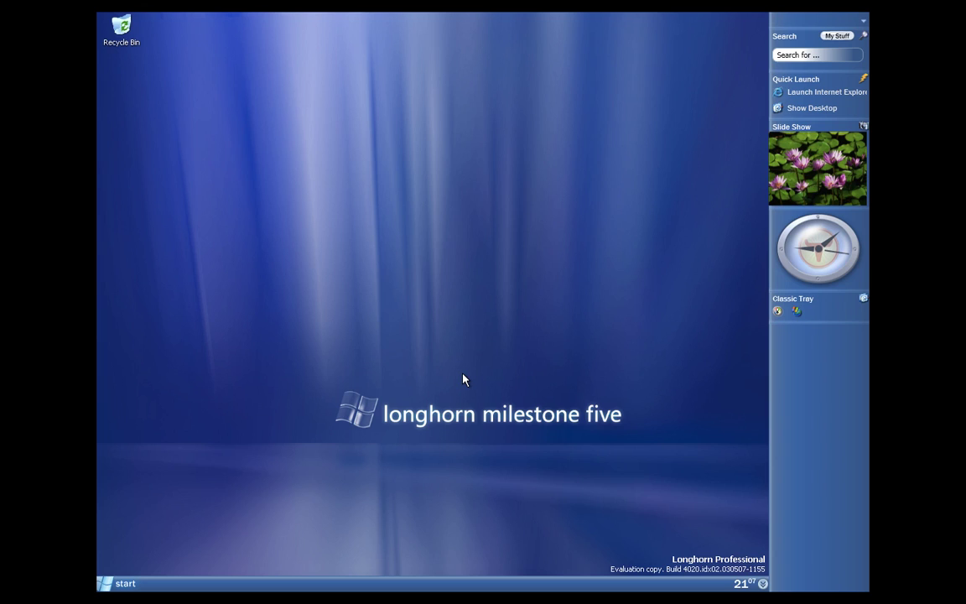
# Open the CD drive's contents through My Computer
pyautogui.click(123, 580)
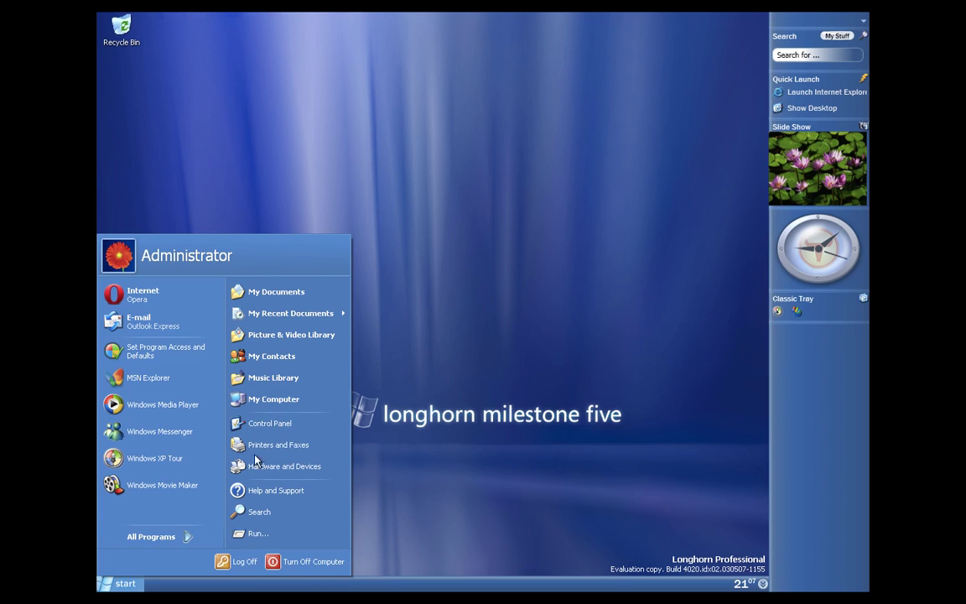
pyautogui.click(273, 399)
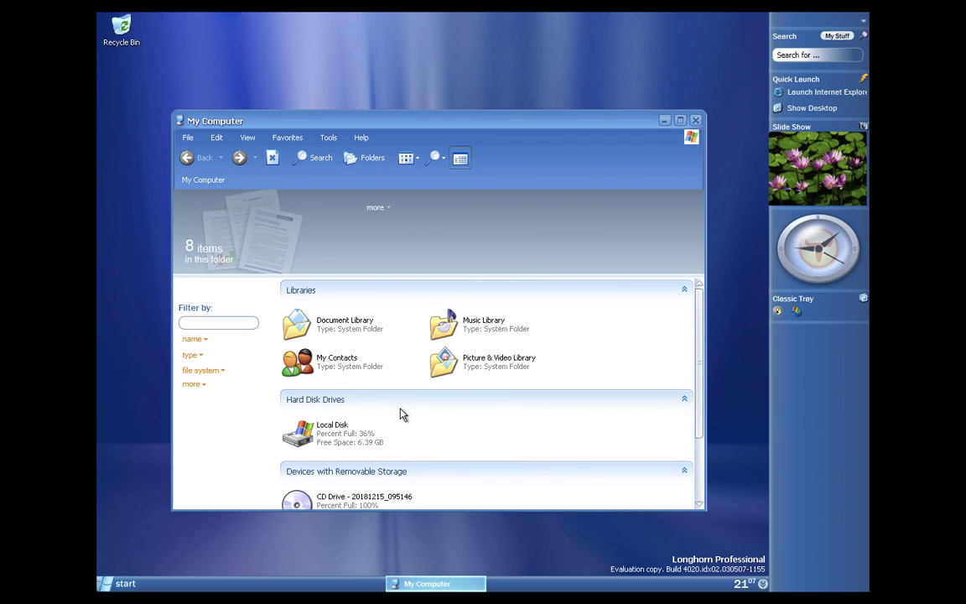
pyautogui.scroll(-2, 402, 414)
pyautogui.doubleClick(402, 413)
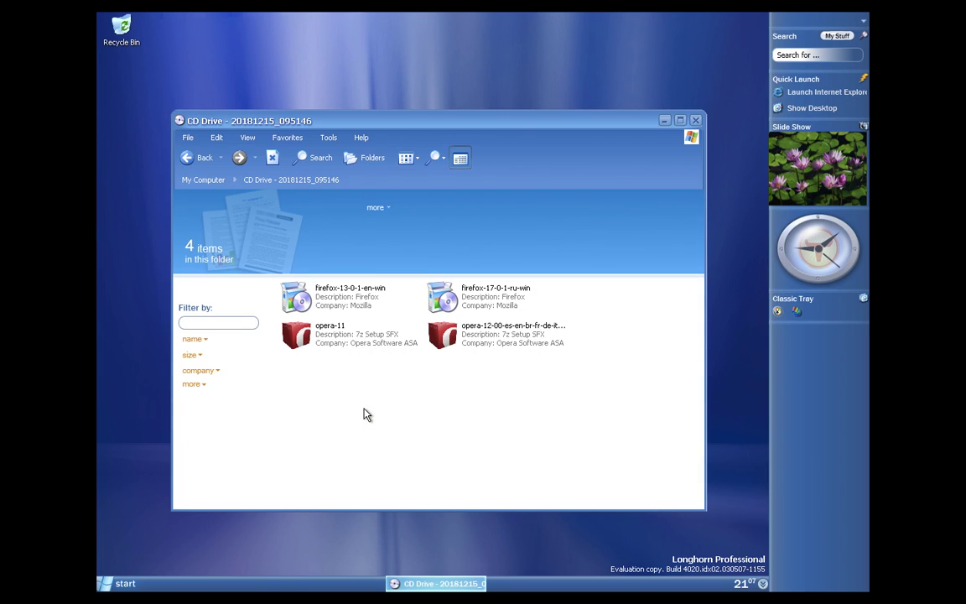
# Copy the opera-11 installer from the CD to the desktop and run it
pyautogui.click(325, 342)
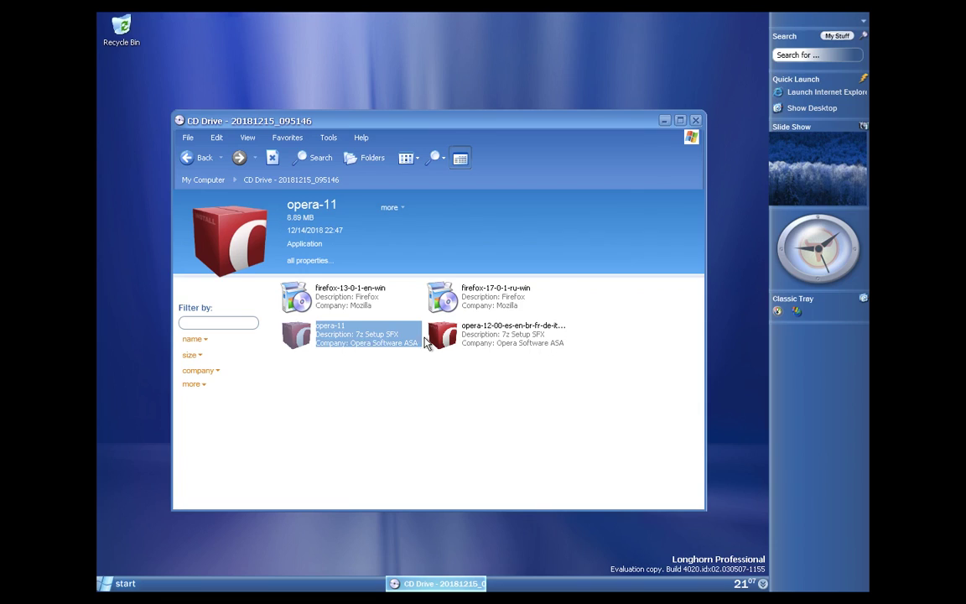
pyautogui.click(355, 302)
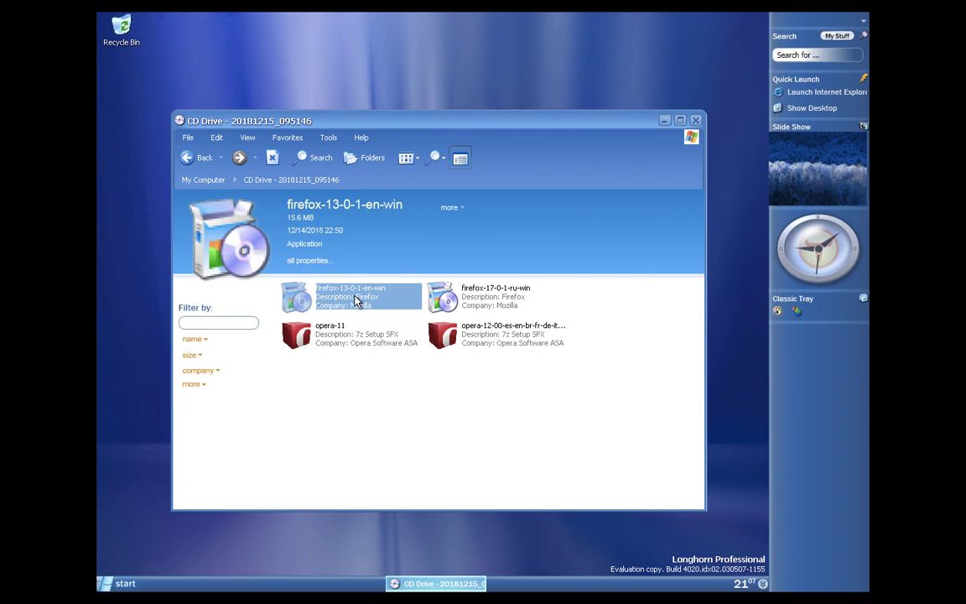
pyautogui.click(357, 333)
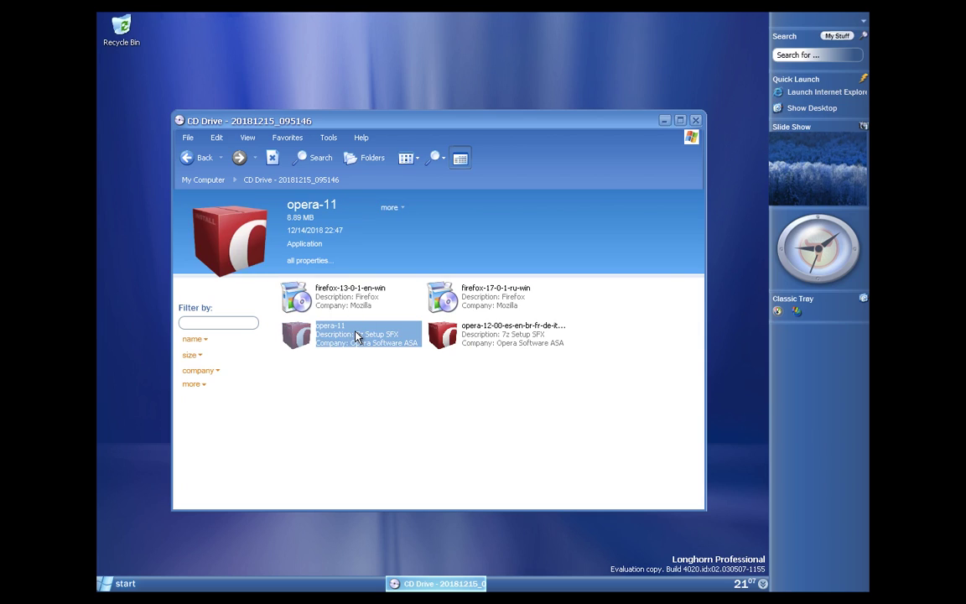
pyautogui.moveTo(356, 335); pyautogui.dragTo(331, 84)
pyautogui.doubleClick(119, 81)
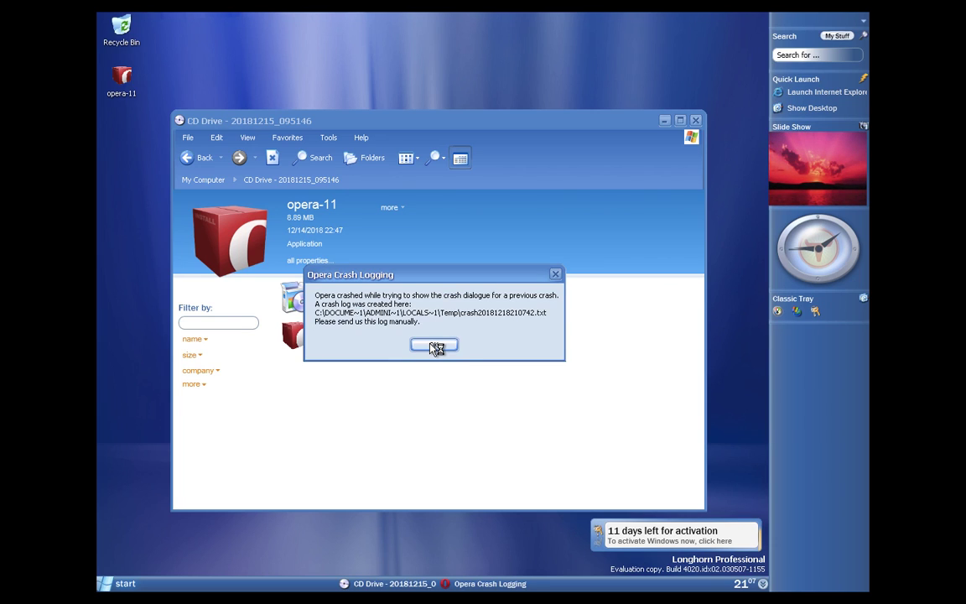
# Dismiss the Opera crash report and close the CD drive folder
pyautogui.click(435, 345)
pyautogui.click(695, 122)
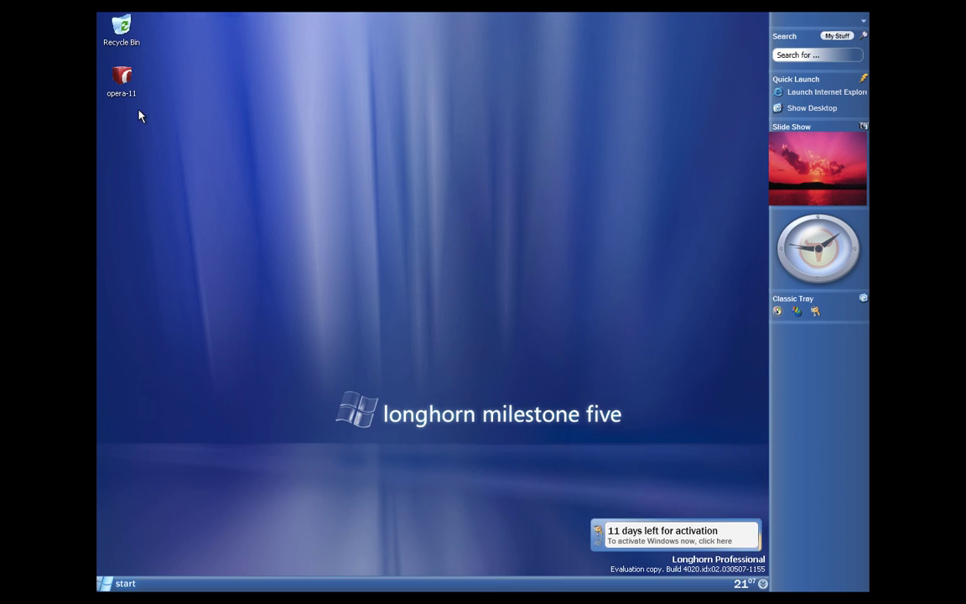
pyautogui.click(127, 85)
# Set the desktop opera-11 installer to Windows XP compatibility mode and close its properties
pyautogui.rightClick(127, 85)
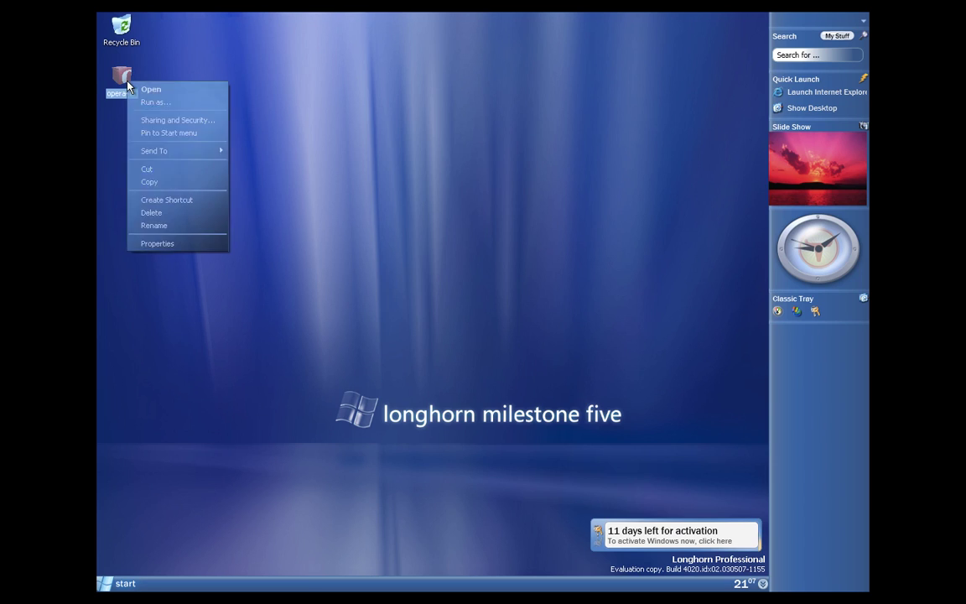
pyautogui.click(180, 244)
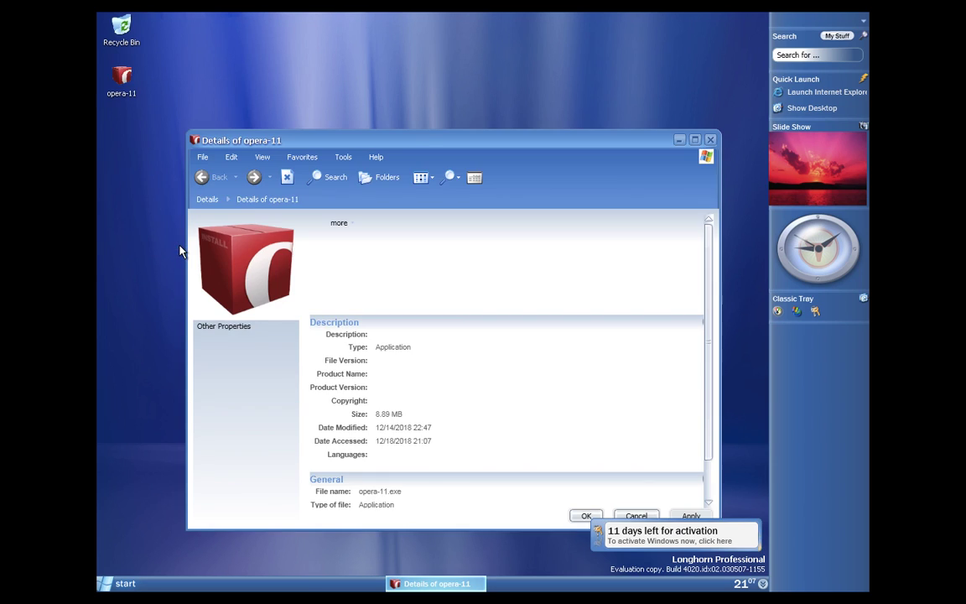
pyautogui.click(231, 327)
pyautogui.click(227, 349)
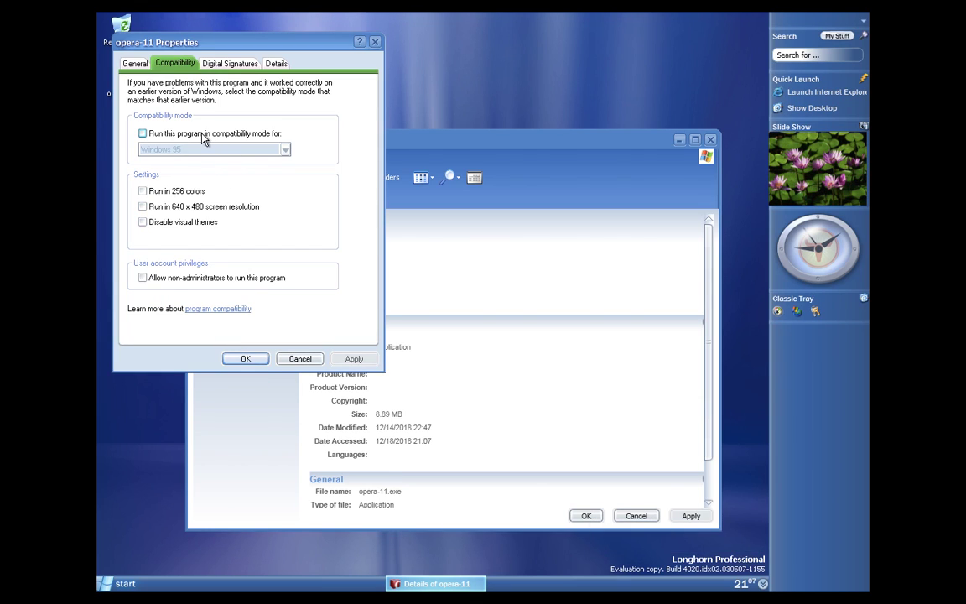
pyautogui.click(284, 149)
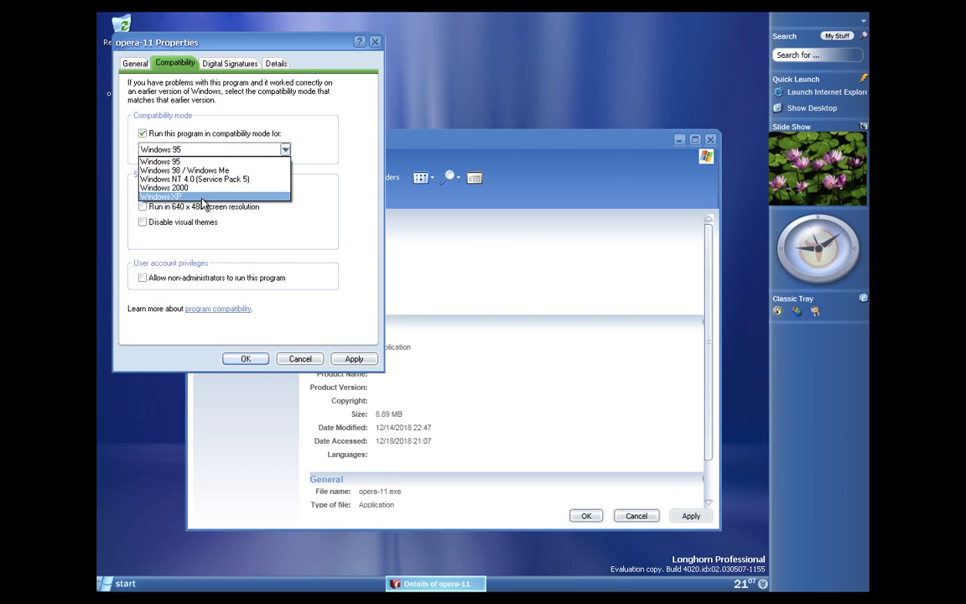
pyautogui.click(190, 191)
pyautogui.click(246, 358)
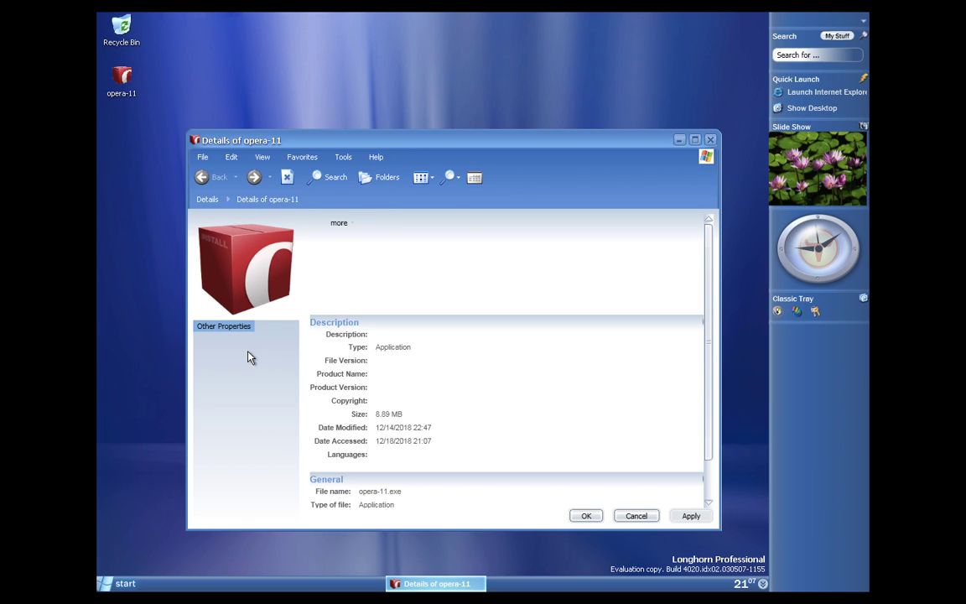
pyautogui.click(586, 516)
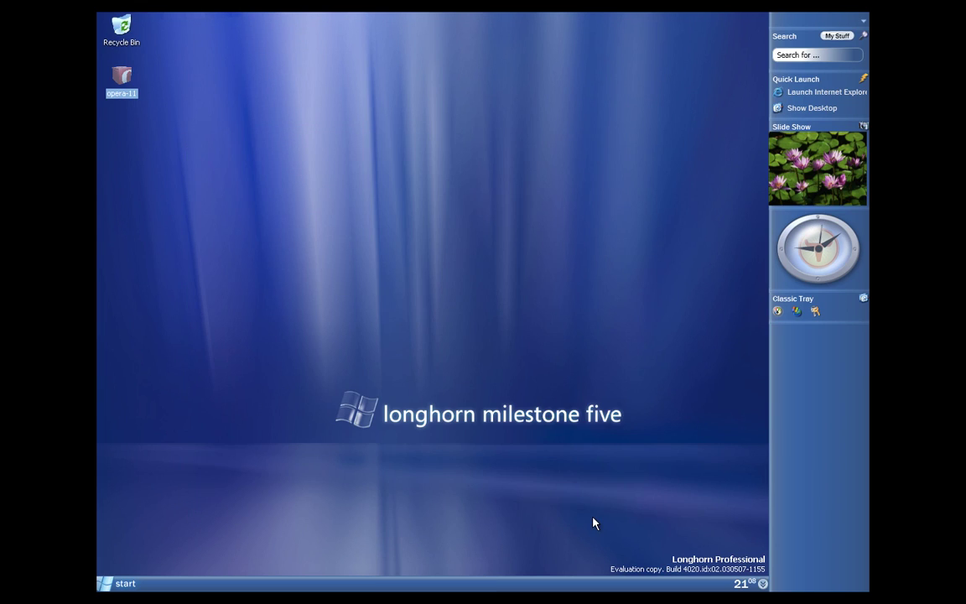
# Rerun the opera-11 installer and accept the terms to install Opera 11
pyautogui.doubleClick(122, 78)
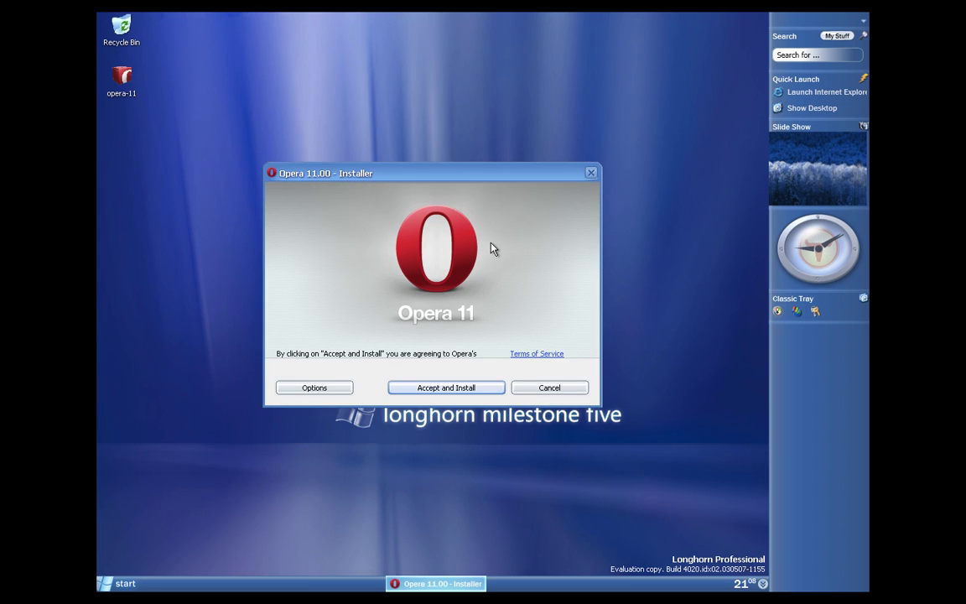
pyautogui.click(444, 387)
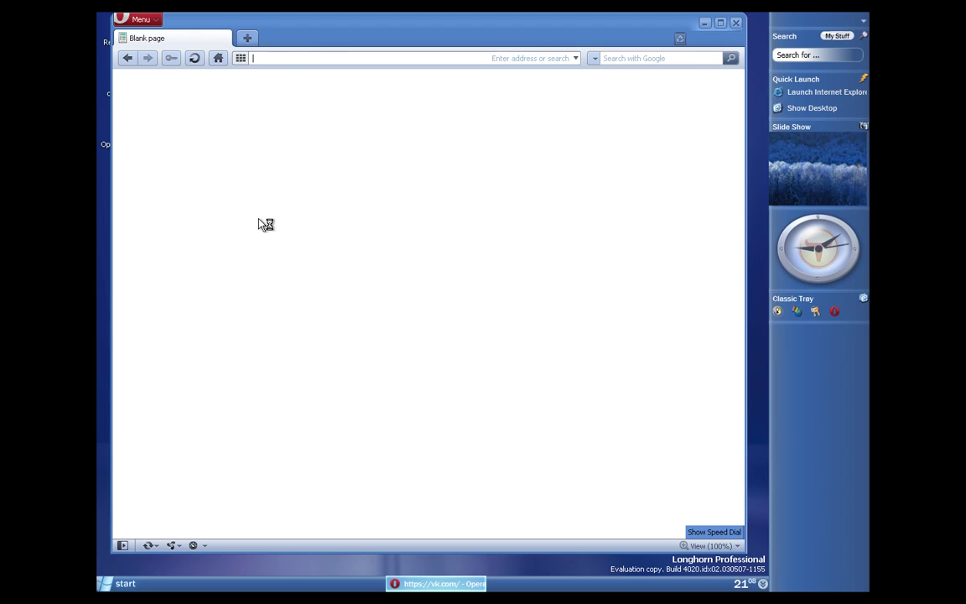
# Postpone the new Opera version offer with Remind Me Later, leaving vk.com showing
pyautogui.moveTo(339, 28); pyautogui.dragTo(351, 39)
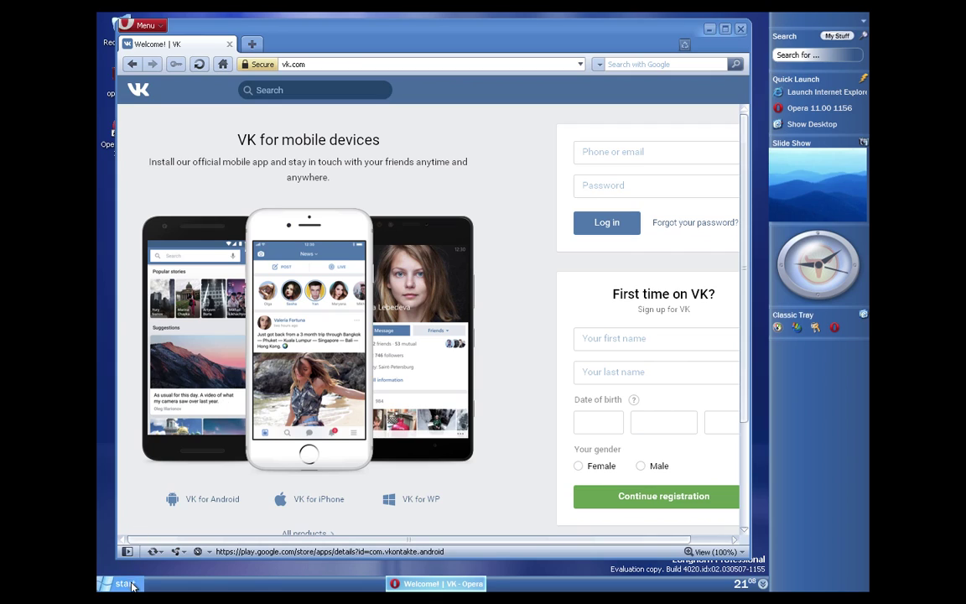
pyautogui.click(124, 582)
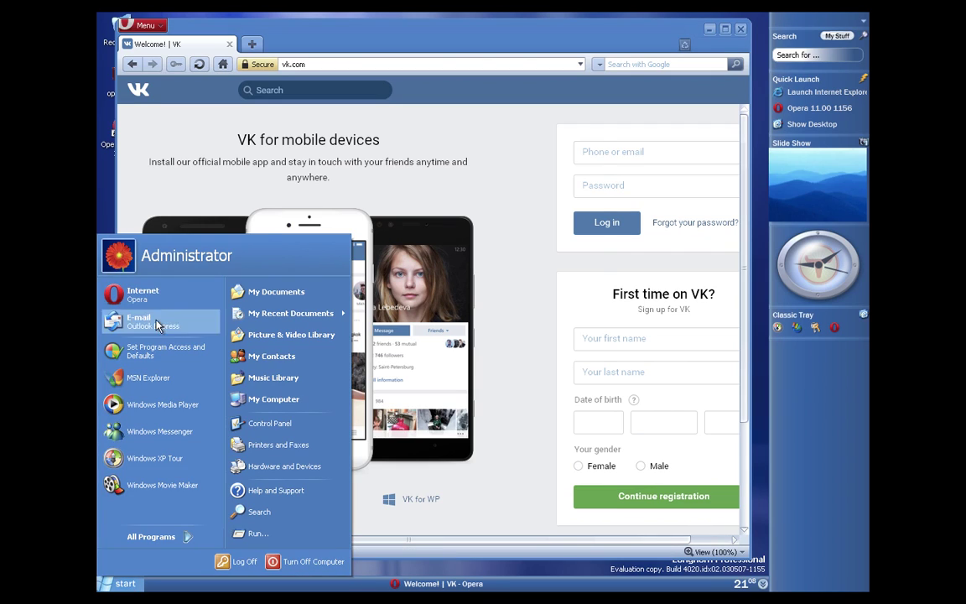
pyautogui.click(365, 212)
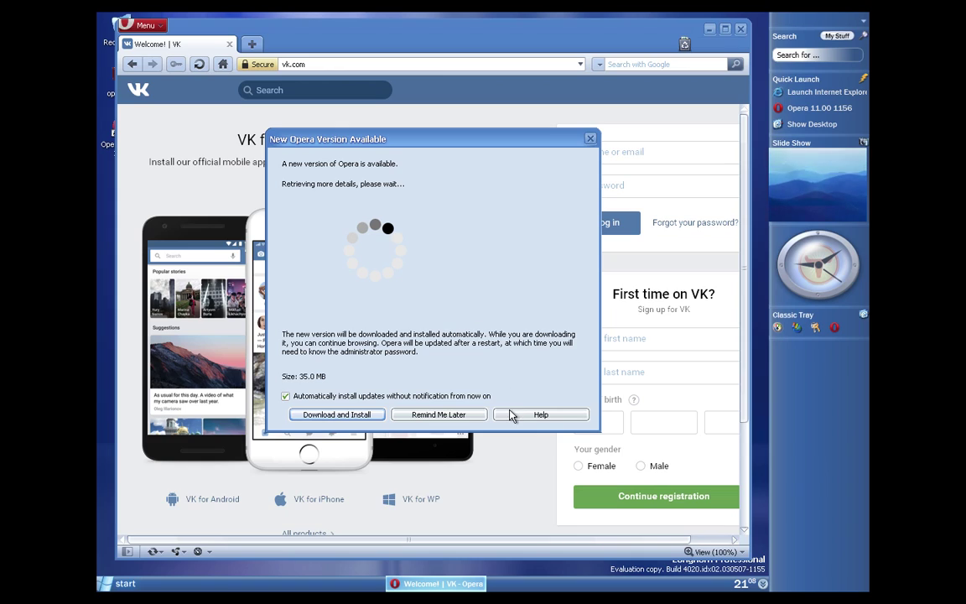
pyautogui.click(449, 417)
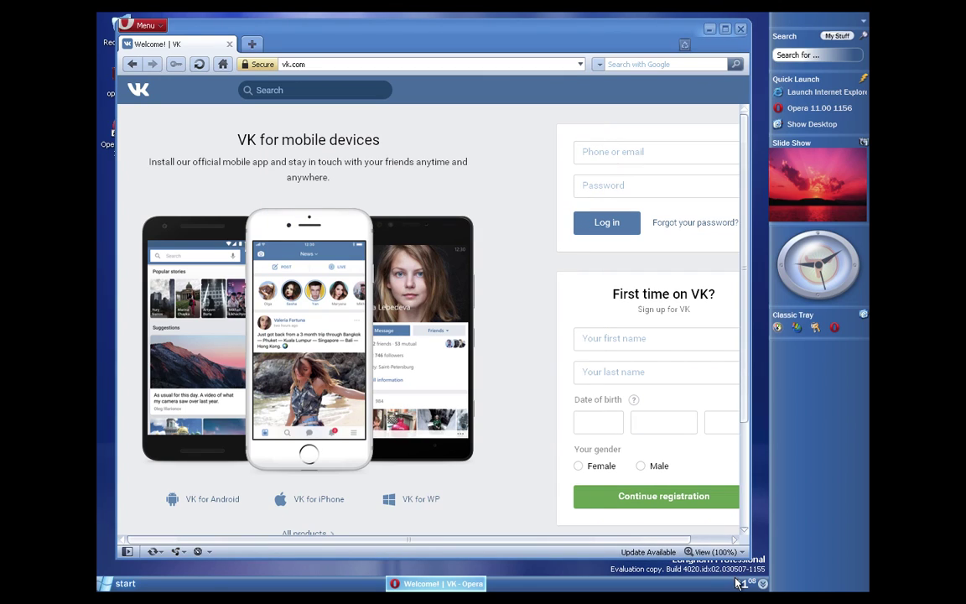
pyautogui.click(322, 61)
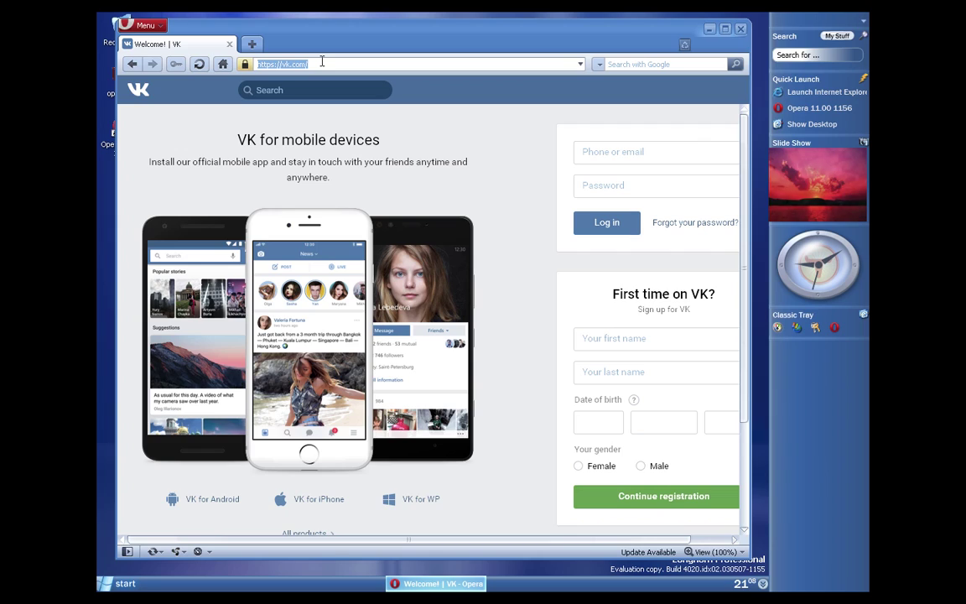
# Load the google.com/chrome page in Opera
pyautogui.write('g')
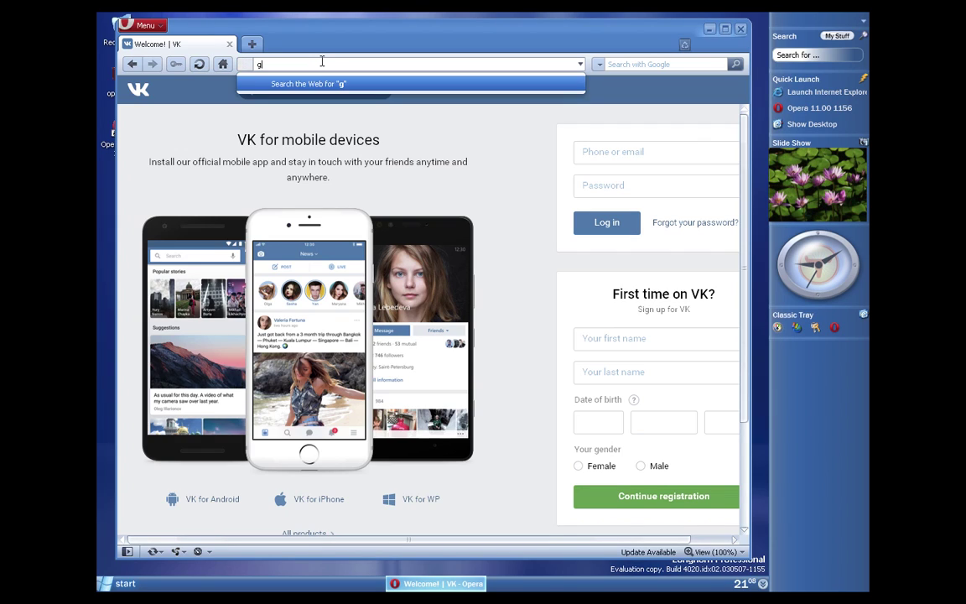
pyautogui.write('oogle.com/chrome')
pyautogui.press('Return')
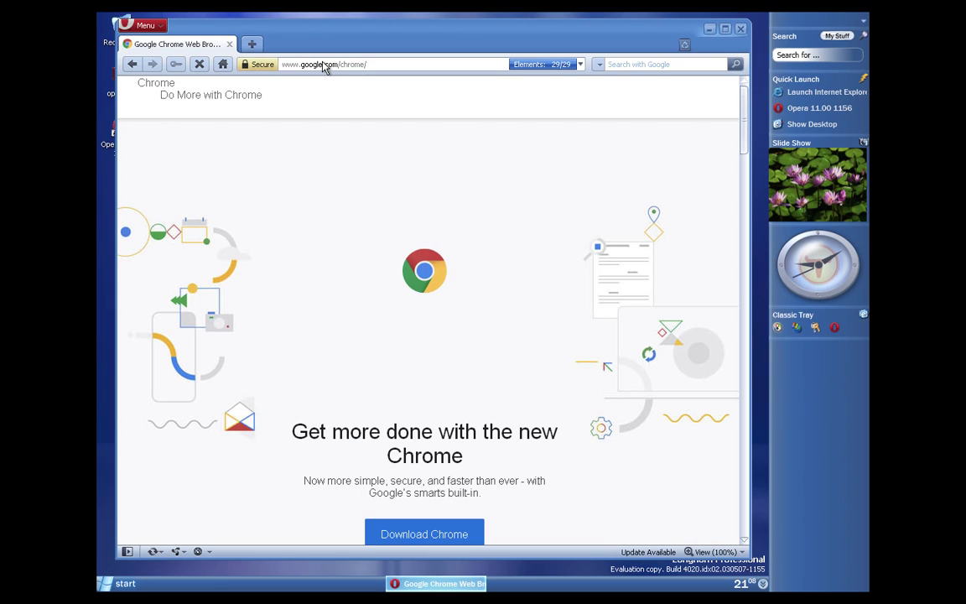
pyautogui.scroll(-5, 428, 299)
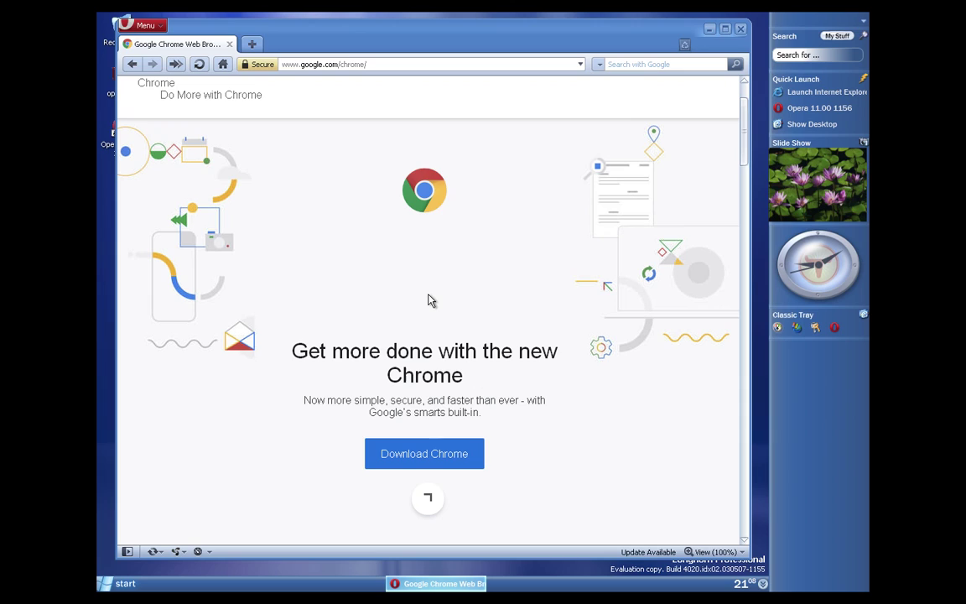
pyautogui.scroll(5, 567, 269)
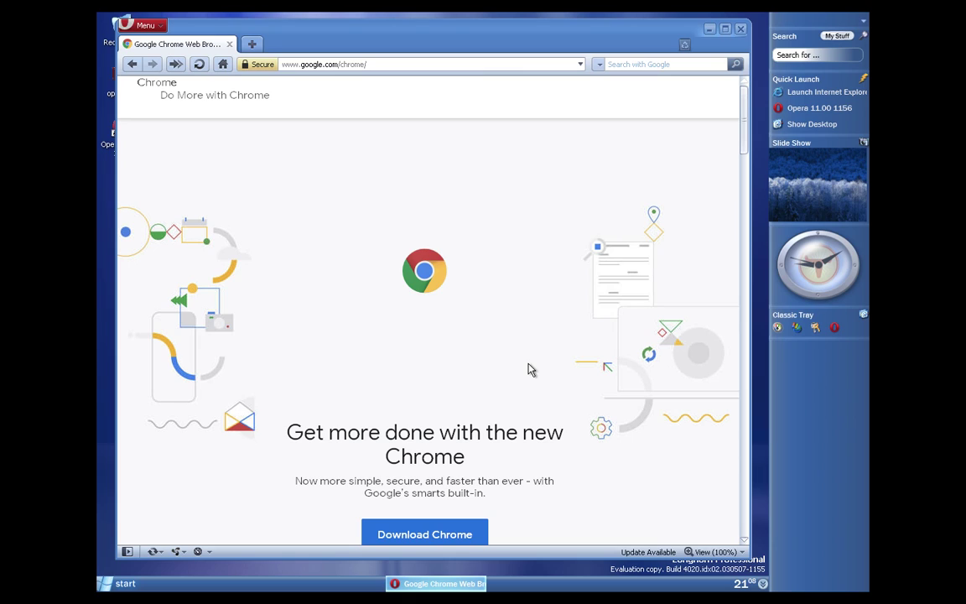
# Start the Chrome download, declining to make Chrome the default browser
pyautogui.click(456, 541)
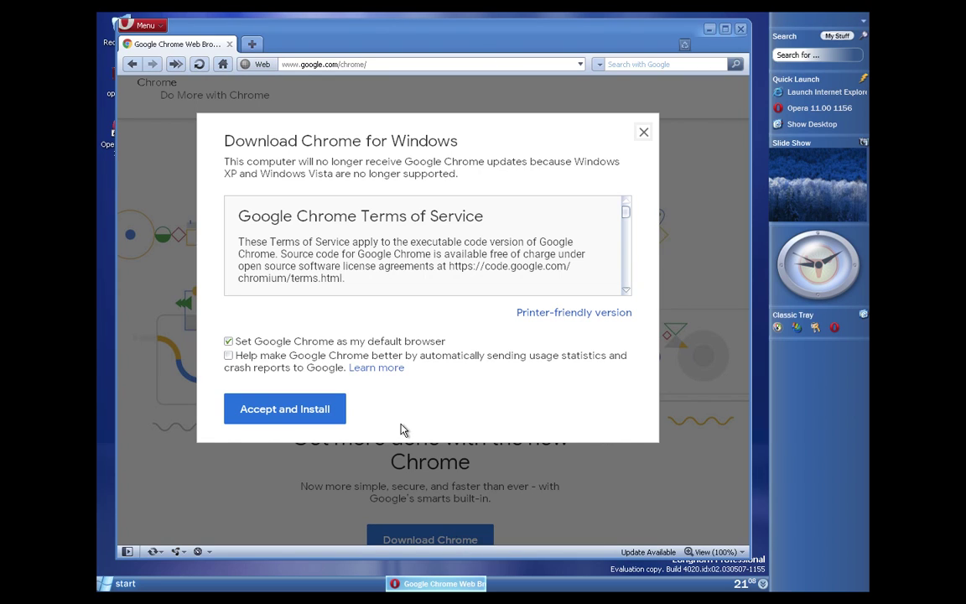
pyautogui.click(242, 342)
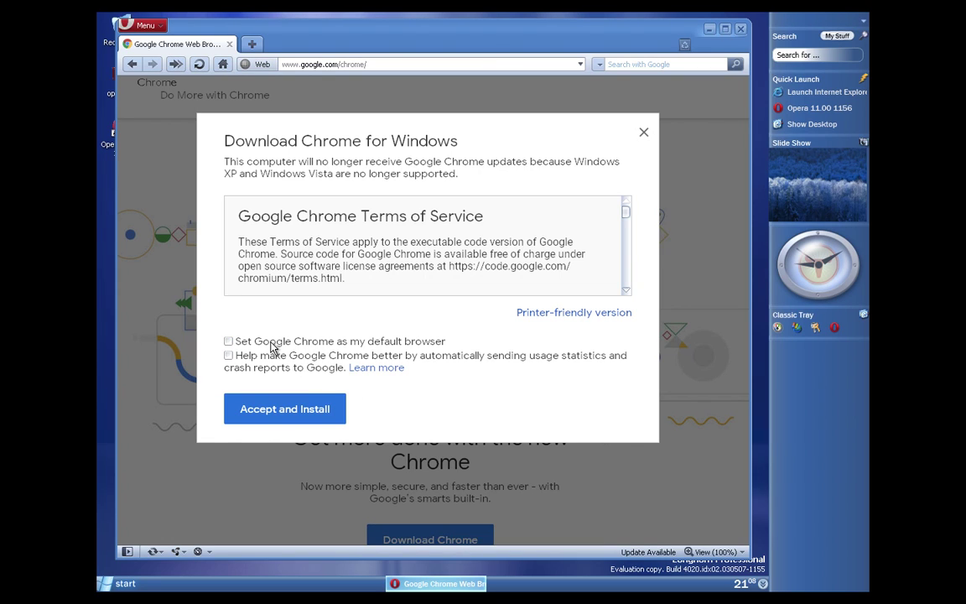
pyautogui.click(291, 407)
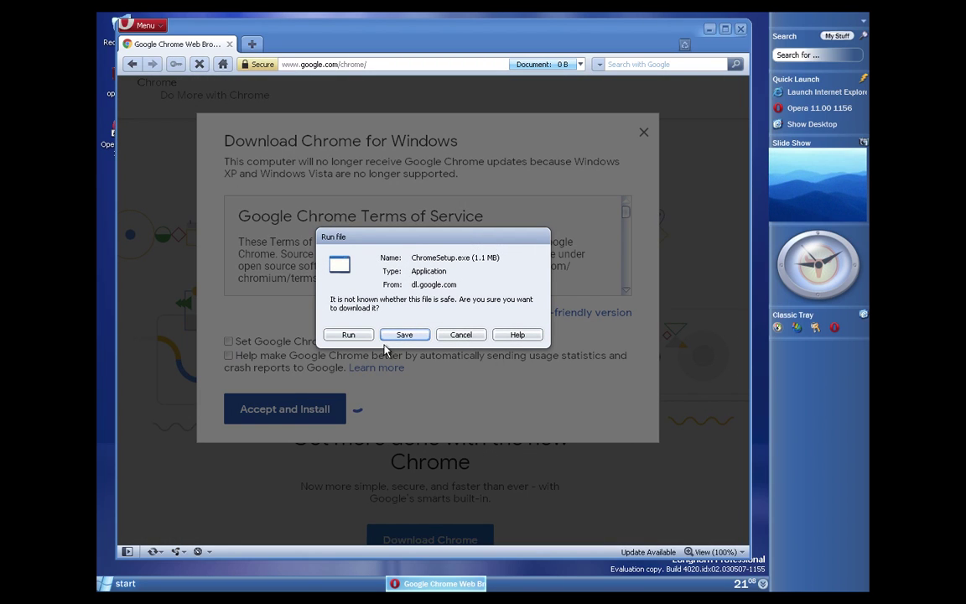
# Save ChromeSetup.exe to the desktop after an invalid location error
pyautogui.click(410, 336)
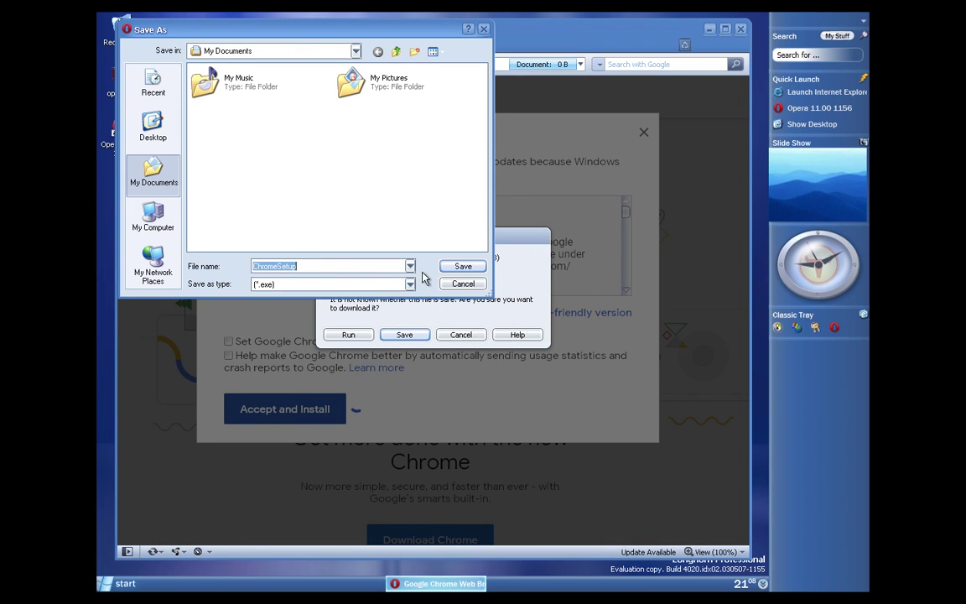
pyautogui.click(162, 219)
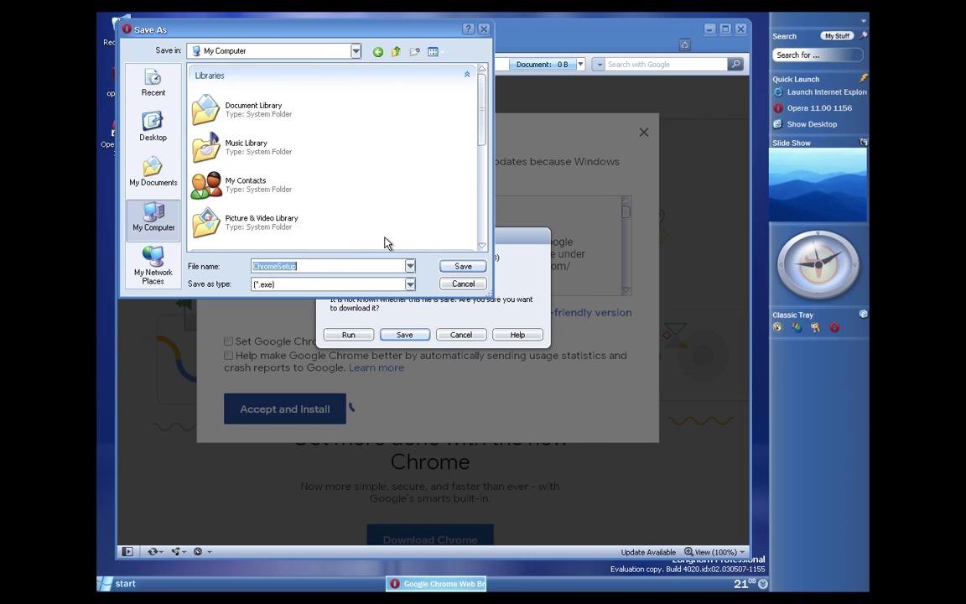
pyautogui.click(463, 265)
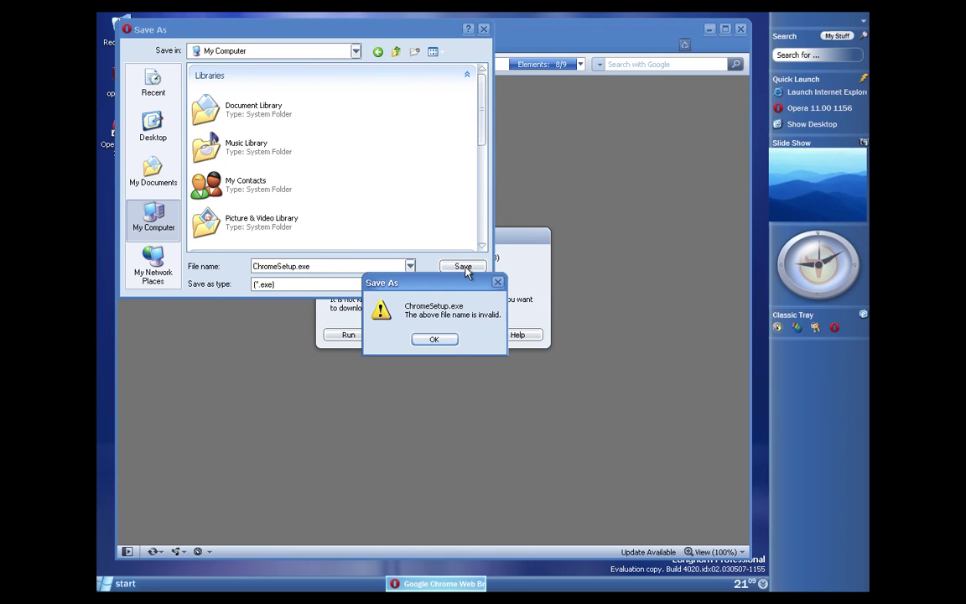
pyautogui.click(434, 339)
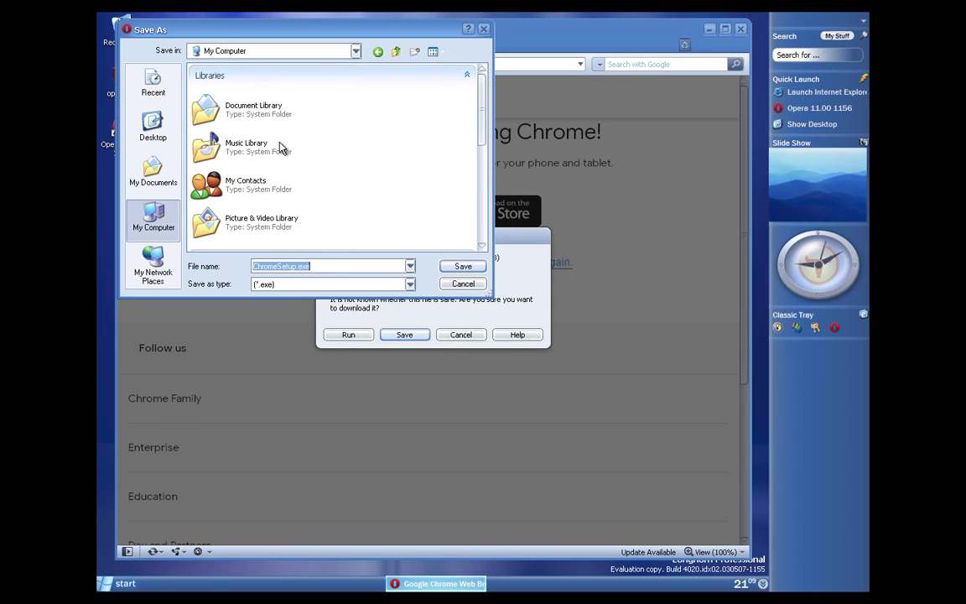
pyautogui.click(154, 125)
pyautogui.click(463, 266)
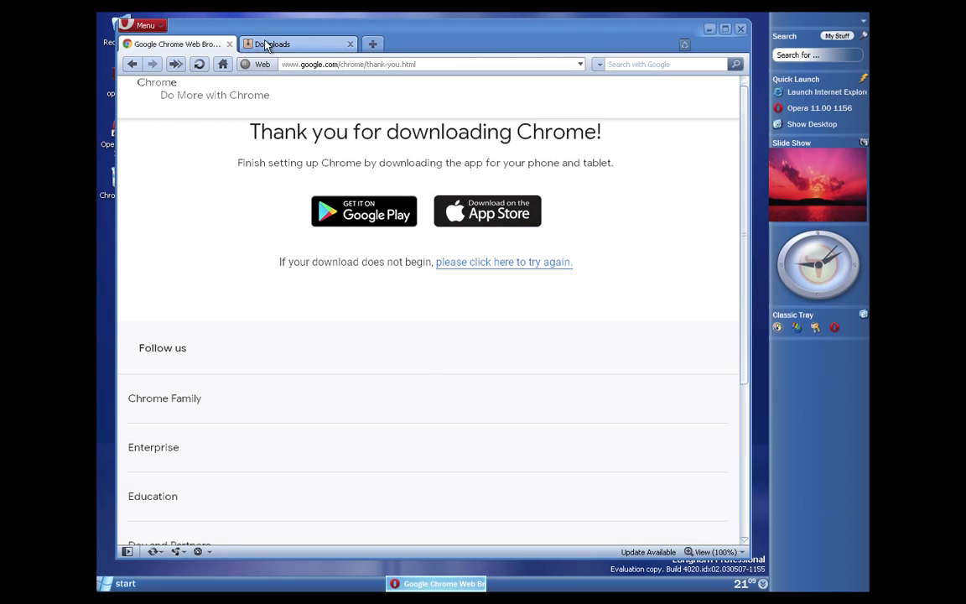
# Close the Chrome and Downloads tabs and minimize Opera
pyautogui.click(229, 43)
pyautogui.click(229, 44)
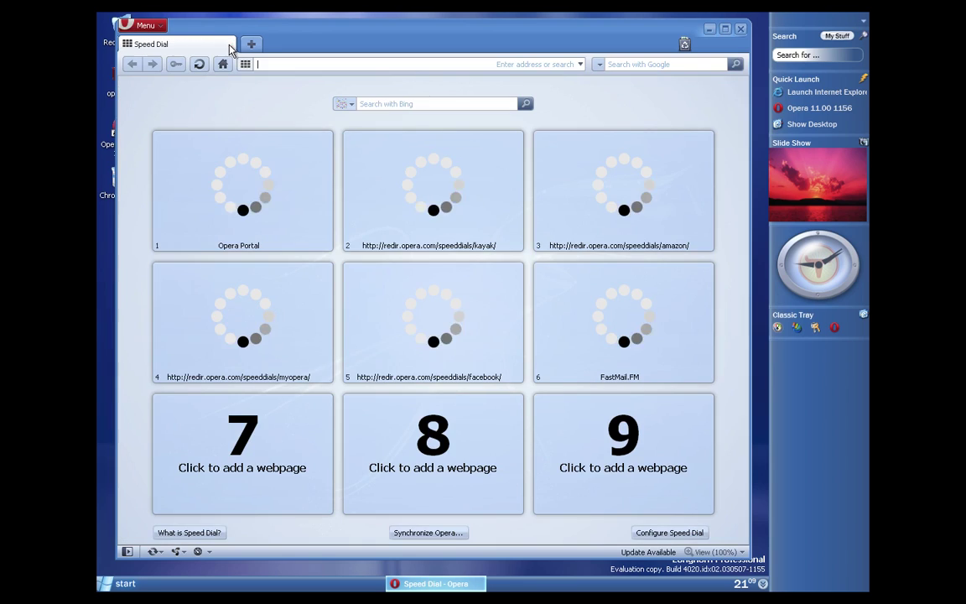
pyautogui.click(710, 30)
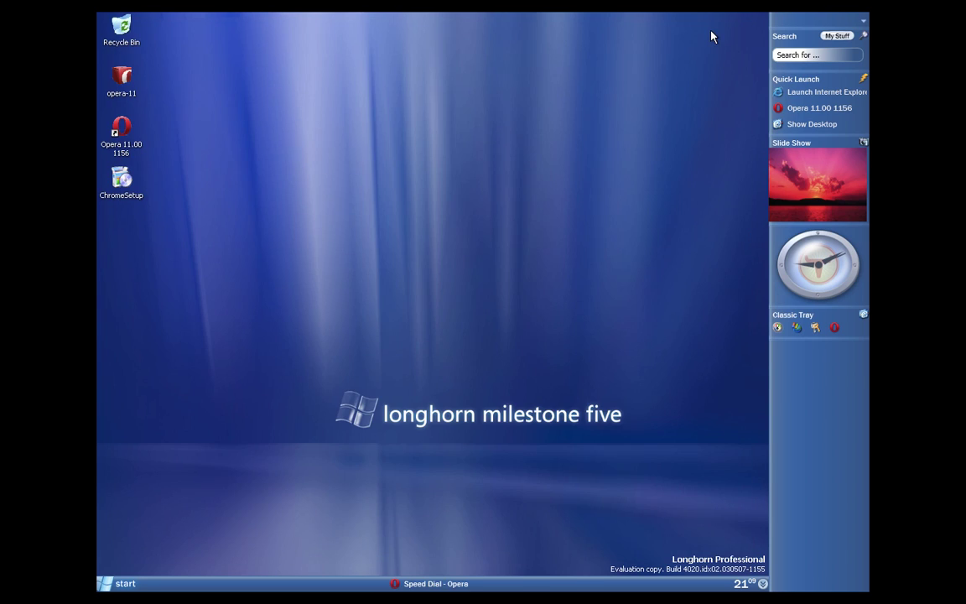
# Open ChromeSetup's properties and browse its pages to reach the Compatibility settings
pyautogui.rightClick(118, 195)
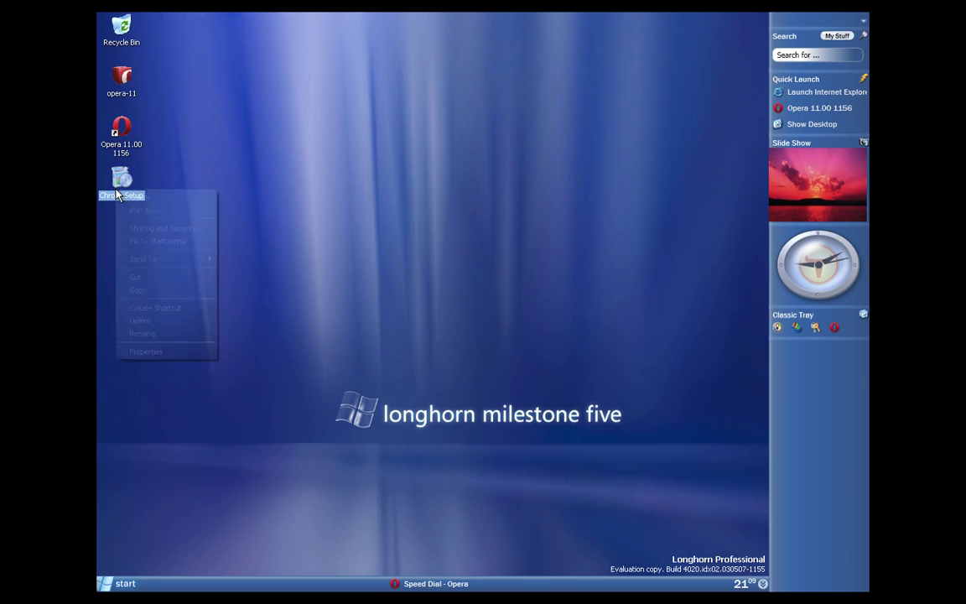
pyautogui.click(161, 347)
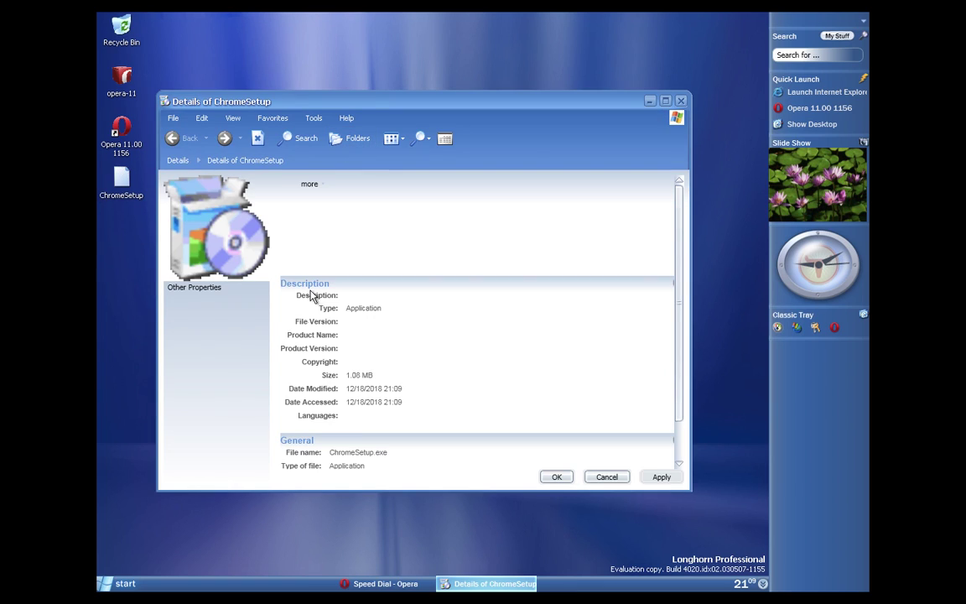
pyautogui.click(215, 289)
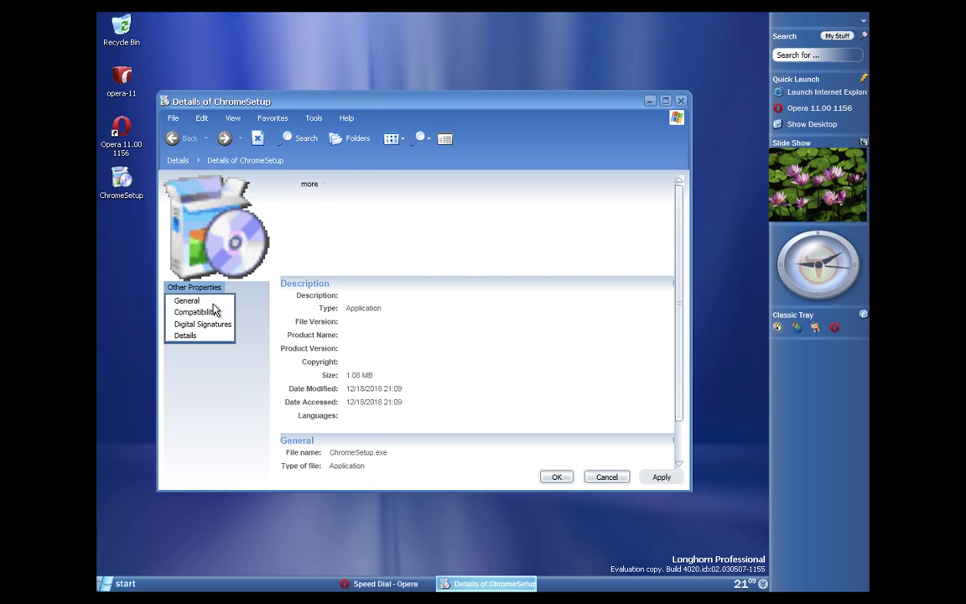
pyautogui.click(213, 335)
pyautogui.click(203, 290)
pyautogui.click(202, 336)
pyautogui.click(195, 289)
pyautogui.click(186, 335)
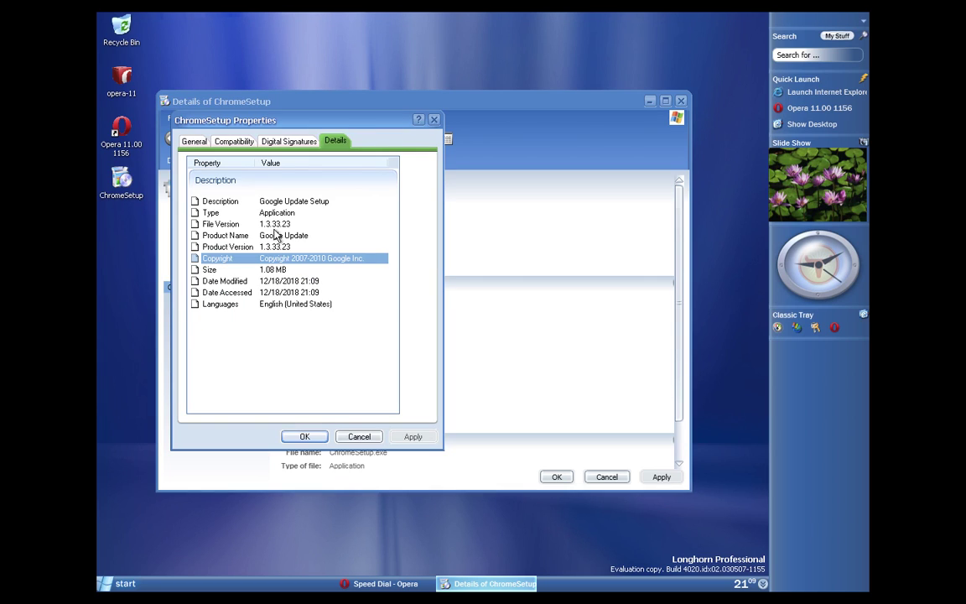
pyautogui.click(281, 143)
pyautogui.click(234, 141)
pyautogui.click(193, 141)
pyautogui.click(235, 142)
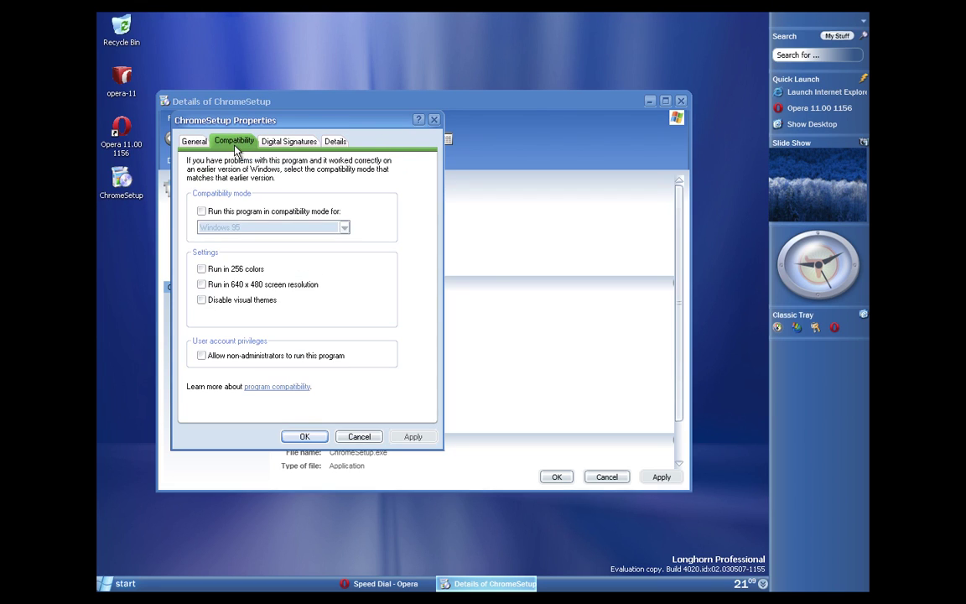
# Enable Windows XP compatibility mode for ChromeSetup and close its windows
pyautogui.click(273, 210)
pyautogui.click(302, 227)
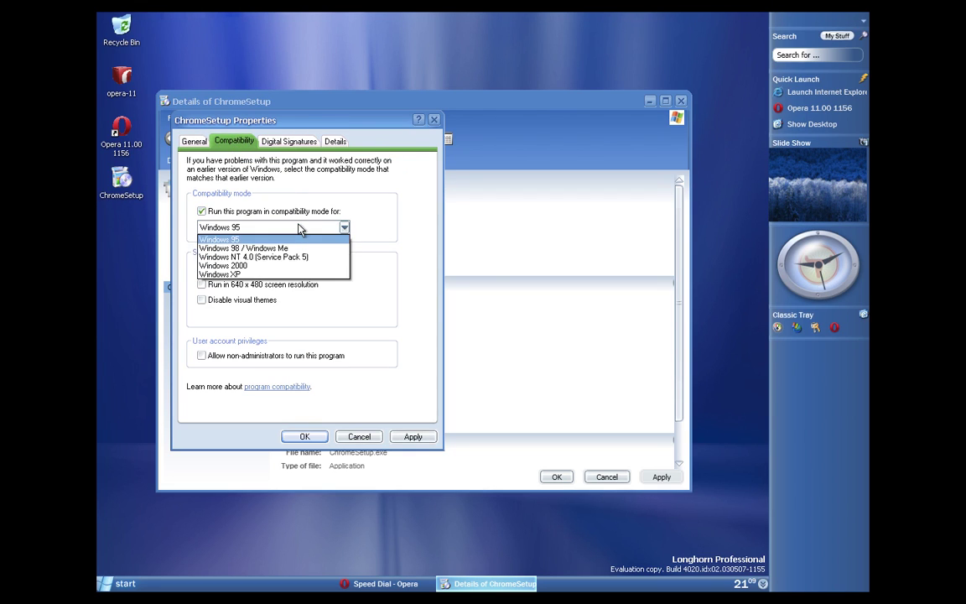
pyautogui.click(258, 275)
pyautogui.click(304, 436)
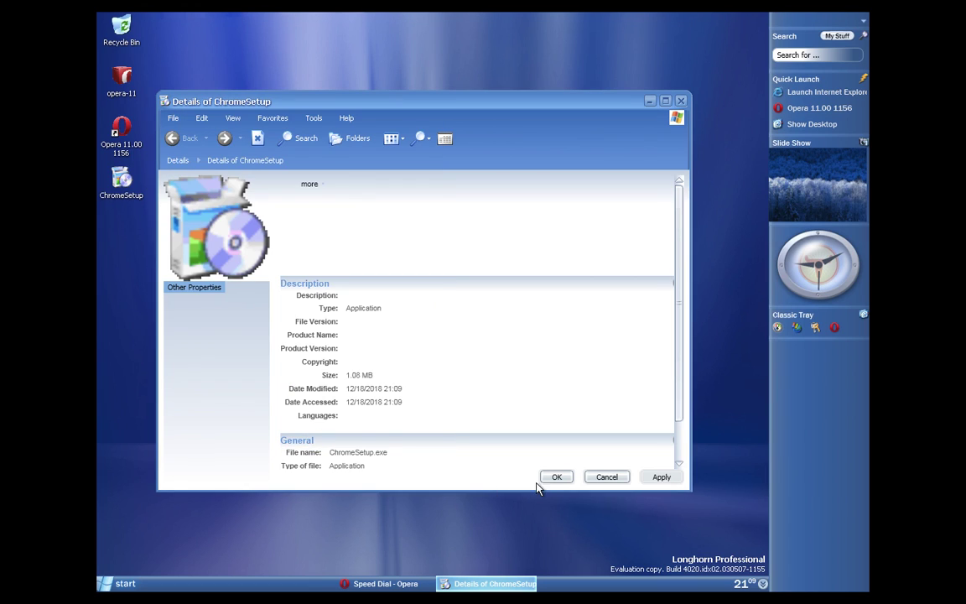
pyautogui.click(557, 478)
pyautogui.doubleClick(138, 195)
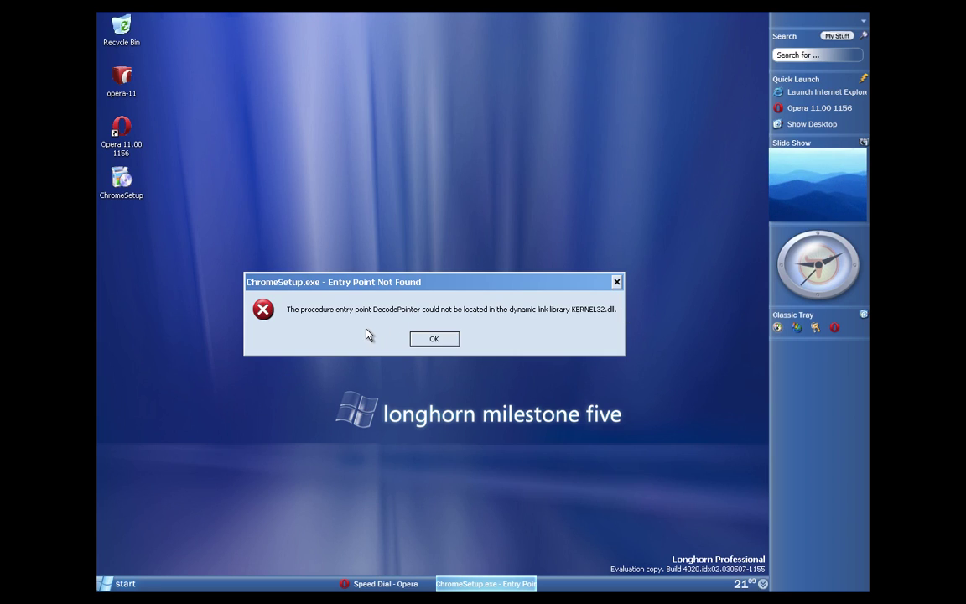
pyautogui.click(431, 340)
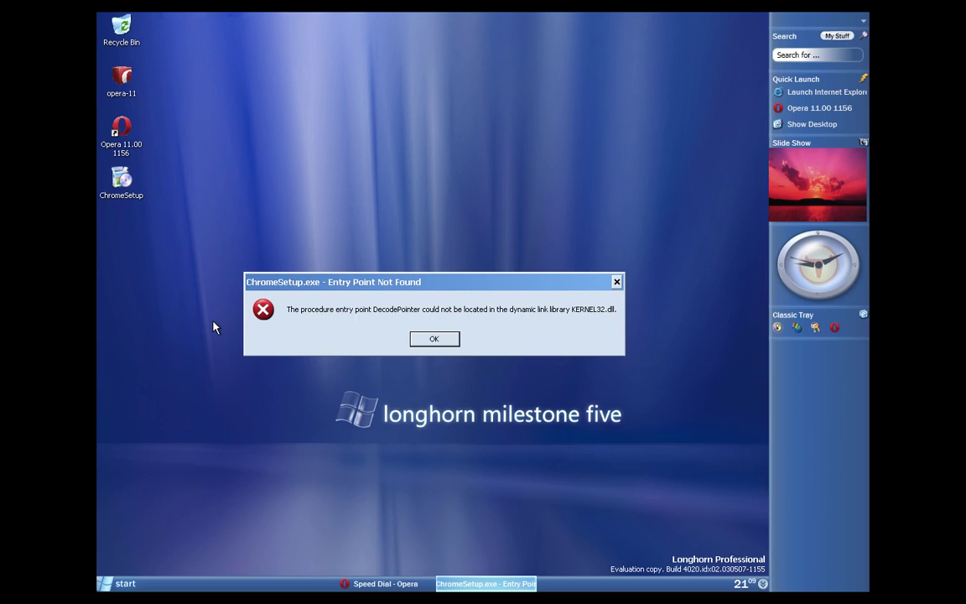
pyautogui.click(434, 339)
# Restore Opera, search for 'ccleaner', and open the official CCleaner site
pyautogui.click(435, 582)
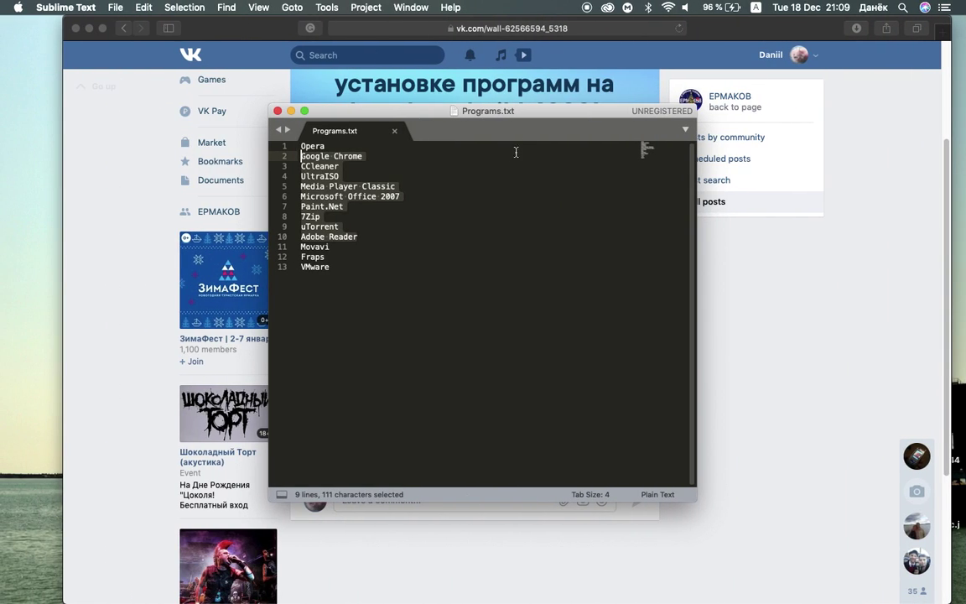
pyautogui.click(435, 178)
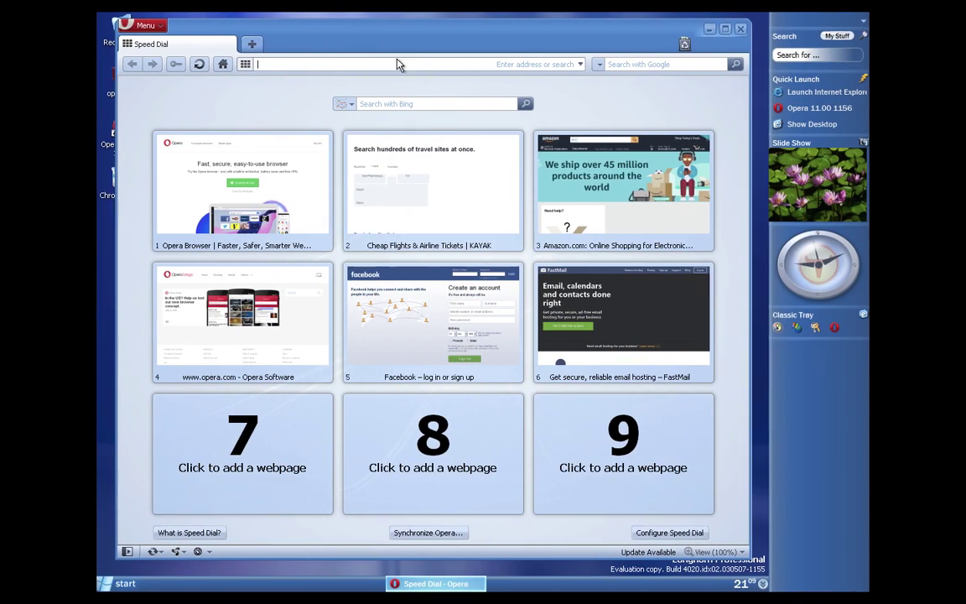
pyautogui.write('cclean')
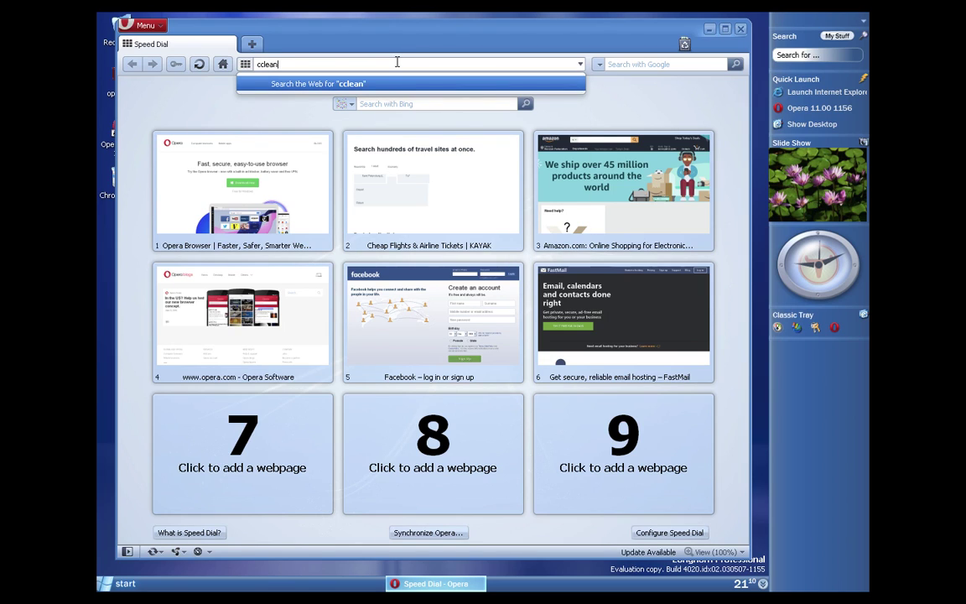
pyautogui.write('er')
pyautogui.press('Return')
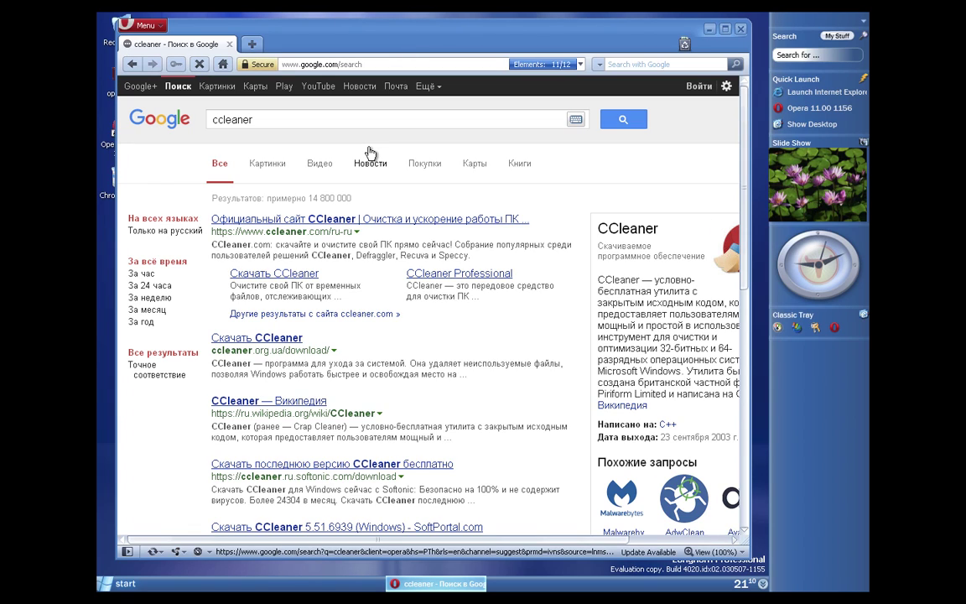
pyautogui.click(362, 223)
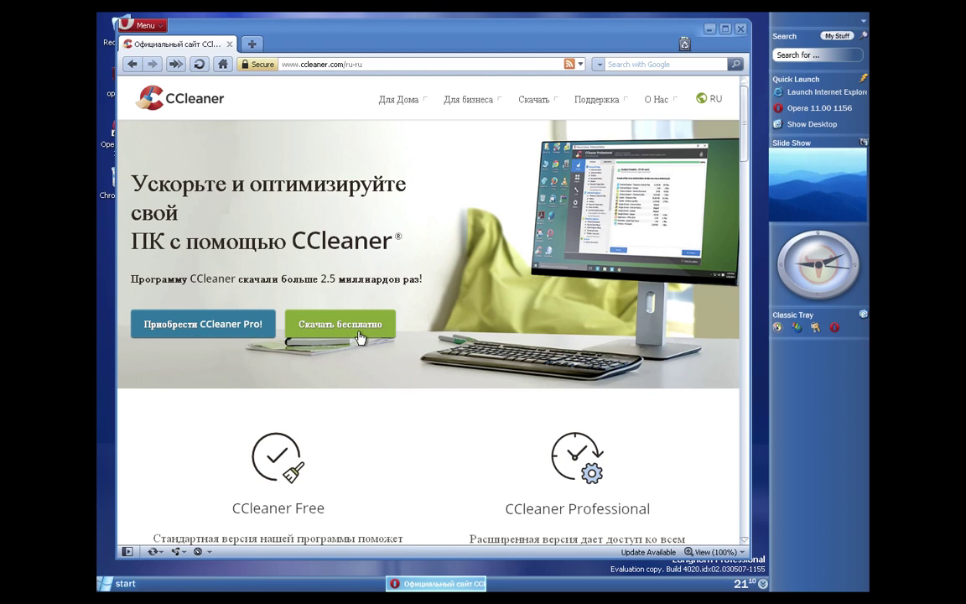
# Look over the CCleaner page and inspect the free download link's menu
pyautogui.scroll(-5, 410, 406)
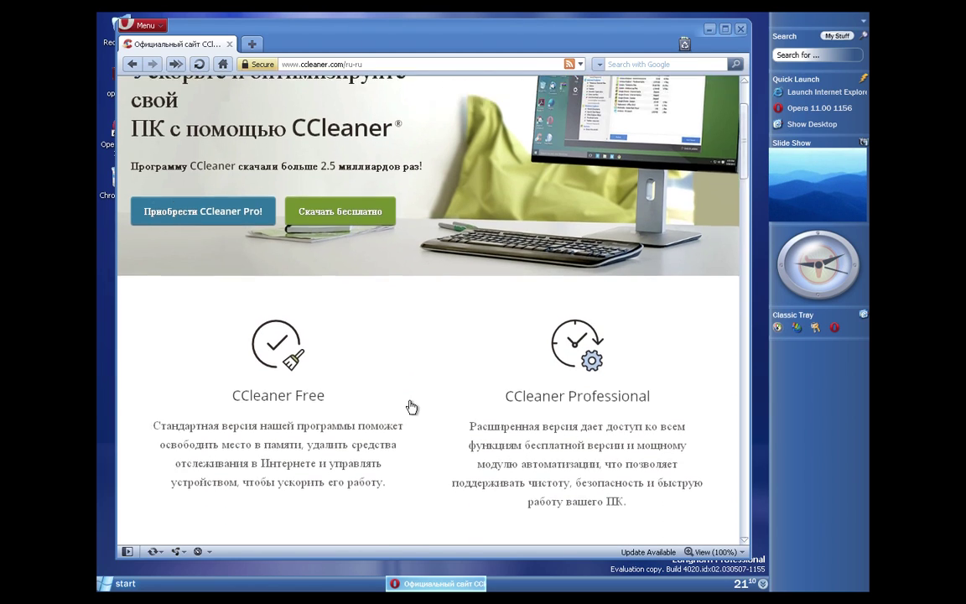
pyautogui.scroll(-3, 410, 406)
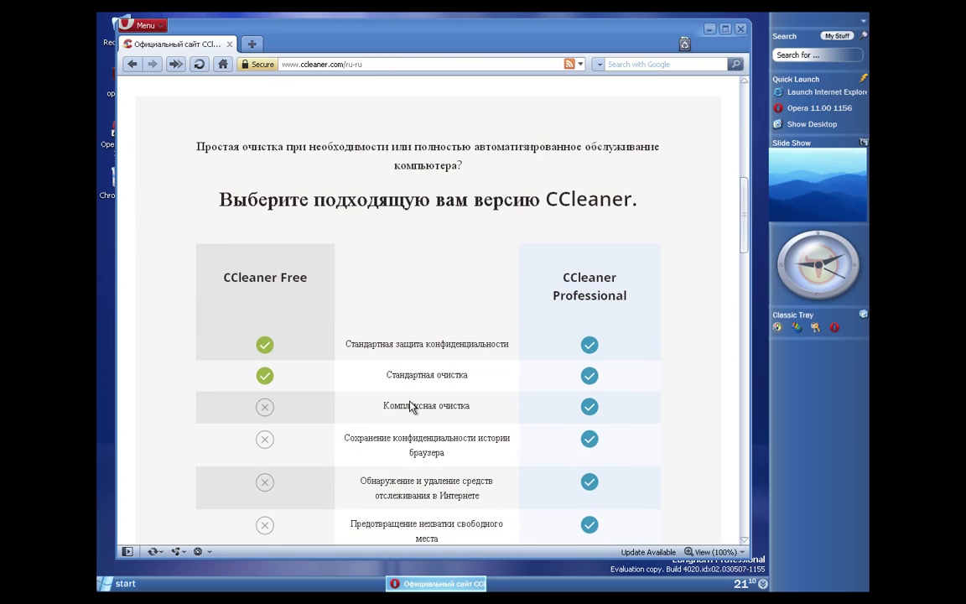
pyautogui.scroll(8, 411, 406)
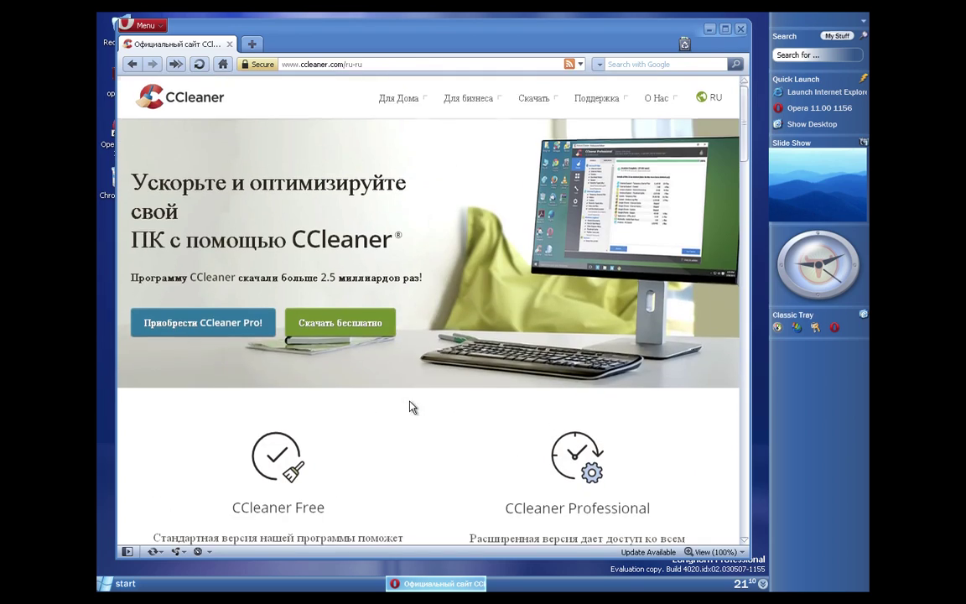
pyautogui.rightClick(340, 324)
pyautogui.press('Escape')
pyautogui.rightClick(346, 327)
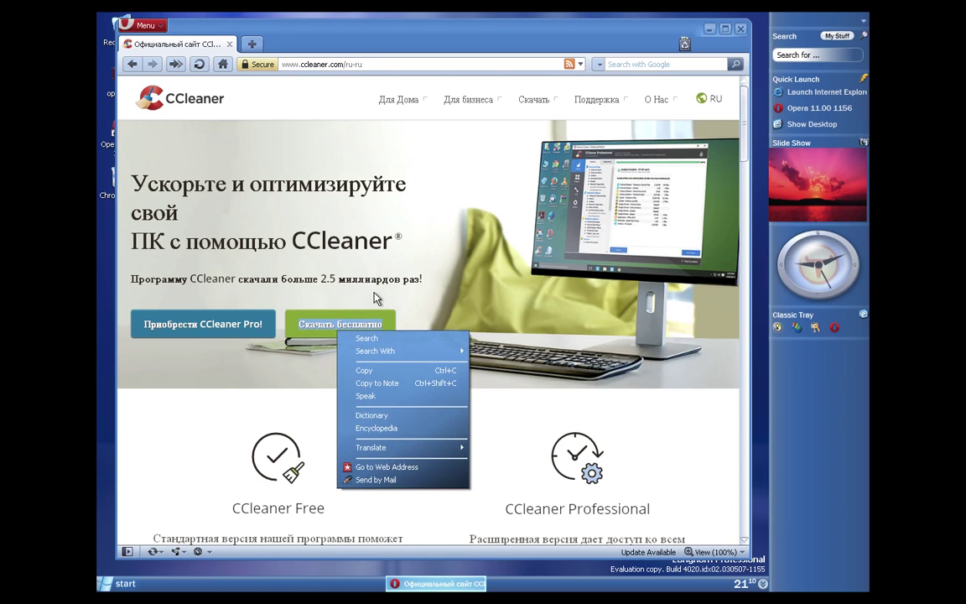
pyautogui.press('Escape')
# Search 'ccleaner windows xp', open the ccleaner.club page, and download CCleaner Standart
pyautogui.click(349, 66)
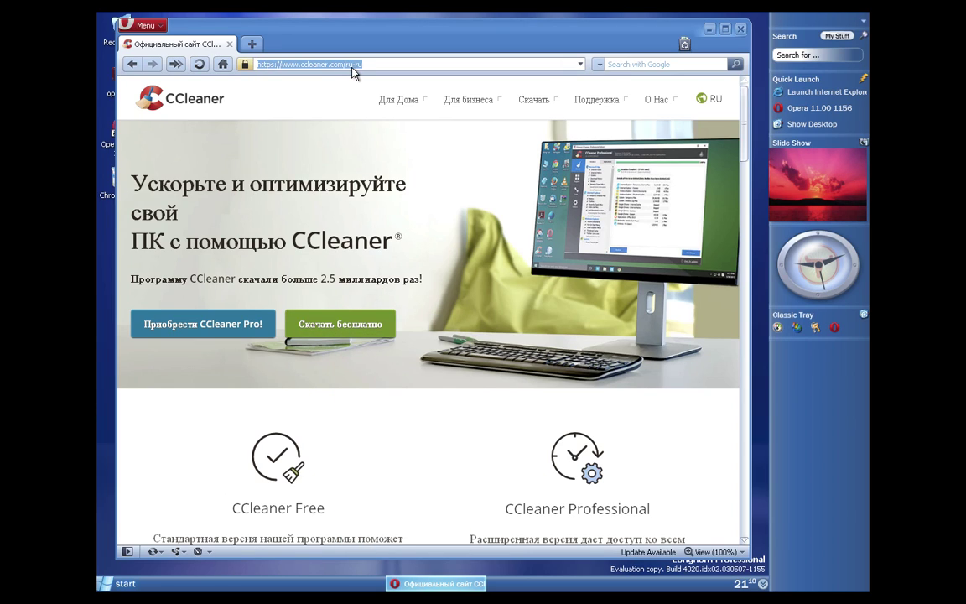
pyautogui.write('ccleaner windows xp')
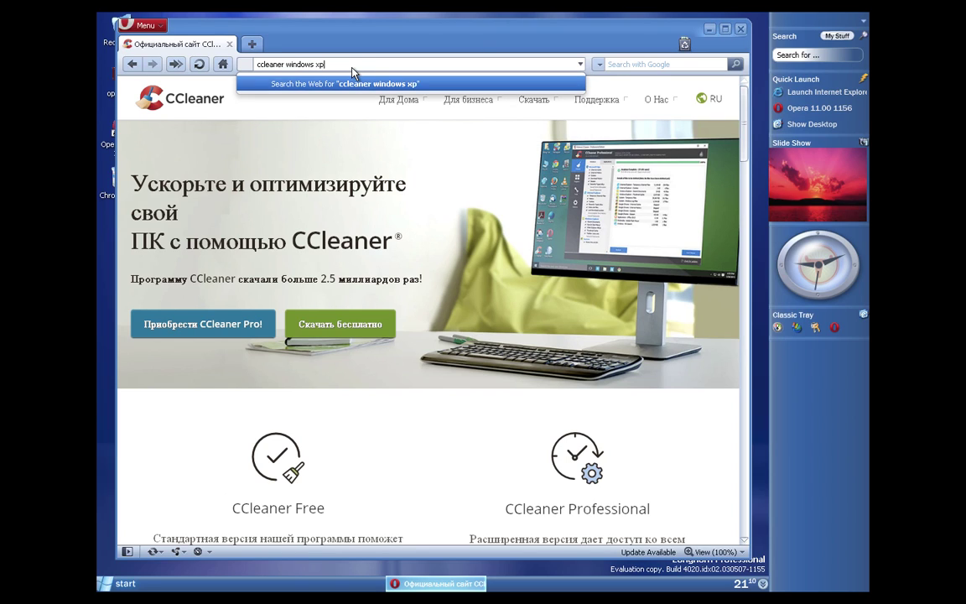
pyautogui.press('Return')
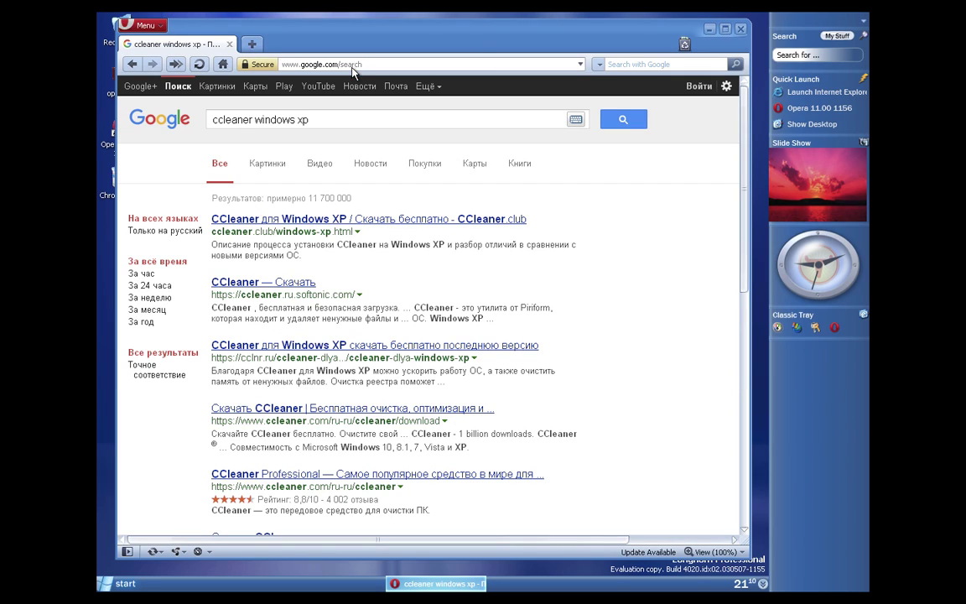
pyautogui.click(397, 220)
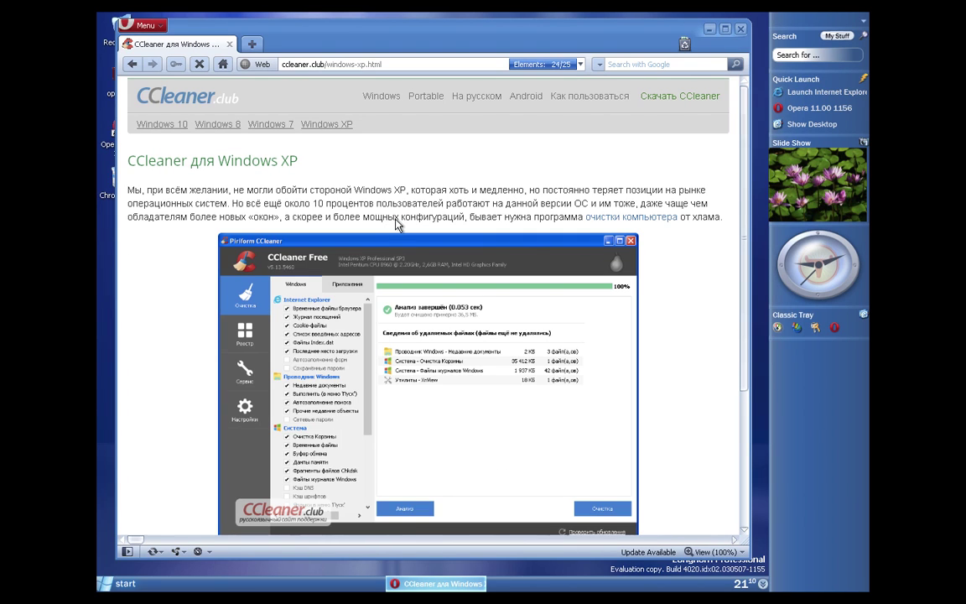
pyautogui.scroll(-3, 397, 225)
pyautogui.scroll(-5, 397, 225)
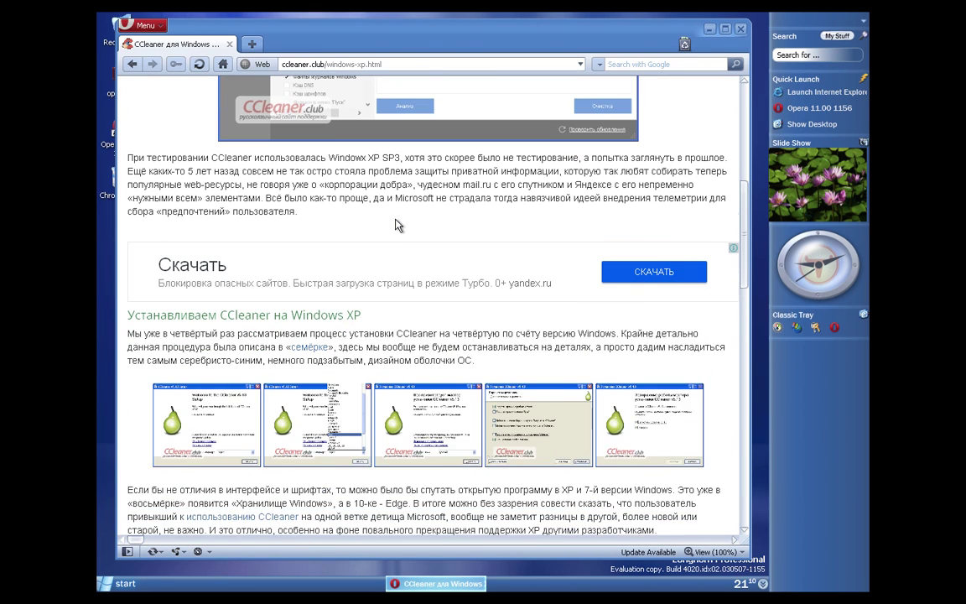
pyautogui.scroll(-7, 397, 224)
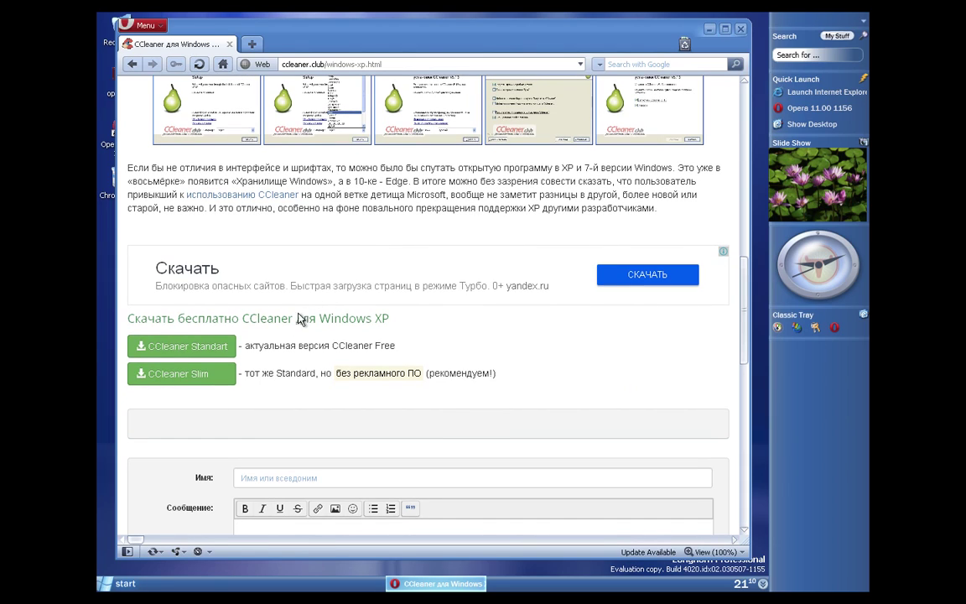
pyautogui.click(180, 345)
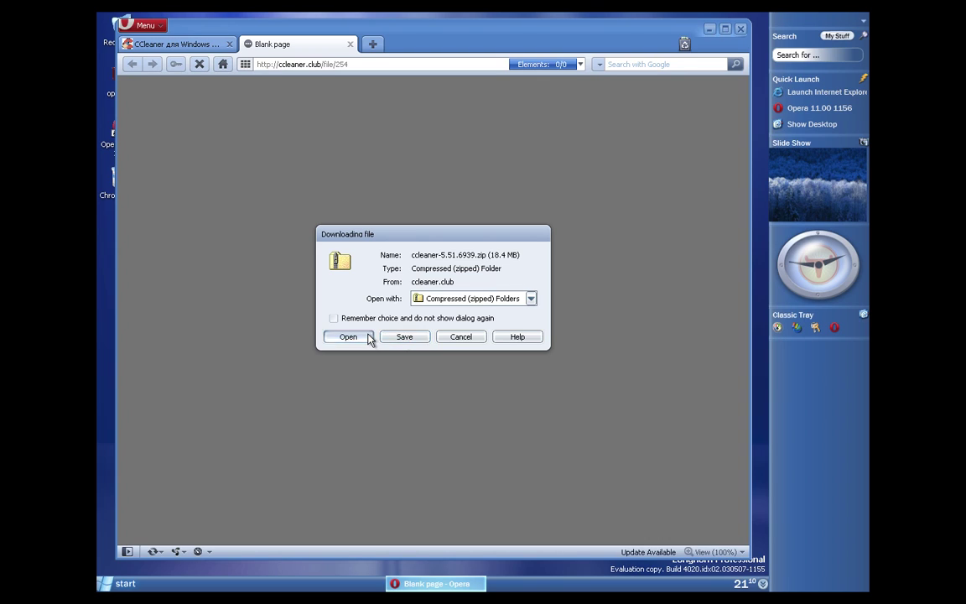
# Open the finished ccleaner-5.51.6939.zip, view the Downloads list, and close the Local Disk window
pyautogui.click(367, 339)
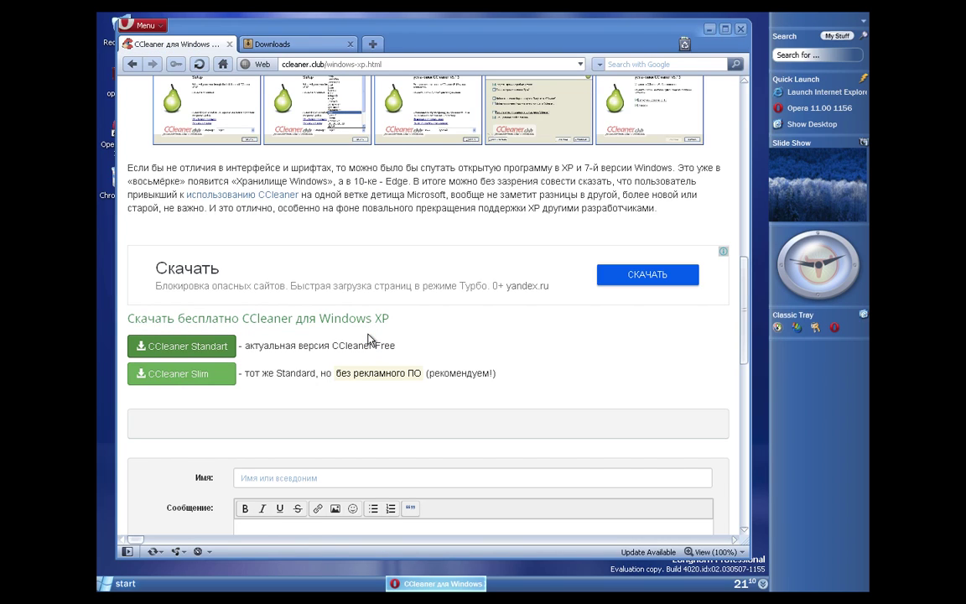
pyautogui.click(300, 43)
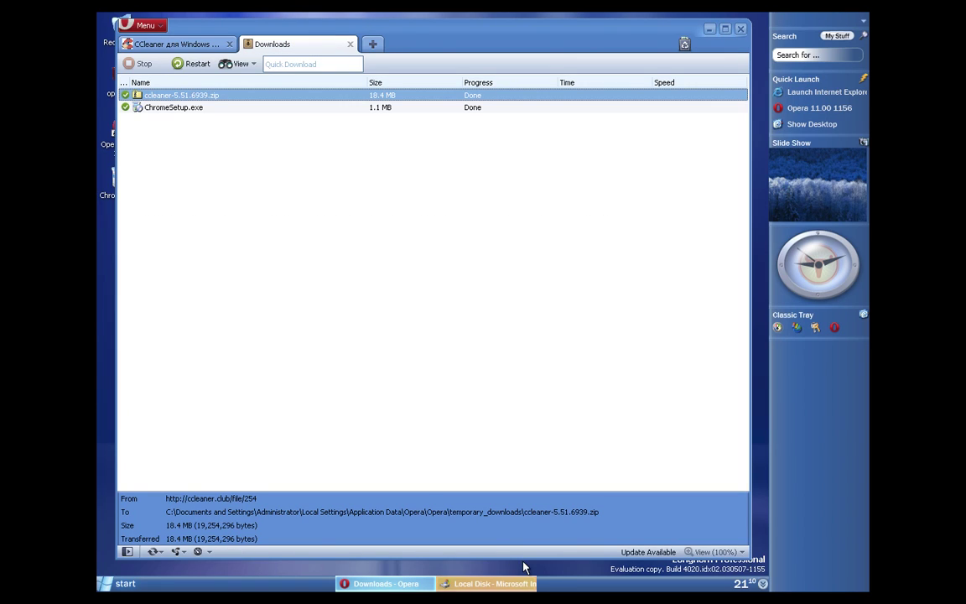
pyautogui.click(491, 583)
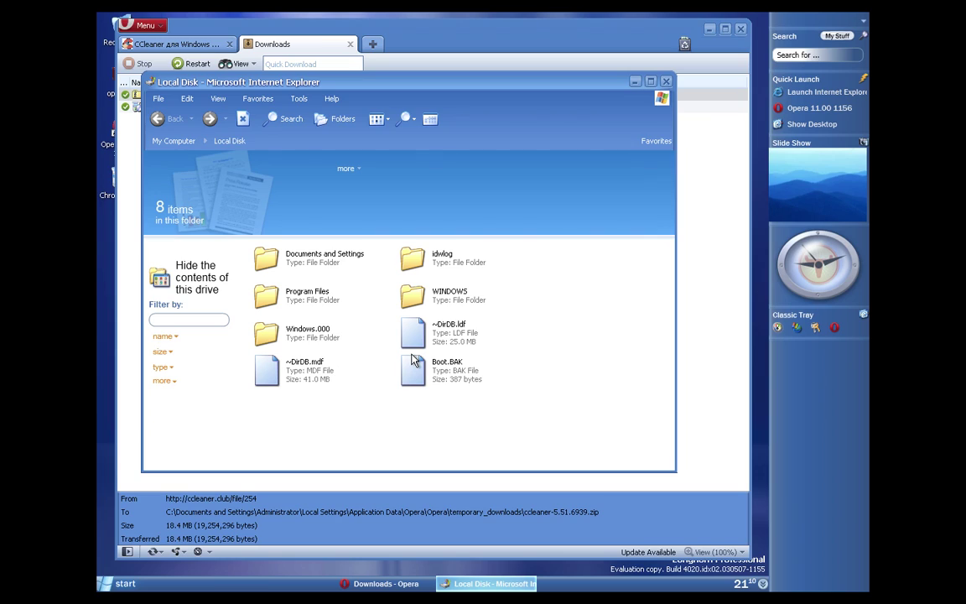
pyautogui.click(667, 81)
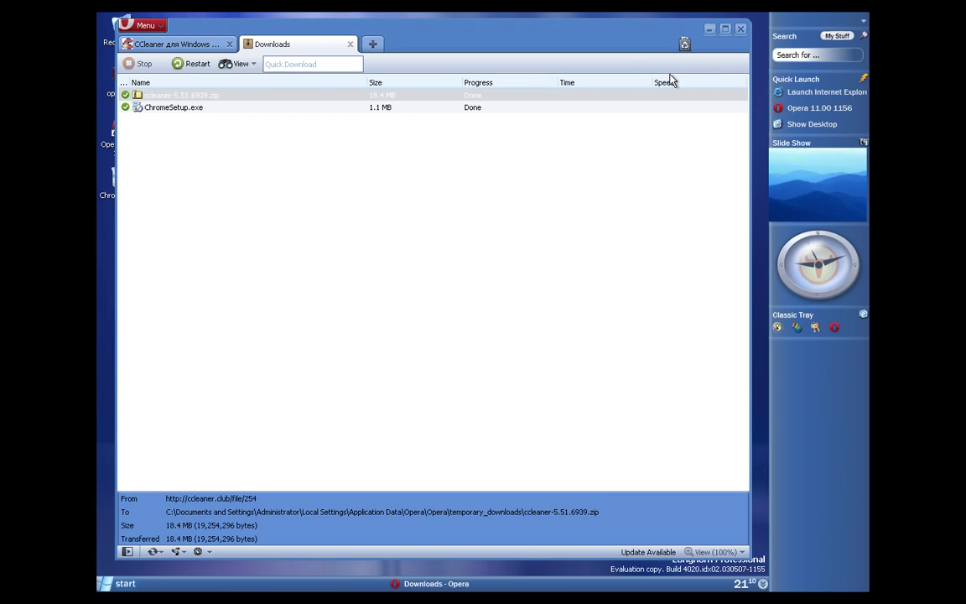
# Minimize Opera, open and close My Documents, then restore Opera's downloads
pyautogui.click(708, 30)
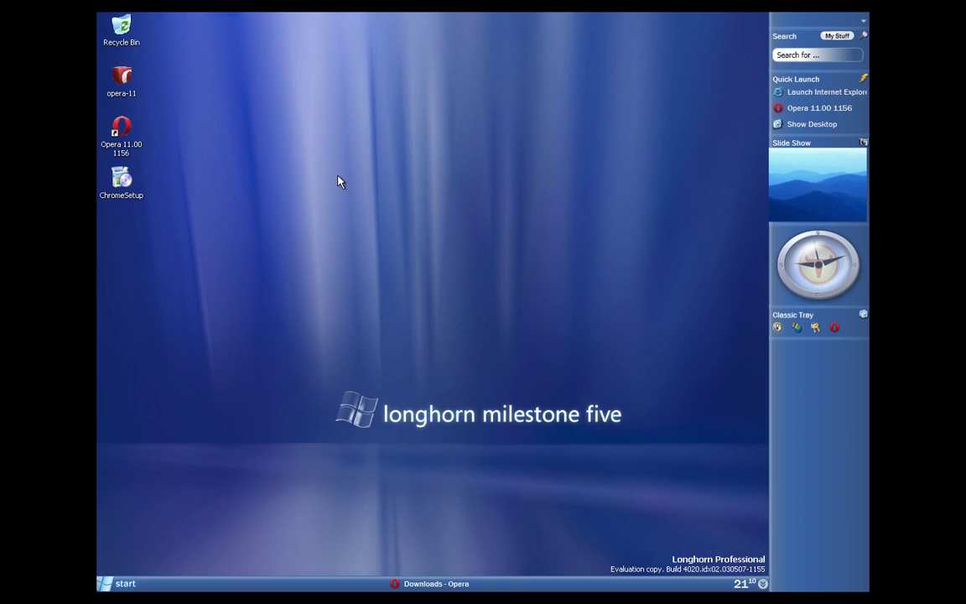
pyautogui.click(121, 583)
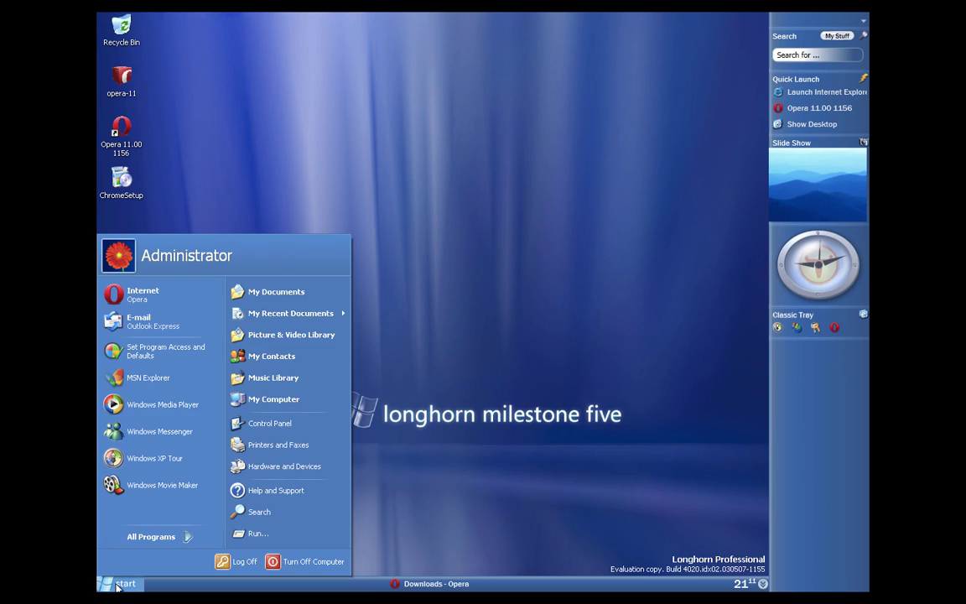
pyautogui.click(312, 294)
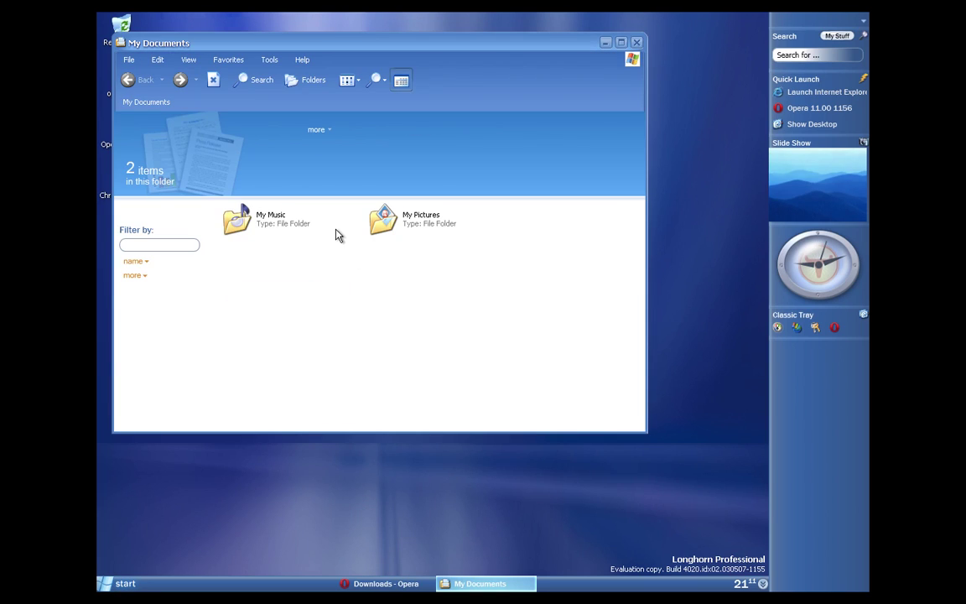
pyautogui.click(636, 43)
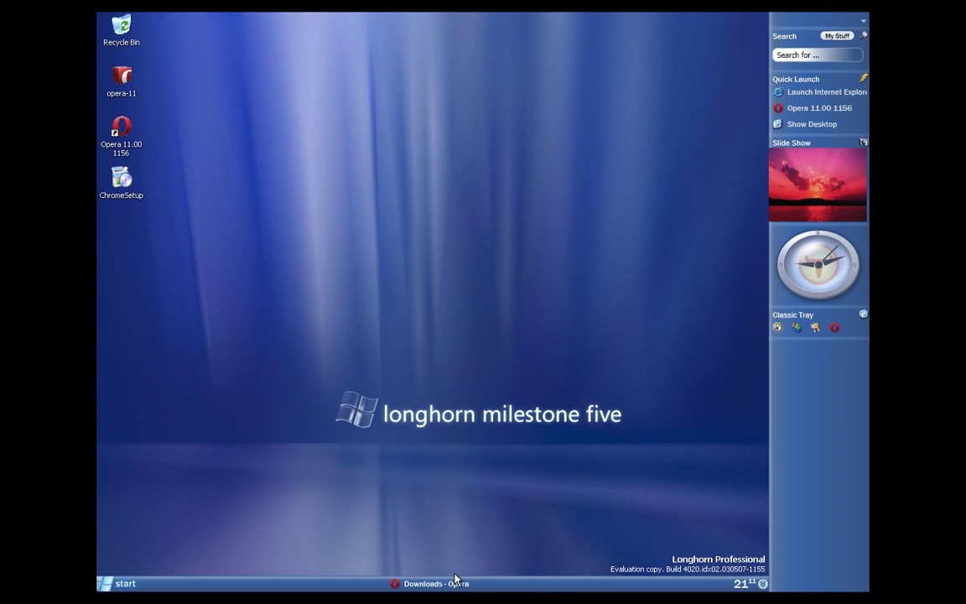
pyautogui.click(455, 580)
# Try opening the ccleaner zip from Opera's downloads and dragging it out of the list
pyautogui.rightClick(223, 98)
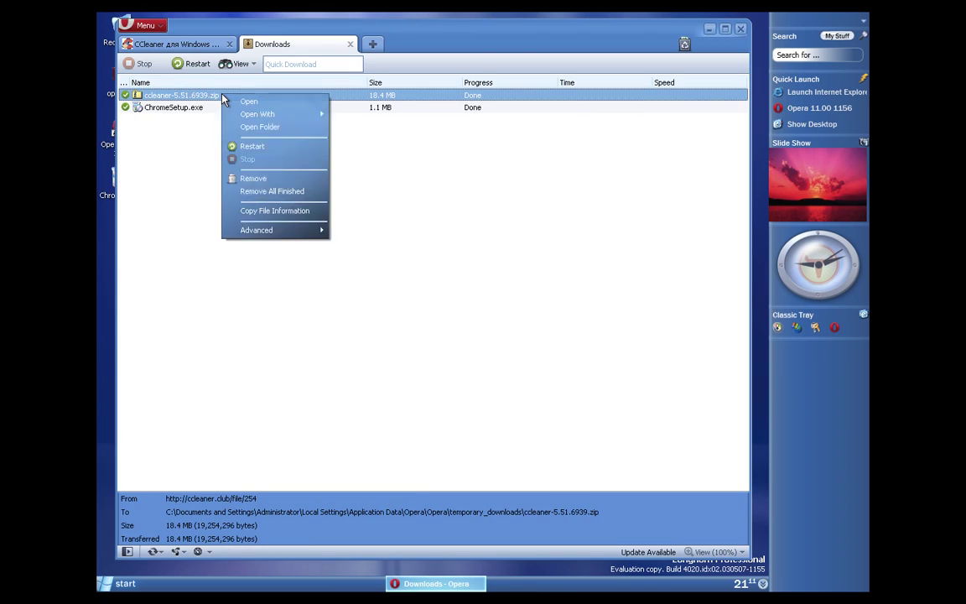
pyautogui.click(236, 102)
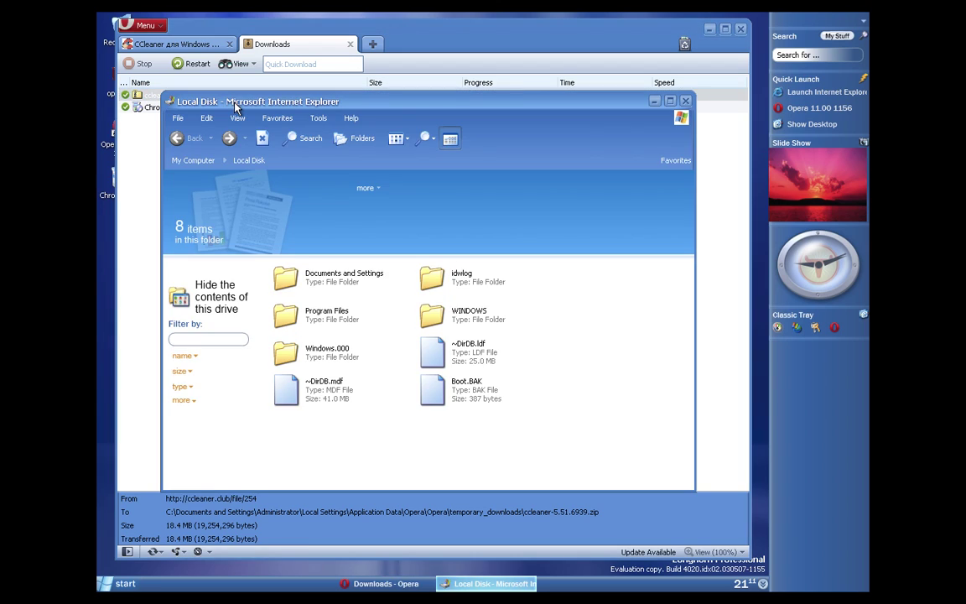
pyautogui.click(685, 101)
pyautogui.moveTo(218, 94); pyautogui.dragTo(108, 253)
# Drag ccleaner-5.51.6939 from the temporary_downloads folder to the desktop, then close the folder and minimize Opera
pyautogui.rightClick(214, 98)
pyautogui.click(252, 130)
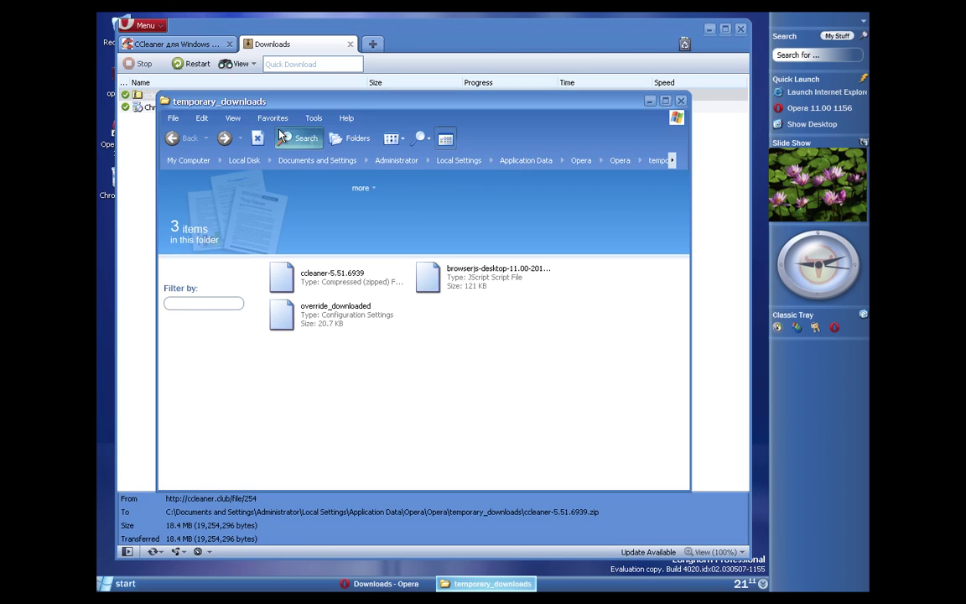
pyautogui.click(334, 285)
pyautogui.moveTo(331, 283); pyautogui.dragTo(106, 260)
pyautogui.click(680, 101)
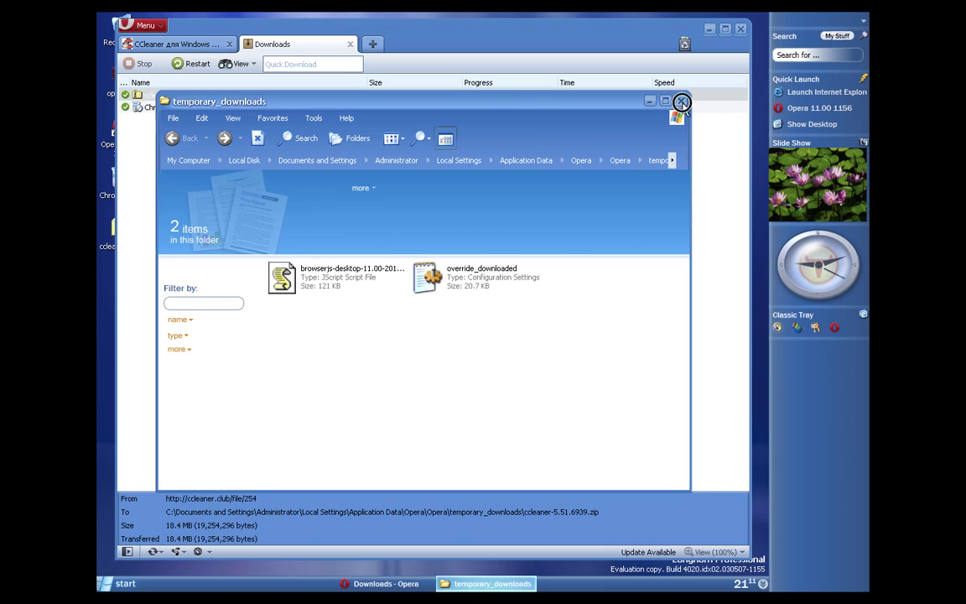
pyautogui.click(710, 29)
# Copy ccsetup551 from the desktop zip onto the desktop, run it, and close the zip window
pyautogui.doubleClick(117, 230)
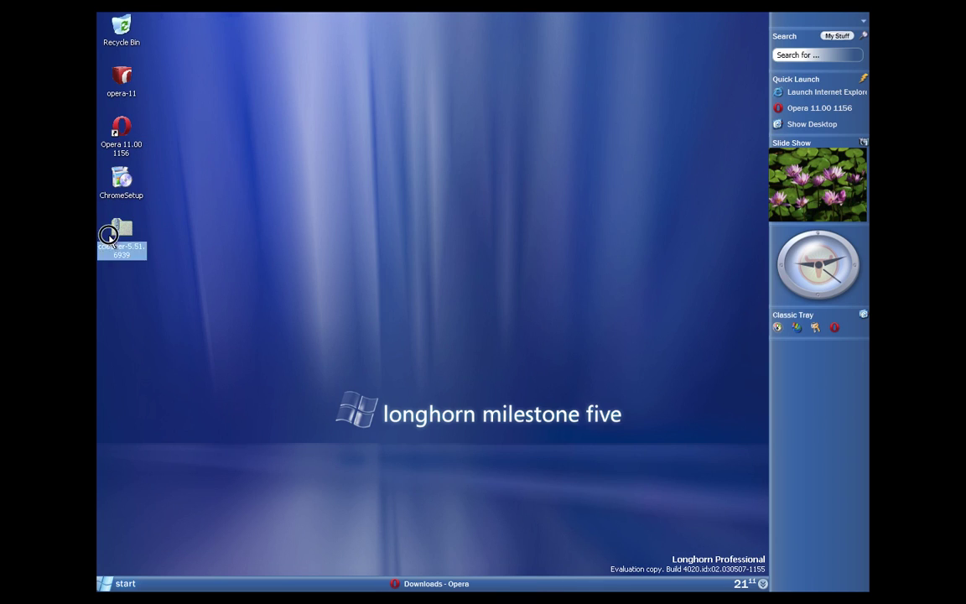
pyautogui.click(352, 295)
pyautogui.moveTo(352, 296); pyautogui.dragTo(327, 46)
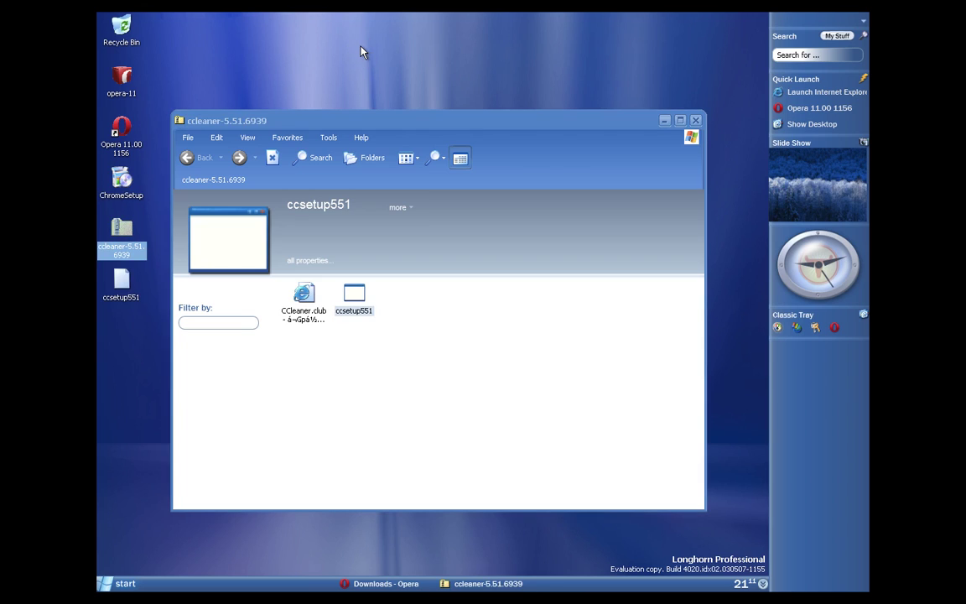
pyautogui.doubleClick(123, 285)
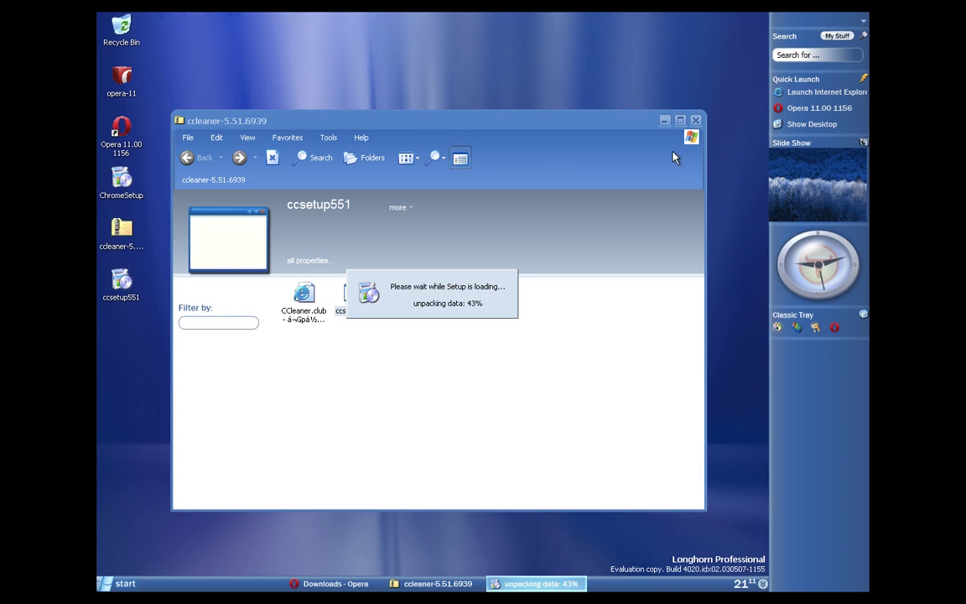
pyautogui.click(696, 120)
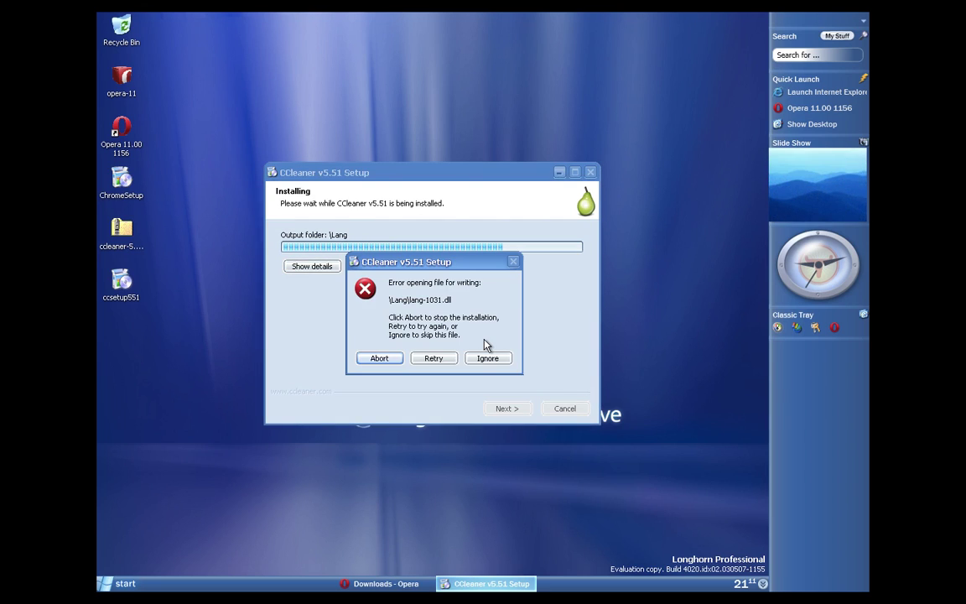
# Skip each language DLL that fails to write, starting with lang-1031.dll
pyautogui.click(480, 359)
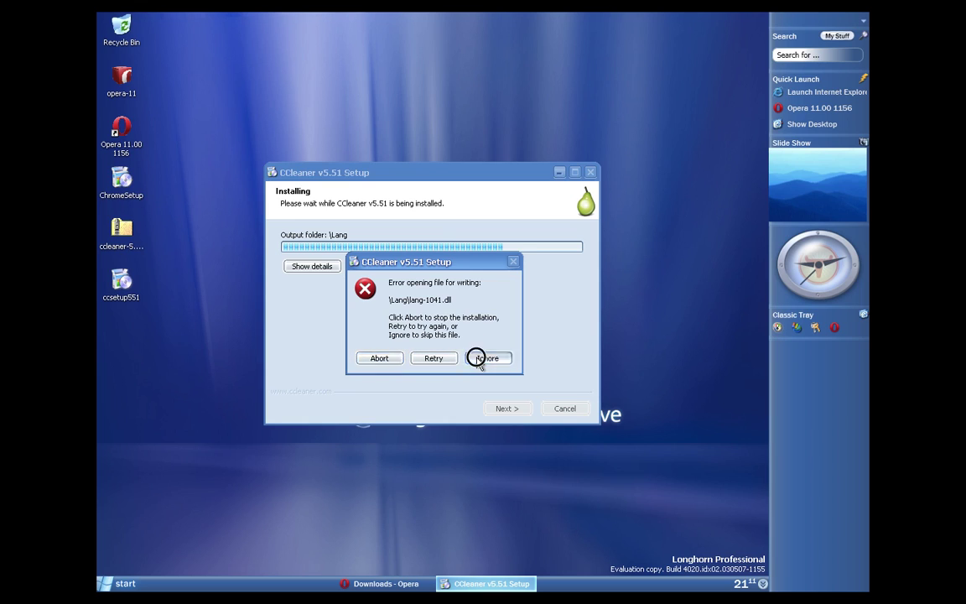
pyautogui.click(479, 359)
pyautogui.click(480, 359)
pyautogui.click(480, 358)
pyautogui.click(480, 359)
pyautogui.click(480, 359)
pyautogui.click(480, 359)
pyautogui.click(479, 359)
pyautogui.click(480, 359)
pyautogui.click(480, 359)
pyautogui.click(480, 359)
pyautogui.click(479, 359)
pyautogui.click(480, 359)
pyautogui.click(480, 359)
pyautogui.click(480, 359)
pyautogui.click(480, 359)
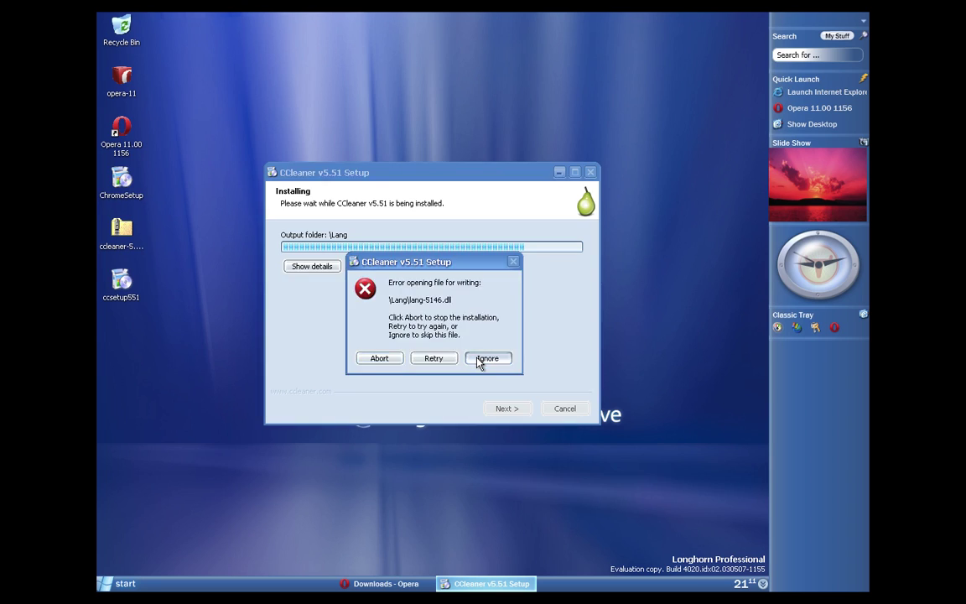
# Skip the remaining failing files (lang-5146, lang-1065, lang-1060), dismiss the CCUpdate.exe error, and finish setup
pyautogui.click(479, 359)
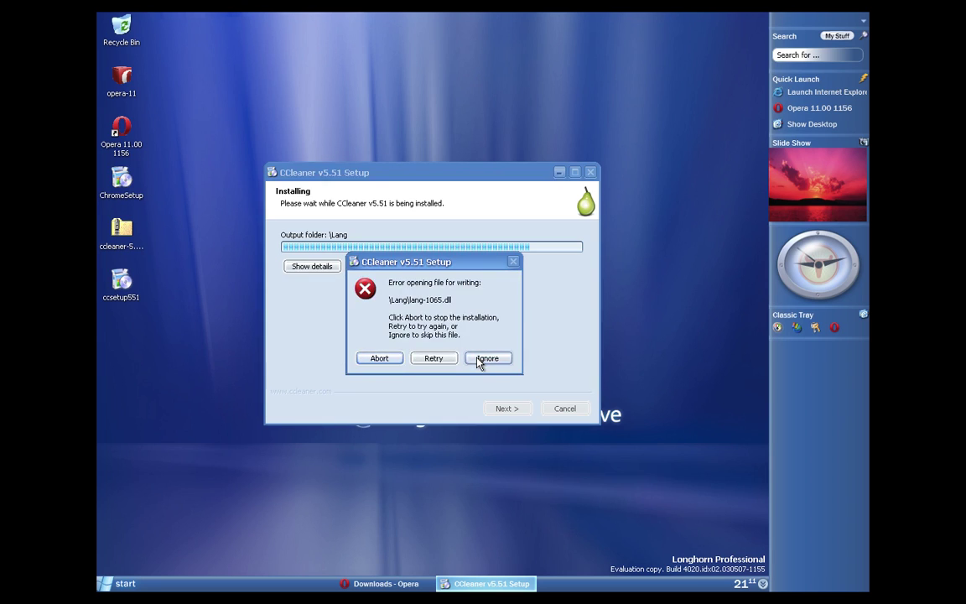
pyautogui.click(480, 359)
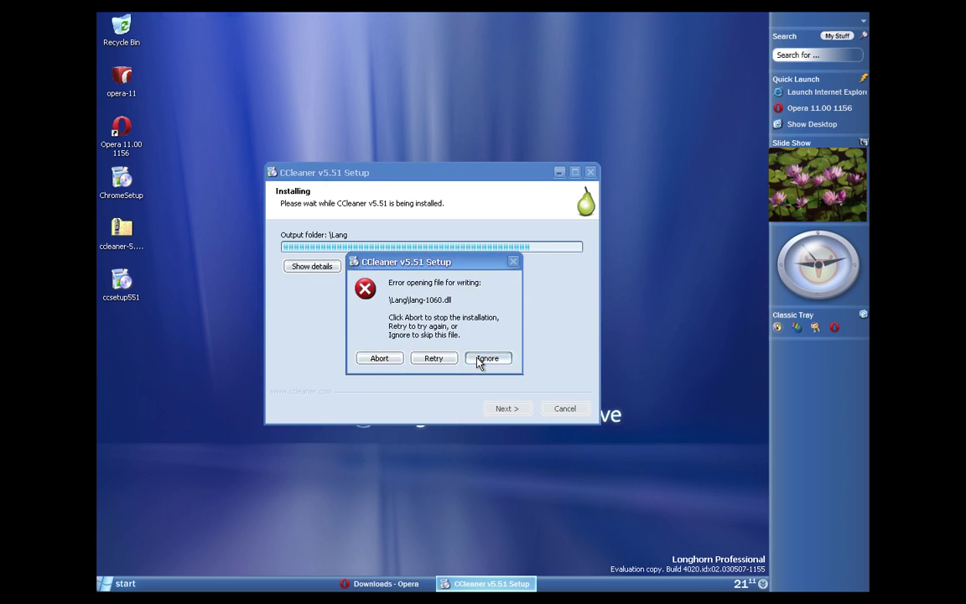
pyautogui.click(479, 359)
pyautogui.click(480, 359)
pyautogui.click(480, 359)
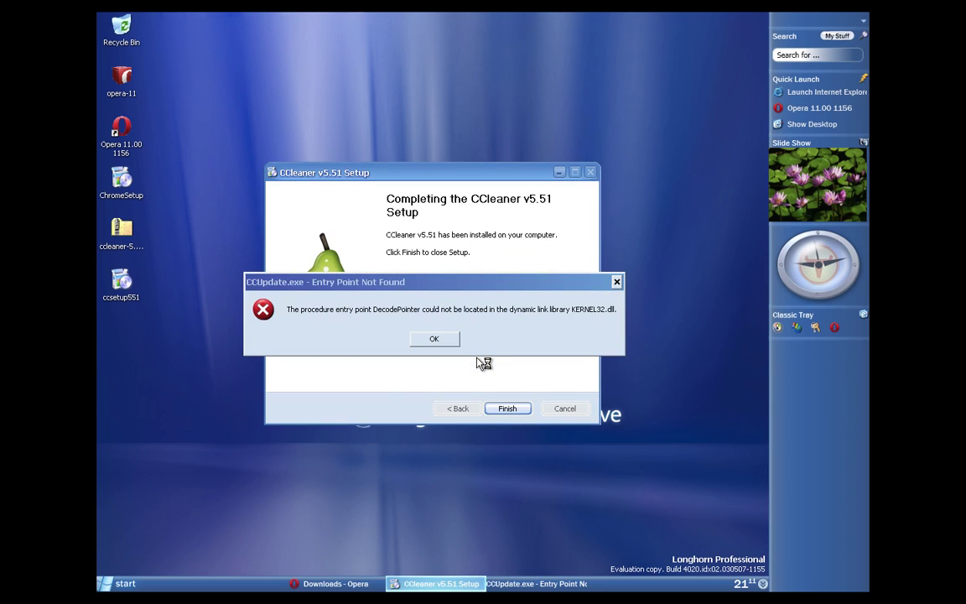
pyautogui.click(454, 341)
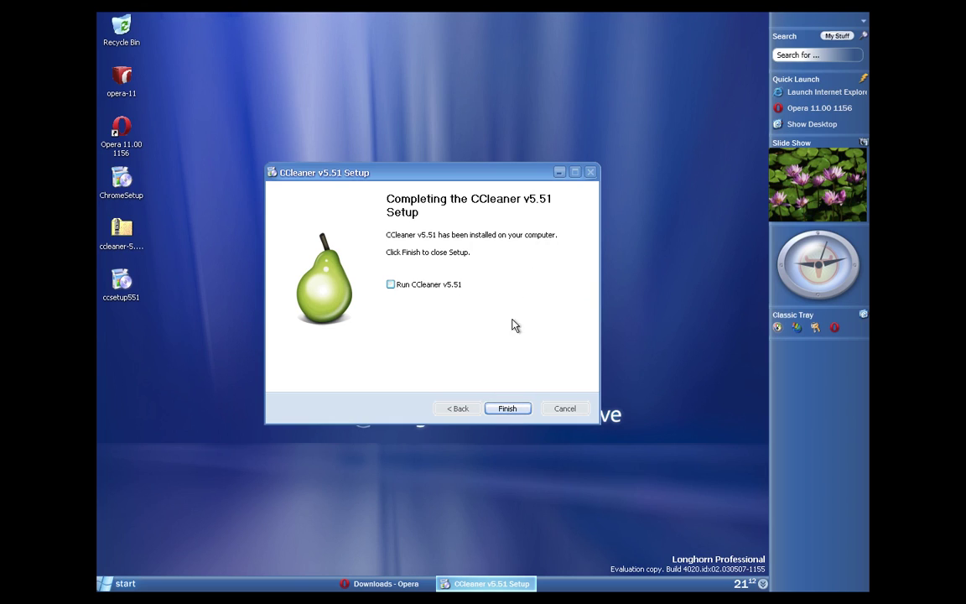
pyautogui.click(509, 409)
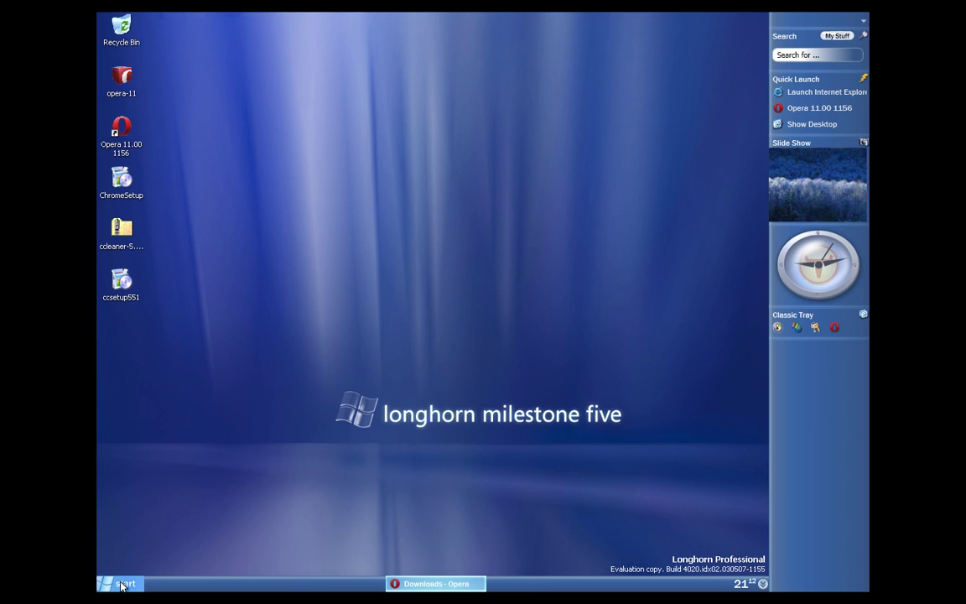
# Browse the Start menu program lists, then close them without launching anything
pyautogui.click(120, 585)
pyautogui.moveTo(155, 537)
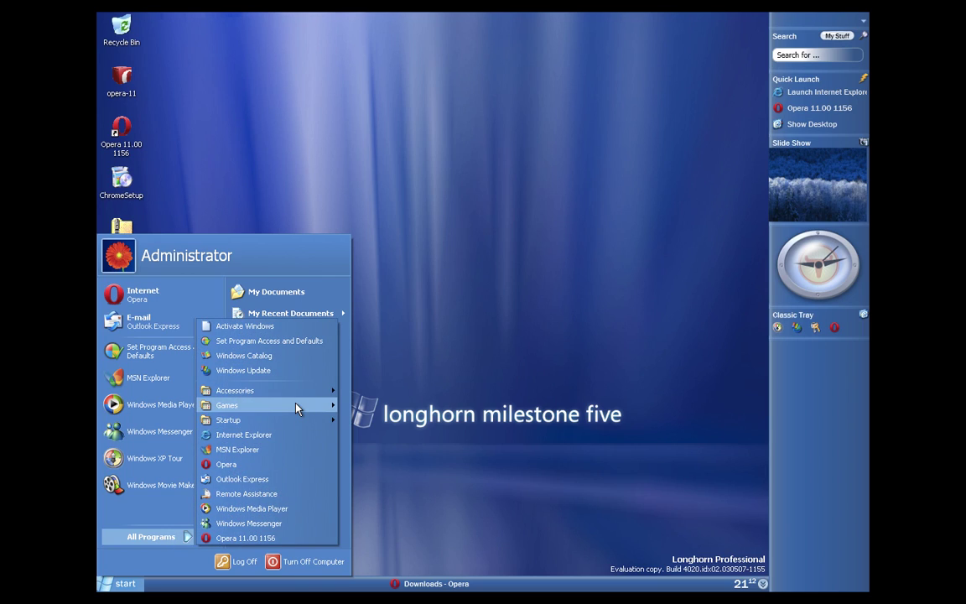
pyautogui.moveTo(315, 394)
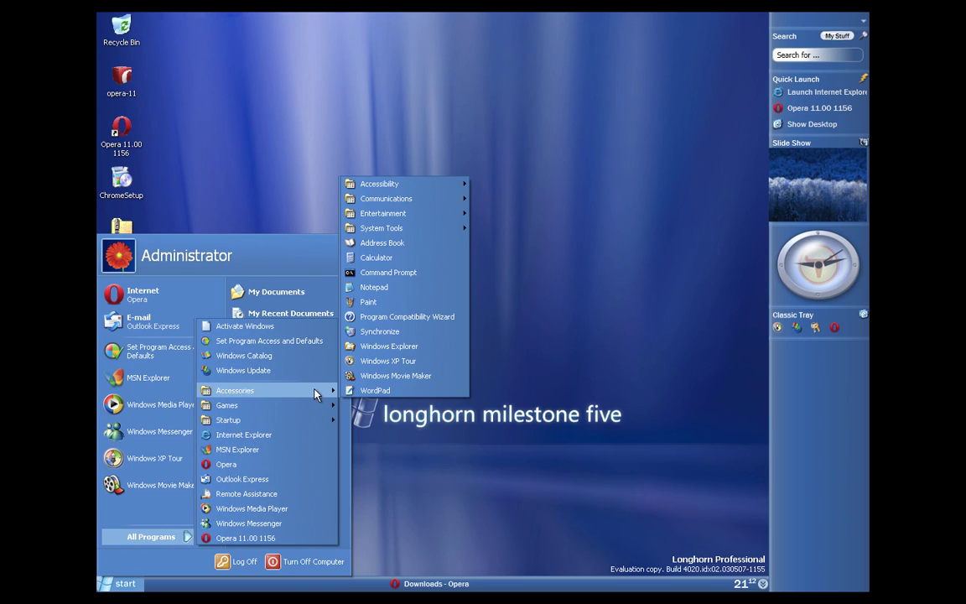
pyautogui.moveTo(323, 421)
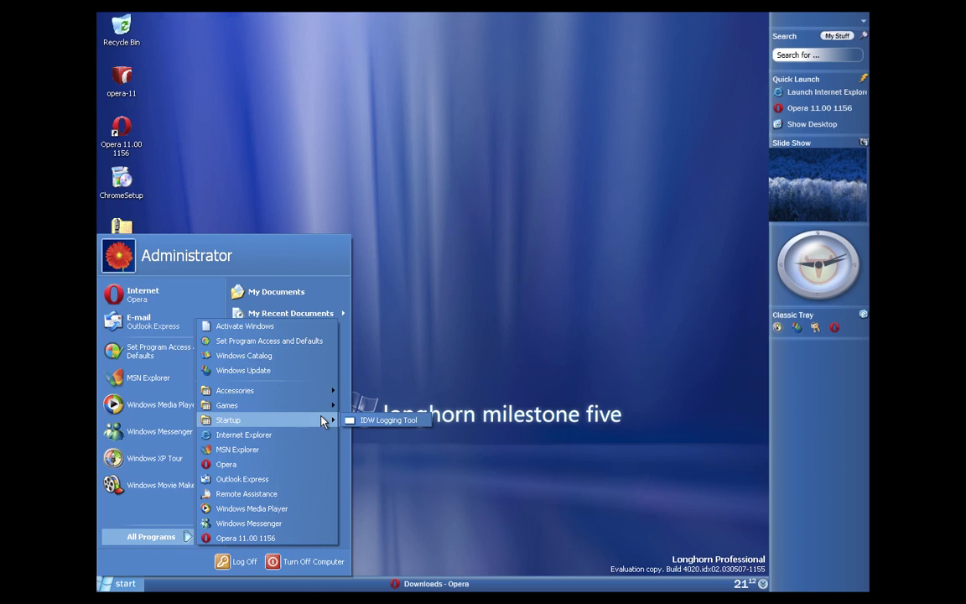
pyautogui.click(432, 379)
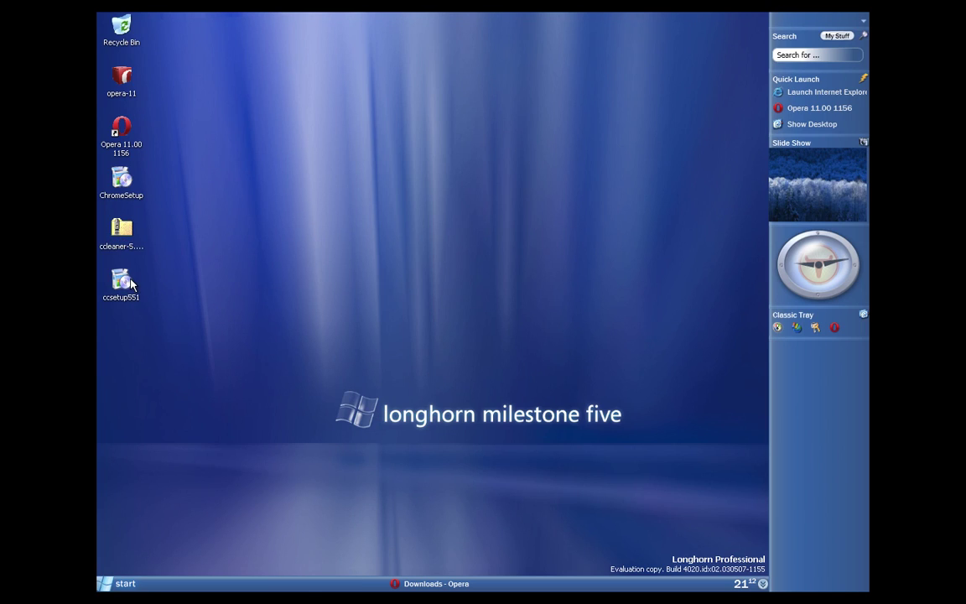
# Open Local Disk from My Computer and launch the CCleaner program
pyautogui.click(121, 583)
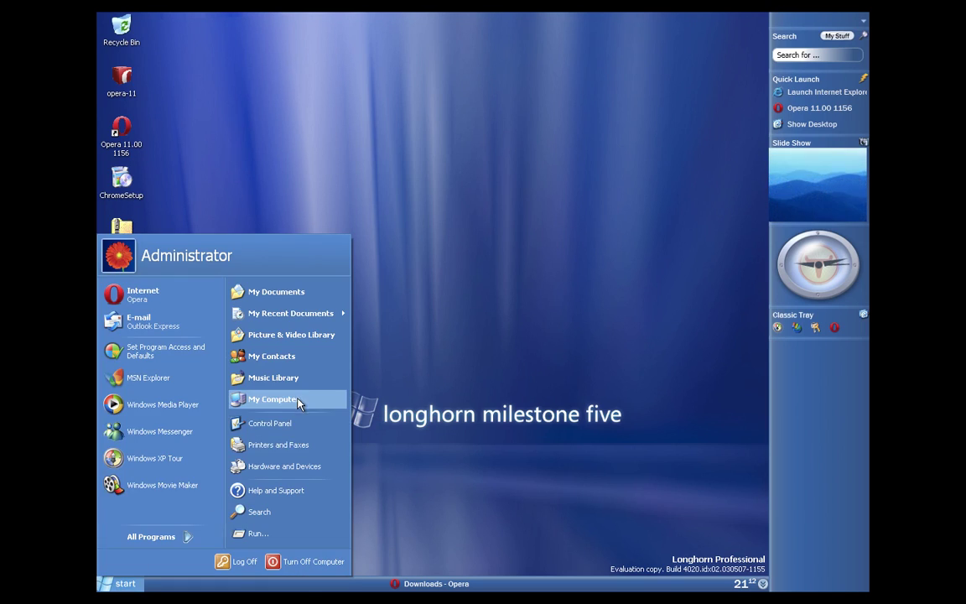
pyautogui.click(300, 401)
pyautogui.click(351, 434)
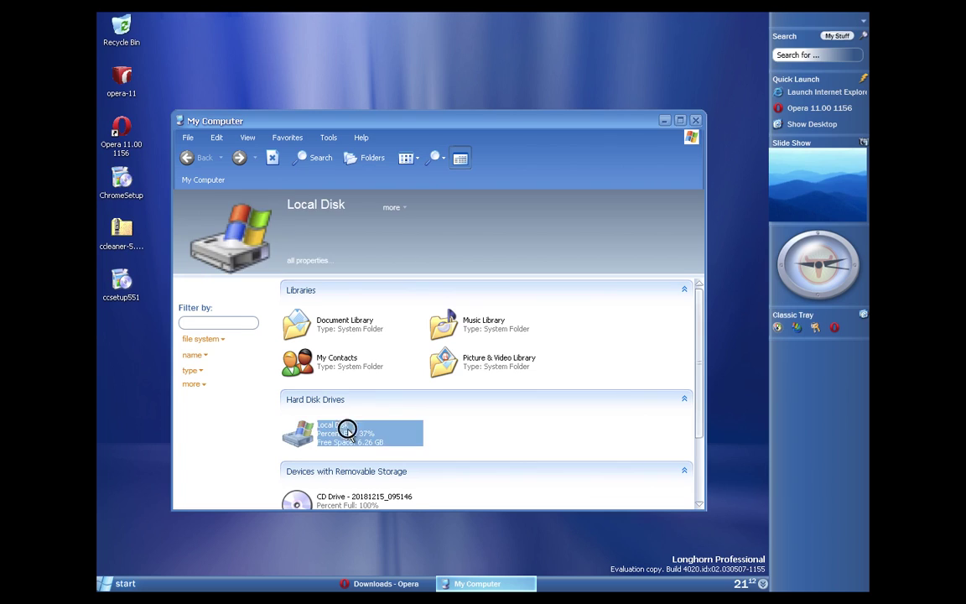
pyautogui.doubleClick(350, 435)
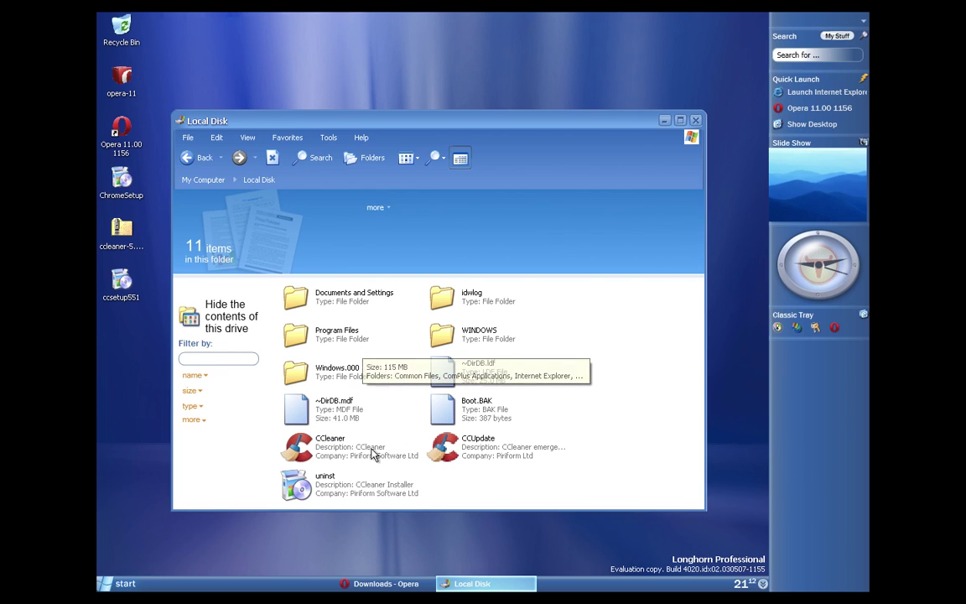
pyautogui.click(375, 460)
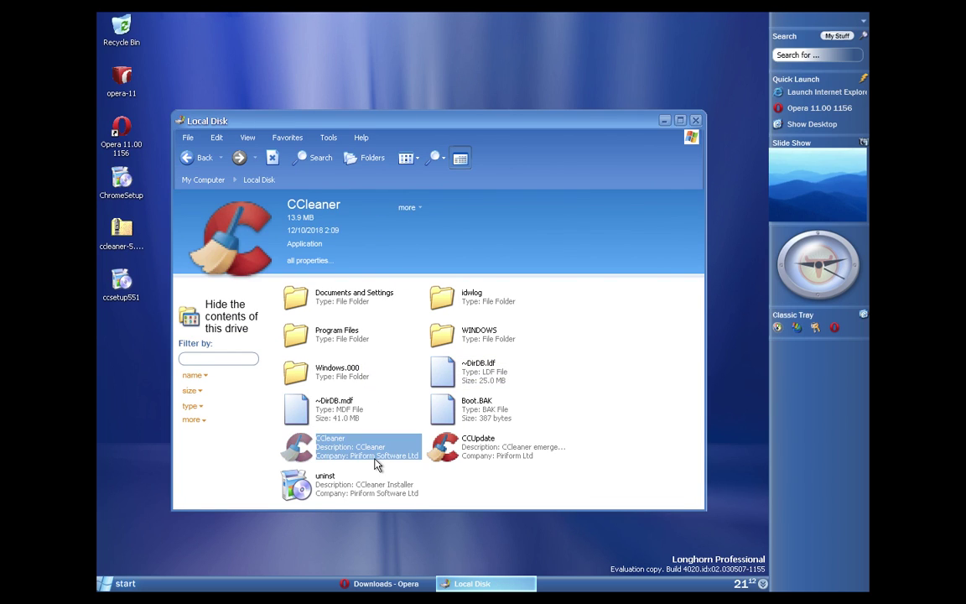
pyautogui.doubleClick(375, 457)
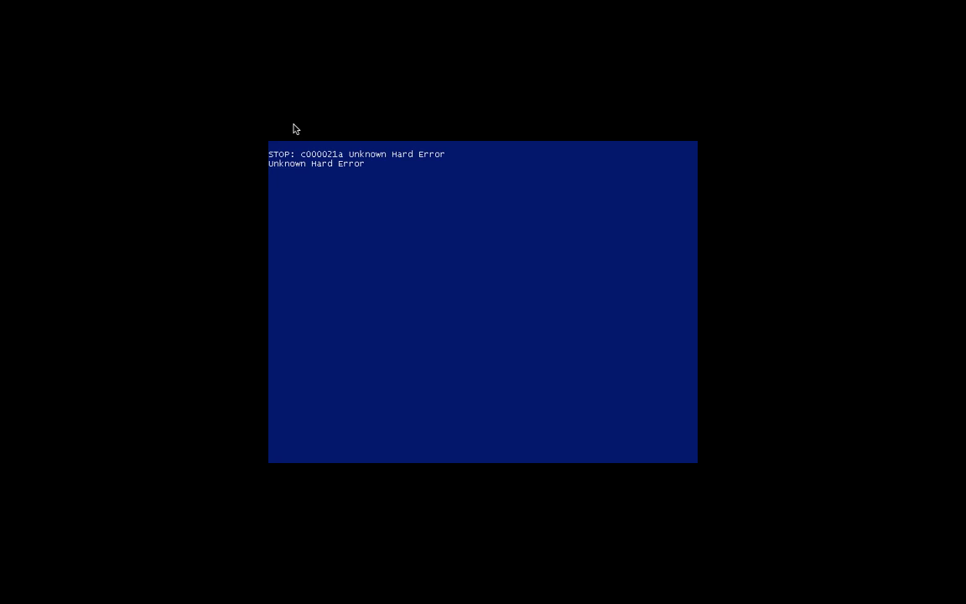
# Reset the crashed VM via Machine > Reset and confirm
pyautogui.click(132, 7)
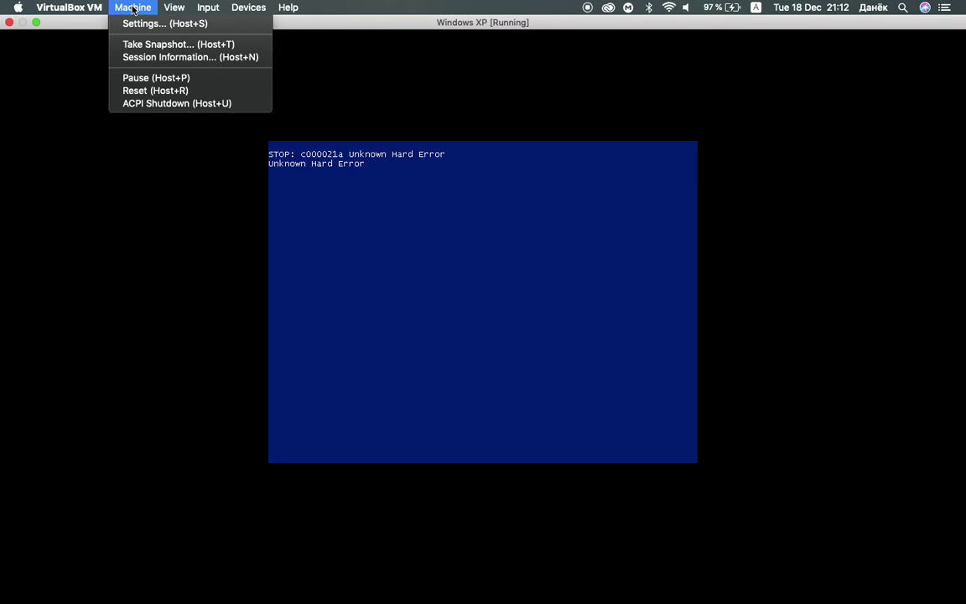
pyautogui.click(155, 89)
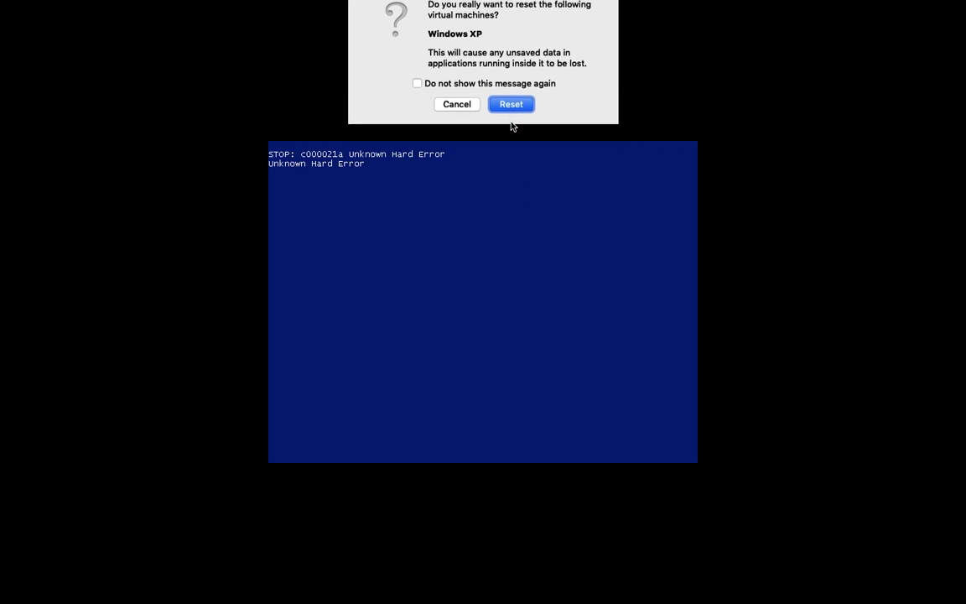
pyautogui.press('Return')
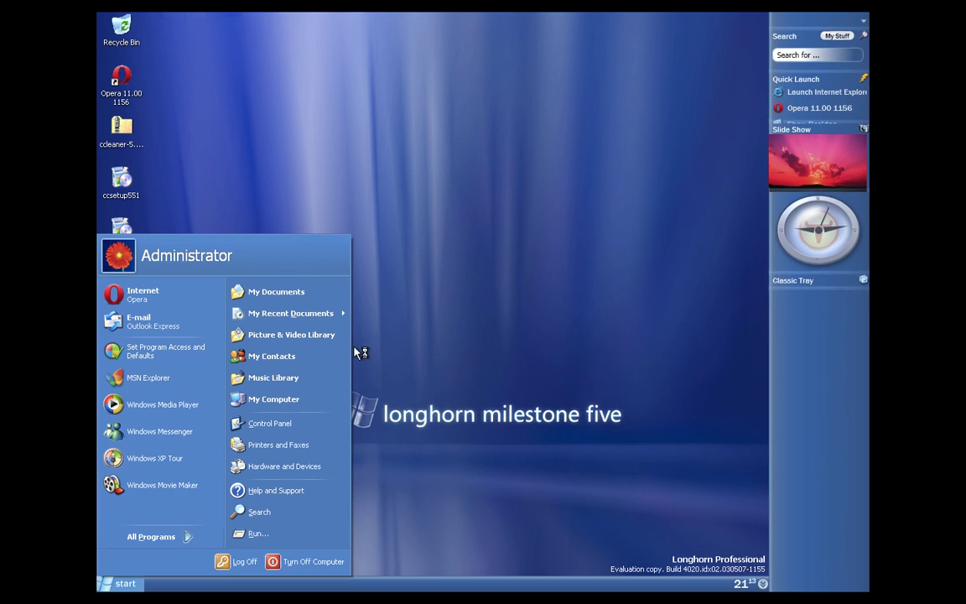
# Open the Properties of the CCleaner file on Local Disk, dismissing the new hardware wizard
pyautogui.click(319, 399)
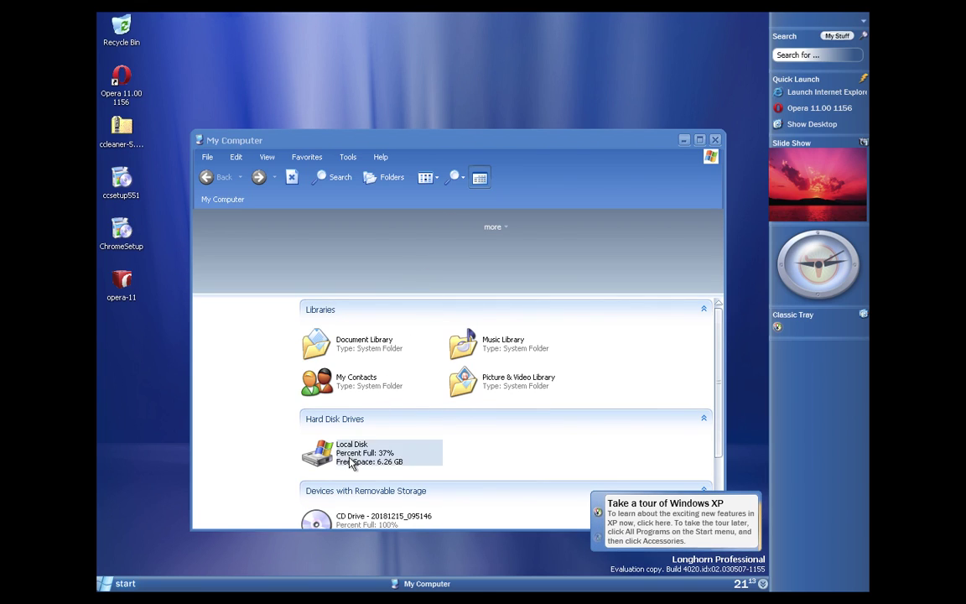
pyautogui.click(351, 461)
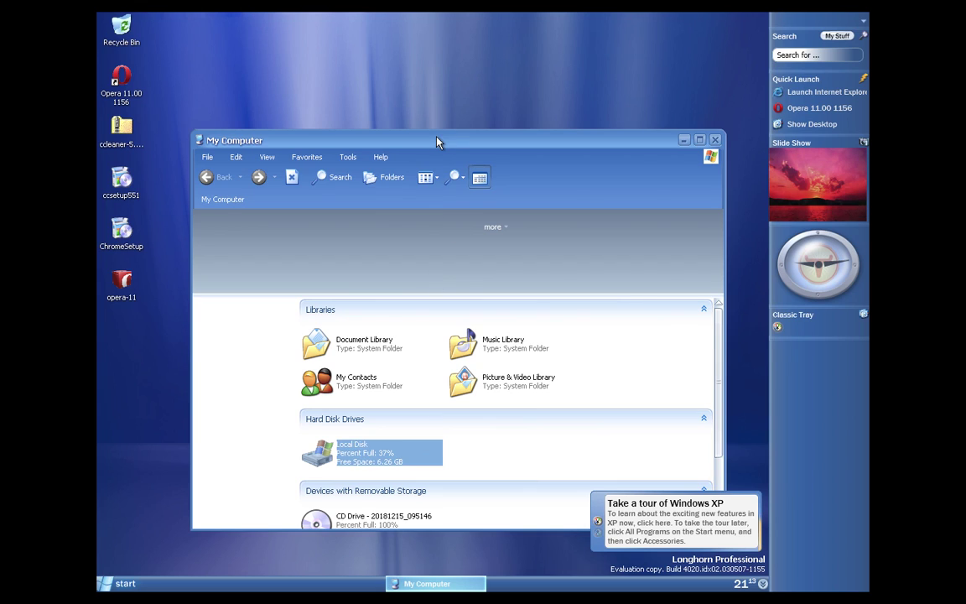
pyautogui.press('Return')
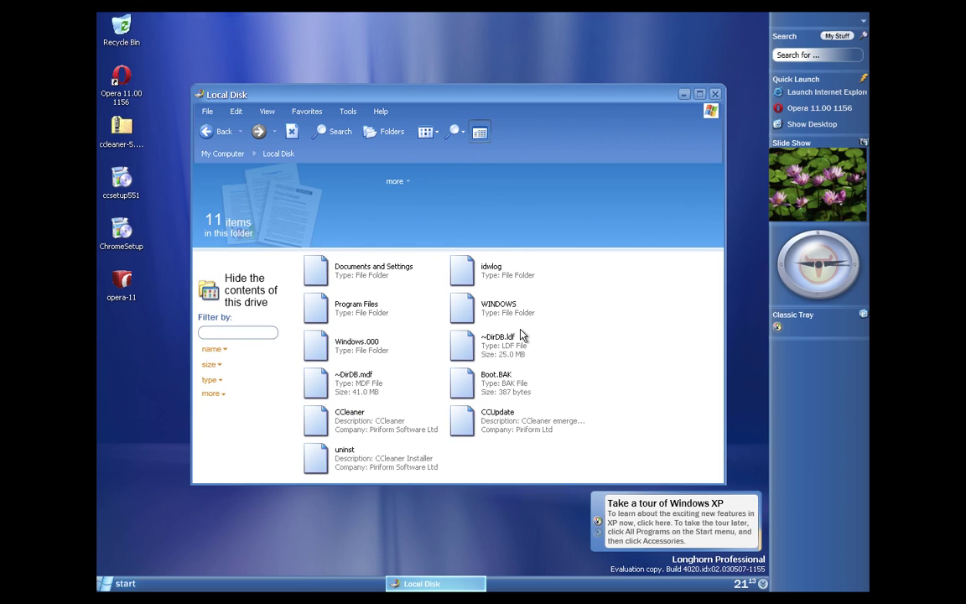
pyautogui.click(363, 418)
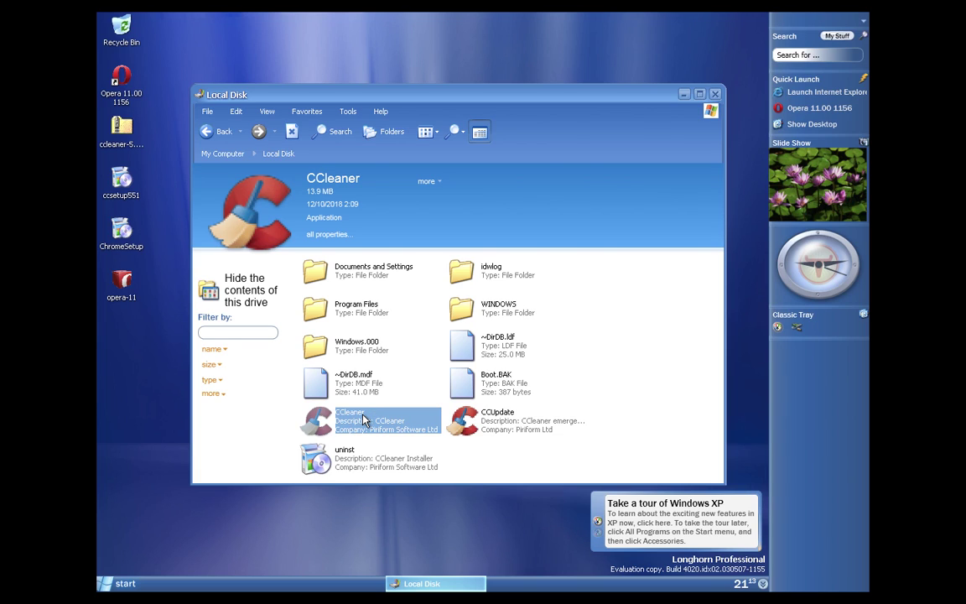
pyautogui.rightClick(363, 416)
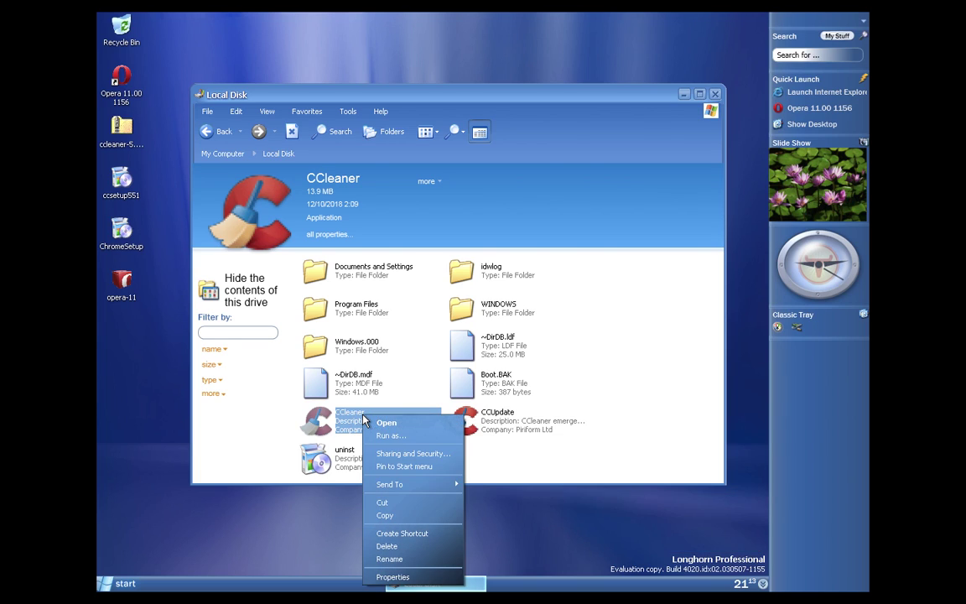
pyautogui.click(419, 577)
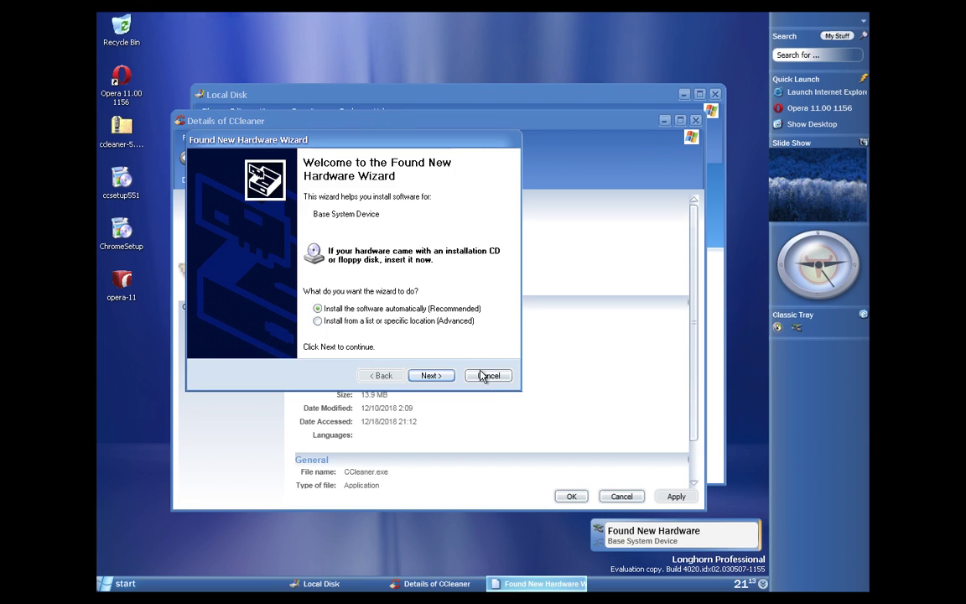
pyautogui.click(486, 375)
# Enable Windows XP compatibility mode for CCleaner, apply it, and launch CCleaner again
pyautogui.click(214, 309)
pyautogui.click(191, 329)
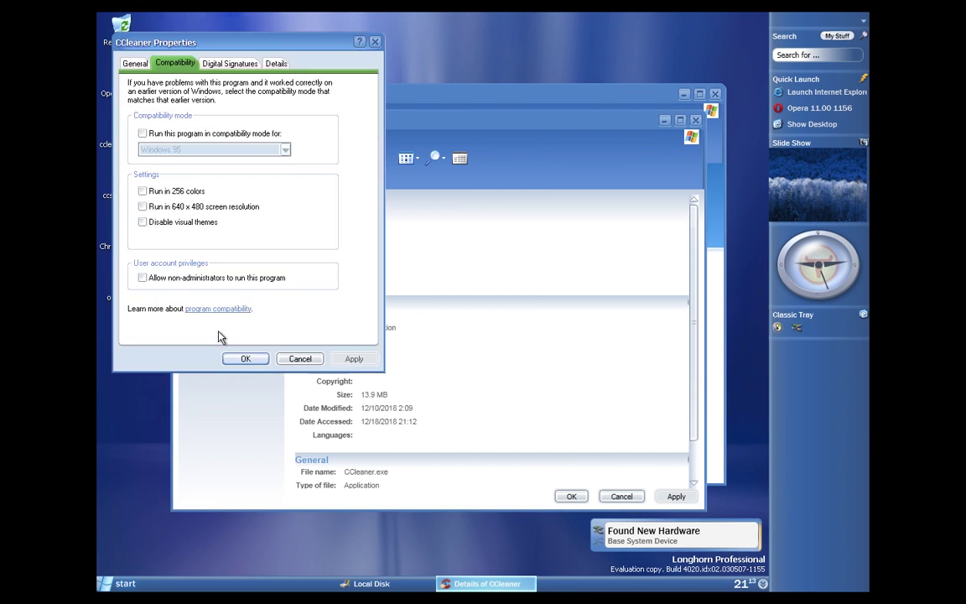
pyautogui.click(167, 134)
pyautogui.click(286, 150)
pyautogui.click(185, 199)
pyautogui.click(246, 358)
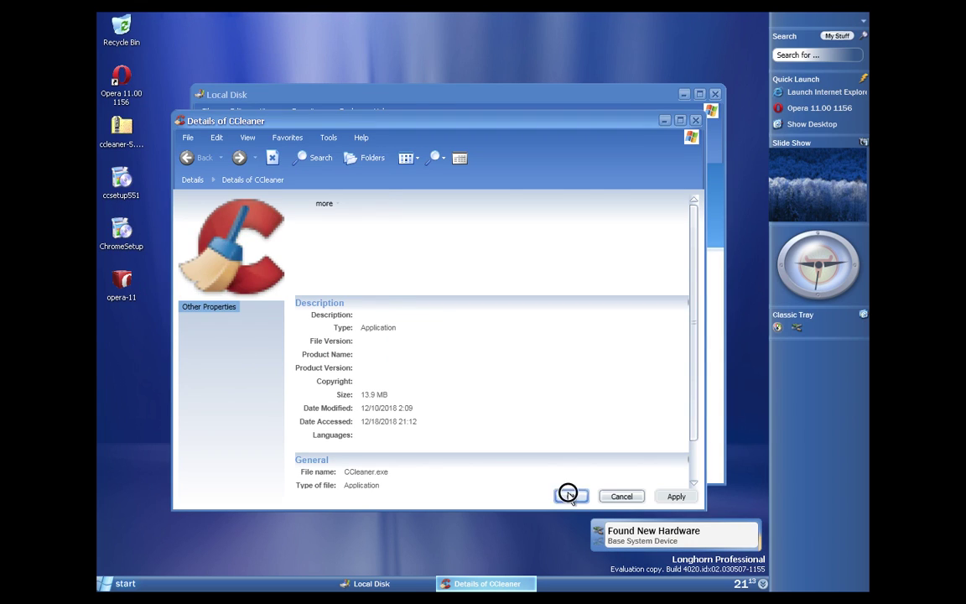
pyautogui.click(571, 495)
pyautogui.doubleClick(359, 429)
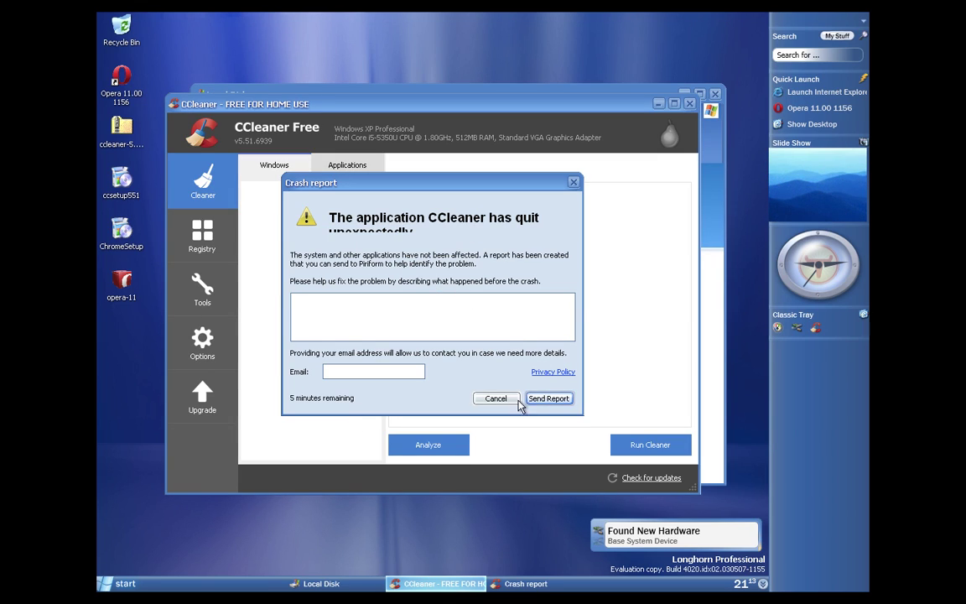
# Cancel the CCleaner crash report without sending it
pyautogui.click(494, 395)
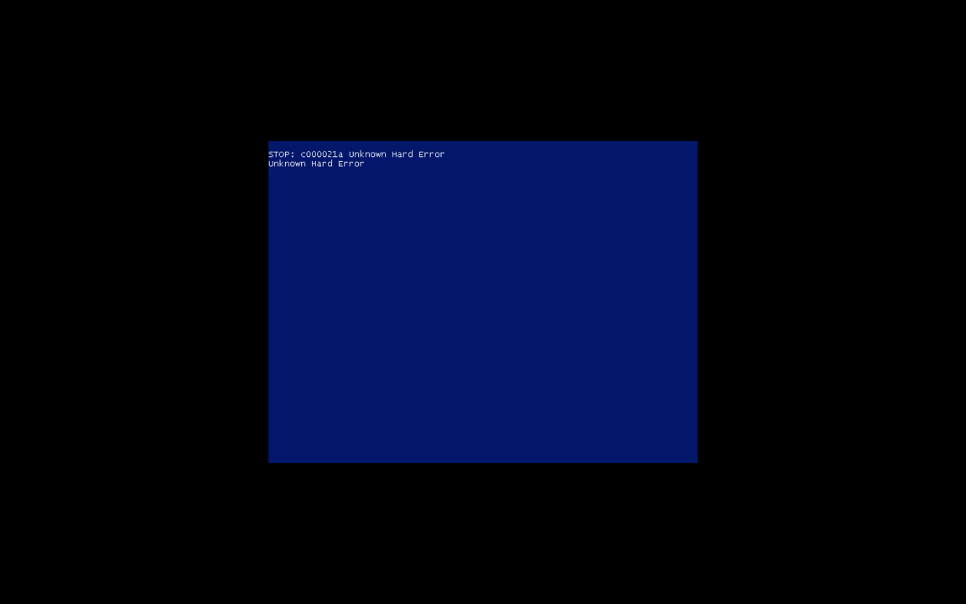
# Reset the crashed VM via Machine > Reset and press Enter at the boot menu to start Longhorn
pyautogui.moveTo(283, 3)
pyautogui.click(133, 7)
pyautogui.click(180, 90)
pyautogui.click(511, 118)
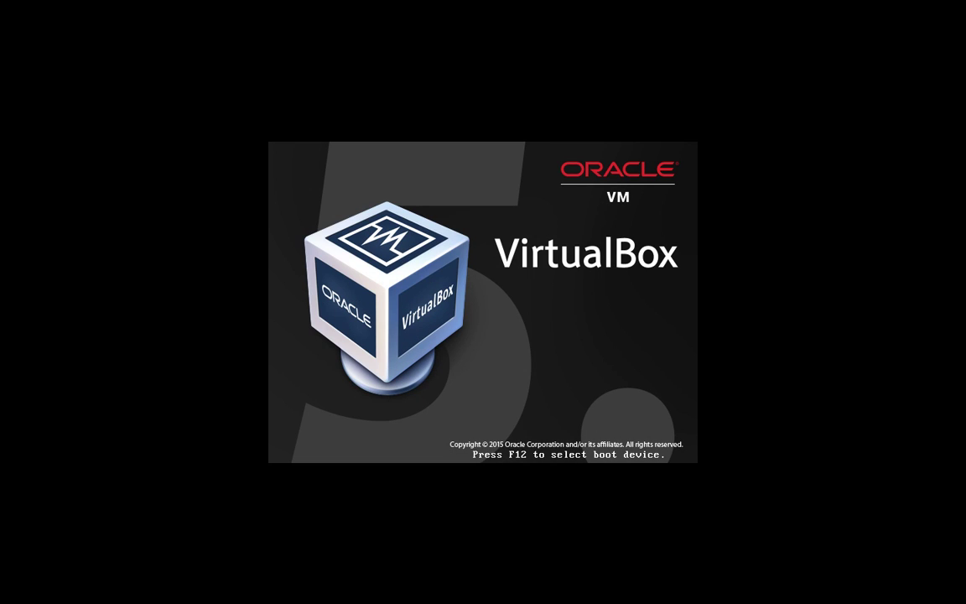
pyautogui.press('Return')
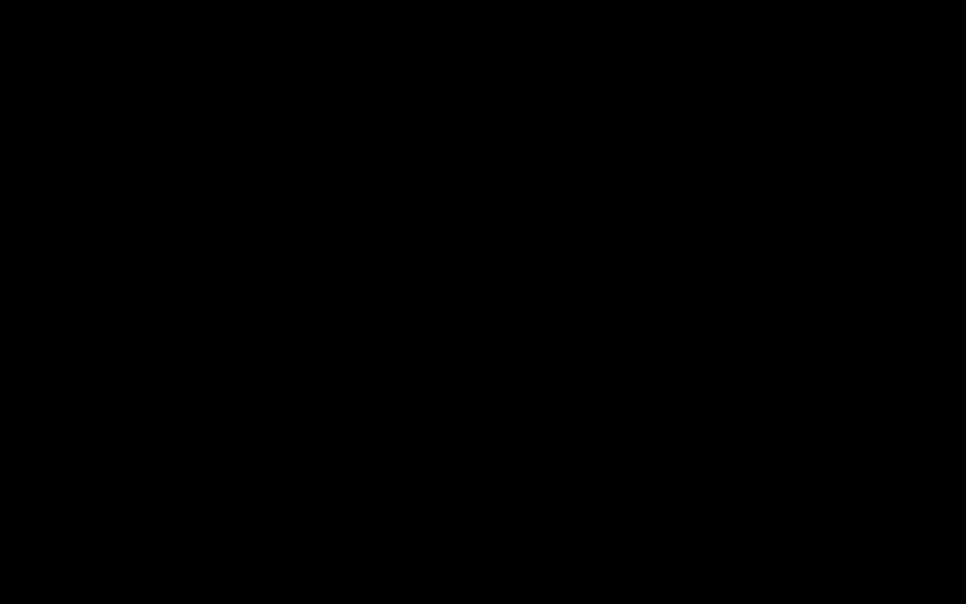
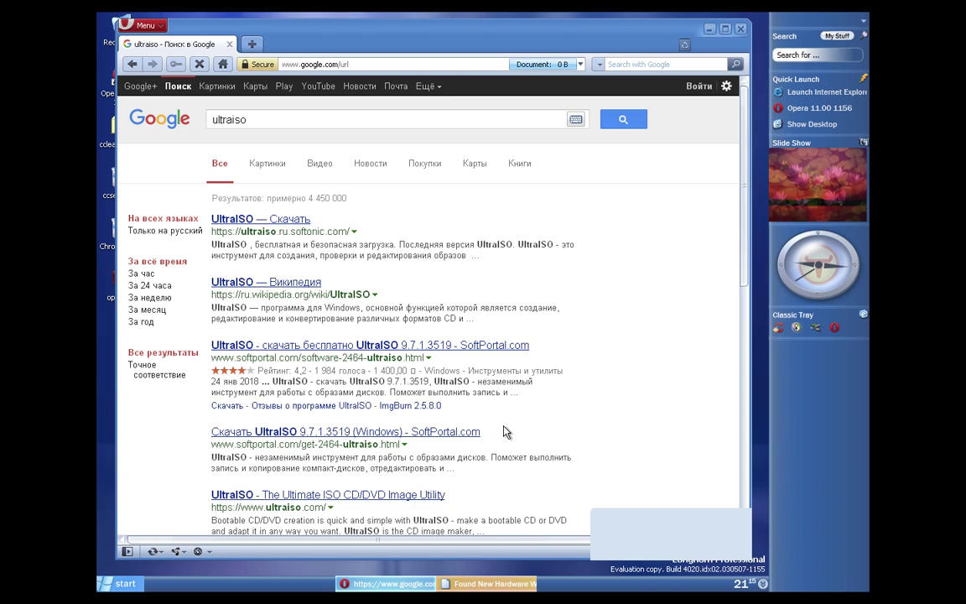
# Send Ctrl-Alt-Del to the Windows guest twice through Input > Keyboard
pyautogui.moveTo(467, 46)
pyautogui.click(208, 8)
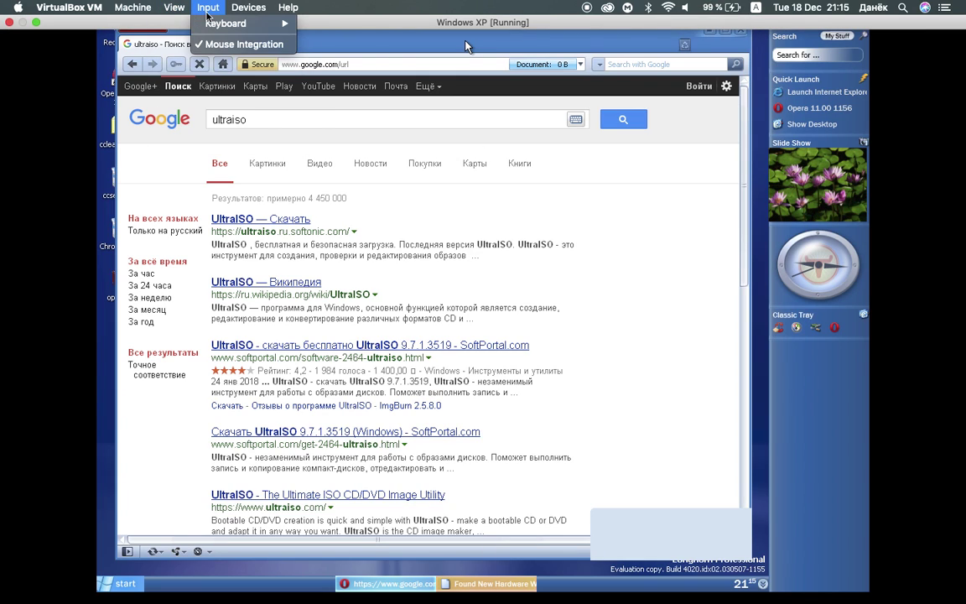
pyautogui.moveTo(243, 23)
pyautogui.click(362, 48)
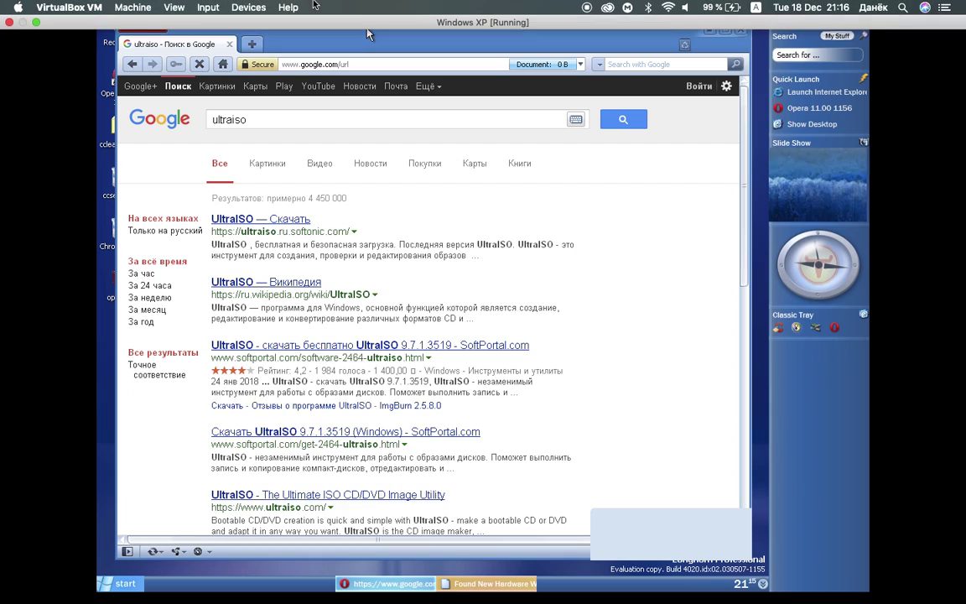
pyautogui.click(209, 7)
pyautogui.moveTo(231, 24)
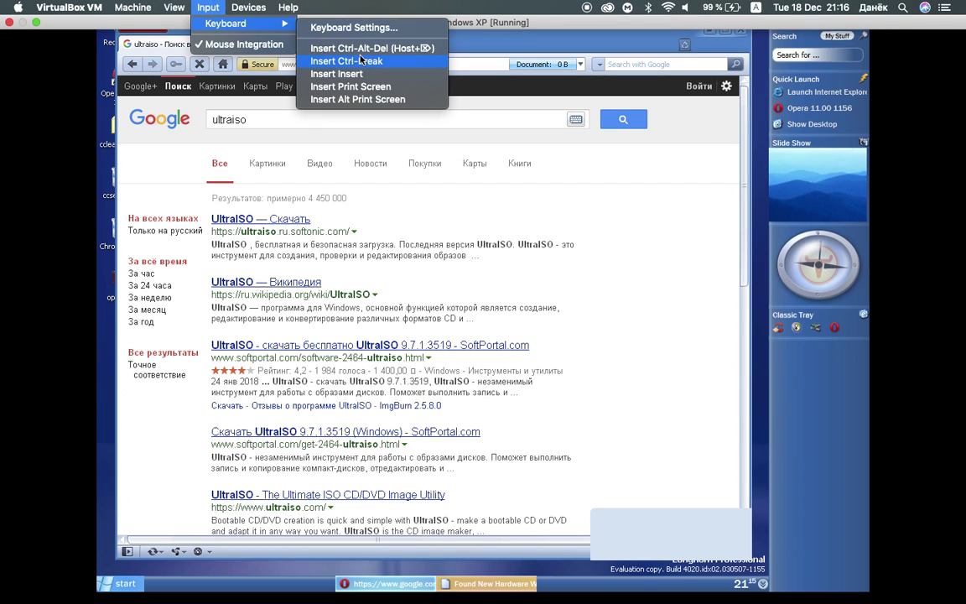
pyautogui.click(378, 49)
# Reset the virtual machine from the Machine menu and confirm the reset
pyautogui.click(132, 7)
pyautogui.click(156, 91)
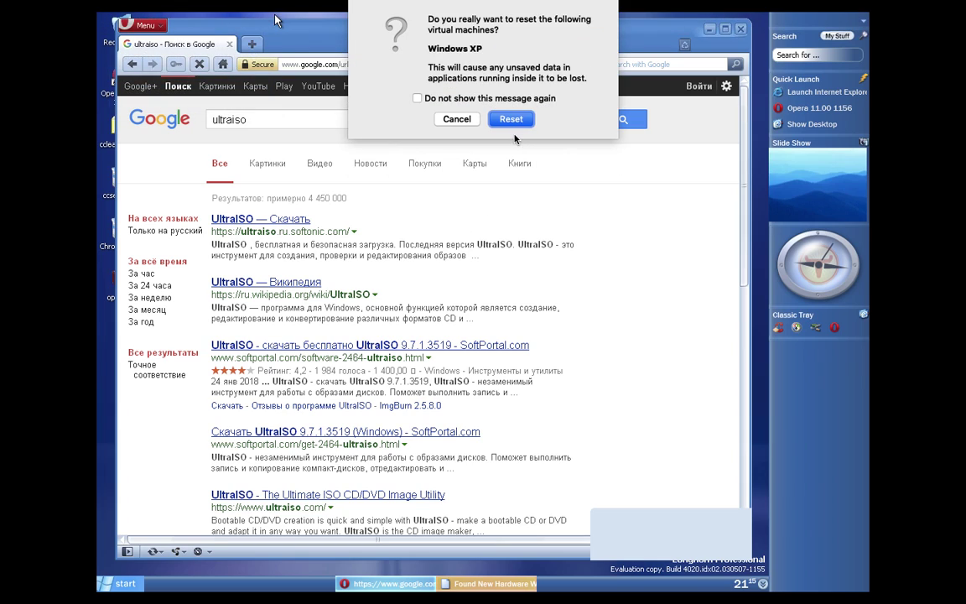
pyautogui.press('Return')
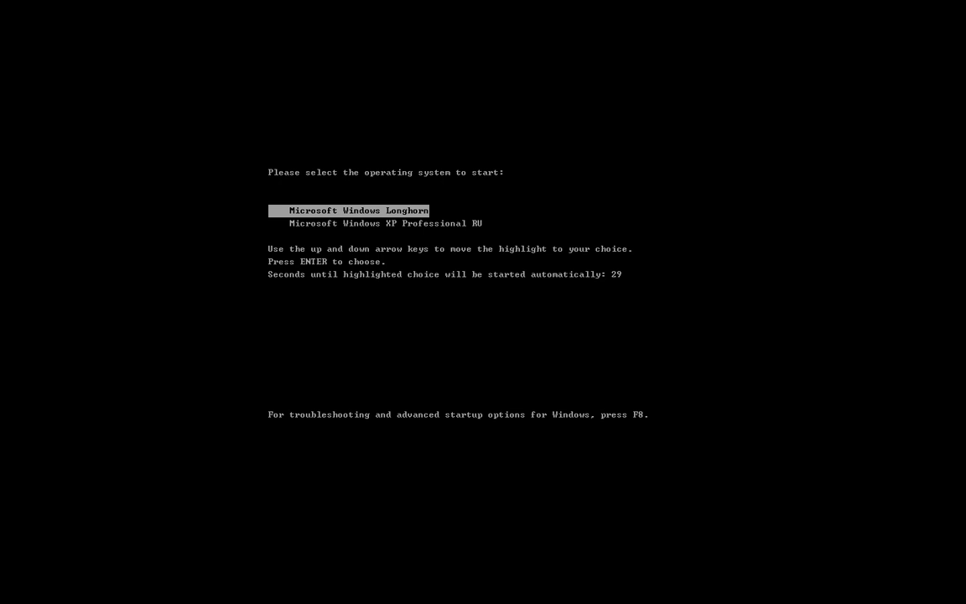
# Boot Microsoft Windows Longhorn from the boot menu, then open the CCleaner tray icon's menu
pyautogui.press('Return')
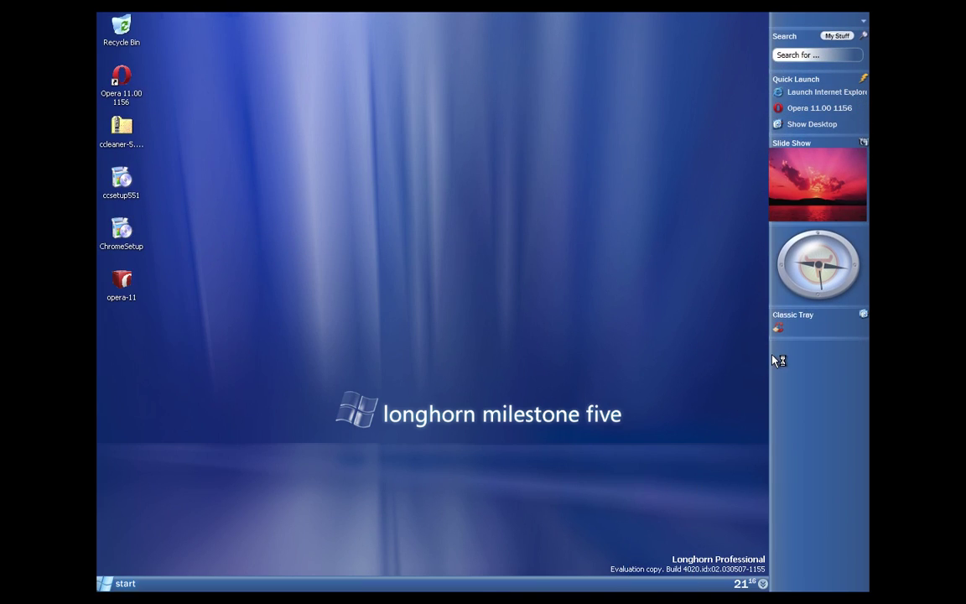
pyautogui.rightClick(777, 328)
pyautogui.click(734, 387)
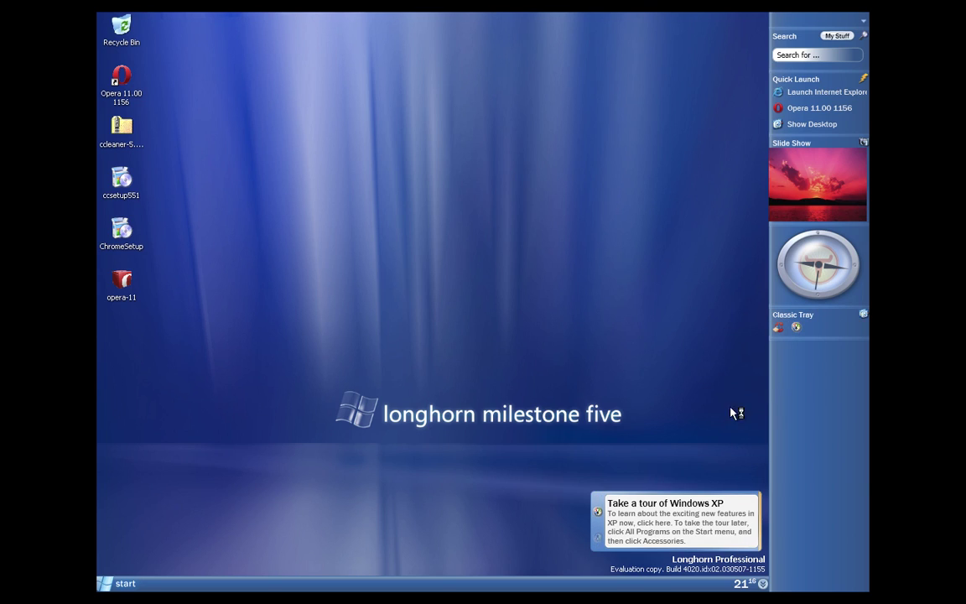
pyautogui.rightClick(778, 329)
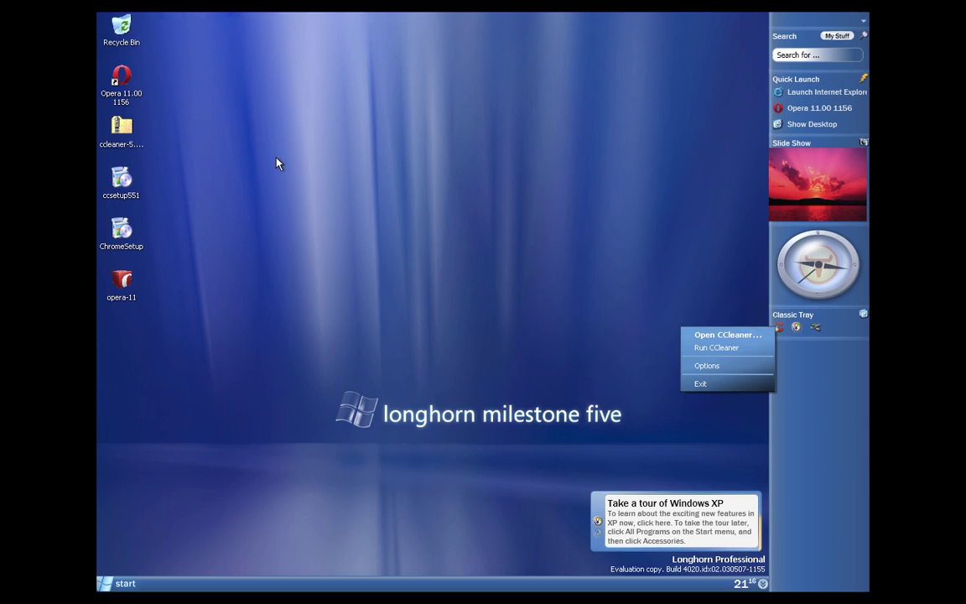
# Launch Opera from the desktop and search the web for 'ultraiso'
pyautogui.doubleClick(124, 87)
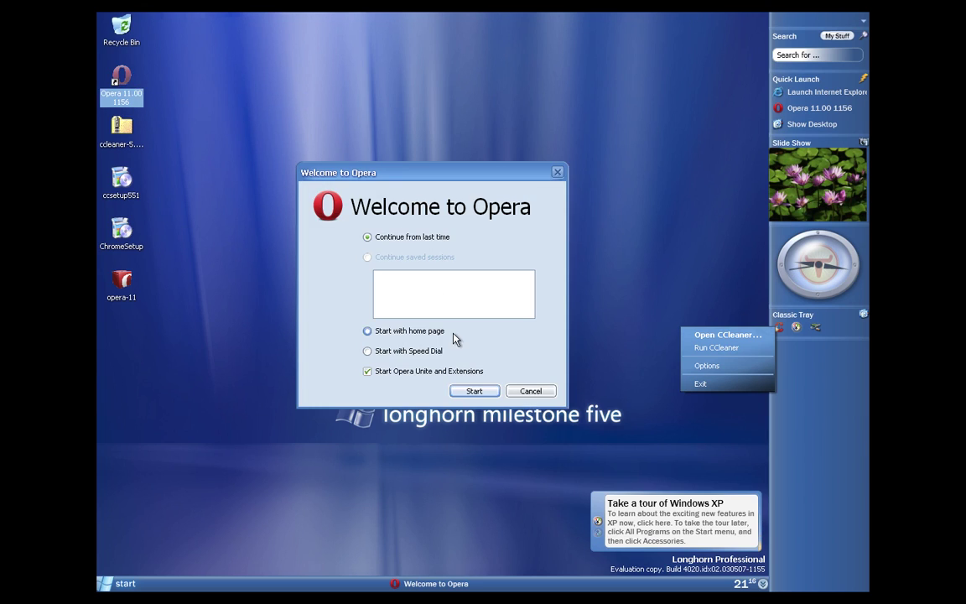
pyautogui.click(475, 391)
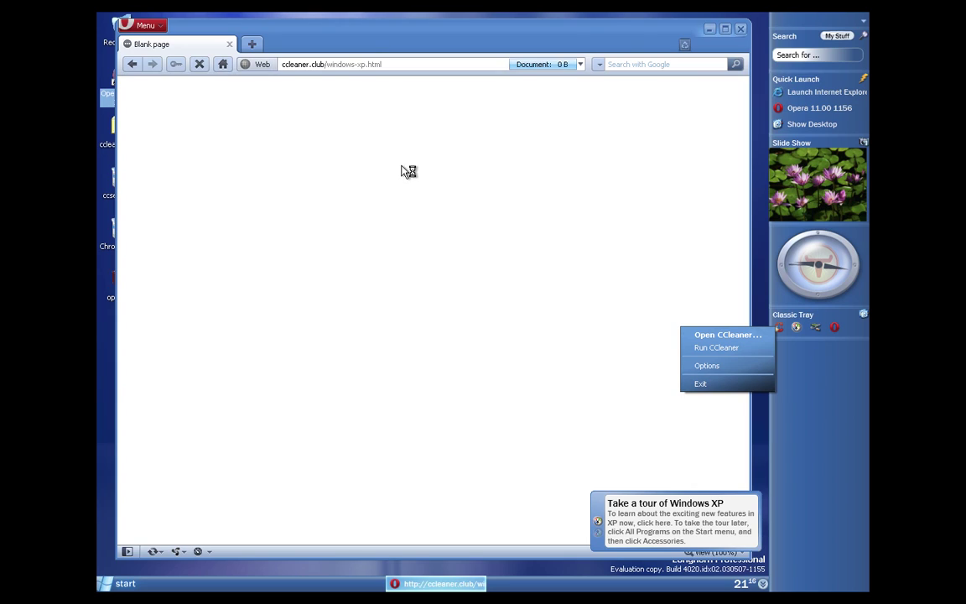
pyautogui.click(374, 64)
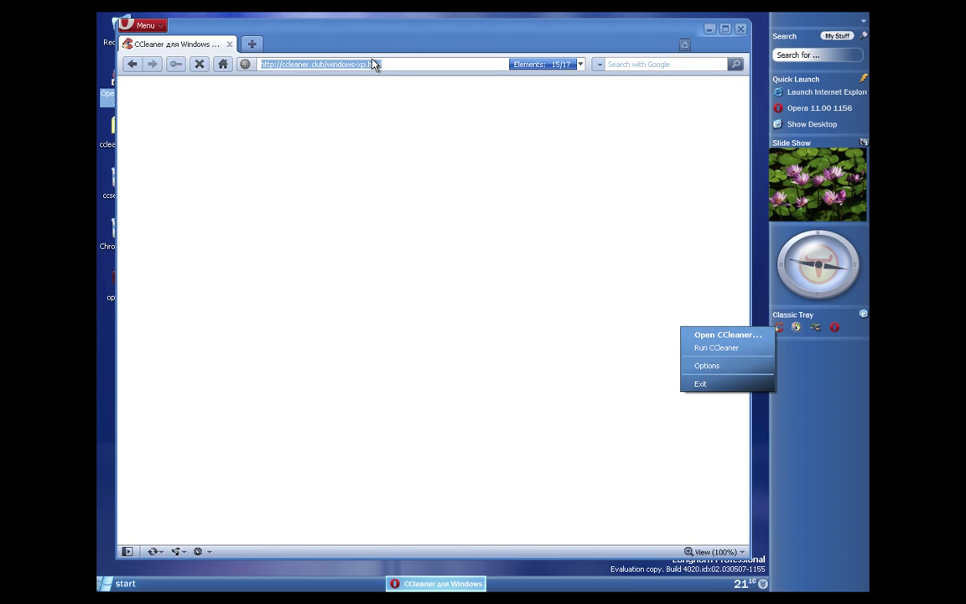
pyautogui.write('ultraiso')
pyautogui.press('Return')
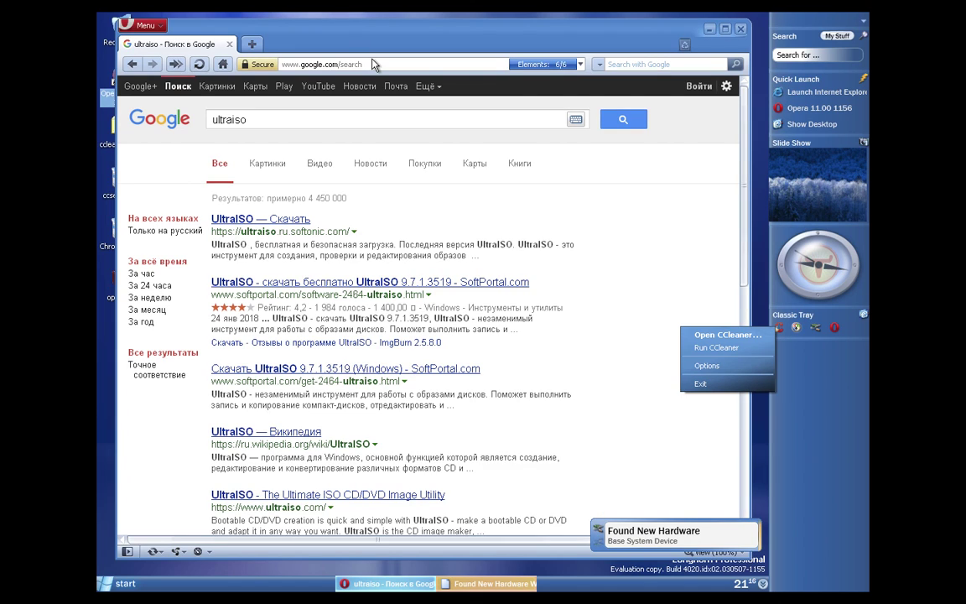
# Try the Softonic UltraISO download, go back to the results, and open the SoftPortal result
pyautogui.click(272, 222)
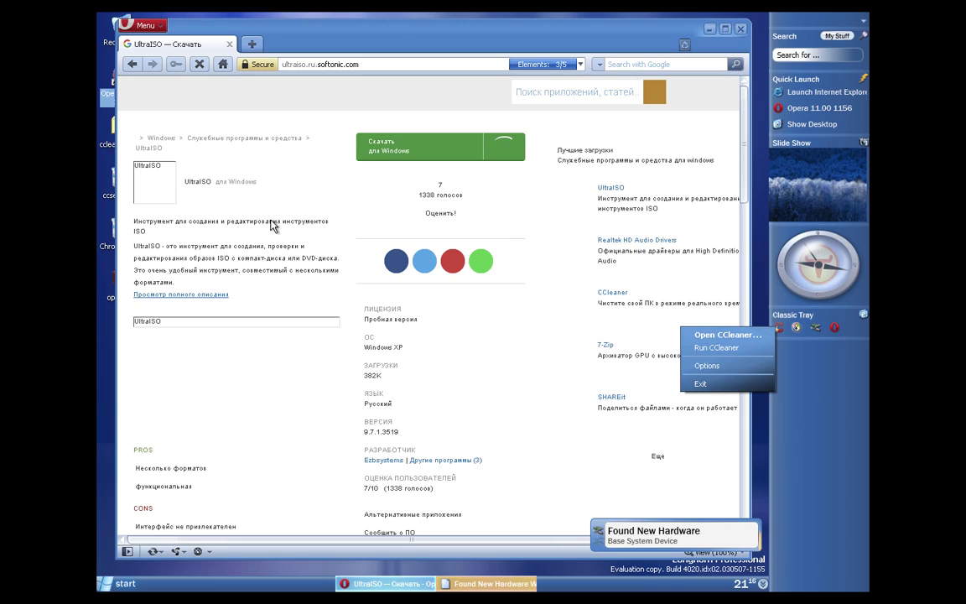
pyautogui.click(398, 149)
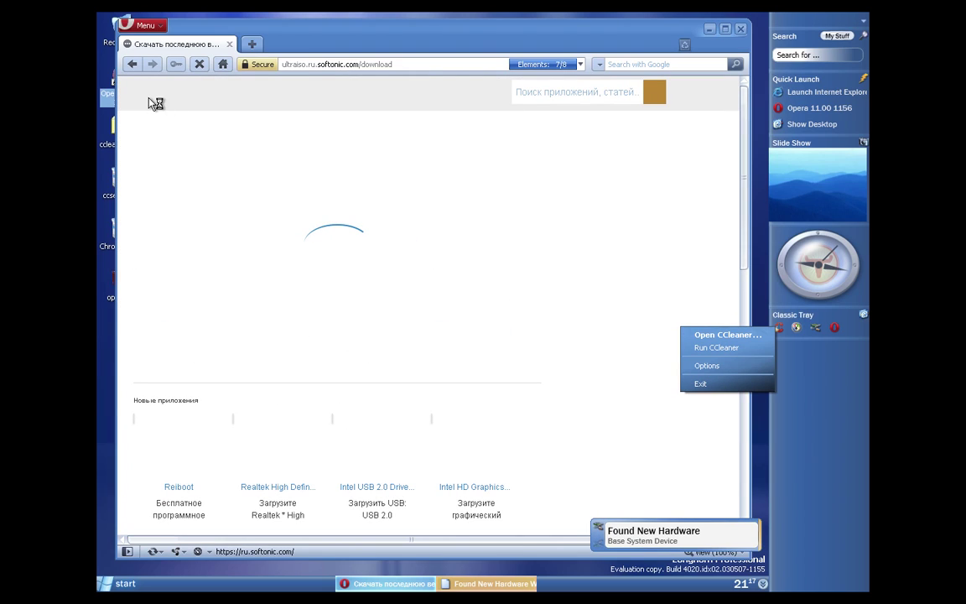
pyautogui.click(132, 64)
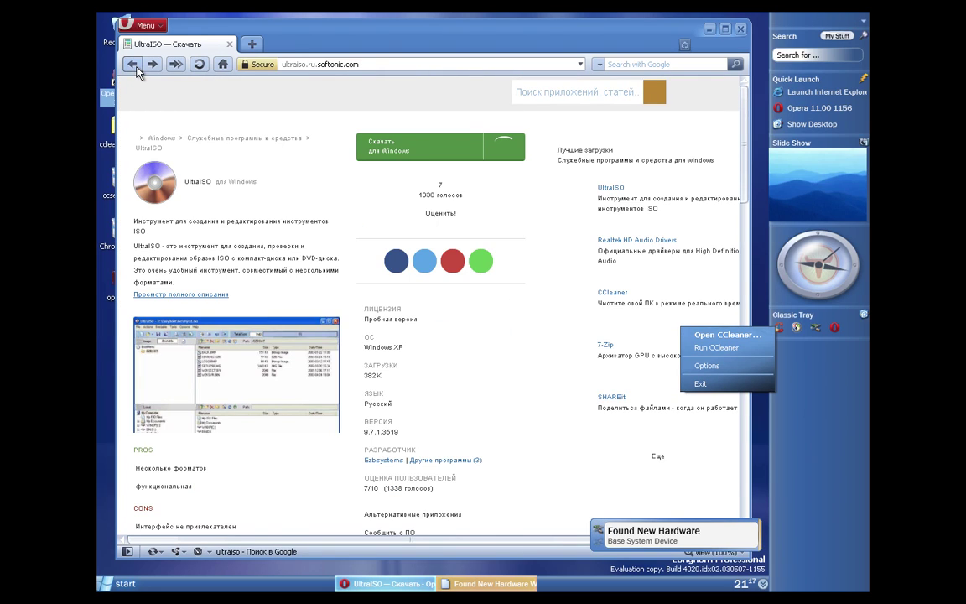
pyautogui.click(132, 63)
pyautogui.click(304, 283)
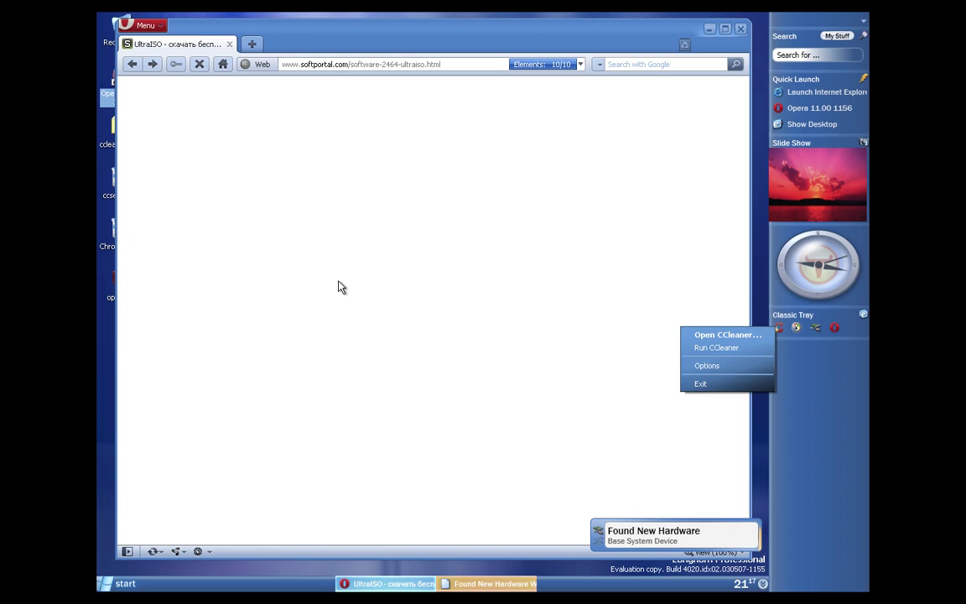
# Download UltraISO from SoftPortal's servers and save the installer to the Desktop
pyautogui.click(122, 583)
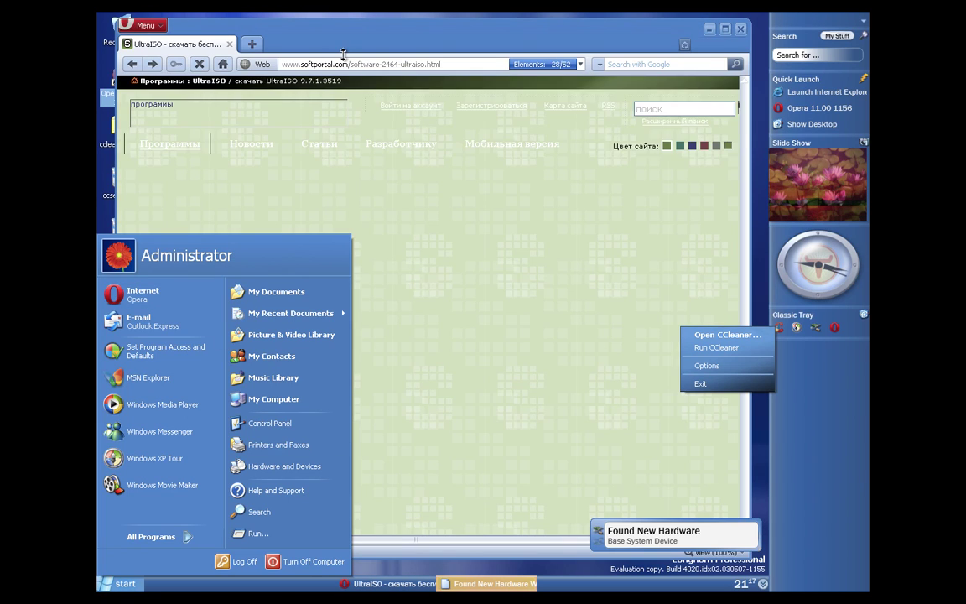
pyautogui.click(327, 41)
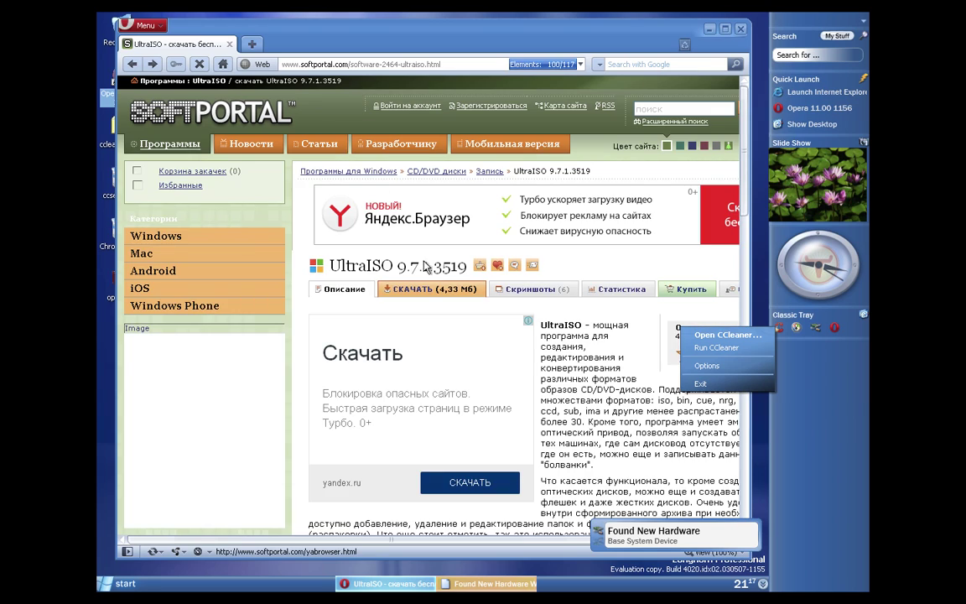
pyautogui.click(418, 290)
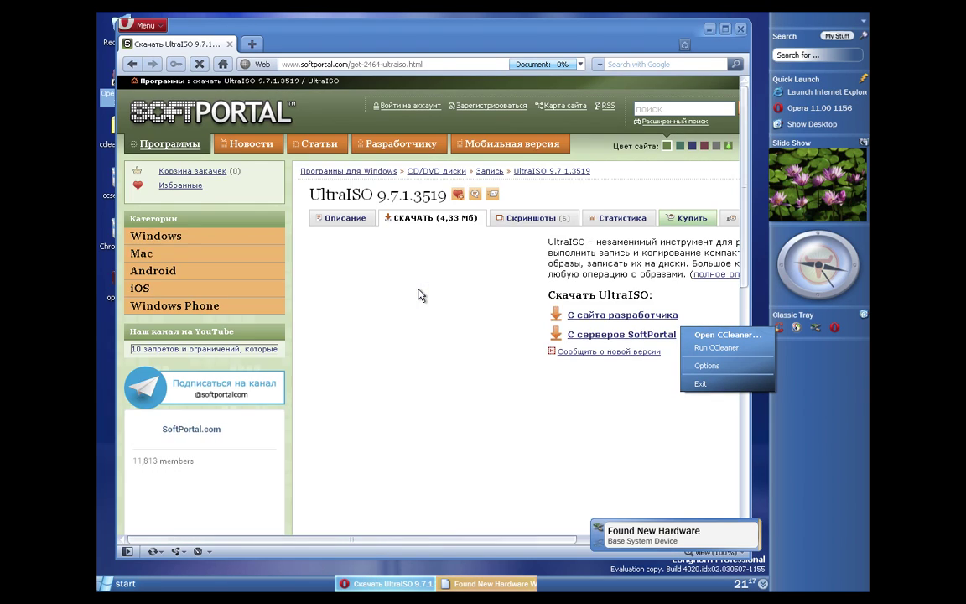
pyautogui.click(614, 334)
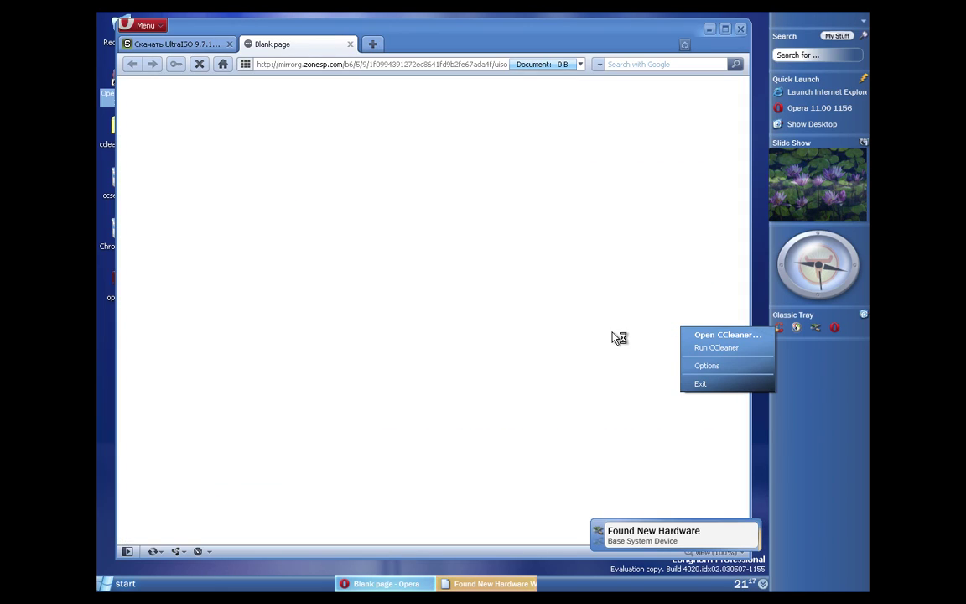
pyautogui.click(426, 334)
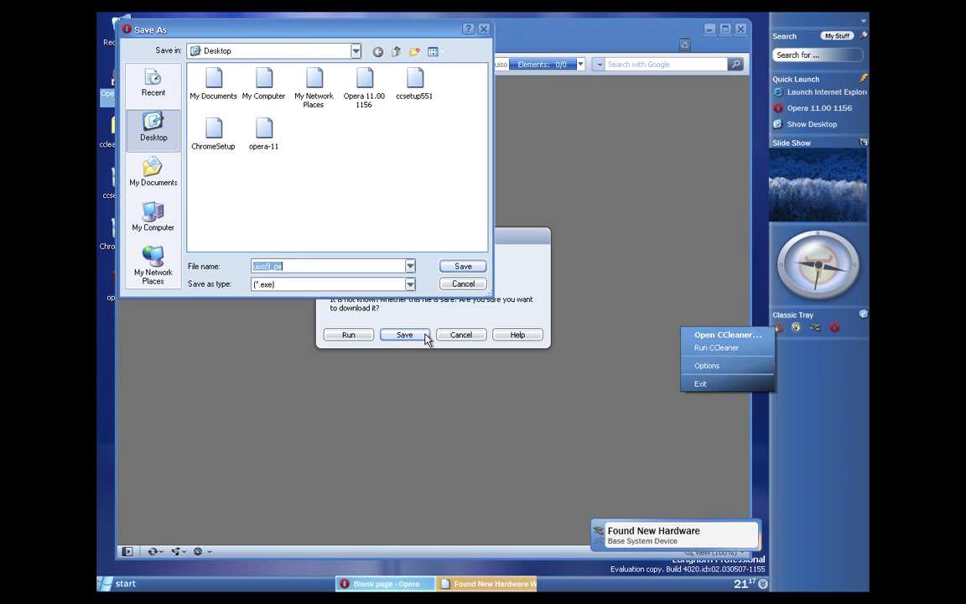
pyautogui.click(463, 267)
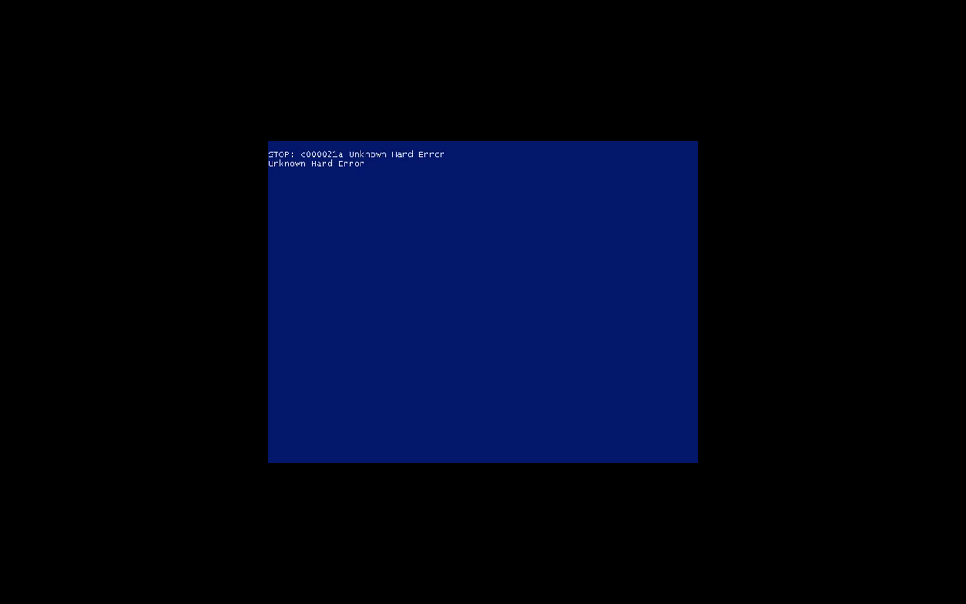
# Reset the crashed VM, choose Safe Mode with F8, and boot Microsoft Windows Longhorn
pyautogui.moveTo(279, 4)
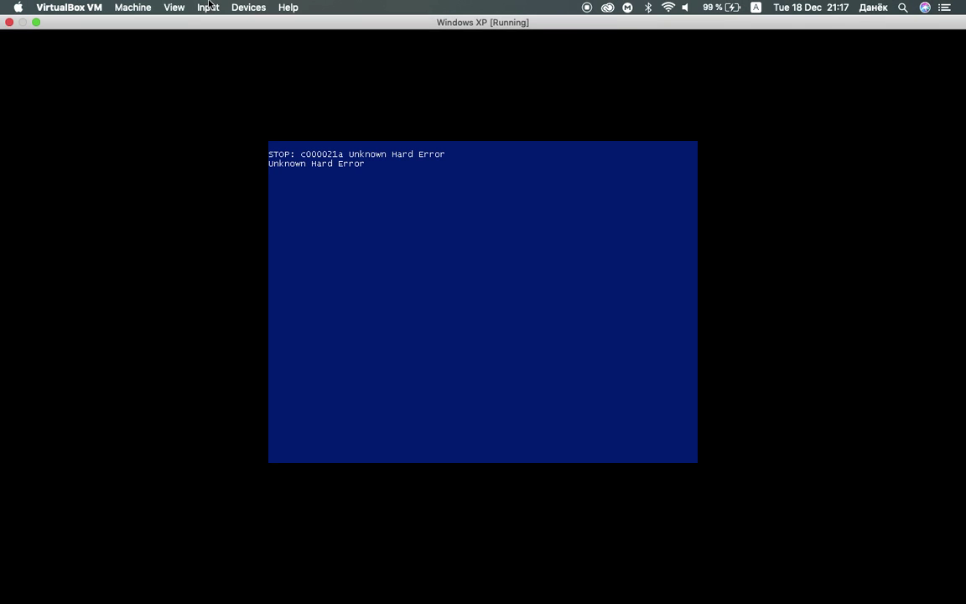
pyautogui.click(133, 7)
pyautogui.click(139, 89)
pyautogui.click(512, 146)
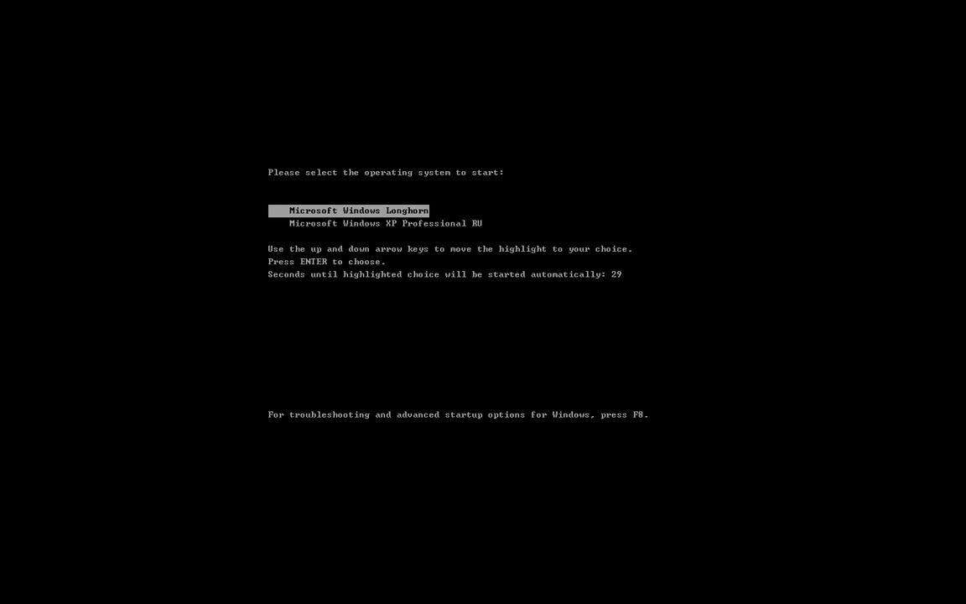
pyautogui.press('F8')
pyautogui.press('Up')
pyautogui.press('Up')
pyautogui.press('Up')
pyautogui.press('Up')
pyautogui.press('Up')
pyautogui.press('Up')
pyautogui.press('Up')
pyautogui.press('Up')
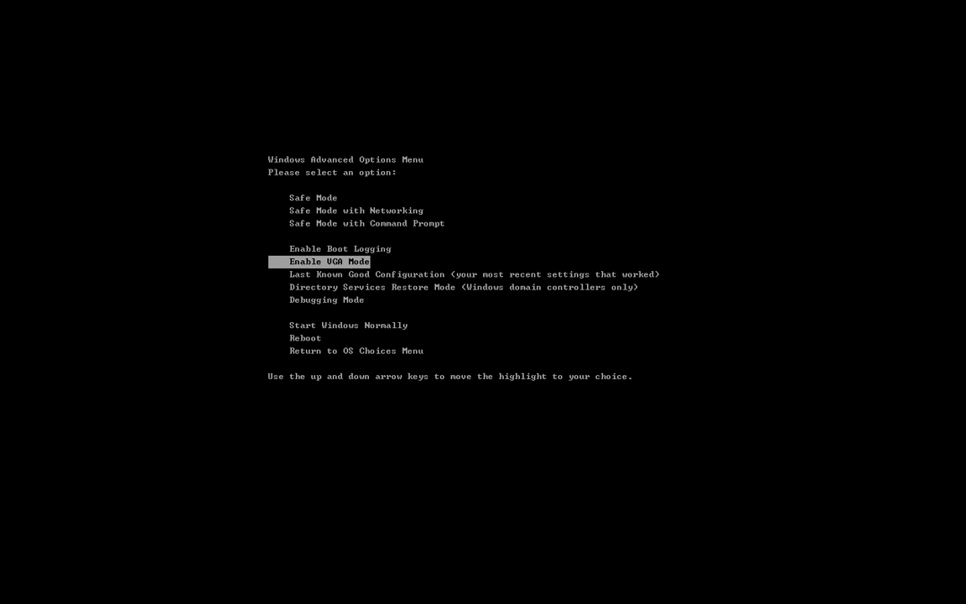
pyautogui.press('Return')
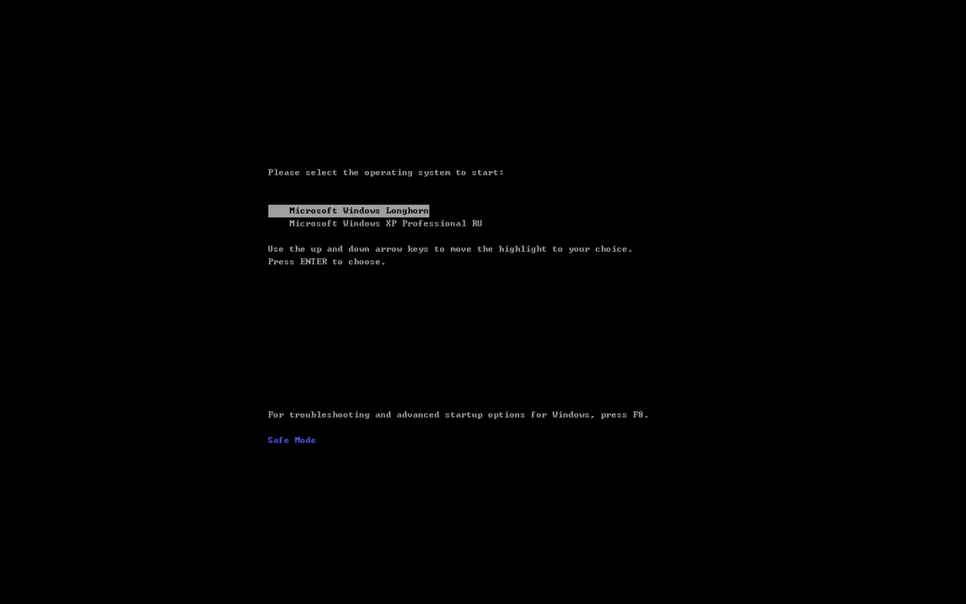
pyautogui.press('Return')
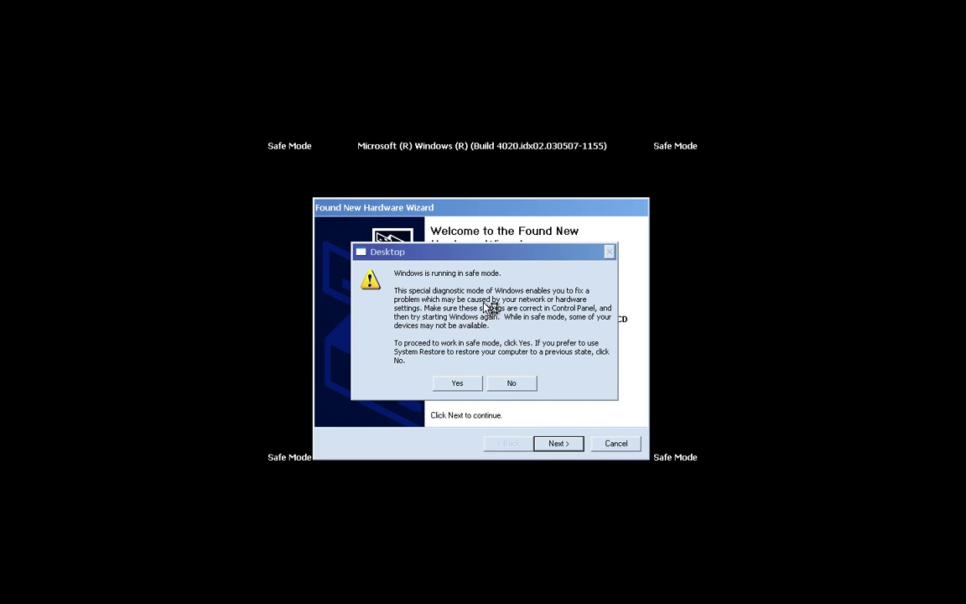
# Continue in Safe Mode, dismiss the hardware wizard, and open Local Disk through My Computer
pyautogui.click(457, 383)
pyautogui.click(616, 443)
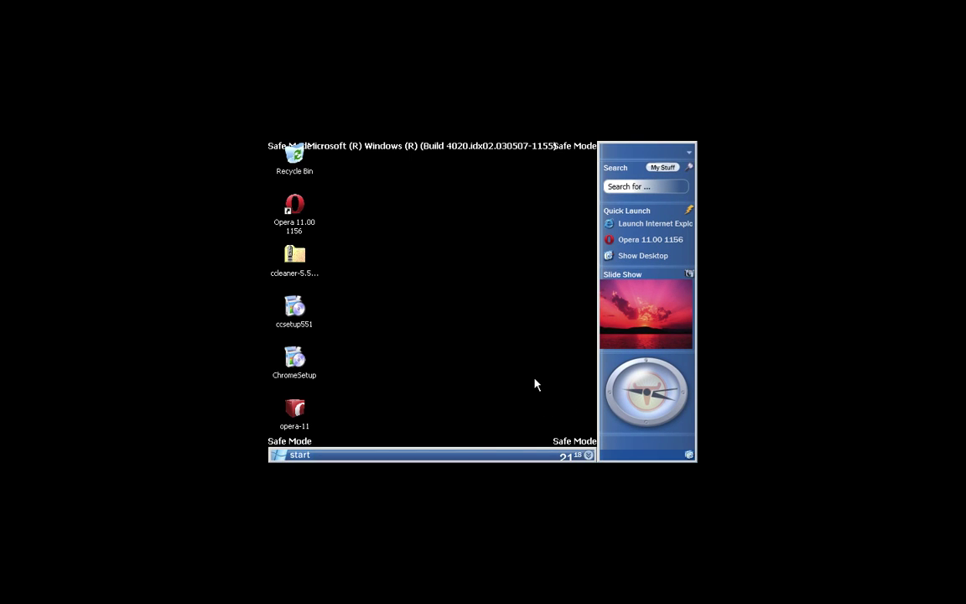
pyautogui.click(322, 458)
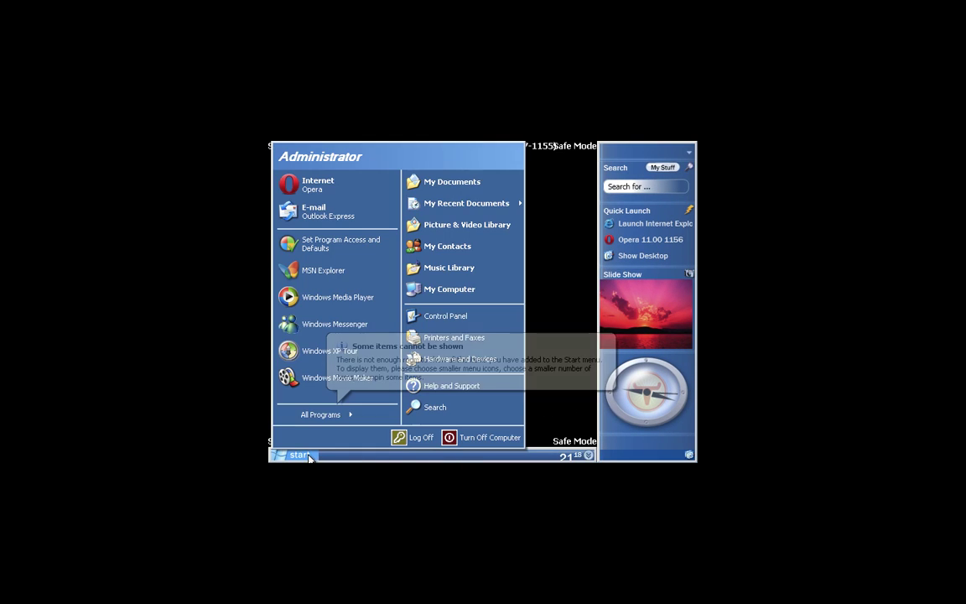
pyautogui.moveTo(322, 413)
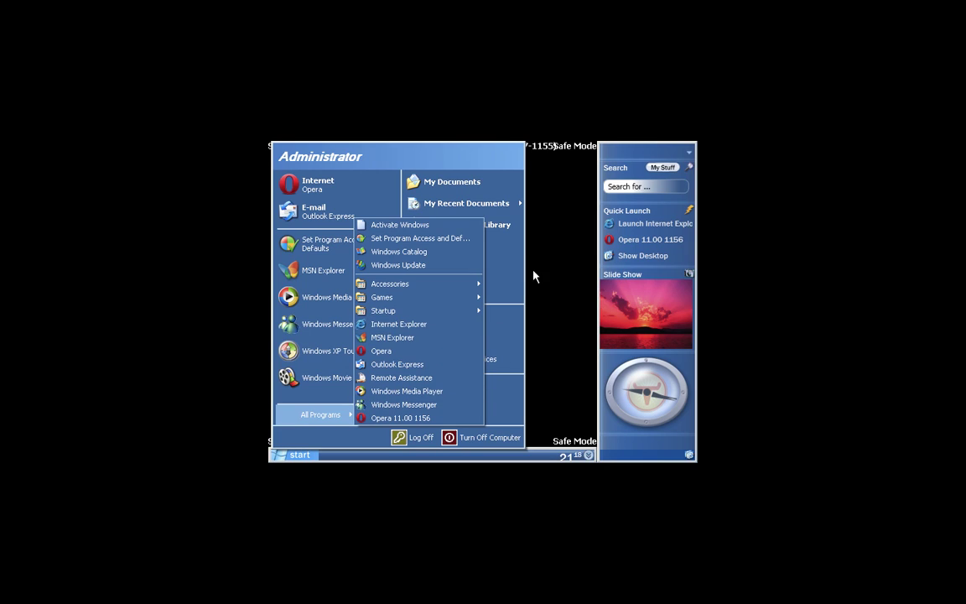
pyautogui.click(534, 275)
pyautogui.click(291, 456)
pyautogui.click(451, 290)
pyautogui.doubleClick(350, 357)
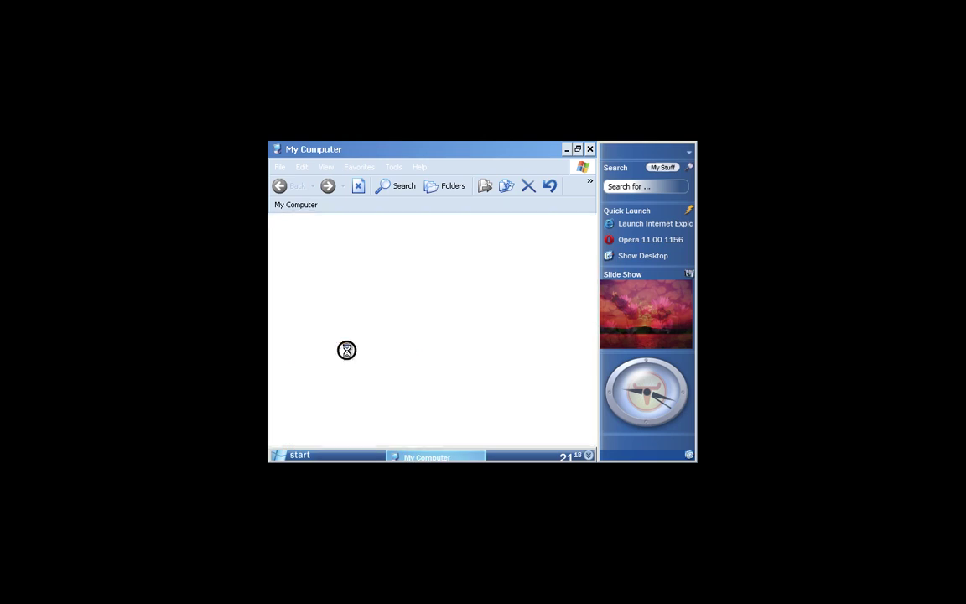
# Set the uninst file to Windows XP compatibility mode; rerunning it still gives an NSIS error
pyautogui.doubleClick(367, 421)
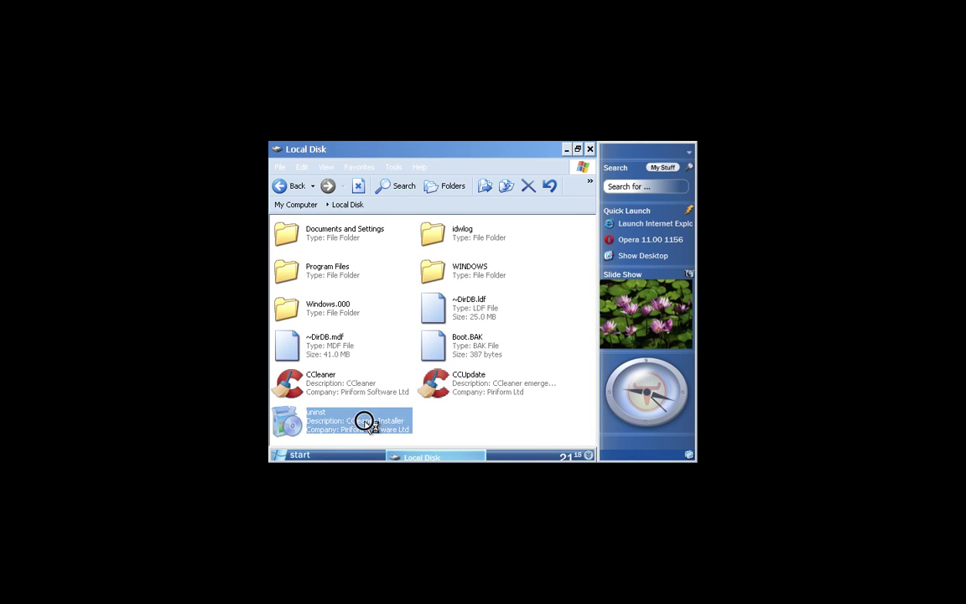
pyautogui.click(432, 339)
pyautogui.rightClick(366, 426)
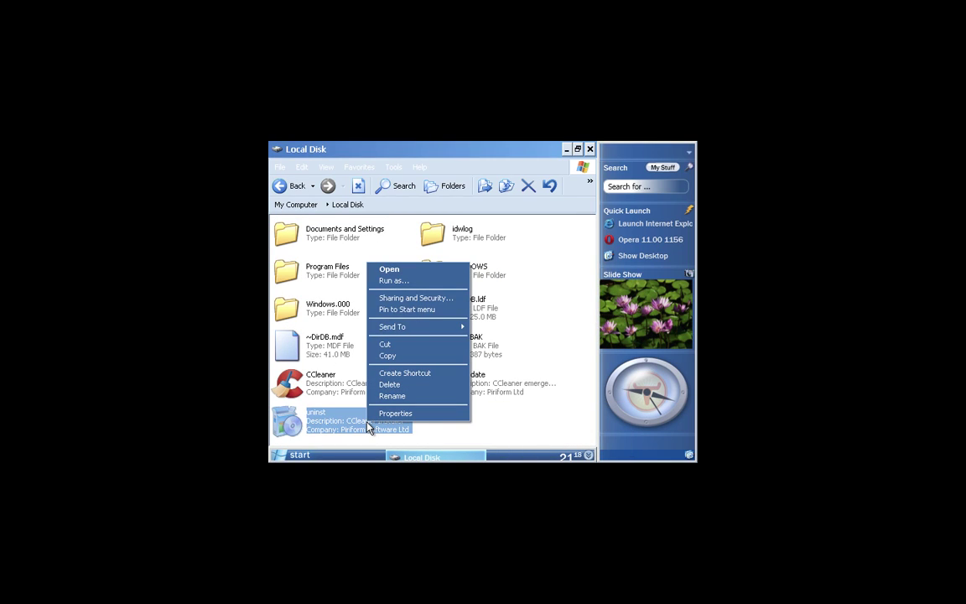
pyautogui.click(412, 413)
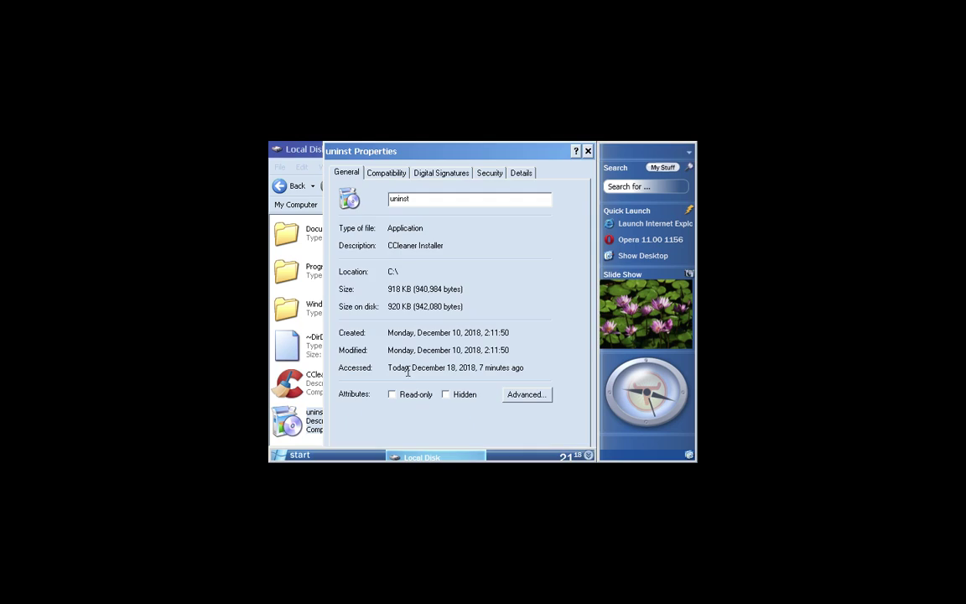
pyautogui.click(487, 171)
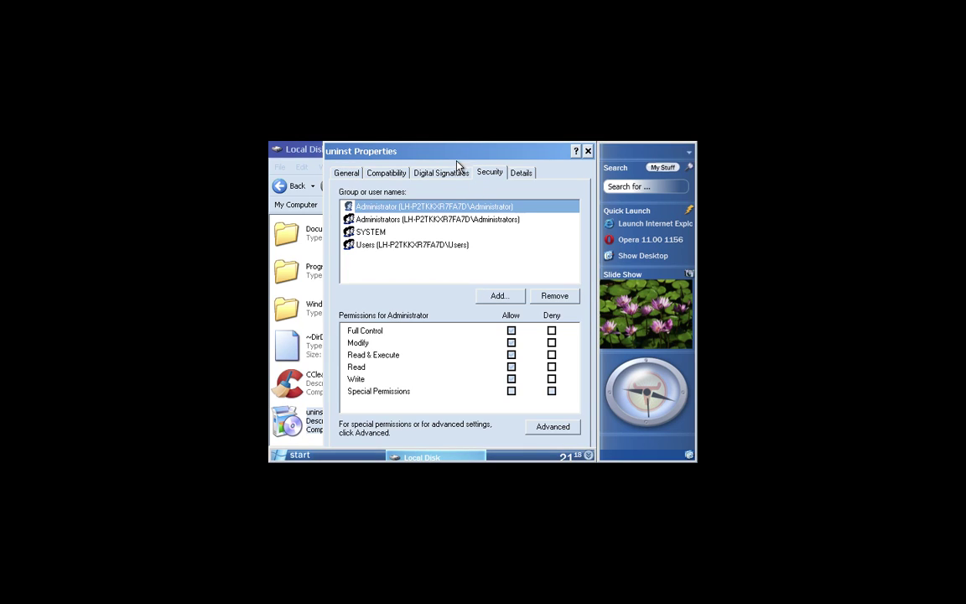
pyautogui.click(385, 173)
pyautogui.click(388, 243)
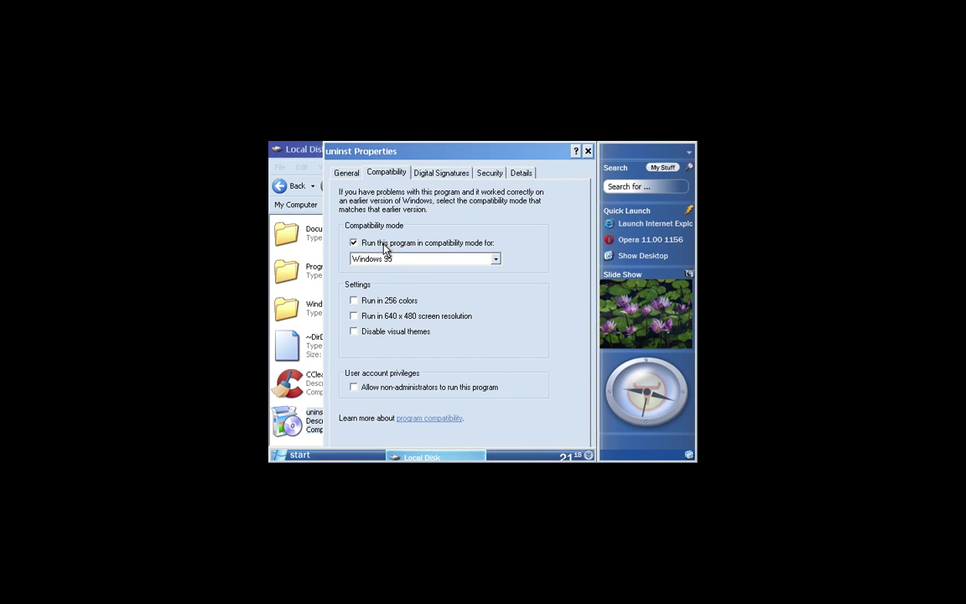
pyautogui.click(394, 258)
pyautogui.click(396, 305)
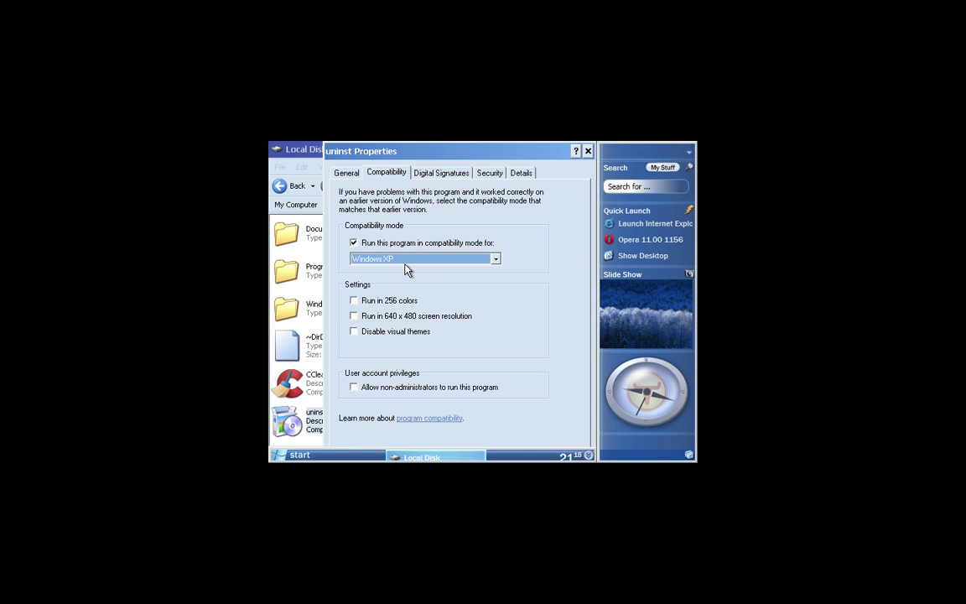
pyautogui.moveTo(501, 154); pyautogui.dragTo(493, 143)
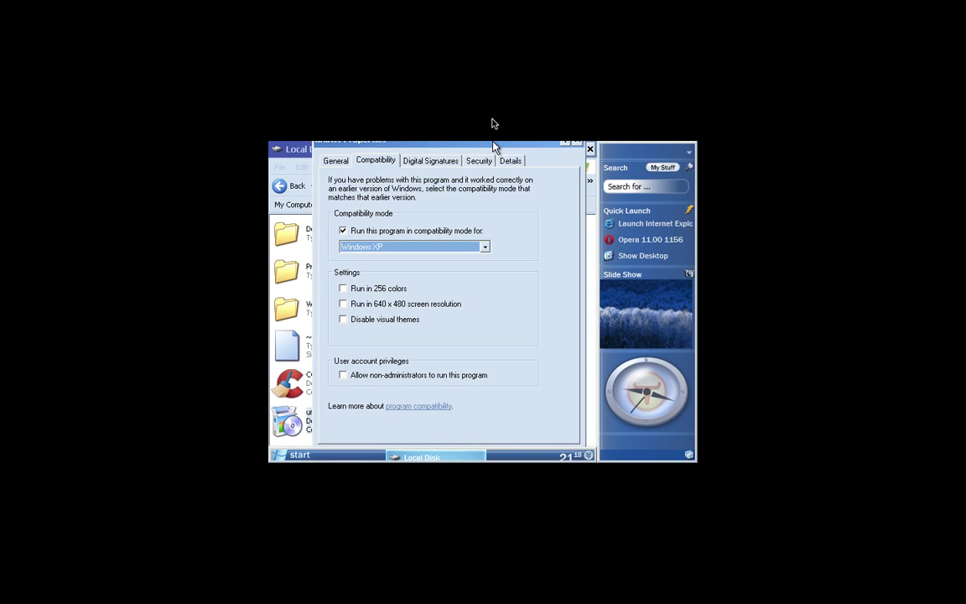
pyautogui.press('Return')
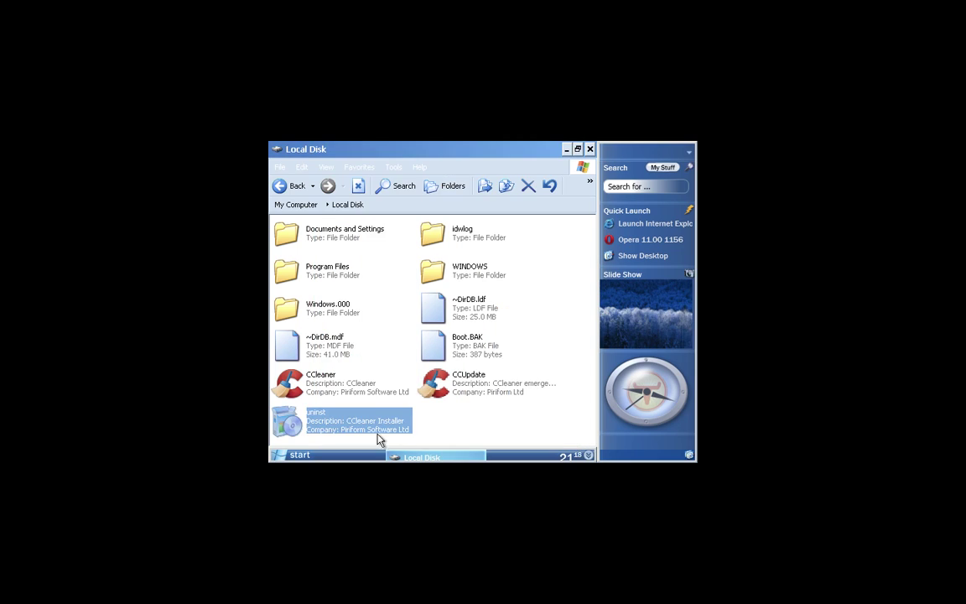
pyautogui.doubleClick(371, 431)
pyautogui.click(434, 337)
# Delete CCleaner, CCUpdate and uninst to the Recycle Bin, then show All Programs
pyautogui.moveTo(512, 420); pyautogui.dragTo(337, 394)
pyautogui.rightClick(336, 386)
pyautogui.click(356, 350)
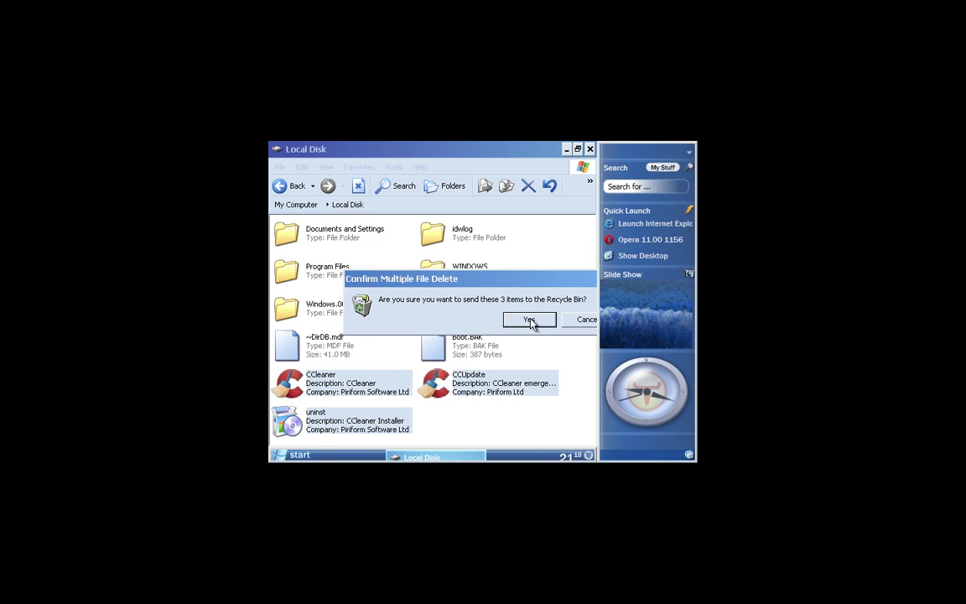
pyautogui.click(529, 320)
pyautogui.click(471, 362)
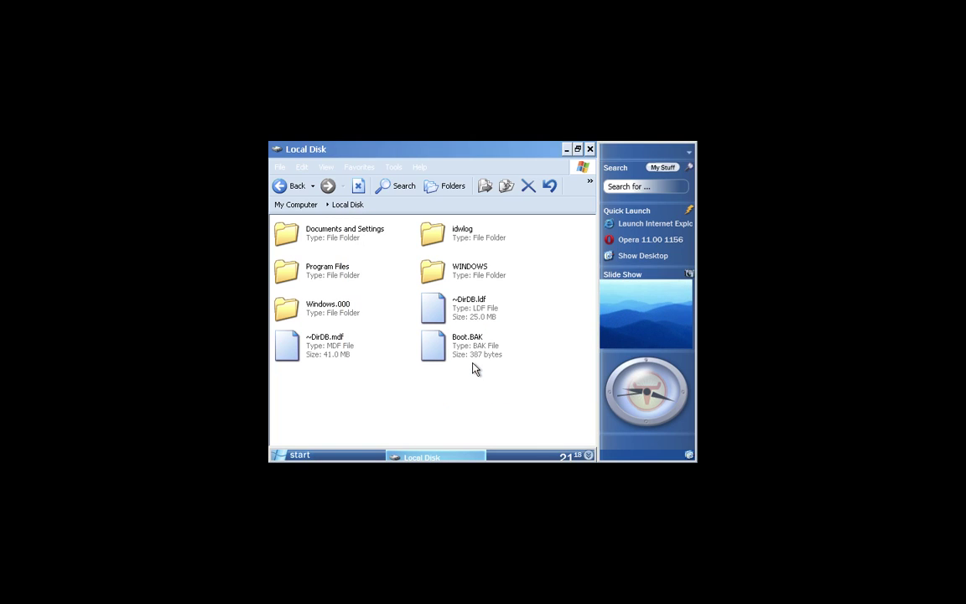
pyautogui.click(300, 454)
pyautogui.click(323, 414)
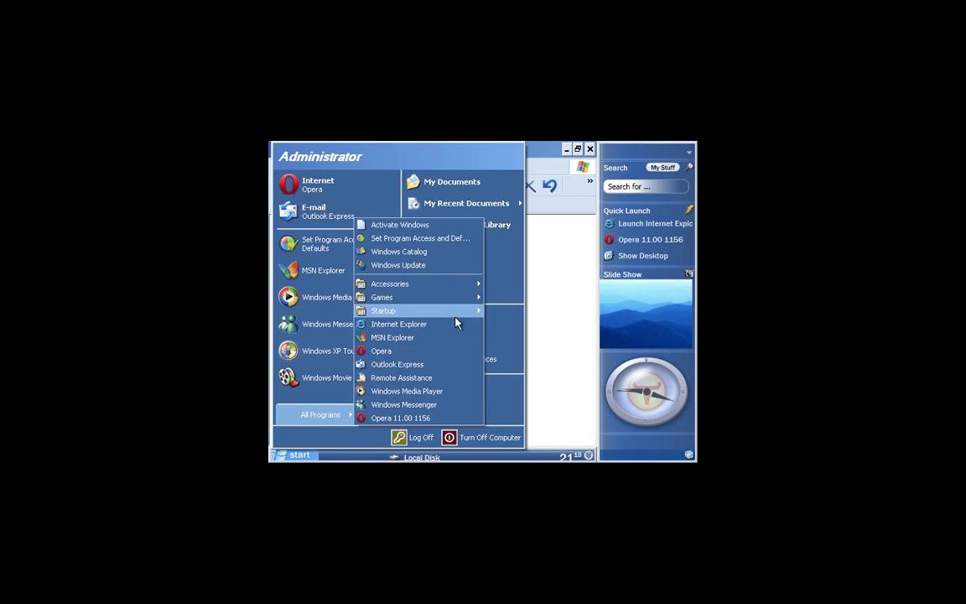
# Run msconfig and bring up the Startup items list in System Configuration Utility
pyautogui.moveTo(459, 304)
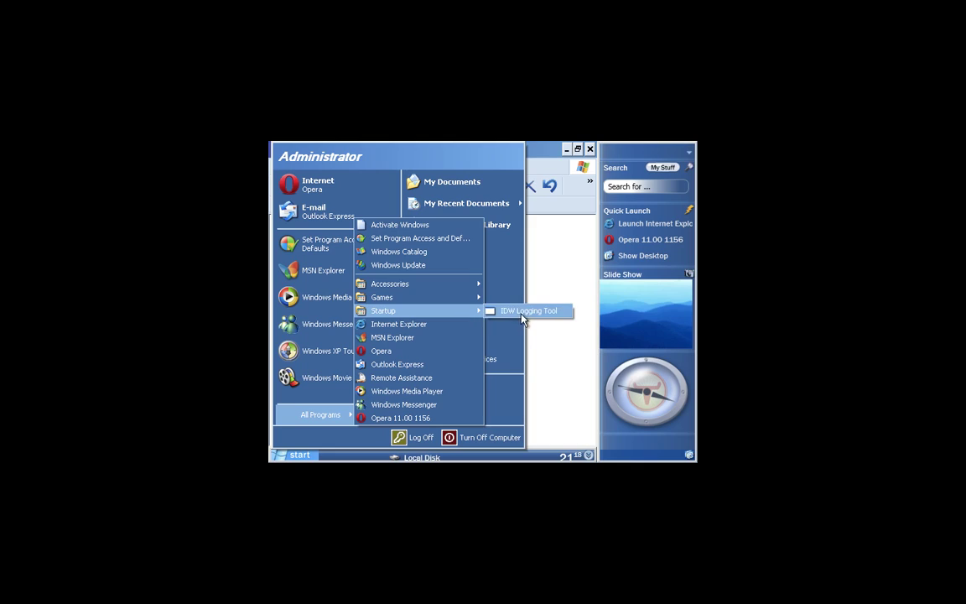
pyautogui.click(563, 282)
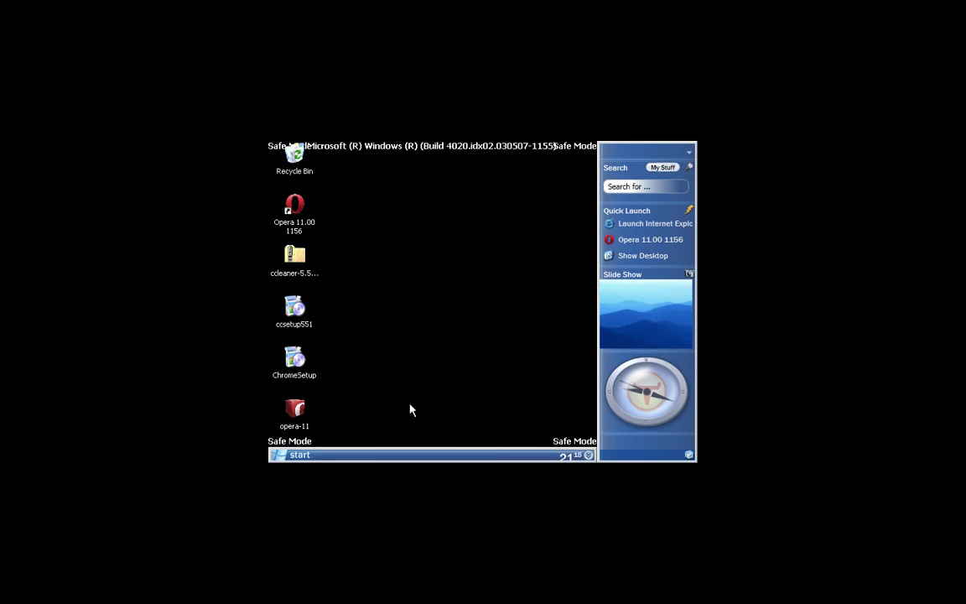
pyautogui.press('super+r')
pyautogui.write('msconfig')
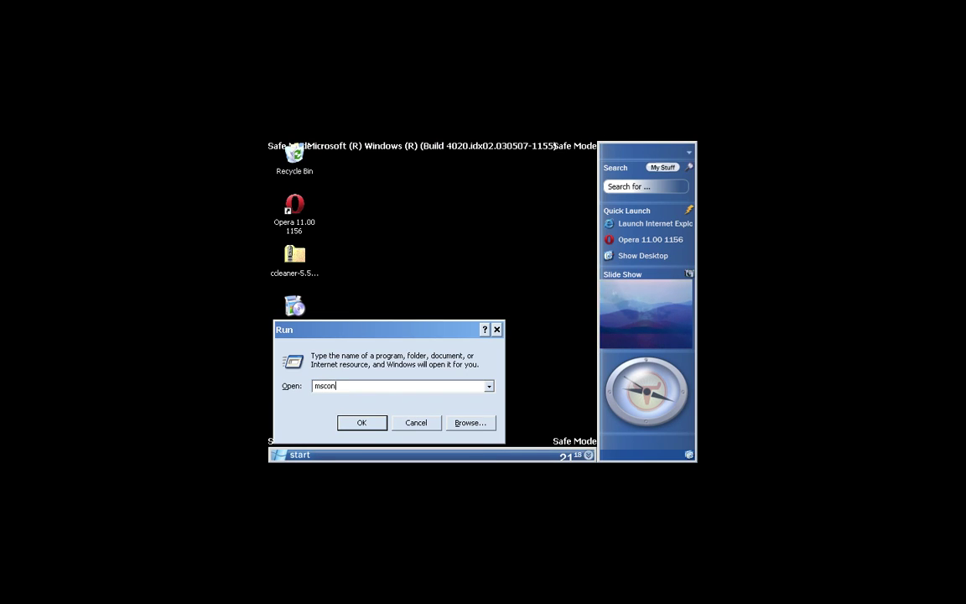
pyautogui.press('Return')
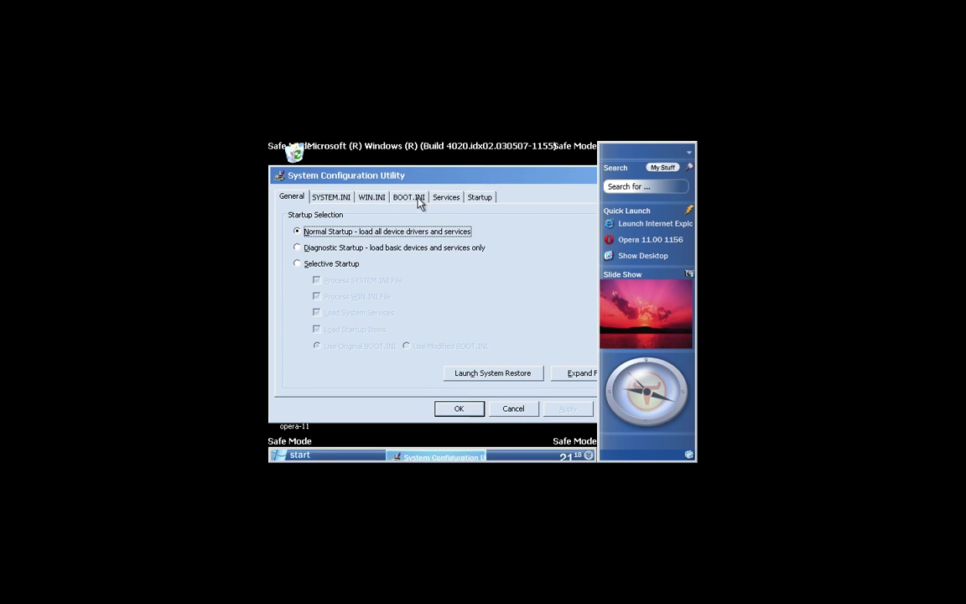
pyautogui.click(446, 196)
pyautogui.click(480, 197)
# Uncheck CCleaner at startup, apply with OK, exit without restart, and dismiss Opera's crash message
pyautogui.click(291, 252)
pyautogui.click(291, 262)
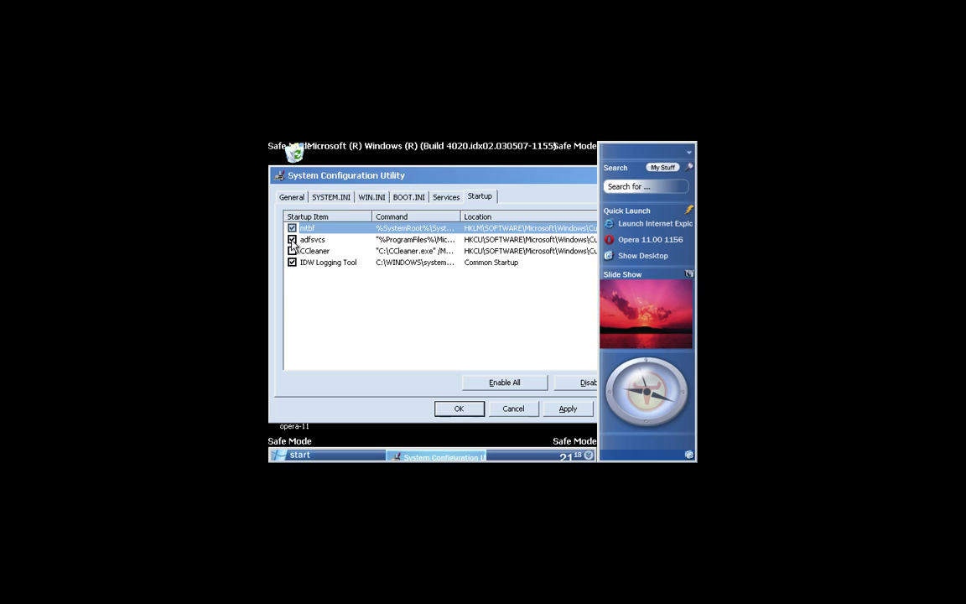
pyautogui.click(444, 408)
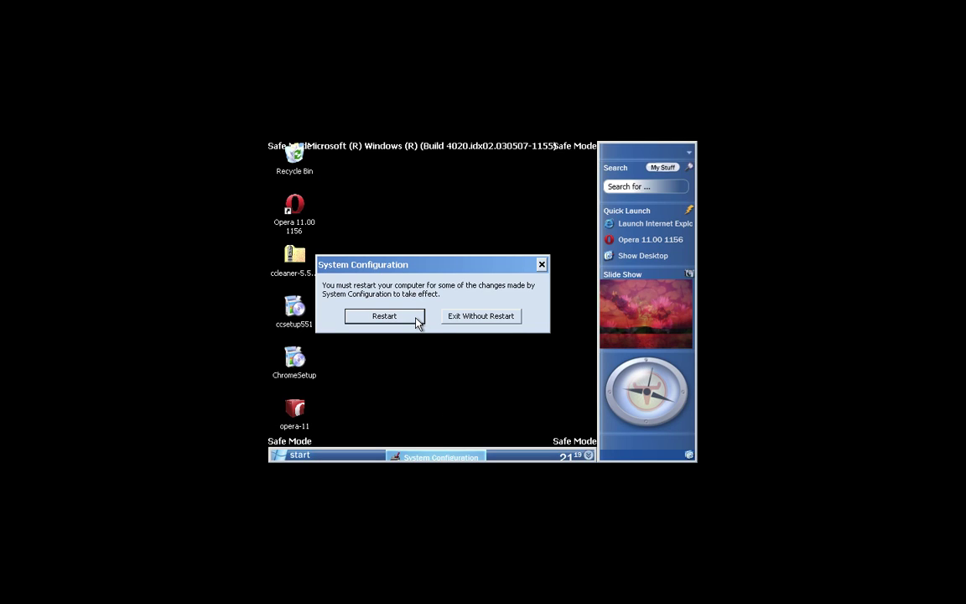
pyautogui.click(476, 319)
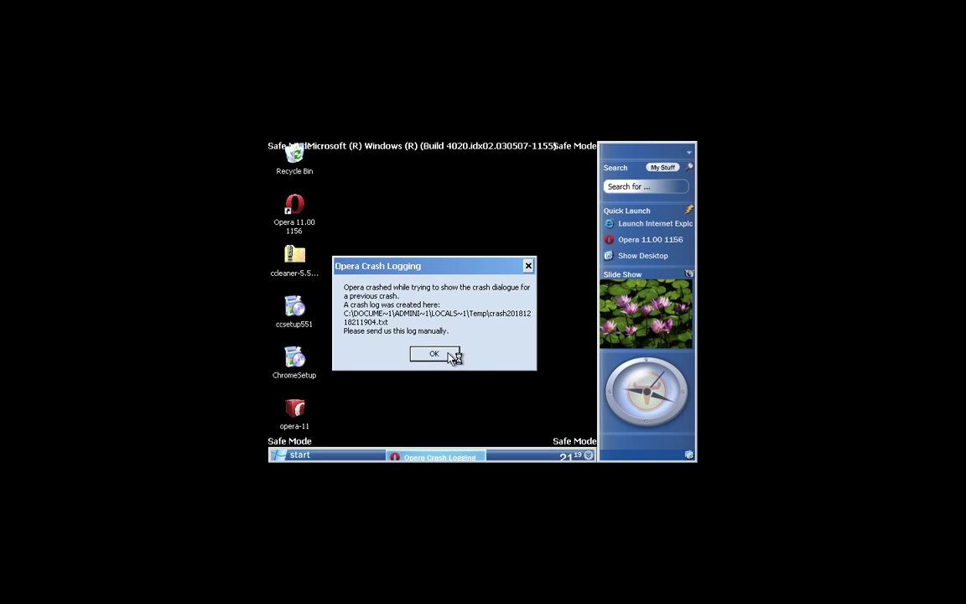
pyautogui.click(442, 353)
# Review the Opera shortcut's properties, including its Compatibility settings, then close them
pyautogui.rightClick(297, 211)
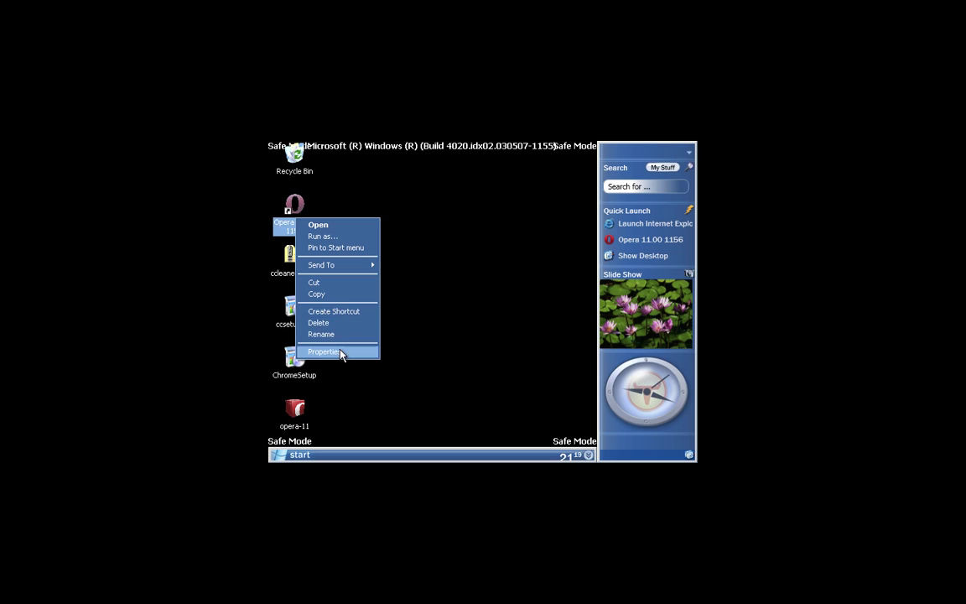
pyautogui.click(342, 353)
pyautogui.click(436, 173)
pyautogui.click(466, 172)
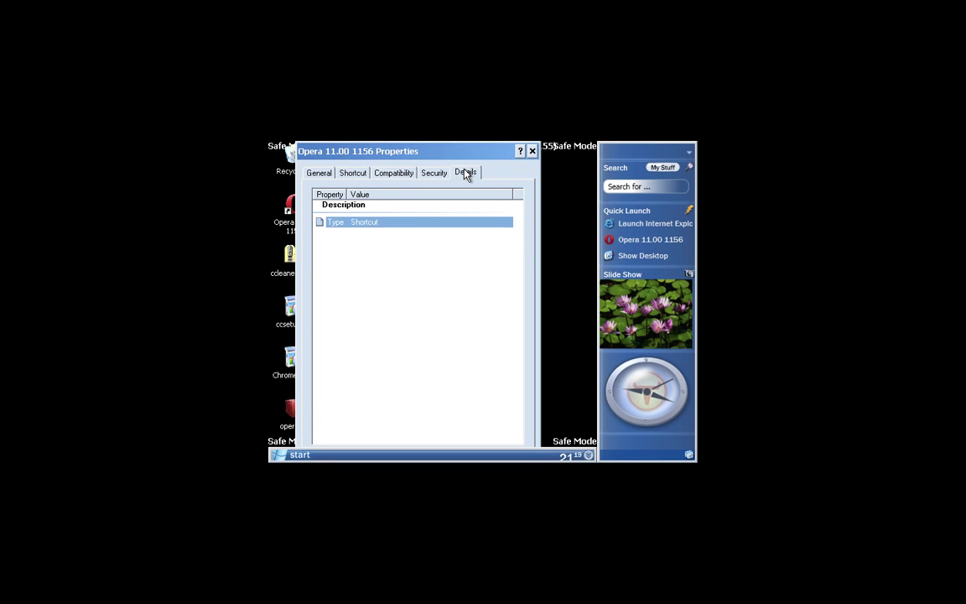
pyautogui.click(360, 174)
pyautogui.click(394, 173)
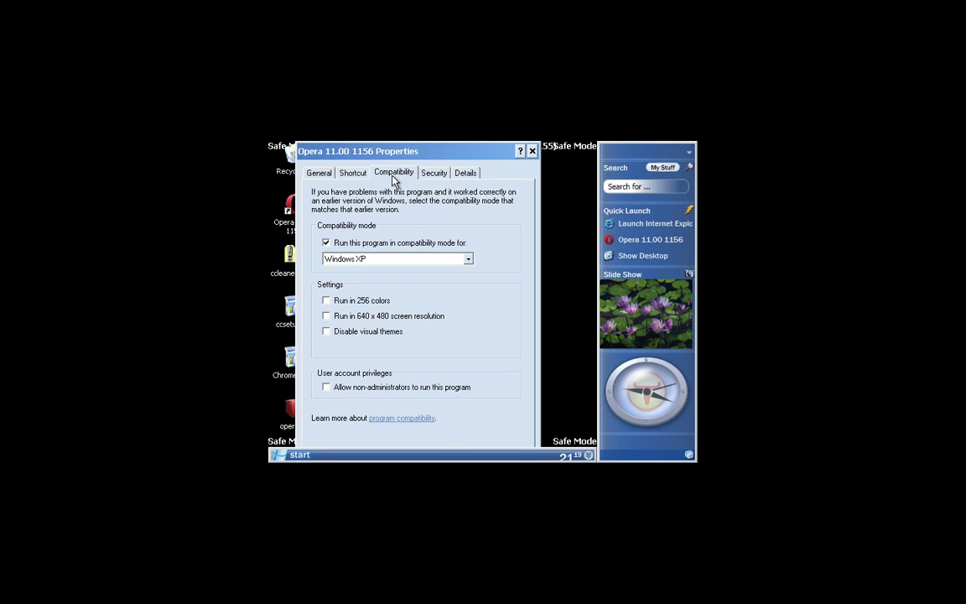
pyautogui.press('Escape')
# Launch Opera, dismiss its crash message, and restart Windows from the Start menu
pyautogui.doubleClick(278, 203)
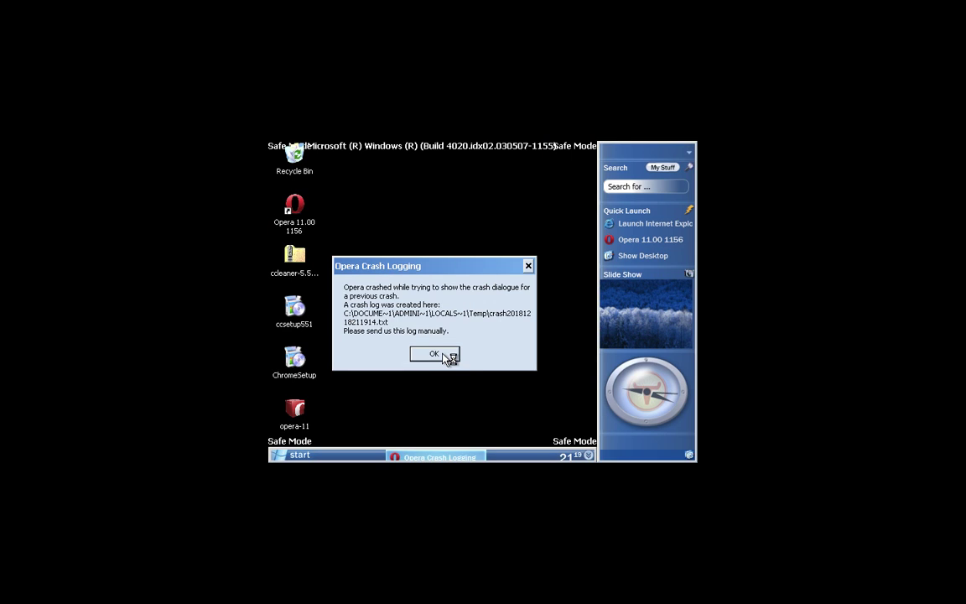
pyautogui.click(453, 359)
pyautogui.press('super')
pyautogui.click(465, 438)
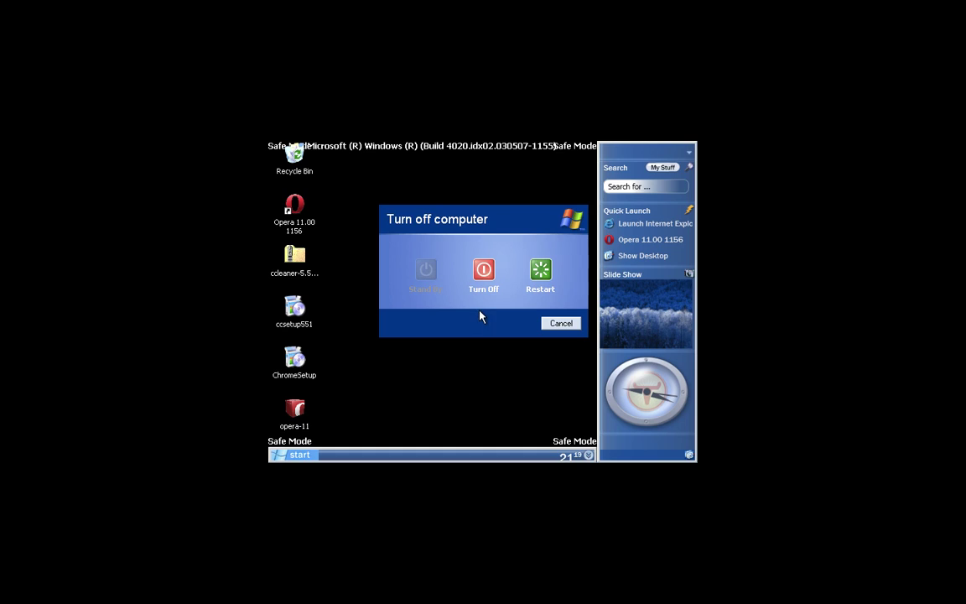
pyautogui.click(545, 273)
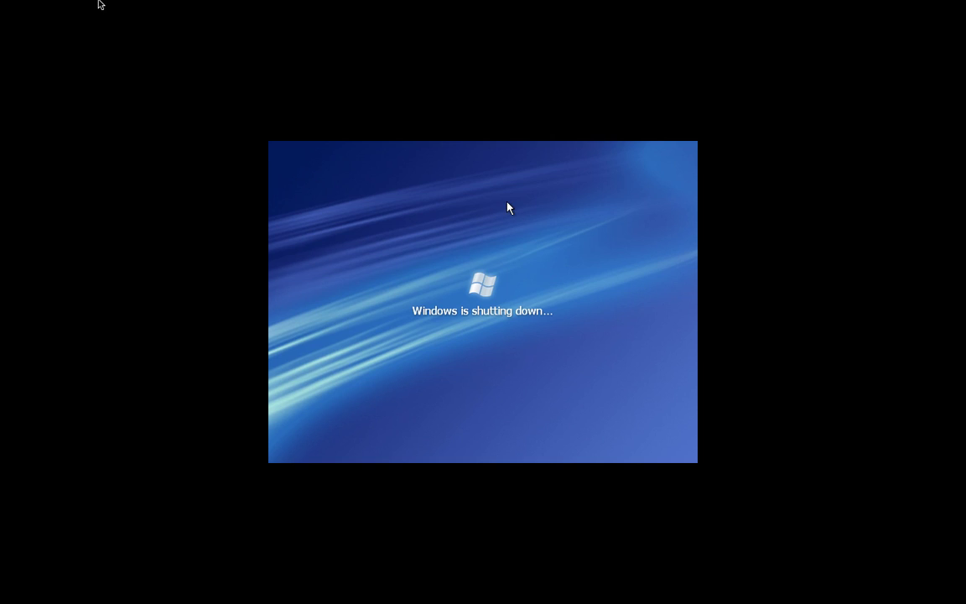
# Reset the virtual machine from VirtualBox's Machine menu and confirm
pyautogui.click(136, 7)
pyautogui.click(147, 91)
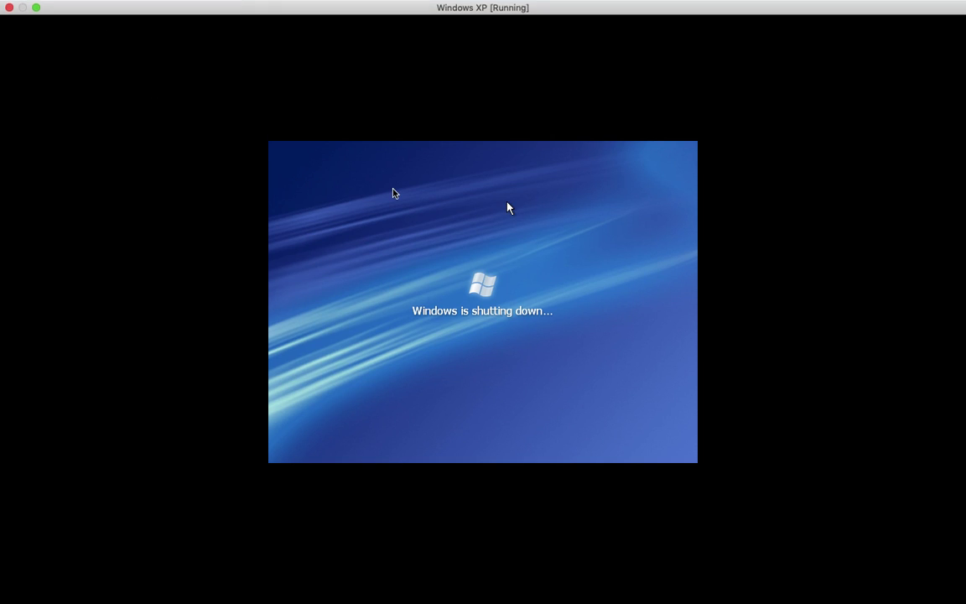
pyautogui.click(520, 120)
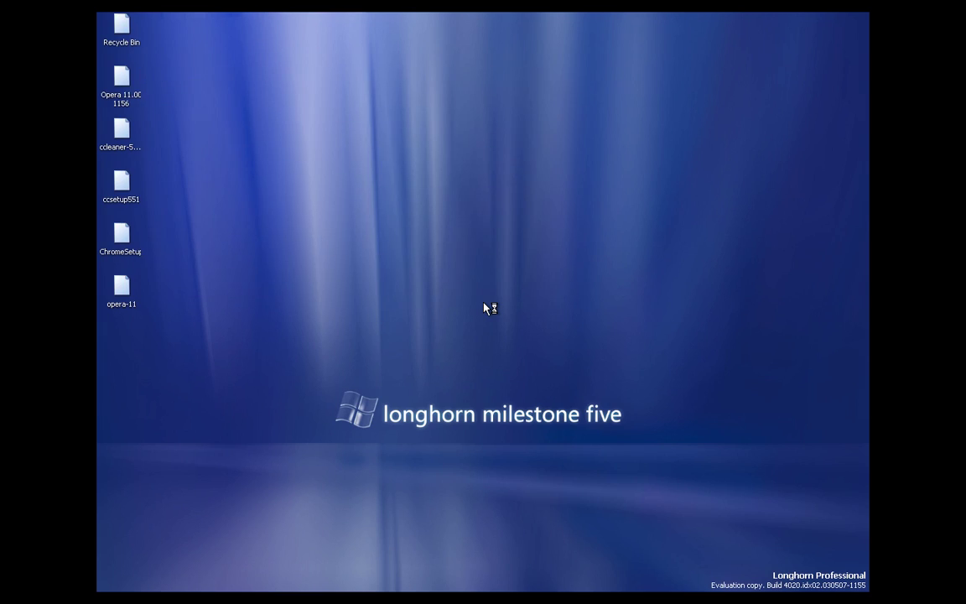
# Close the Windows XP tour notice on the Longhorn desktop and launch Opera from its shortcut
pyautogui.click(352, 155)
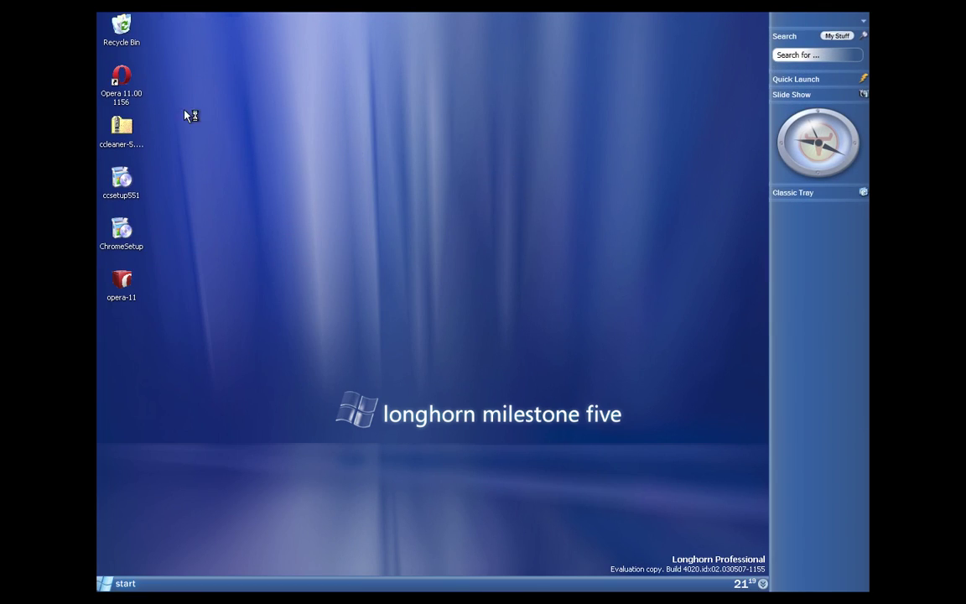
pyautogui.click(125, 88)
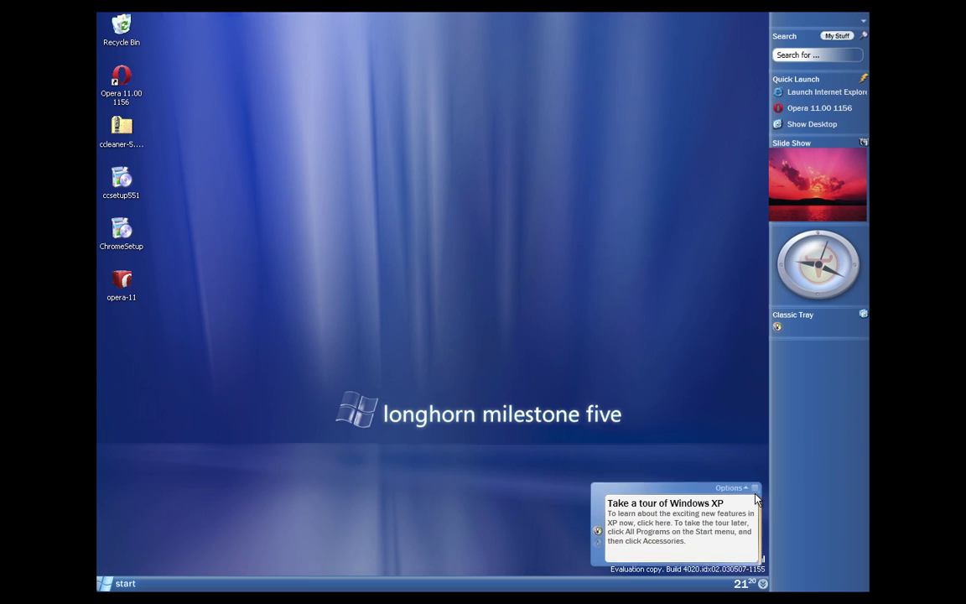
pyautogui.click(755, 488)
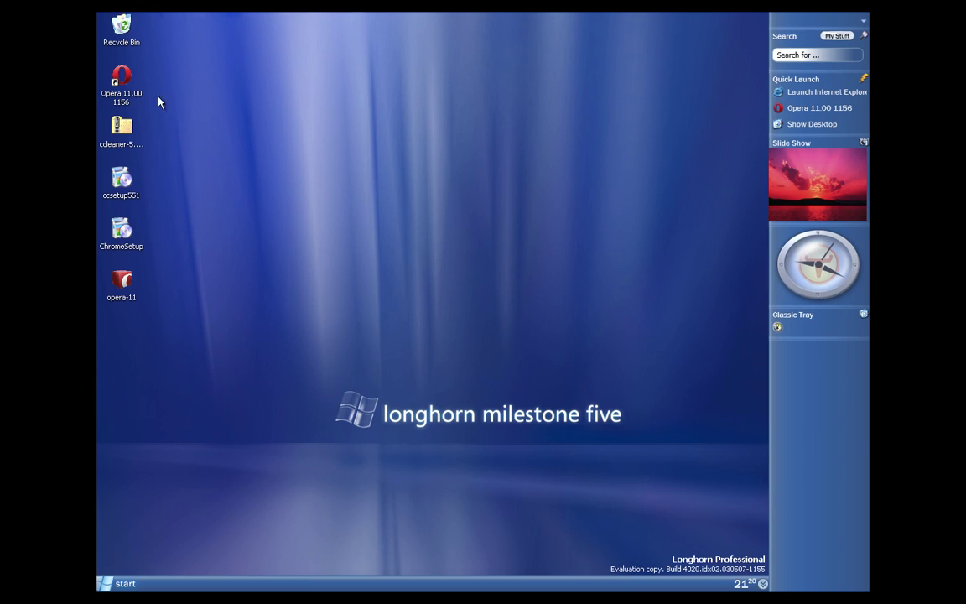
pyautogui.rightClick(118, 73)
pyautogui.click(130, 79)
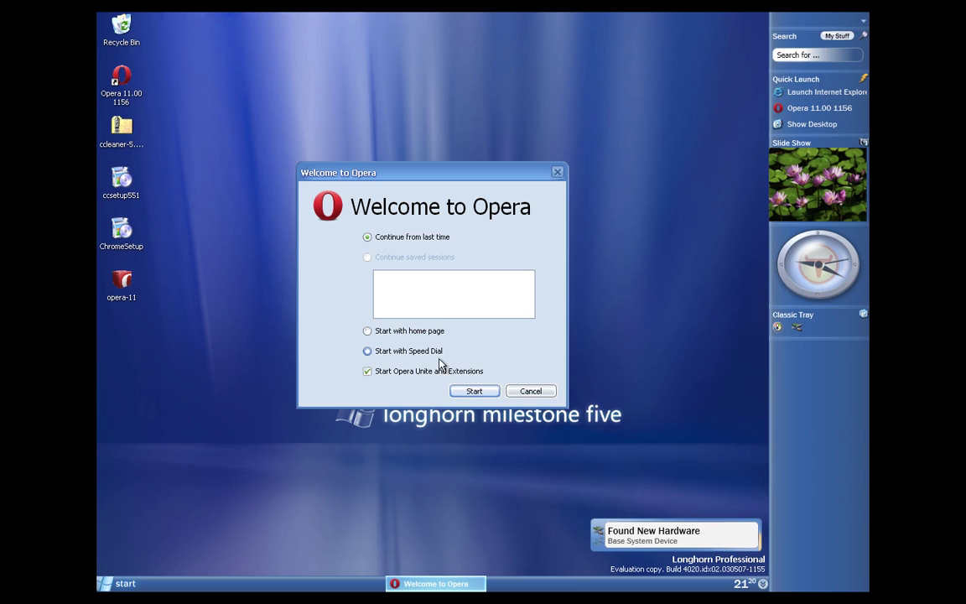
# Start Opera browsing and run a Google search for 'ultraiso'
pyautogui.click(483, 392)
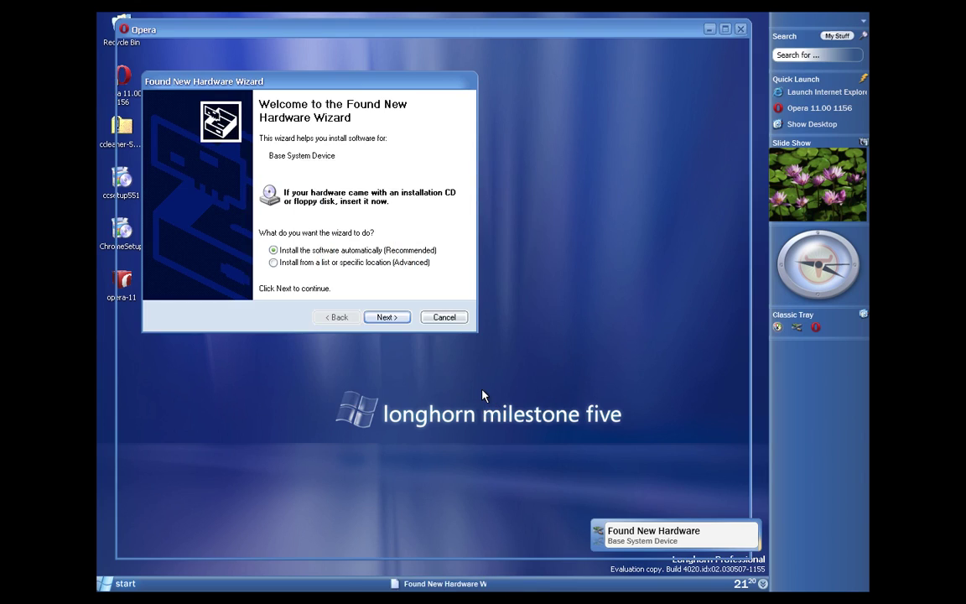
pyautogui.click(367, 65)
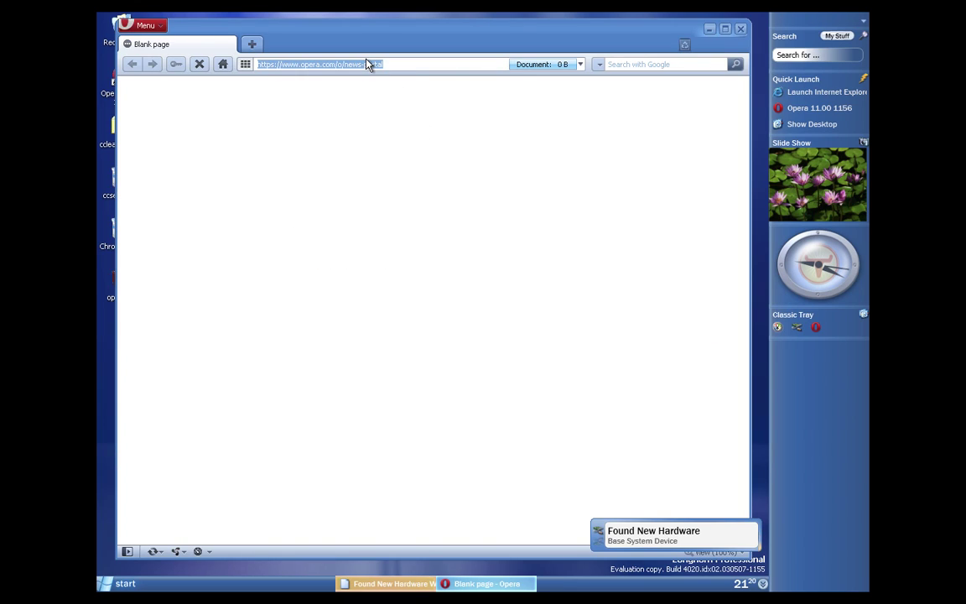
pyautogui.write('ul')
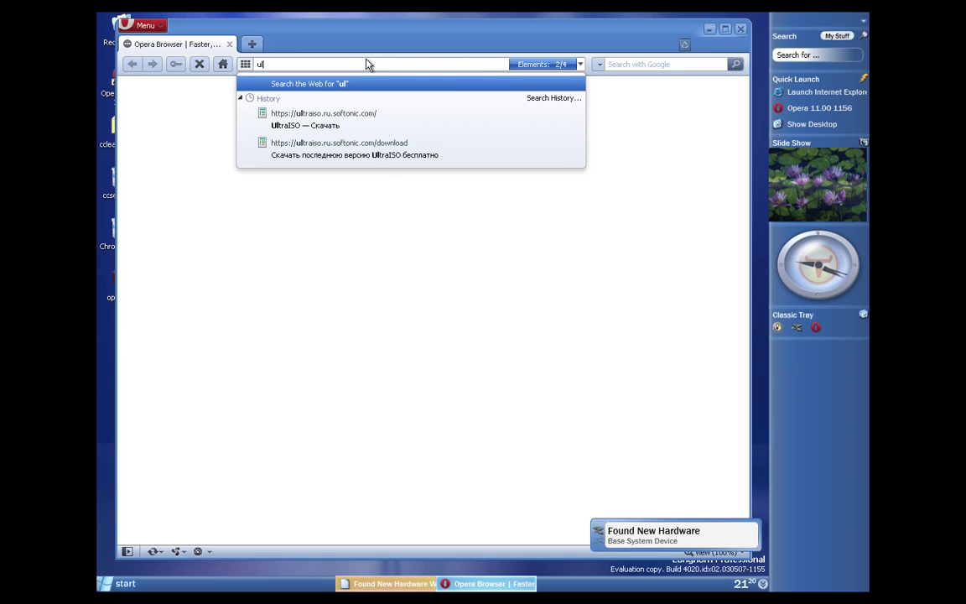
pyautogui.press('Down')
pyautogui.press('Down')
pyautogui.press('Return')
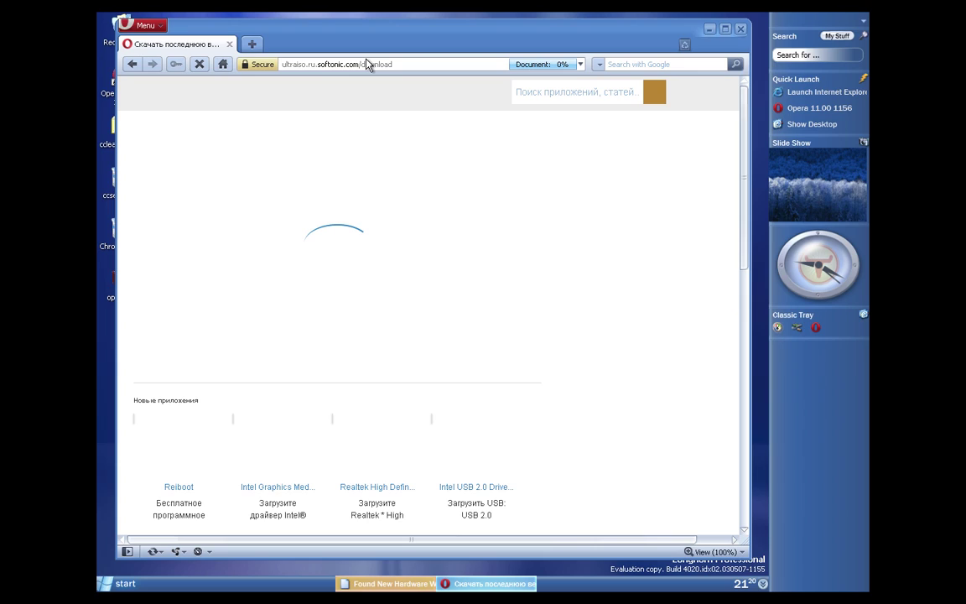
pyautogui.click(384, 64)
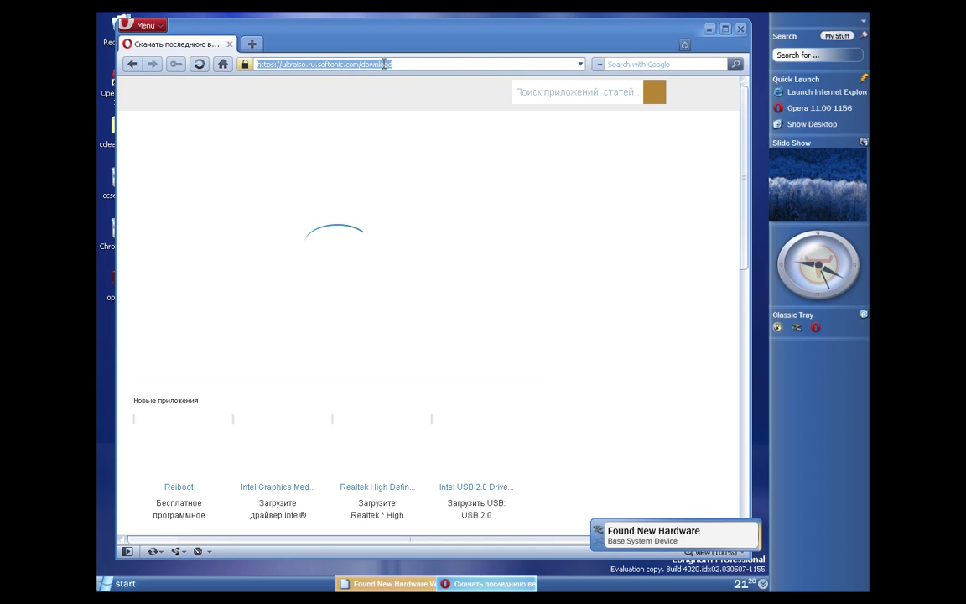
pyautogui.write('ultraiso')
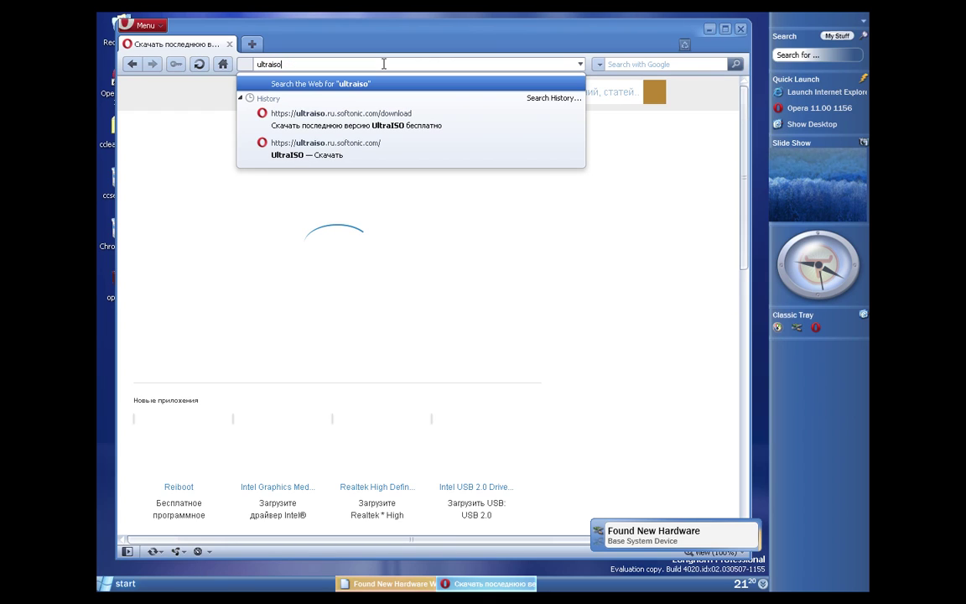
pyautogui.press('Return')
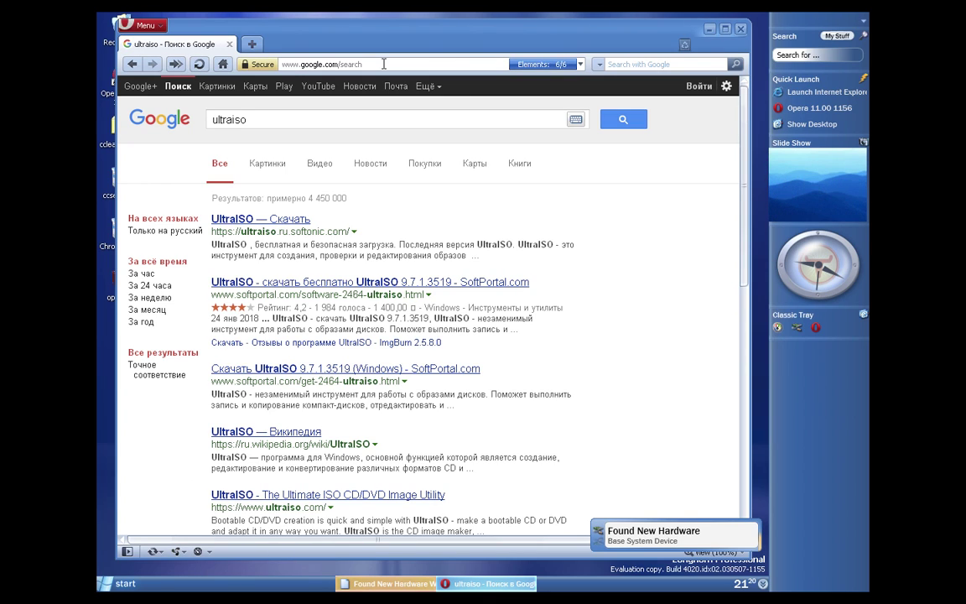
# Check the Softonic UltraISO result, go back, and open the SoftPortal result instead
pyautogui.click(280, 220)
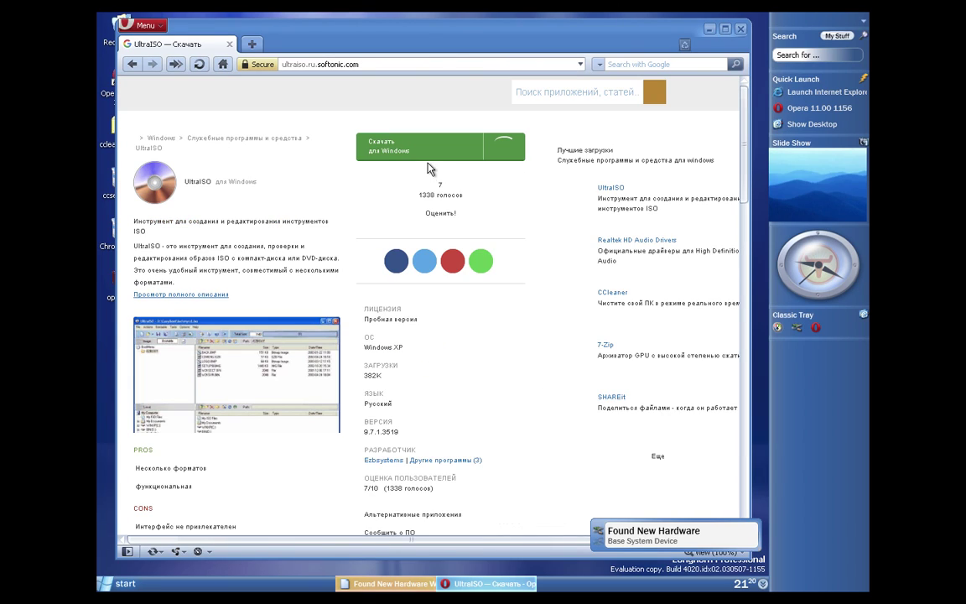
pyautogui.click(131, 64)
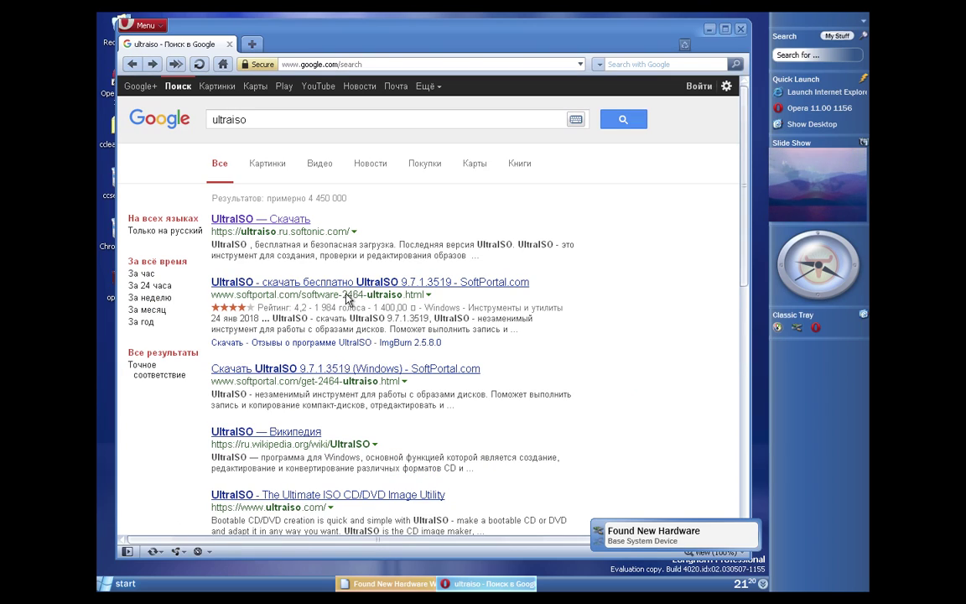
pyautogui.click(363, 283)
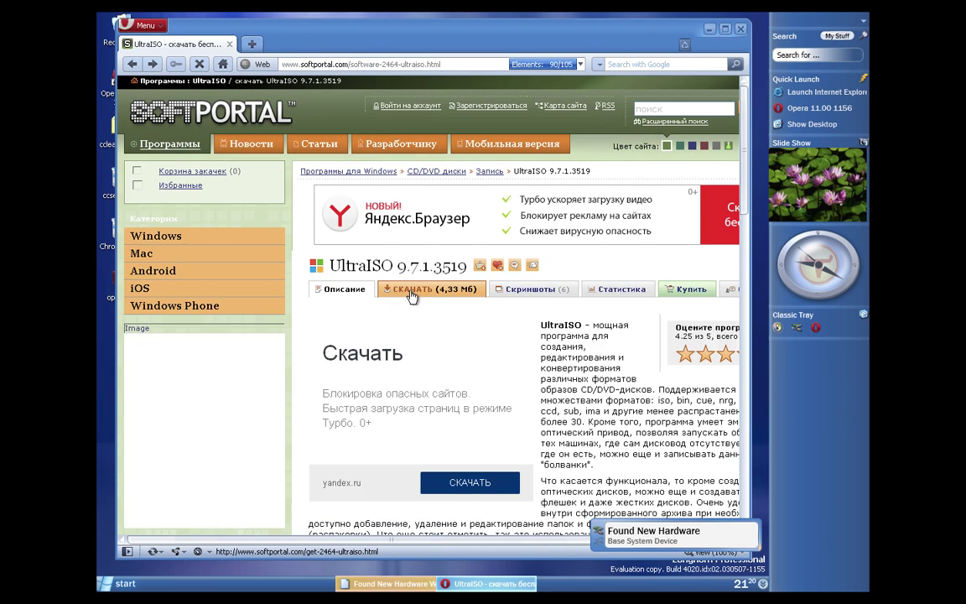
# Save uiso9_pe.exe from SoftPortal's servers to the desktop, then minimize Opera and dismiss the hardware wizard
pyautogui.click(411, 291)
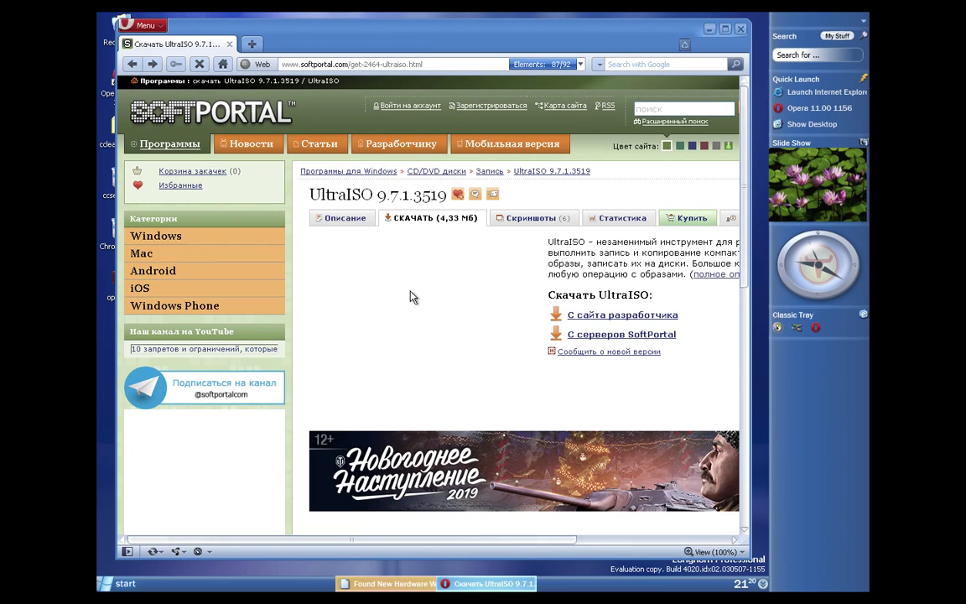
pyautogui.click(609, 334)
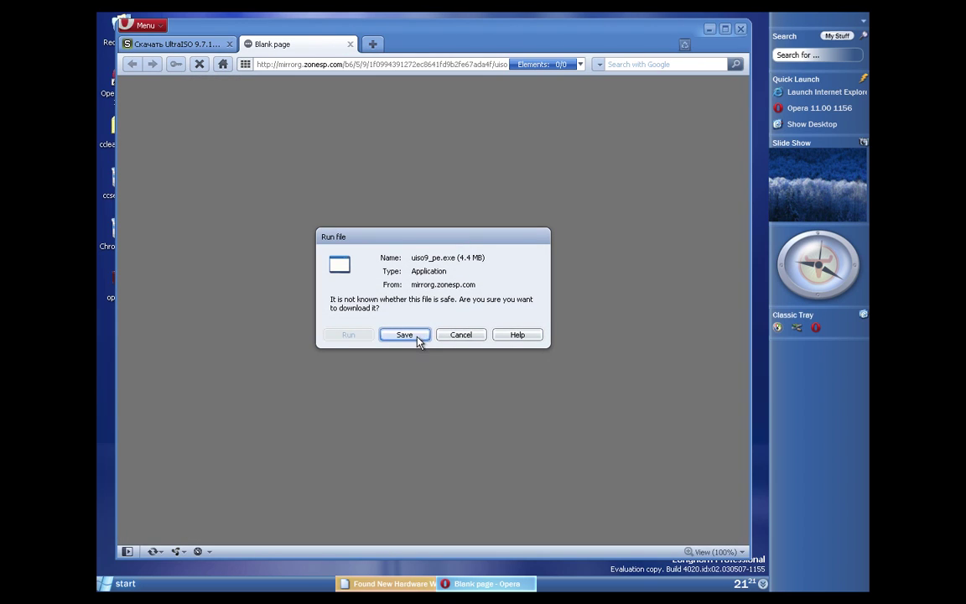
pyautogui.click(410, 339)
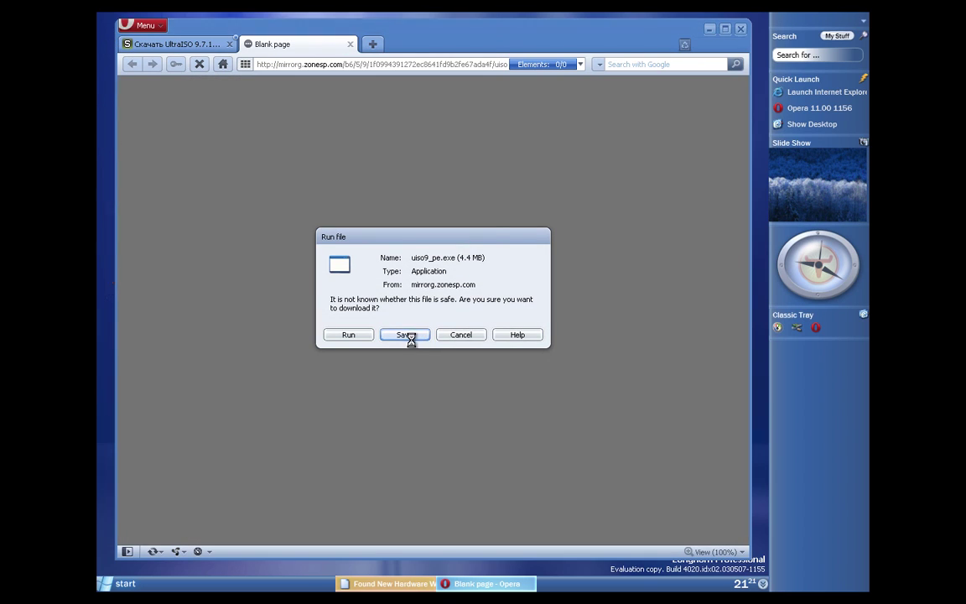
pyautogui.click(463, 265)
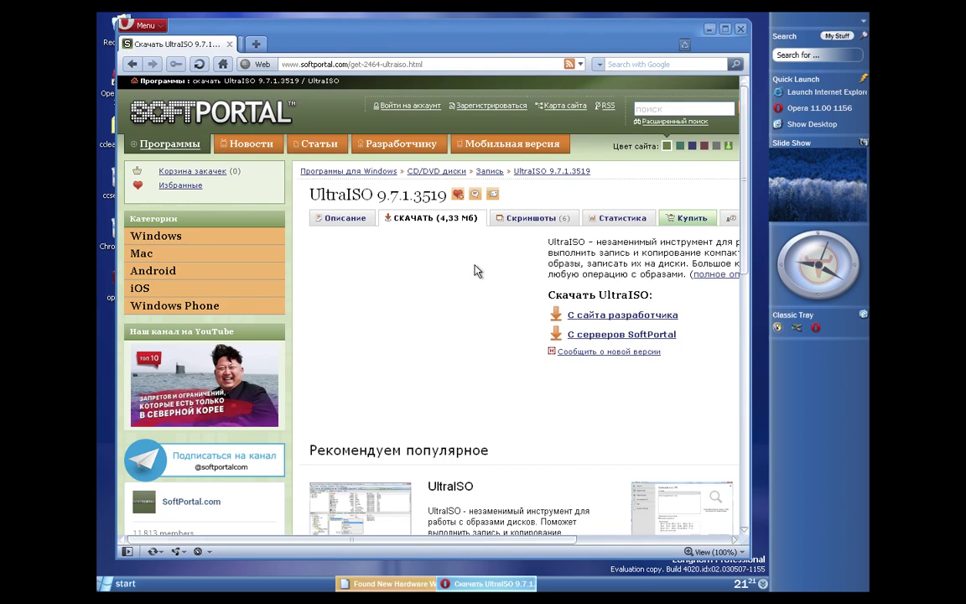
pyautogui.click(320, 47)
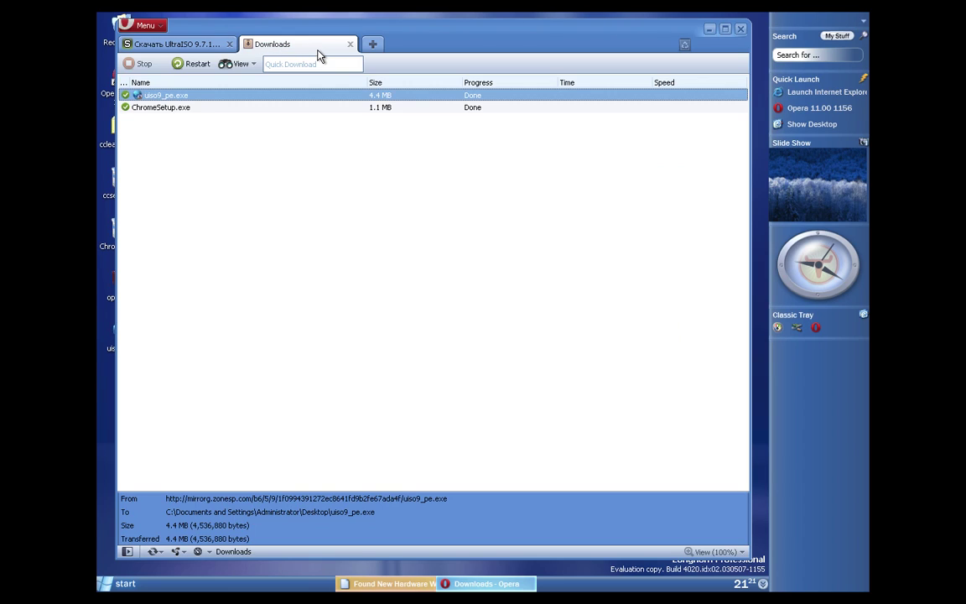
pyautogui.click(711, 32)
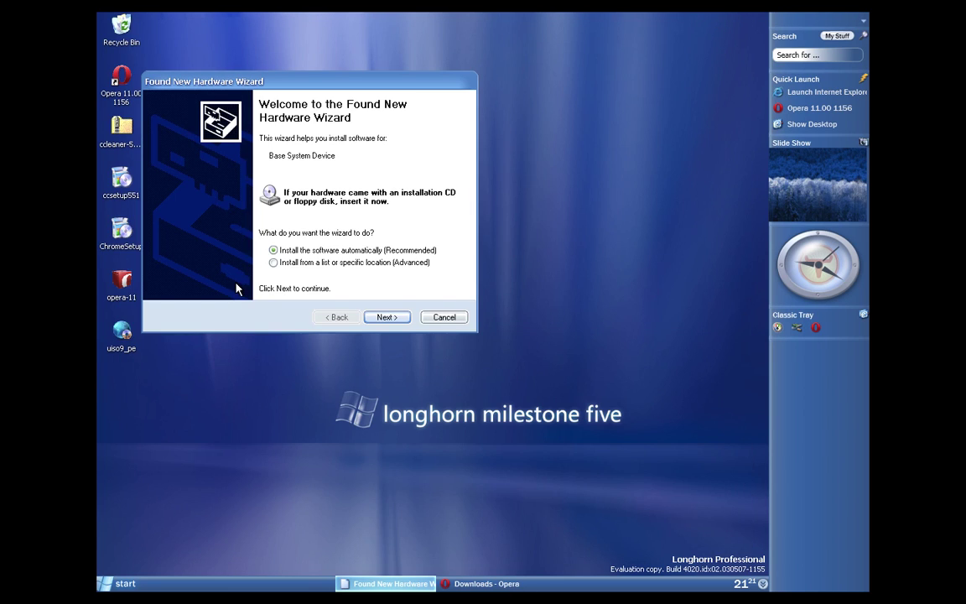
pyautogui.click(432, 316)
# Install UltraISO from uiso9_pe, accepting the licence and keeping the default location, folder and tasks
pyautogui.doubleClick(128, 347)
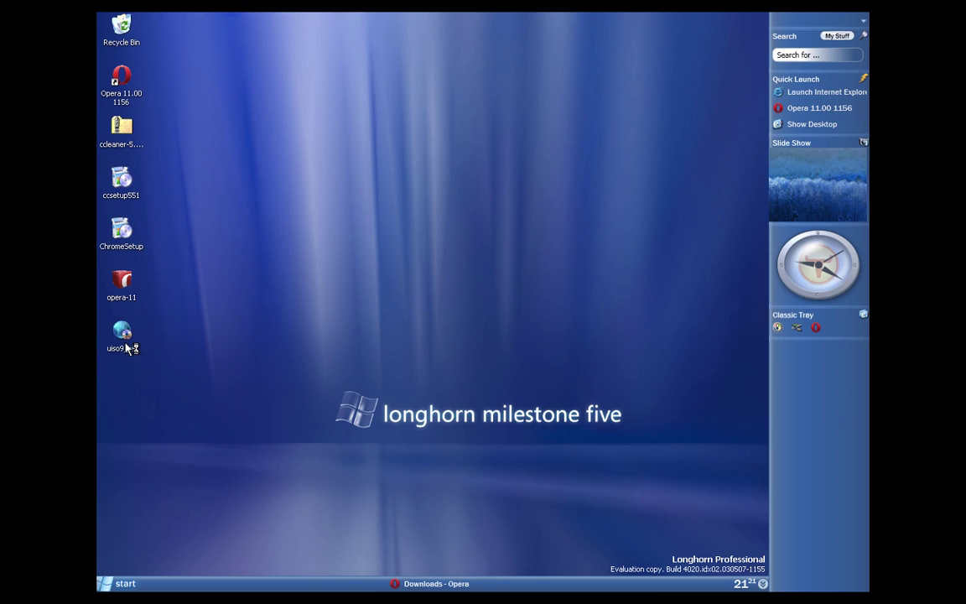
pyautogui.click(348, 369)
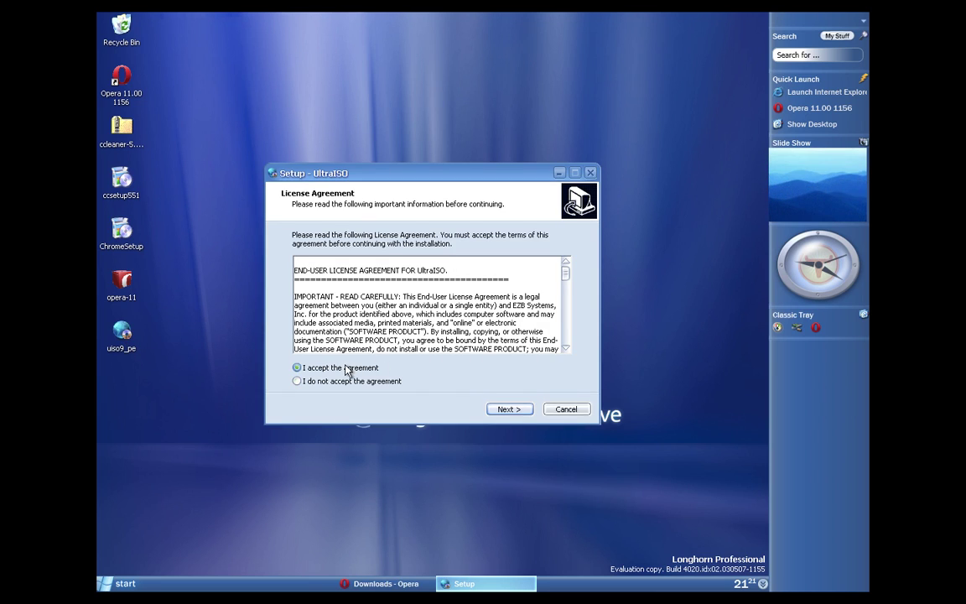
pyautogui.click(509, 408)
pyautogui.click(512, 409)
pyautogui.click(514, 408)
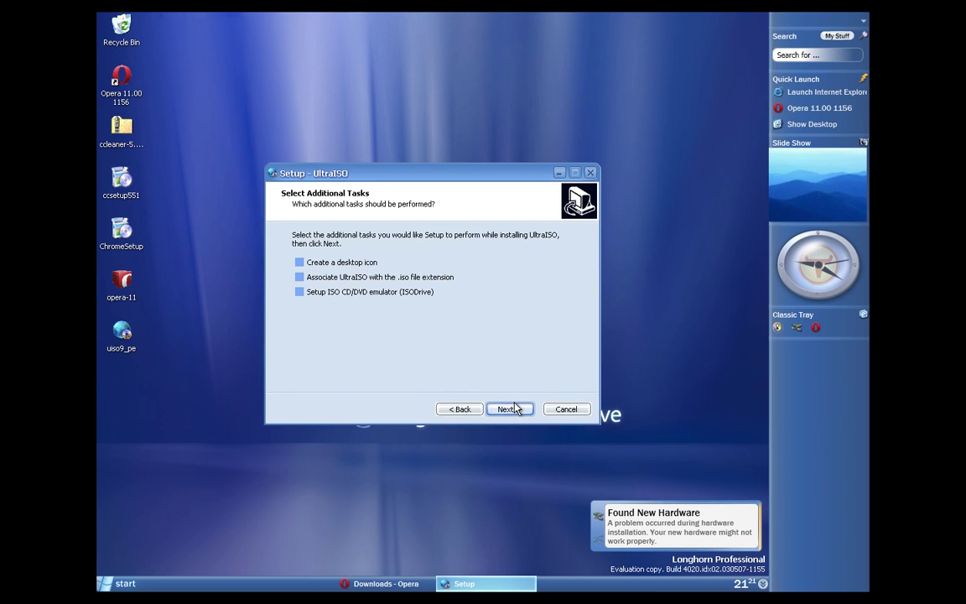
pyautogui.click(511, 408)
pyautogui.click(511, 408)
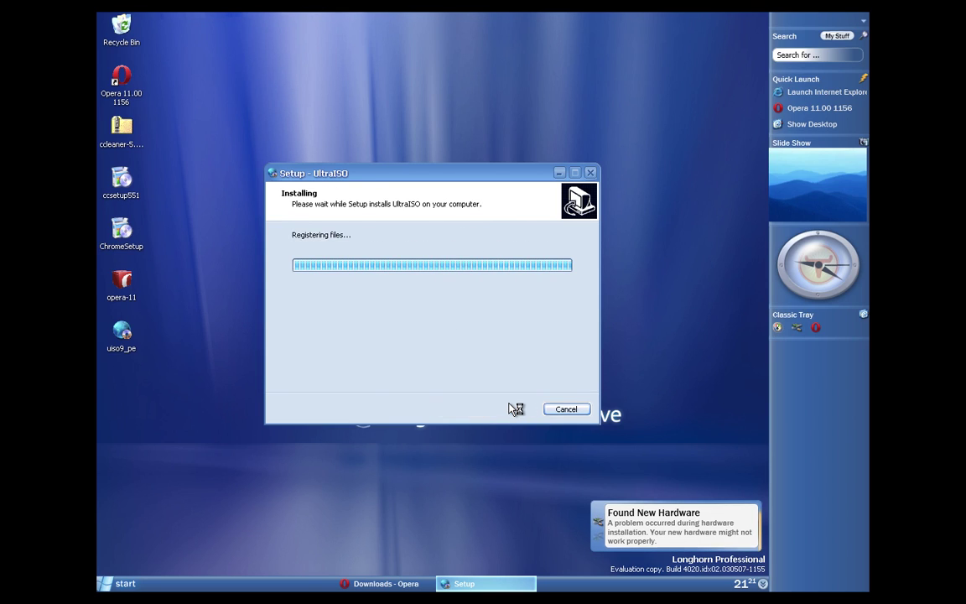
pyautogui.click(512, 408)
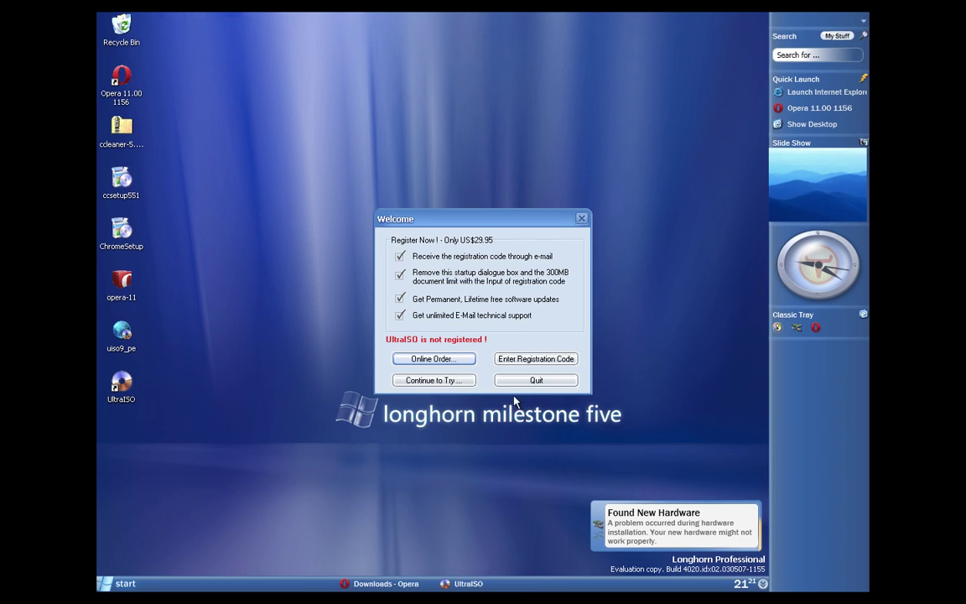
# Continue with the UltraISO trial version, then close the UltraISO window
pyautogui.click(460, 383)
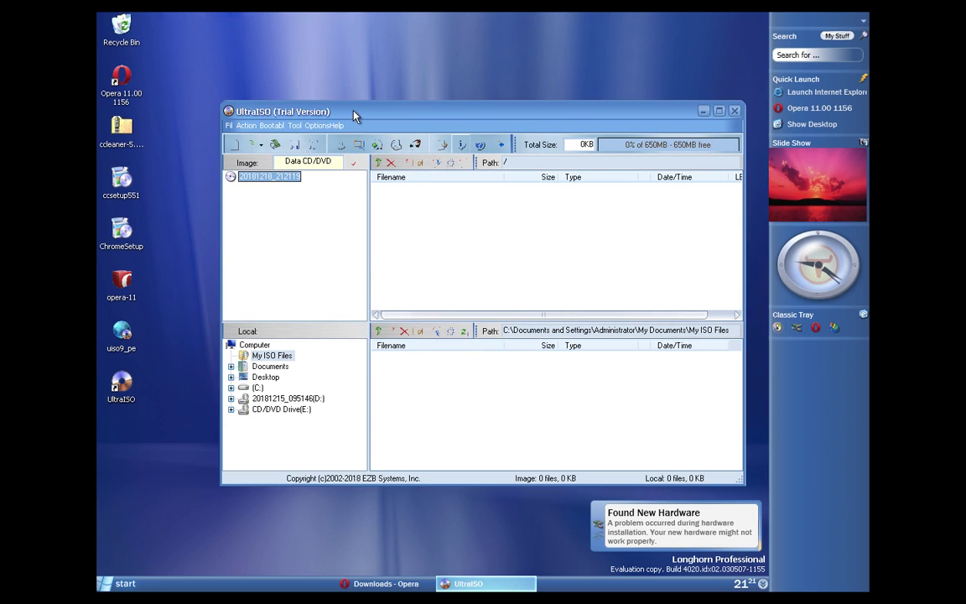
pyautogui.moveTo(353, 115); pyautogui.dragTo(322, 93)
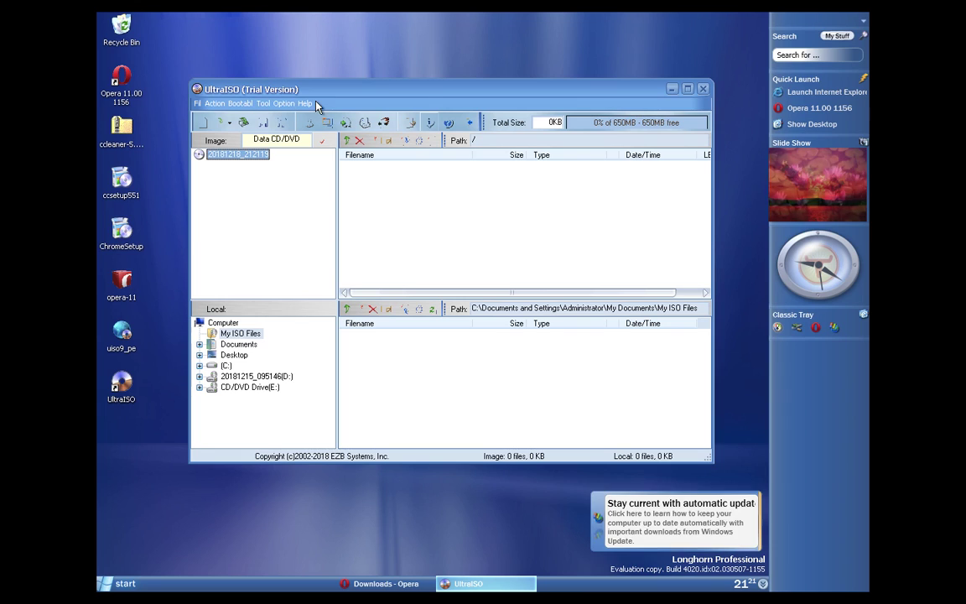
pyautogui.click(704, 90)
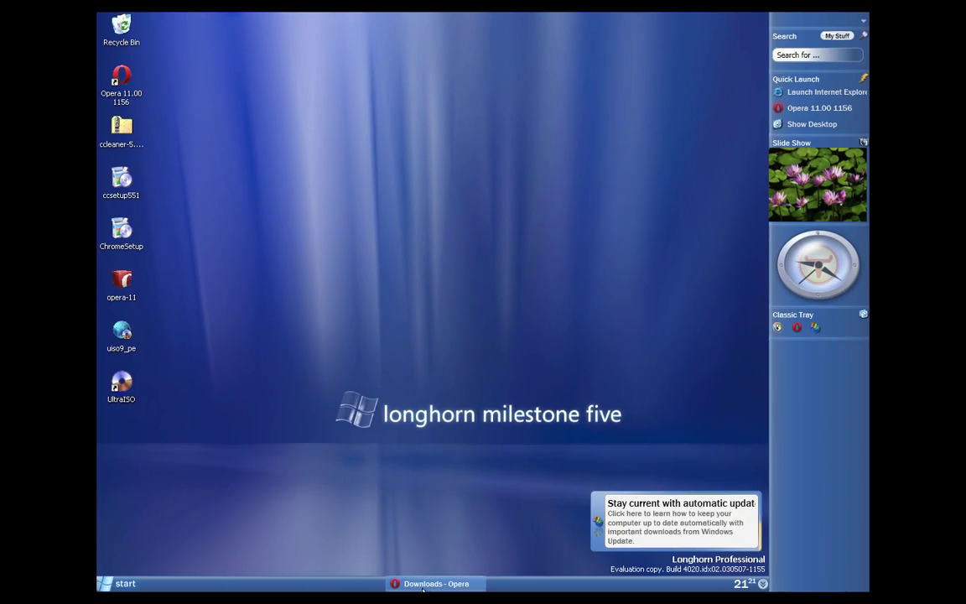
# Close Opera's downloads list and search the web for 'media player classic'
pyautogui.click(429, 583)
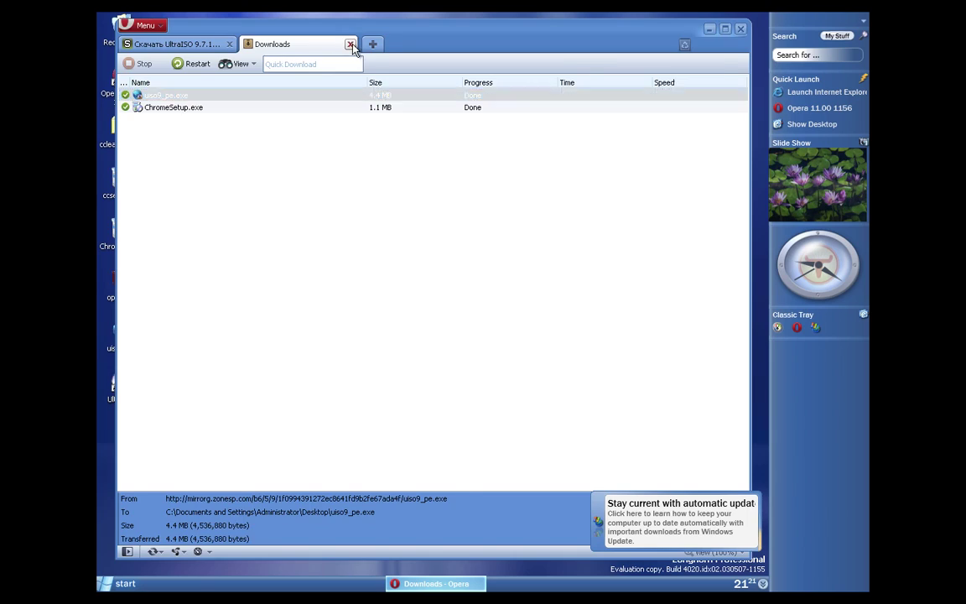
pyautogui.click(350, 45)
pyautogui.click(343, 64)
pyautogui.write('media')
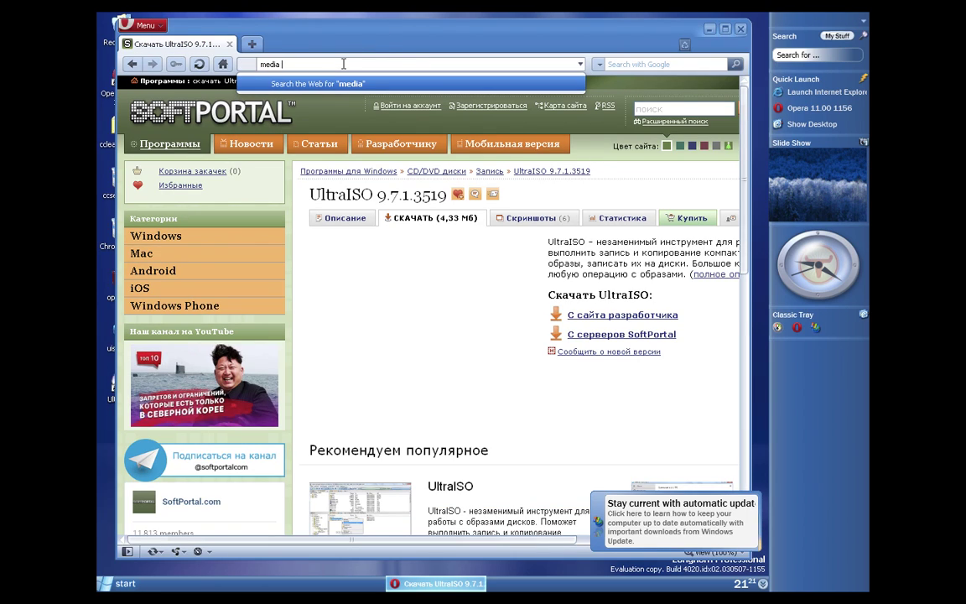
pyautogui.write(' player classic')
pyautogui.press('Return')
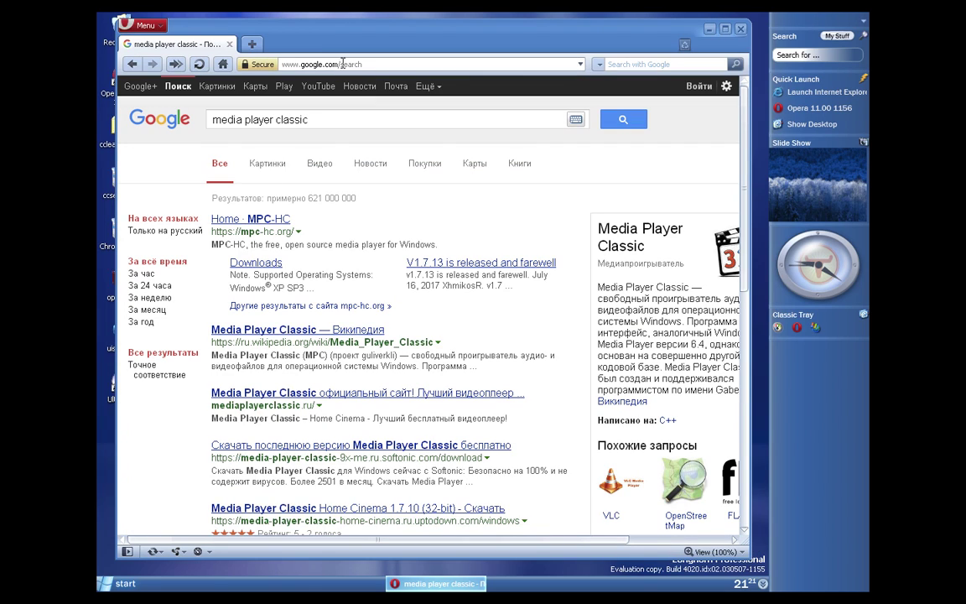
# In a new tab, go to the YouTube channel youtube.com/dan55800
pyautogui.click(253, 44)
pyautogui.write('youtube.com')
pyautogui.press('Return')
pyautogui.click(351, 64)
pyautogui.press('BackSpace')
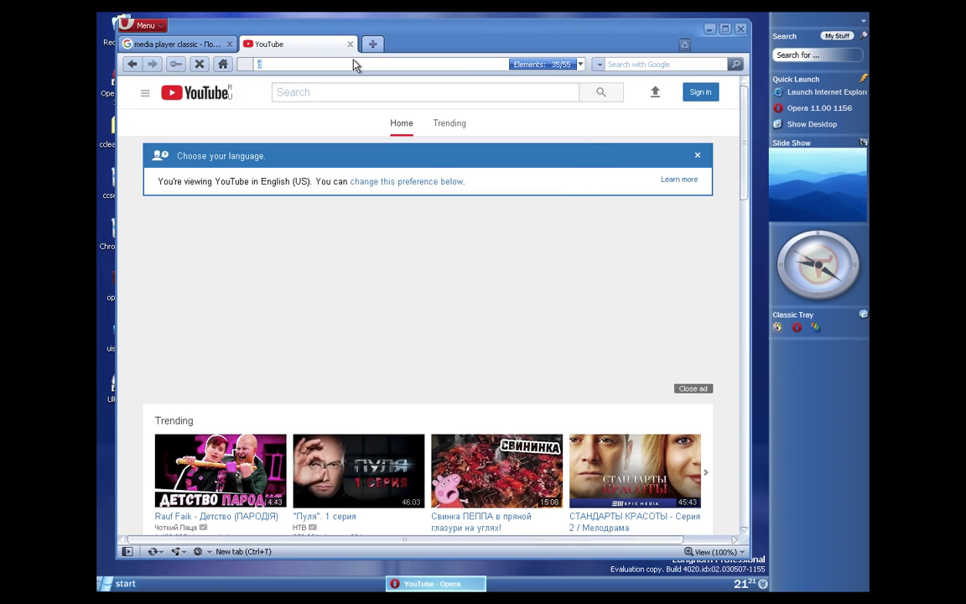
pyautogui.write('youtube.com')
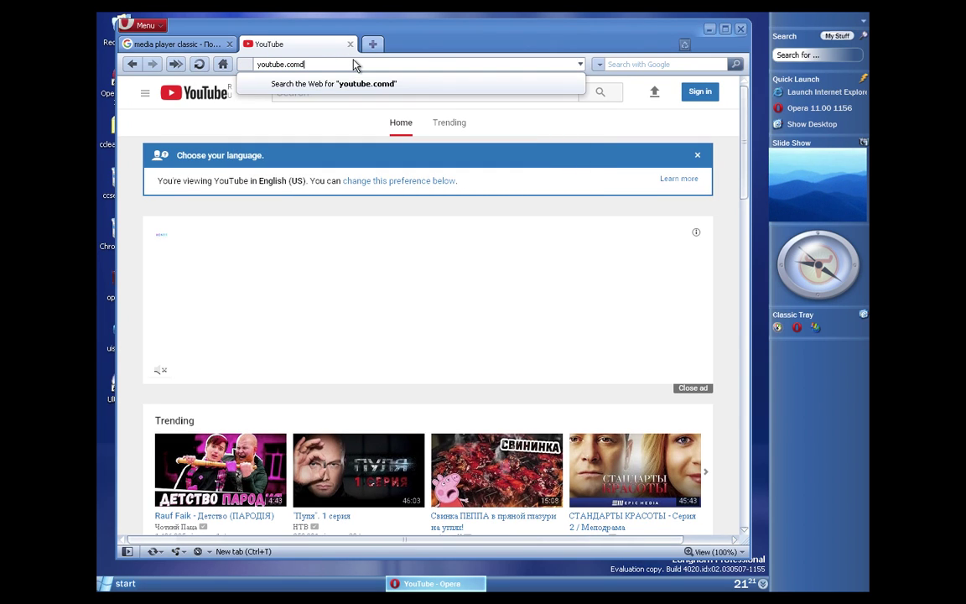
pyautogui.write('/dan55800')
pyautogui.press('Return')
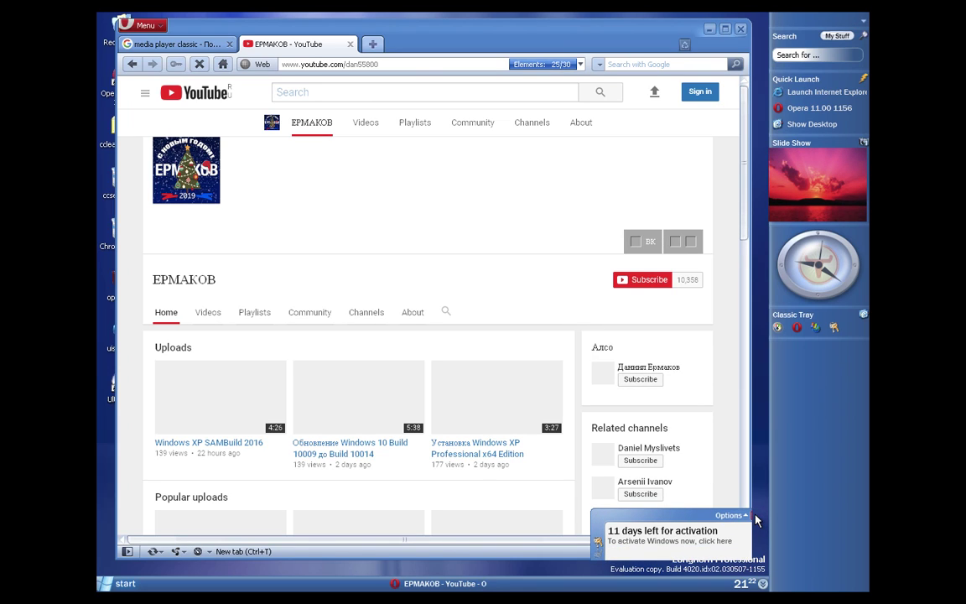
# Open the Windows XP Professional x64 installation video and reload it through ssyoutube
pyautogui.click(501, 453)
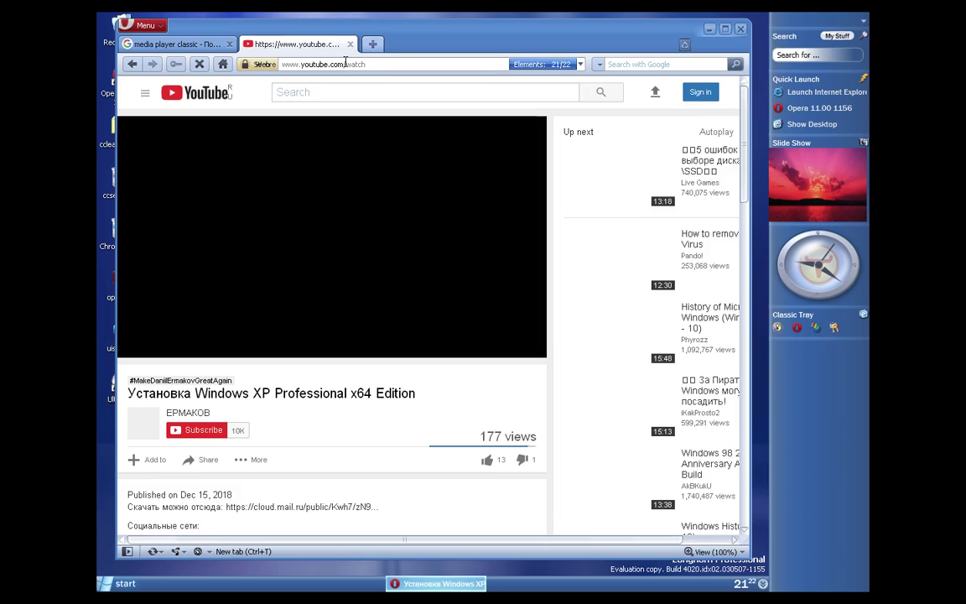
pyautogui.click(345, 63)
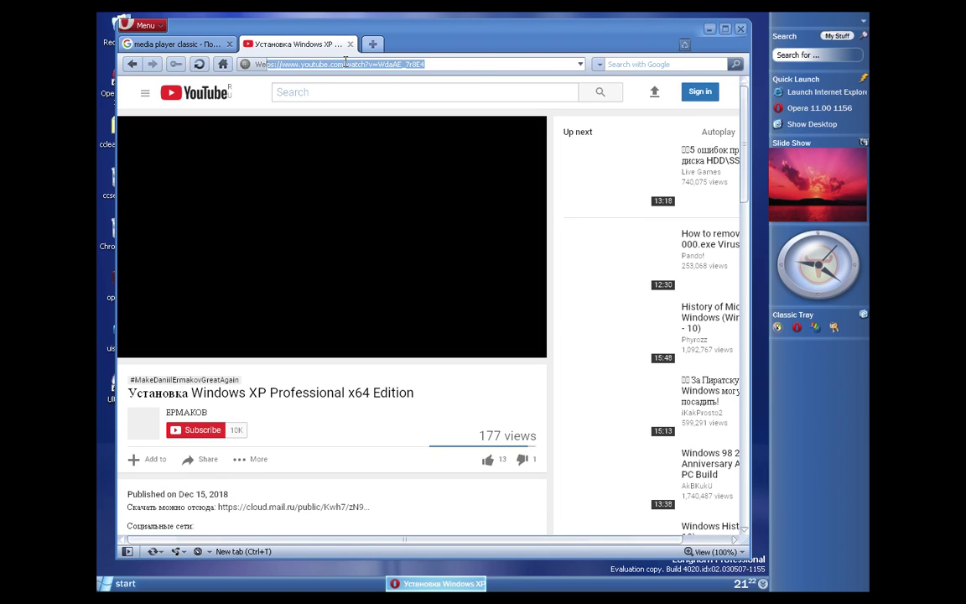
pyautogui.click(301, 66)
pyautogui.press('Return')
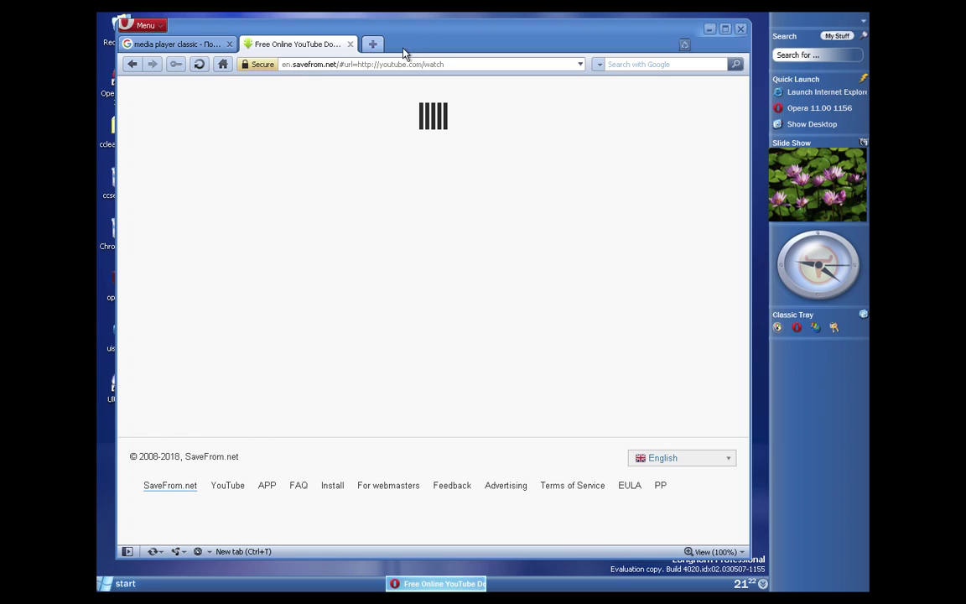
# Open the MPC-HC downloads page from the media player classic search results
pyautogui.click(423, 64)
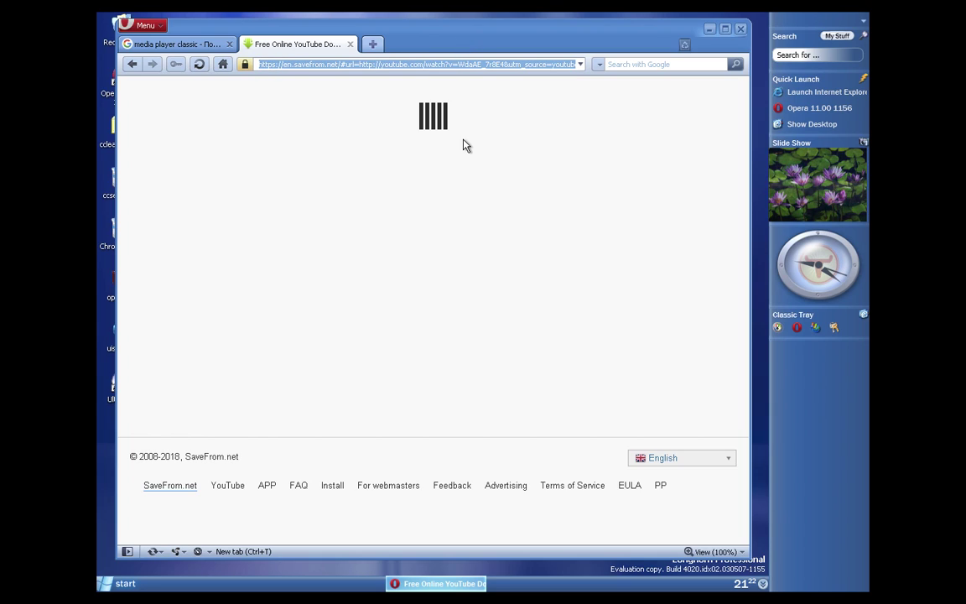
pyautogui.click(184, 41)
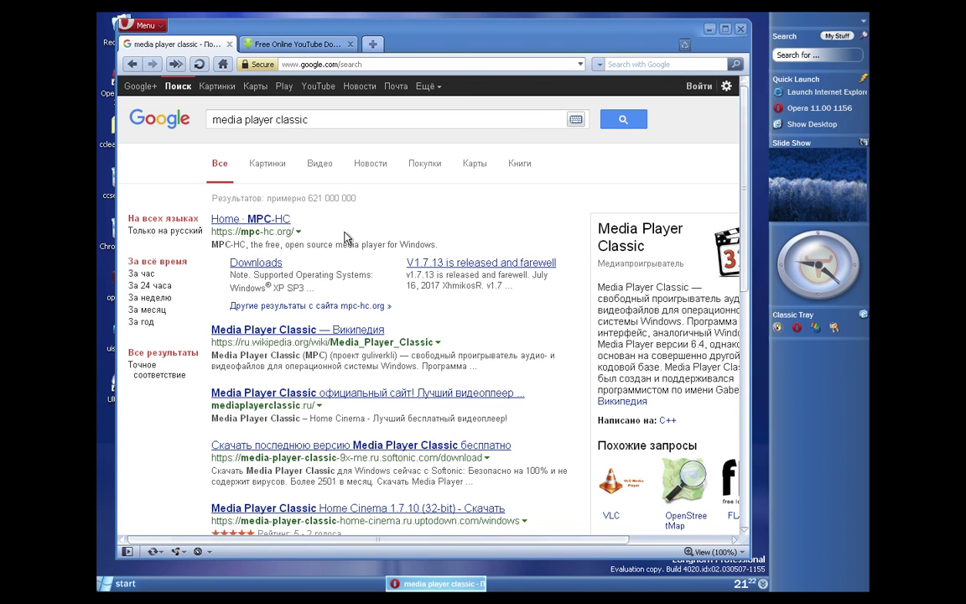
pyautogui.click(267, 265)
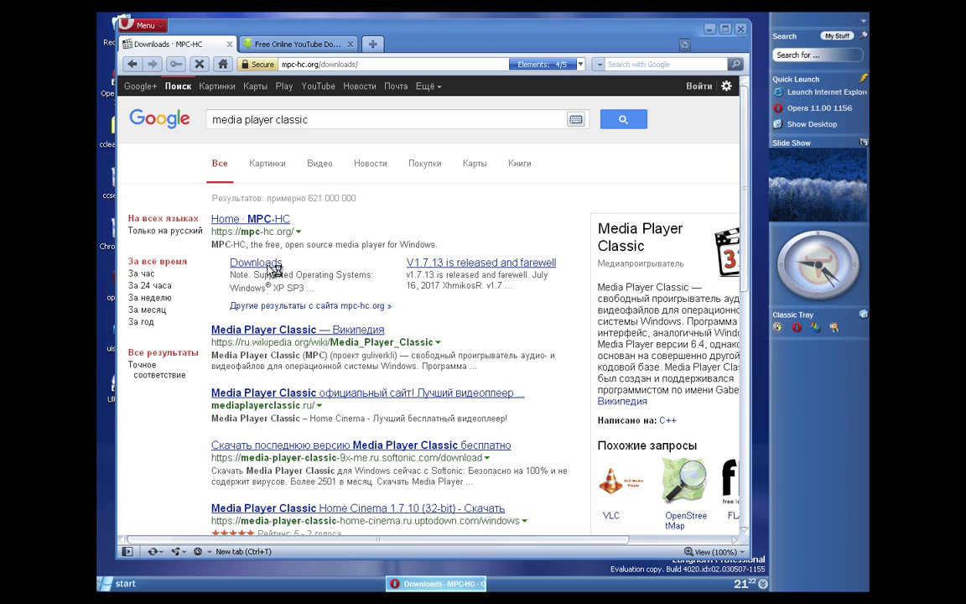
pyautogui.click(275, 42)
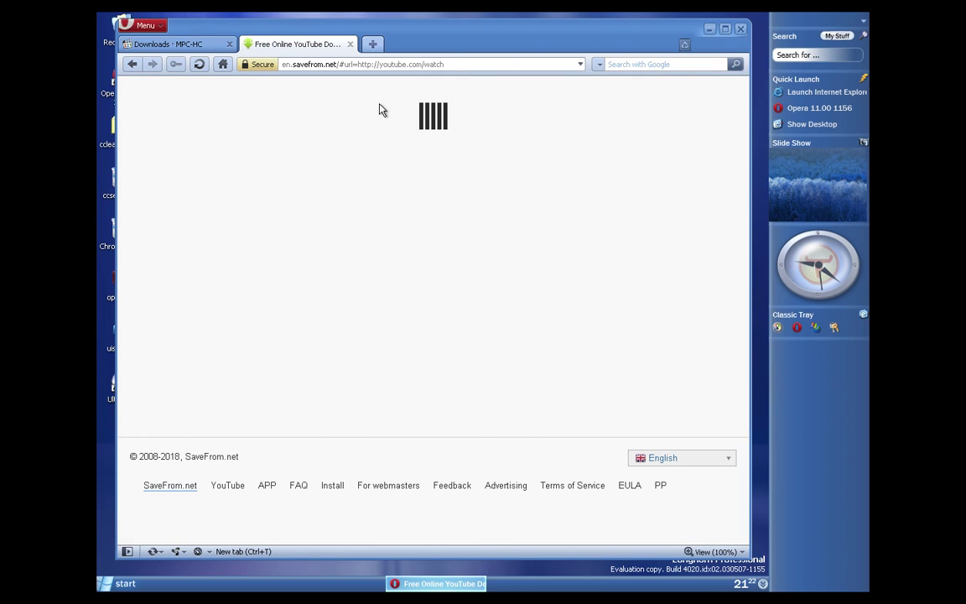
pyautogui.click(182, 48)
# Download and save the 32-bit MPC-HC 1.7.13 installer (MPC-HC.1.7.13.x86.exe)
pyautogui.scroll(-3, 366, 313)
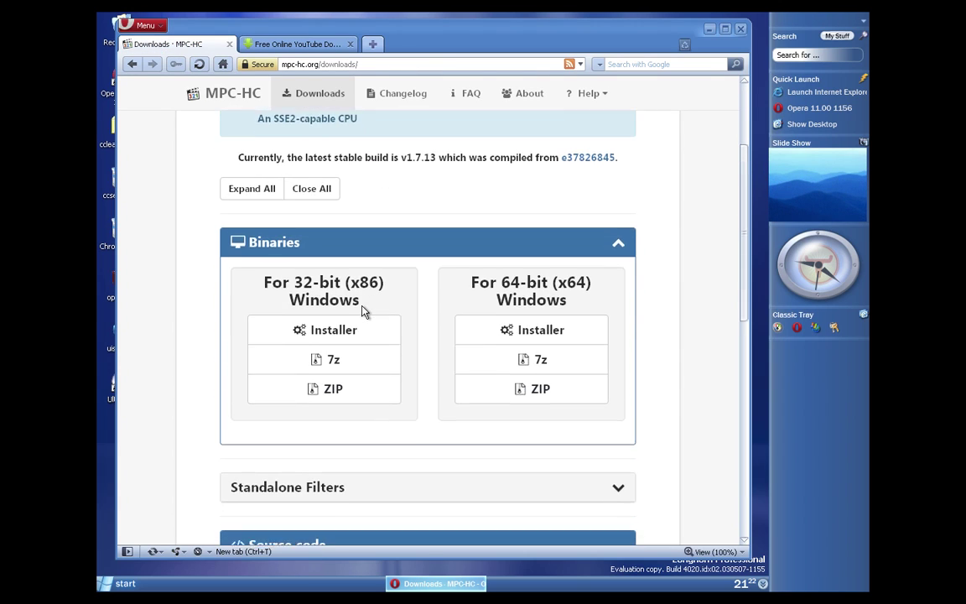
pyautogui.click(346, 249)
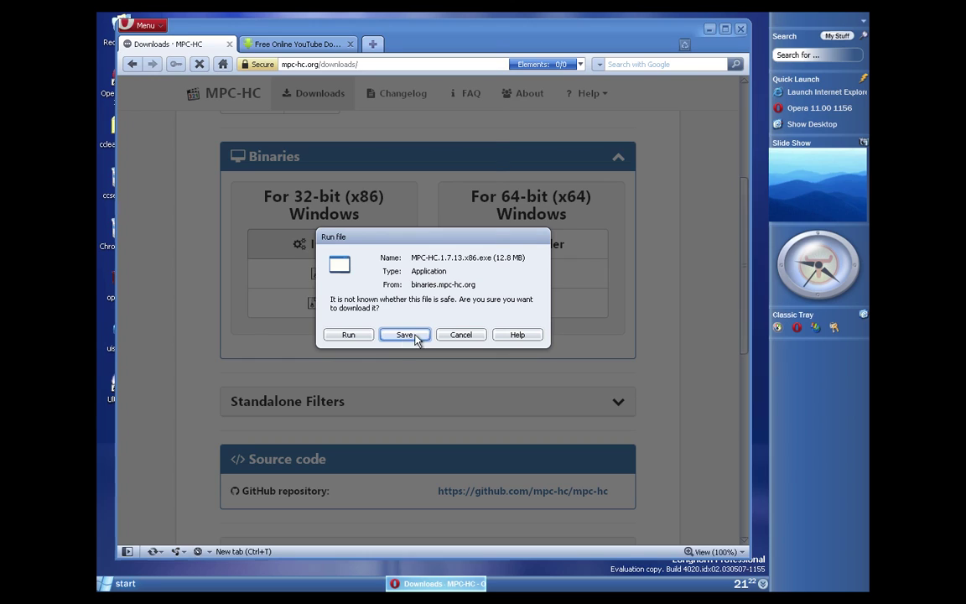
pyautogui.click(414, 336)
pyautogui.click(460, 266)
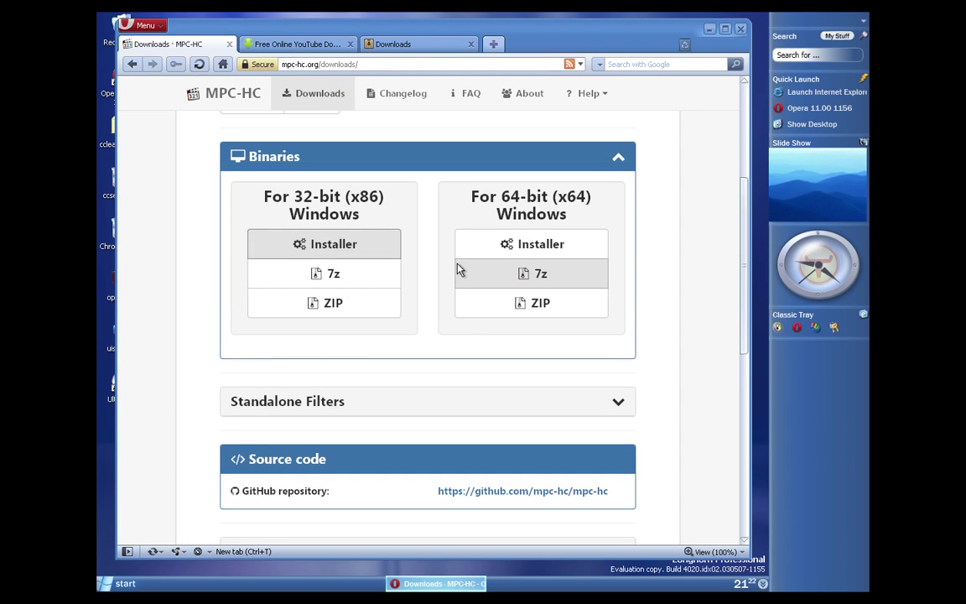
# Close the SaveFrom.net tab and minimise Opera to reveal the desktop
pyautogui.click(317, 46)
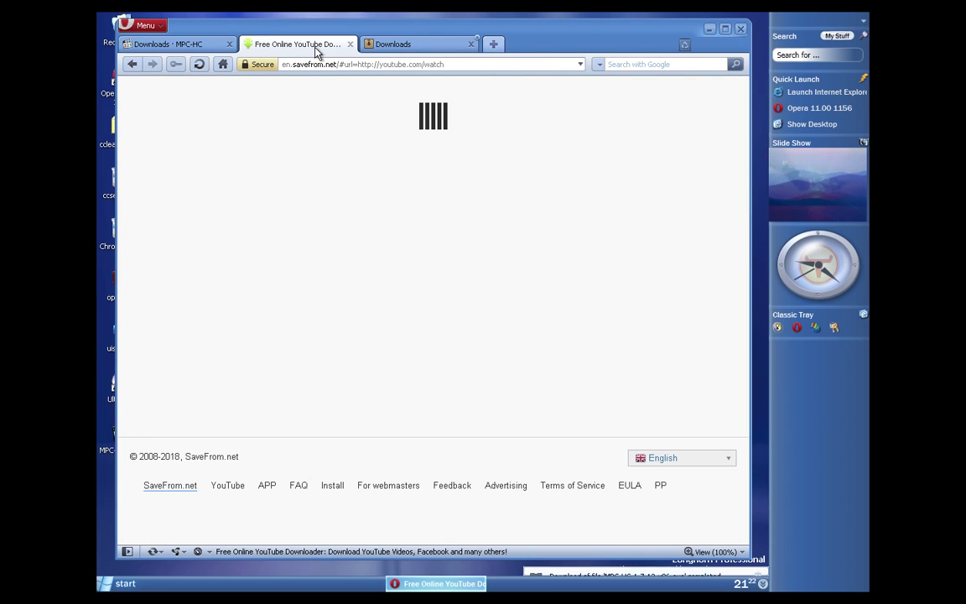
pyautogui.click(391, 64)
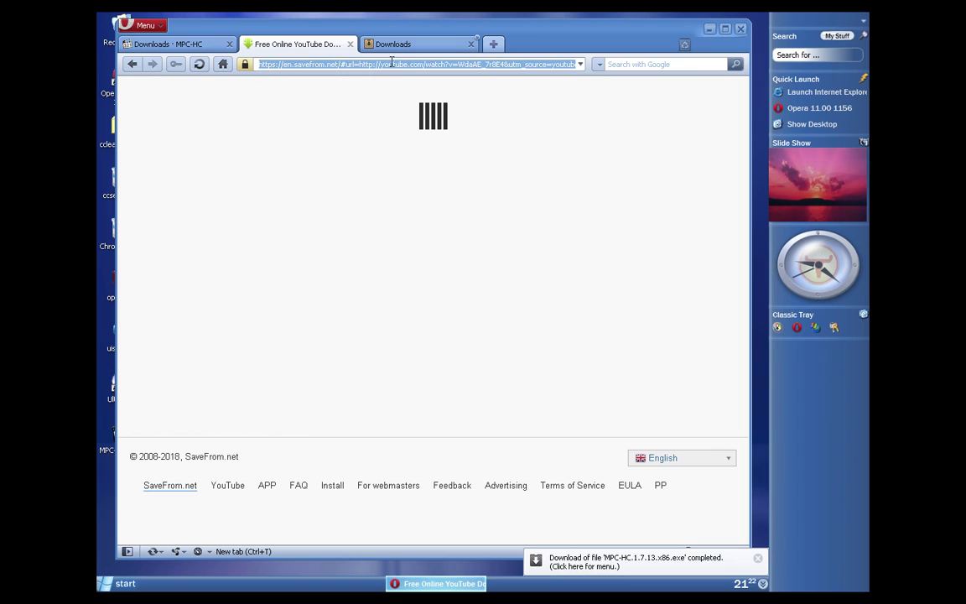
pyautogui.click(351, 43)
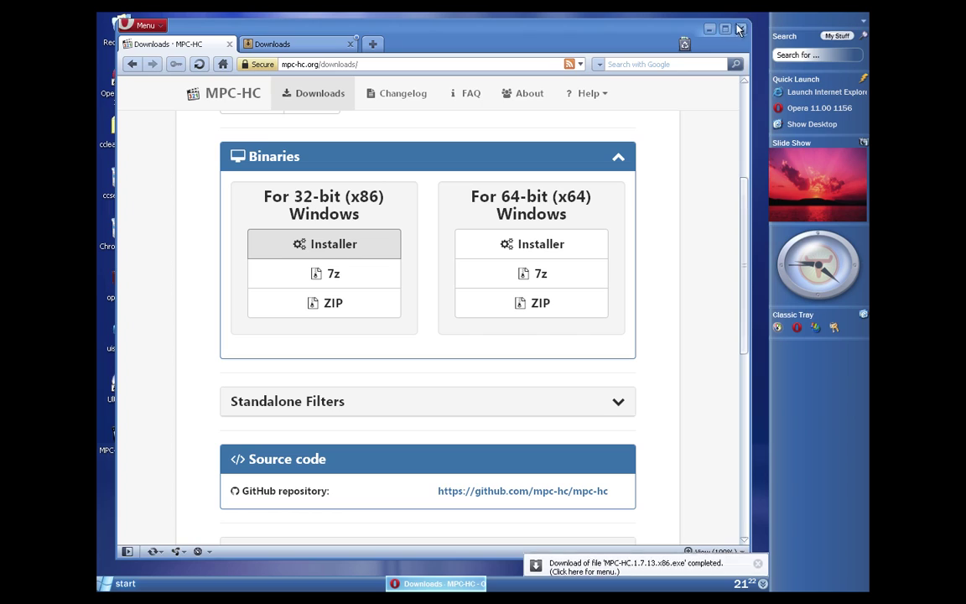
pyautogui.click(709, 29)
# Install MPC-HC with the default language, licence, Start menu folder and settings
pyautogui.doubleClick(119, 448)
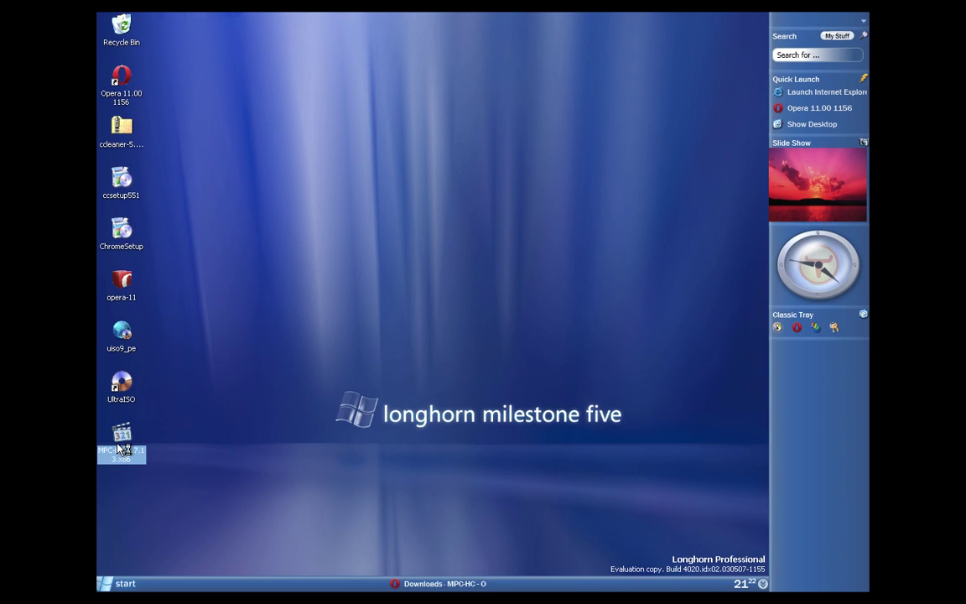
pyautogui.click(446, 330)
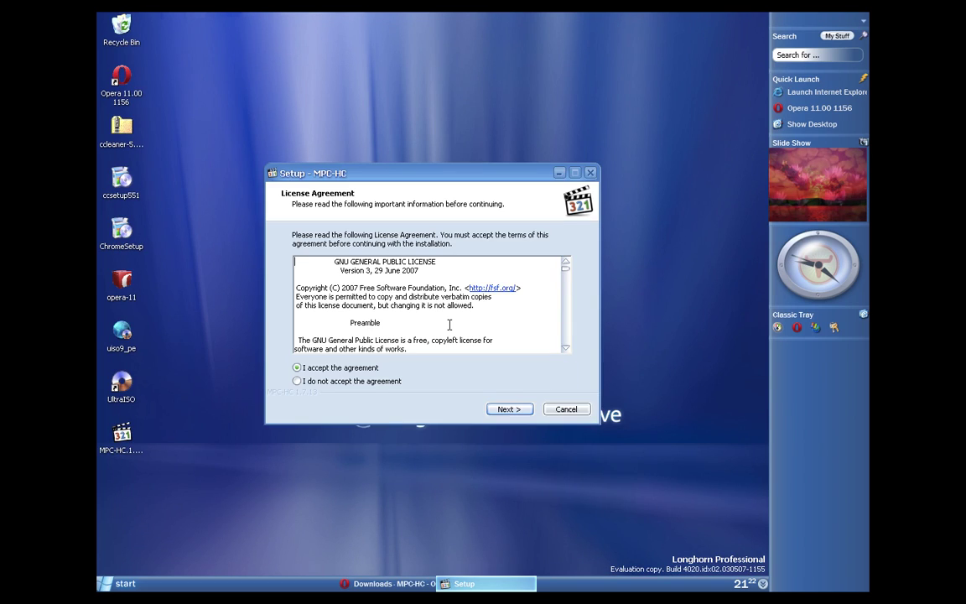
pyautogui.click(498, 411)
pyautogui.click(498, 411)
pyautogui.click(497, 411)
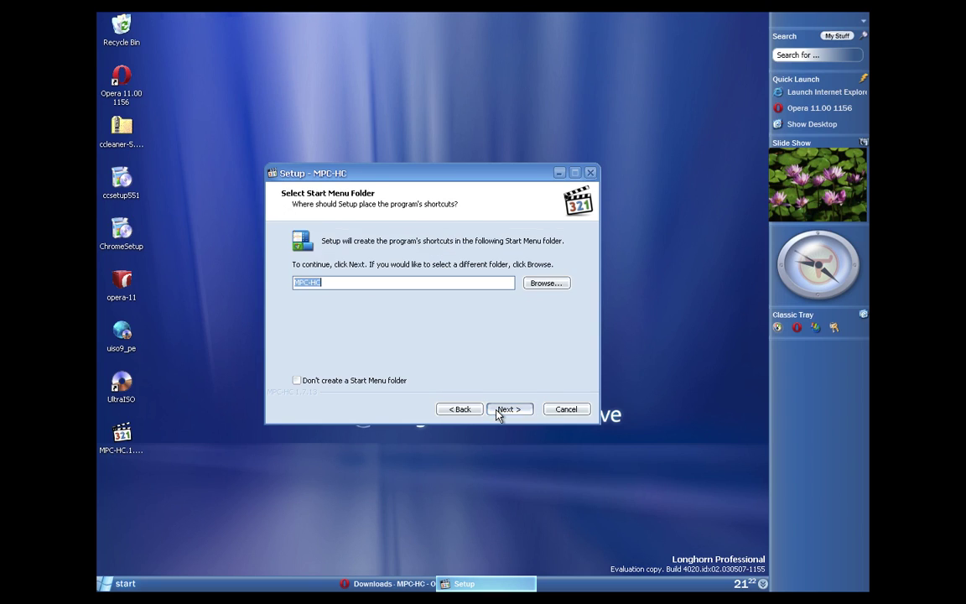
pyautogui.click(497, 411)
pyautogui.click(497, 411)
pyautogui.click(508, 409)
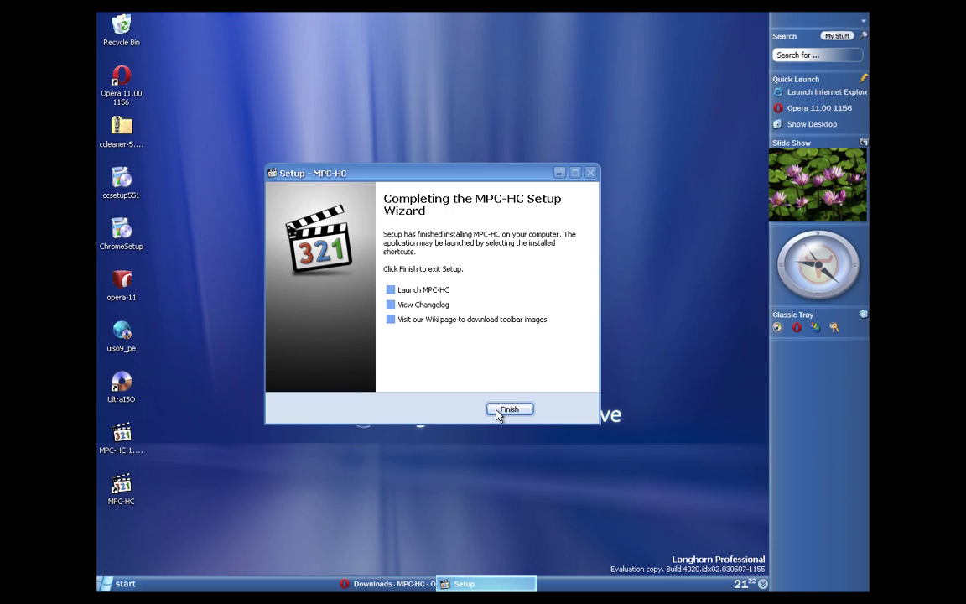
pyautogui.click(496, 411)
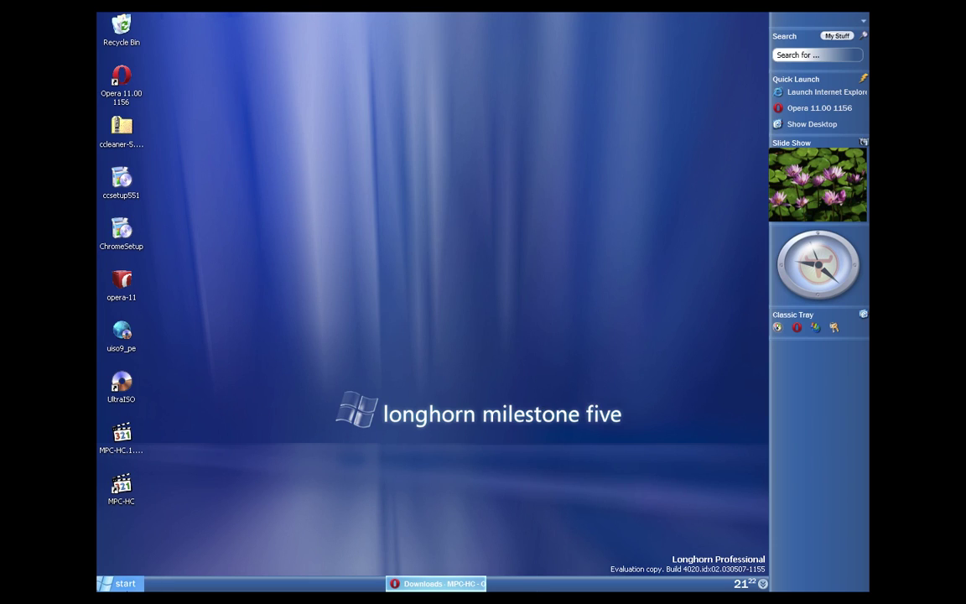
# Browse the Speakin' Out album in Music Library, close it, and dismiss the EncodePointer error
pyautogui.click(117, 583)
pyautogui.click(321, 378)
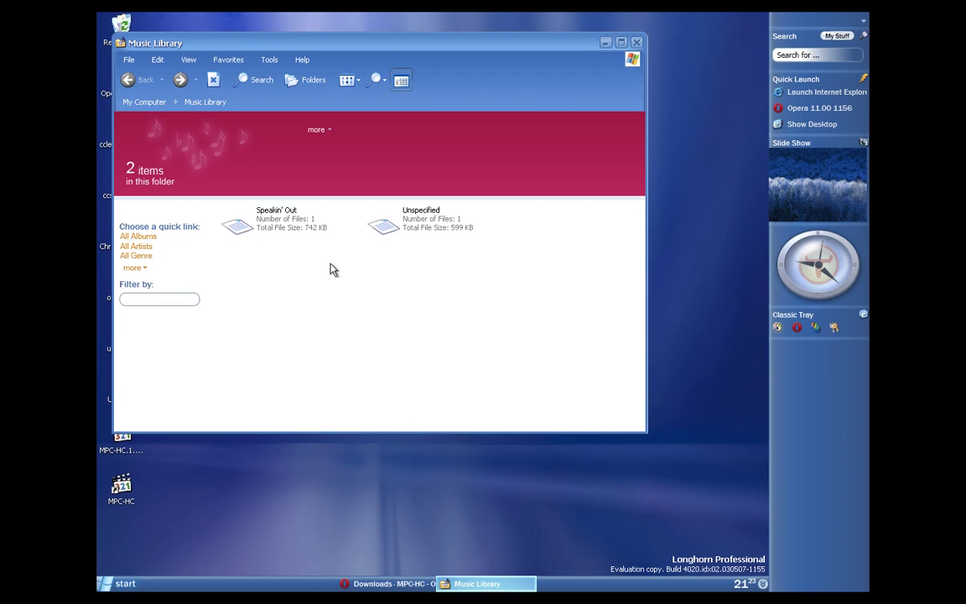
pyautogui.click(316, 233)
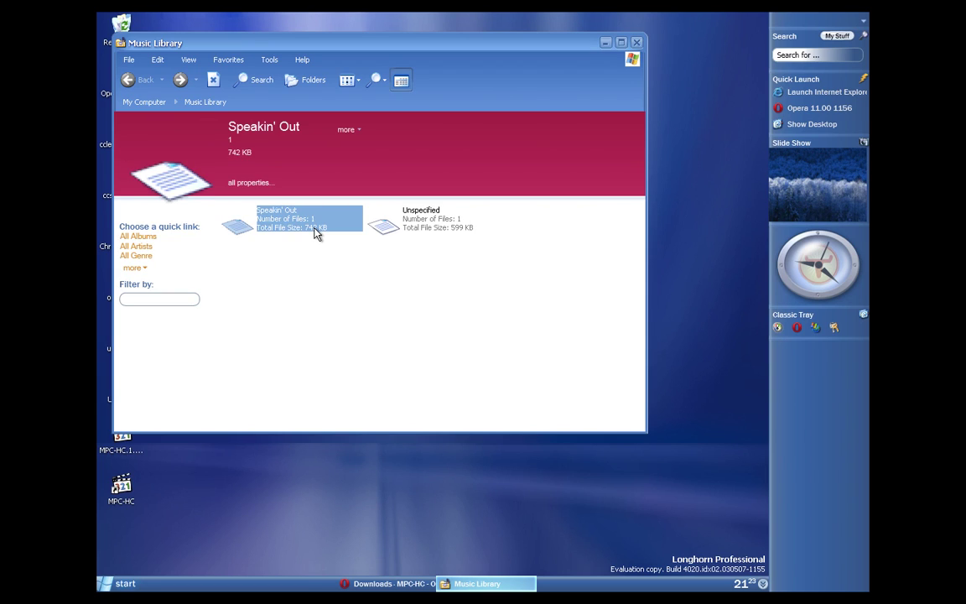
pyautogui.doubleClick(315, 233)
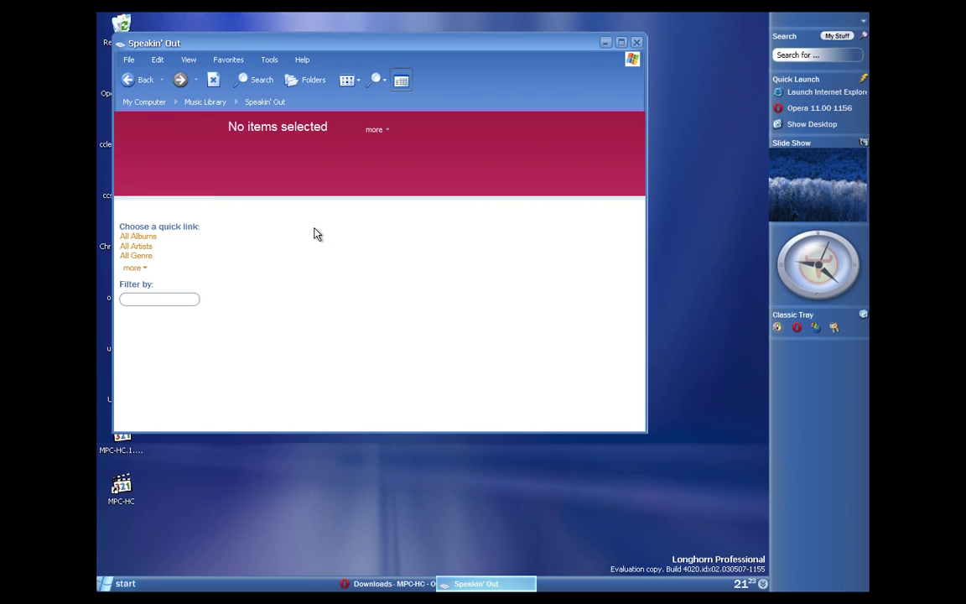
pyautogui.click(140, 80)
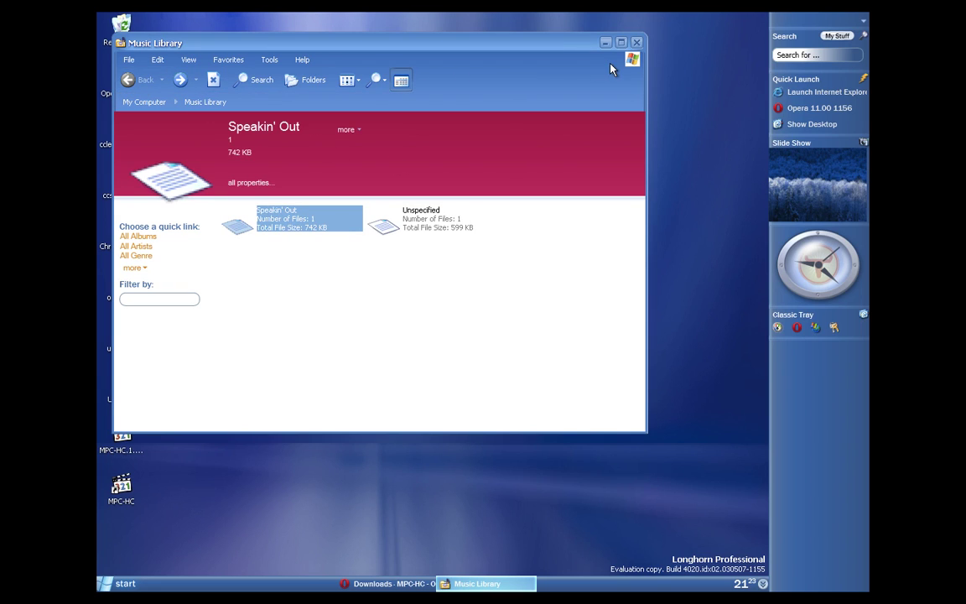
pyautogui.click(637, 43)
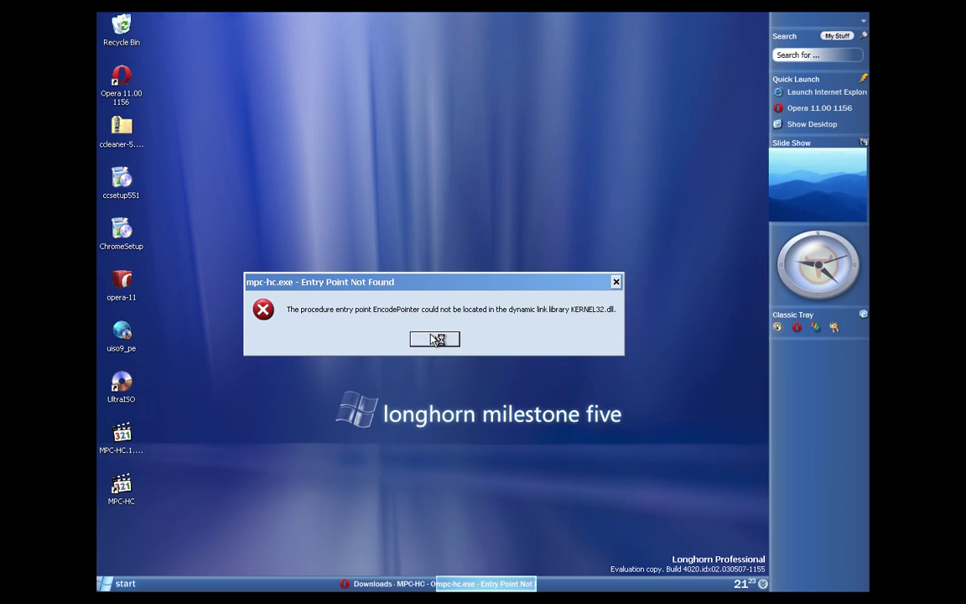
pyautogui.click(433, 335)
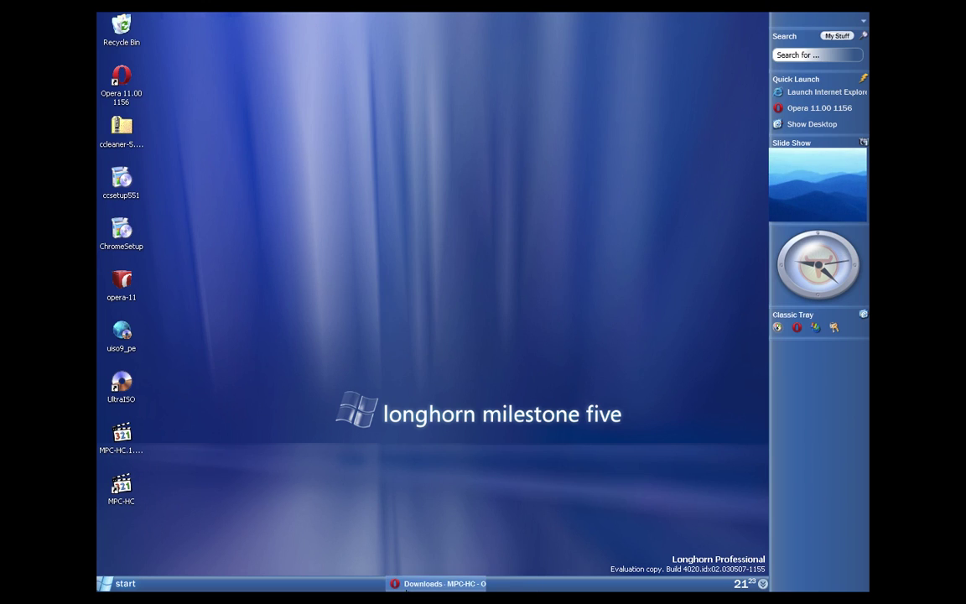
# Restore Opera, search Google for 'vlc', and open the VLC for Windows page
pyautogui.click(471, 584)
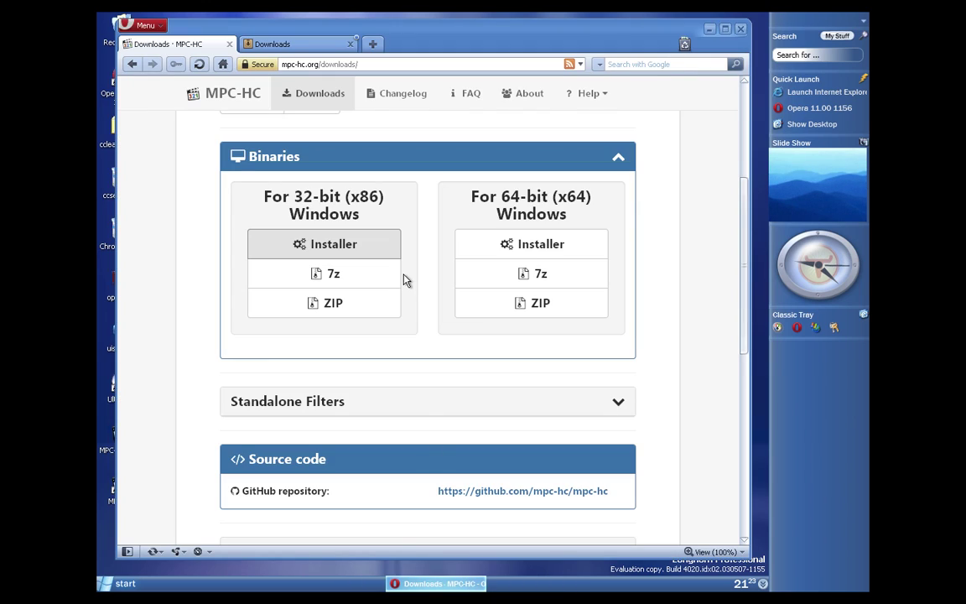
pyautogui.click(342, 64)
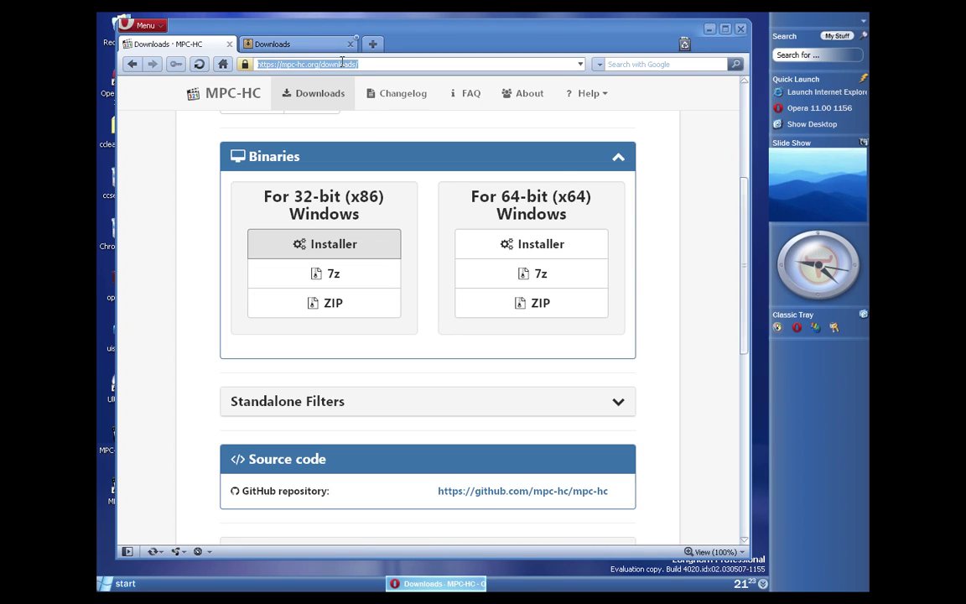
pyautogui.write('vlc')
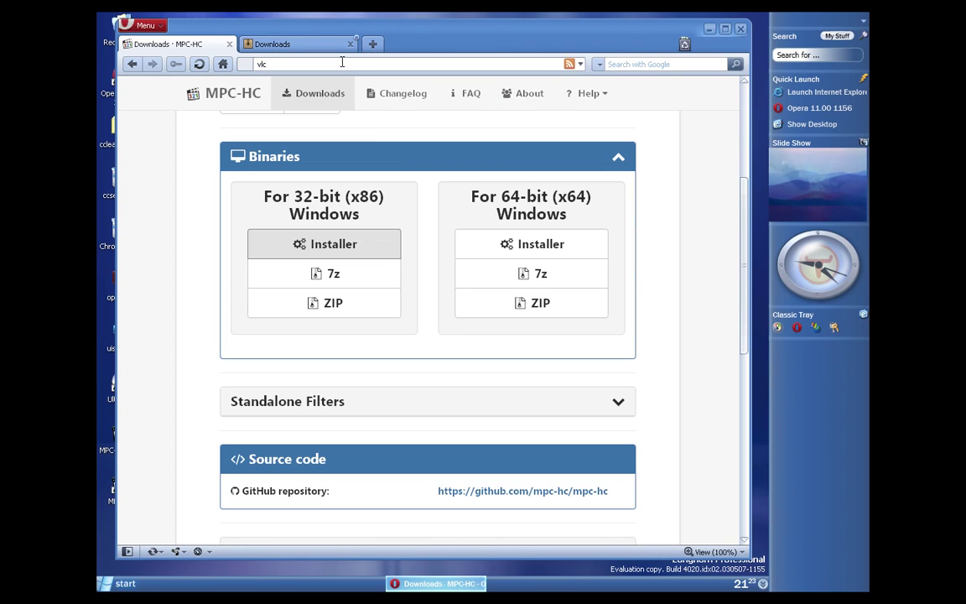
pyautogui.press('Return')
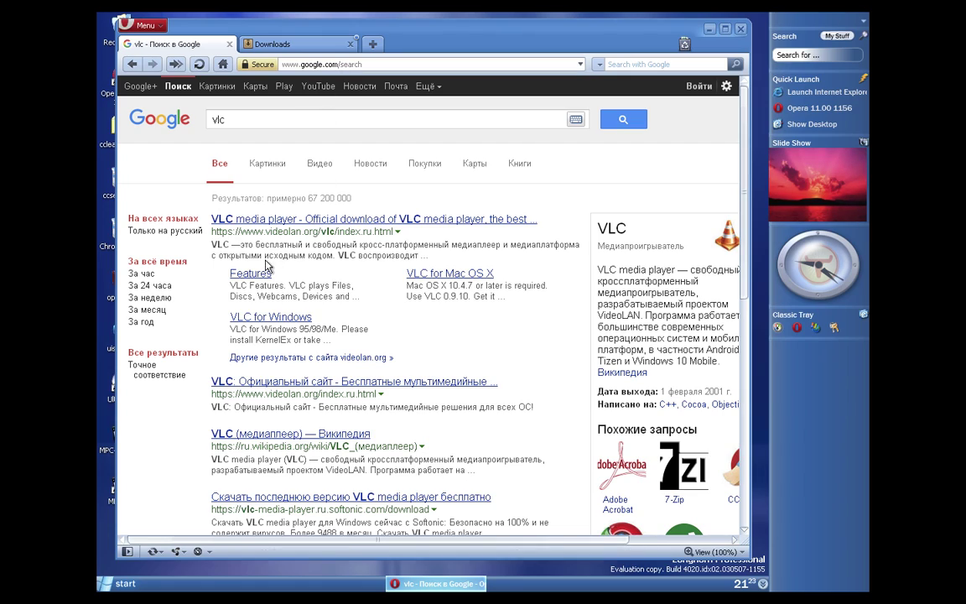
pyautogui.click(270, 322)
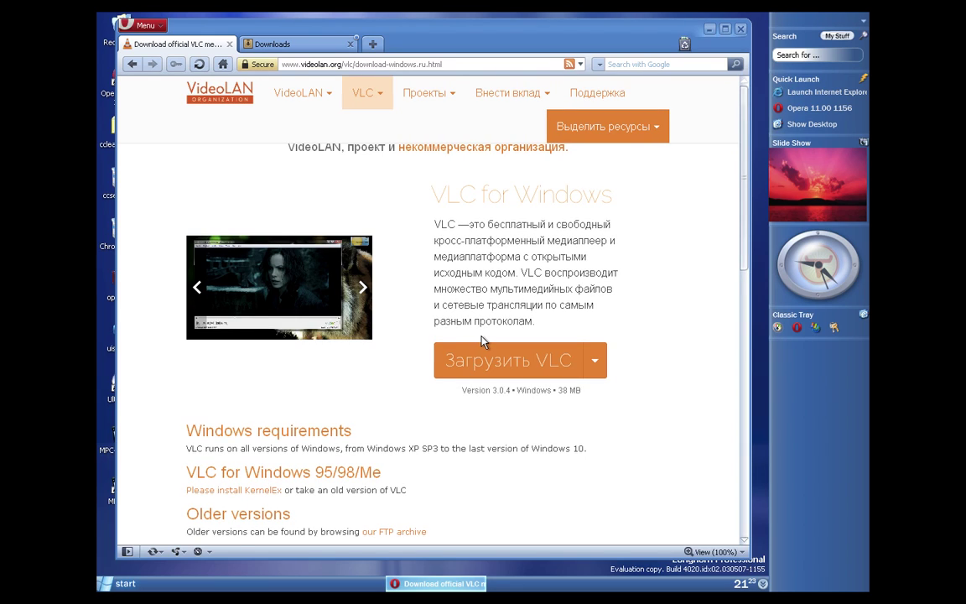
# Download and save the vlc-3.0.4-win32.exe installer to the desktop, then close Opera
pyautogui.click(510, 359)
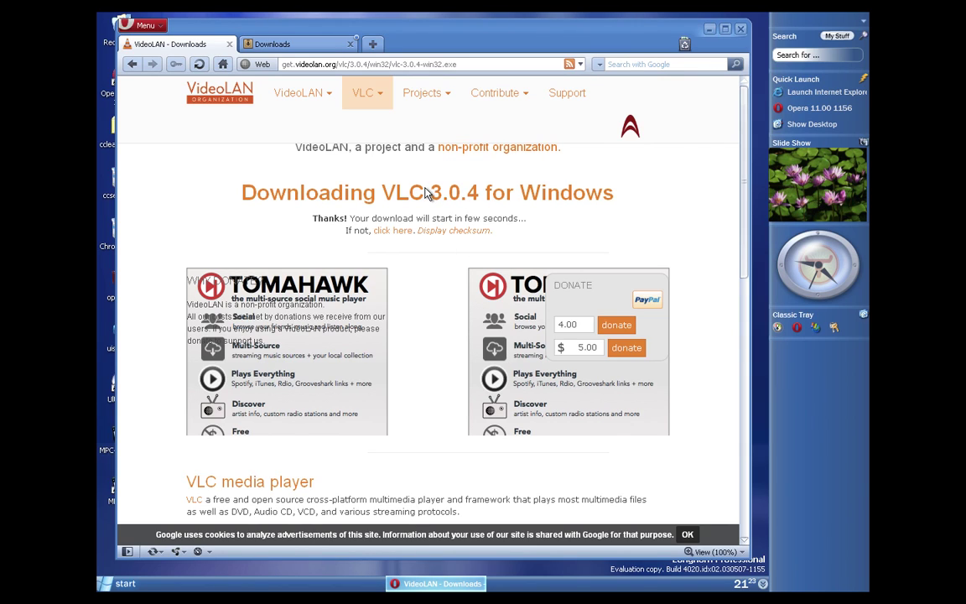
pyautogui.scroll(-3, 427, 191)
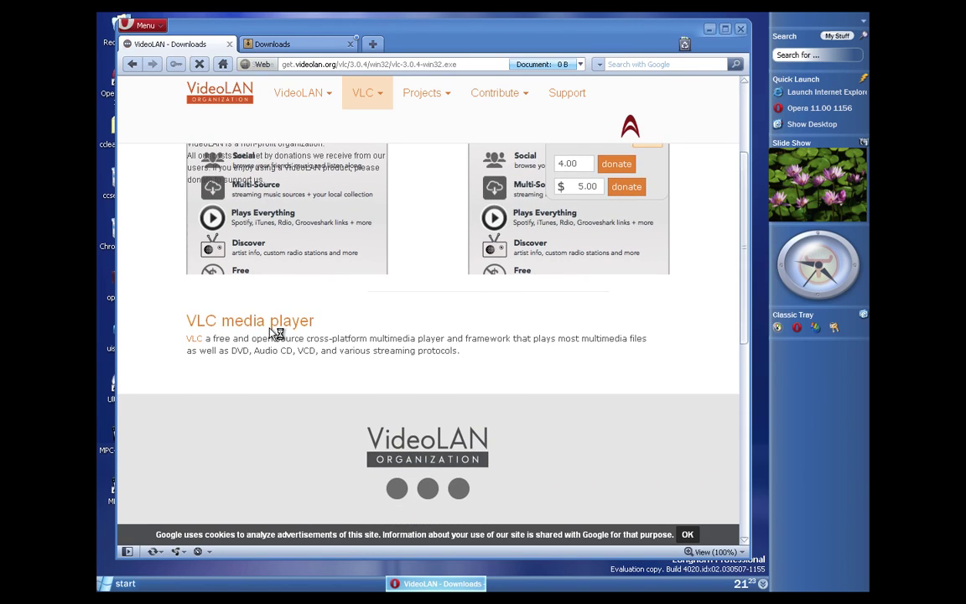
pyautogui.scroll(3, 401, 181)
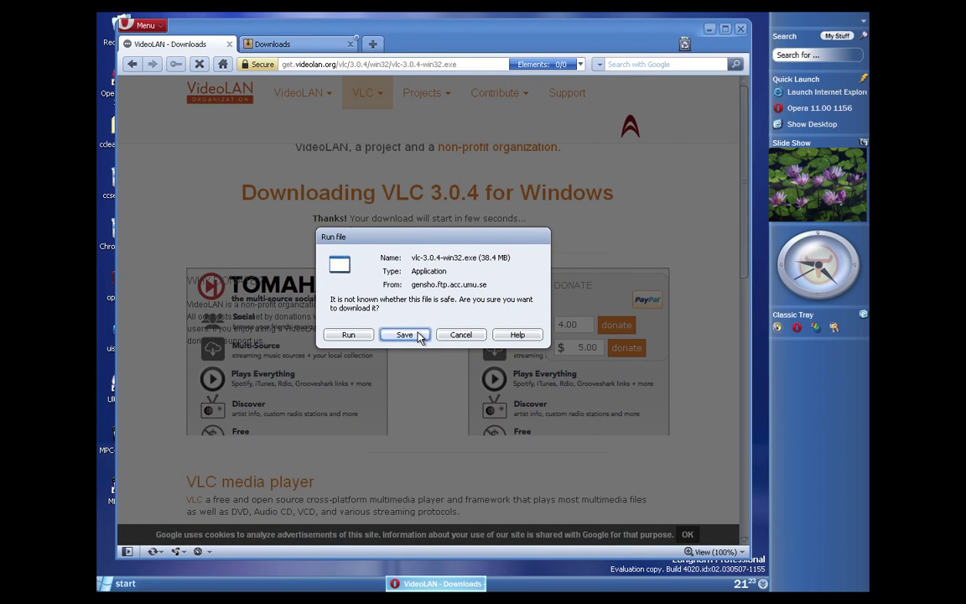
pyautogui.click(416, 336)
pyautogui.click(470, 267)
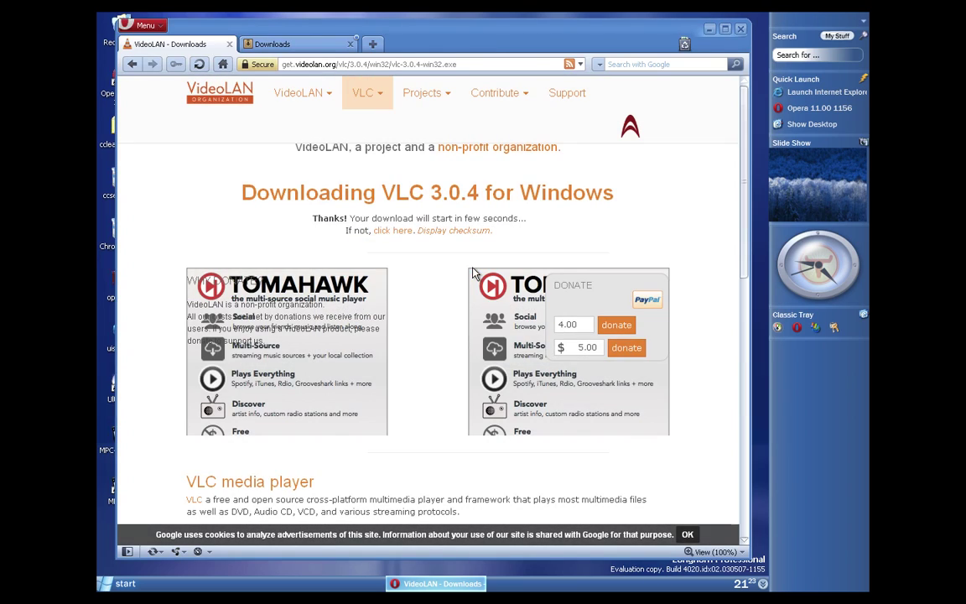
pyautogui.click(304, 48)
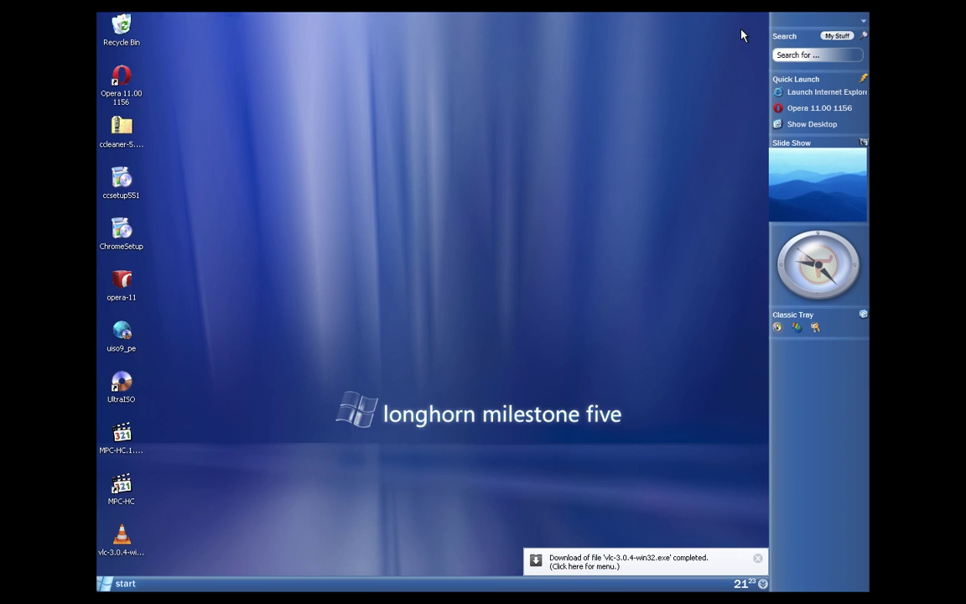
pyautogui.click(741, 29)
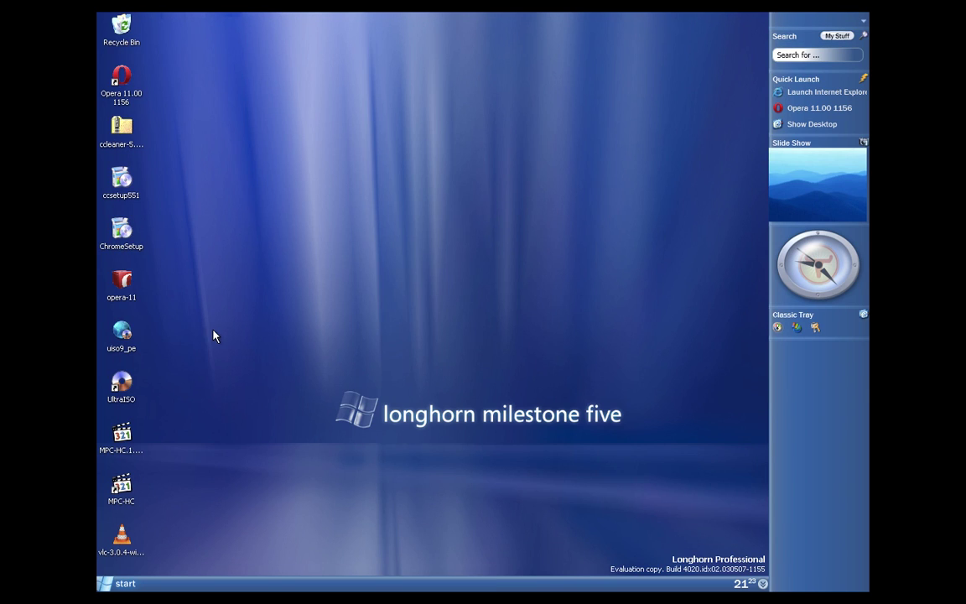
# Install VLC media player with the default language, licence, components and location, then finish setup
pyautogui.click(118, 538)
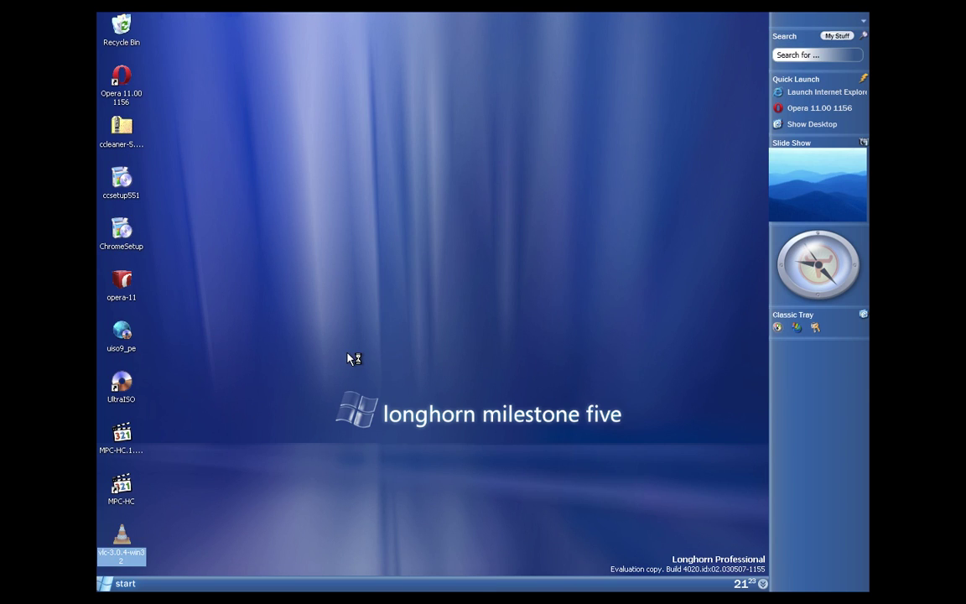
pyautogui.click(436, 332)
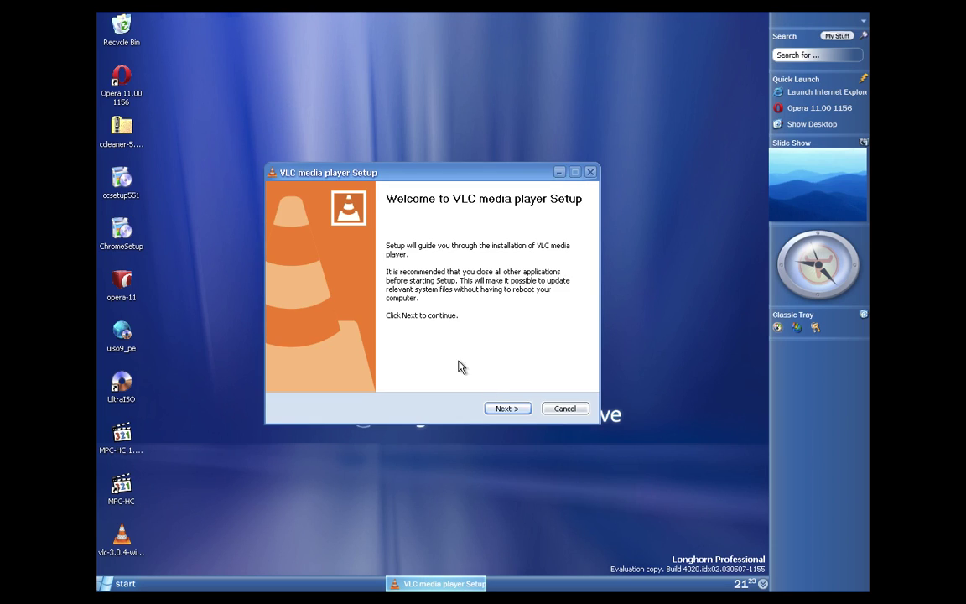
pyautogui.click(507, 409)
pyautogui.click(510, 408)
pyautogui.click(512, 408)
pyautogui.click(511, 409)
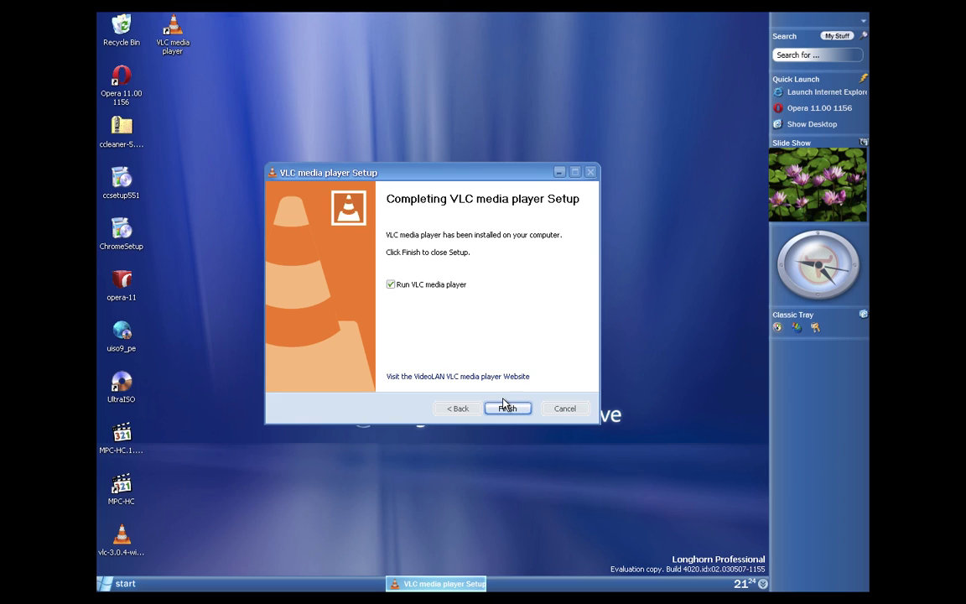
pyautogui.click(507, 408)
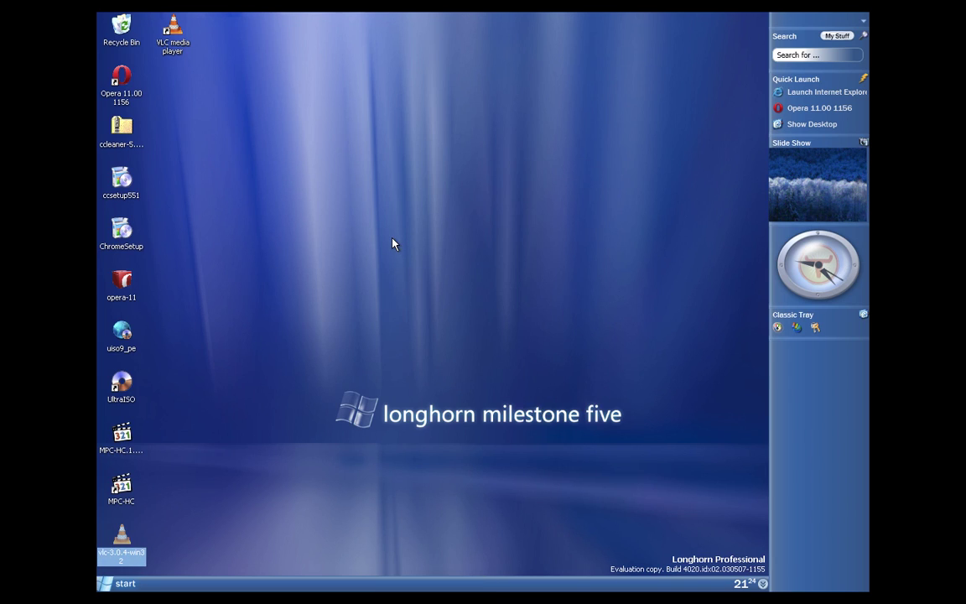
pyautogui.click(345, 191)
# Launch VLC and accept its privacy and network access policy, cancelling the open-media picker
pyautogui.doubleClick(178, 49)
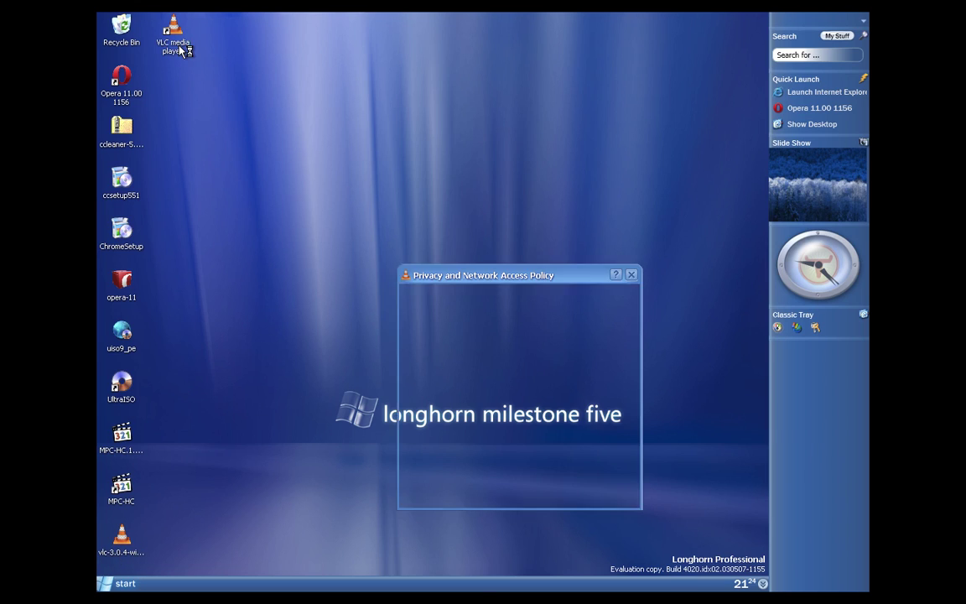
pyautogui.click(607, 493)
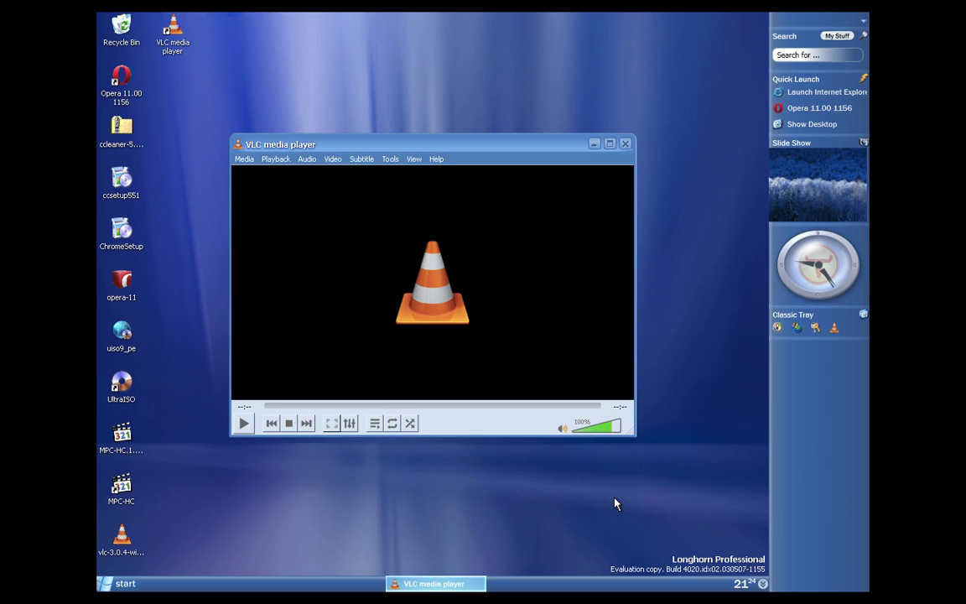
pyautogui.moveTo(449, 149); pyautogui.dragTo(481, 156)
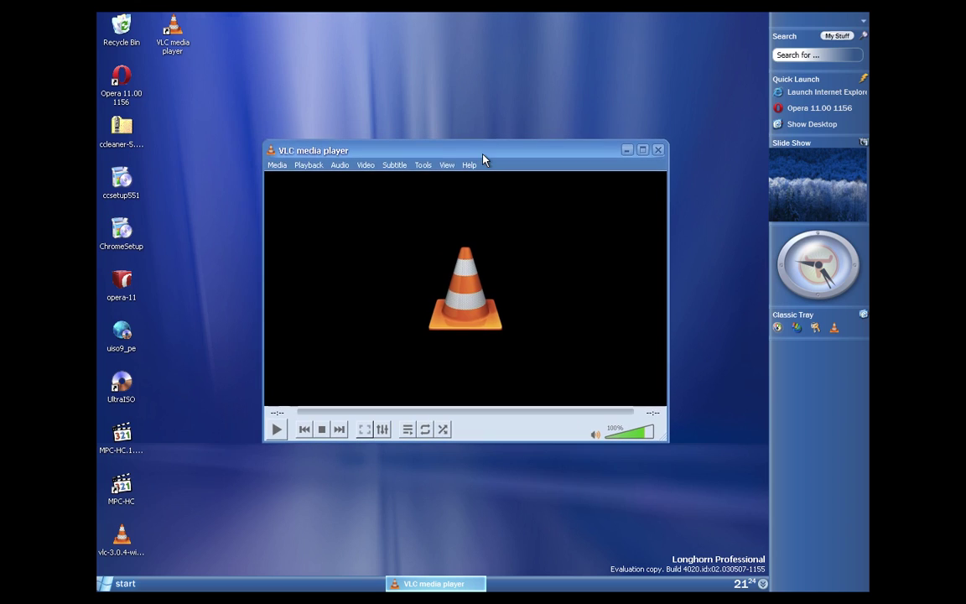
pyautogui.click(278, 165)
pyautogui.click(300, 180)
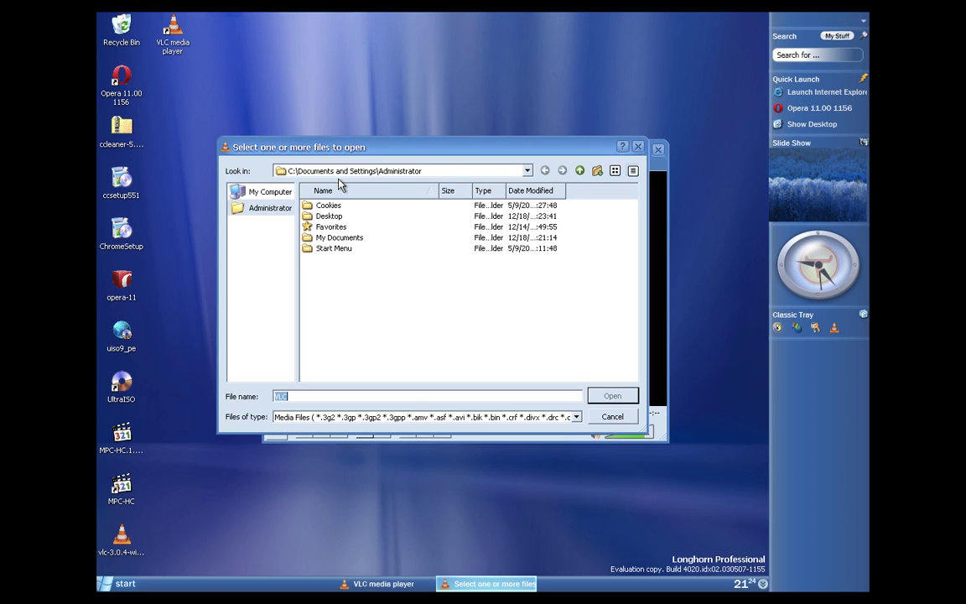
pyautogui.click(637, 147)
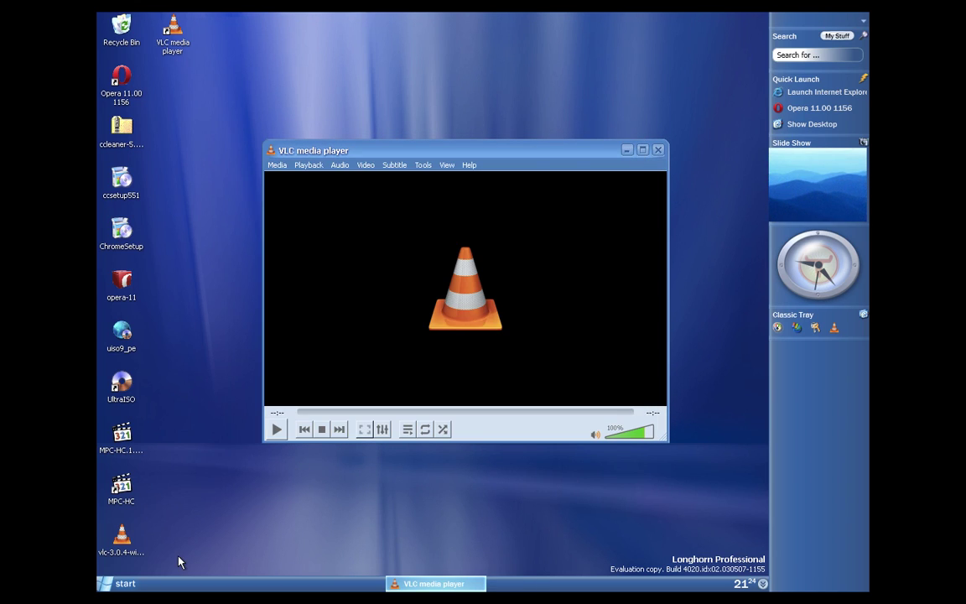
# Browse My Computer > Local Disk > WINDOWS and show the folder's hidden contents
pyautogui.click(117, 583)
pyautogui.click(552, 188)
pyautogui.click(118, 583)
pyautogui.click(317, 399)
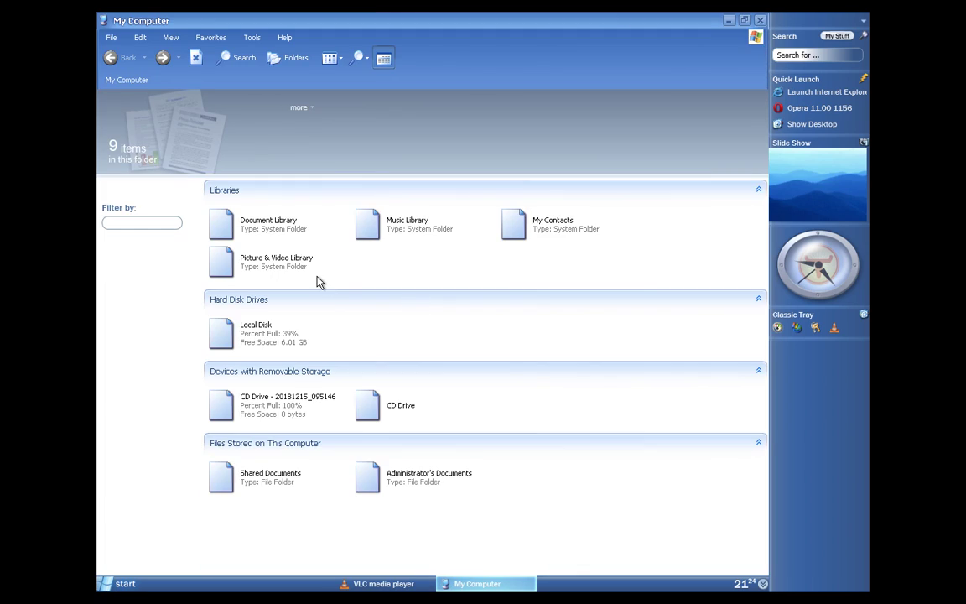
pyautogui.doubleClick(279, 332)
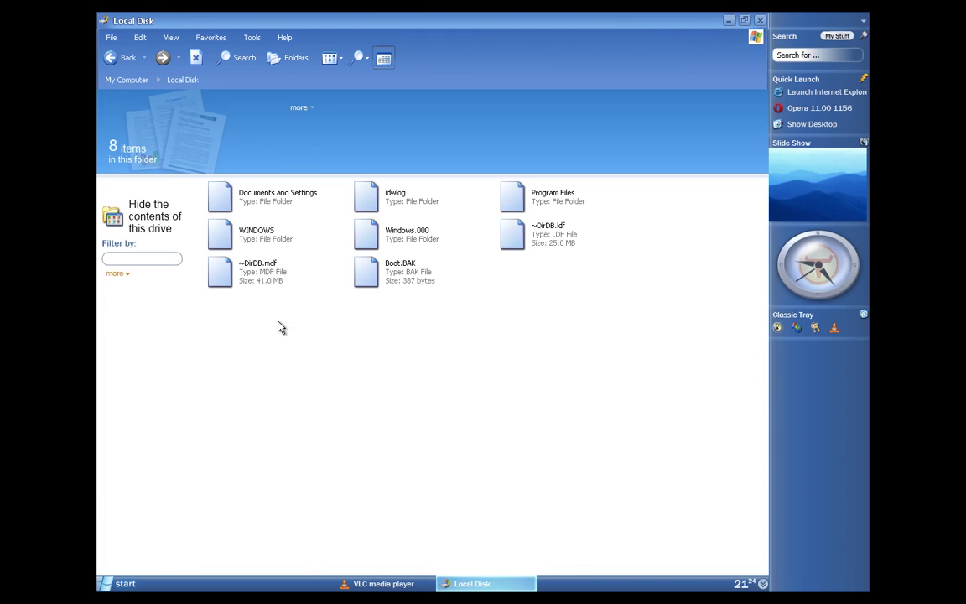
pyautogui.doubleClick(267, 233)
pyautogui.click(145, 214)
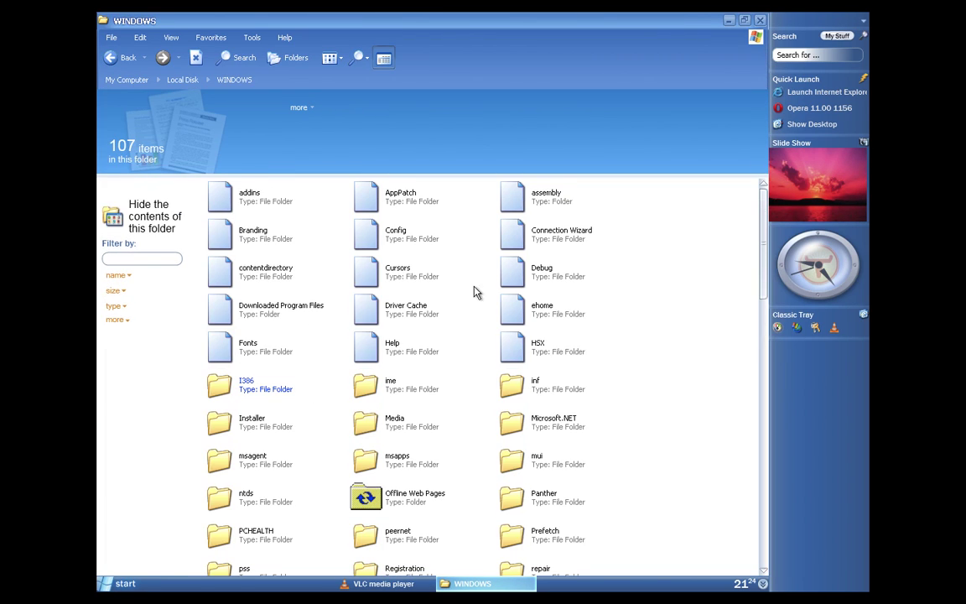
pyautogui.moveTo(765, 239)
pyautogui.mouseDown()
pyautogui.moveTo(759, 358)
pyautogui.moveTo(767, 323)
pyautogui.moveTo(744, 501)
pyautogui.moveTo(776, 373)
pyautogui.mouseUp()
# Play clock.avi in VLC, then close the player and the WINDOWS folder window
pyautogui.doubleClick(369, 312)
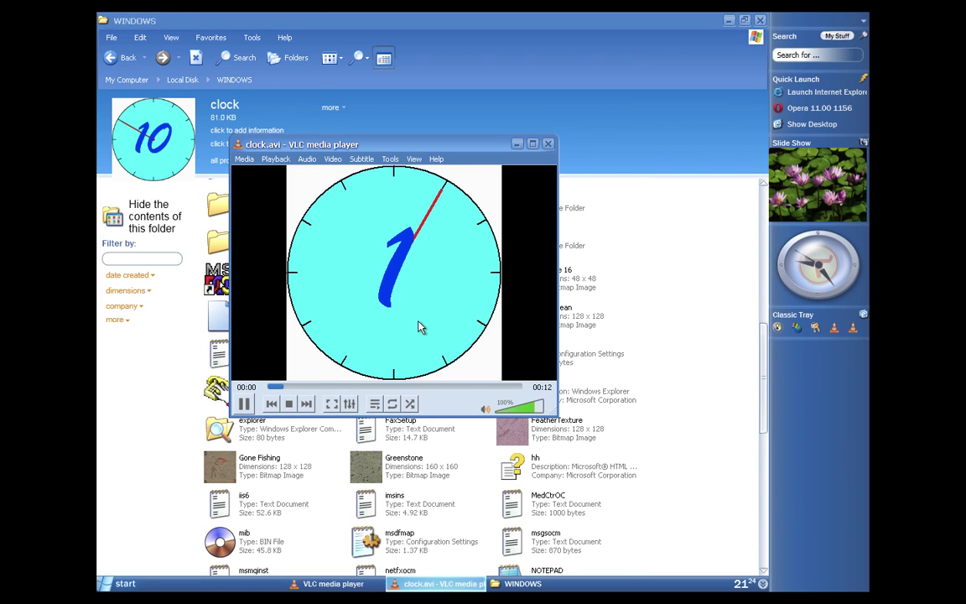
pyautogui.click(548, 144)
pyautogui.click(757, 17)
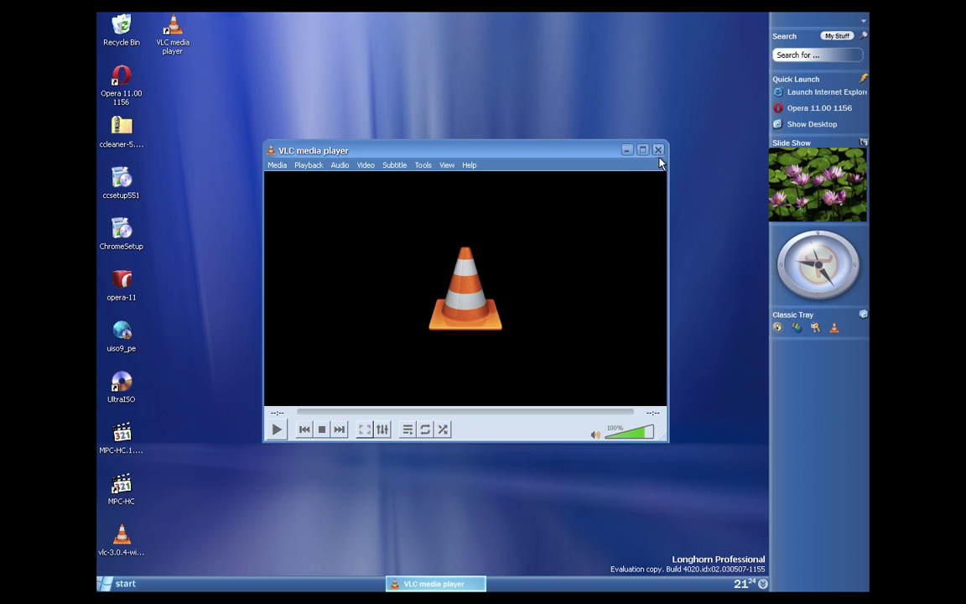
pyautogui.click(659, 151)
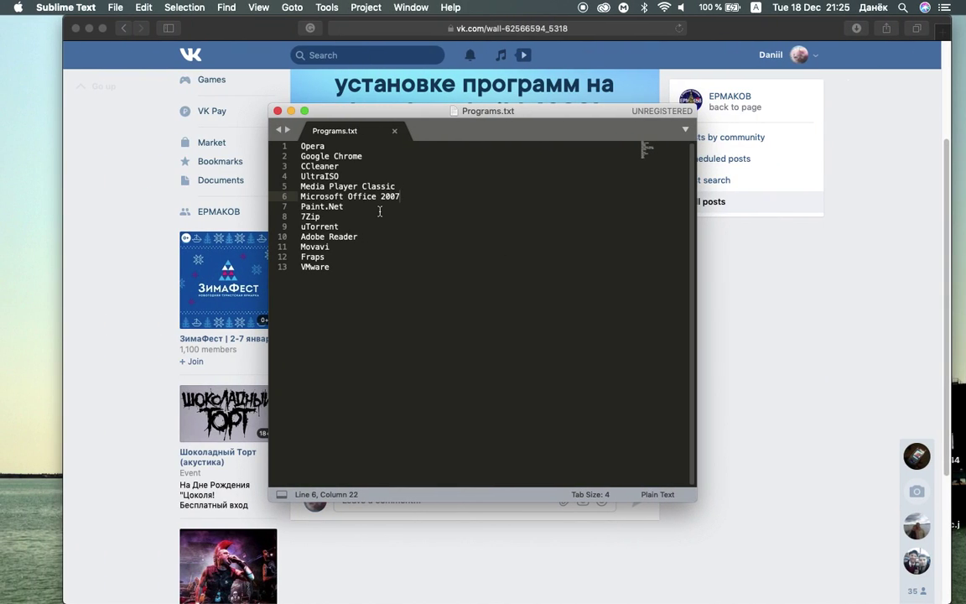
pyautogui.click(831, 313)
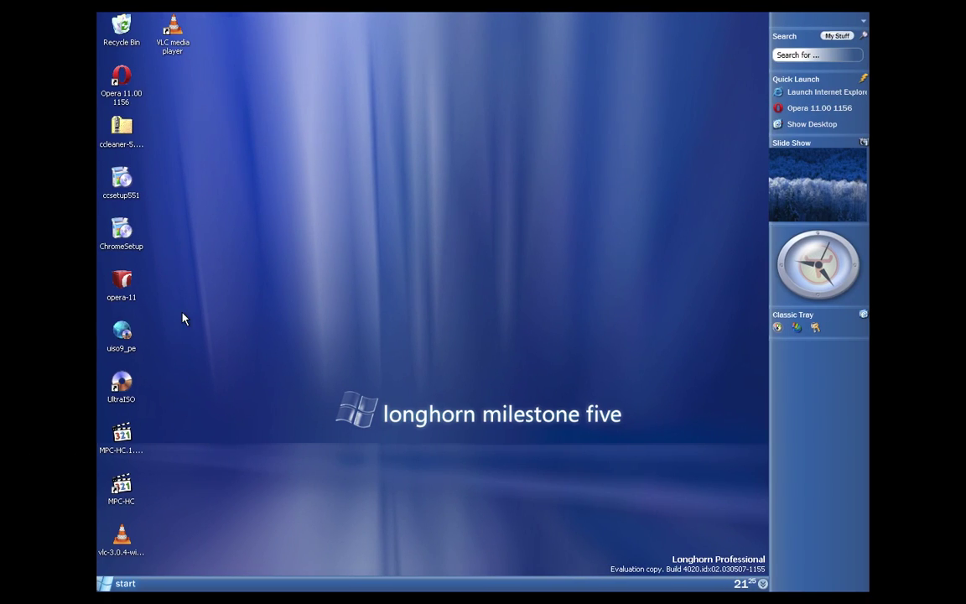
# Reopen Opera on the VideoLAN page, close Downloads, and cancel the repeated VLC download
pyautogui.doubleClick(129, 94)
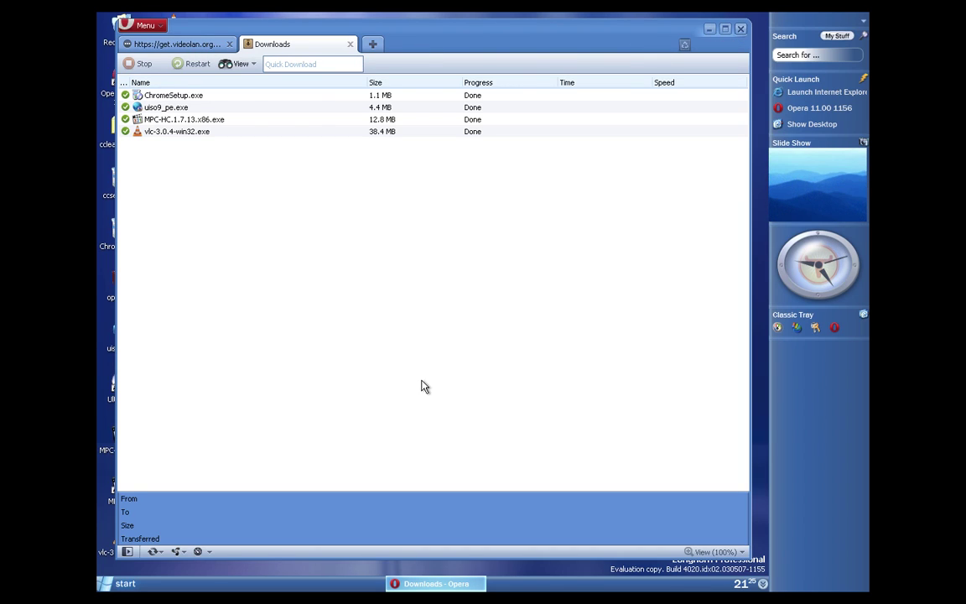
pyautogui.click(199, 44)
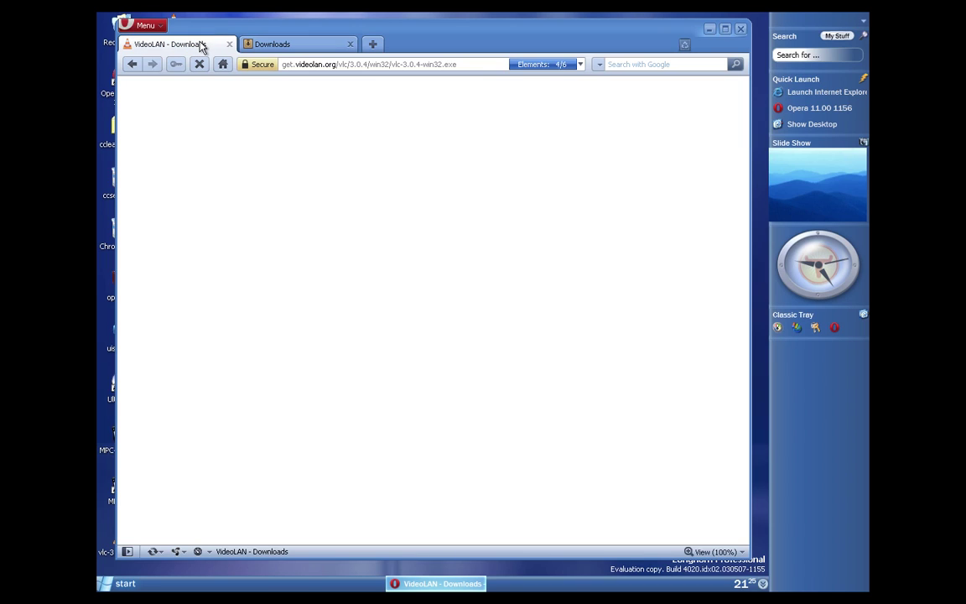
pyautogui.click(350, 45)
pyautogui.click(350, 64)
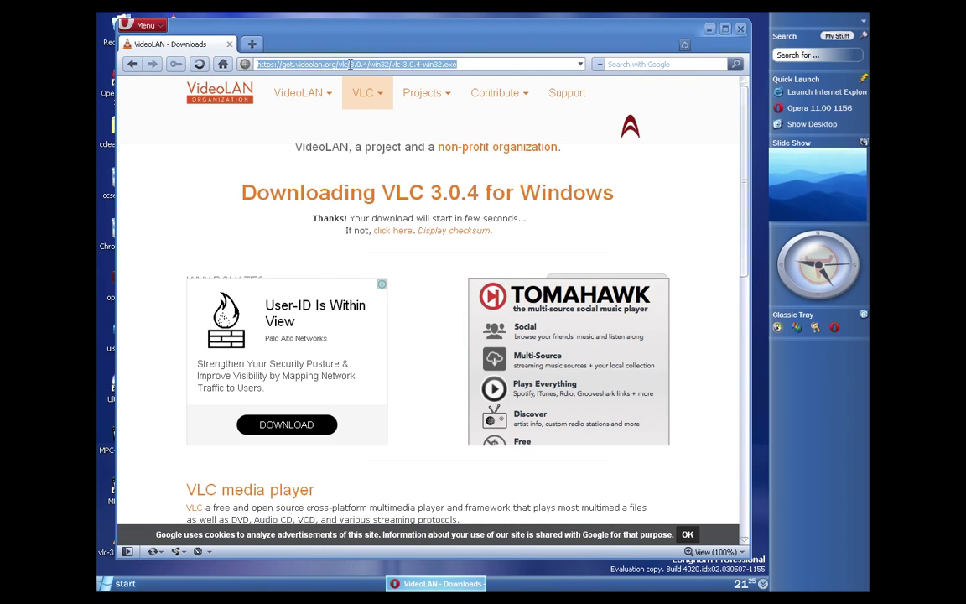
pyautogui.write('off')
pyautogui.press('BackSpace')
pyautogui.press('BackSpace')
pyautogui.press('BackSpace')
pyautogui.write('utorr')
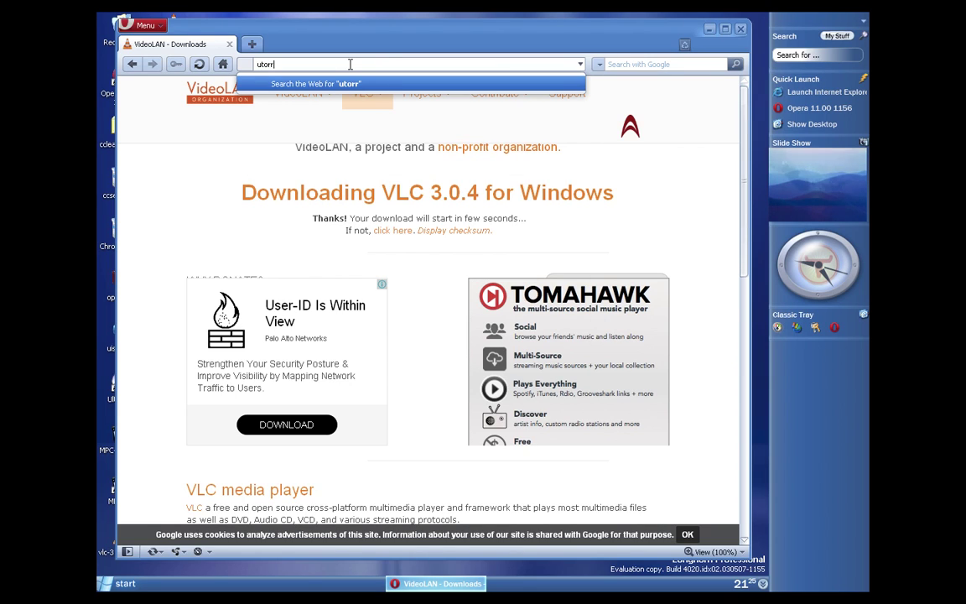
pyautogui.write('ent windows')
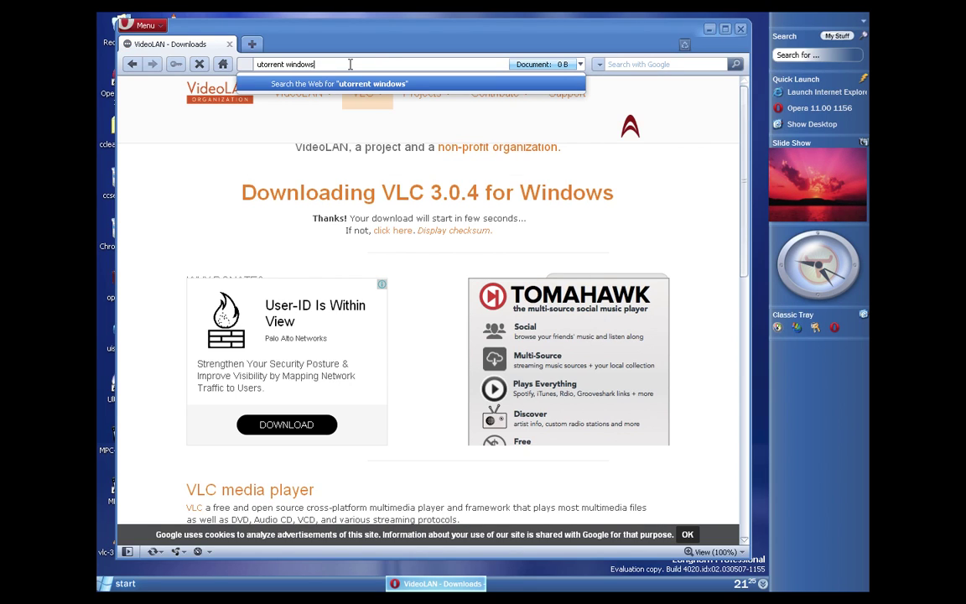
pyautogui.write(' x')
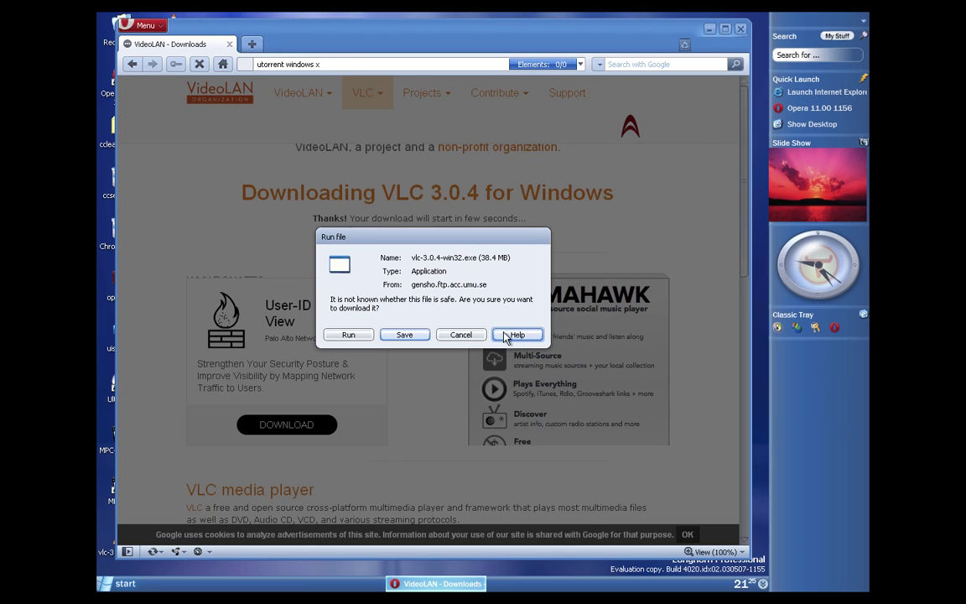
pyautogui.click(461, 335)
# Search the web for 'utorrent windows xp' from the address bar
pyautogui.click(340, 65)
pyautogui.click(340, 65)
pyautogui.click(339, 65)
pyautogui.write('p')
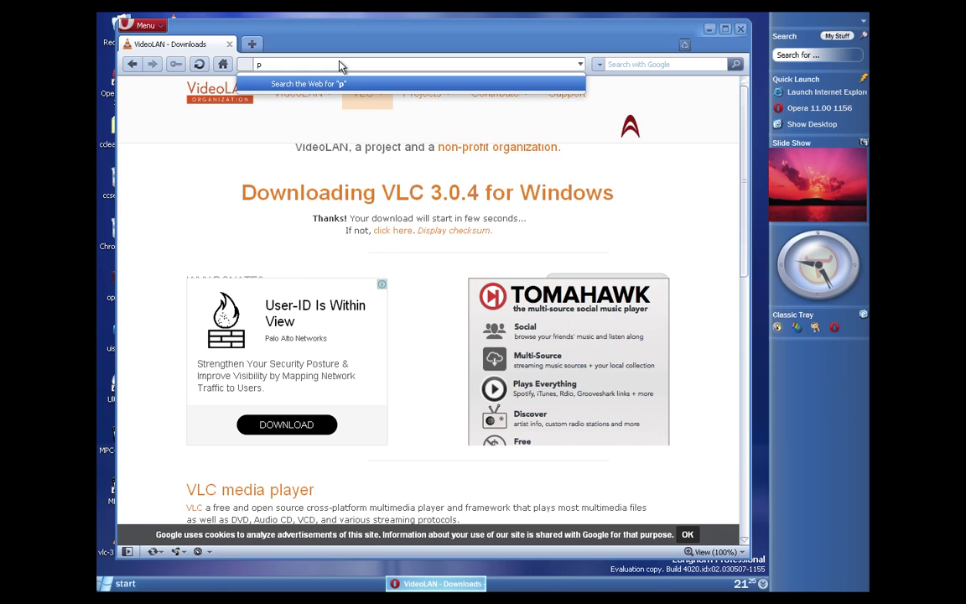
pyautogui.press('BackSpace')
pyautogui.write('utor')
pyautogui.write('rent windows xp')
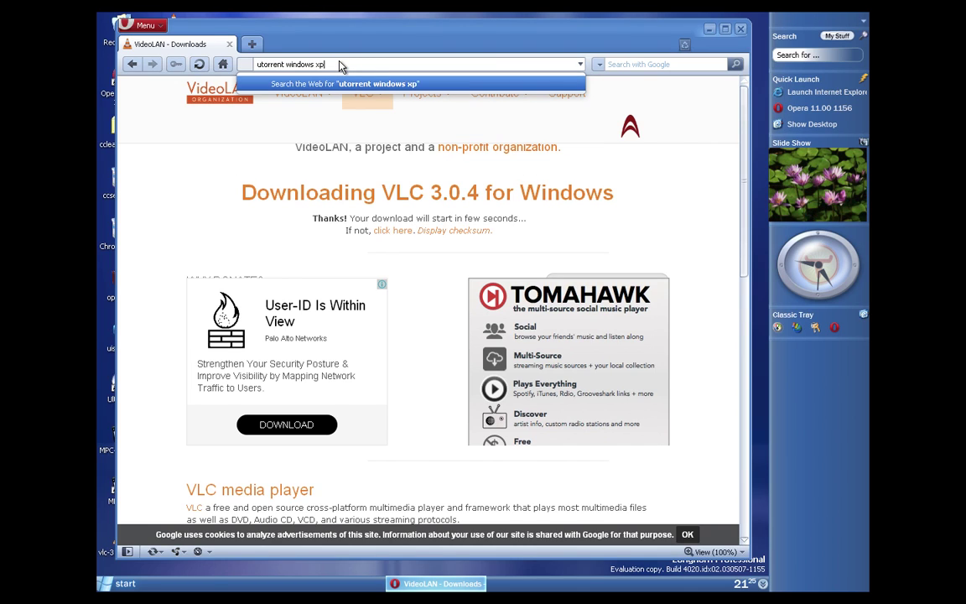
pyautogui.press('Return')
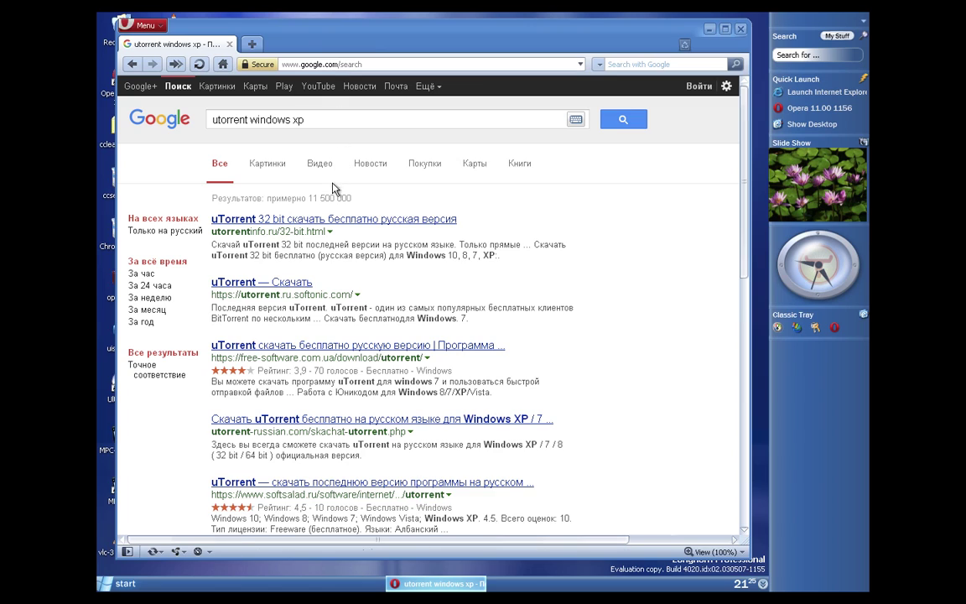
# Save the 2.8 MB InstallPack uTorrent installer from the uTorrent 32 bit page, then minimise Opera
pyautogui.click(333, 220)
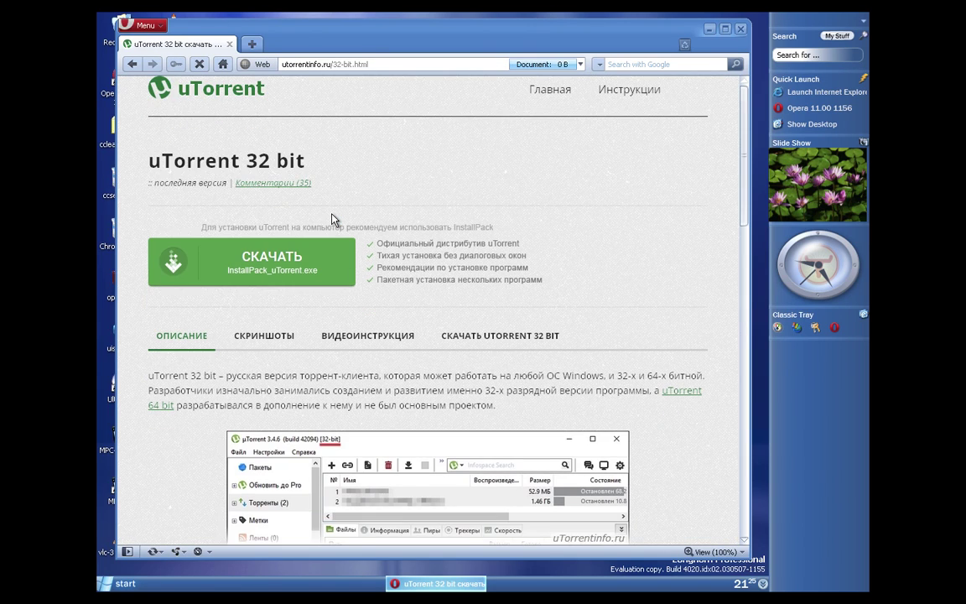
pyautogui.click(299, 279)
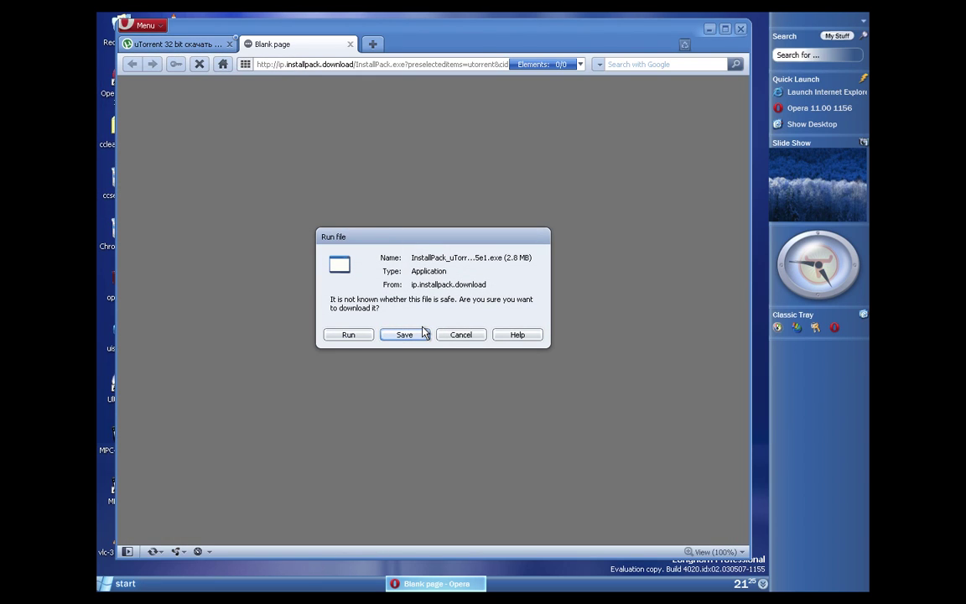
pyautogui.click(404, 335)
pyautogui.click(419, 256)
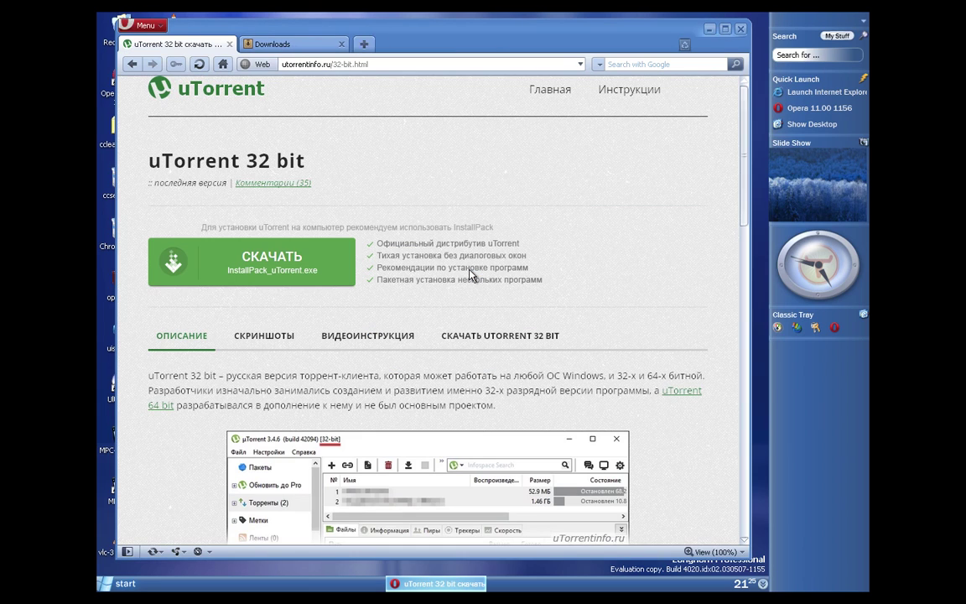
pyautogui.click(295, 45)
pyautogui.click(709, 30)
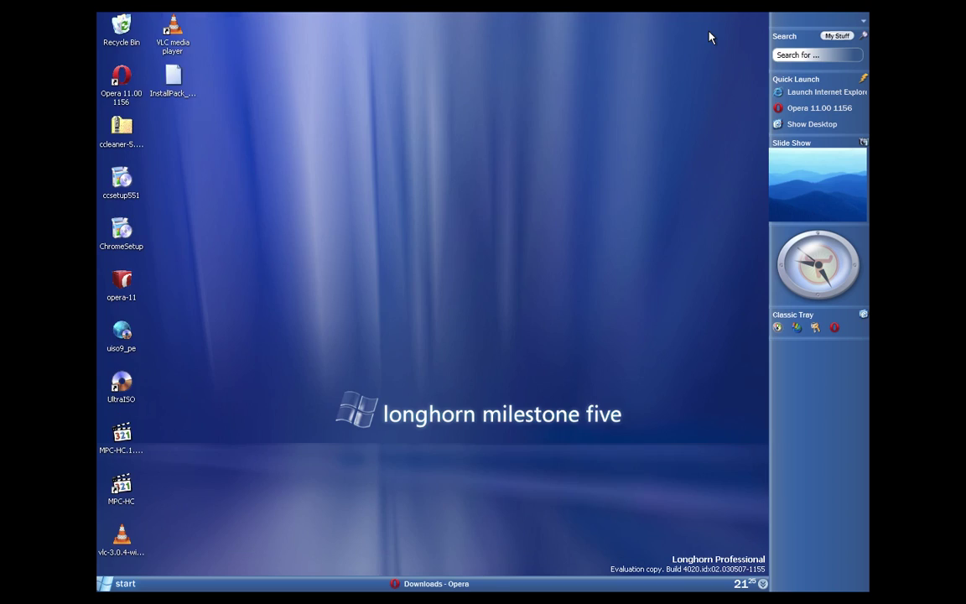
# Run InstallPack, then reset the VM after the STOP c000021a crash and boot Longhorn
pyautogui.doubleClick(162, 81)
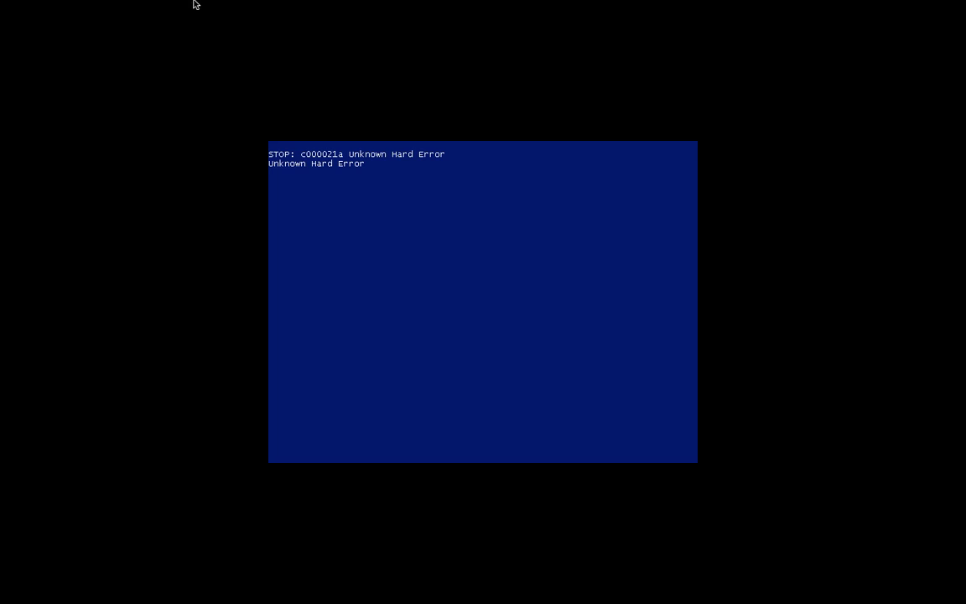
pyautogui.moveTo(224, 5)
pyautogui.click(132, 6)
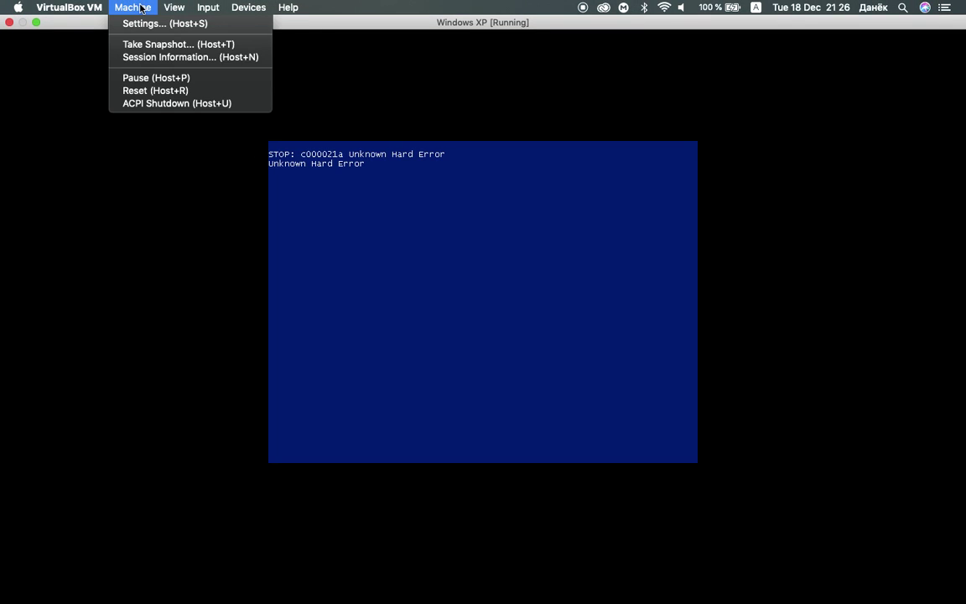
pyautogui.click(173, 91)
pyautogui.click(511, 120)
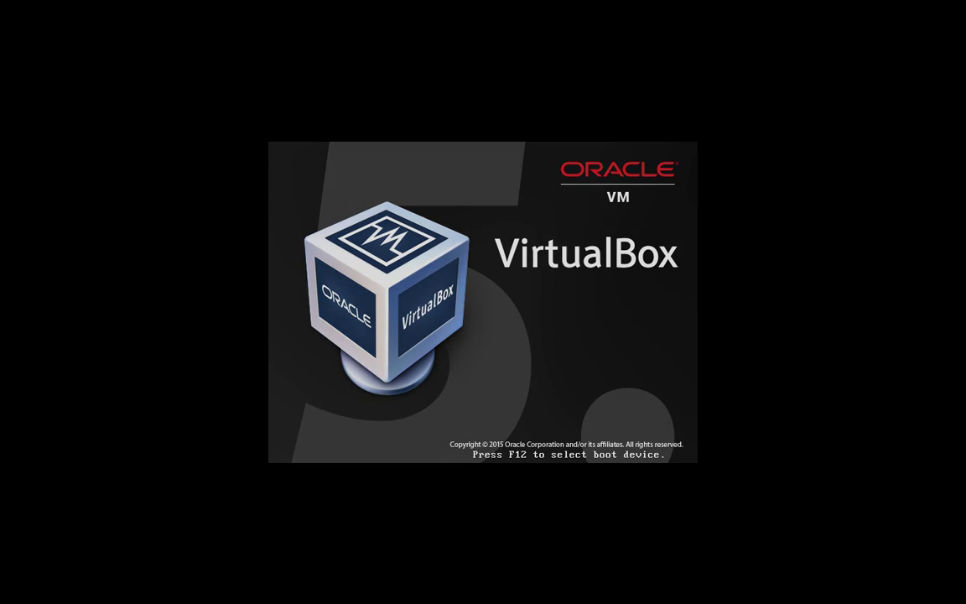
pyautogui.press('Return')
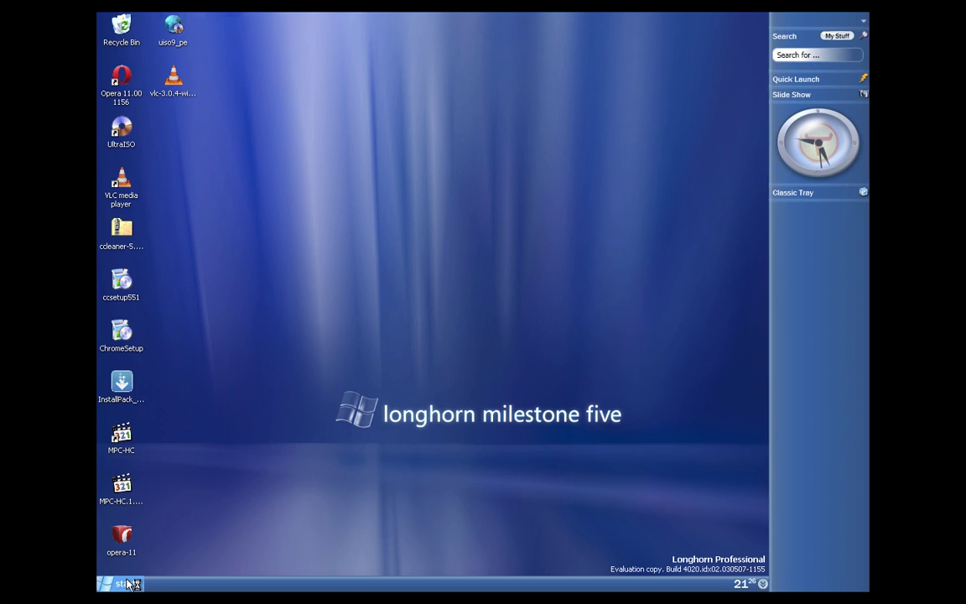
# Launch Opera from the programs list and open a browser window from its Welcome dialog
pyautogui.click(127, 582)
pyautogui.click(178, 295)
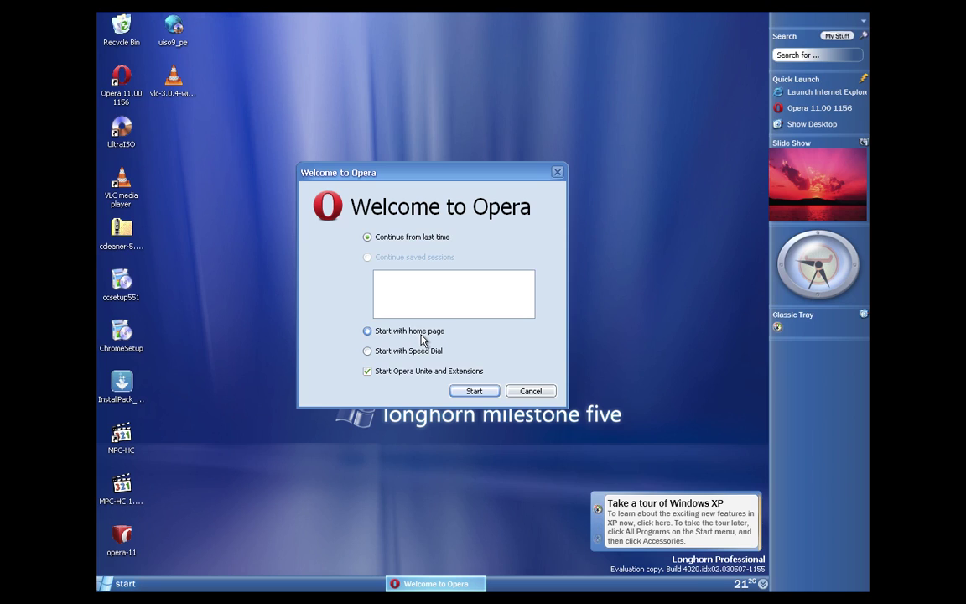
pyautogui.click(474, 391)
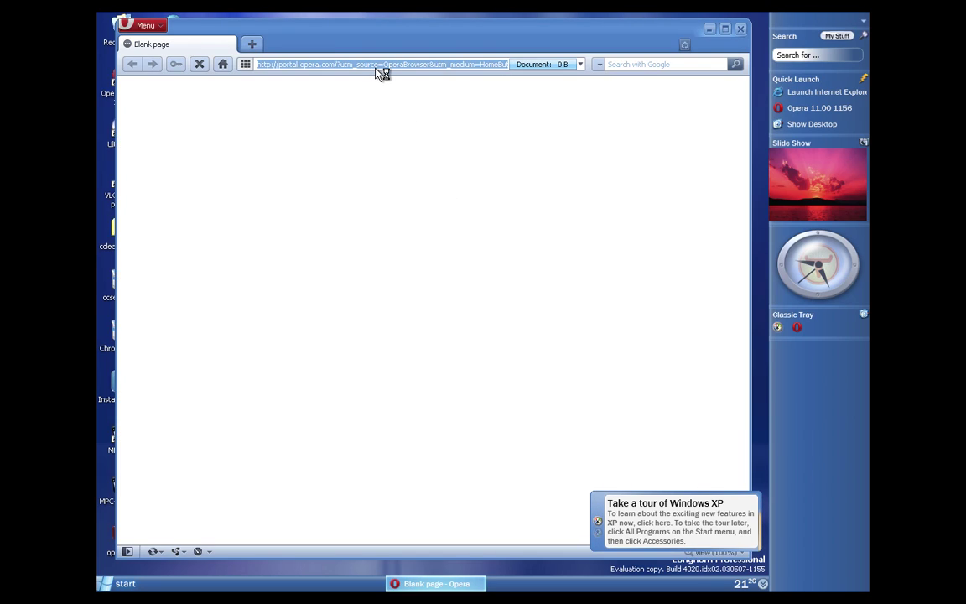
# Search Google for 'utorrent windows xp' and open the uptodown uTorrent 3.5.1 page
pyautogui.write('utorrent windows xp')
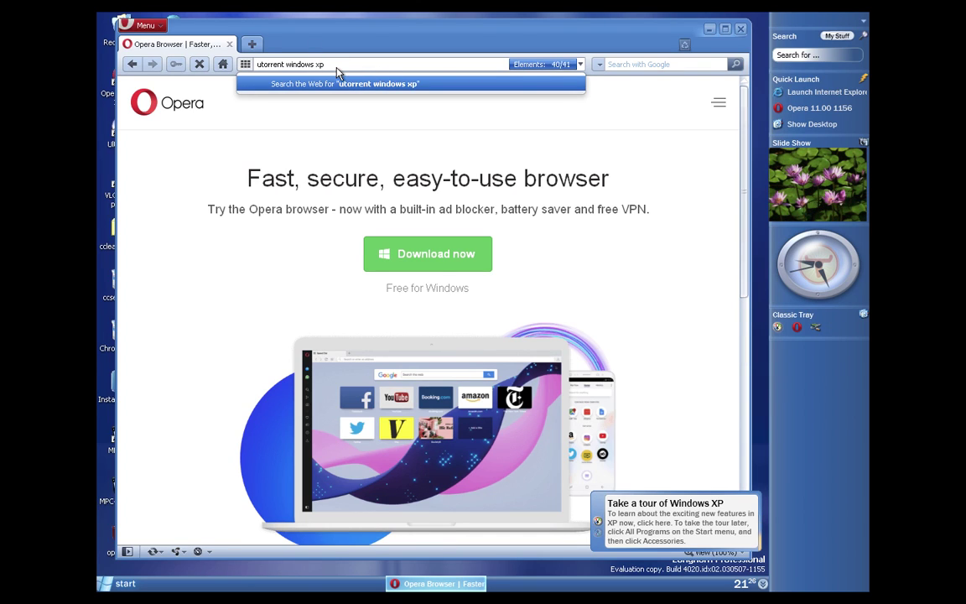
pyautogui.press('Return')
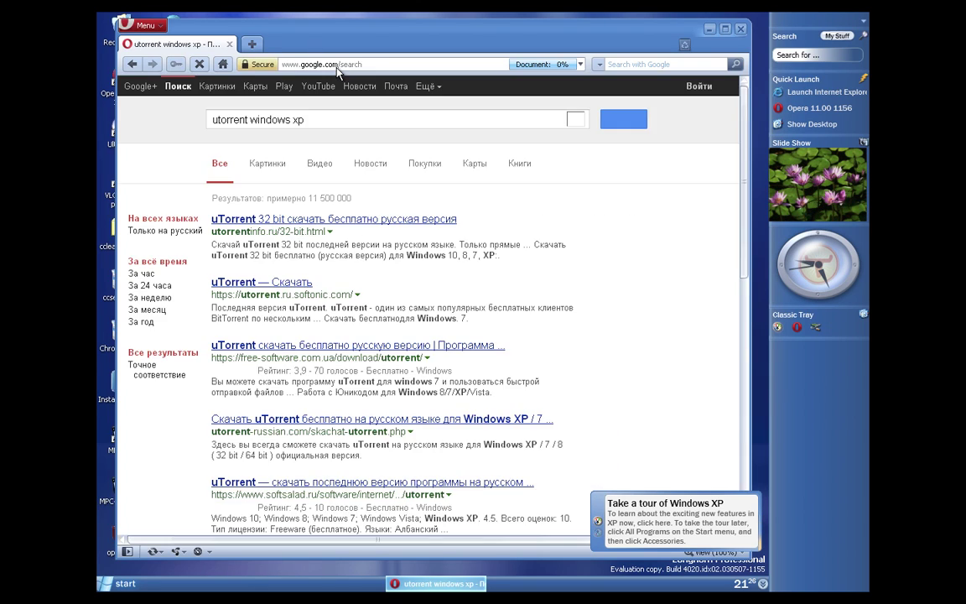
pyautogui.scroll(-5, 298, 247)
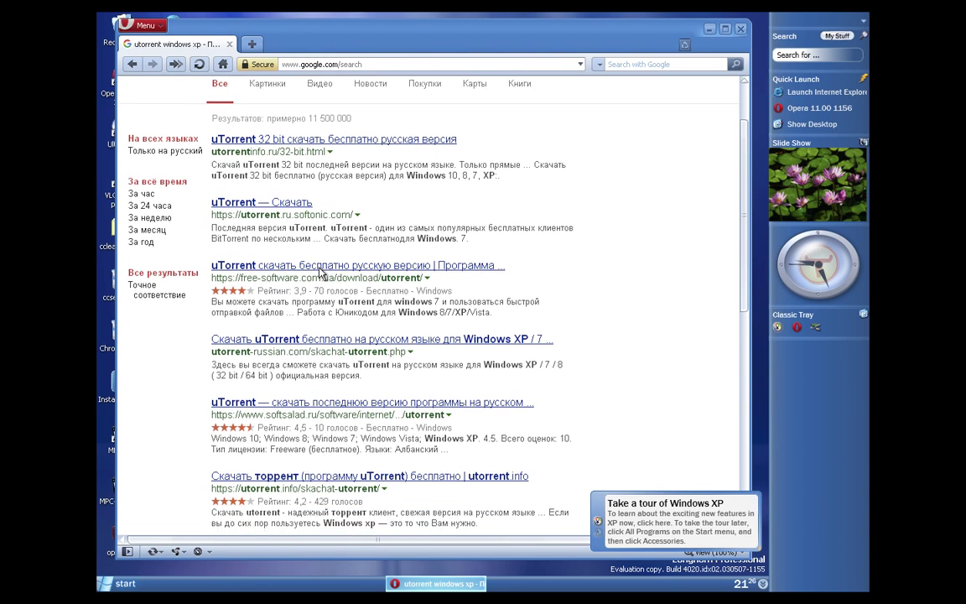
pyautogui.scroll(-5, 319, 273)
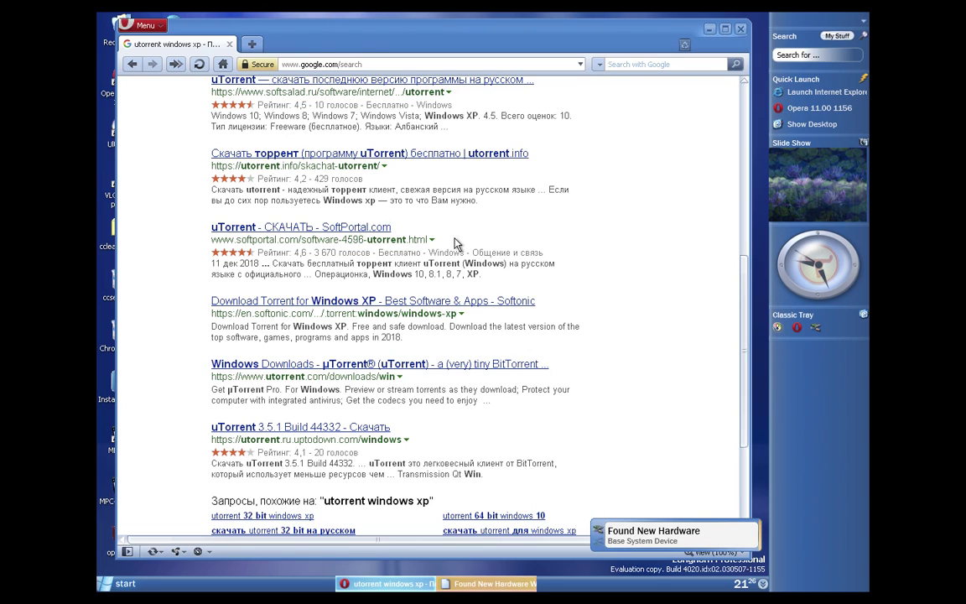
pyautogui.click(358, 429)
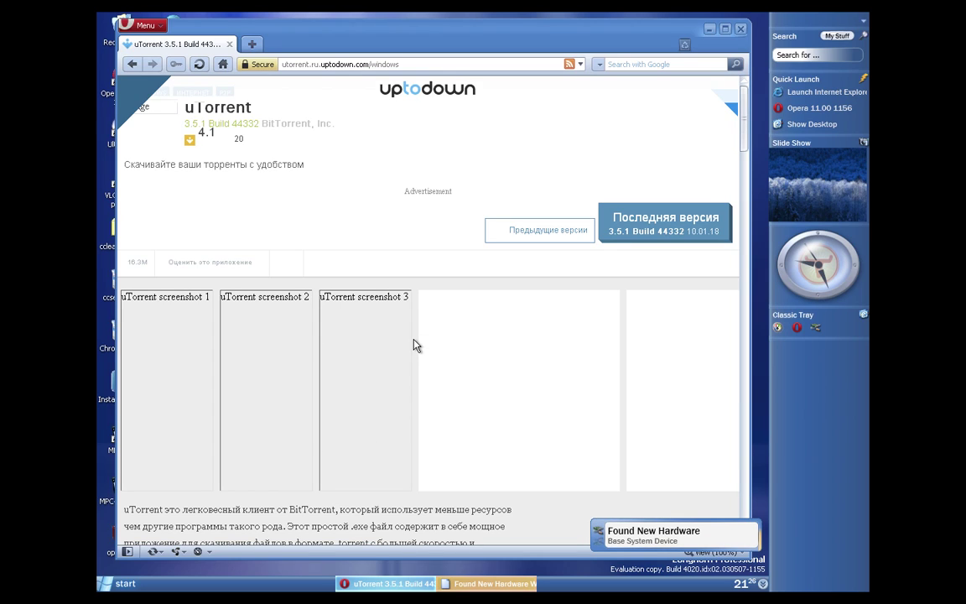
# Open the uTorrent 3.2 build 27850 page from the previous versions list on uptodown
pyautogui.scroll(-2, 414, 344)
pyautogui.click(554, 149)
pyautogui.scroll(-2, 468, 267)
pyautogui.scroll(-10, 468, 267)
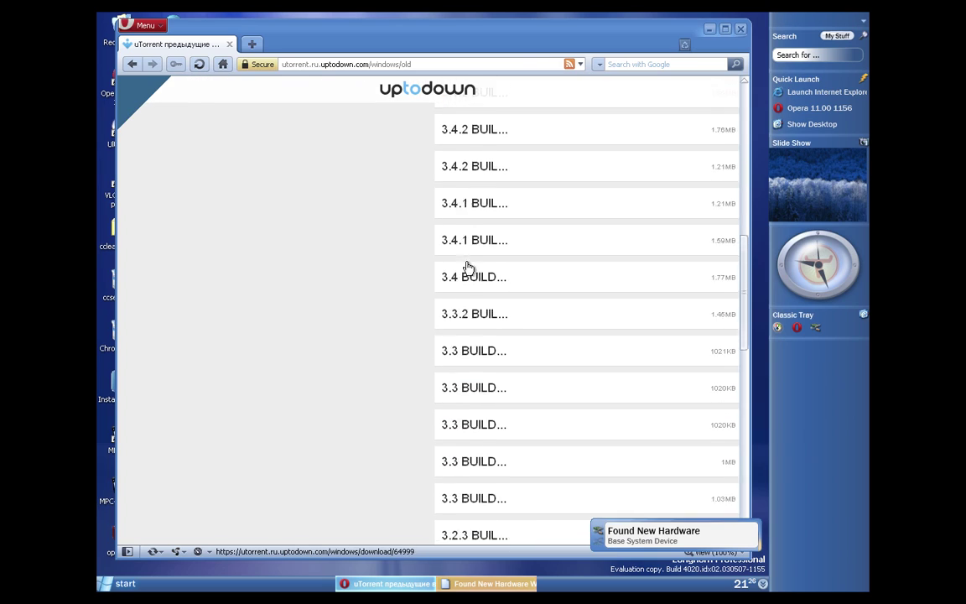
pyautogui.scroll(7, 468, 266)
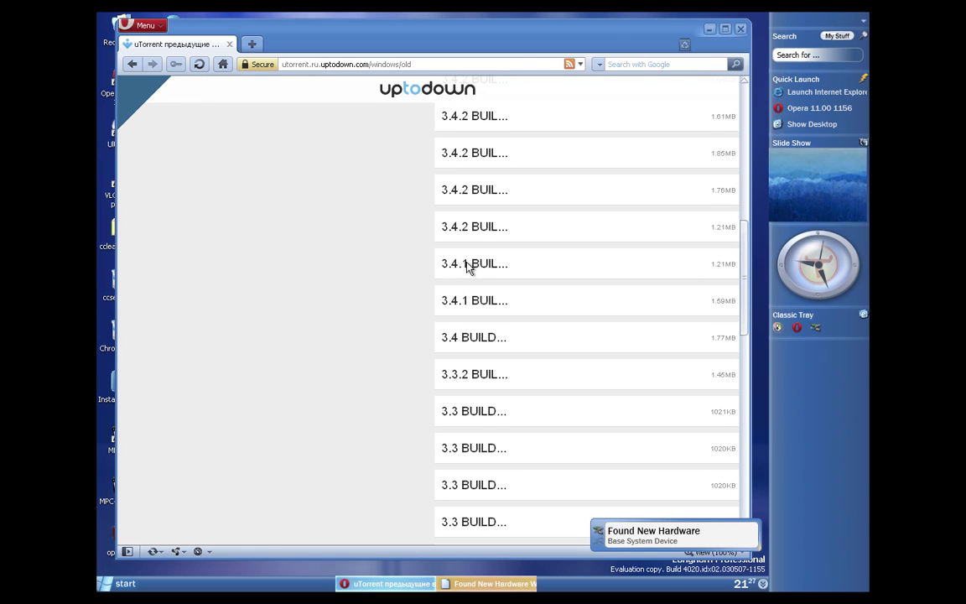
pyautogui.scroll(-4, 473, 294)
pyautogui.click(479, 507)
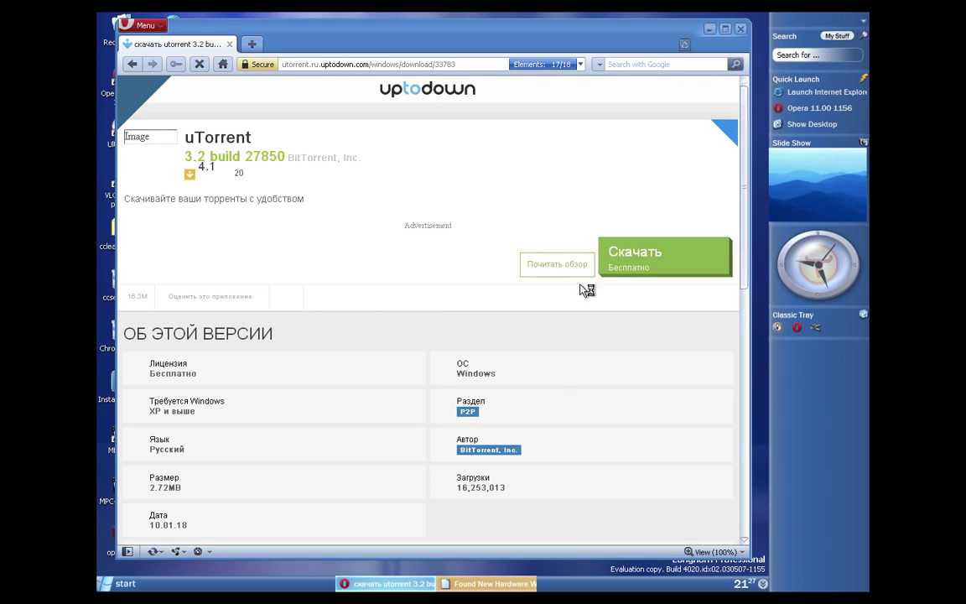
# Save the uTorrent 3.2 installer, then minimise Opera to the desktop
pyautogui.click(628, 257)
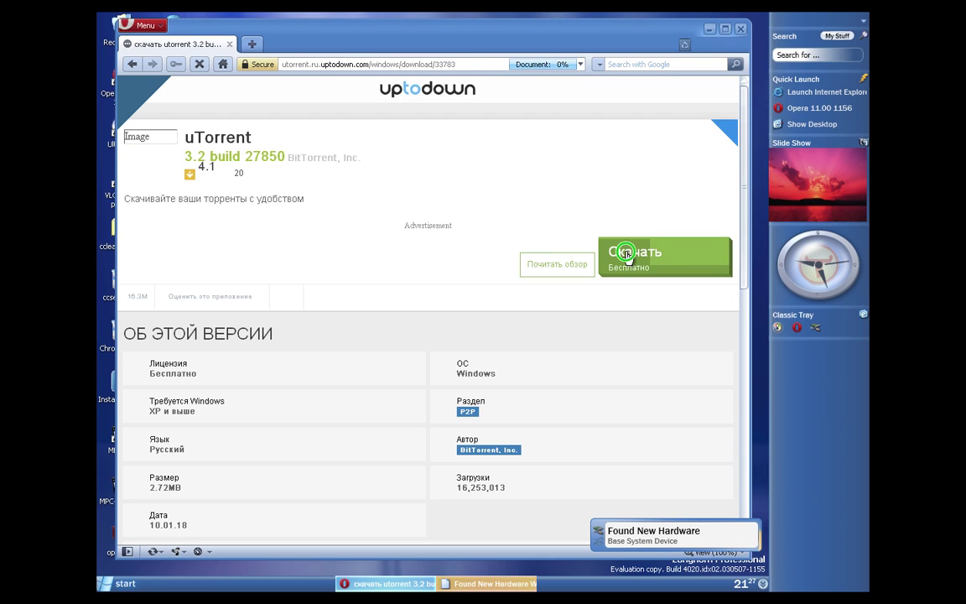
pyautogui.rightClick(627, 254)
pyautogui.click(523, 193)
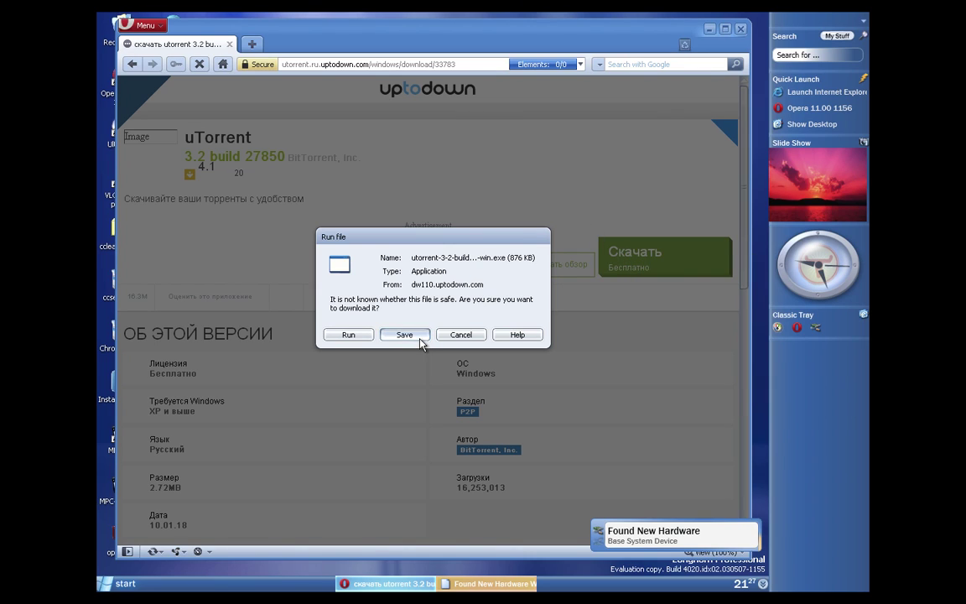
pyautogui.click(404, 334)
pyautogui.click(459, 265)
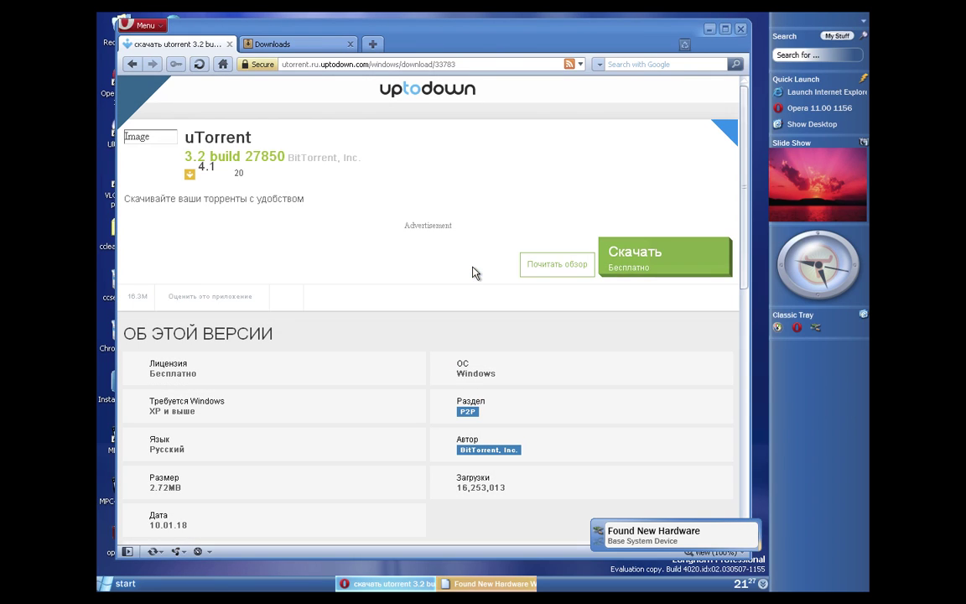
pyautogui.click(708, 29)
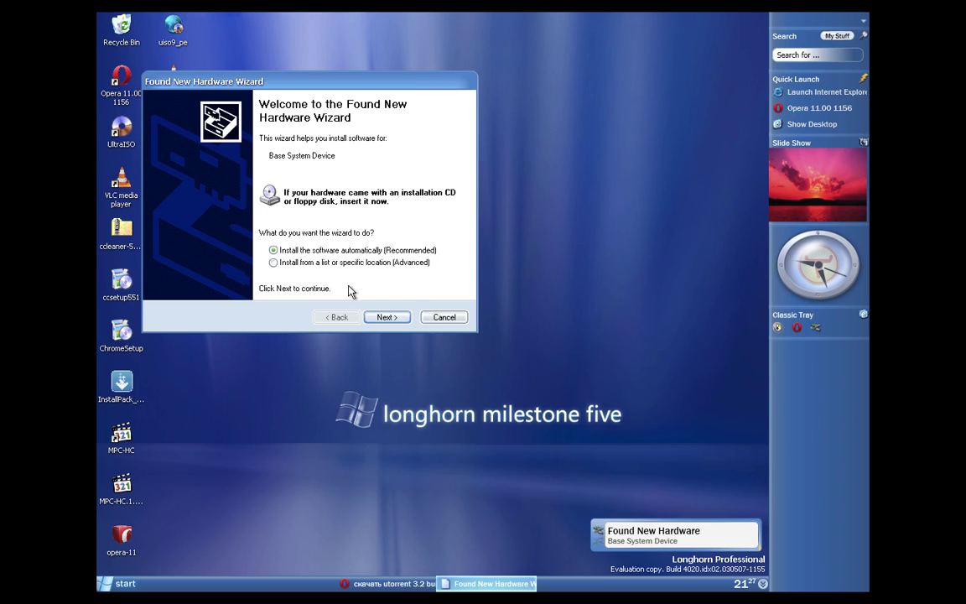
# Cancel the hardware wizard and run the uTorrent installer as the current user
pyautogui.click(442, 317)
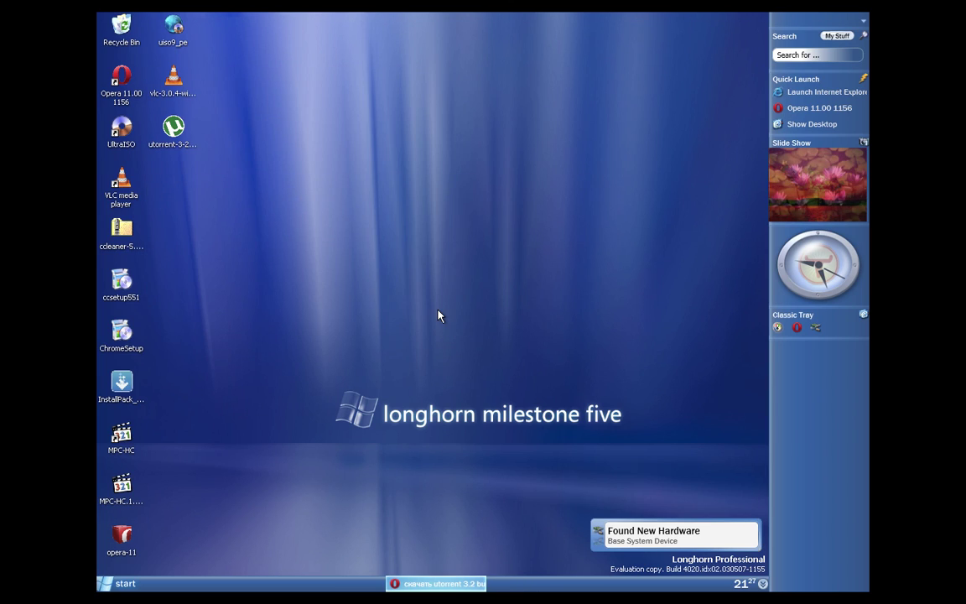
pyautogui.click(177, 140)
pyautogui.doubleClick(177, 141)
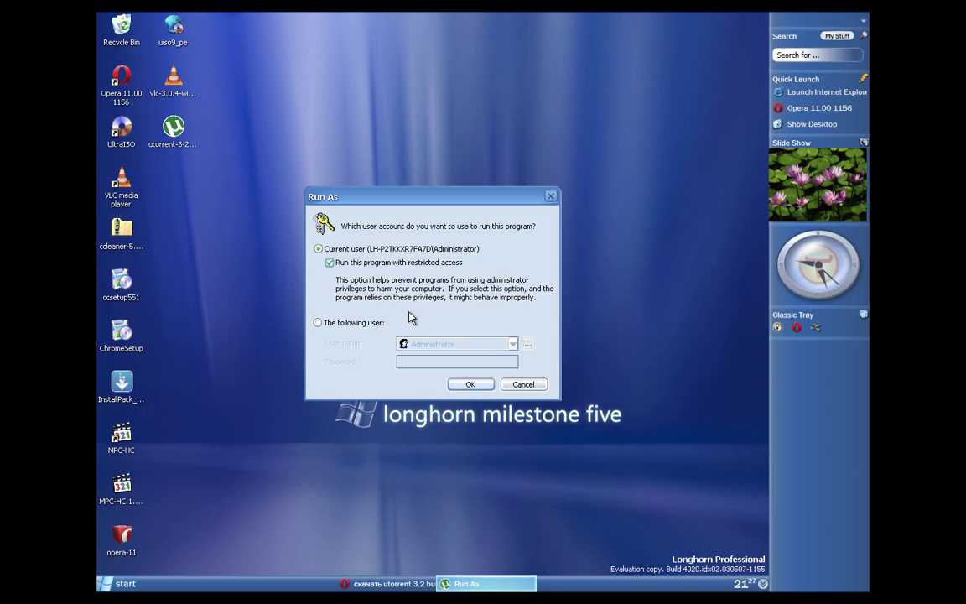
pyautogui.click(470, 385)
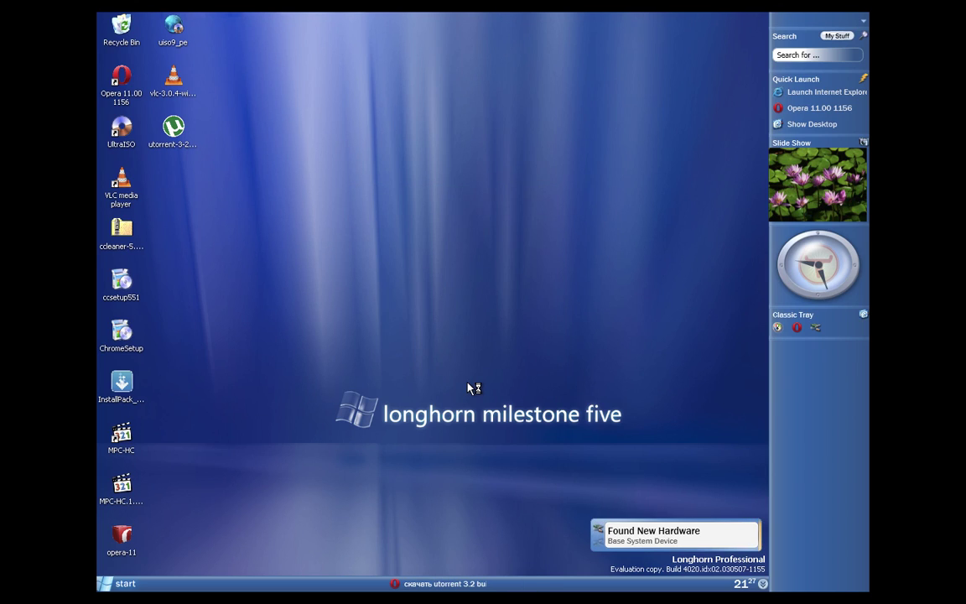
pyautogui.click(176, 136)
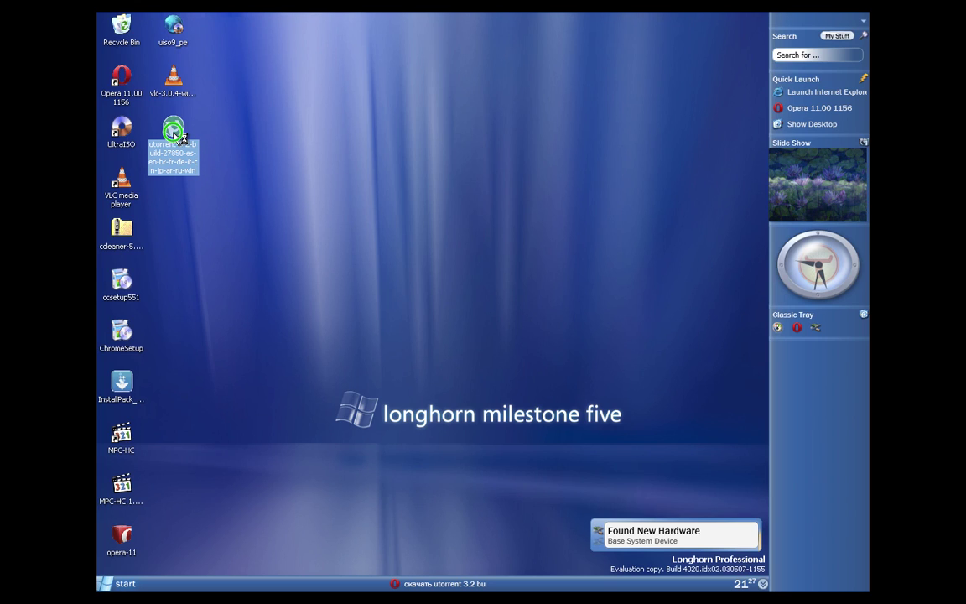
pyautogui.rightClick(175, 136)
pyautogui.click(198, 154)
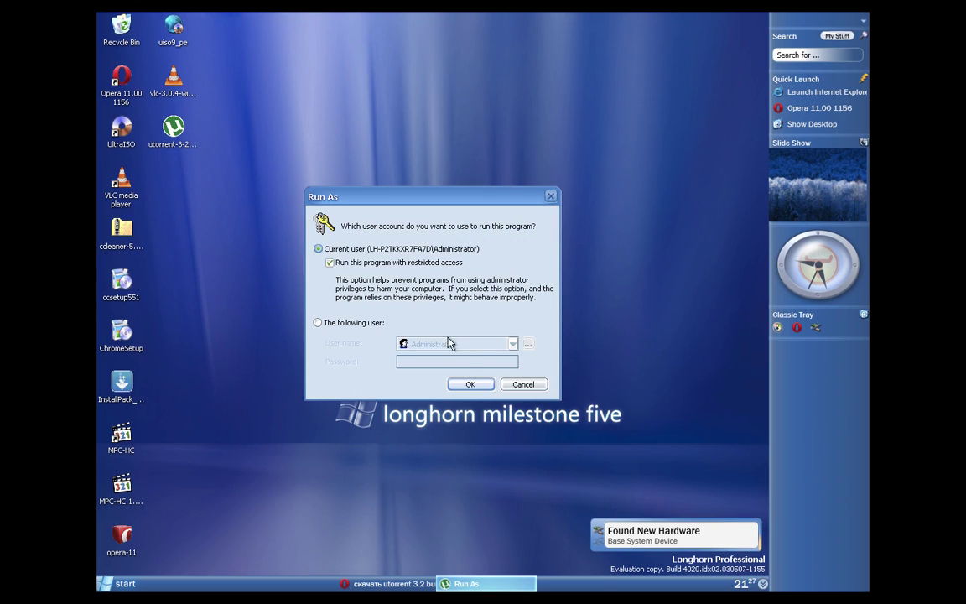
pyautogui.click(470, 386)
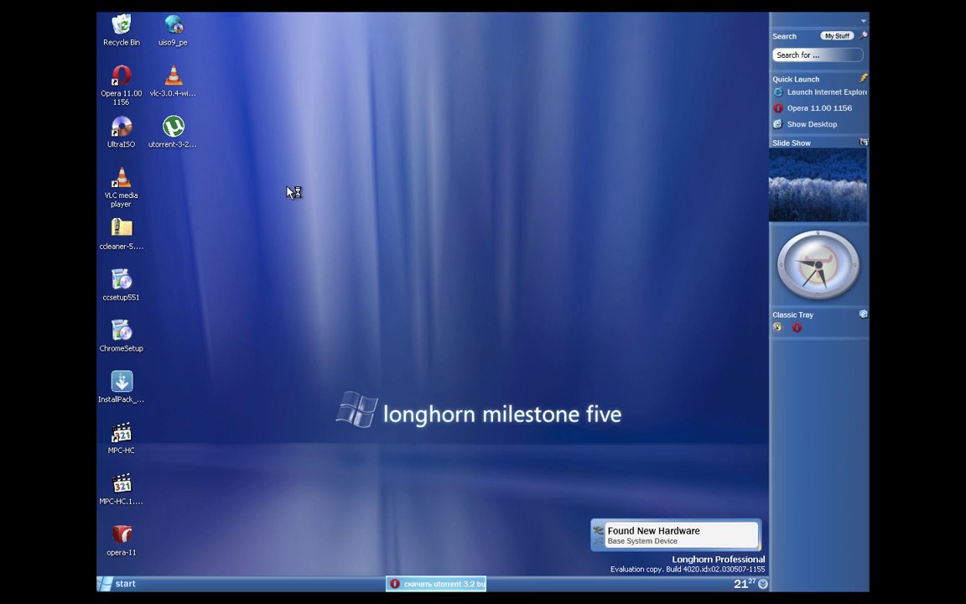
# Try running the installer as Administrator, then dismiss the logon failure and close the prompt
pyautogui.rightClick(182, 139)
pyautogui.click(239, 155)
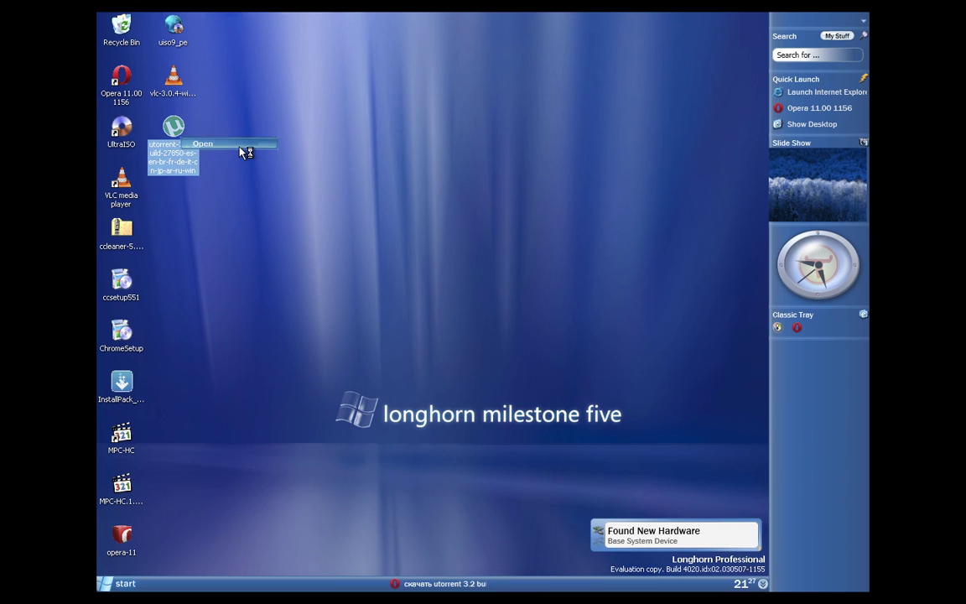
pyautogui.click(360, 322)
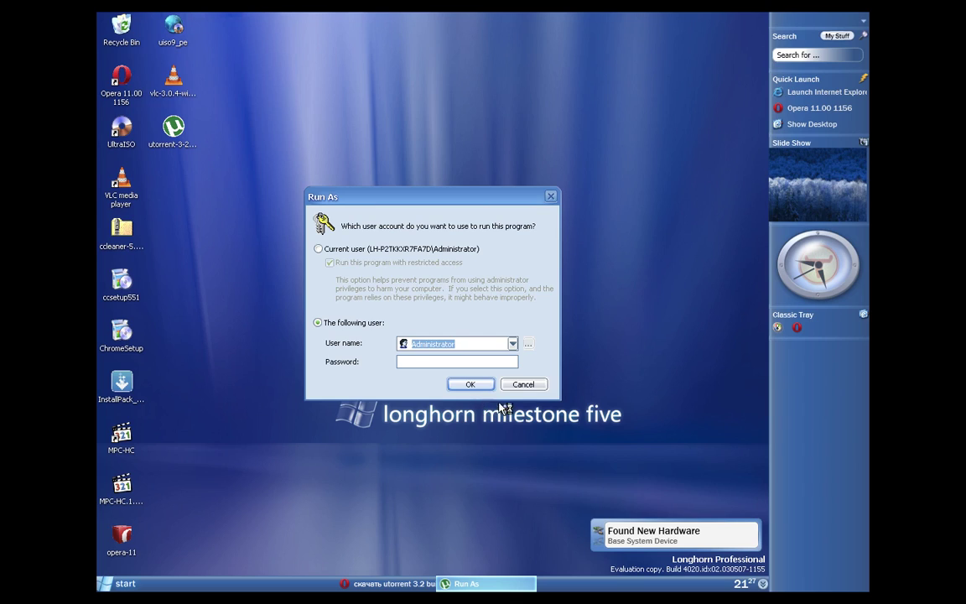
pyautogui.click(471, 384)
pyautogui.click(431, 345)
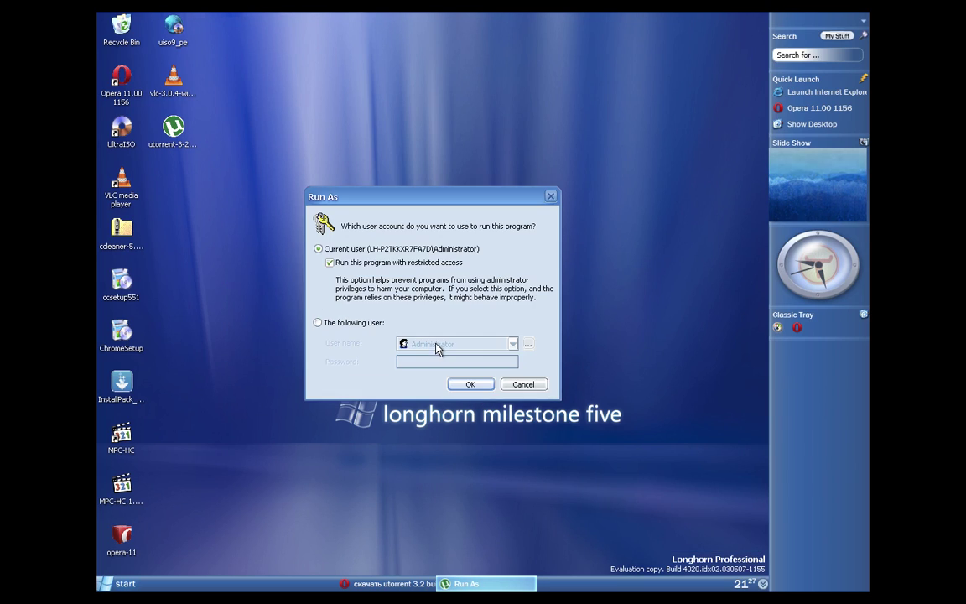
pyautogui.press('Escape')
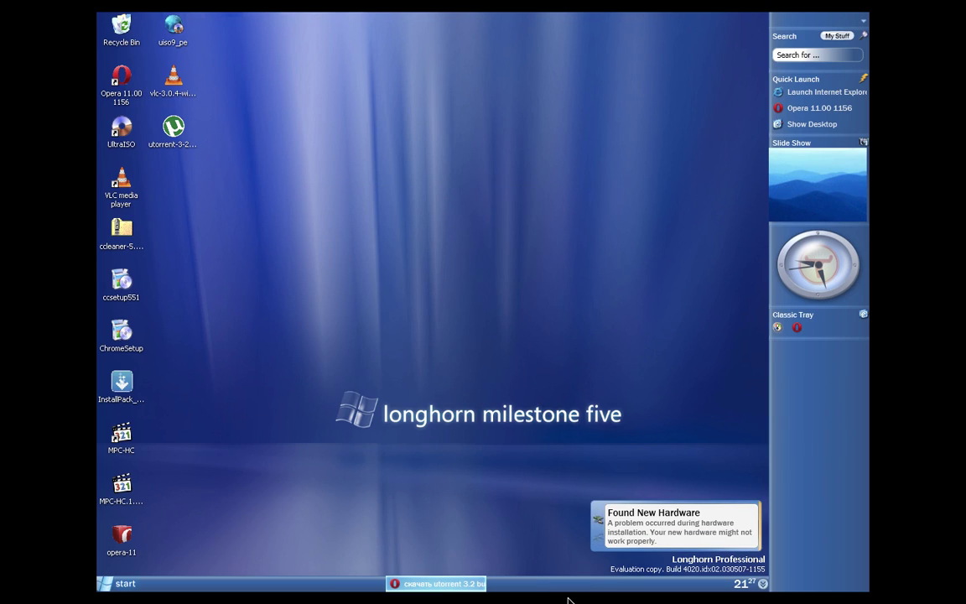
# Open Task Manager via the VM's input menu and end the stuck uTorrent installer process
pyautogui.rightClick(578, 584)
pyautogui.click(611, 560)
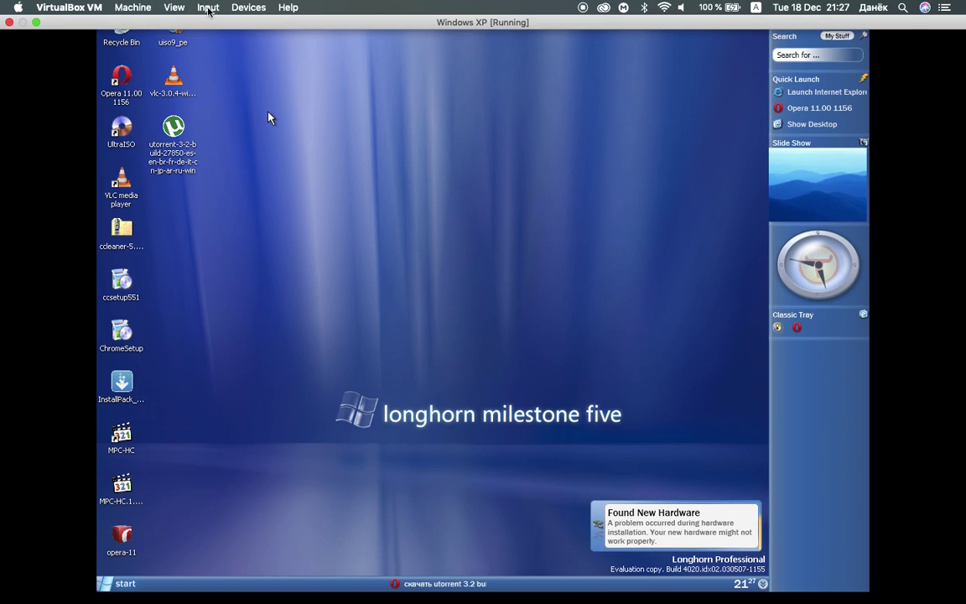
pyautogui.click(208, 7)
pyautogui.moveTo(226, 24)
pyautogui.click(352, 48)
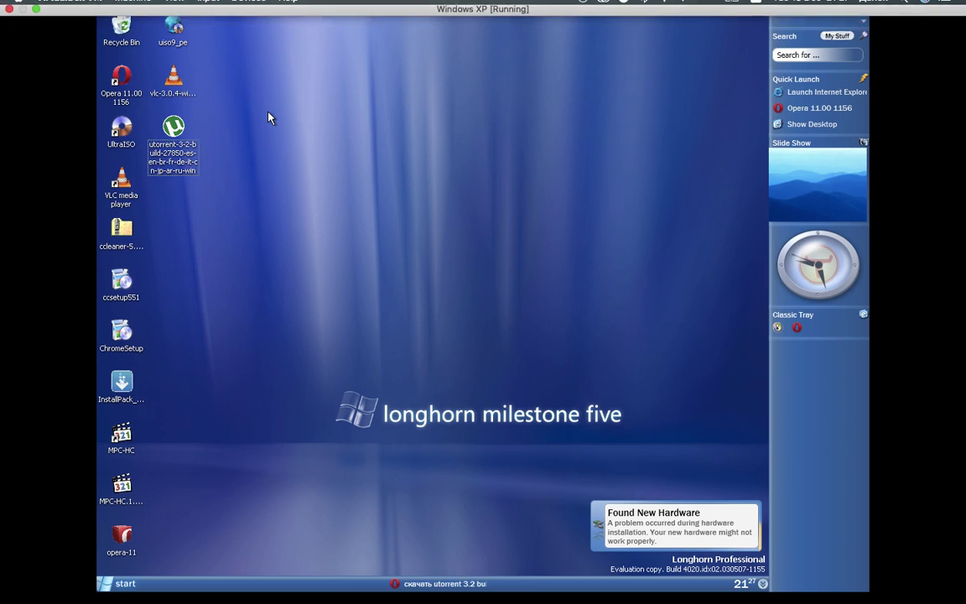
pyautogui.click(183, 65)
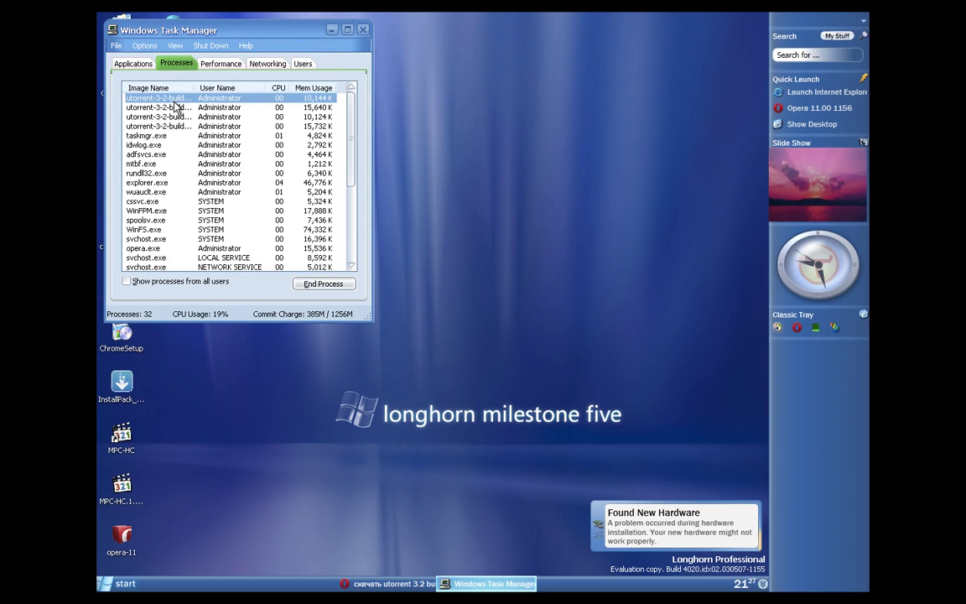
pyautogui.click(317, 285)
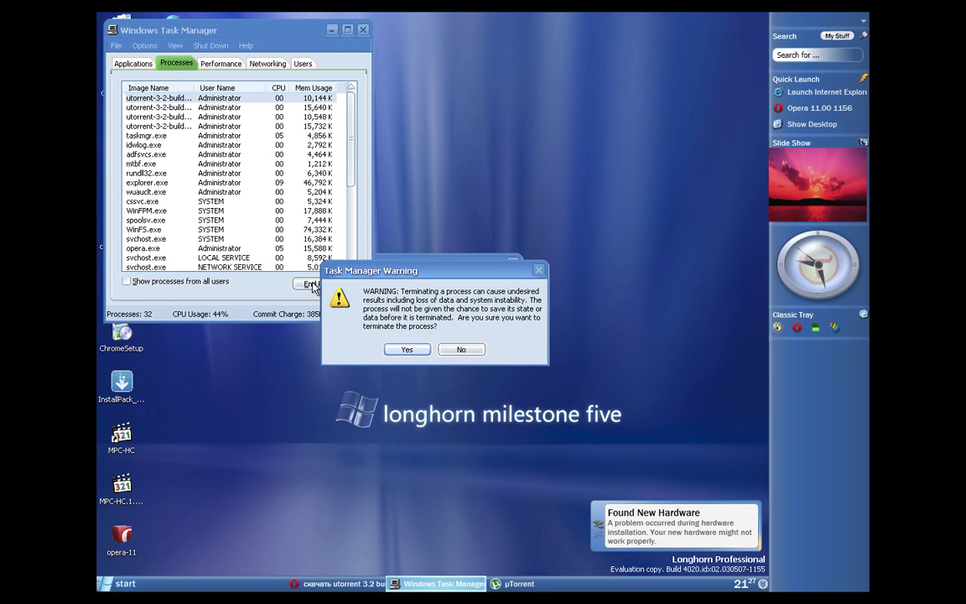
pyautogui.click(411, 349)
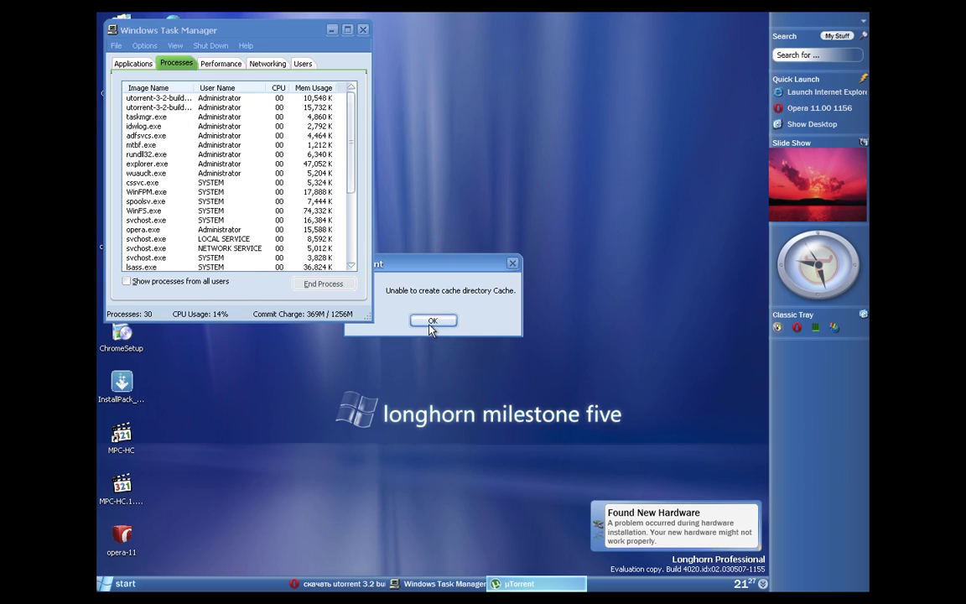
# Dismiss the cache error, step through uTorrent Setup to install it, then close µTorrent
pyautogui.moveTo(416, 272); pyautogui.dragTo(483, 268)
pyautogui.click(499, 319)
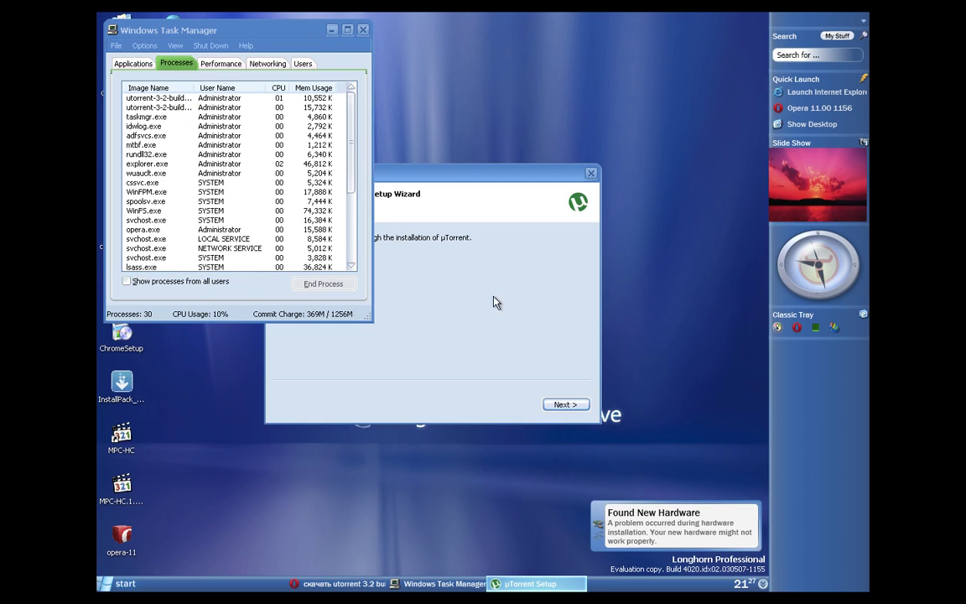
pyautogui.click(563, 405)
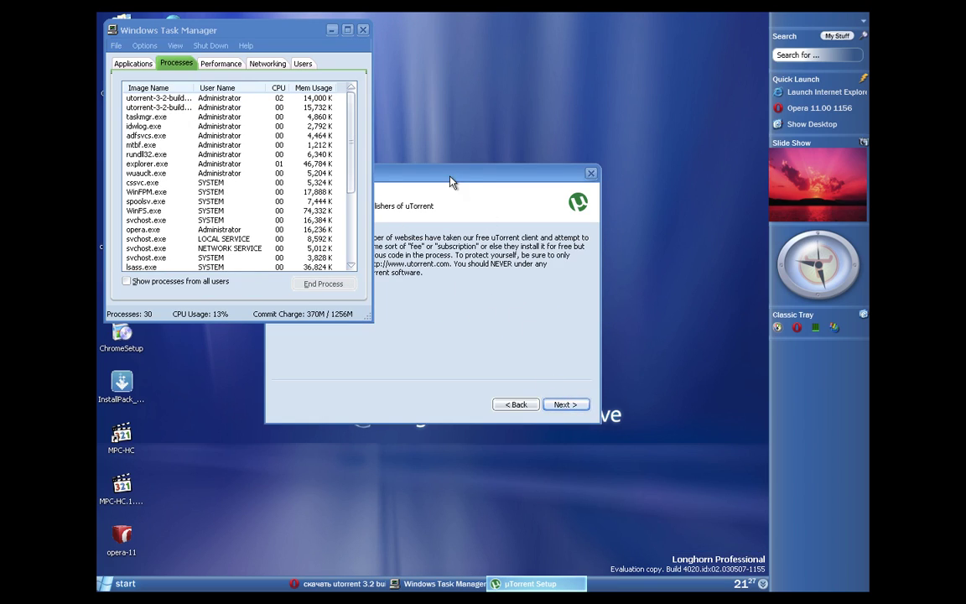
pyautogui.moveTo(450, 182); pyautogui.dragTo(417, 163)
pyautogui.click(575, 396)
pyautogui.click(575, 396)
pyautogui.click(575, 396)
pyautogui.click(575, 395)
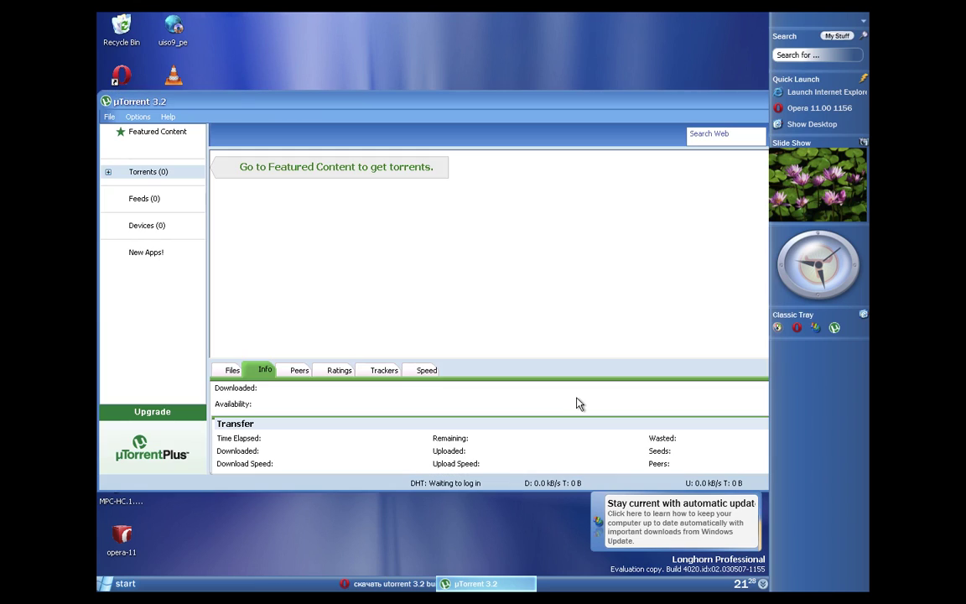
pyautogui.moveTo(344, 105); pyautogui.dragTo(238, 120)
pyautogui.click(744, 124)
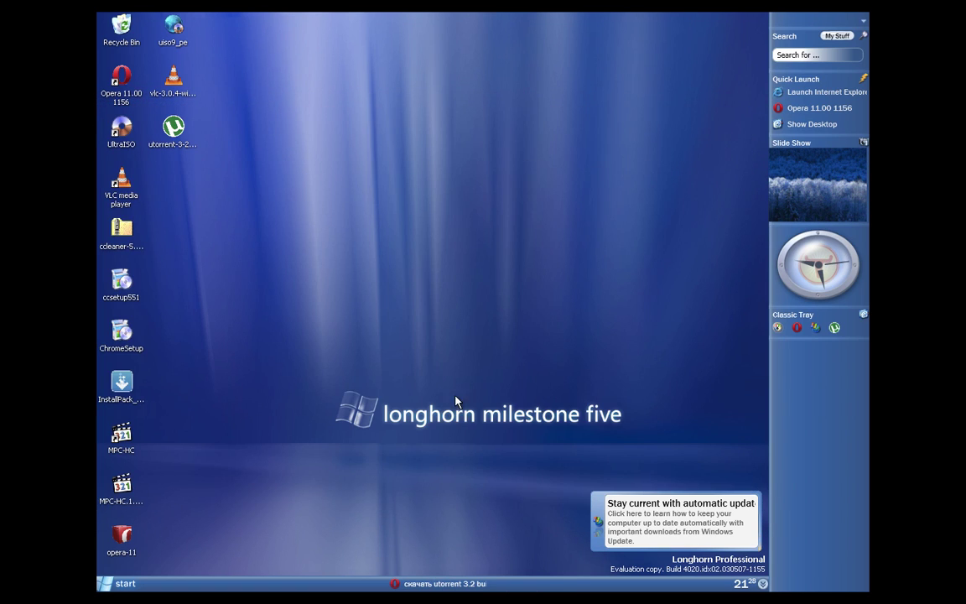
# Restore Opera, close the uTorrent and downloads pages, and open a fresh Speed Dial tab
pyautogui.click(460, 582)
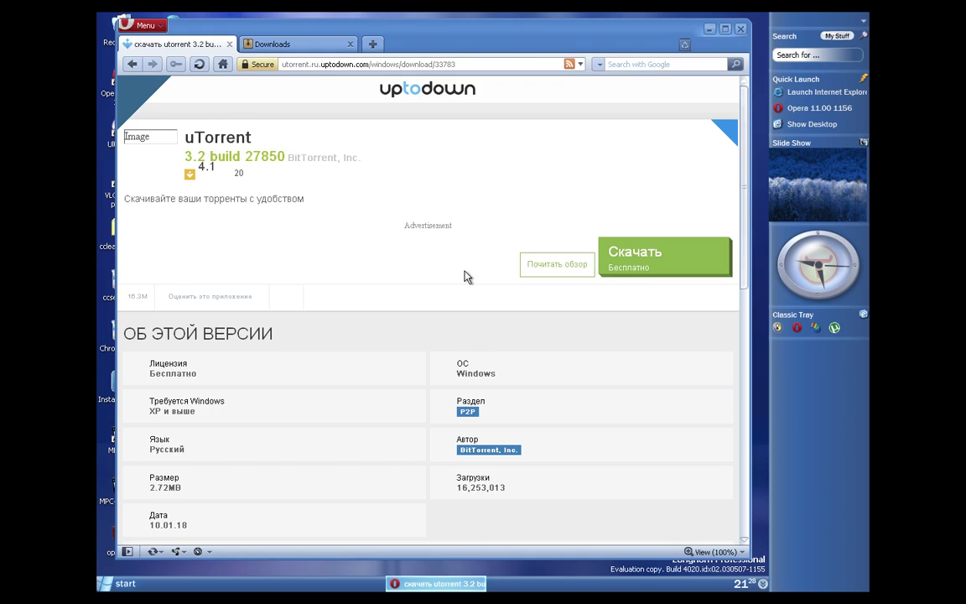
pyautogui.click(229, 44)
pyautogui.click(311, 63)
pyautogui.click(251, 43)
pyautogui.click(223, 43)
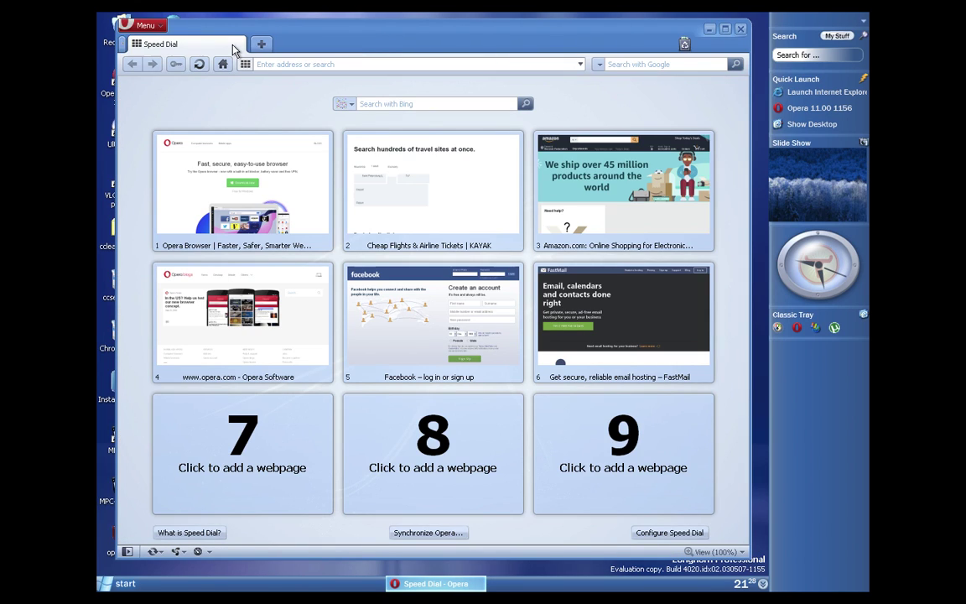
# Search 'microsoft office 2007', open microsoft-office.biz, and scroll to PowerPoint 2007's download table
pyautogui.write('microsoft offic')
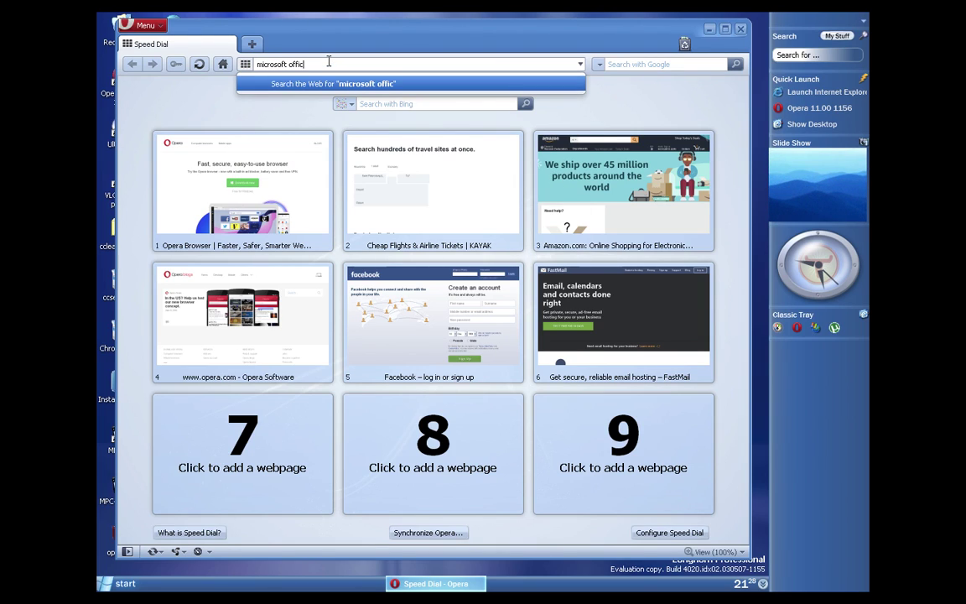
pyautogui.write('e 2007')
pyautogui.press('Return')
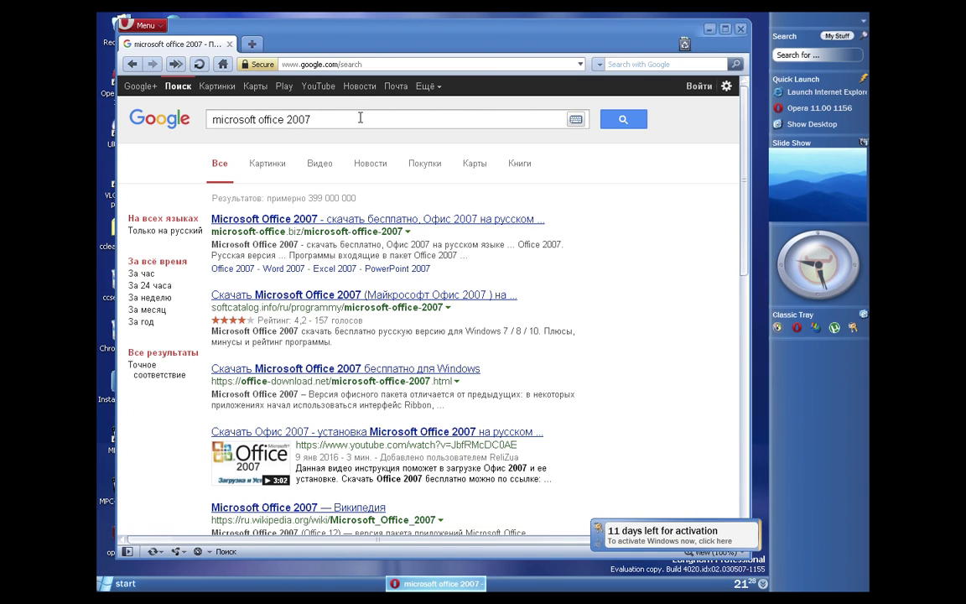
pyautogui.click(394, 222)
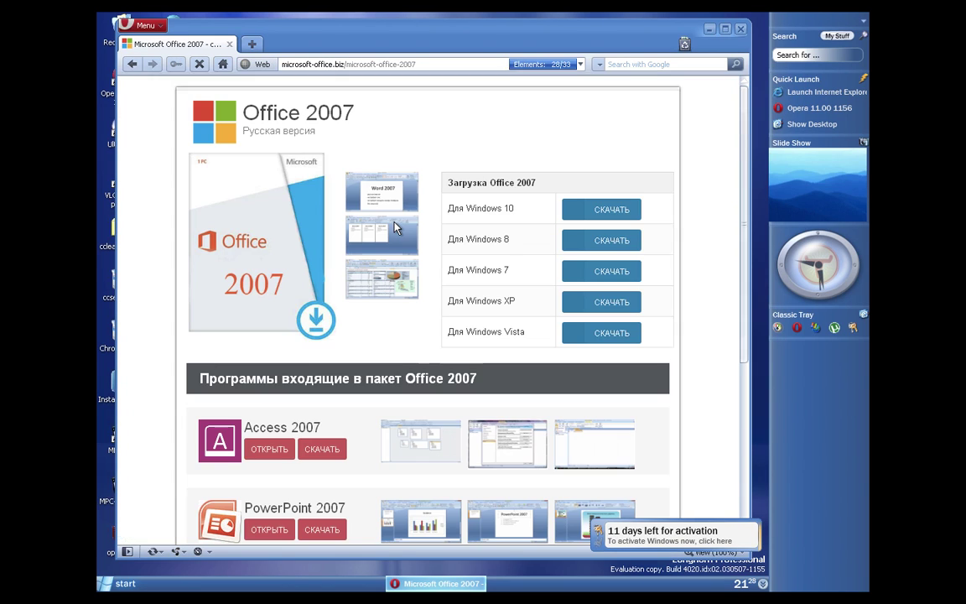
pyautogui.scroll(-3, 386, 331)
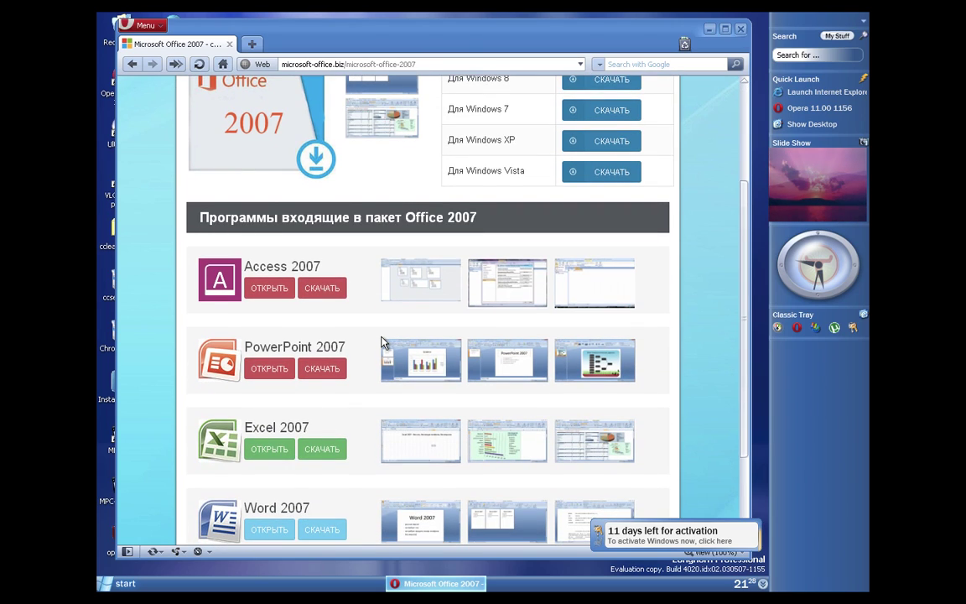
pyautogui.scroll(-3, 383, 342)
pyautogui.rightClick(319, 243)
pyautogui.click(339, 247)
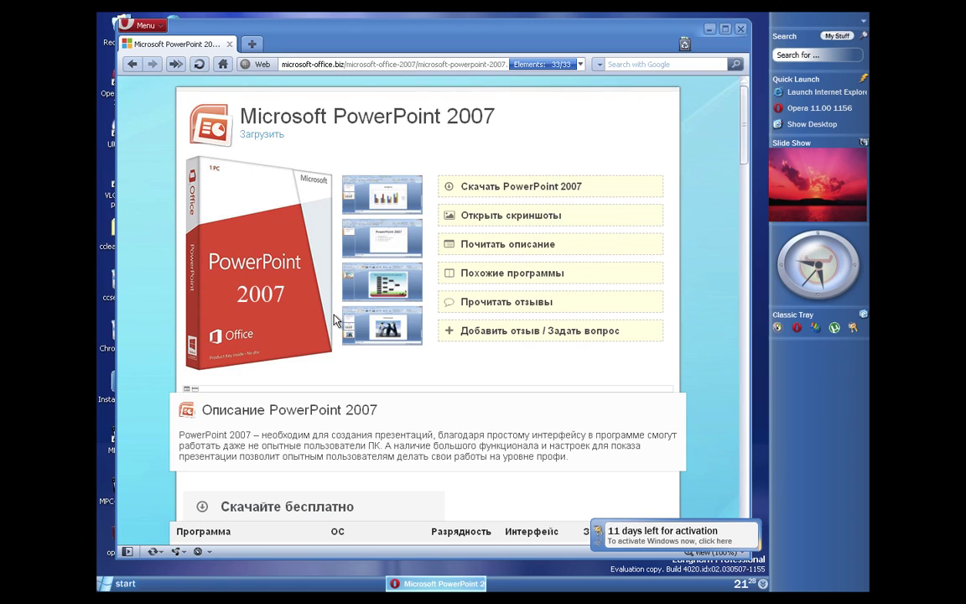
pyautogui.scroll(-5, 451, 294)
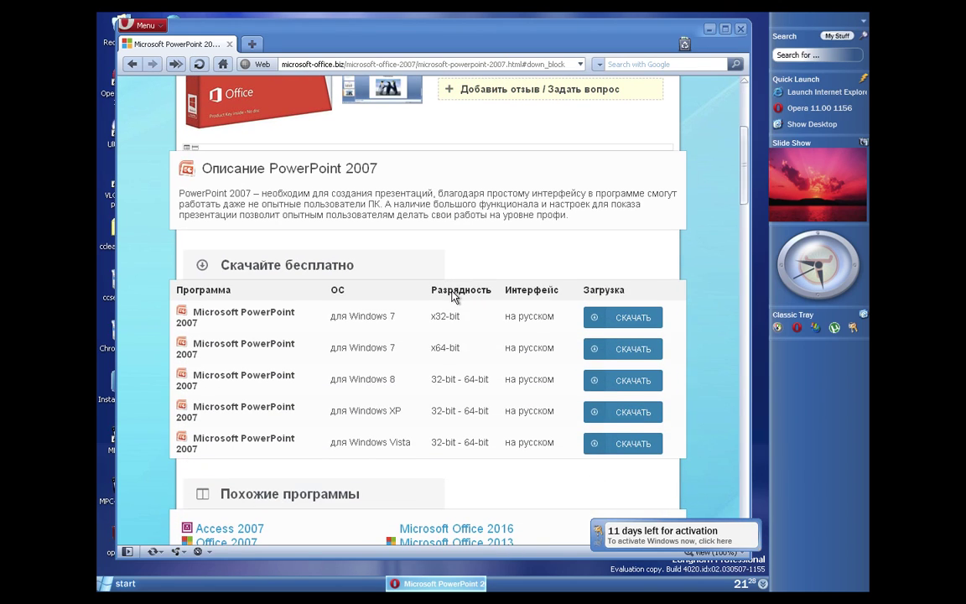
# Save the Windows XP PowerPoint 2007 installer to the Desktop
pyautogui.click(621, 417)
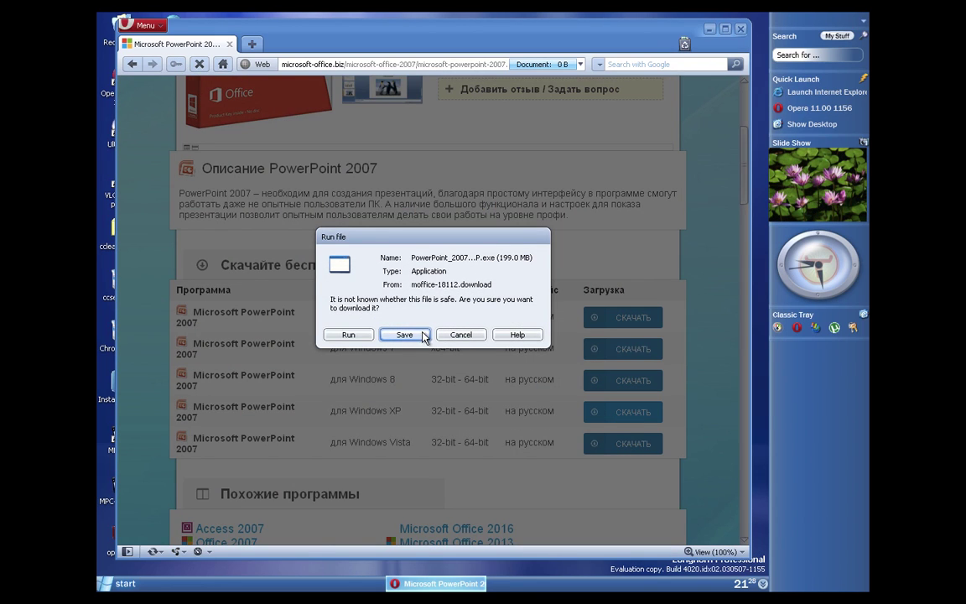
pyautogui.click(407, 335)
pyautogui.click(457, 265)
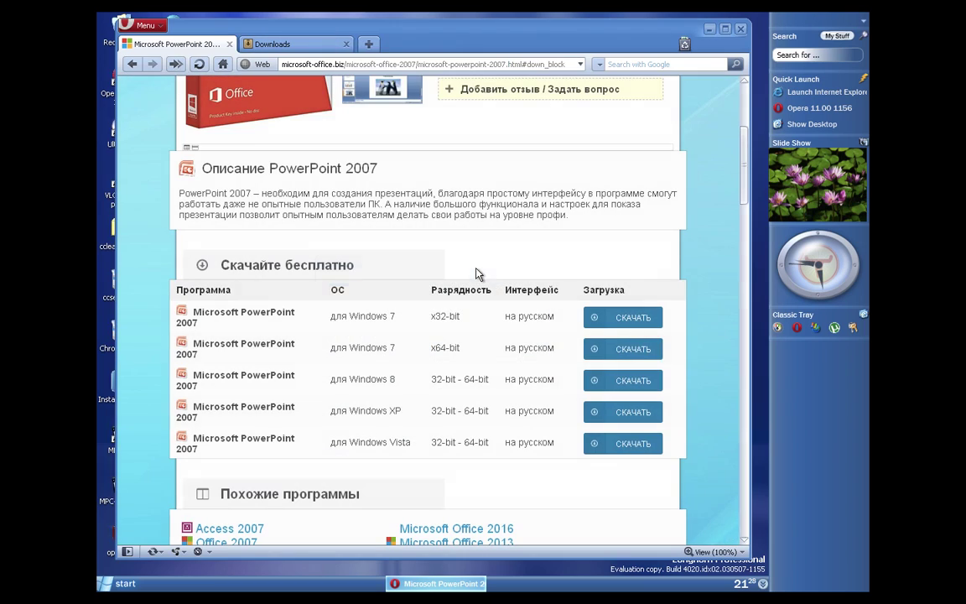
pyautogui.click(132, 64)
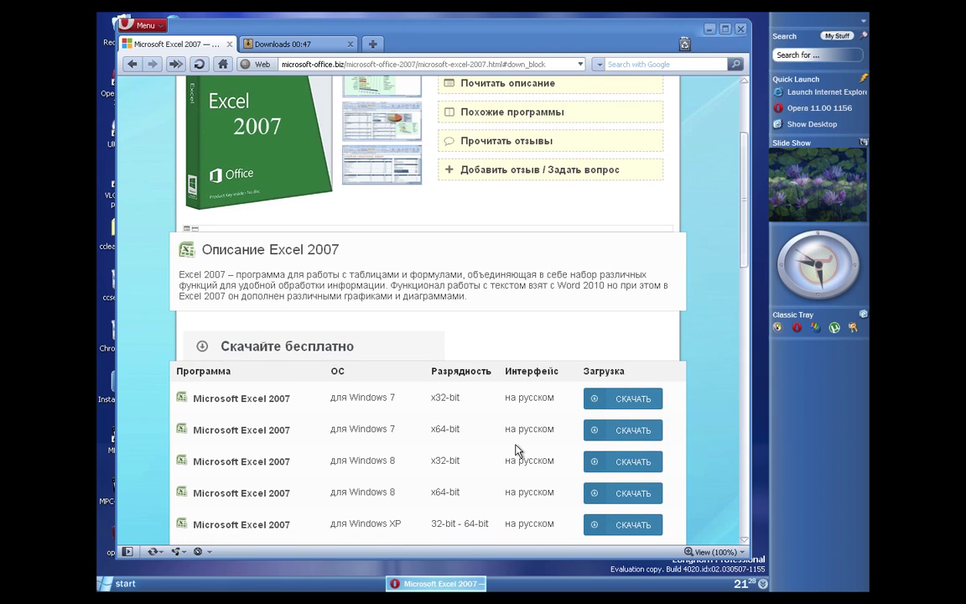
# Save the Excel_2007_Windows_XP installer to the Desktop
pyautogui.click(633, 531)
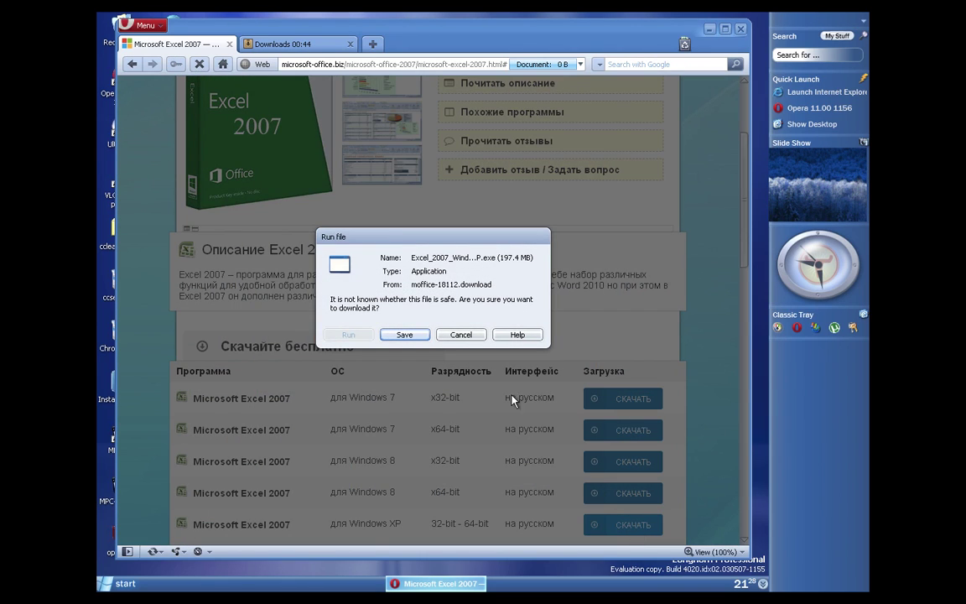
pyautogui.click(404, 334)
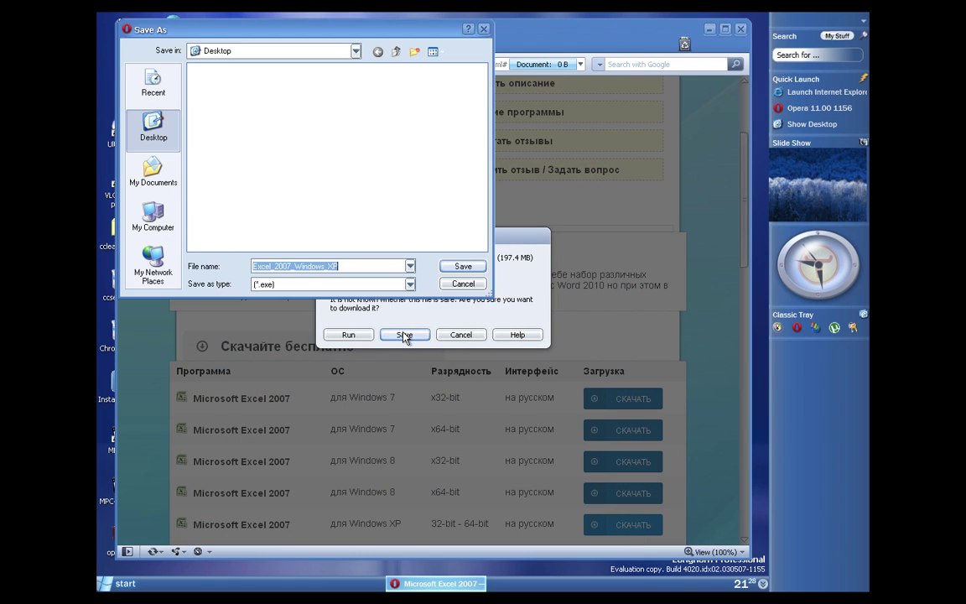
pyautogui.click(481, 267)
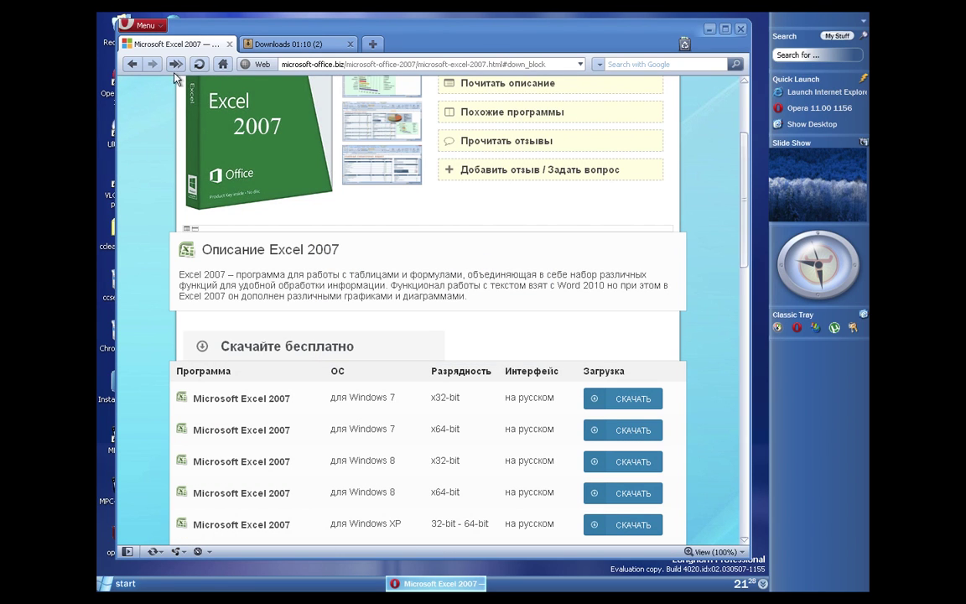
pyautogui.click(133, 65)
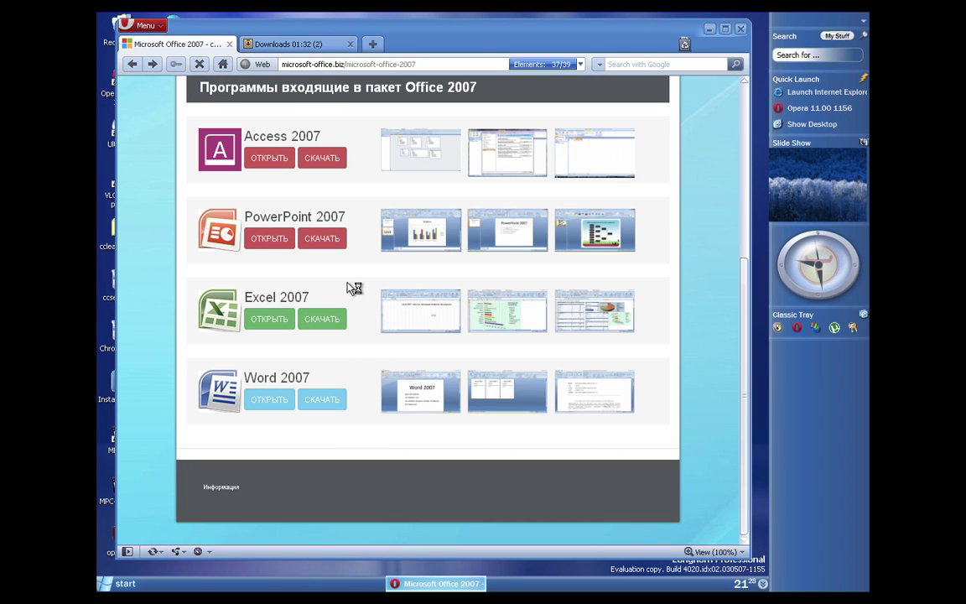
# Save the 32-bit Word_2007_Windows_XP installer to the Desktop, skipping the x64 build
pyautogui.click(326, 402)
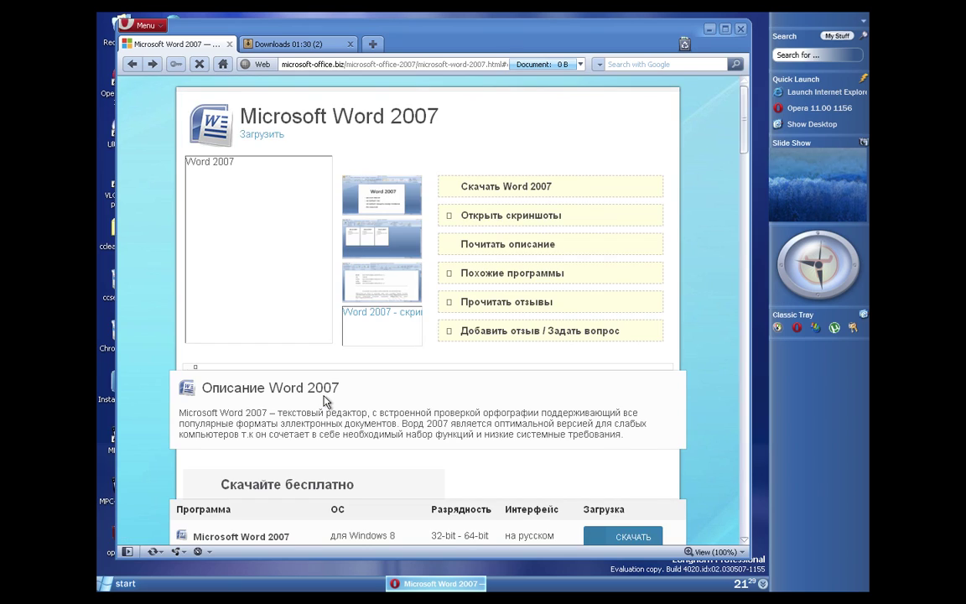
pyautogui.scroll(-3, 533, 430)
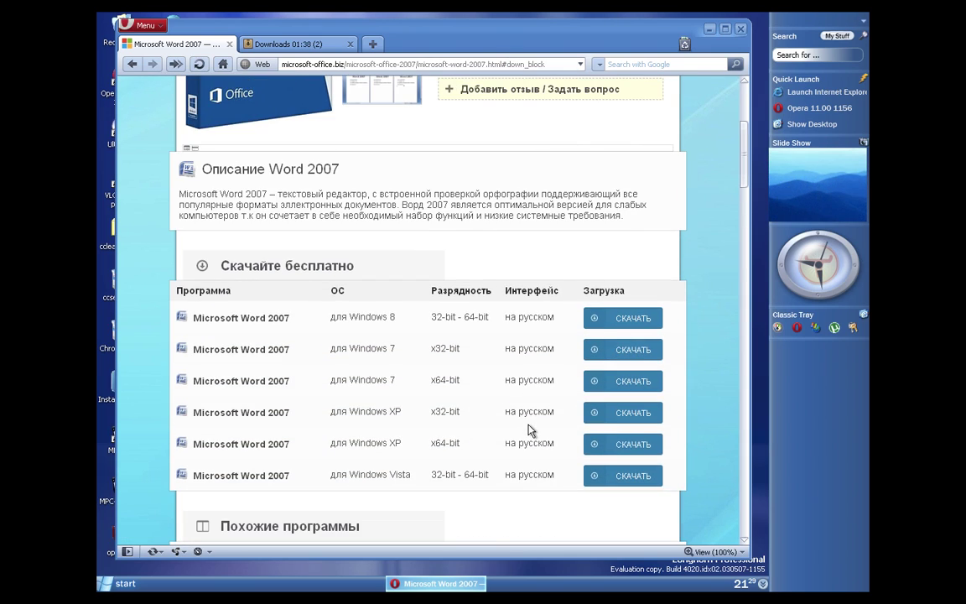
pyautogui.click(630, 445)
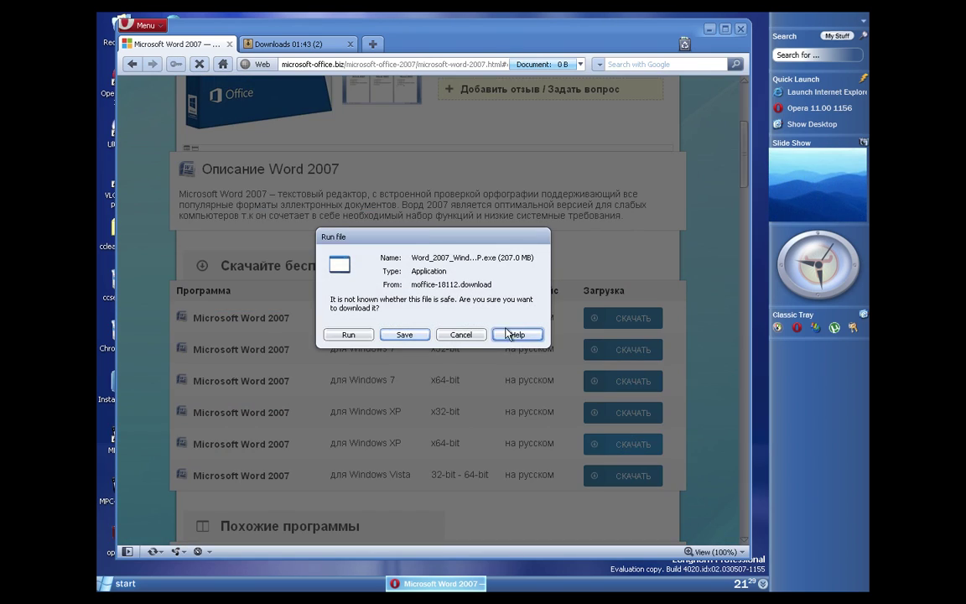
pyautogui.click(460, 334)
pyautogui.click(630, 416)
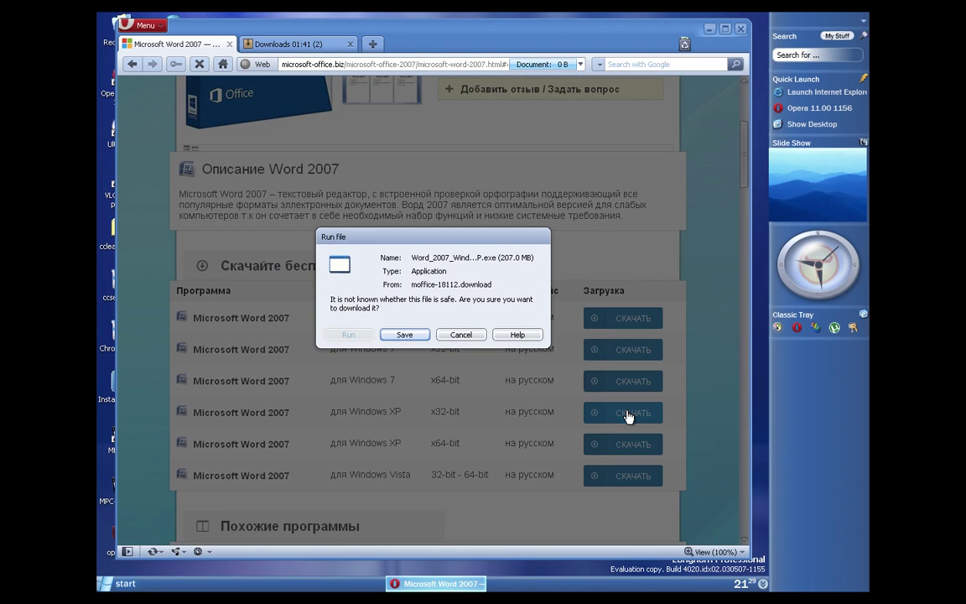
pyautogui.click(404, 333)
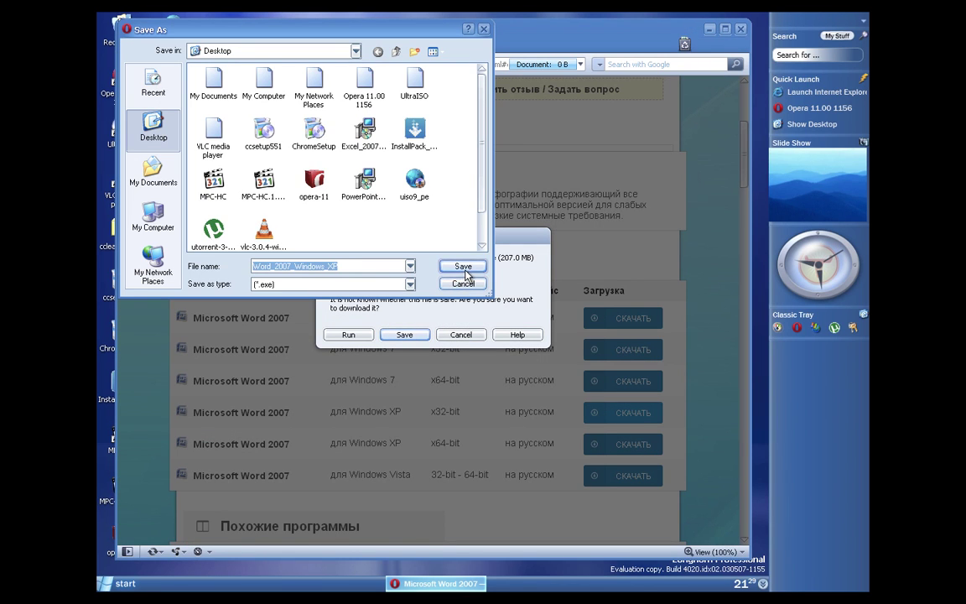
pyautogui.click(466, 273)
pyautogui.click(211, 42)
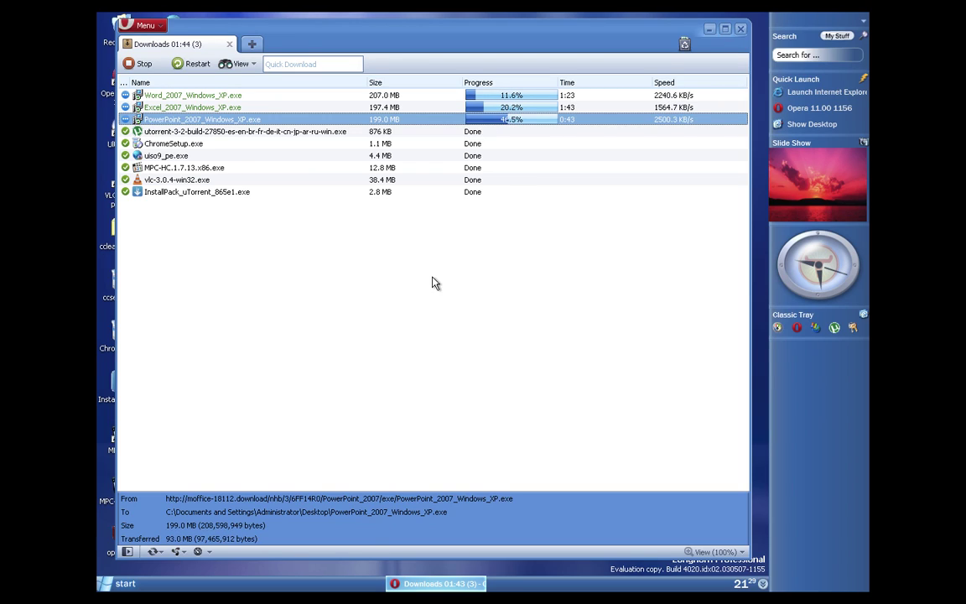
# Check My Computer, then minimise Opera Downloads once the 199.0 MB PowerPoint installer finishes
pyautogui.click(117, 583)
pyautogui.click(324, 403)
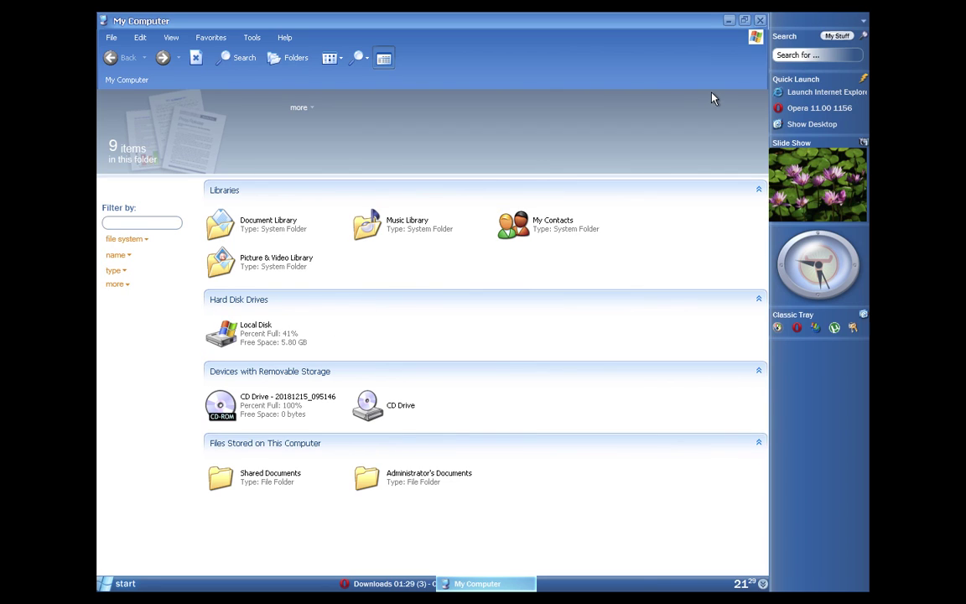
pyautogui.click(761, 20)
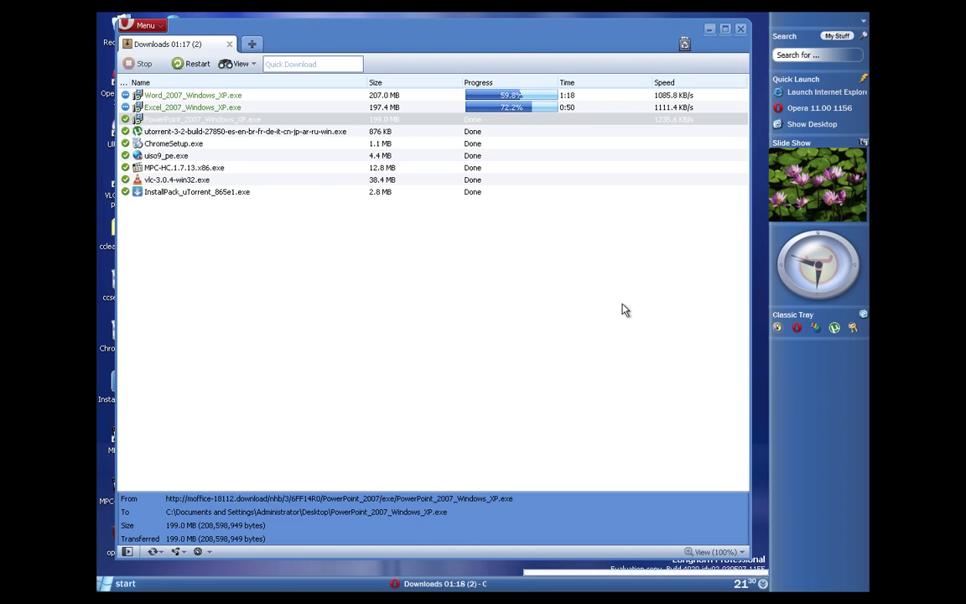
pyautogui.click(708, 28)
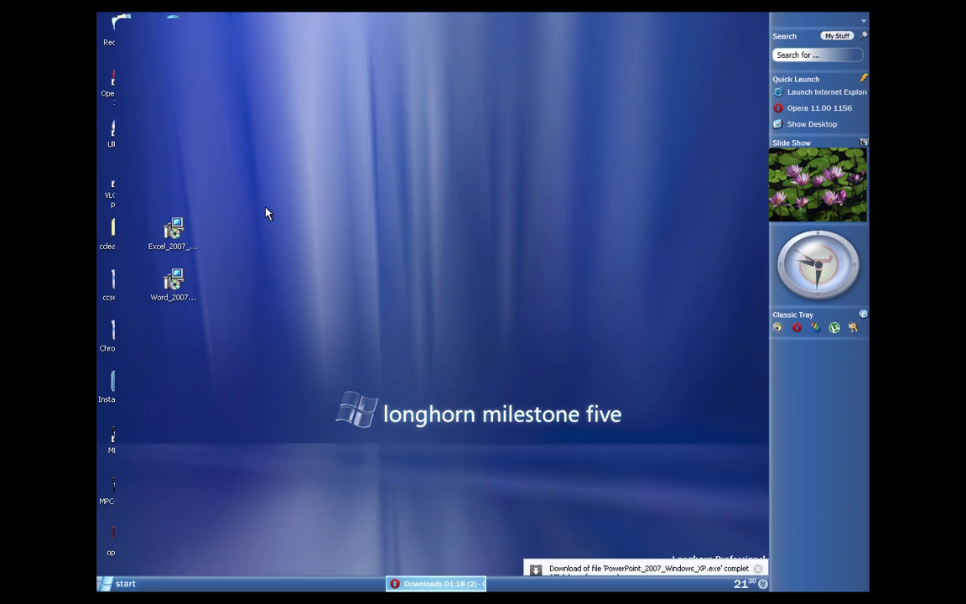
# Launch the downloaded PowerPoint 2007 installer and proceed past its first wizard page
pyautogui.click(178, 185)
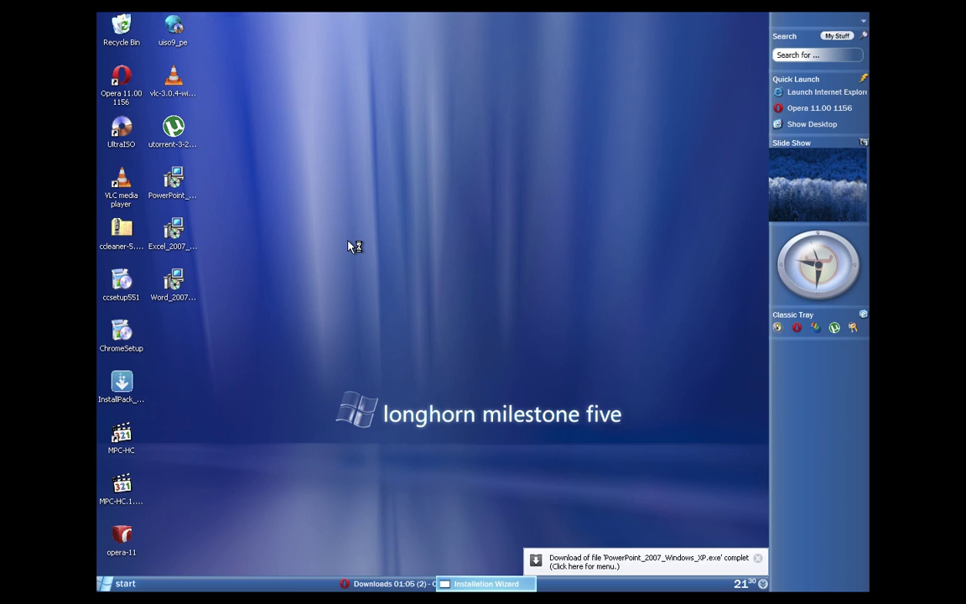
pyautogui.click(504, 585)
pyautogui.click(504, 585)
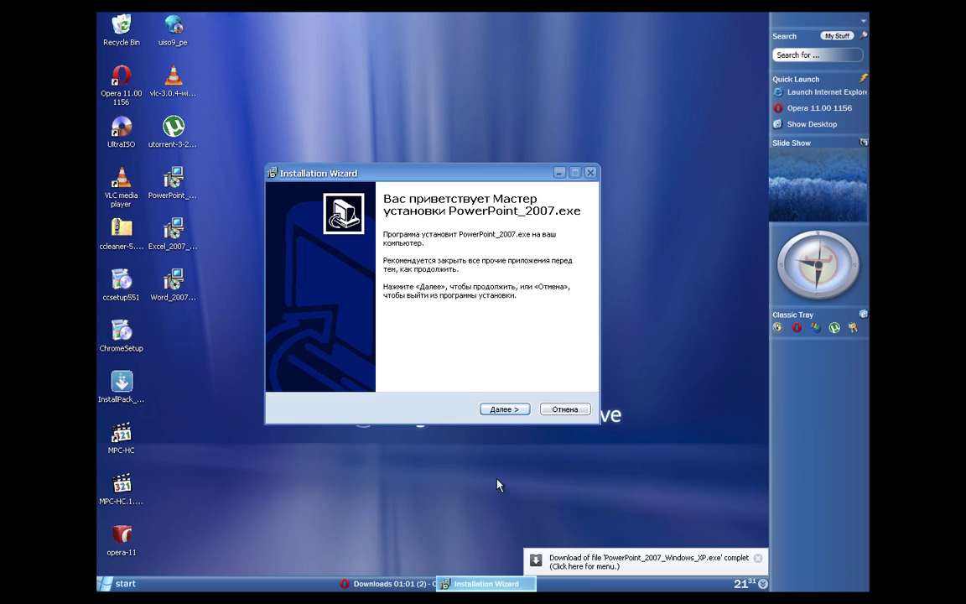
pyautogui.click(507, 409)
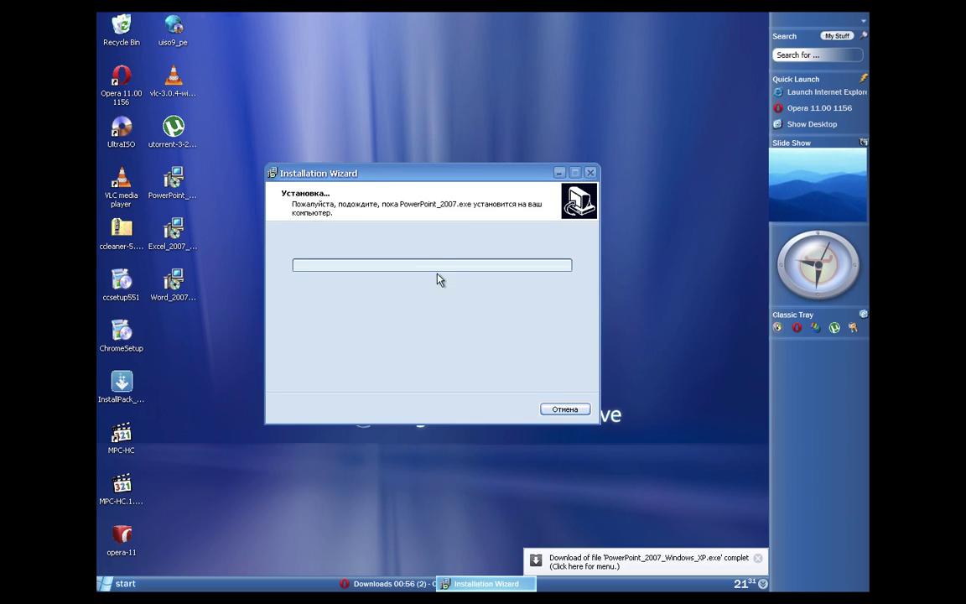
pyautogui.moveTo(401, 174); pyautogui.dragTo(446, 169)
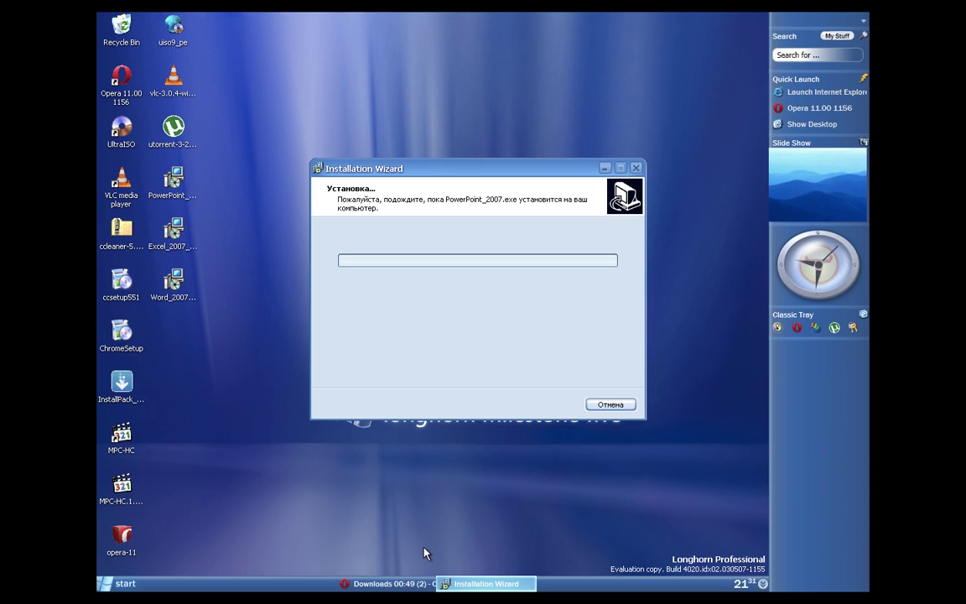
# Switch back to Opera Downloads and dismiss the Entry Point Not Found error
pyautogui.click(402, 583)
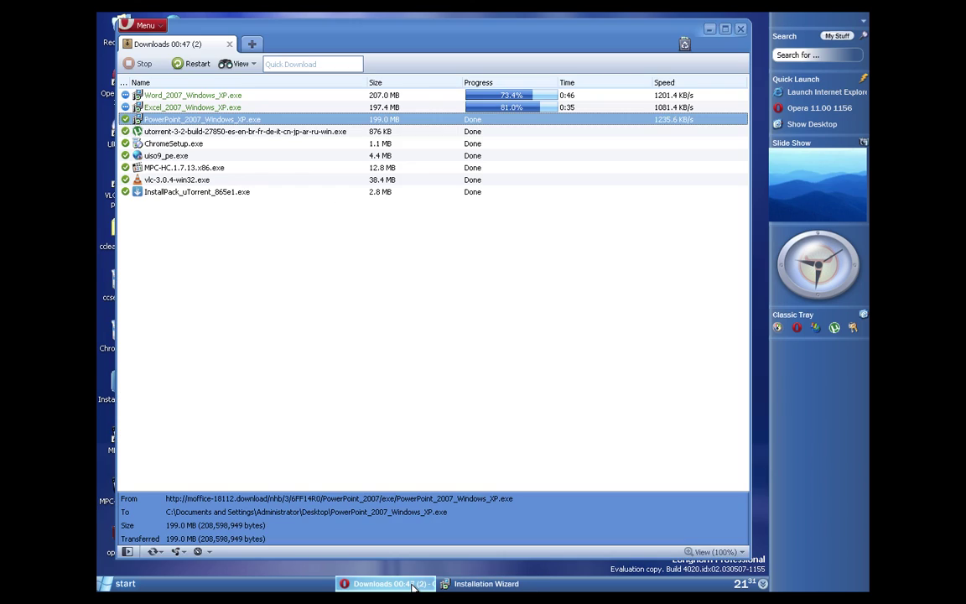
pyautogui.click(436, 339)
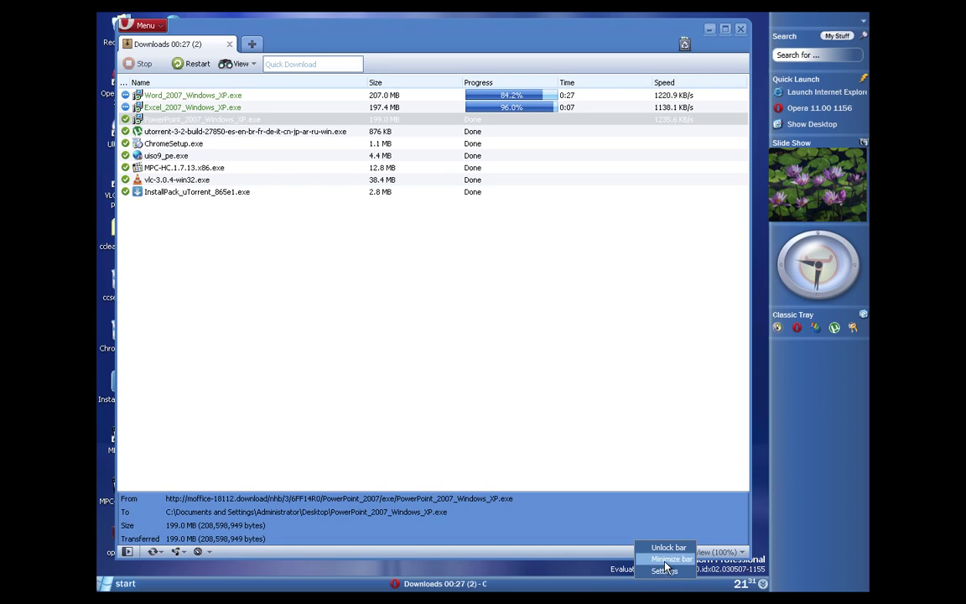
pyautogui.click(545, 454)
# Open the guest's Task Manager via Ctrl-Alt-Del and select the PowerPoint_2007 setup process
pyautogui.click(208, 7)
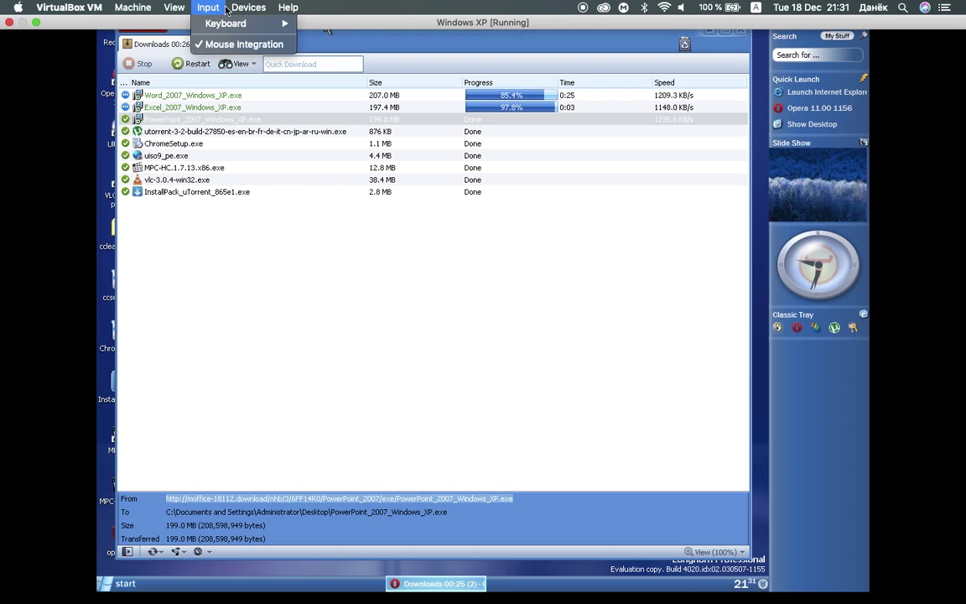
pyautogui.moveTo(210, 23)
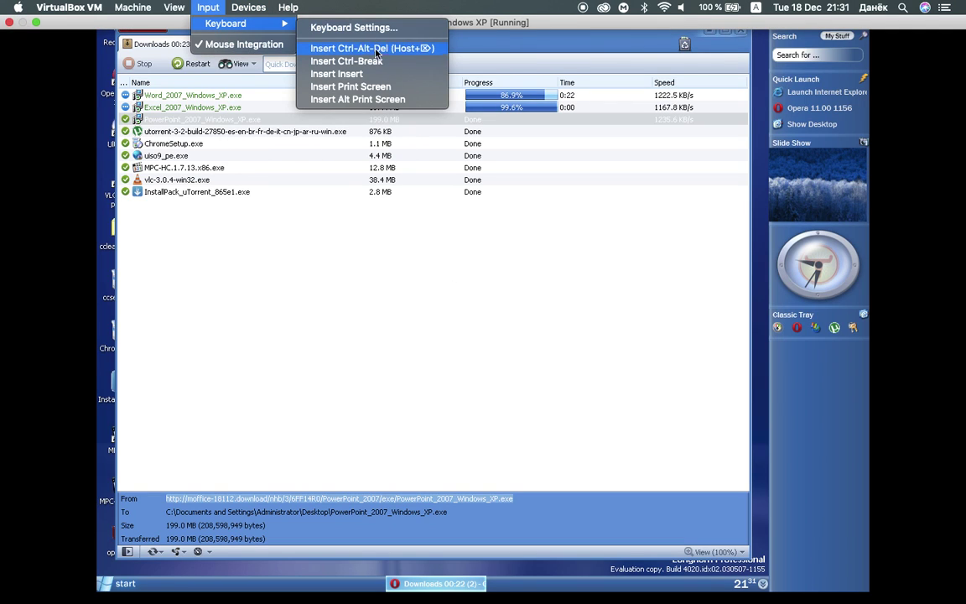
pyautogui.click(339, 43)
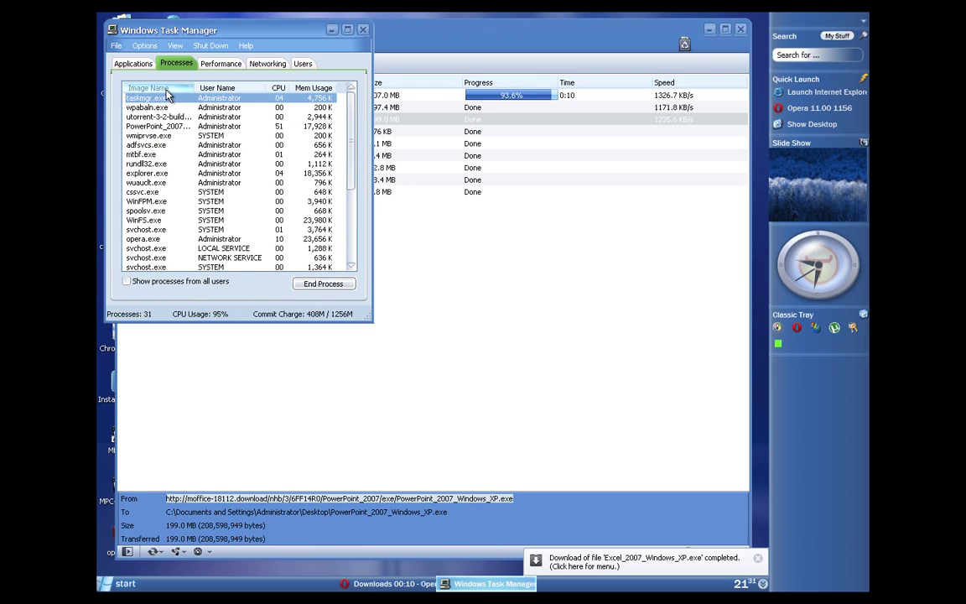
pyautogui.click(147, 87)
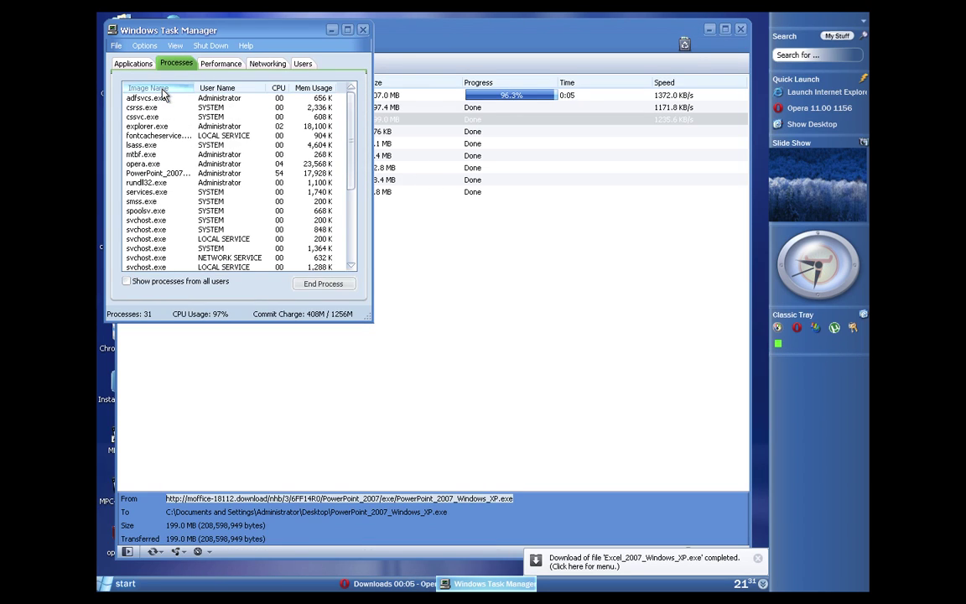
pyautogui.click(155, 173)
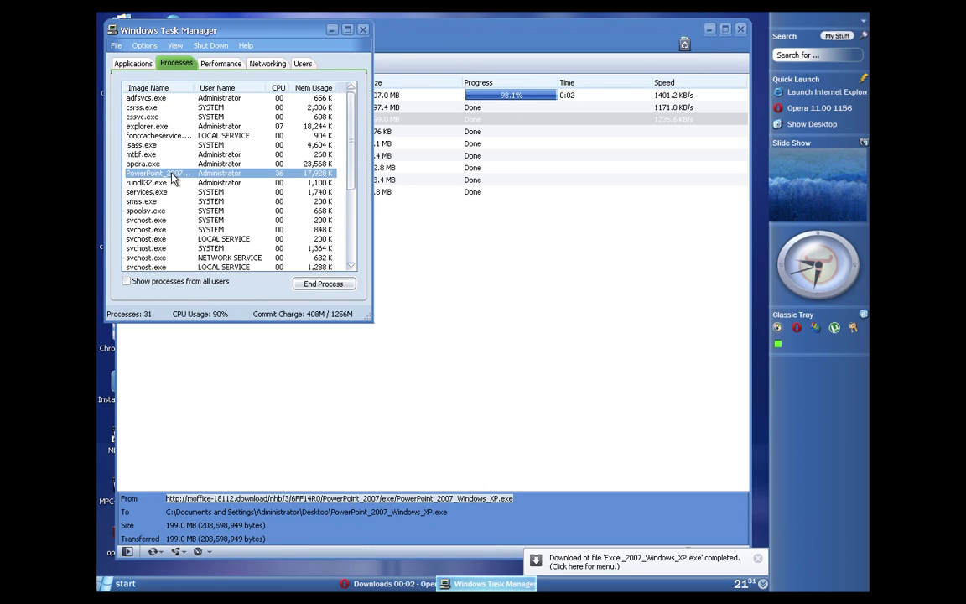
# Close Opera Downloads, dismiss the Windows Installer 3.1 error, and close Task Manager
pyautogui.click(741, 31)
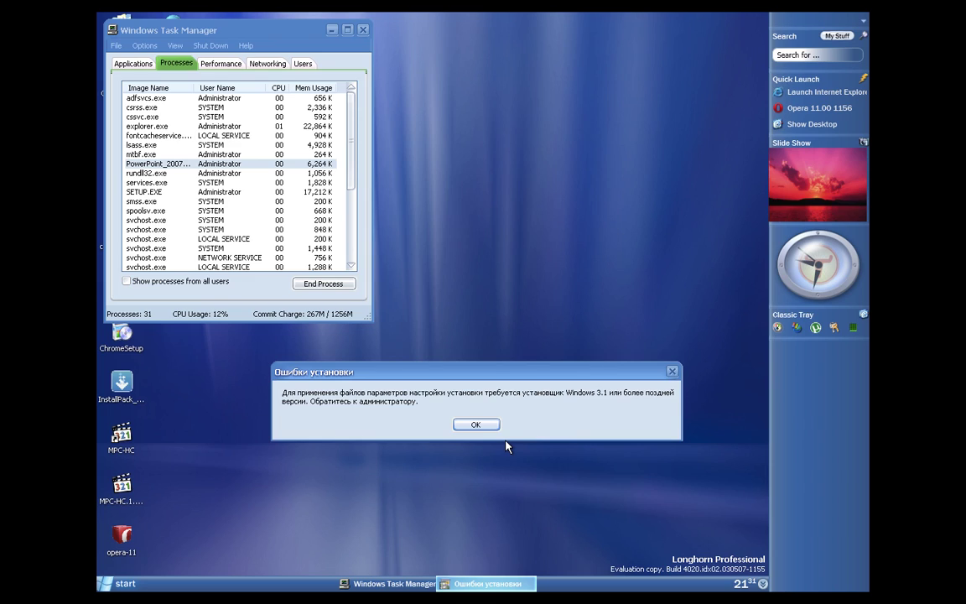
pyautogui.click(476, 425)
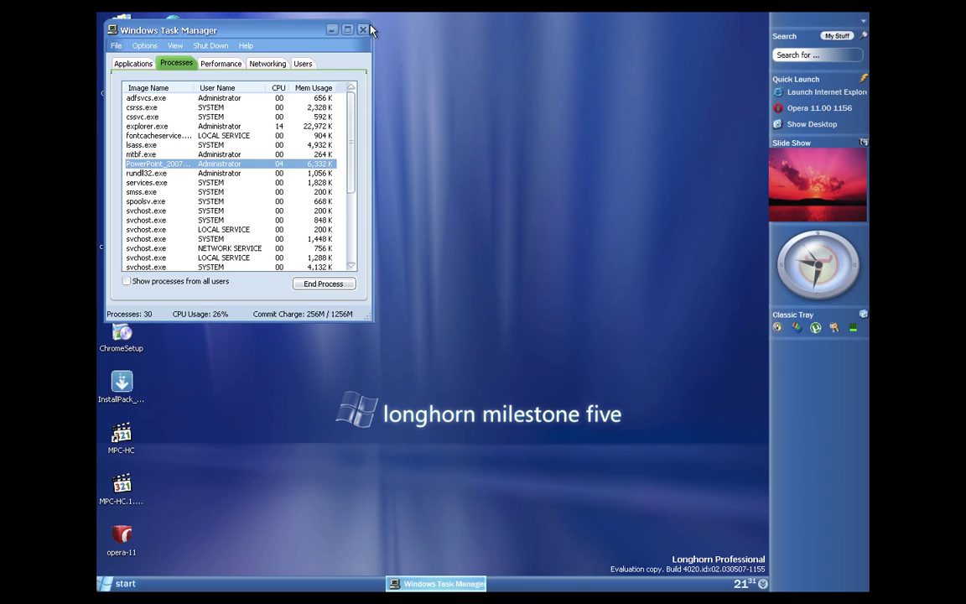
pyautogui.click(367, 29)
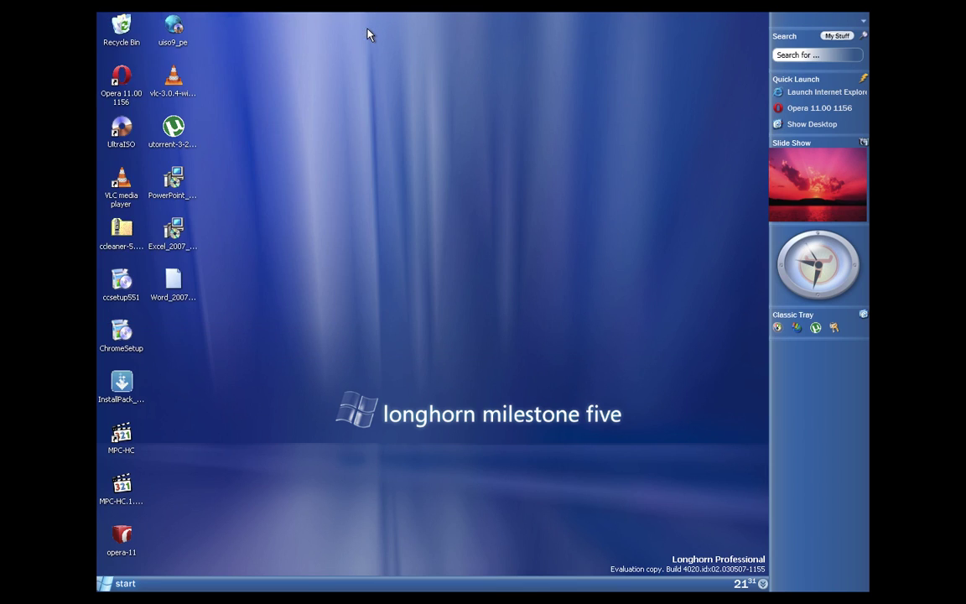
# Inspect the Word_2007 installer's context menu, then choose Search from the Start menu
pyautogui.click(176, 279)
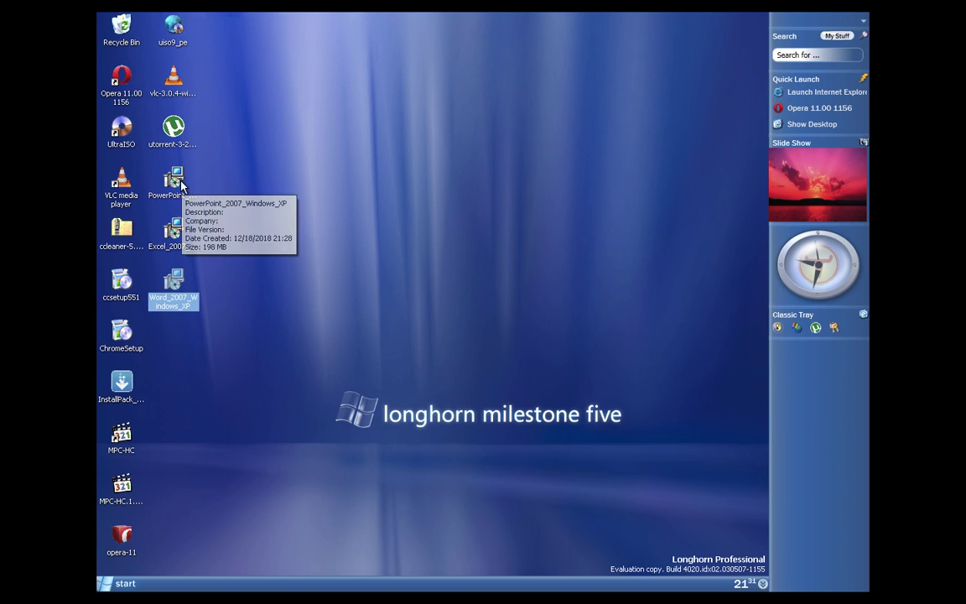
pyautogui.rightClick(176, 297)
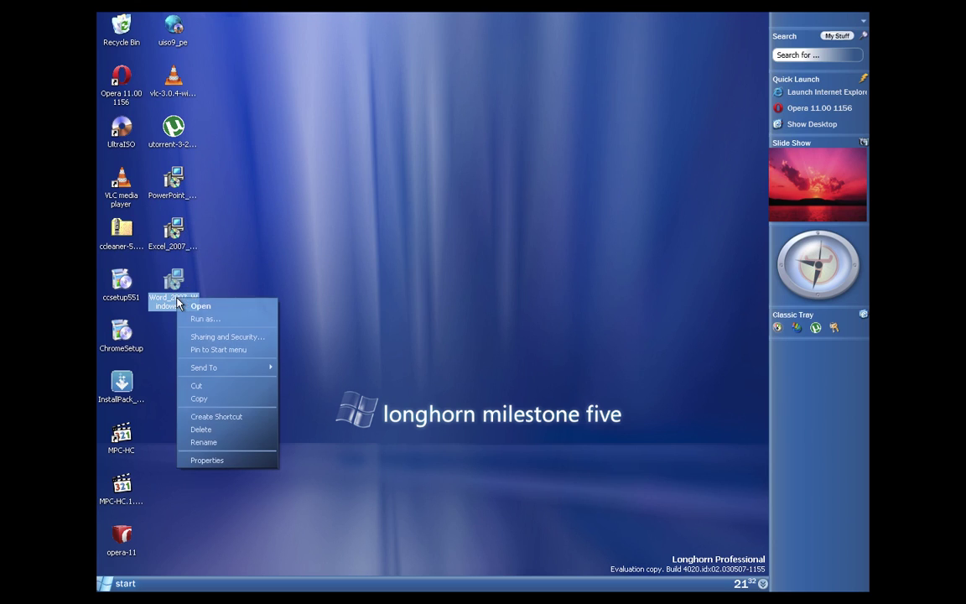
pyautogui.click(260, 293)
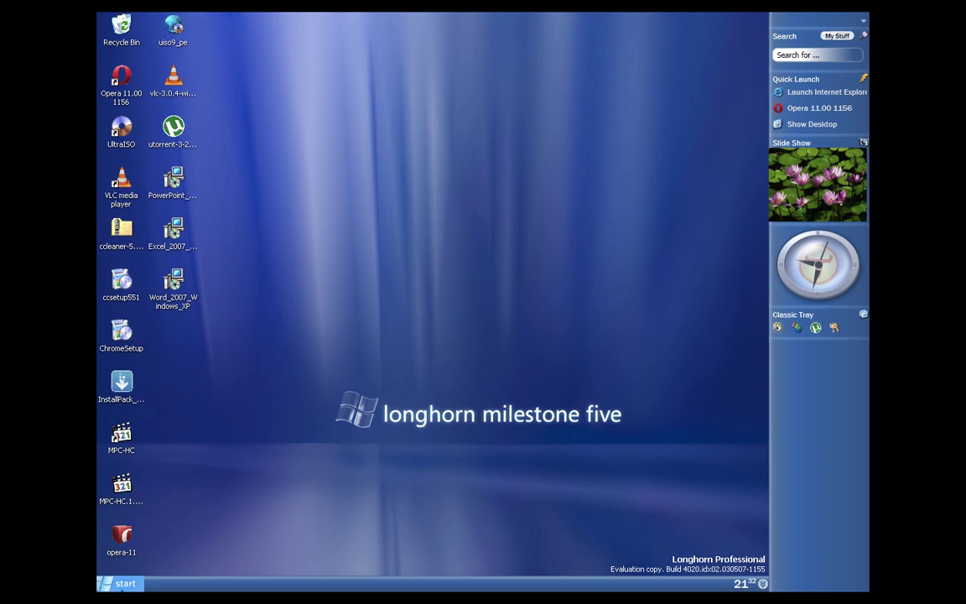
pyautogui.click(124, 586)
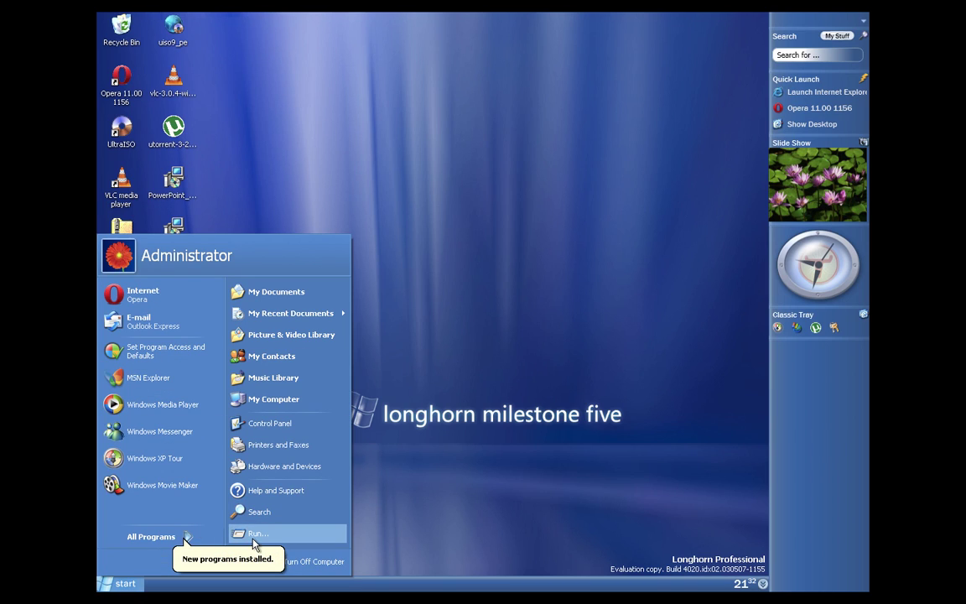
pyautogui.click(260, 511)
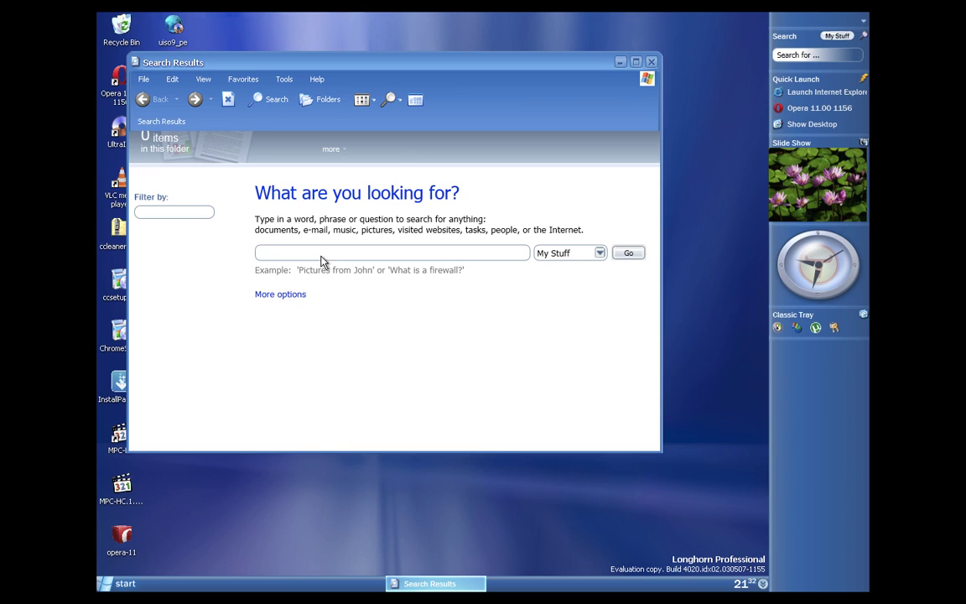
# Run a file search for 'PowerPoint_2007'
pyautogui.write('rPoint_2')
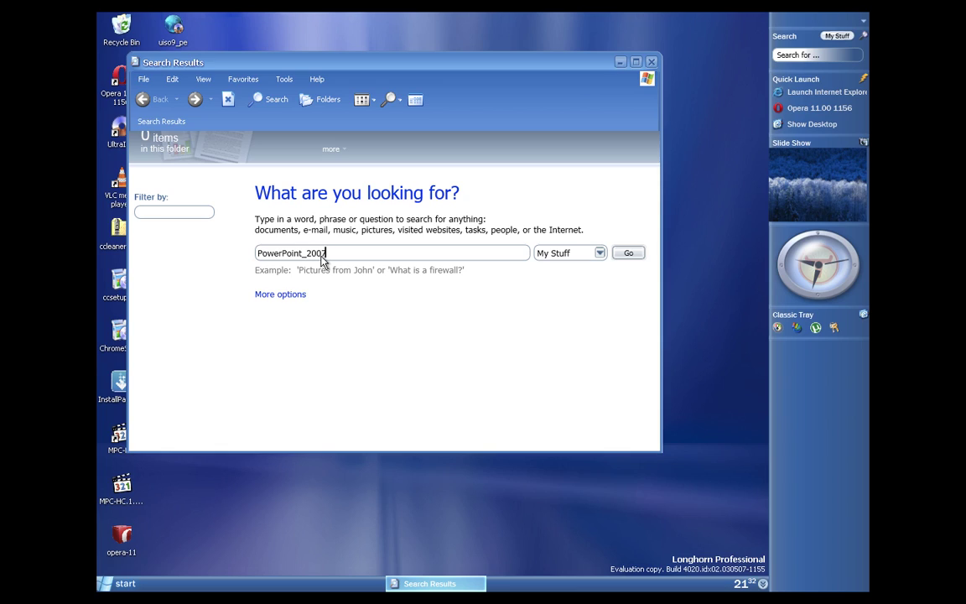
pyautogui.write('007')
pyautogui.click(628, 252)
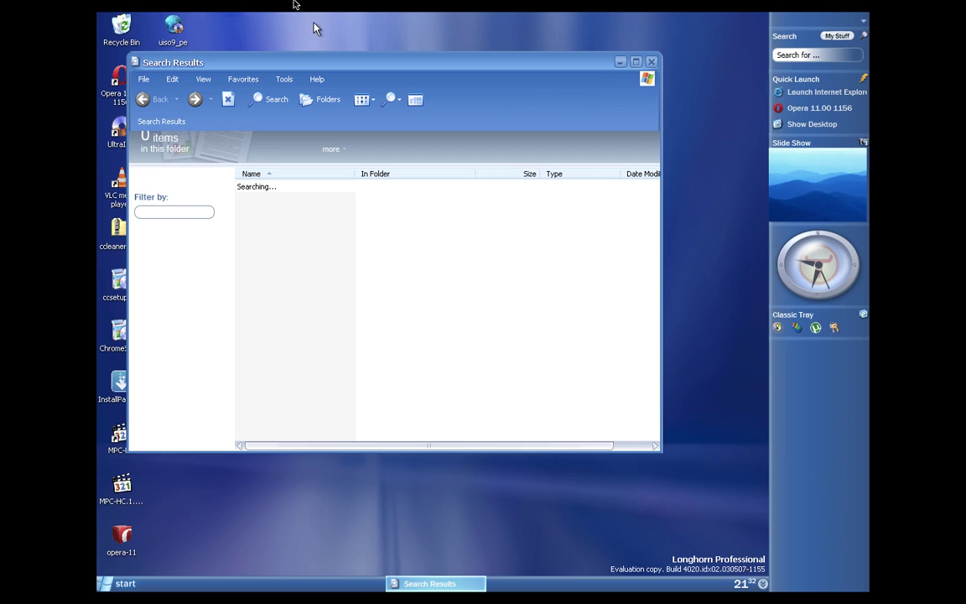
# Move the search window aside and launch the Word_2007 installer from its desktop icon
pyautogui.moveTo(311, 59); pyautogui.dragTo(411, 118)
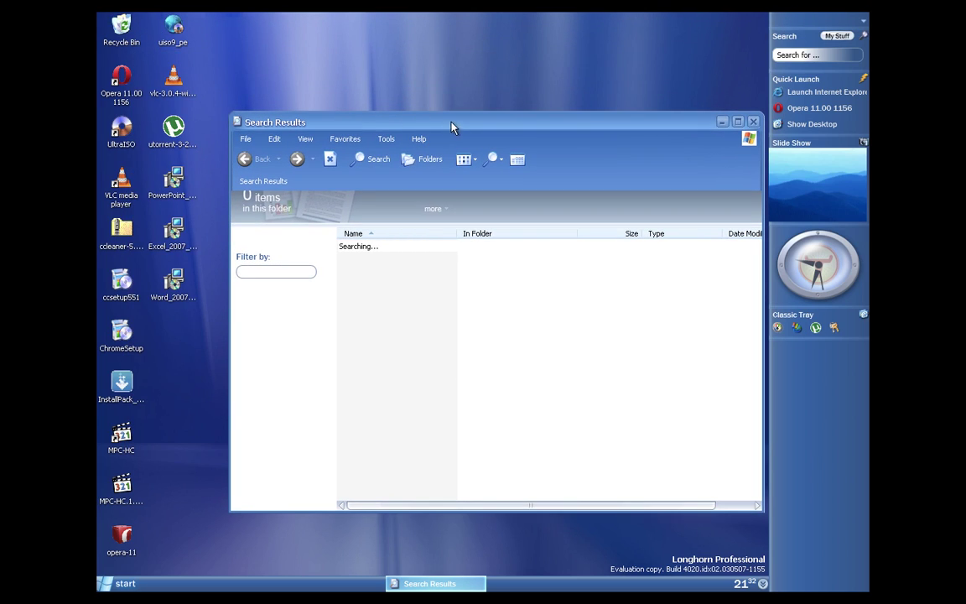
pyautogui.click(174, 178)
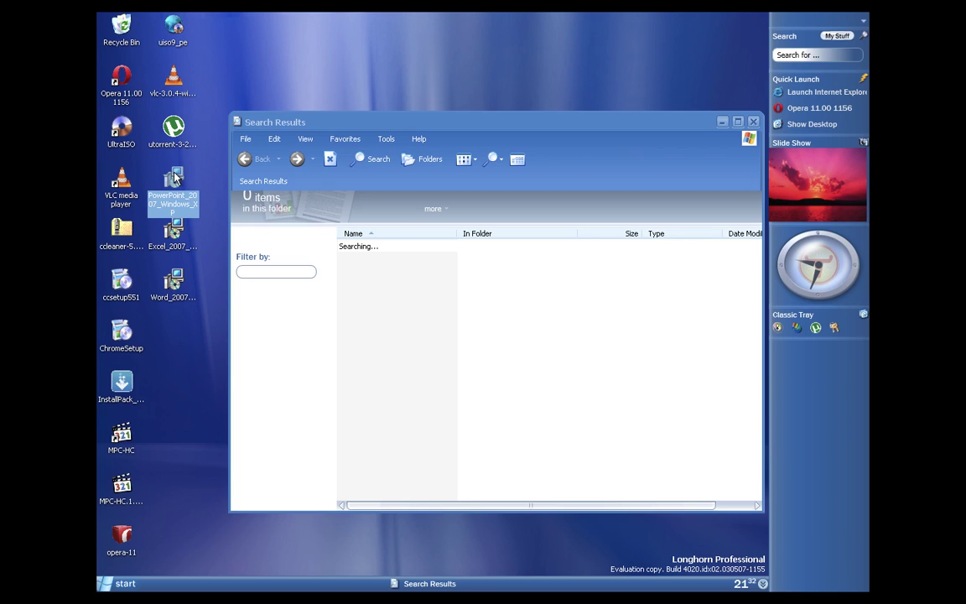
pyautogui.rightClick(175, 288)
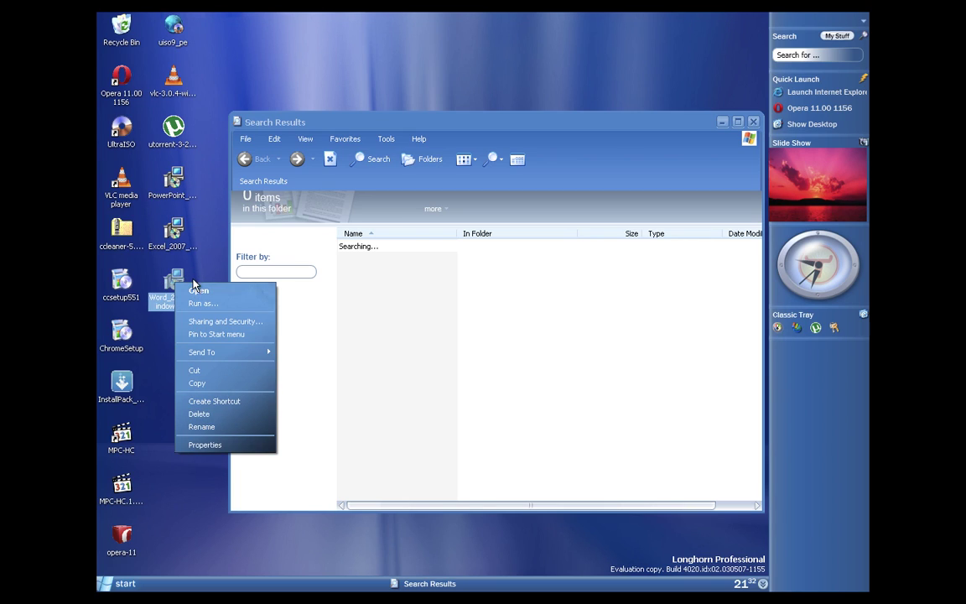
pyautogui.click(198, 290)
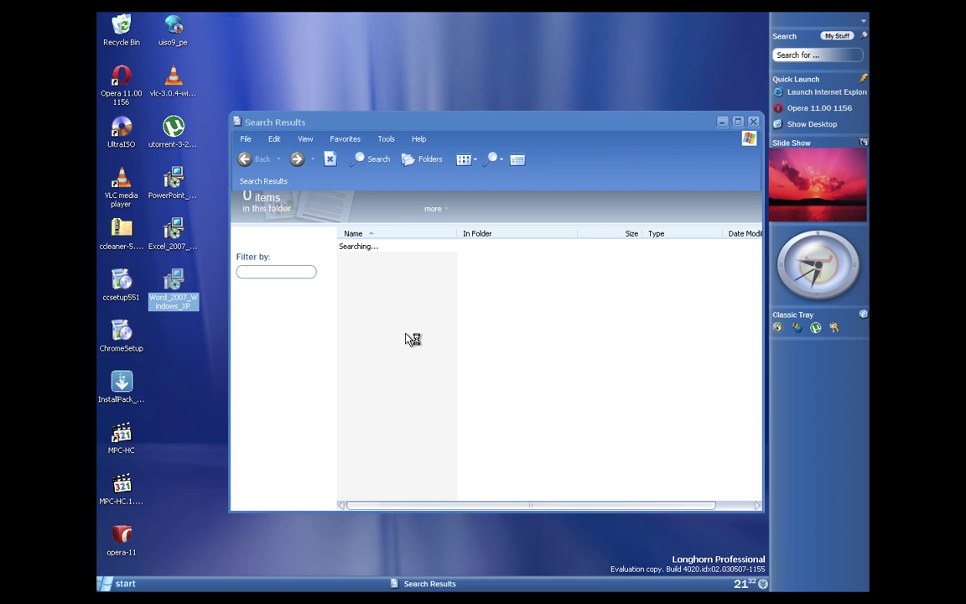
# Close the search results, get past the installer's welcome page, and dismiss the KERNEL32 entry-point error
pyautogui.click(755, 123)
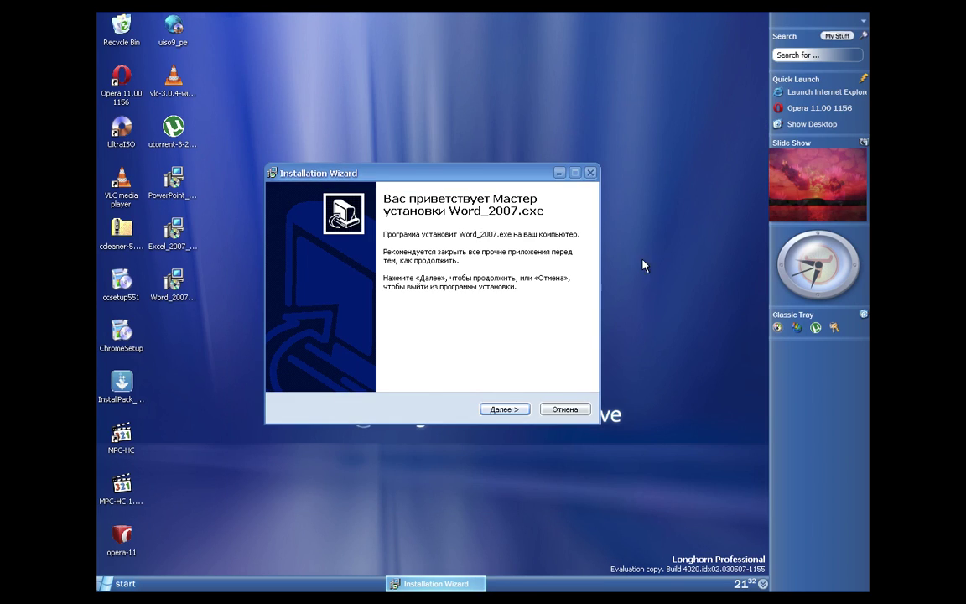
pyautogui.click(513, 408)
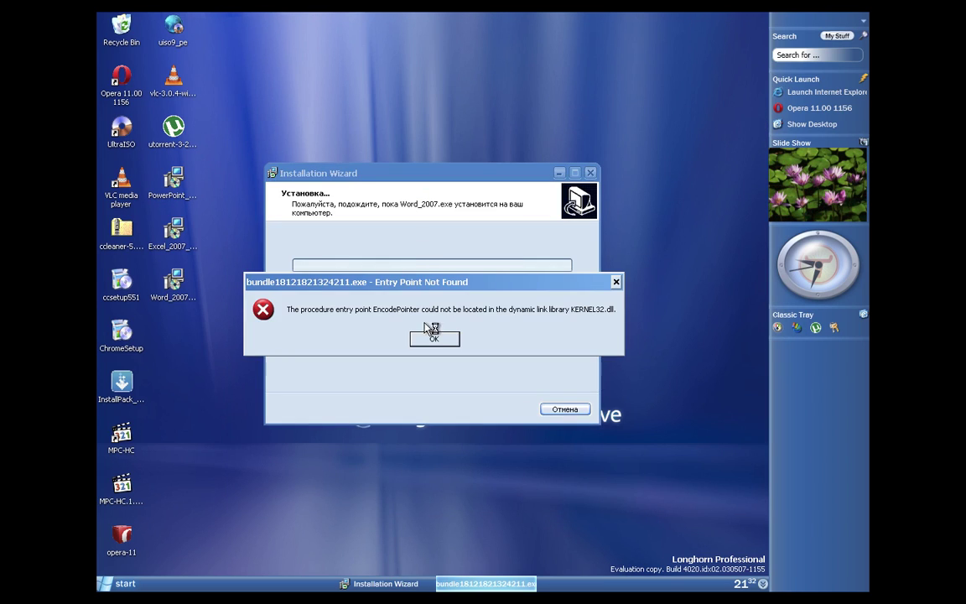
pyautogui.click(439, 340)
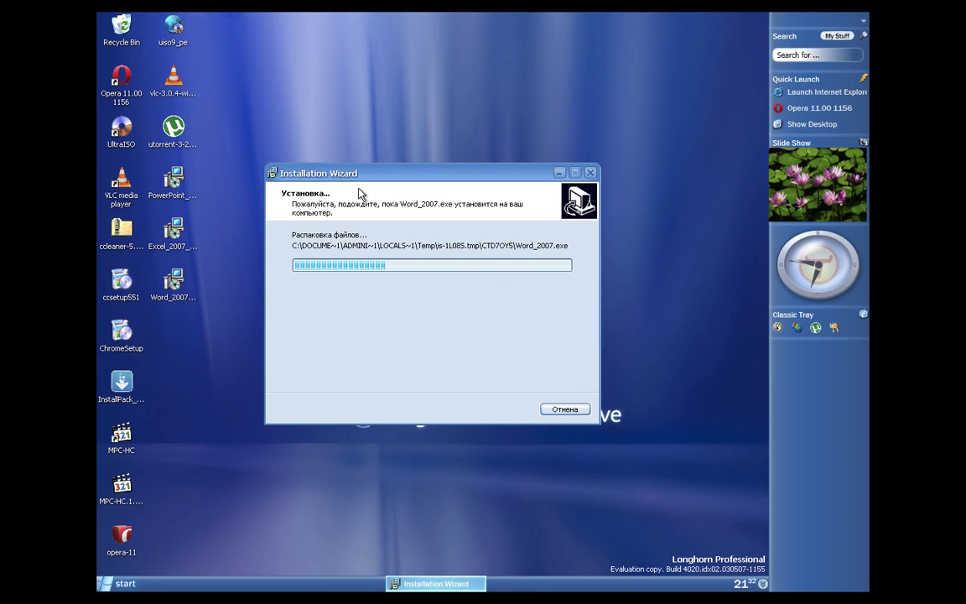
pyautogui.click(118, 579)
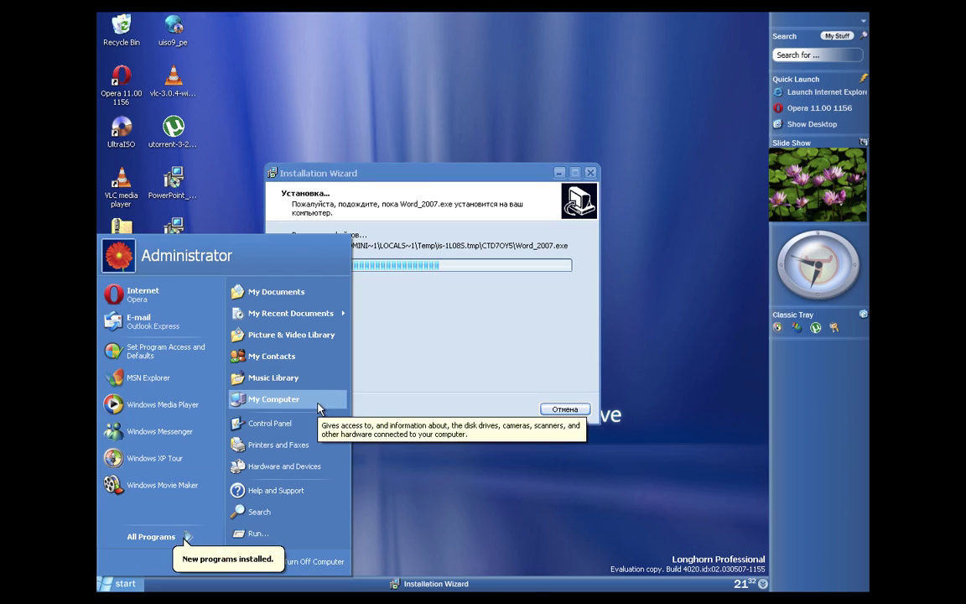
# Open Local Disk from My Computer, then run the Word 2007 install up to the product-key prompt
pyautogui.click(323, 400)
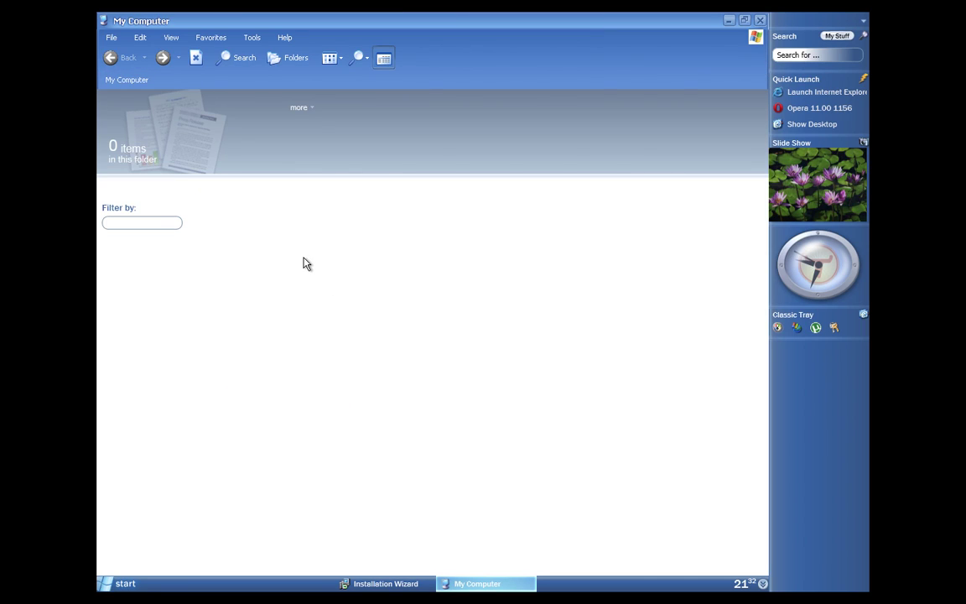
pyautogui.click(268, 334)
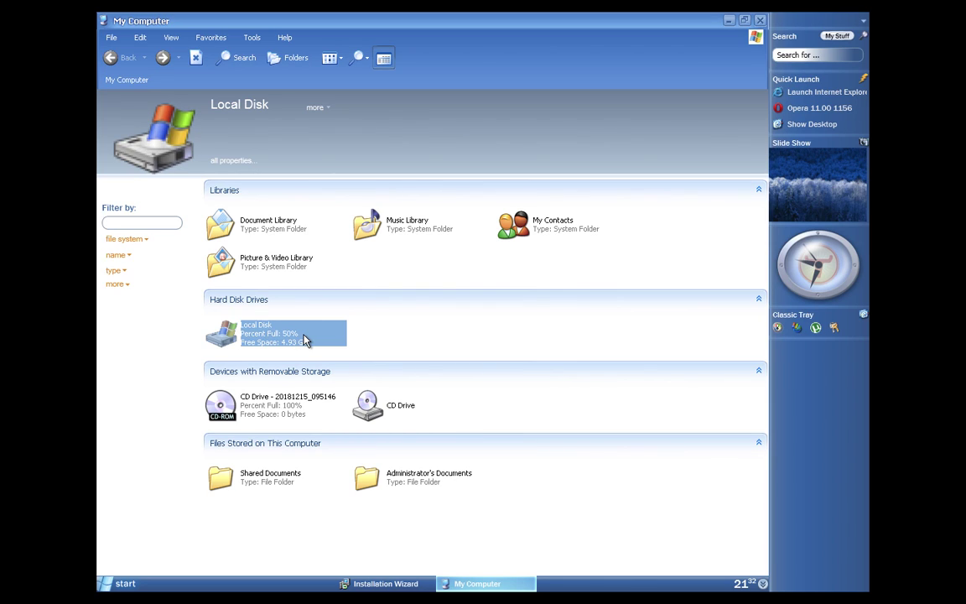
pyautogui.doubleClick(304, 341)
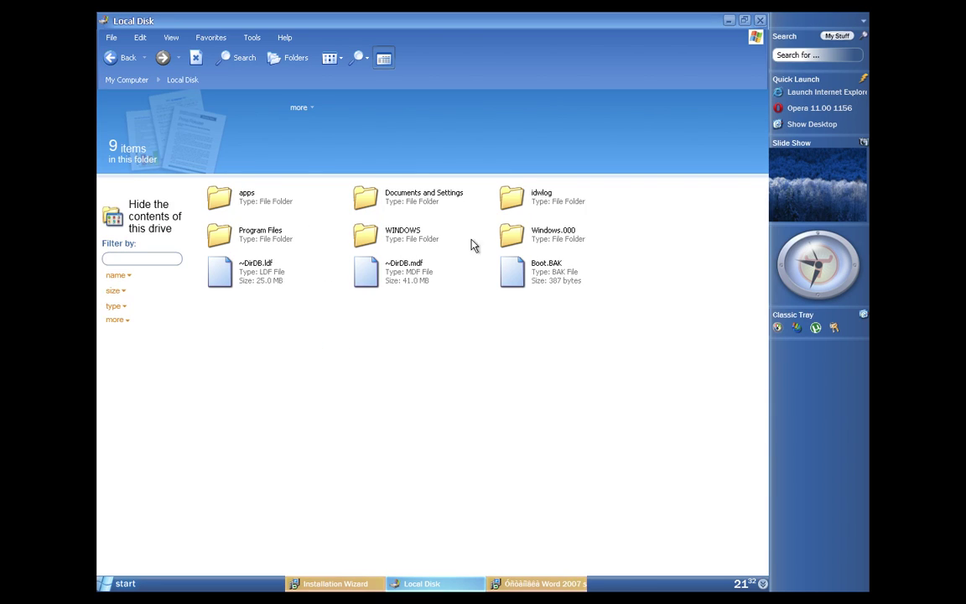
pyautogui.click(493, 587)
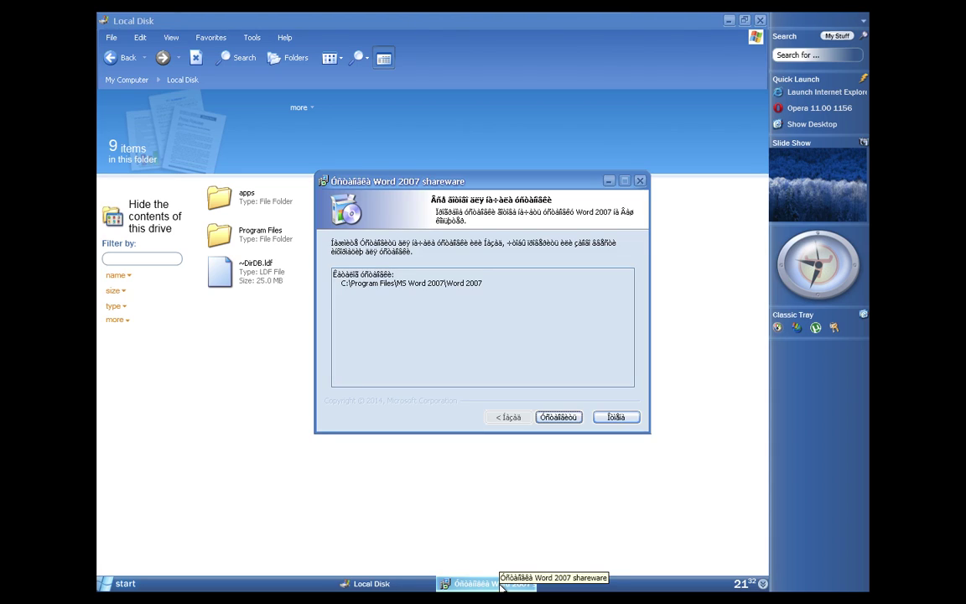
pyautogui.click(556, 417)
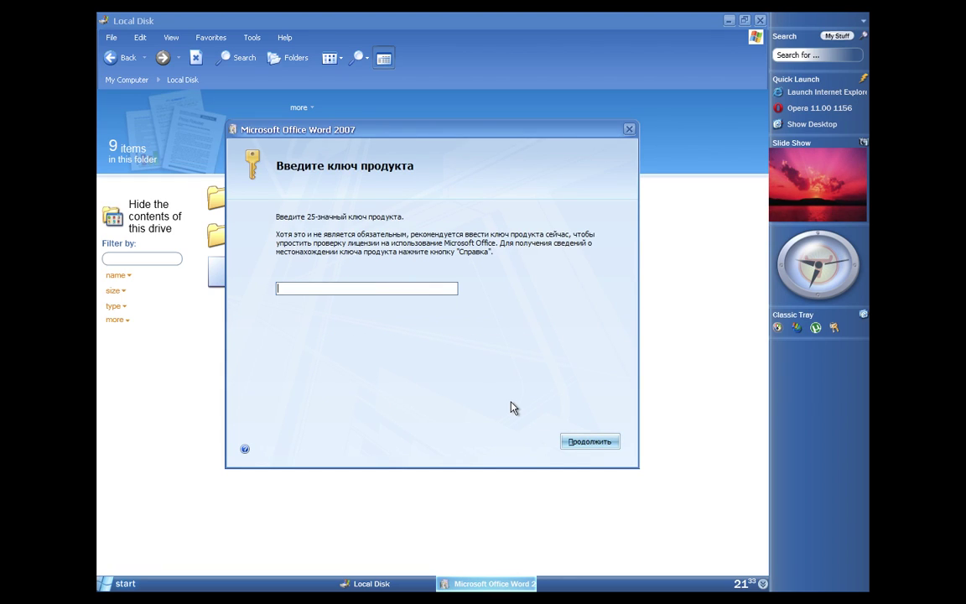
# Close the Local Disk window and launch Opera on a fresh tab without Downloads
pyautogui.click(763, 21)
pyautogui.click(761, 20)
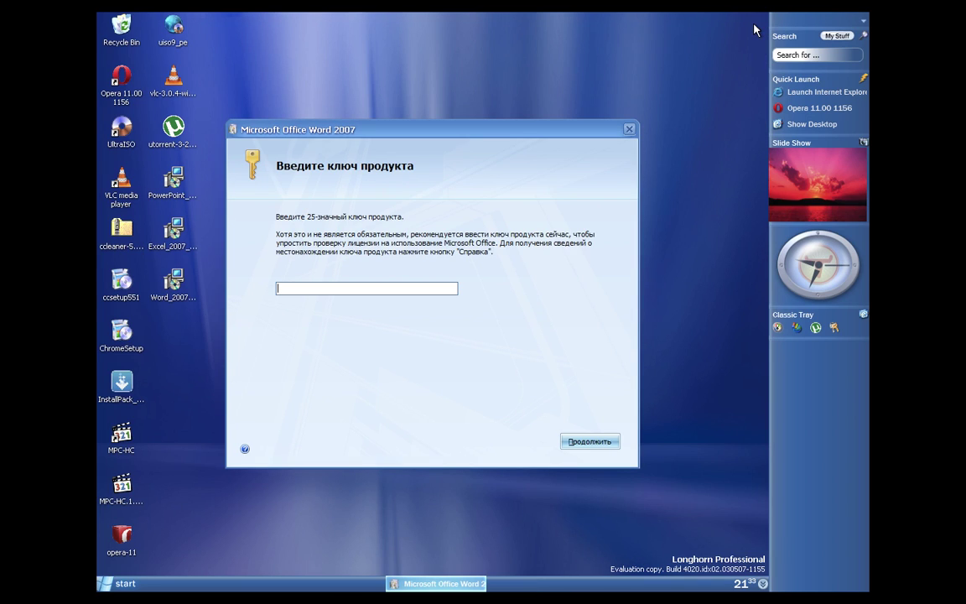
pyautogui.doubleClick(130, 87)
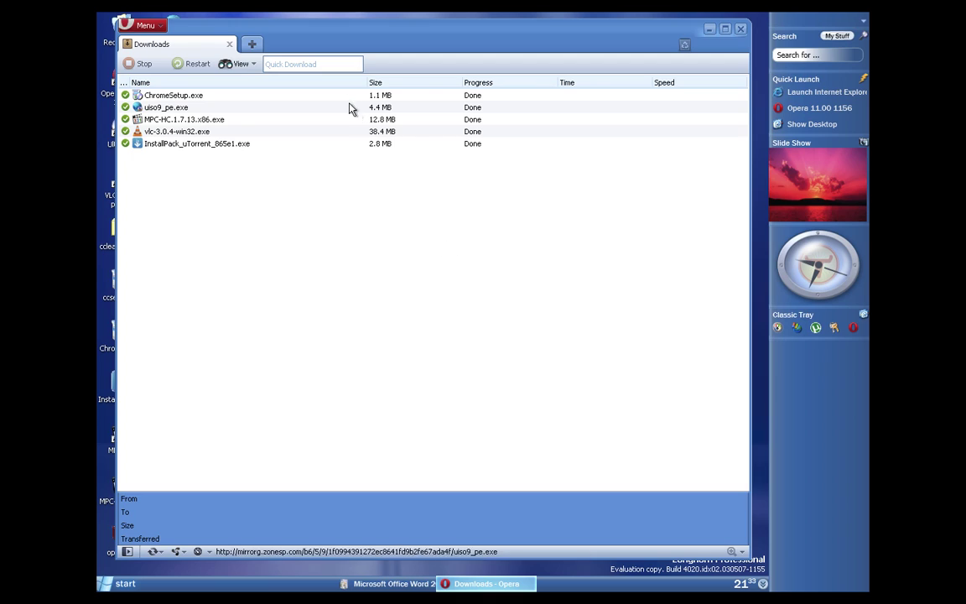
pyautogui.click(252, 44)
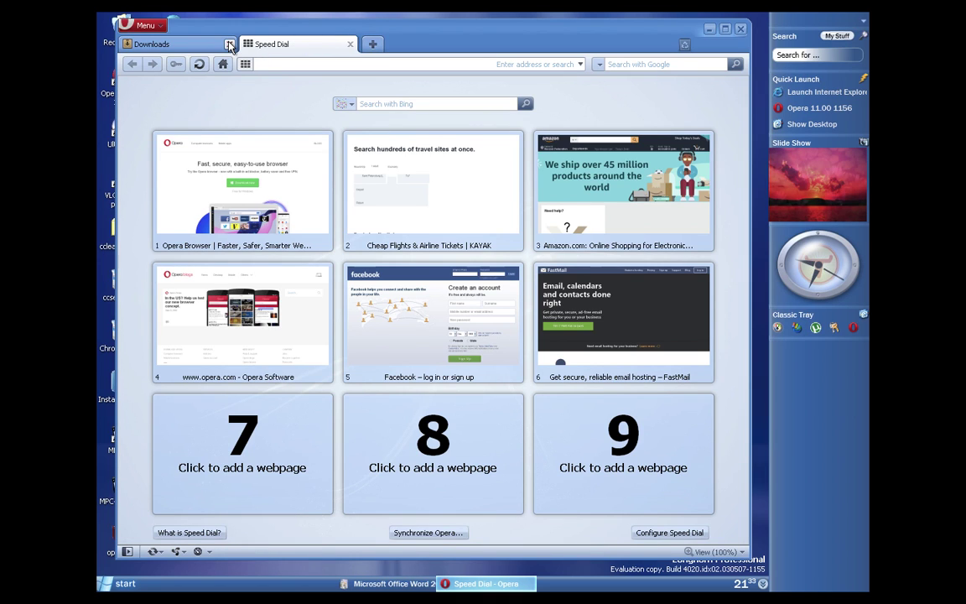
pyautogui.click(229, 43)
# Search the web for 'word 2007 key' and open the first free-keys result
pyautogui.click(300, 64)
pyautogui.write('word 2007 key')
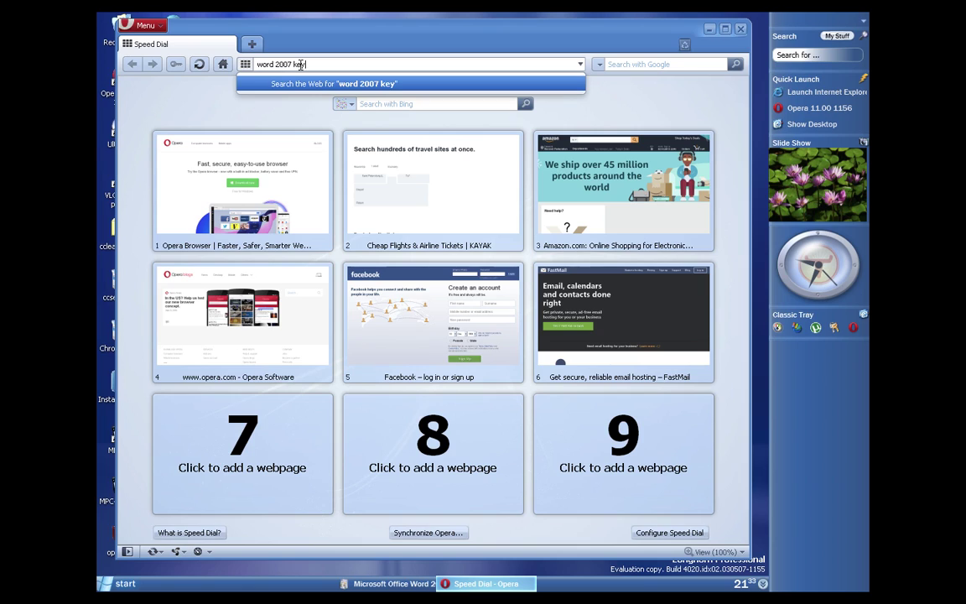
pyautogui.press('Return')
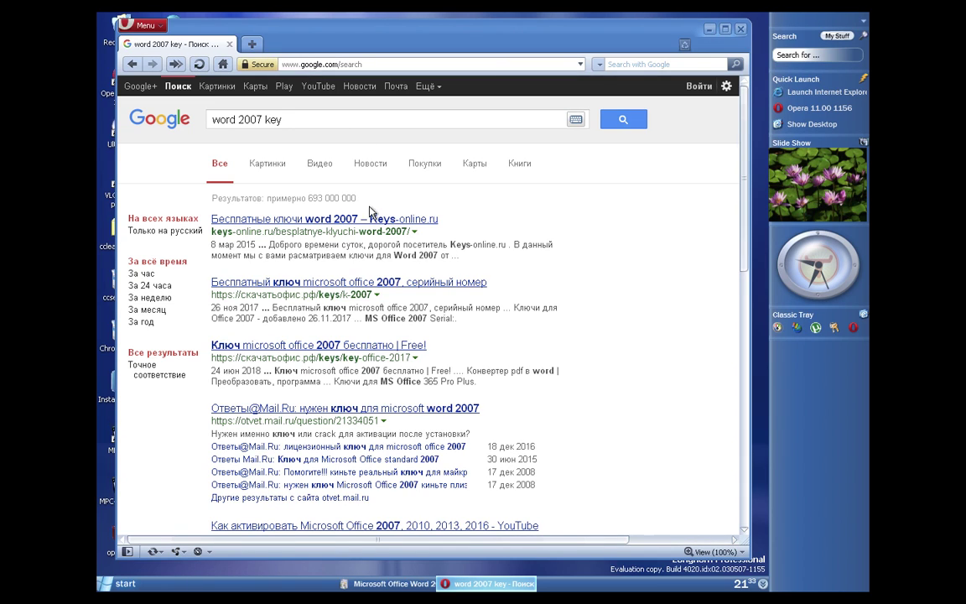
pyautogui.click(361, 219)
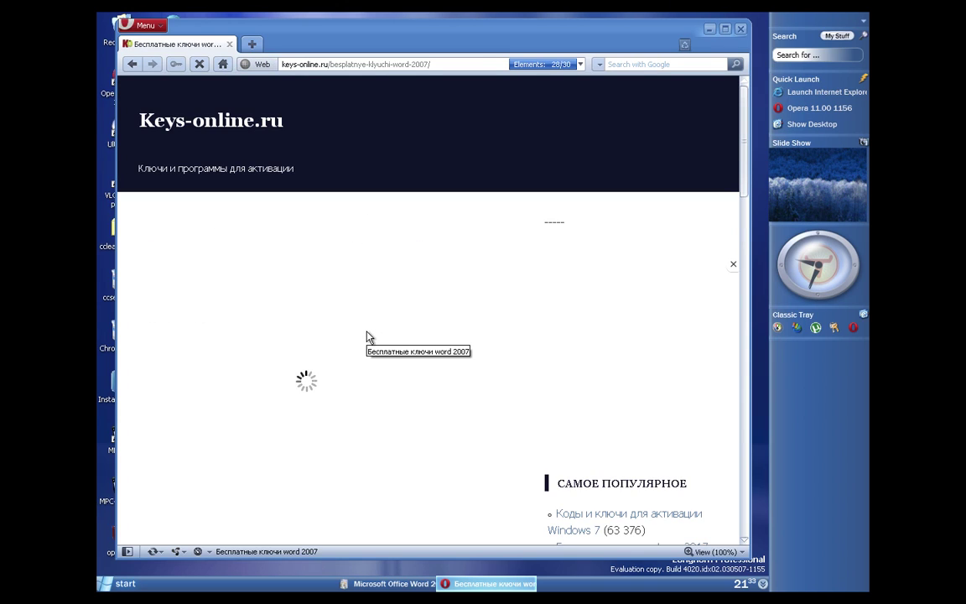
# Copy the first Word 2007 key from keys-online.ru into Word's product-key field
pyautogui.scroll(-5, 367, 333)
pyautogui.scroll(-3, 372, 336)
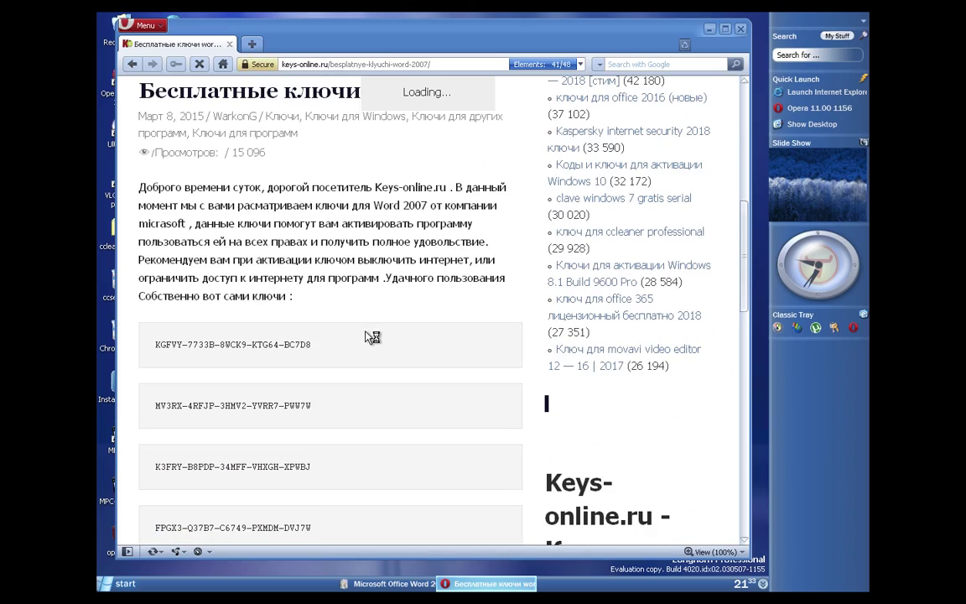
pyautogui.moveTo(162, 348); pyautogui.dragTo(322, 345)
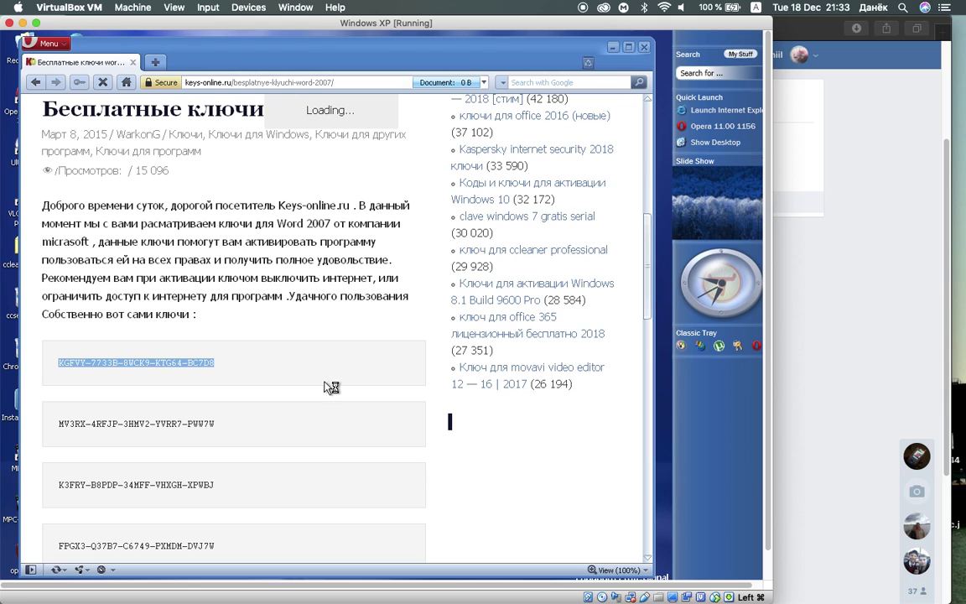
pyautogui.click(36, 23)
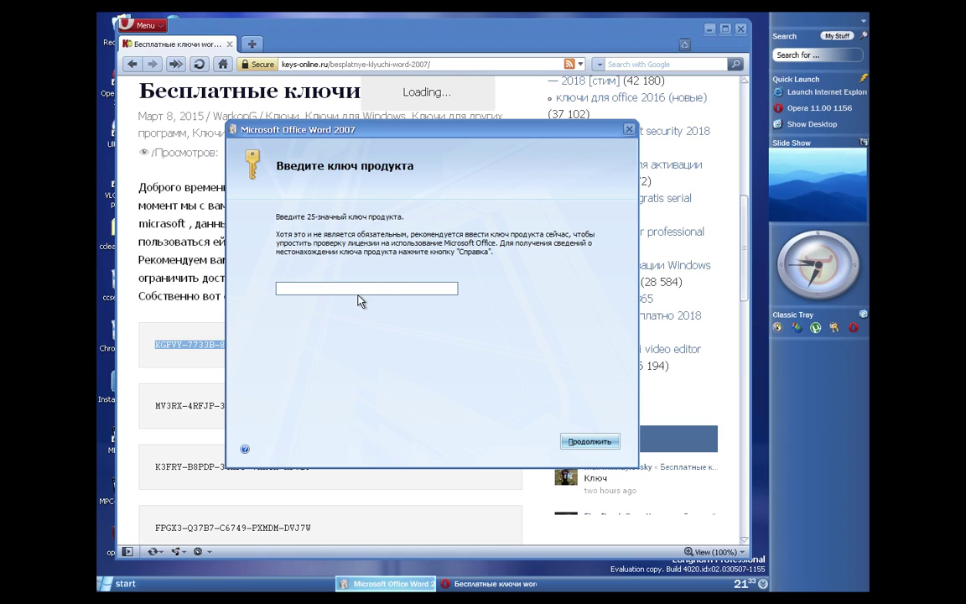
pyautogui.click(358, 288)
pyautogui.write('KGFVY-7733B-8WCK9-KTG64-BC7D8')
# Replace the rejected key with the site's second key, then return Opera to the search results
pyautogui.click(194, 406)
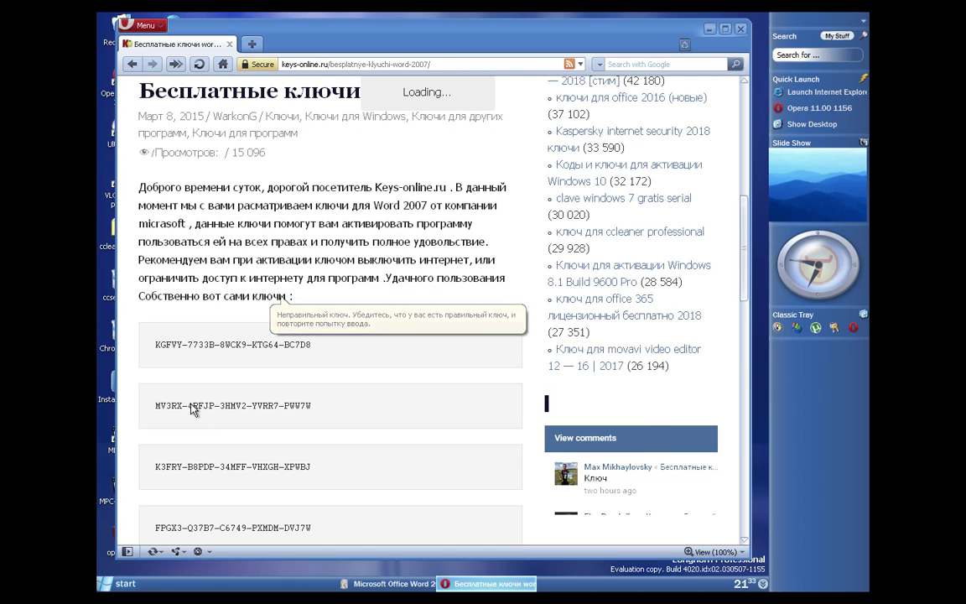
pyautogui.moveTo(155, 406); pyautogui.dragTo(312, 410)
pyautogui.hotkey('ctrl', 'c')
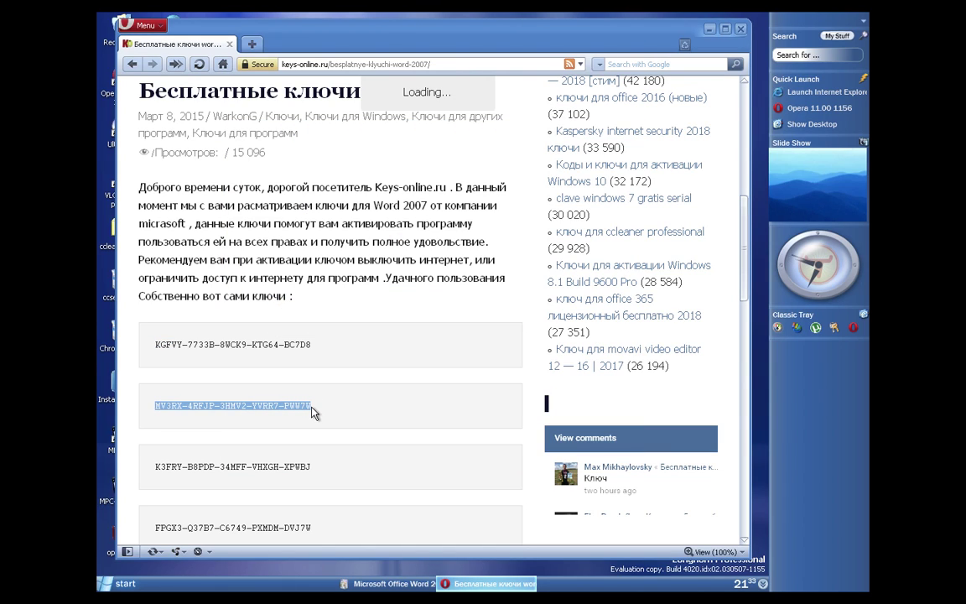
pyautogui.click(384, 583)
pyautogui.moveTo(401, 288); pyautogui.dragTo(277, 287)
pyautogui.hotkey('ctrl', 'v')
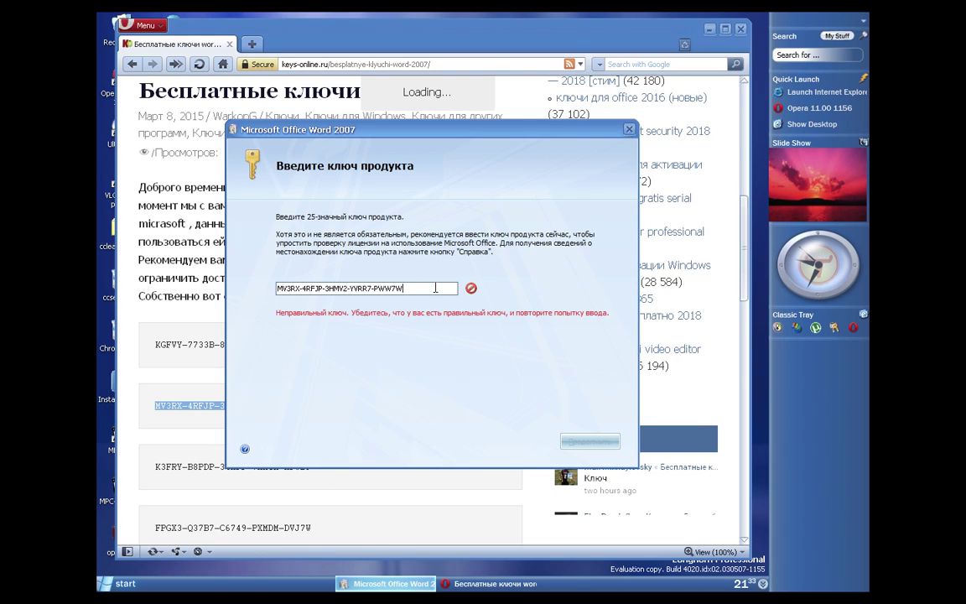
pyautogui.click(193, 181)
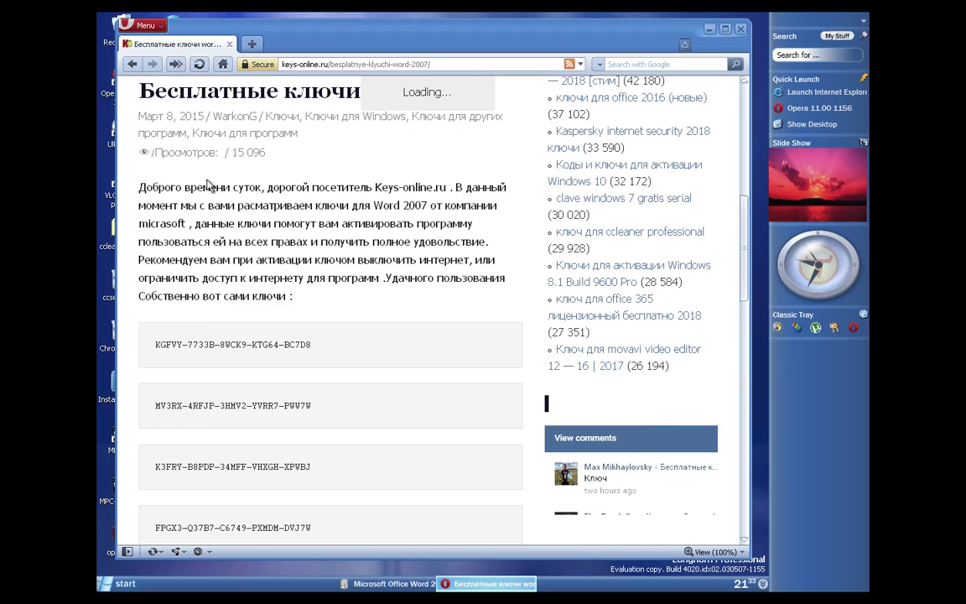
pyautogui.click(143, 65)
pyautogui.scroll(-2, 415, 330)
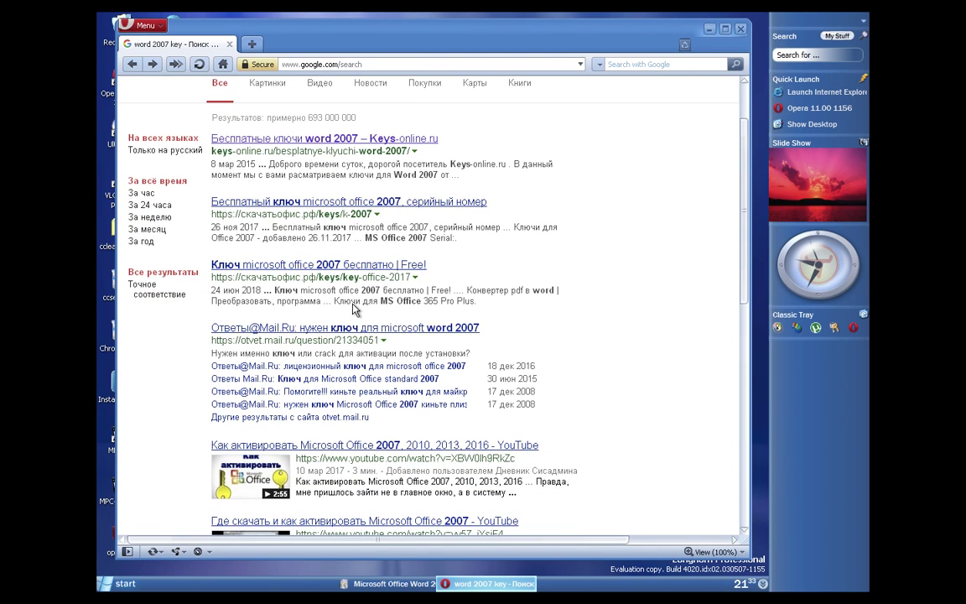
# Paste the otvet.mail.ru answer's key over Word's product key, then go back to Google results
pyautogui.click(415, 328)
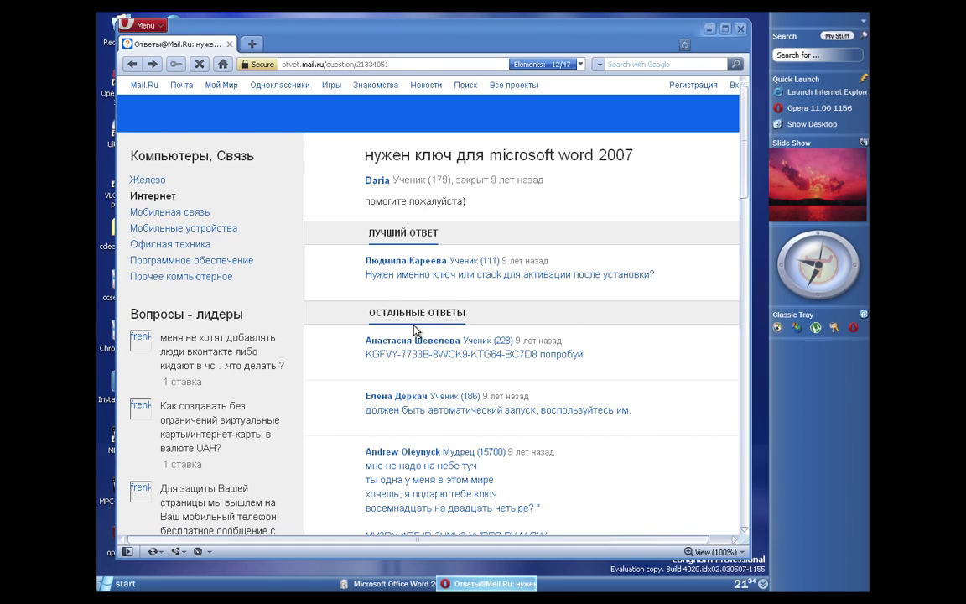
pyautogui.moveTo(366, 357); pyautogui.dragTo(537, 358)
pyautogui.hotkey('ctrl', 'c')
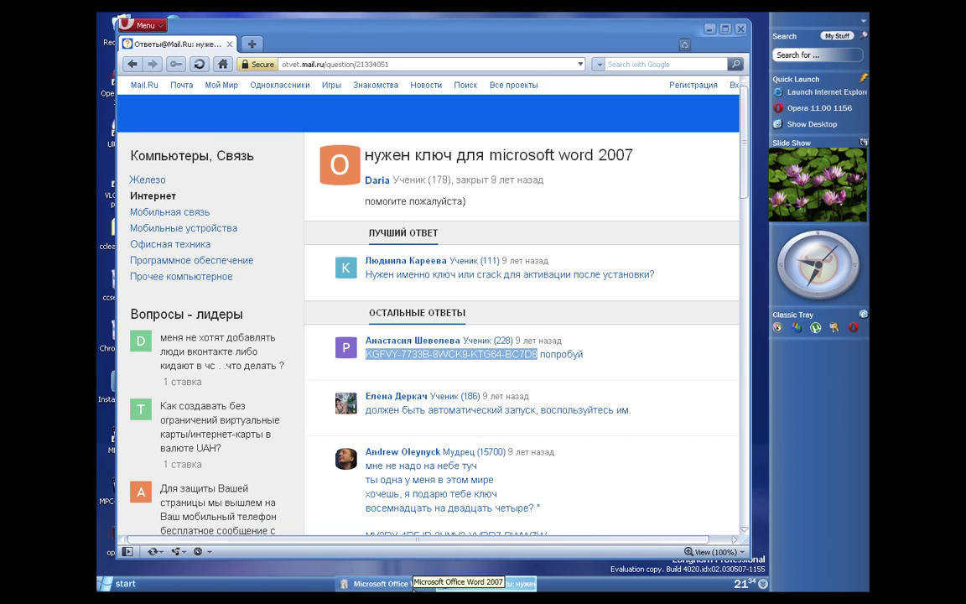
pyautogui.click(392, 583)
pyautogui.moveTo(420, 286); pyautogui.dragTo(273, 294)
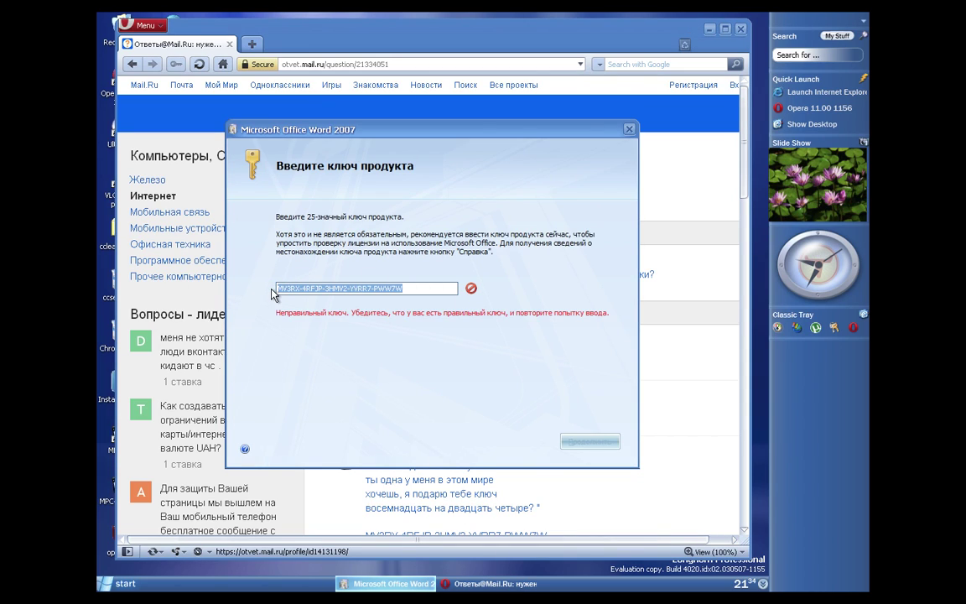
pyautogui.hotkey('ctrl', 'v')
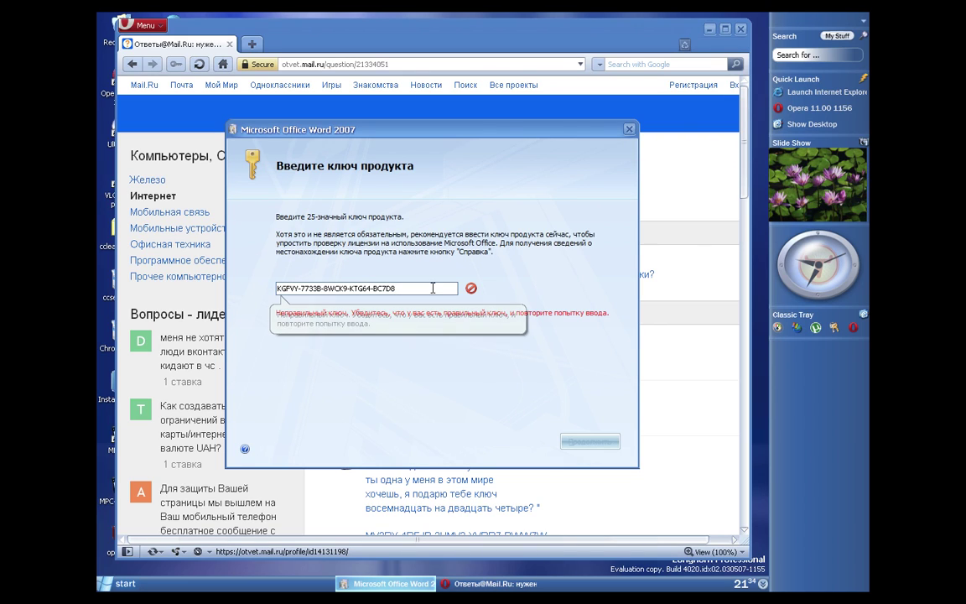
pyautogui.click(131, 63)
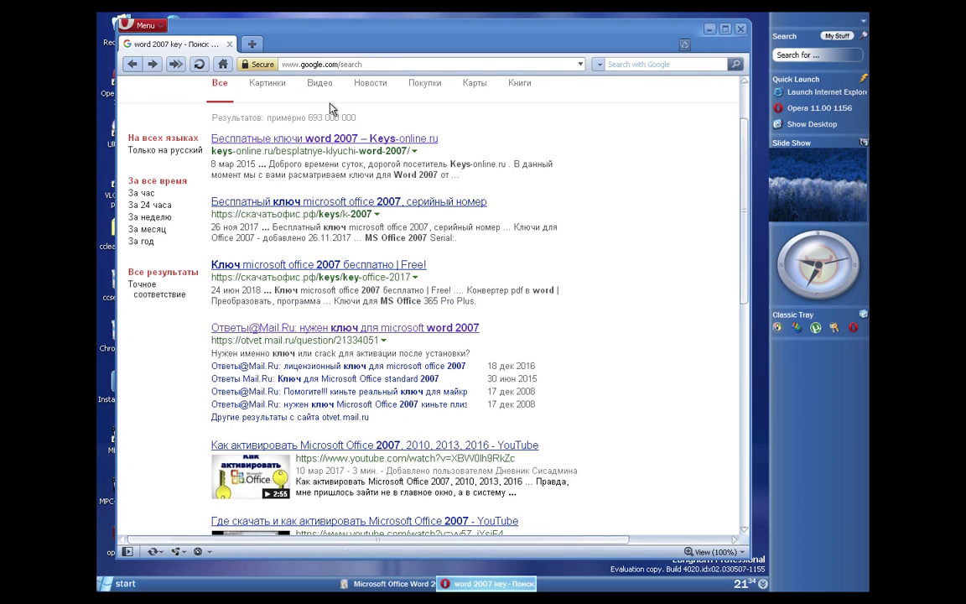
# Change the Google query to the suggested 'word 2007 ключ' and run it
pyautogui.scroll(-5, 646, 311)
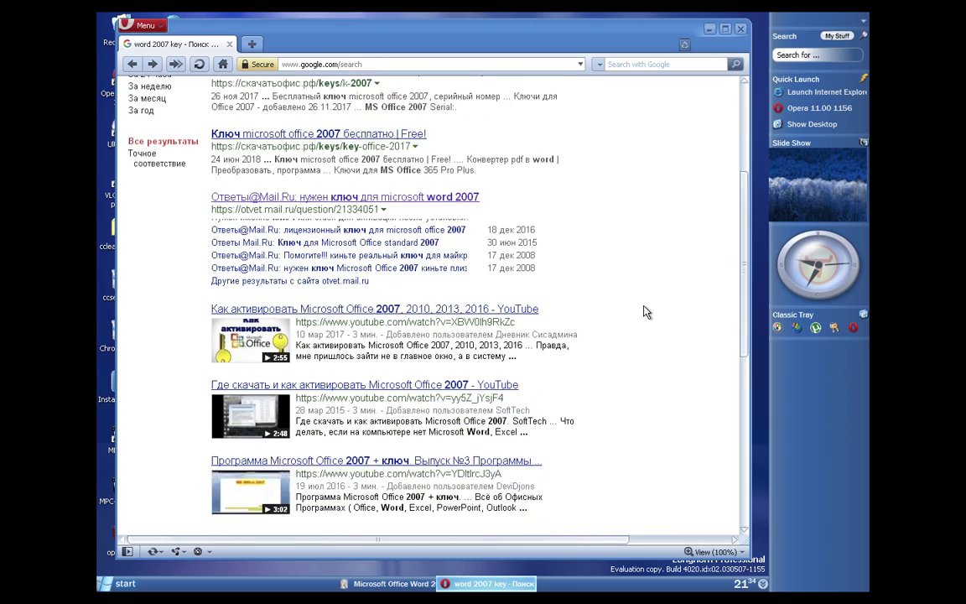
pyautogui.scroll(-1, 645, 312)
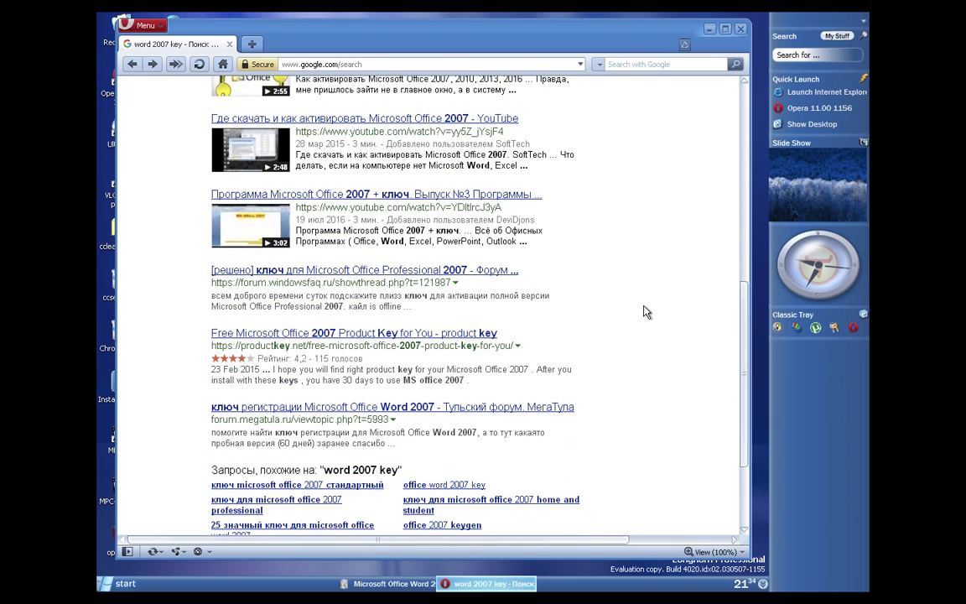
pyautogui.scroll(6, 587, 306)
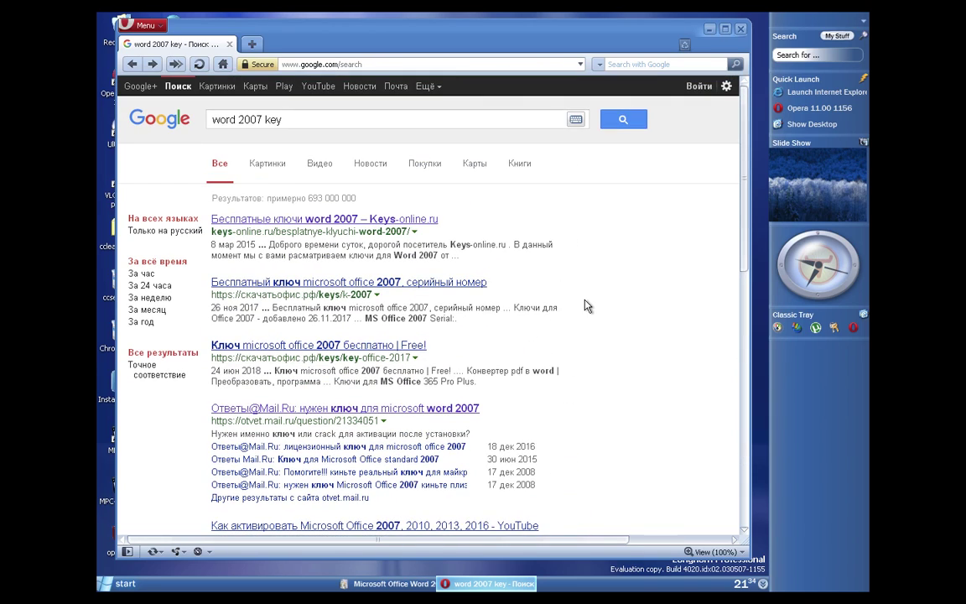
pyautogui.click(287, 118)
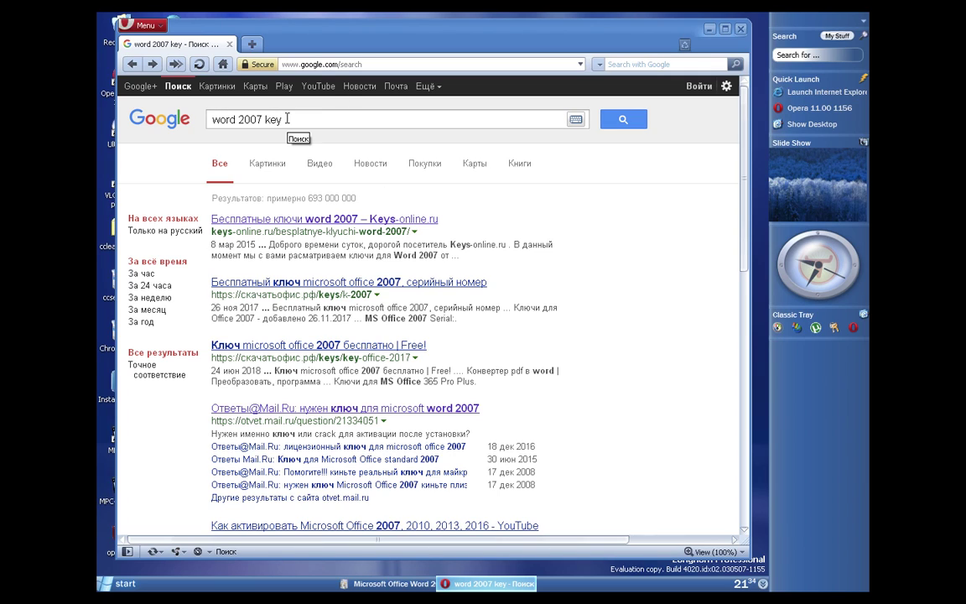
pyautogui.press('BackSpace')
pyautogui.press('BackSpace')
pyautogui.press('BackSpace')
pyautogui.write('rk.x')
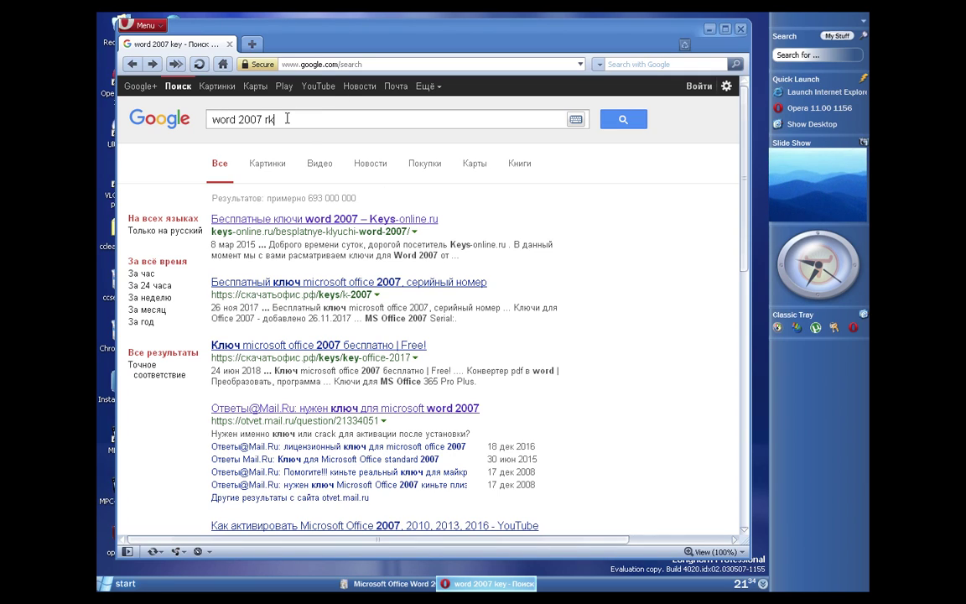
pyautogui.press('Return')
pyautogui.click(436, 219)
# Try the Office 2007 key page, return after its secure-transaction error, and open the YouTube video result
pyautogui.scroll(-1, 566, 297)
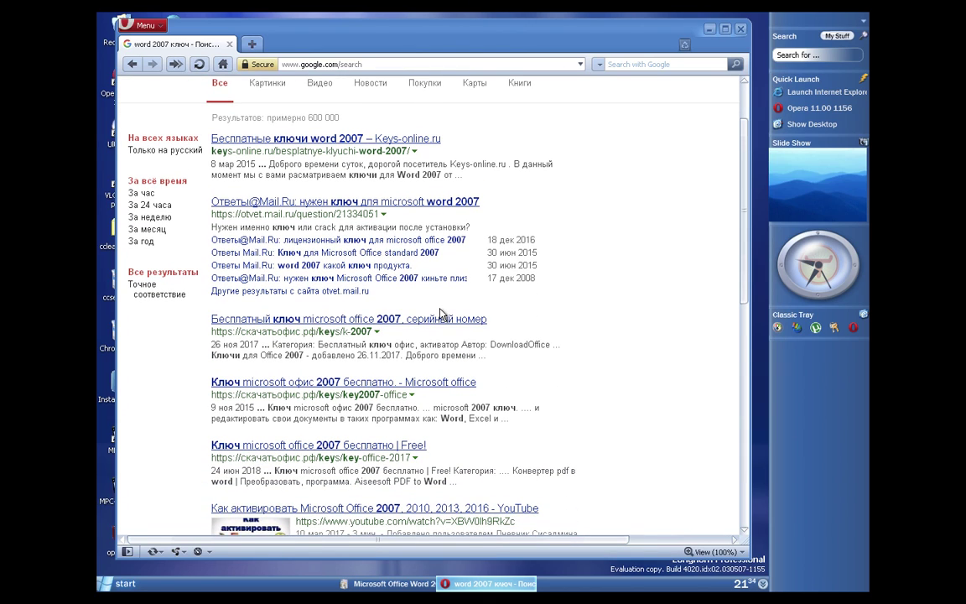
pyautogui.click(435, 383)
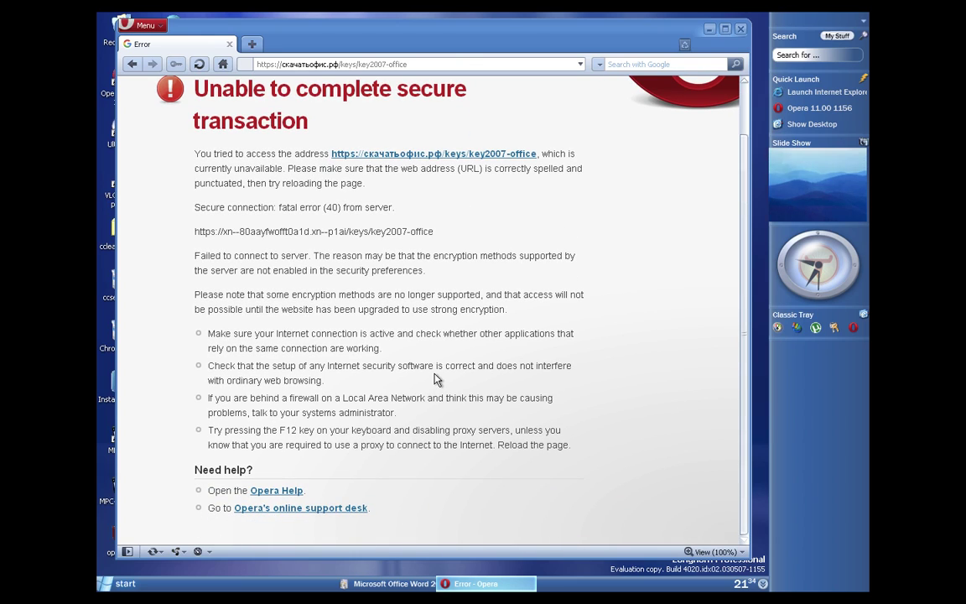
pyautogui.scroll(1, 485, 155)
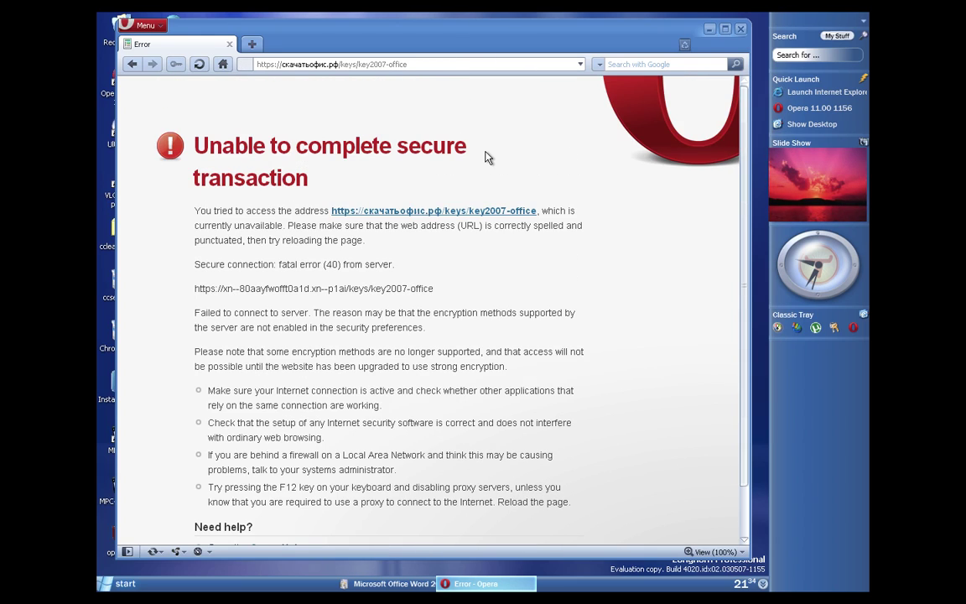
pyautogui.click(132, 66)
pyautogui.scroll(-5, 455, 252)
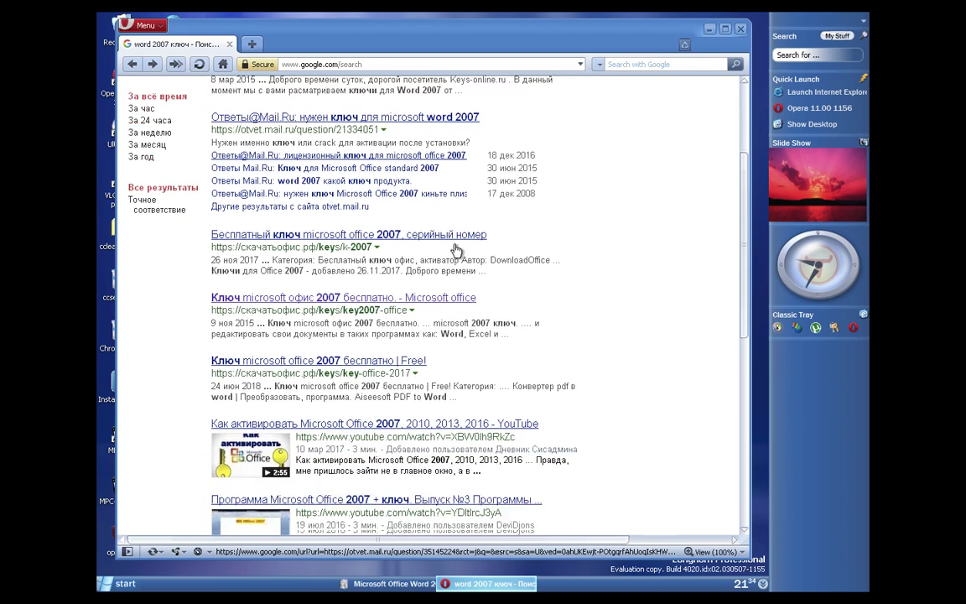
pyautogui.click(454, 262)
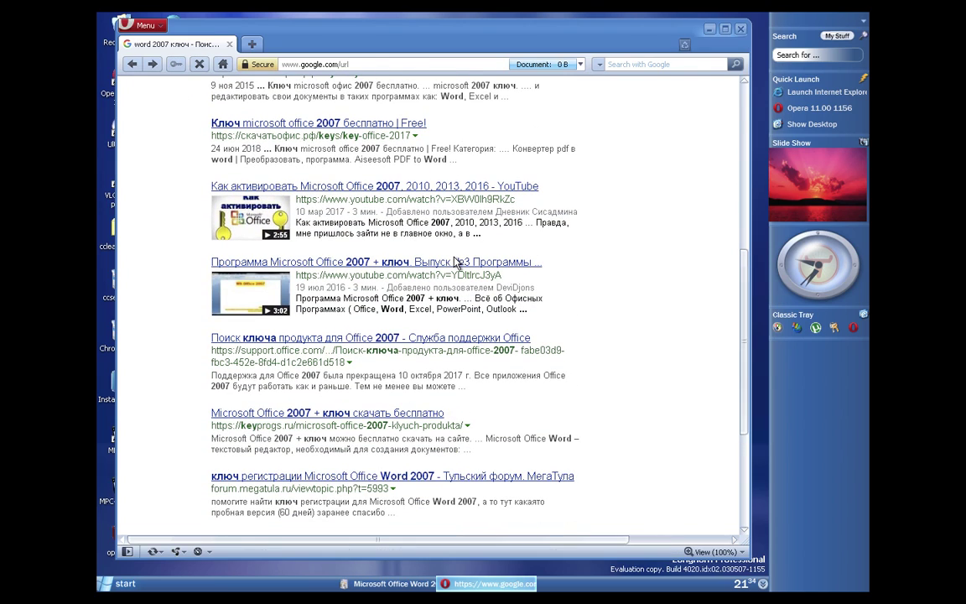
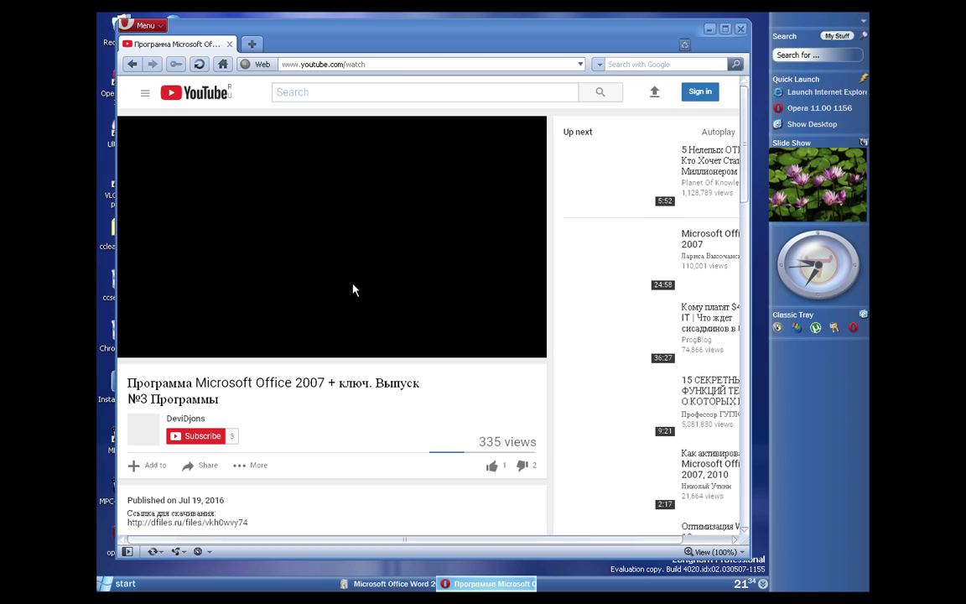
# Go back to the Google results and open the Mail.ru answer on Office Standard 2007 keys. Select the first key
pyautogui.click(131, 65)
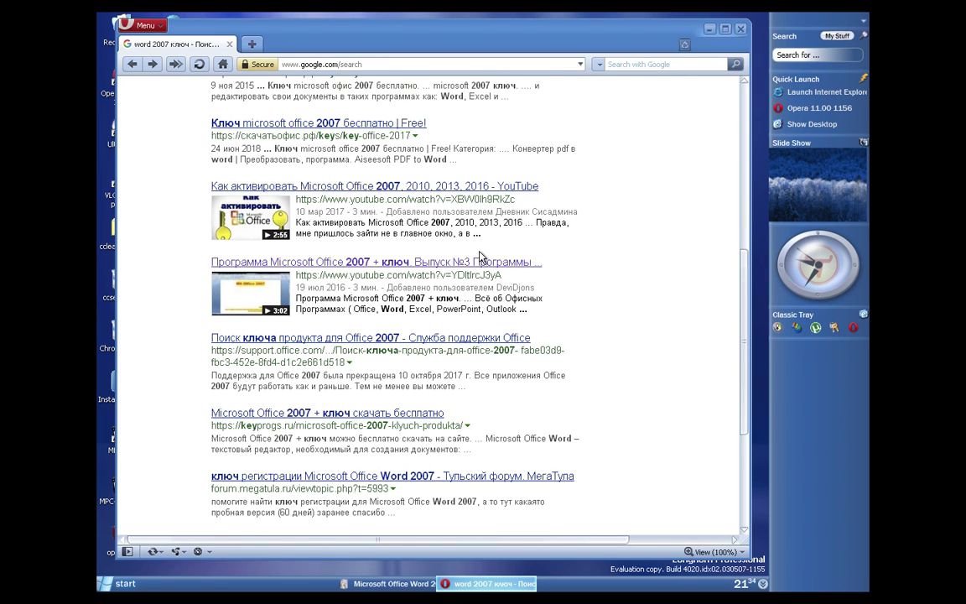
pyautogui.scroll(-3, 469, 252)
pyautogui.click(315, 393)
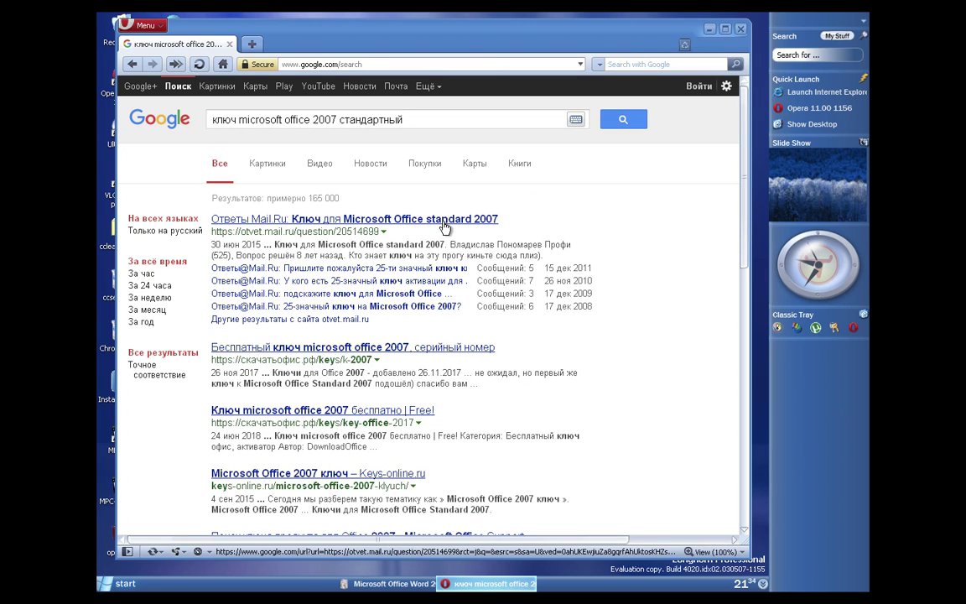
pyautogui.click(445, 221)
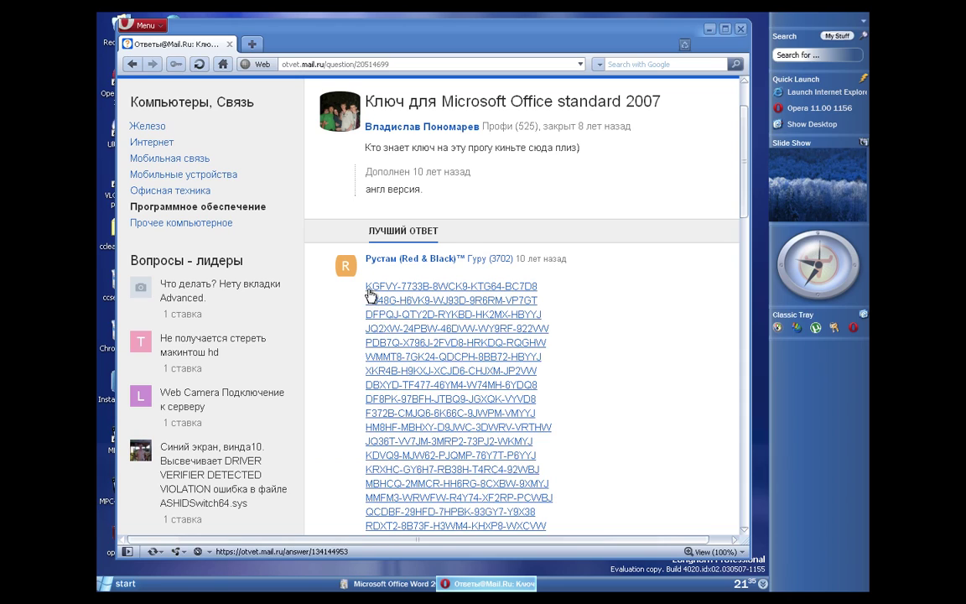
pyautogui.moveTo(348, 282); pyautogui.dragTo(540, 287)
pyautogui.hotkey('ctrl', 'c')
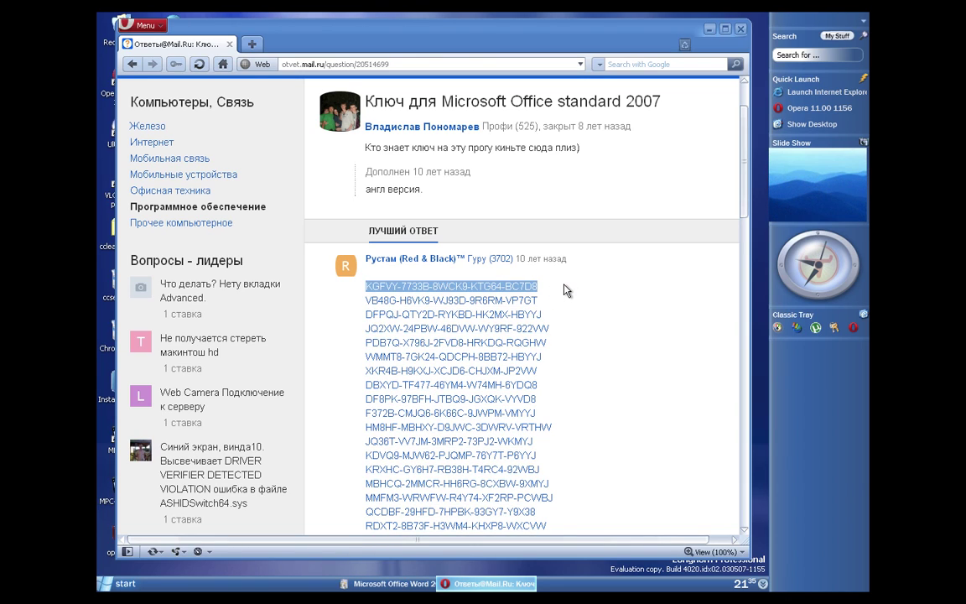
# Paste the Standard key into Word's product-key field, then replace it with the first Professional 2007 RUS key
pyautogui.click(419, 584)
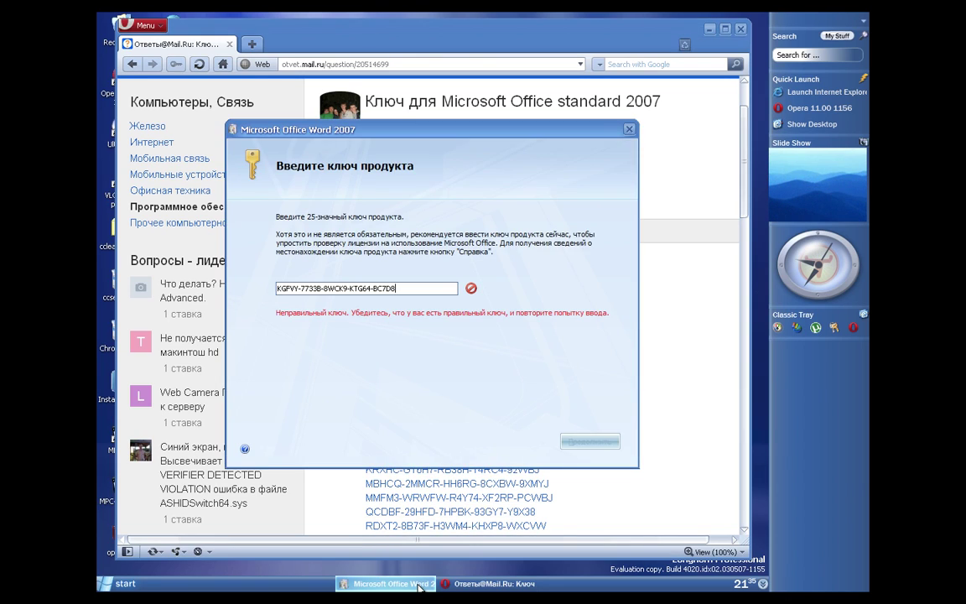
pyautogui.moveTo(418, 287); pyautogui.dragTo(254, 287)
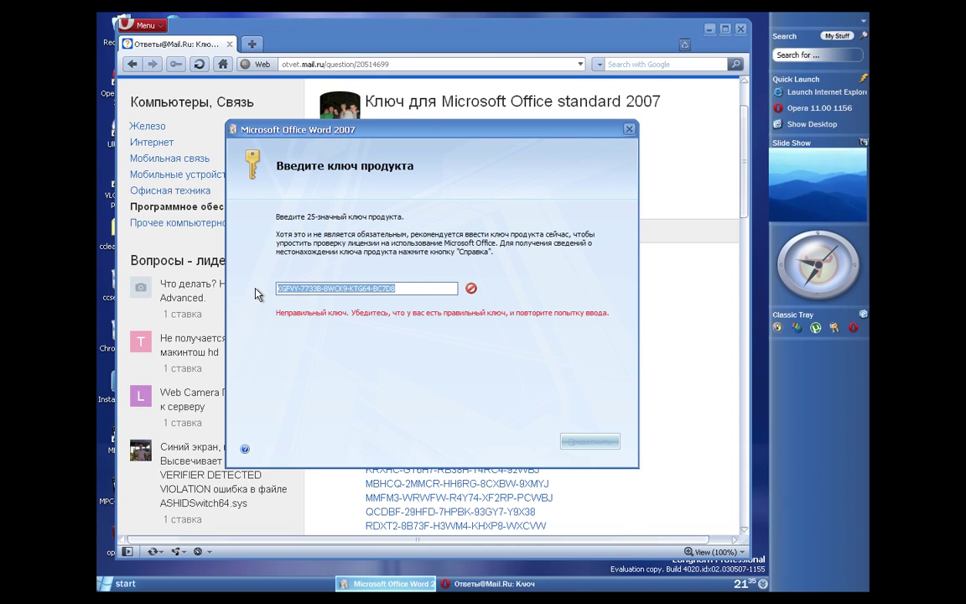
pyautogui.hotkey('ctrl', 'v')
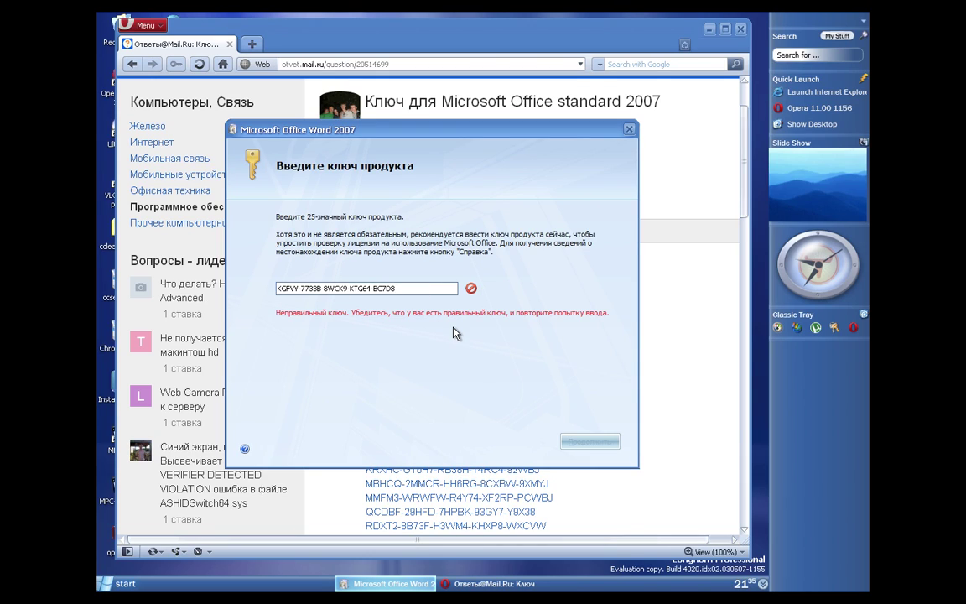
pyautogui.click(701, 302)
pyautogui.scroll(-5, 621, 332)
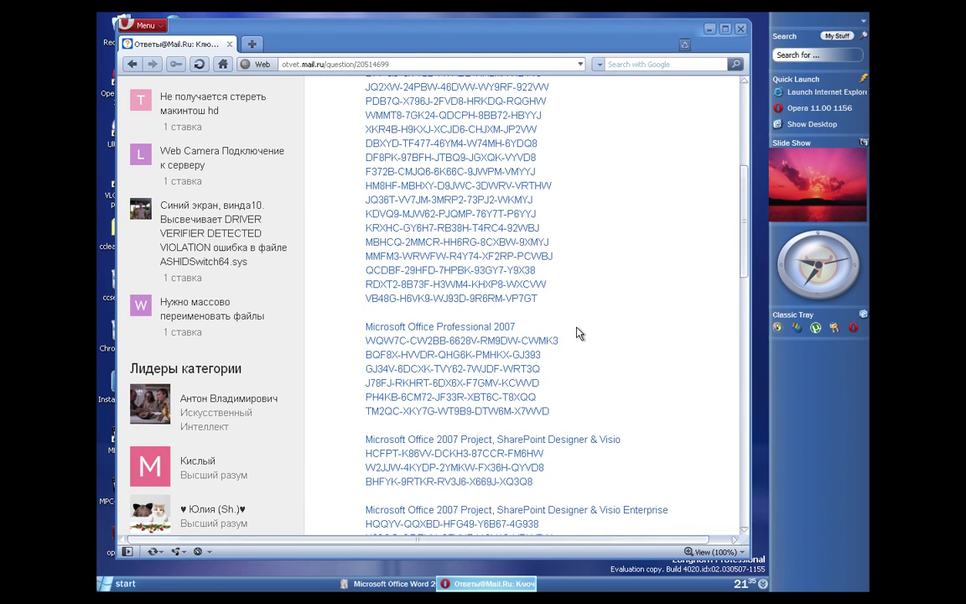
pyautogui.scroll(-8, 578, 333)
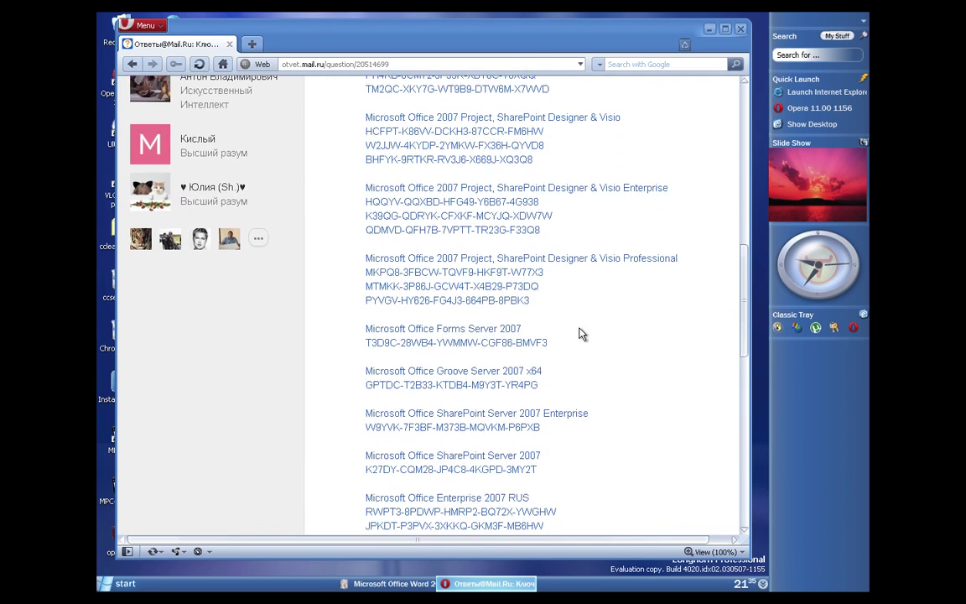
pyautogui.scroll(-10, 578, 332)
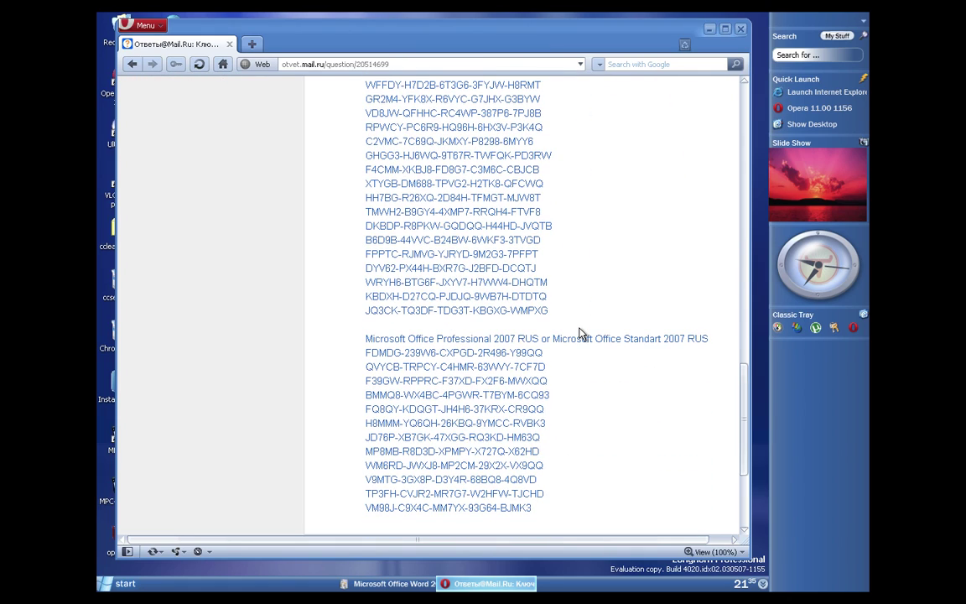
pyautogui.moveTo(562, 192); pyautogui.dragTo(329, 197)
pyautogui.hotkey('ctrl', 'c')
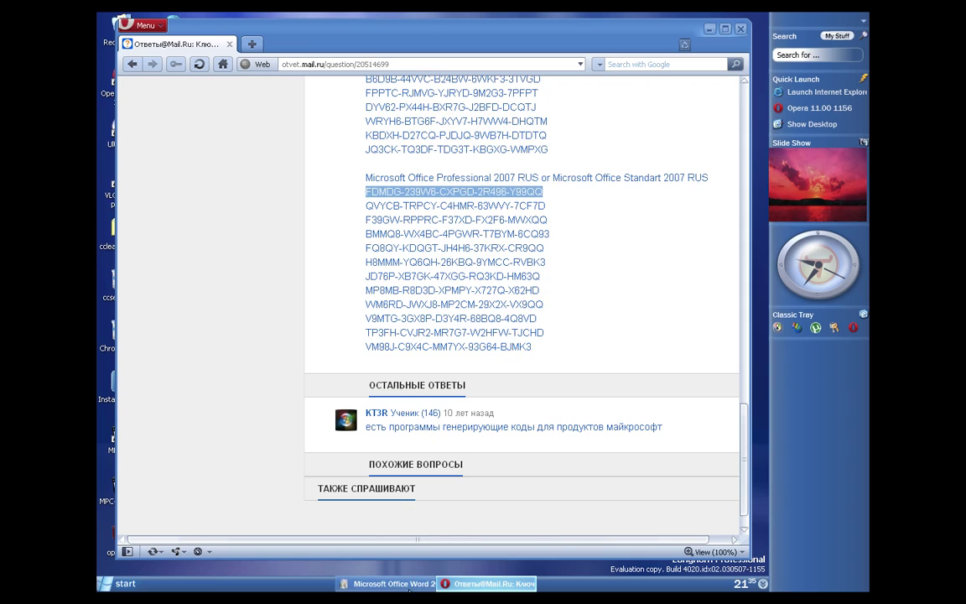
pyautogui.click(388, 583)
pyautogui.moveTo(424, 287); pyautogui.dragTo(218, 289)
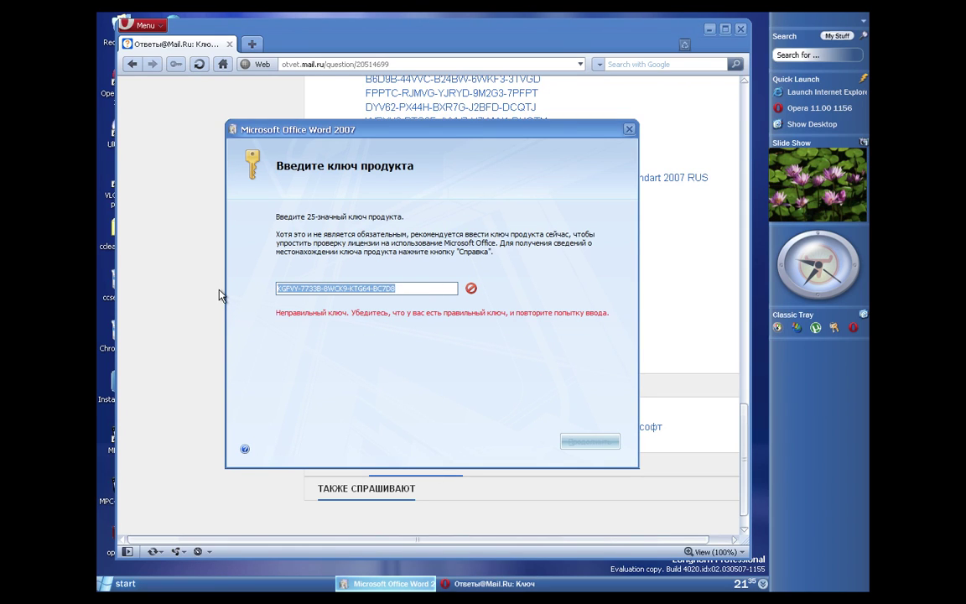
pyautogui.hotkey('ctrl', 'v')
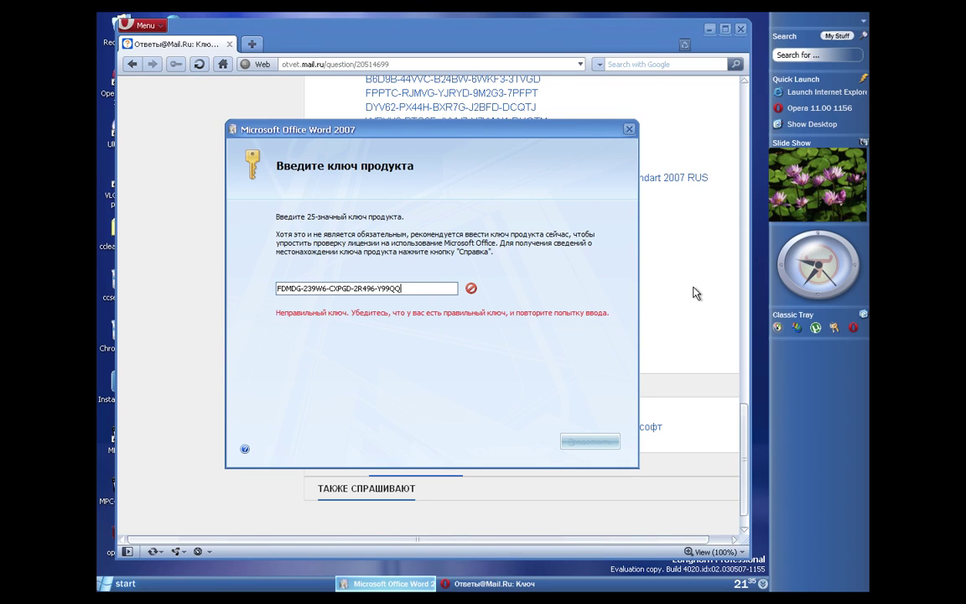
# Try the first Enterprise 2007 RUS key, then empty the key field and continue without a key
pyautogui.click(695, 293)
pyautogui.scroll(3, 587, 261)
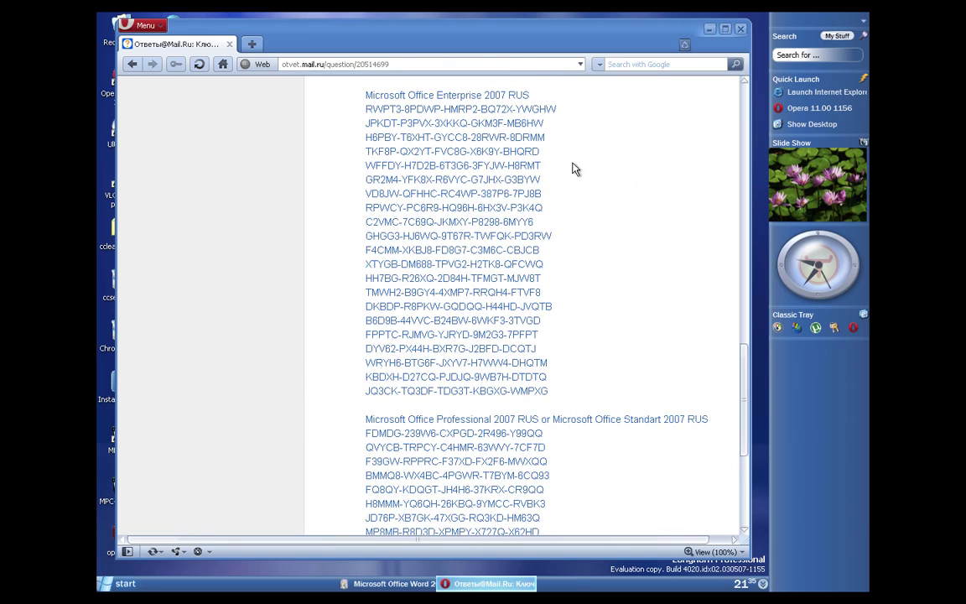
pyautogui.moveTo(565, 100); pyautogui.dragTo(369, 106)
pyautogui.moveTo(355, 115); pyautogui.dragTo(357, 115)
pyautogui.hotkey('ctrl', 'c')
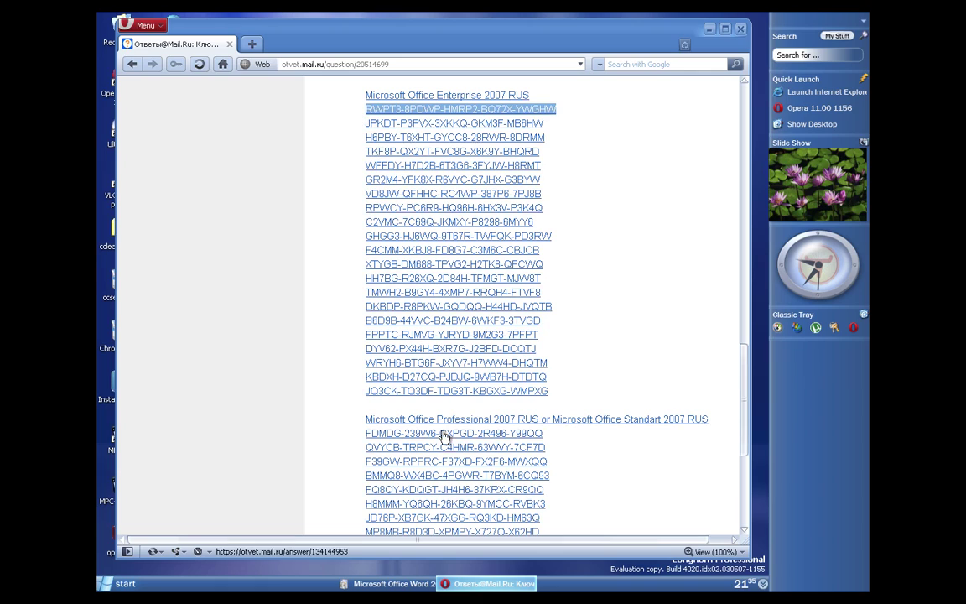
pyautogui.click(415, 585)
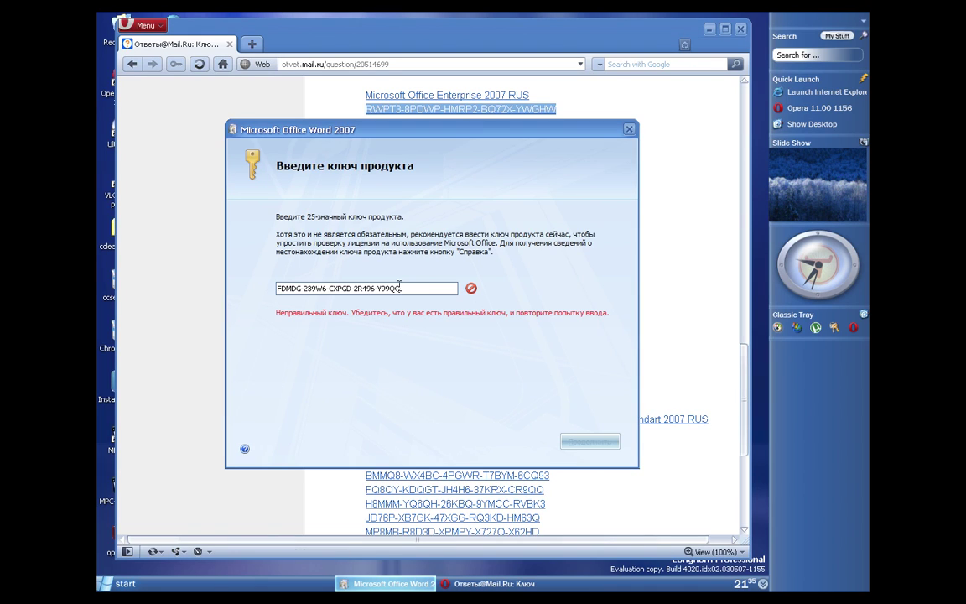
pyautogui.moveTo(403, 287); pyautogui.dragTo(232, 284)
pyautogui.hotkey('ctrl', 'v')
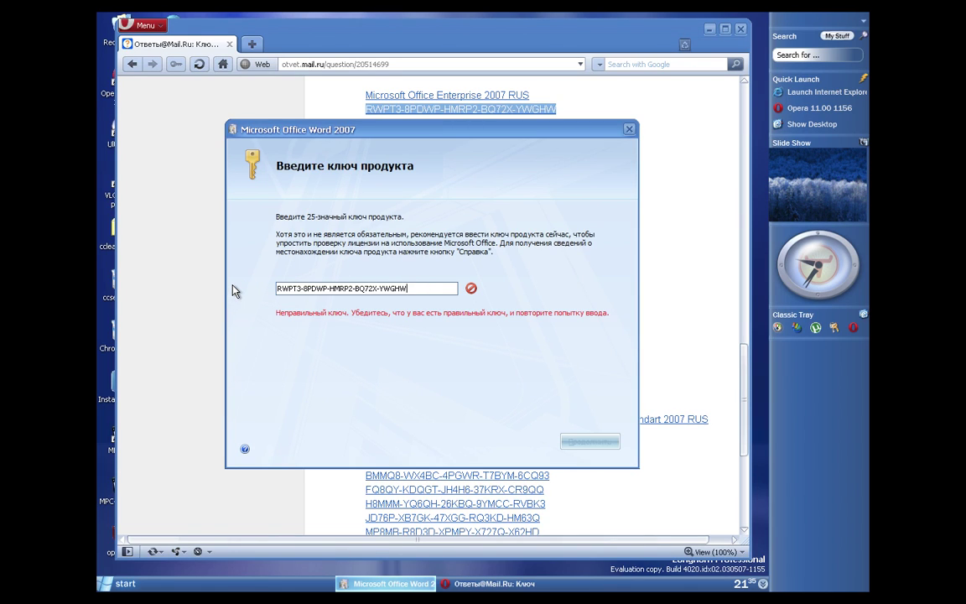
pyautogui.moveTo(408, 287); pyautogui.dragTo(283, 288)
pyautogui.press('BackSpace')
pyautogui.click(611, 441)
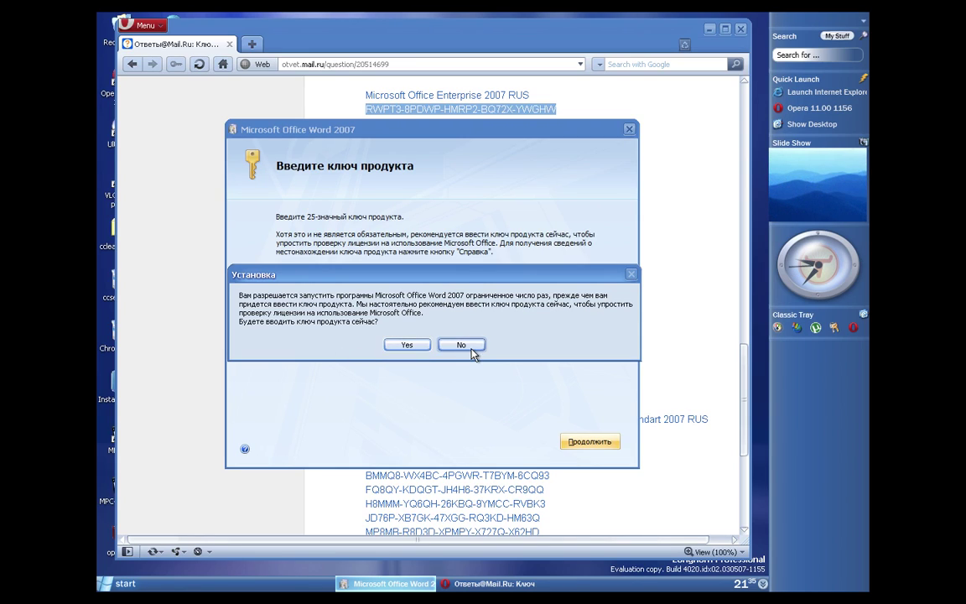
# Skip the product key, accept the licence agreement and start installing Word 2007
pyautogui.click(471, 348)
pyautogui.click(570, 440)
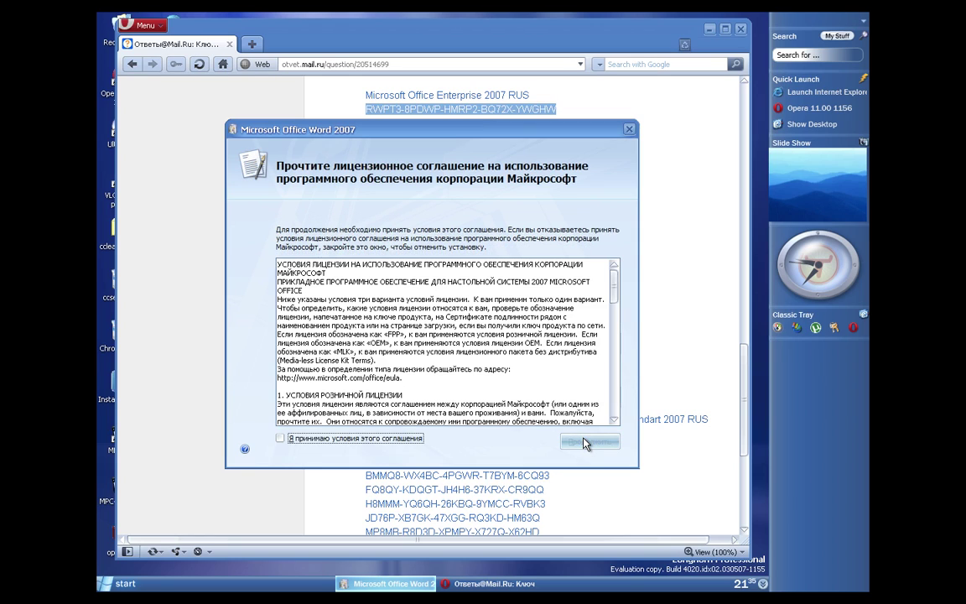
pyautogui.click(335, 437)
pyautogui.click(587, 440)
pyautogui.click(428, 258)
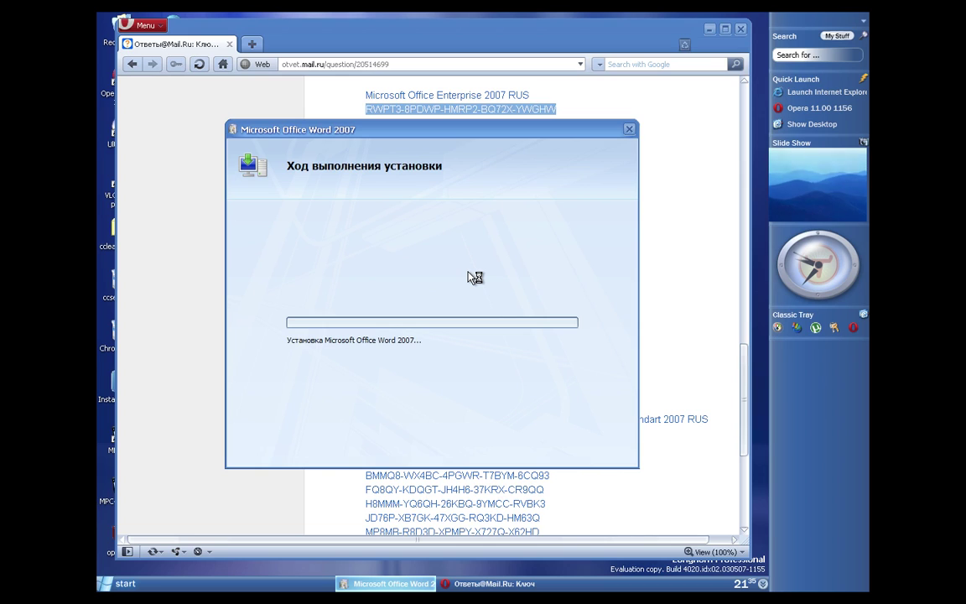
# Close Opera, move the installer window aside and select the Excel 2007 installer on the desktop
pyautogui.click(741, 28)
pyautogui.moveTo(388, 141); pyautogui.dragTo(470, 57)
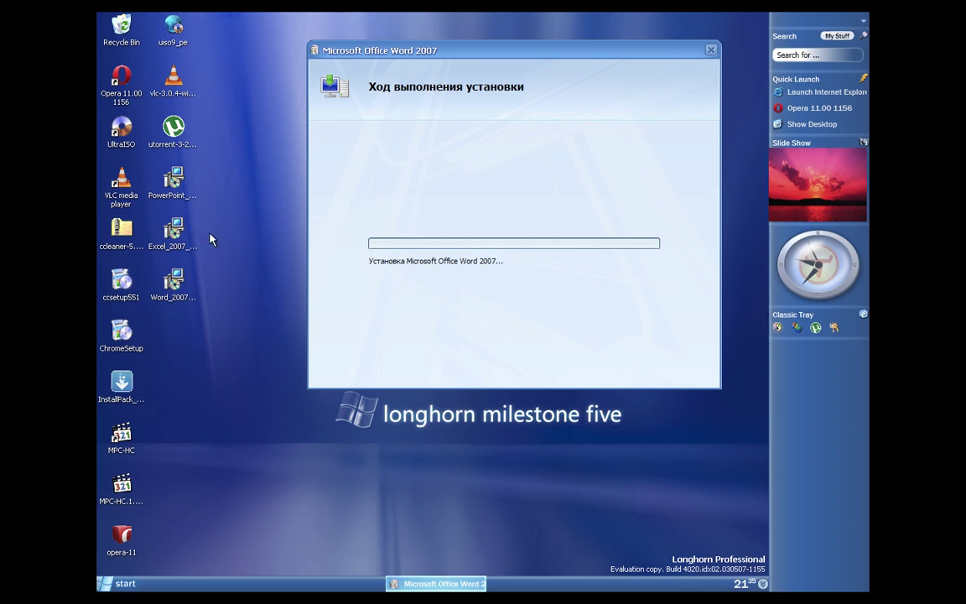
pyautogui.click(174, 231)
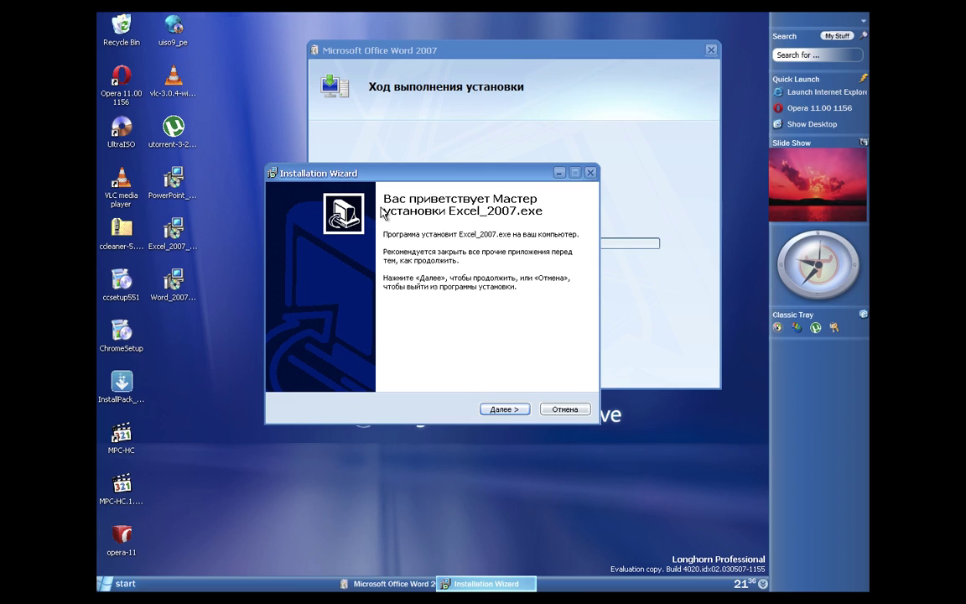
# Advance the Excel 2007 wizard, then dismiss the entry-point and multiple-setup-copies errors while Word finishes installing
pyautogui.click(509, 410)
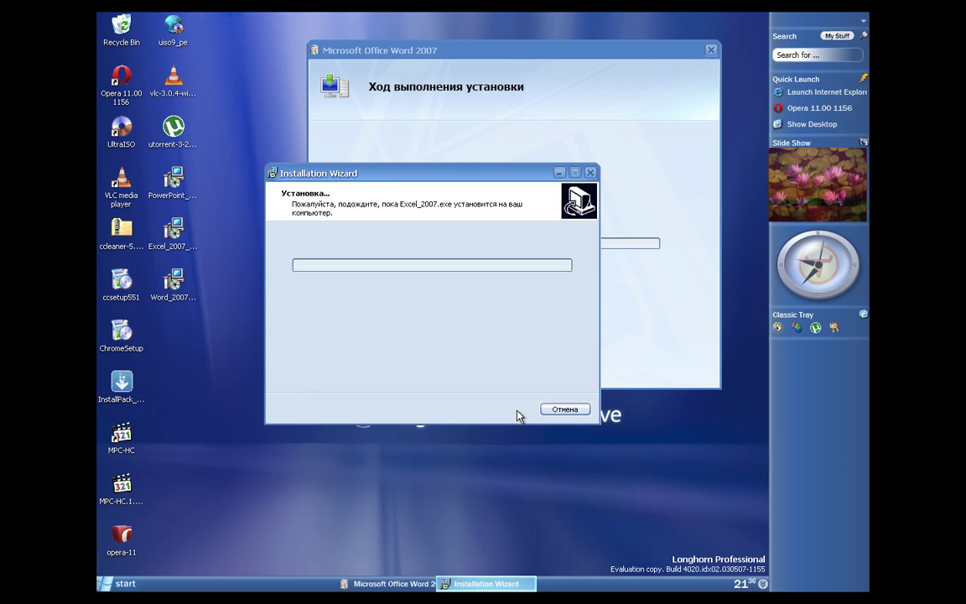
pyautogui.click(422, 337)
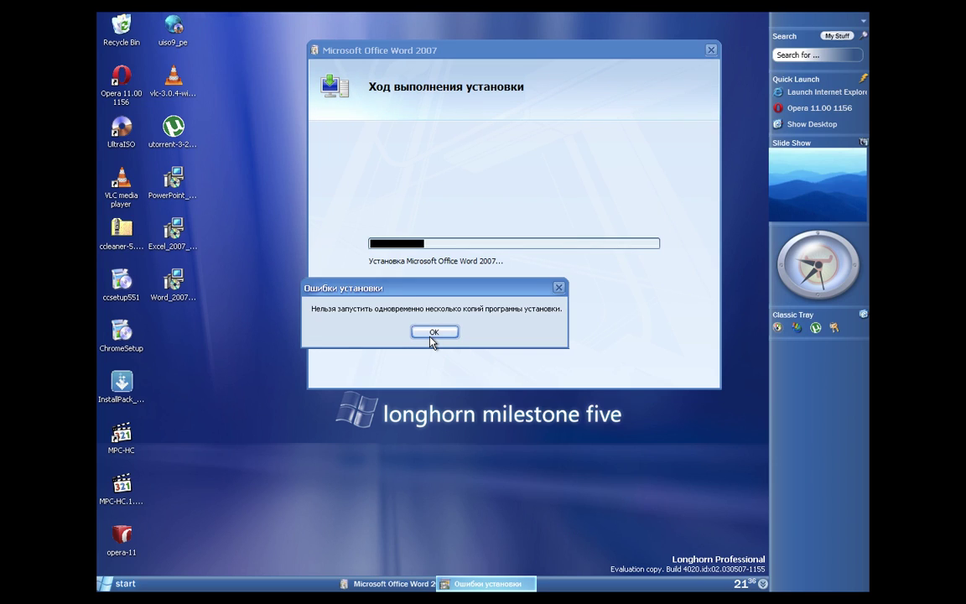
pyautogui.click(431, 336)
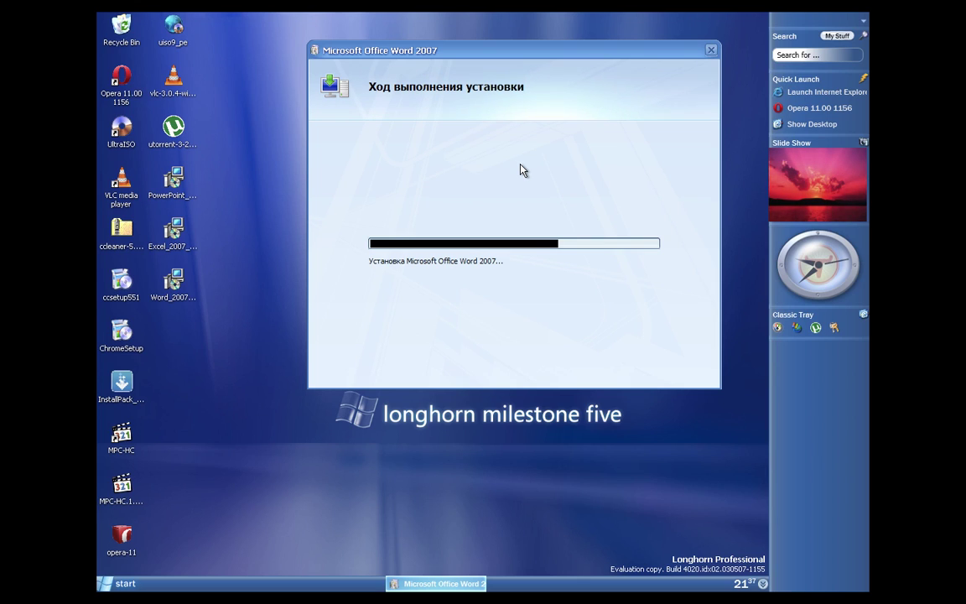
pyautogui.click(179, 503)
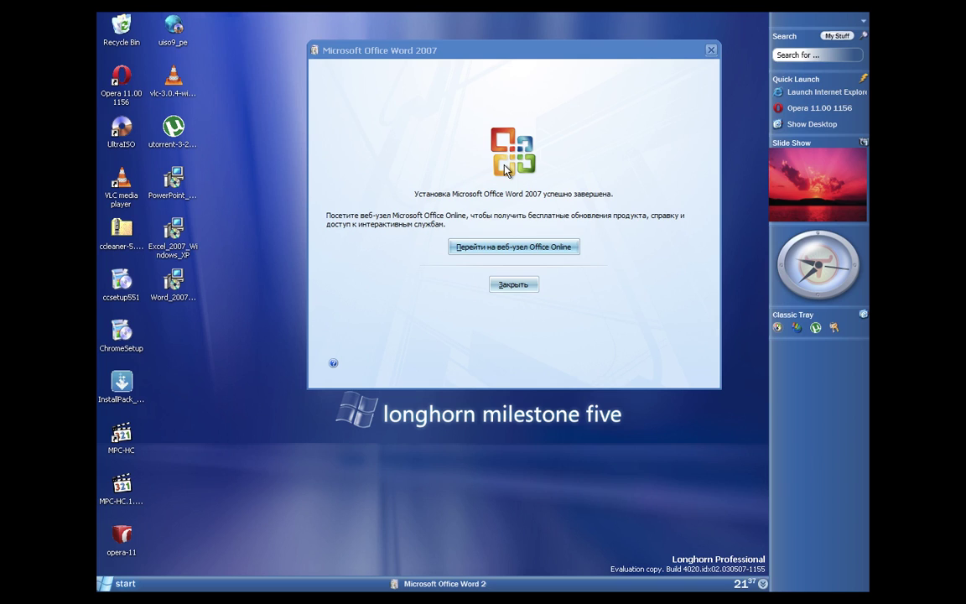
# Close the finished Word installer and launch Word 2007 from All Programs
pyautogui.click(516, 283)
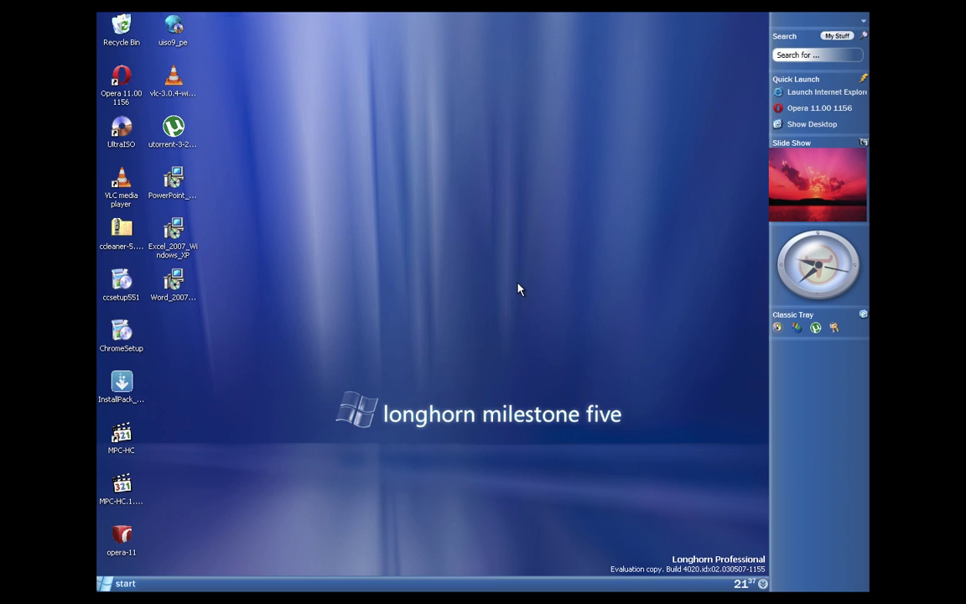
pyautogui.click(118, 582)
pyautogui.click(189, 538)
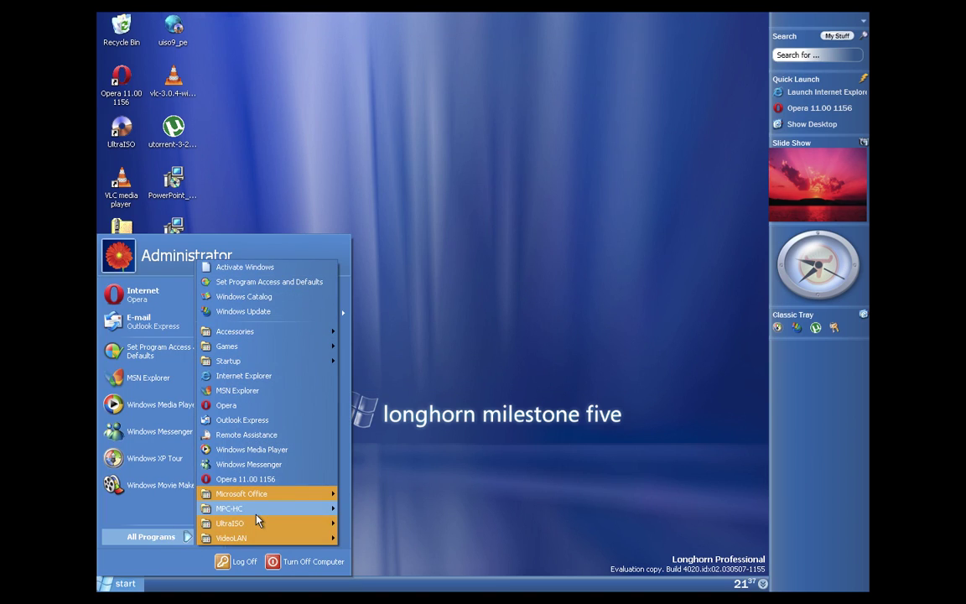
pyautogui.moveTo(314, 496)
pyautogui.click(397, 508)
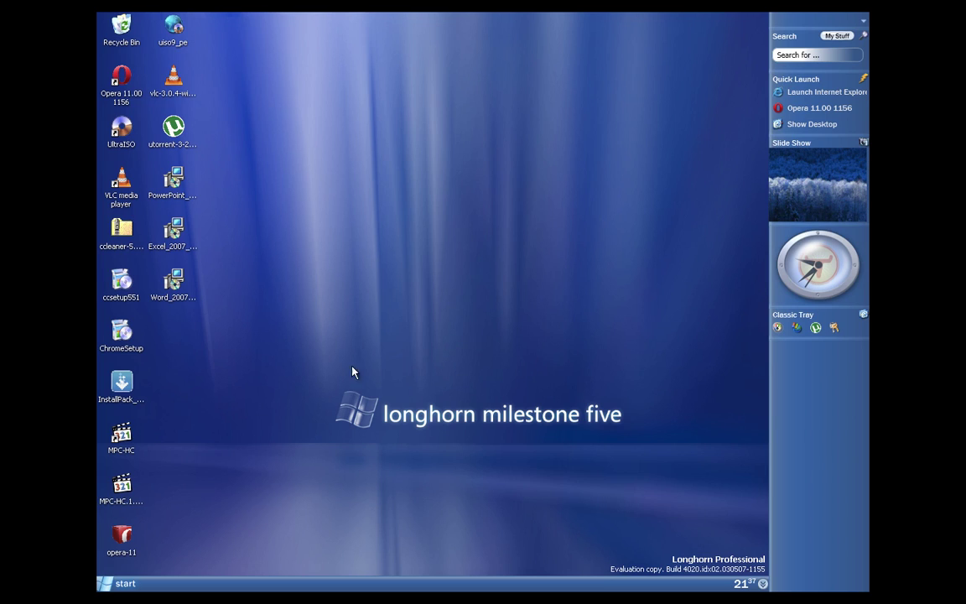
# Open and dismiss the taskbar context menu, then open the virtual machine's input menu
pyautogui.rightClick(499, 591)
pyautogui.click(589, 485)
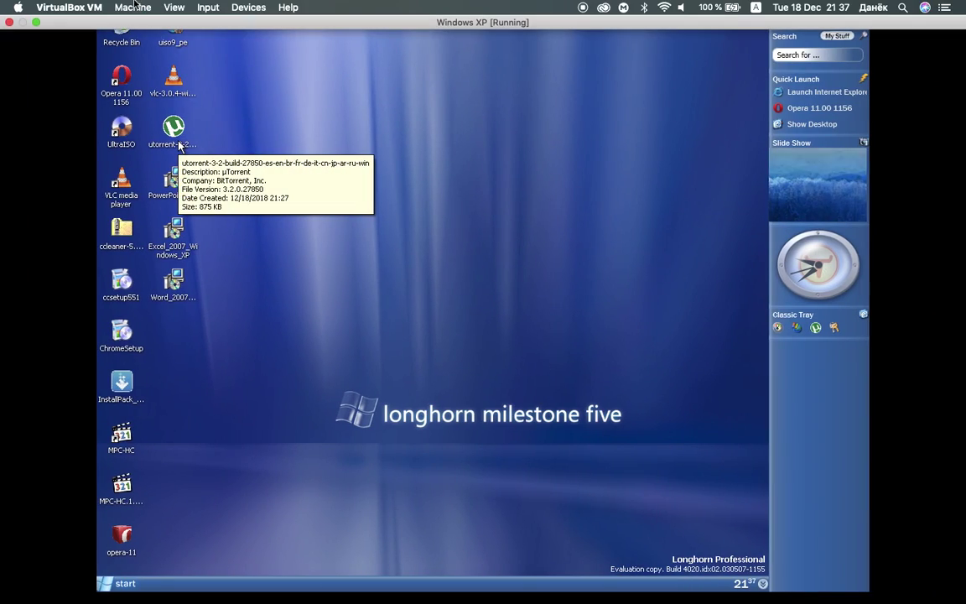
pyautogui.click(208, 7)
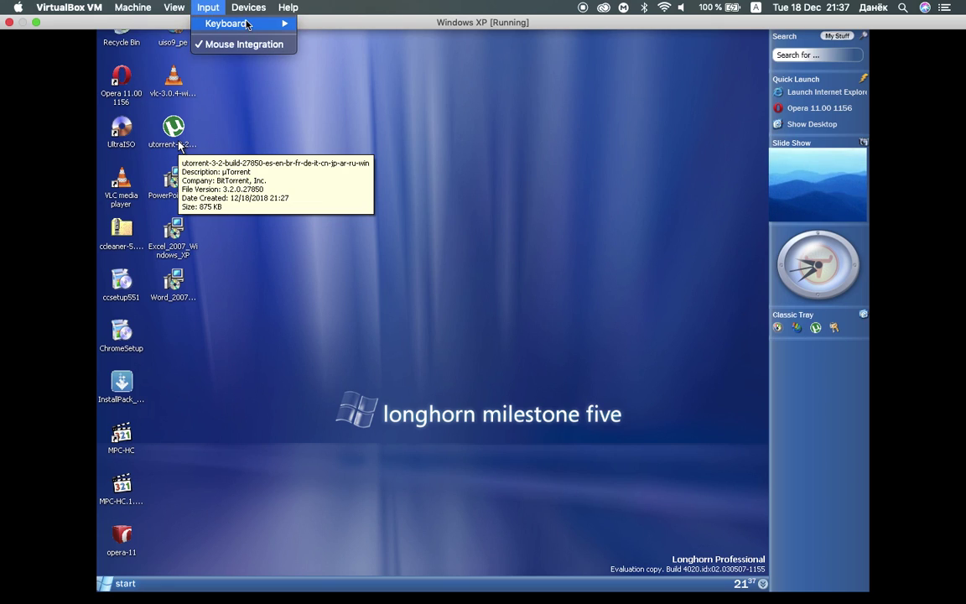
# Send Ctrl-Alt-Del to the guest to bring up Task Manager, and dismiss Word's crash report without sending
pyautogui.moveTo(235, 24)
pyautogui.click(380, 49)
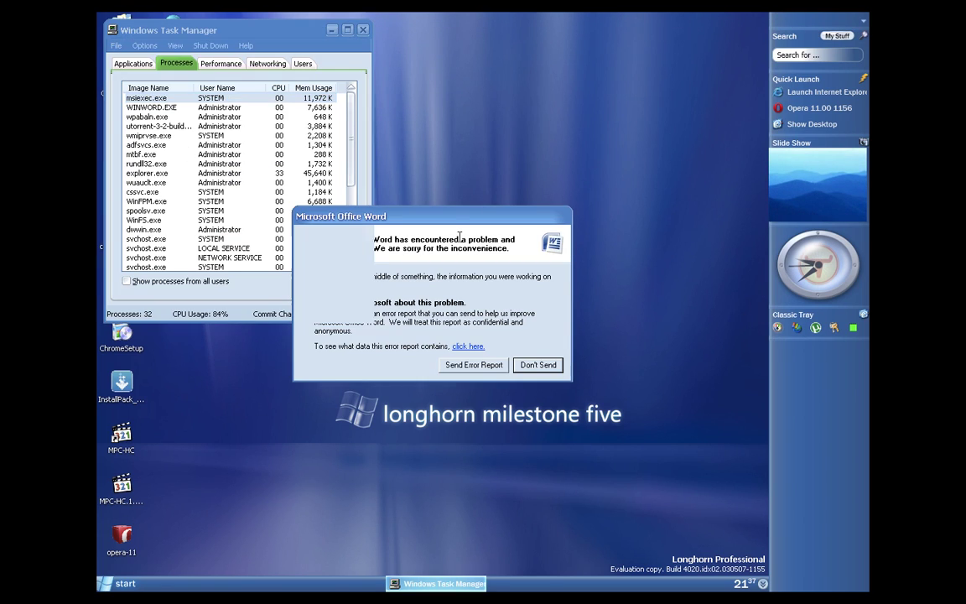
pyautogui.click(537, 365)
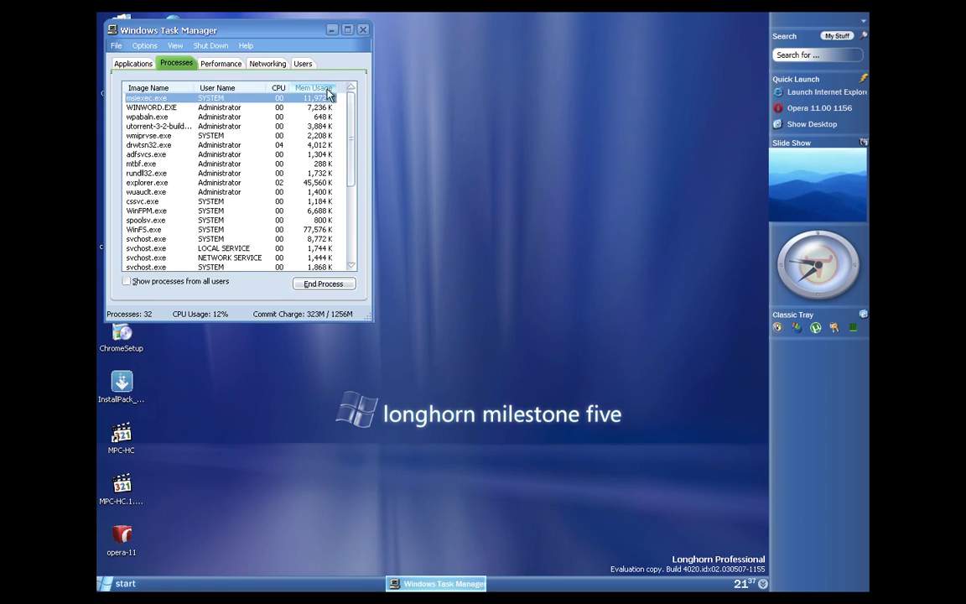
# Relaunch Word 2007 from the Start menu
pyautogui.click(117, 583)
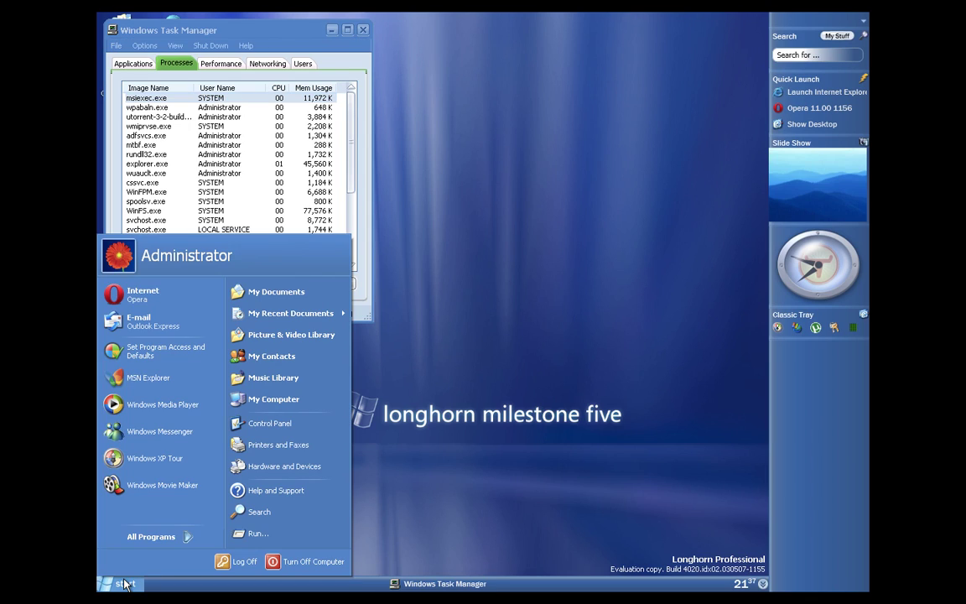
pyautogui.moveTo(191, 544)
pyautogui.moveTo(313, 494)
pyautogui.click(403, 512)
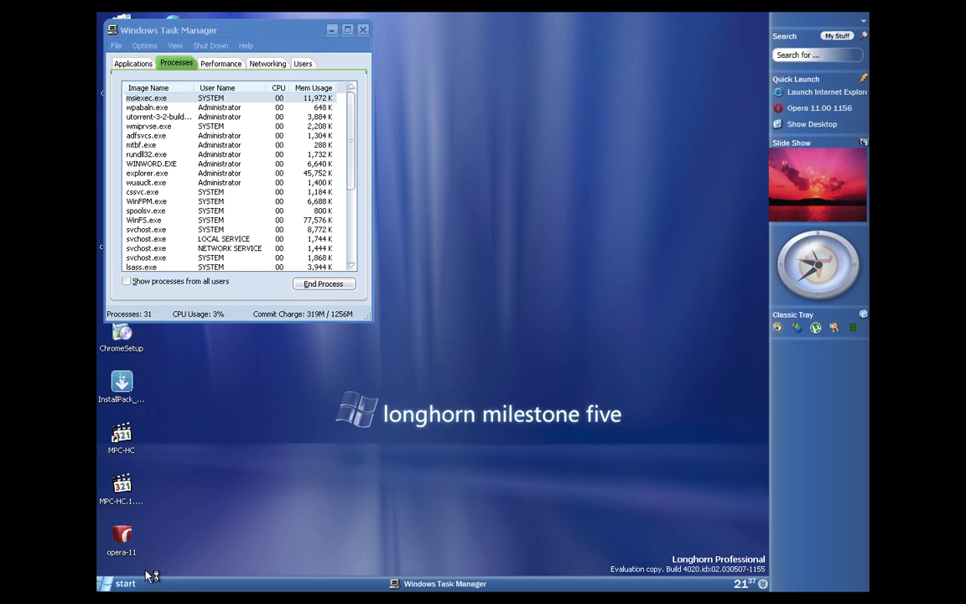
# Open the Properties of the Word 2007 shortcut in All Programs
pyautogui.click(117, 583)
pyautogui.click(172, 536)
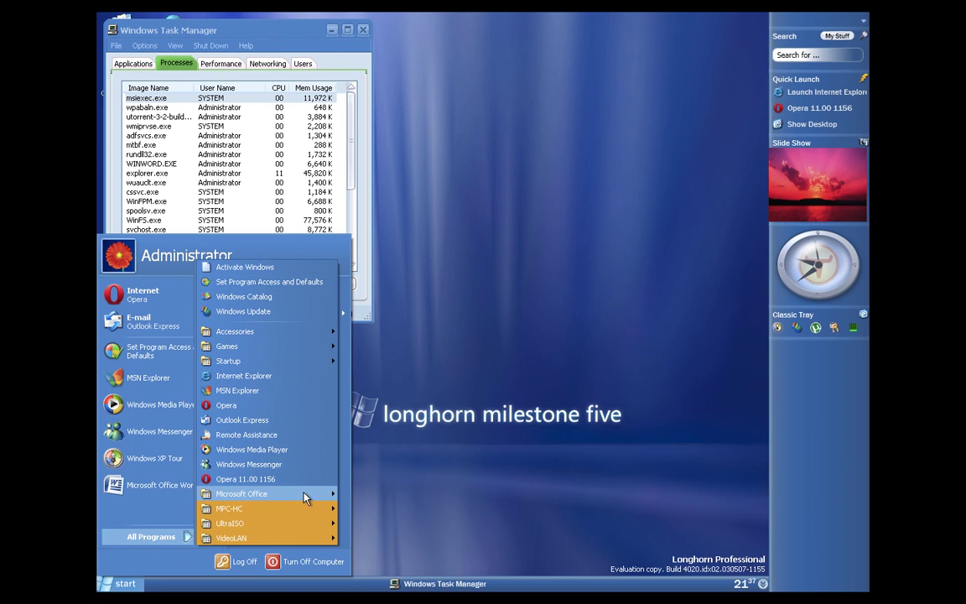
pyautogui.moveTo(304, 497)
pyautogui.rightClick(403, 508)
pyautogui.click(436, 497)
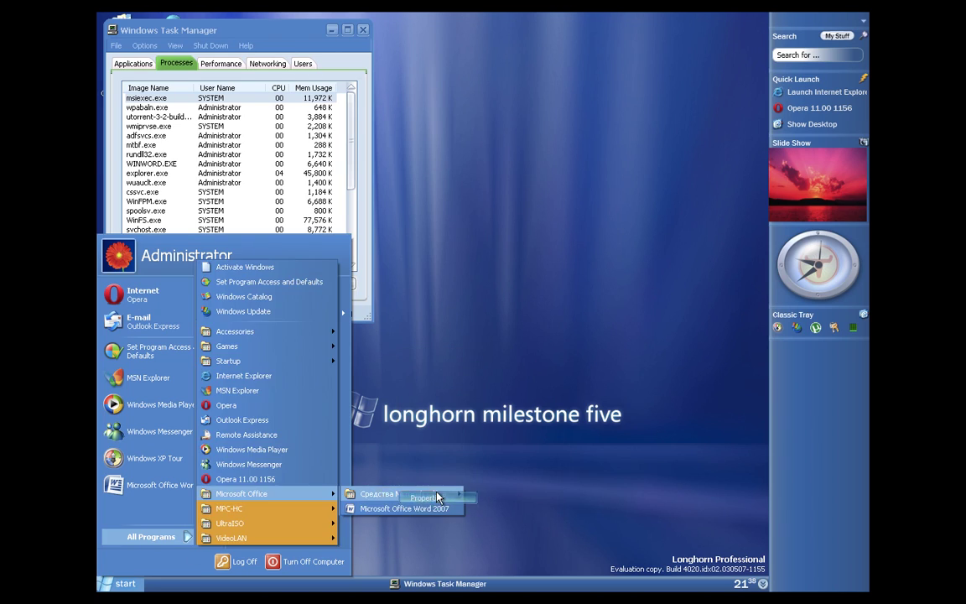
pyautogui.moveTo(505, 140); pyautogui.dragTo(574, 135)
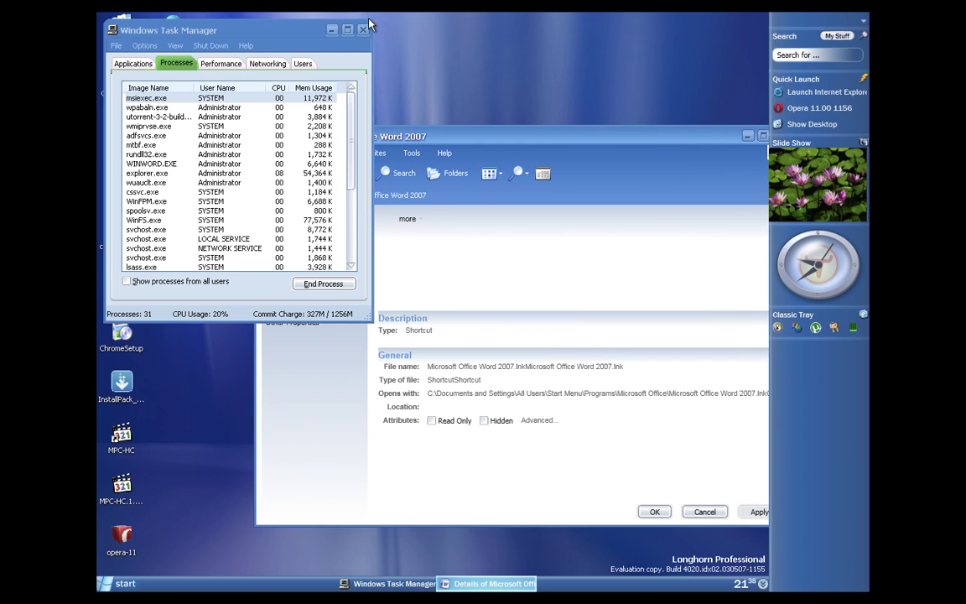
# Close Task Manager and browse the shortcut's settings, details and general property pages
pyautogui.click(362, 29)
pyautogui.moveTo(485, 136); pyautogui.dragTo(362, 111)
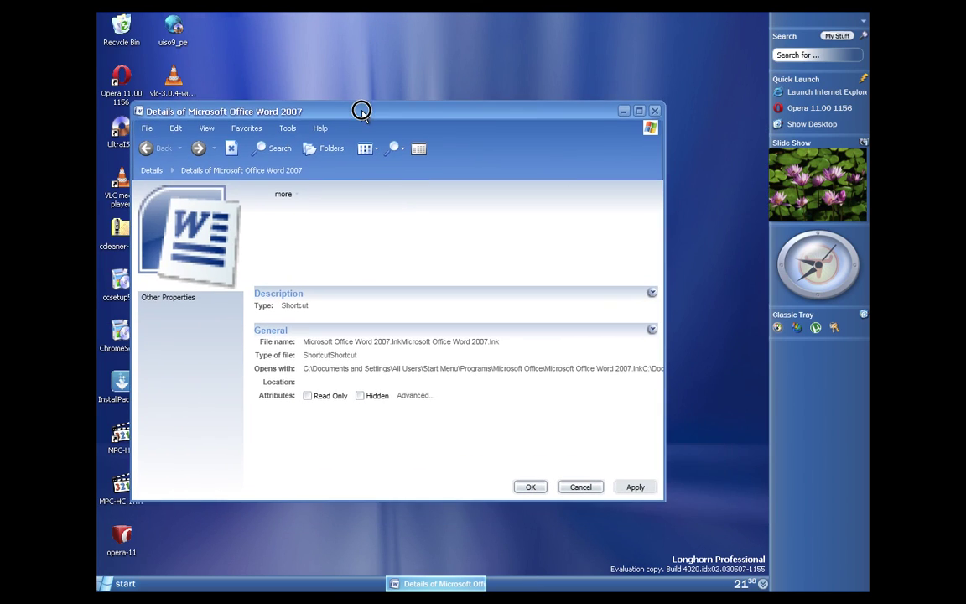
pyautogui.click(172, 297)
pyautogui.click(162, 318)
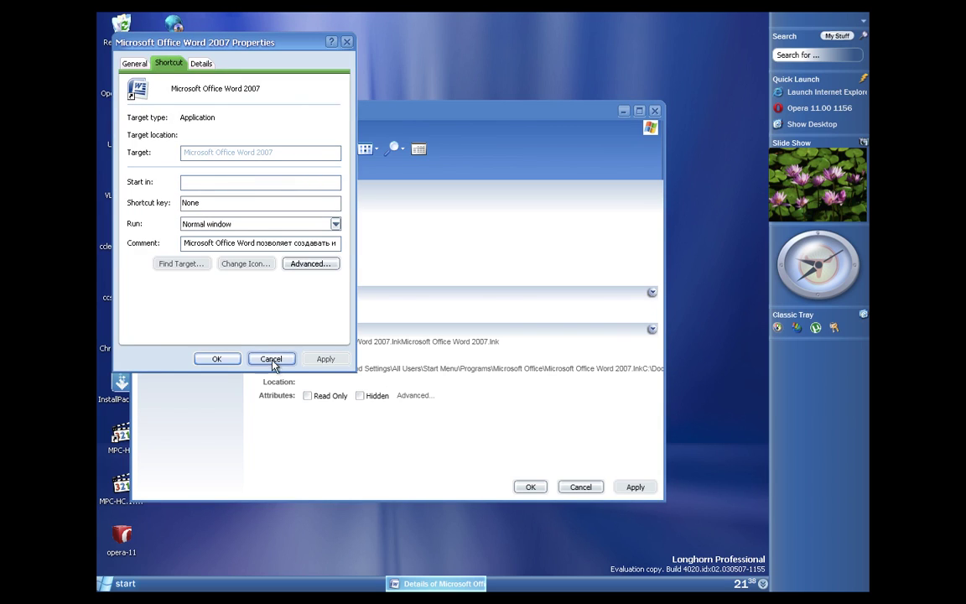
pyautogui.click(199, 64)
pyautogui.click(164, 64)
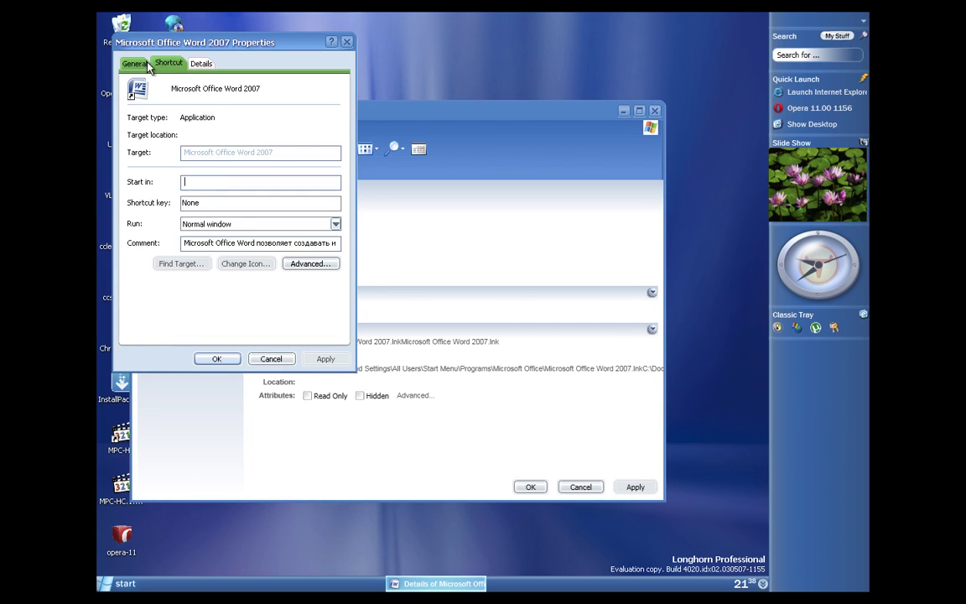
pyautogui.click(145, 65)
# Close the shortcut properties and details windows, and dismiss Word's new crash report
pyautogui.click(346, 42)
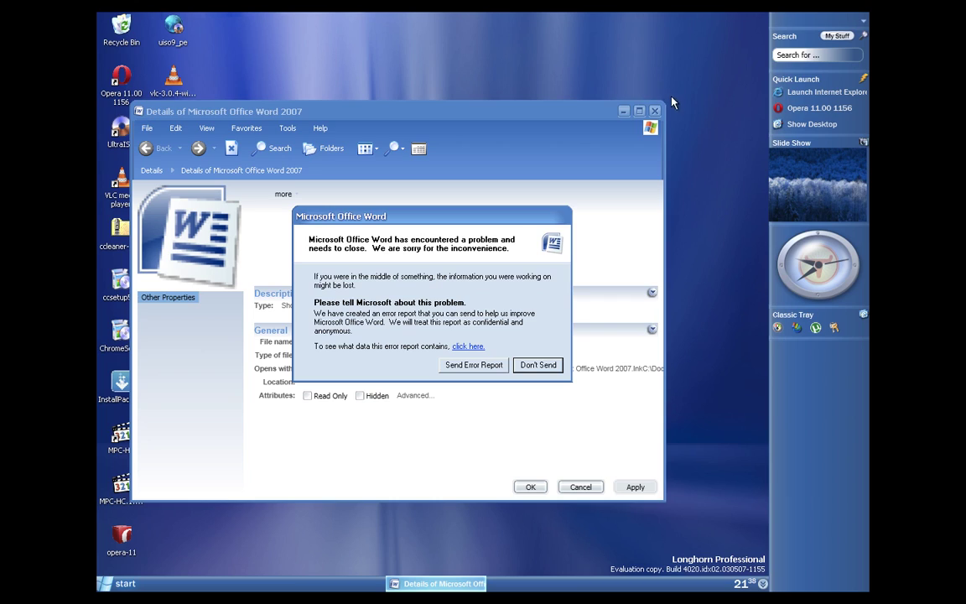
pyautogui.click(655, 110)
pyautogui.click(537, 365)
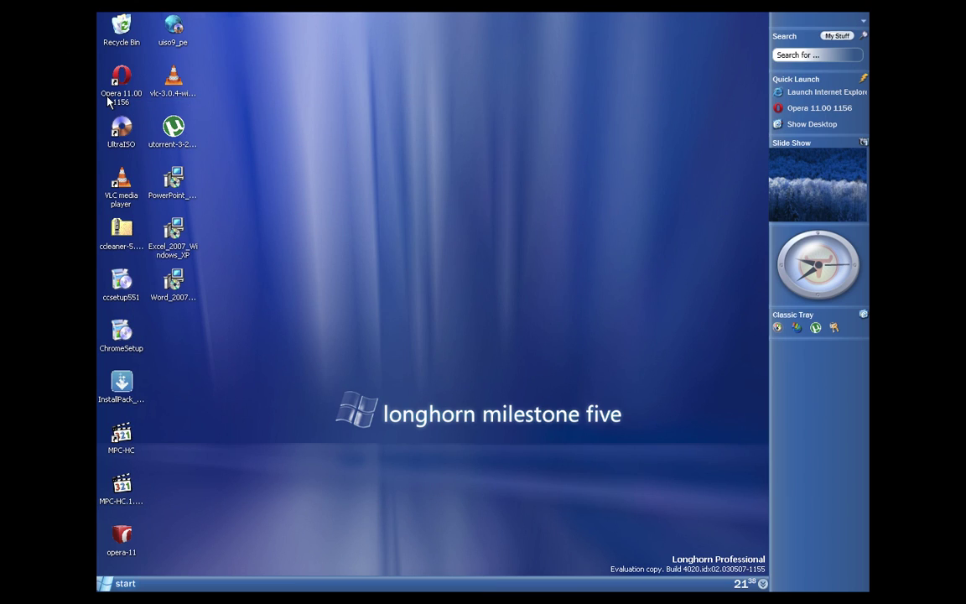
# Open the Recycle Bin and close it again
pyautogui.click(130, 48)
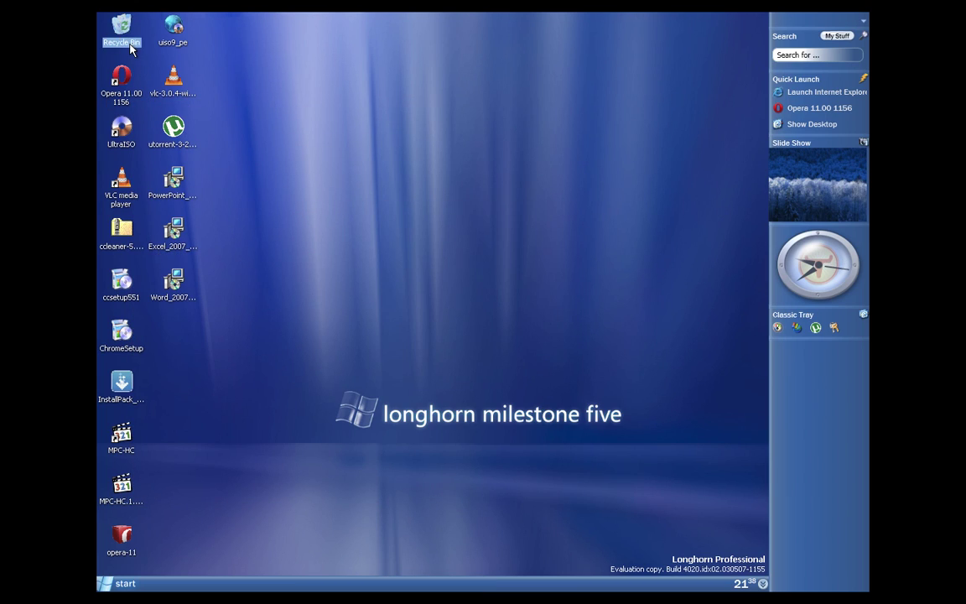
pyautogui.doubleClick(122, 28)
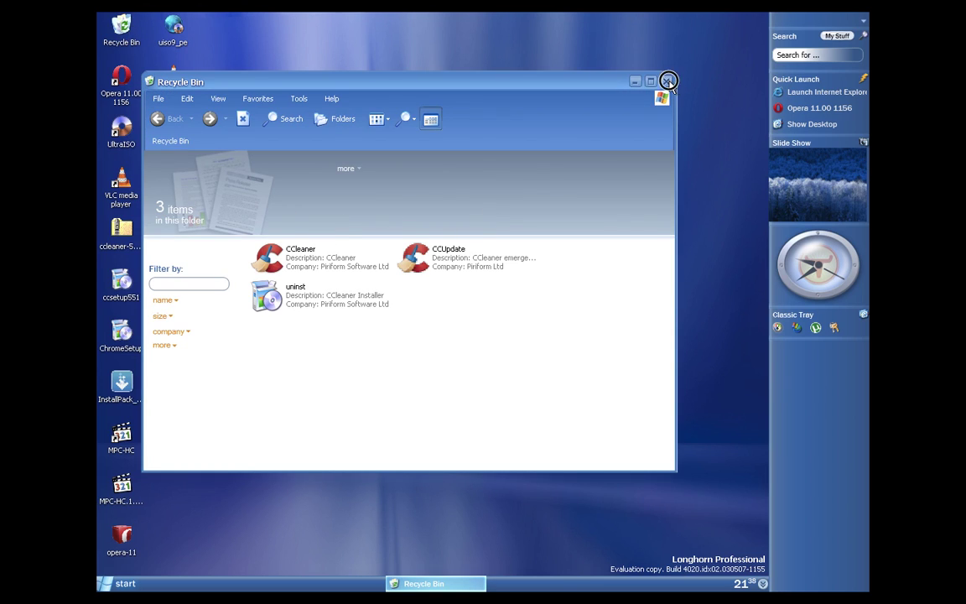
pyautogui.click(668, 82)
# Open My Computer and the Local Disk, briefly entering the WINDOWS folder
pyautogui.click(118, 583)
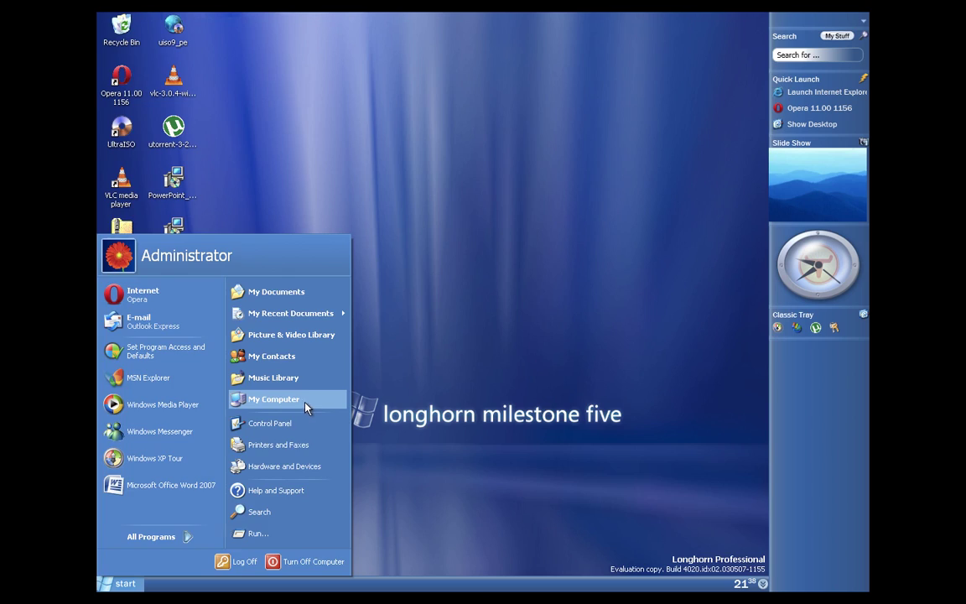
pyautogui.click(277, 399)
pyautogui.click(270, 342)
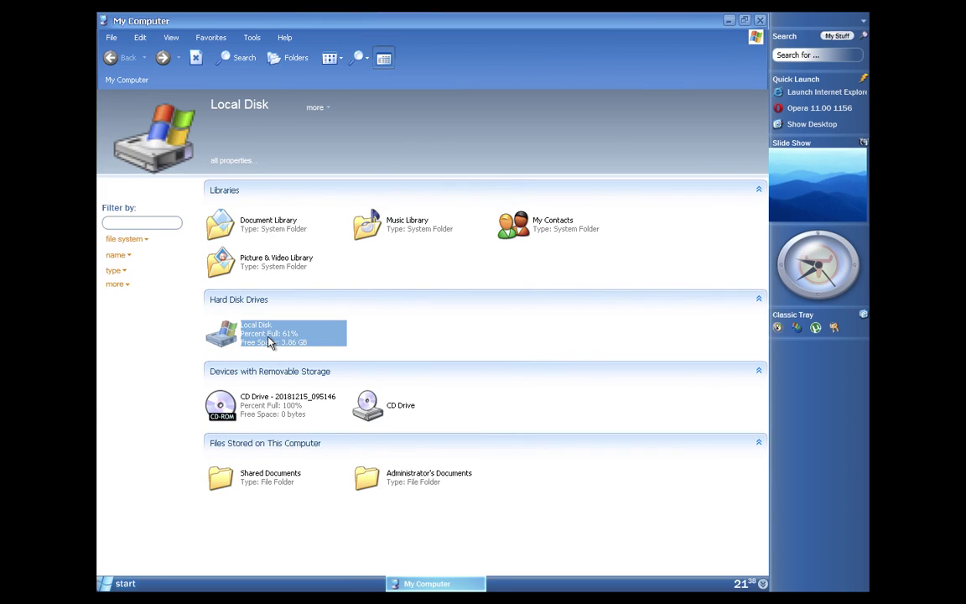
pyautogui.doubleClick(294, 335)
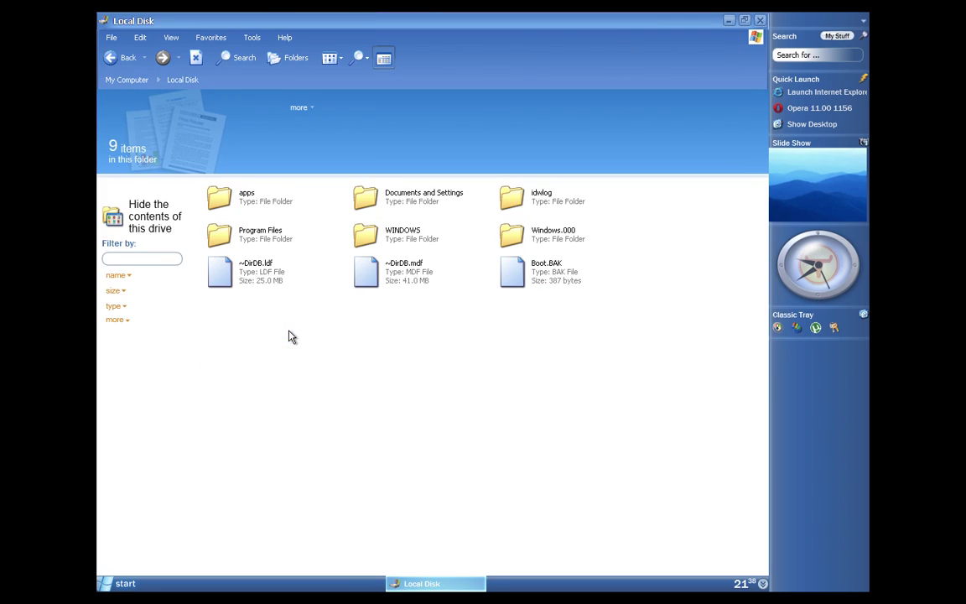
pyautogui.doubleClick(424, 243)
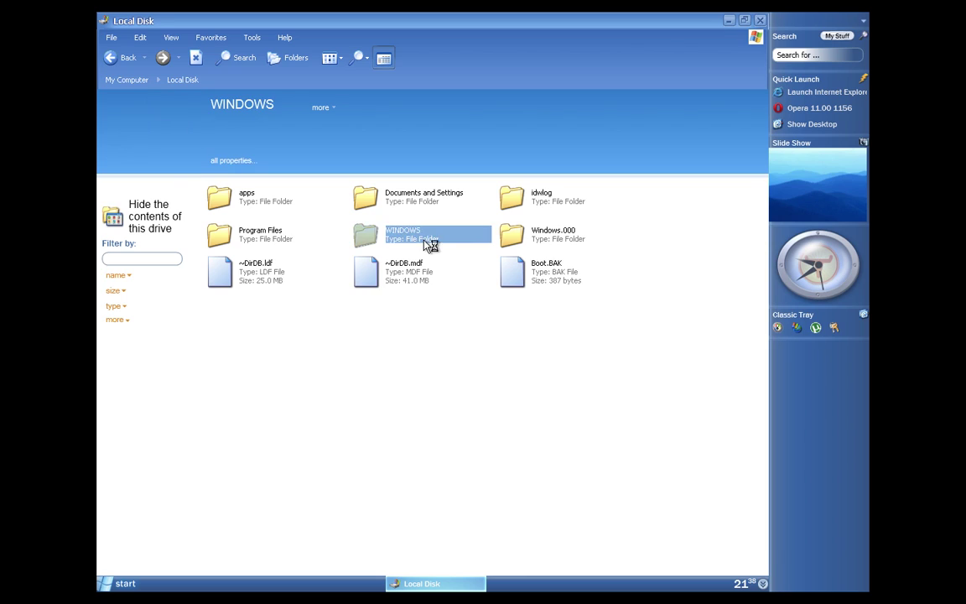
pyautogui.click(126, 59)
# Open Program Files > Microsoft Office > Office12 and scroll to the bottom of the list
pyautogui.click(252, 235)
pyautogui.doubleClick(275, 237)
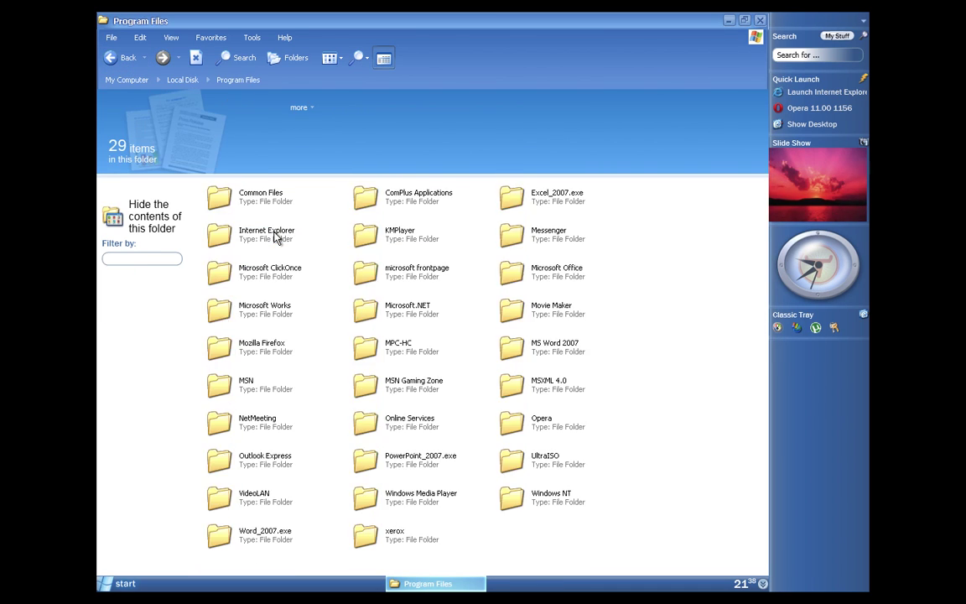
pyautogui.doubleClick(495, 274)
pyautogui.click(561, 191)
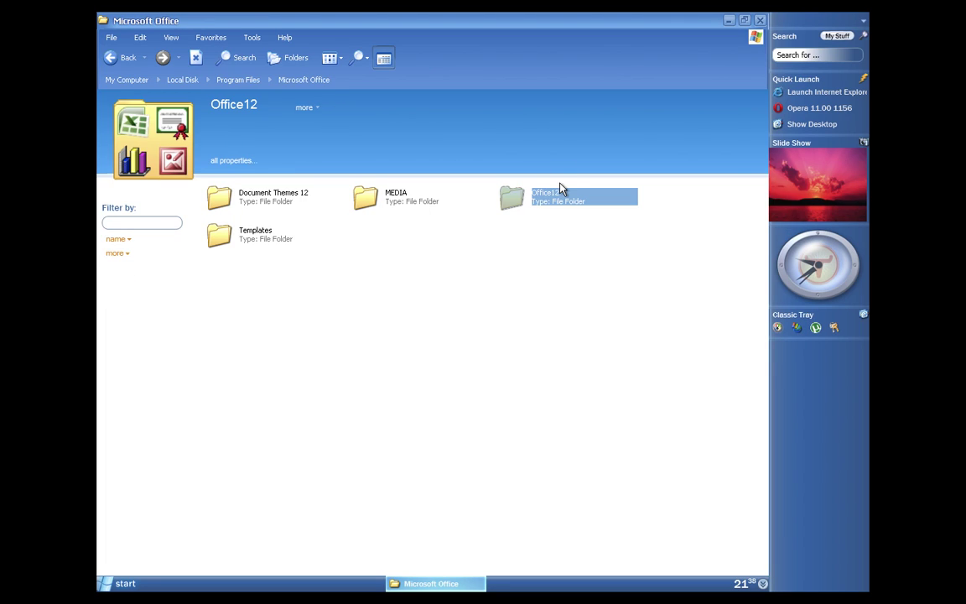
pyautogui.doubleClick(530, 201)
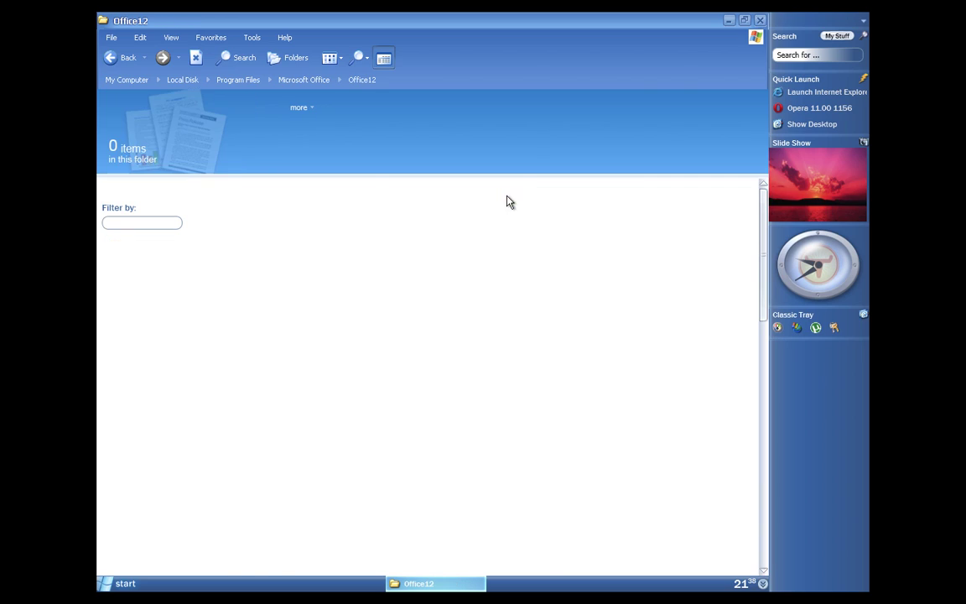
pyautogui.moveTo(762, 228); pyautogui.dragTo(760, 549)
# Open WINWORD's Properties and switch to its Compatibility page
pyautogui.click(598, 485)
pyautogui.rightClick(596, 479)
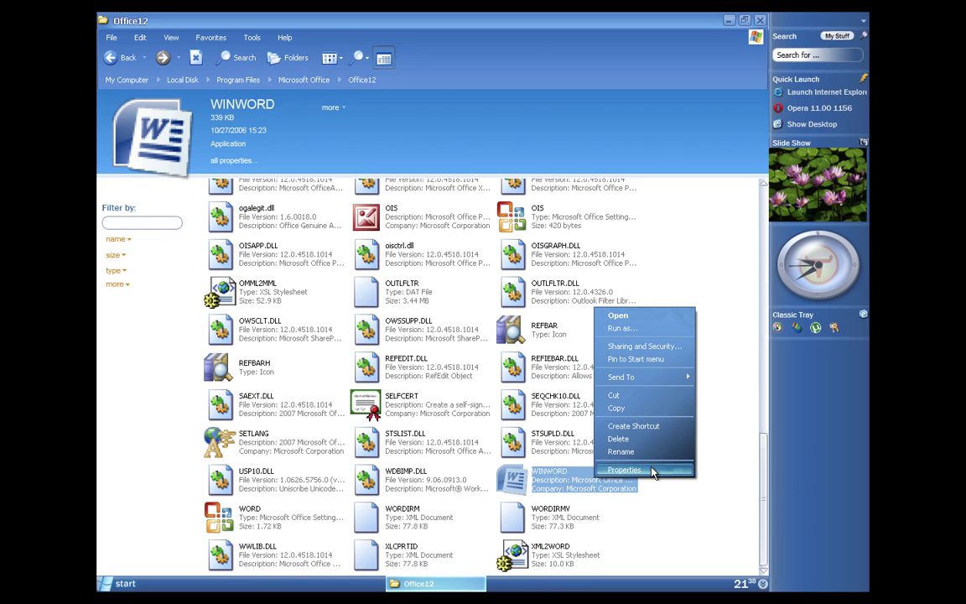
pyautogui.click(629, 471)
pyautogui.click(208, 307)
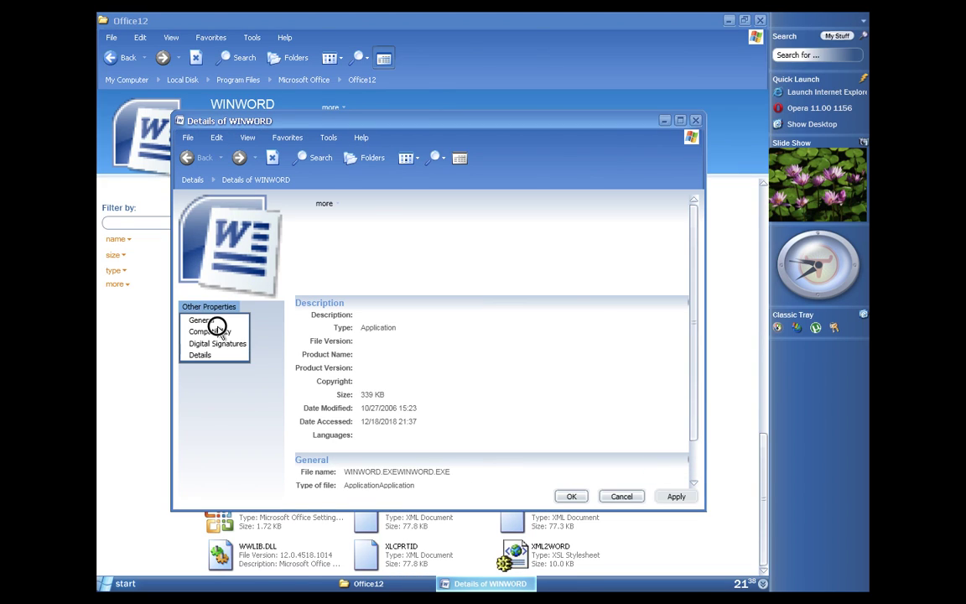
pyautogui.click(217, 336)
pyautogui.click(209, 307)
pyautogui.click(209, 333)
# Enable Windows XP compatibility mode for WINWORD, confirm, close Details and launch Word
pyautogui.click(216, 231)
pyautogui.click(285, 247)
pyautogui.click(243, 293)
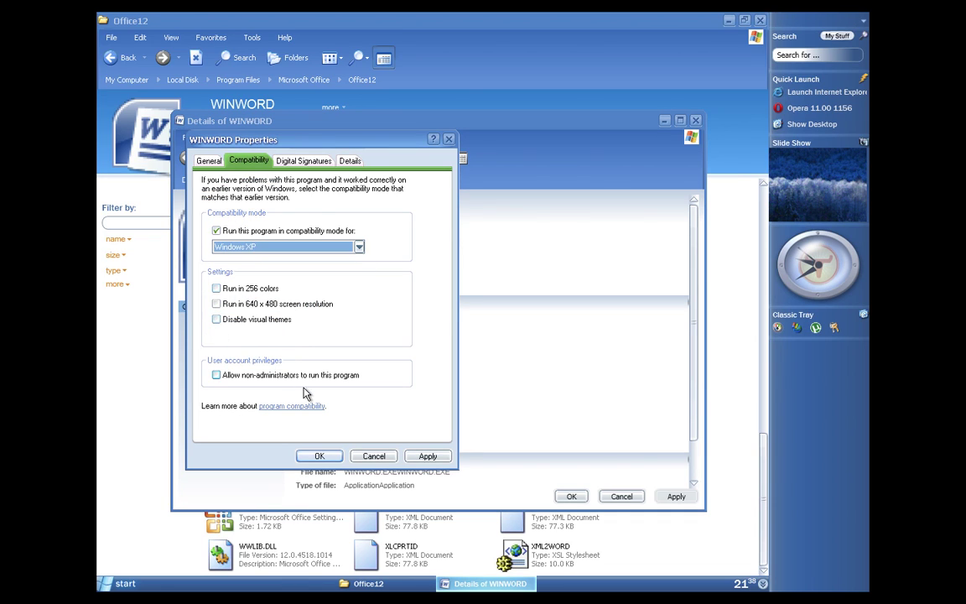
pyautogui.click(320, 456)
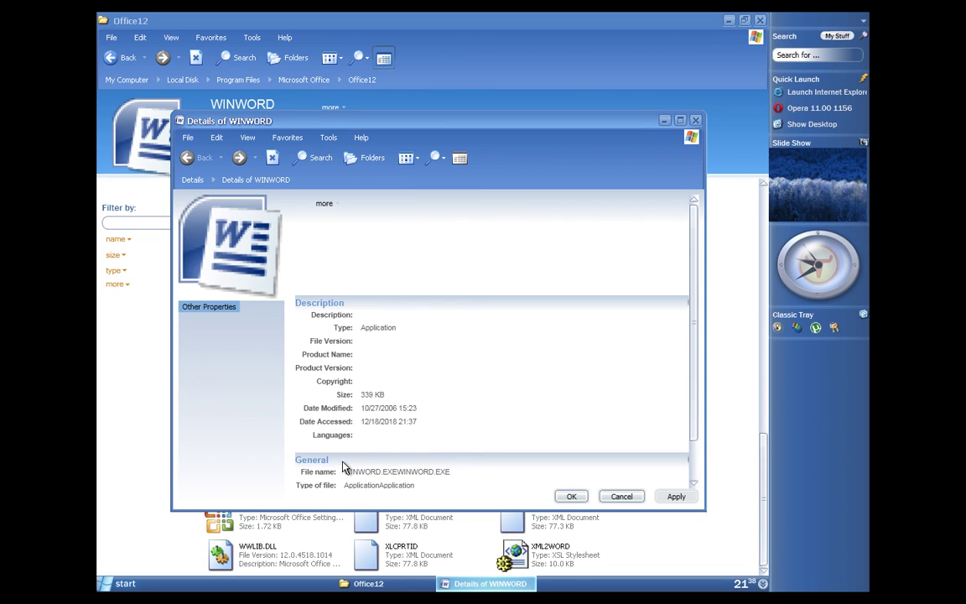
pyautogui.click(602, 494)
pyautogui.doubleClick(558, 476)
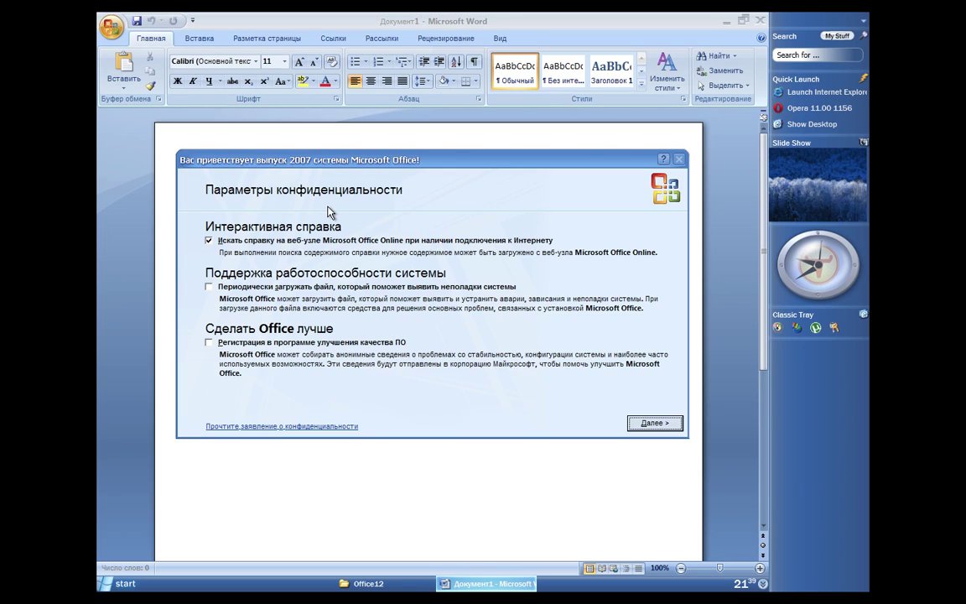
# Finish Word's first-run setup, declining Microsoft Update
pyautogui.click(656, 483)
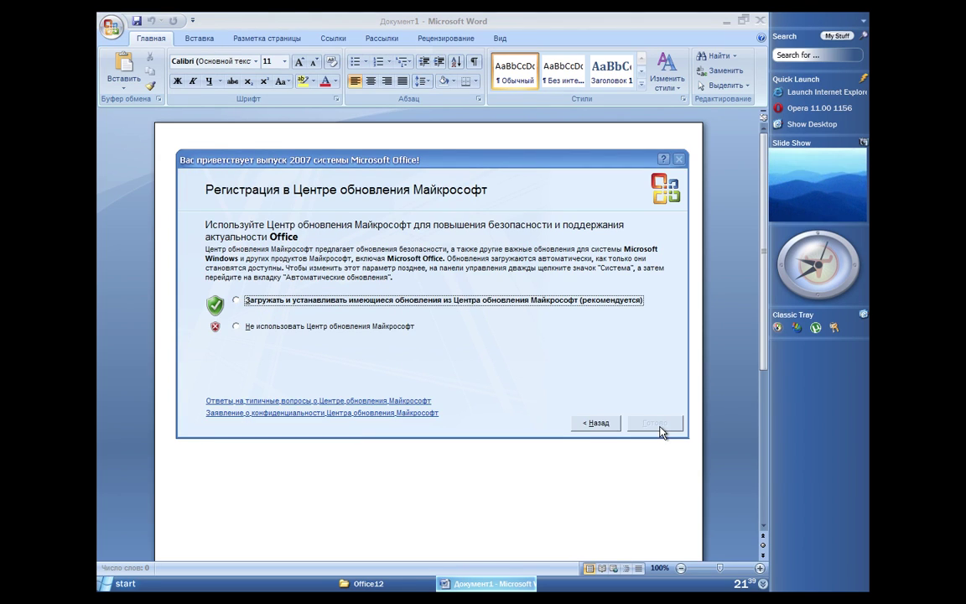
pyautogui.click(387, 326)
pyautogui.click(654, 423)
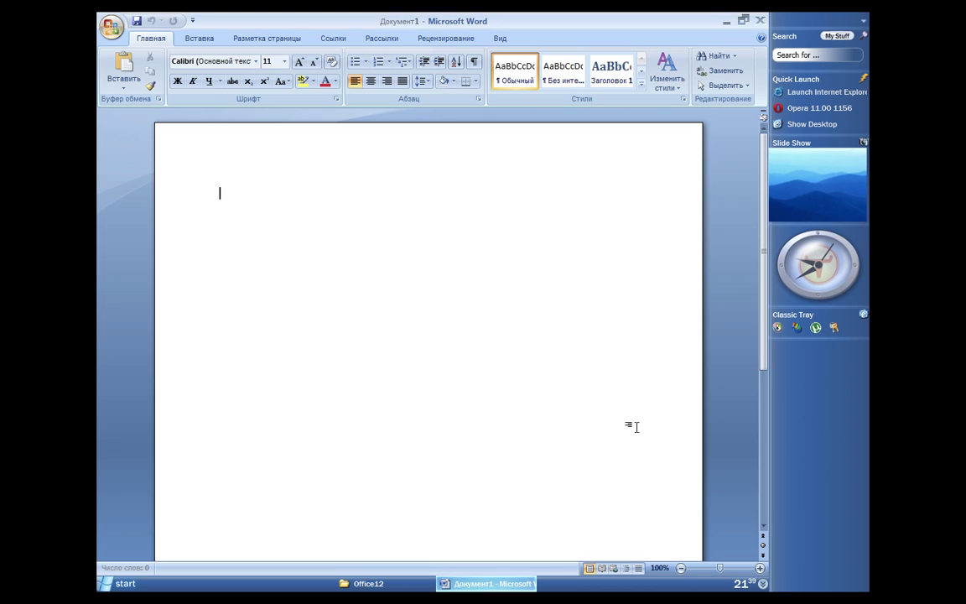
# Generate sample text with =rand() and format it in Times New Roman, size 14
pyautogui.write('=rand')
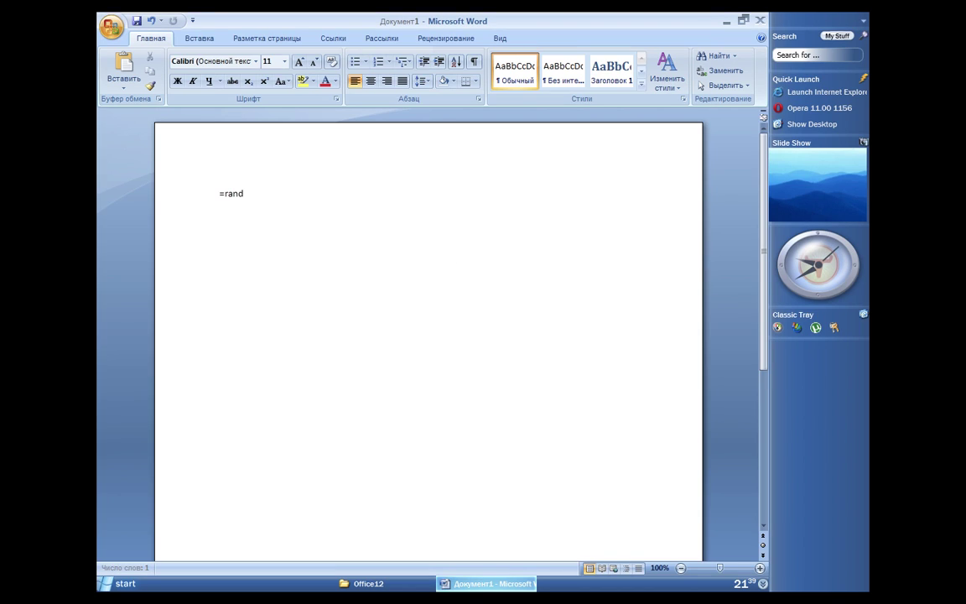
pyautogui.write('()')
pyautogui.press('Return')
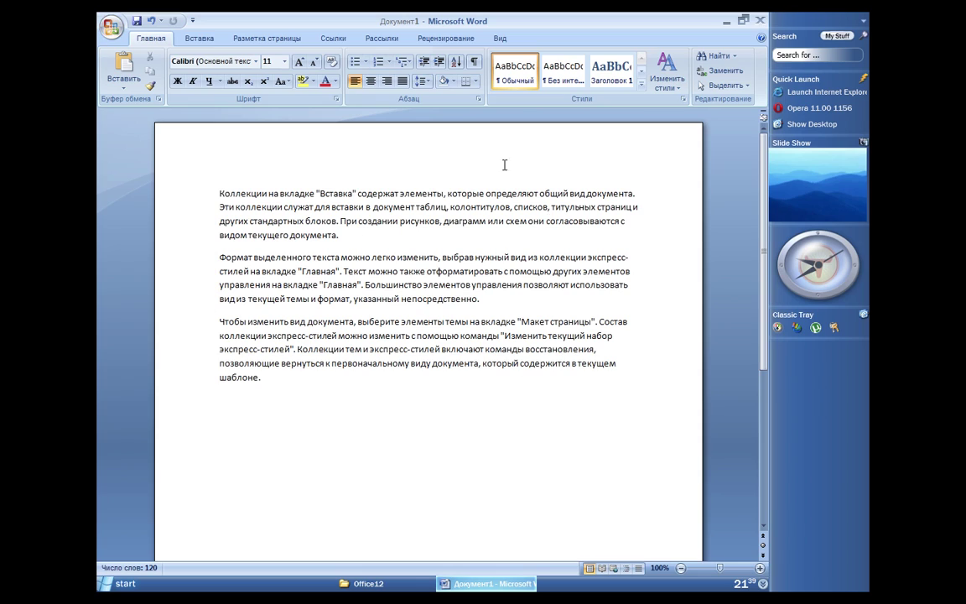
pyautogui.moveTo(375, 388); pyautogui.dragTo(230, 188)
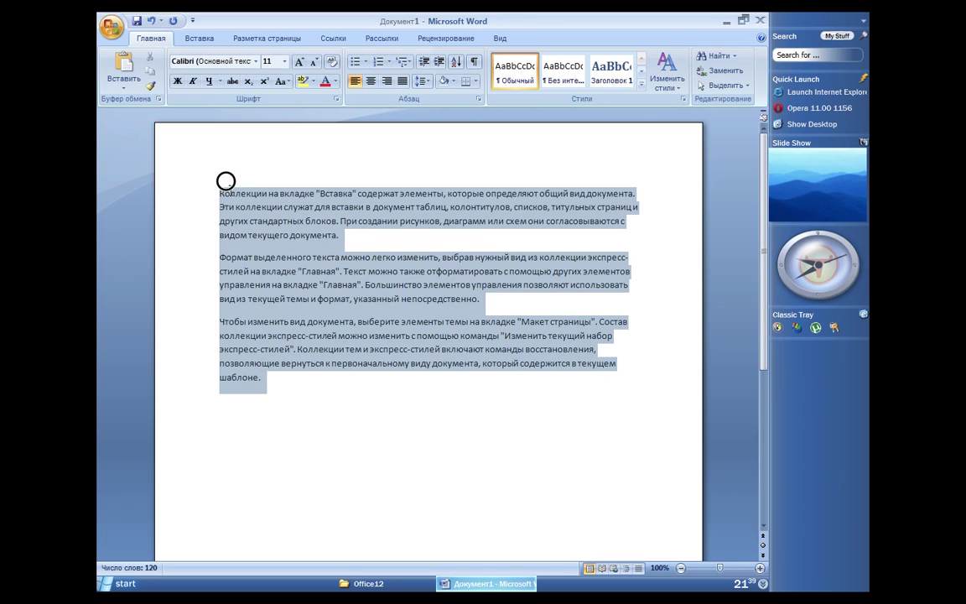
pyautogui.click(255, 62)
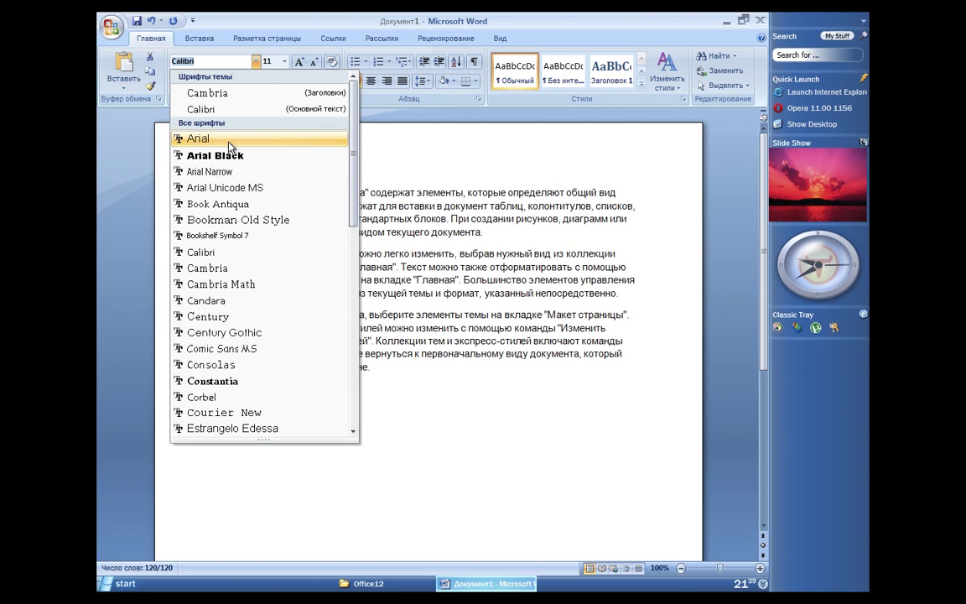
pyautogui.scroll(-6, 247, 283)
pyautogui.click(220, 317)
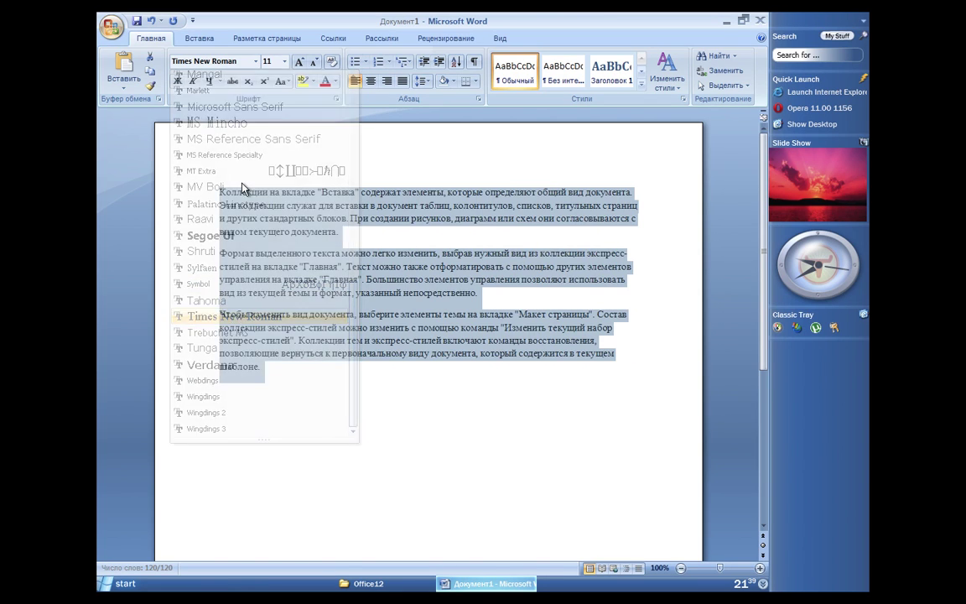
pyautogui.click(284, 61)
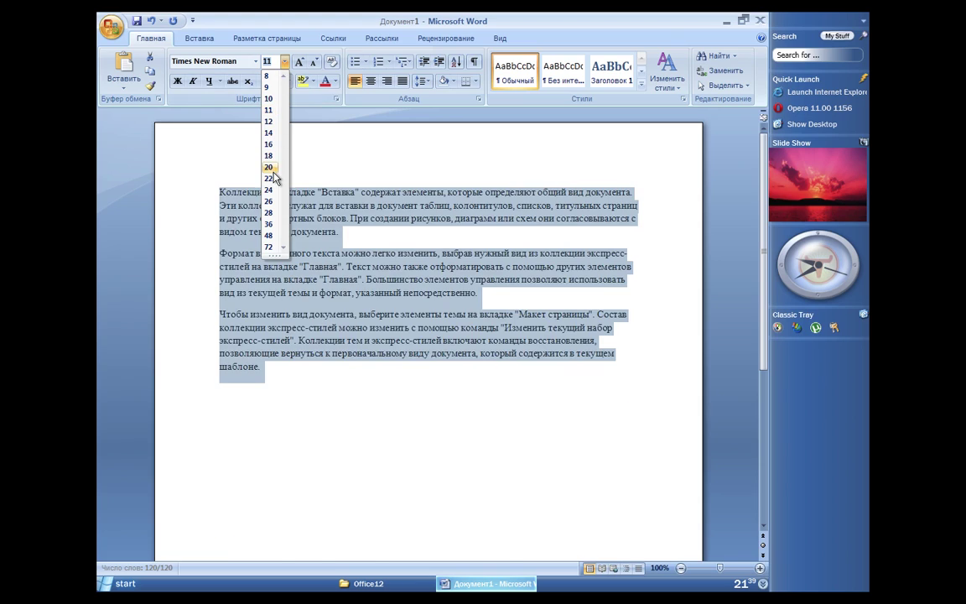
pyautogui.click(269, 133)
pyautogui.click(429, 226)
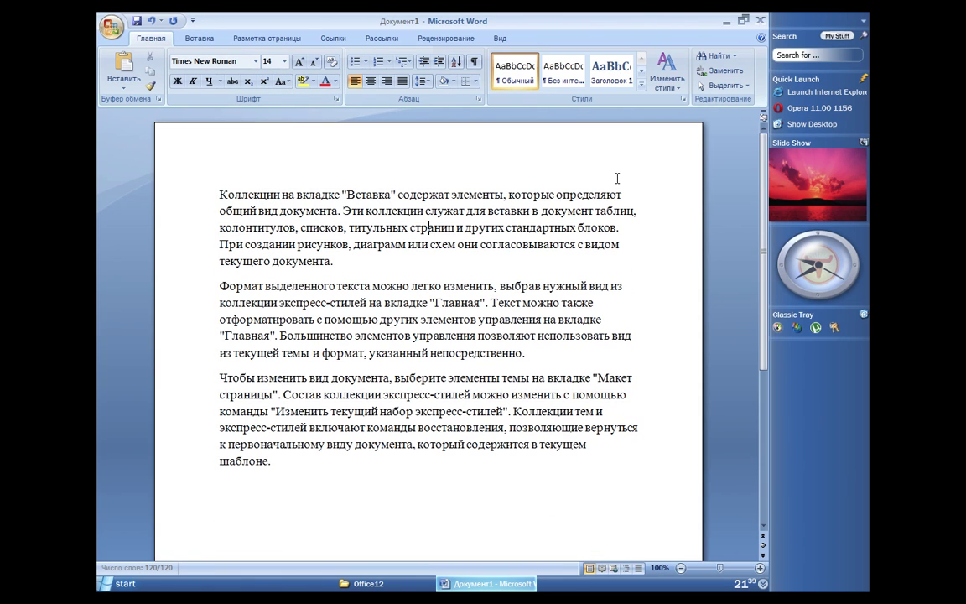
# Save the document to the Desktop while closing Word, then close the Office12 window
pyautogui.click(758, 19)
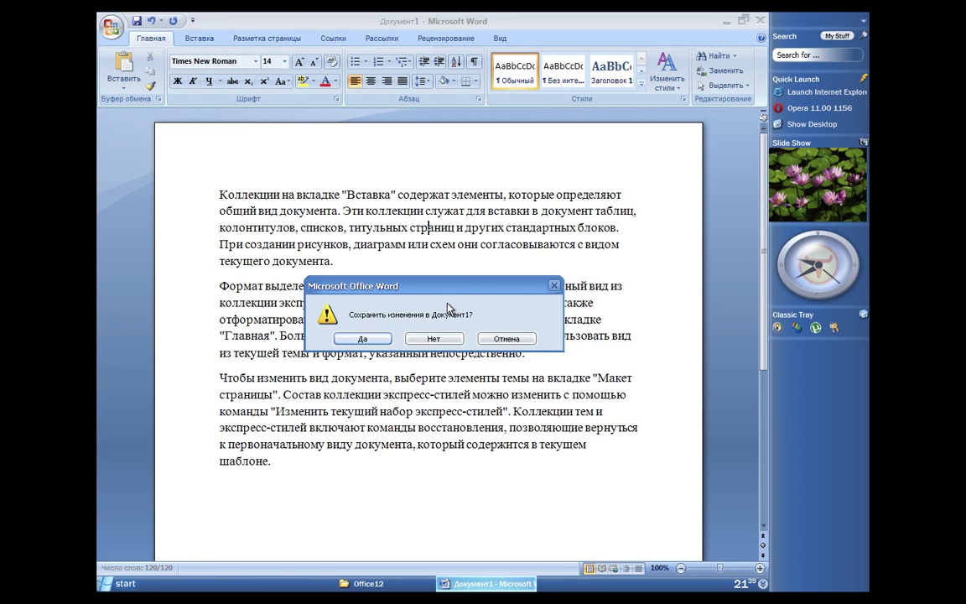
pyautogui.click(363, 338)
pyautogui.click(206, 215)
pyautogui.click(602, 435)
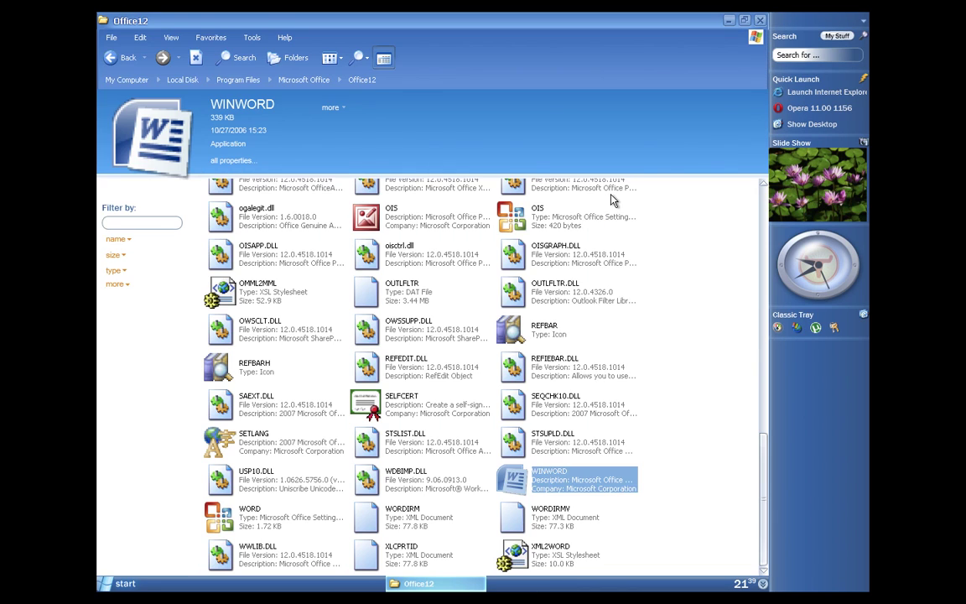
pyautogui.click(759, 20)
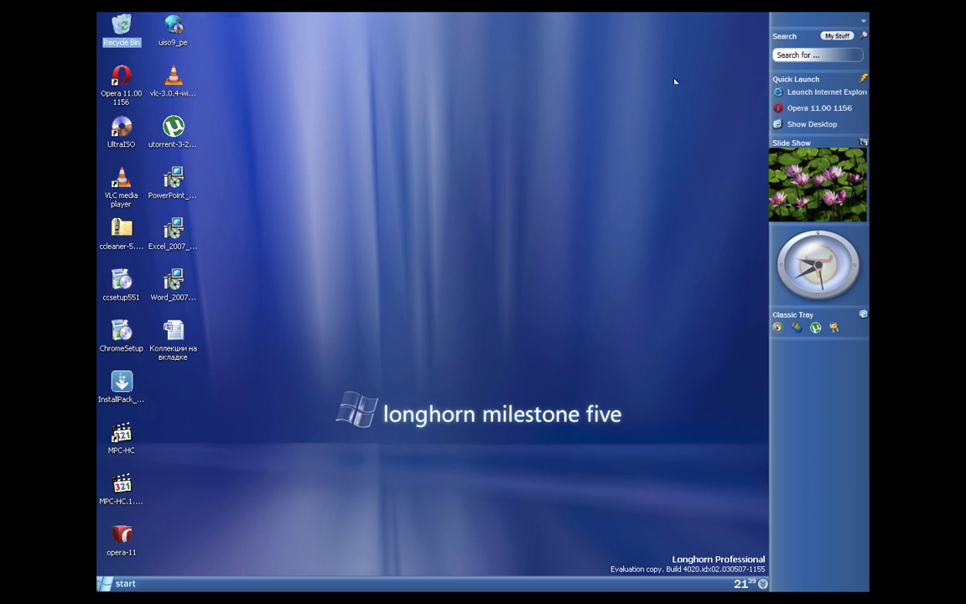
pyautogui.hotkey('ctrl', 'Left')
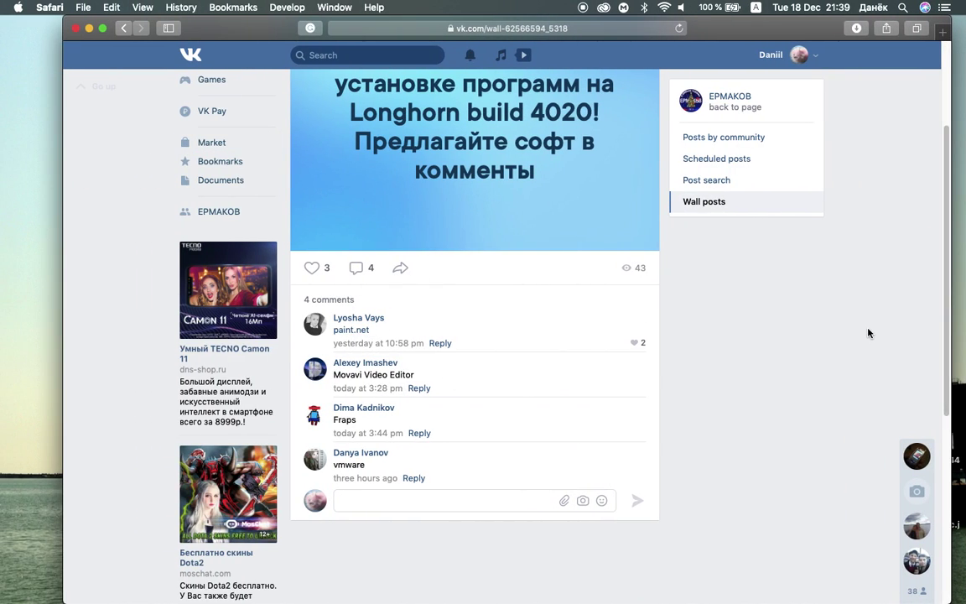
pyautogui.hotkey('ctrl', 'Right')
# Launch Opera, search for 'paint net' and open the official Paint.NET site
pyautogui.doubleClick(123, 80)
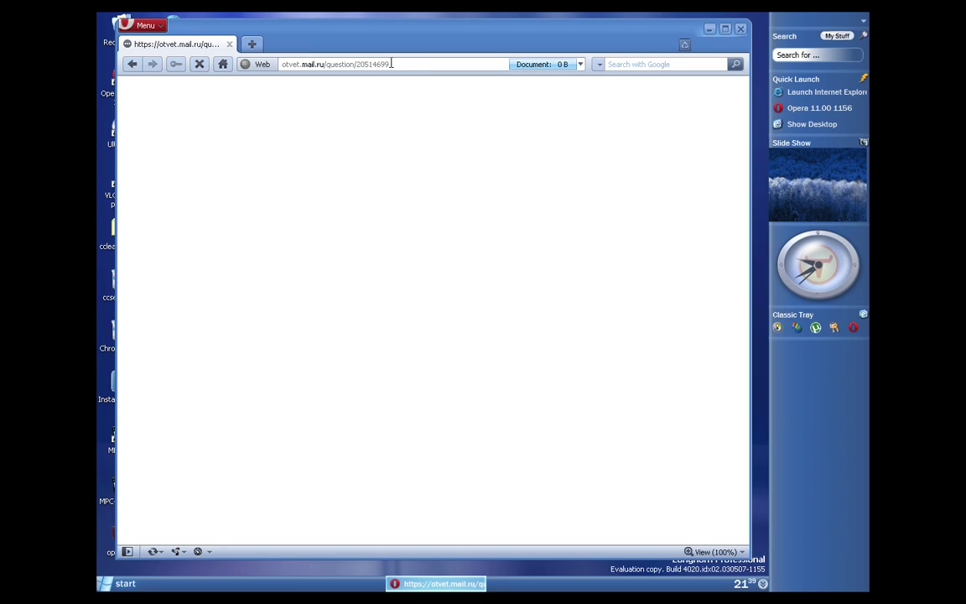
pyautogui.click(391, 63)
pyautogui.write('pai')
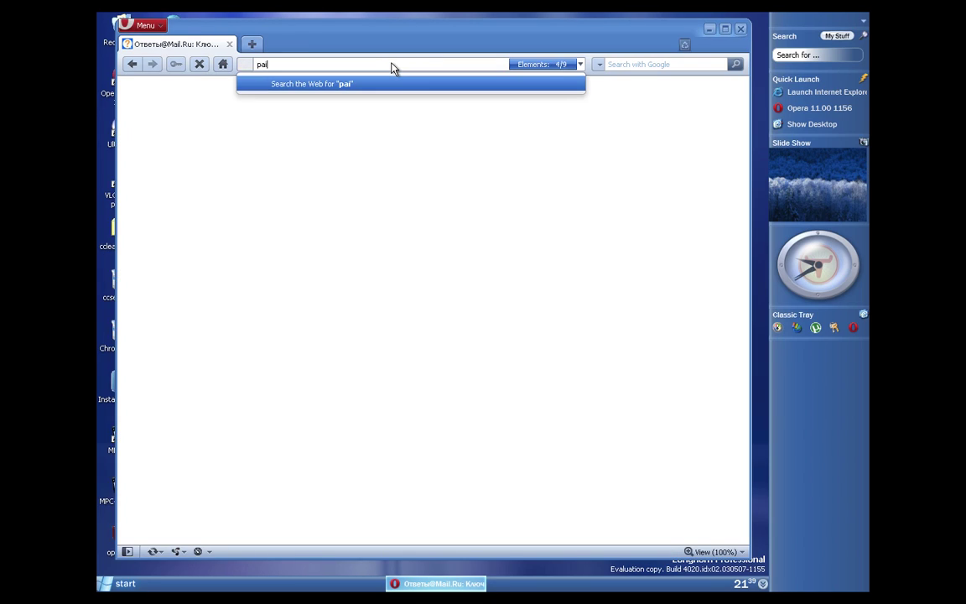
pyautogui.write('nt.net')
pyautogui.press('Return')
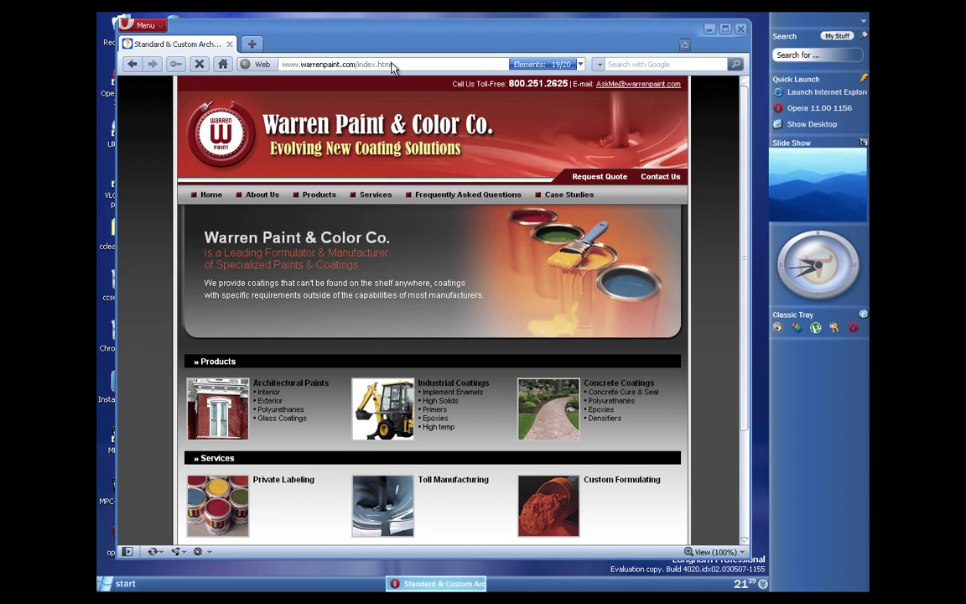
pyautogui.click(392, 67)
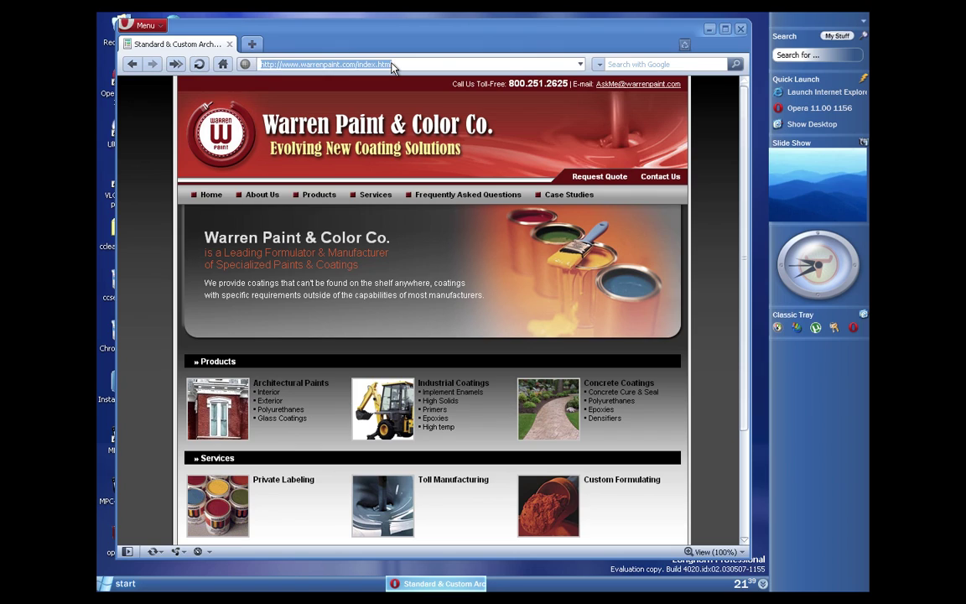
pyautogui.write('paint net')
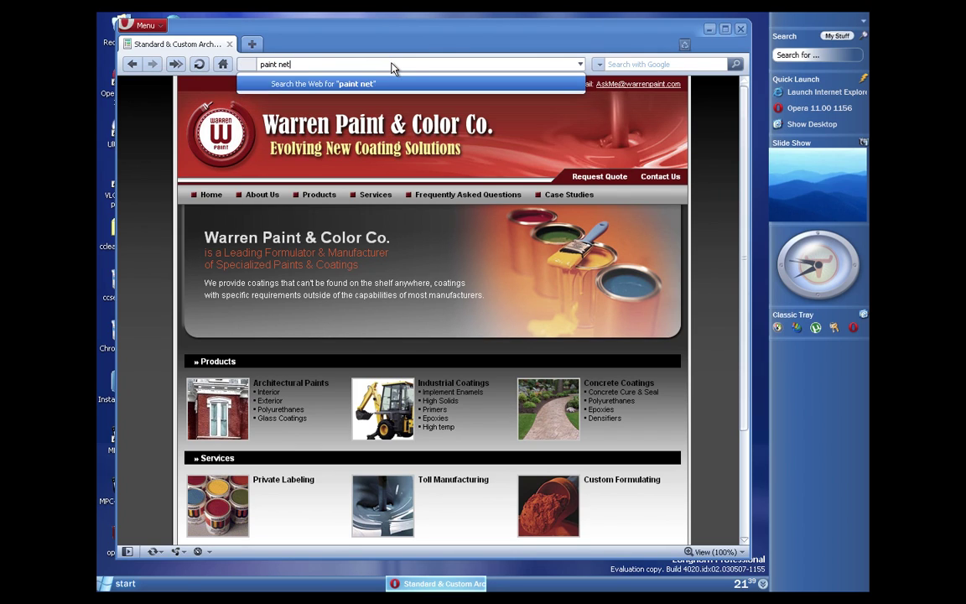
pyautogui.press('Return')
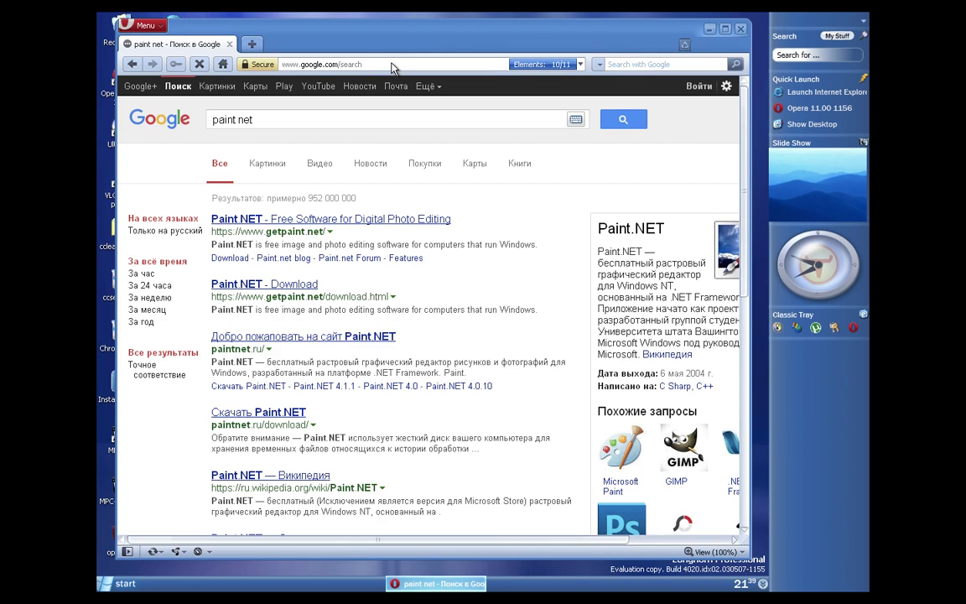
pyautogui.click(378, 220)
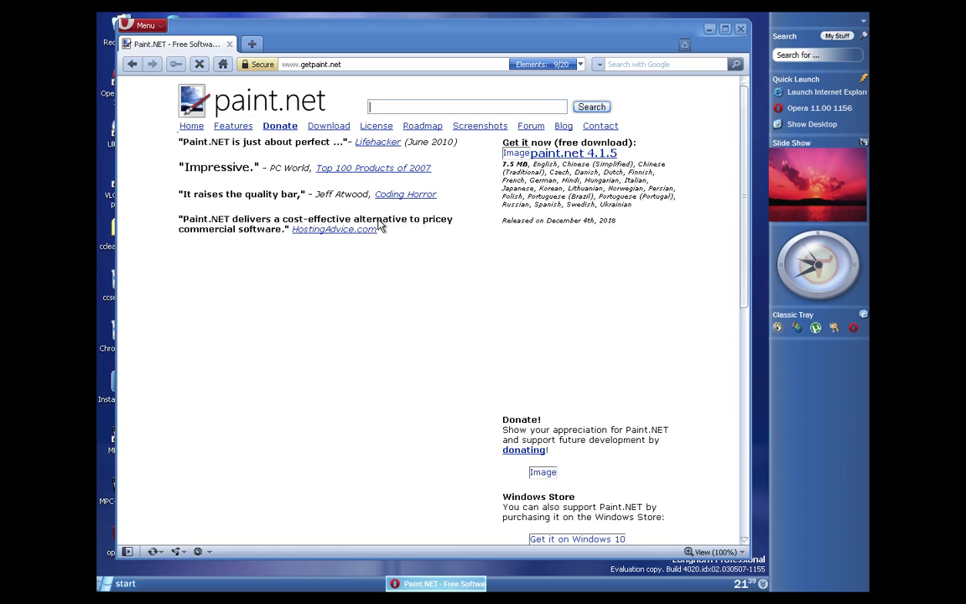
# Go to the dotPDN download page and save the paint.net 4.1.5 zip to the Desktop
pyautogui.scroll(-8, 491, 379)
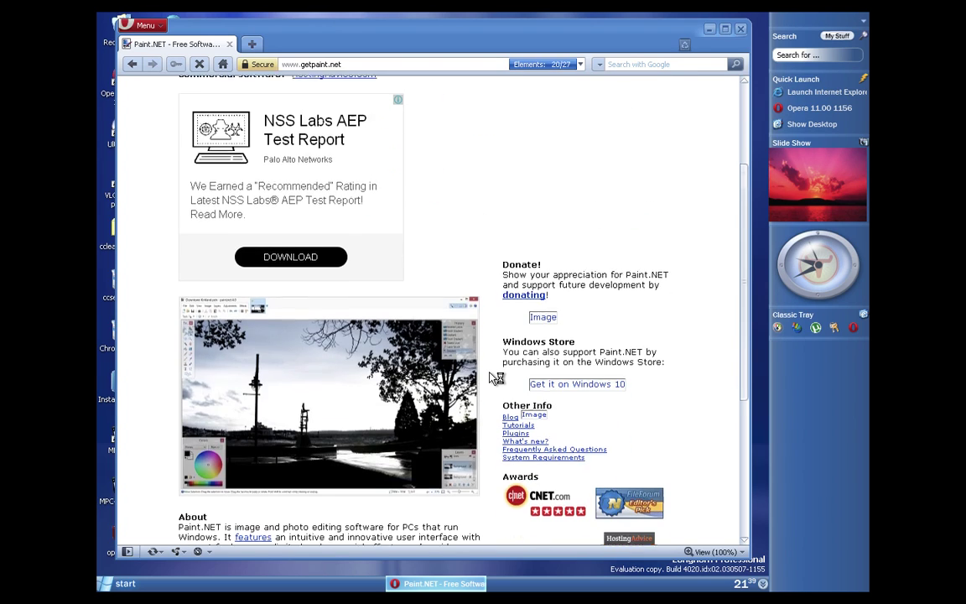
pyautogui.scroll(4, 490, 378)
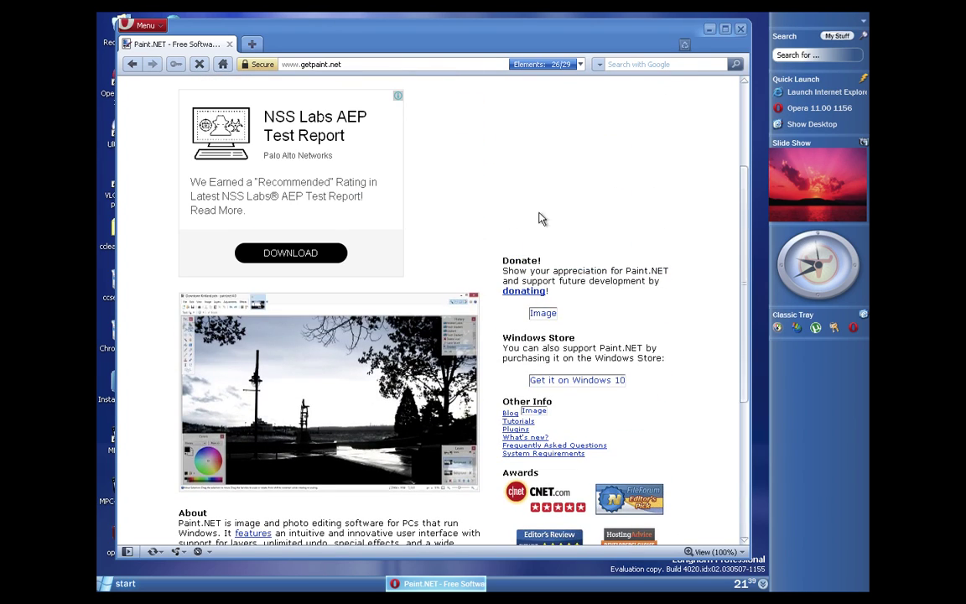
pyautogui.scroll(3, 549, 208)
pyautogui.click(569, 151)
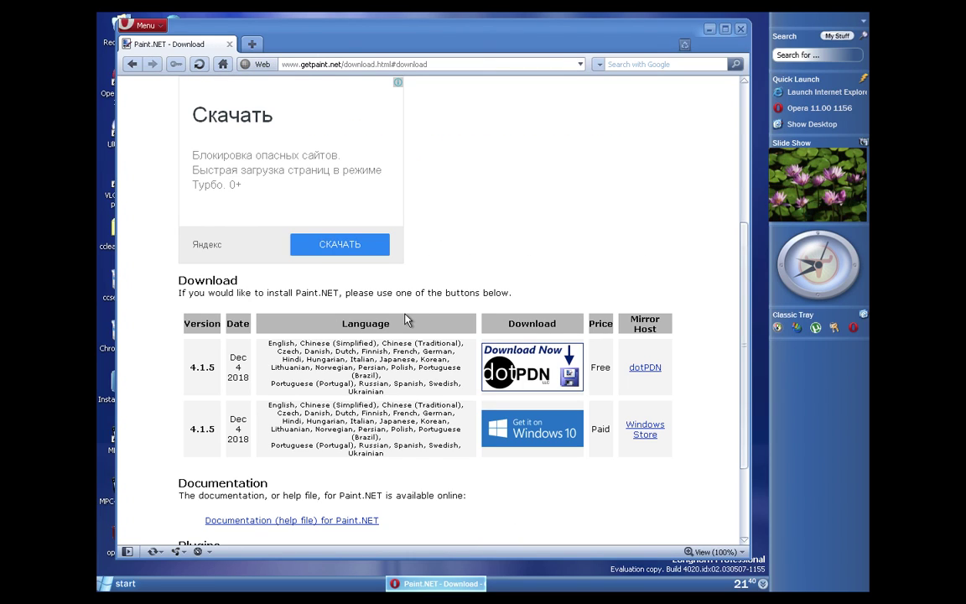
pyautogui.click(521, 367)
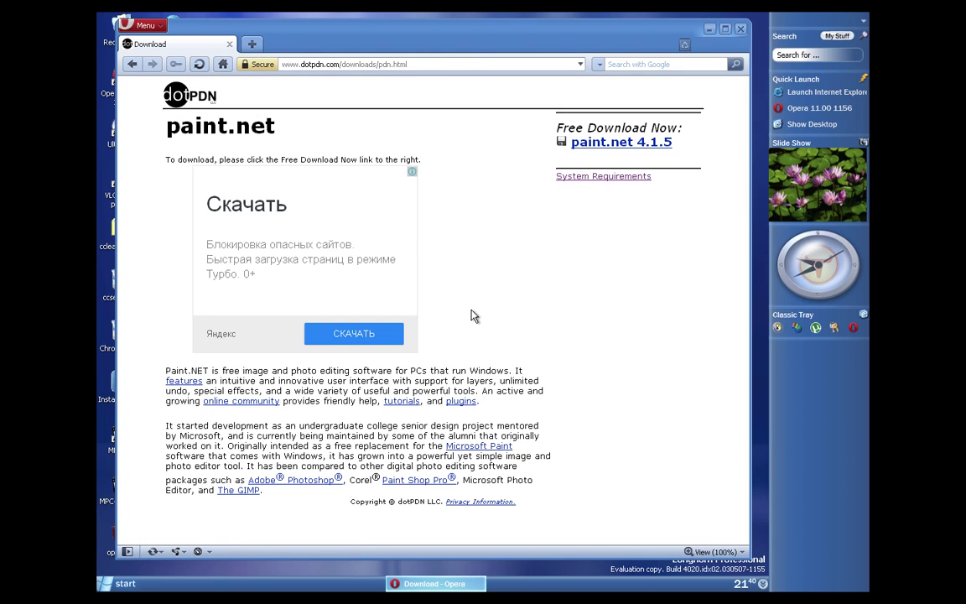
pyautogui.click(621, 141)
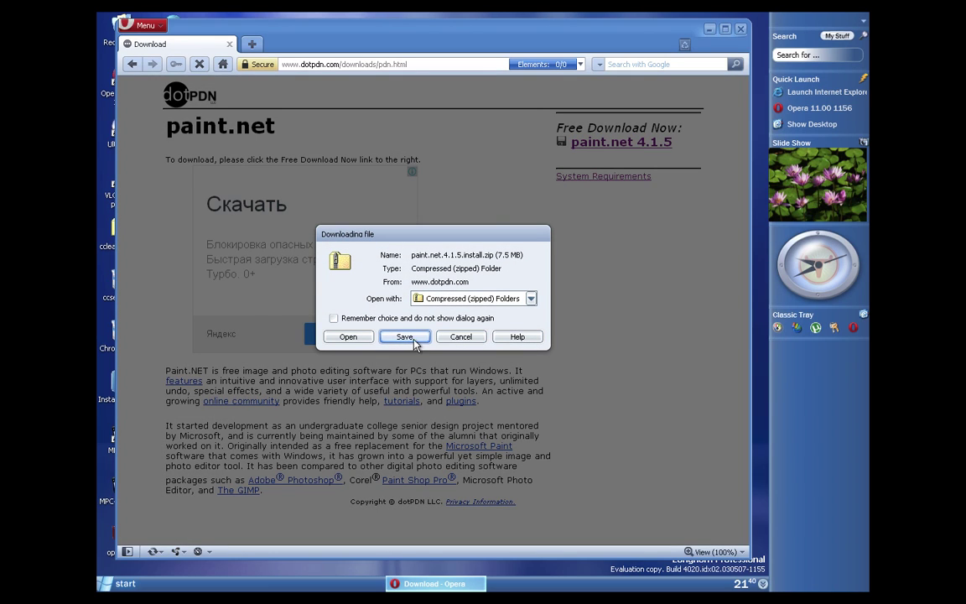
pyautogui.click(406, 337)
pyautogui.click(462, 266)
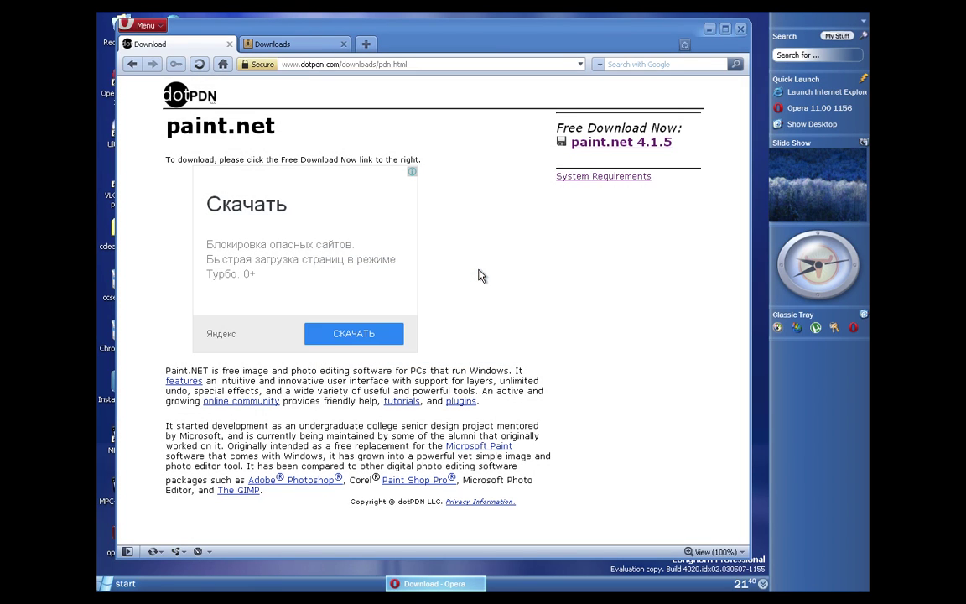
# Open the downloaded zip and run its installer, dismiss the Windows version error, then close the dotPDN tab
pyautogui.click(711, 32)
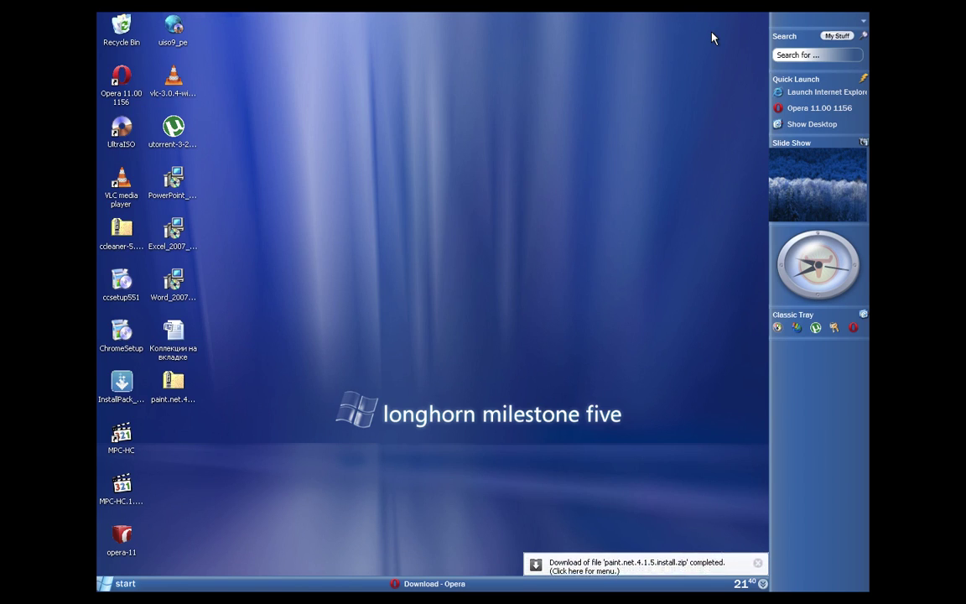
pyautogui.doubleClick(184, 379)
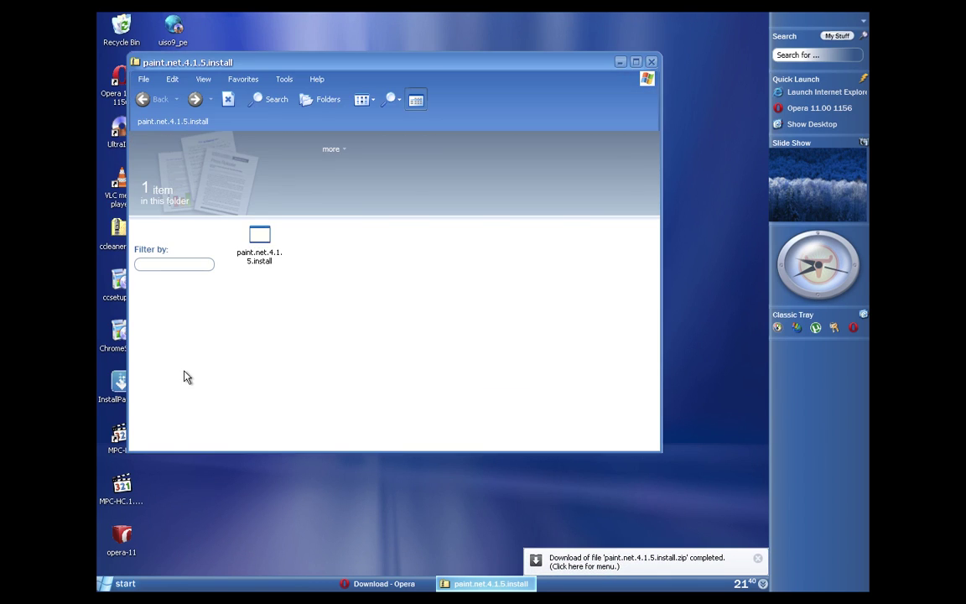
pyautogui.doubleClick(260, 237)
pyautogui.click(434, 340)
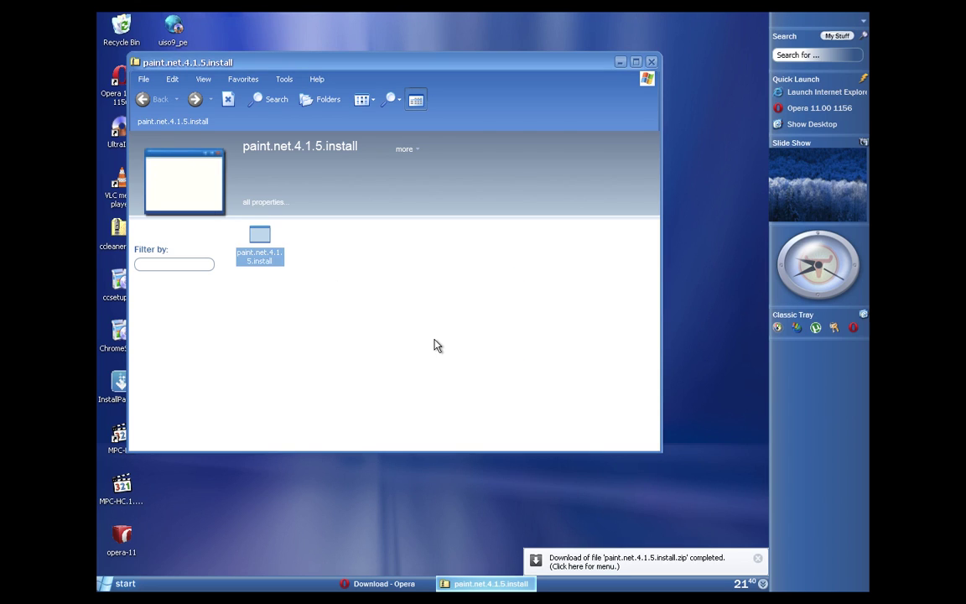
pyautogui.click(416, 585)
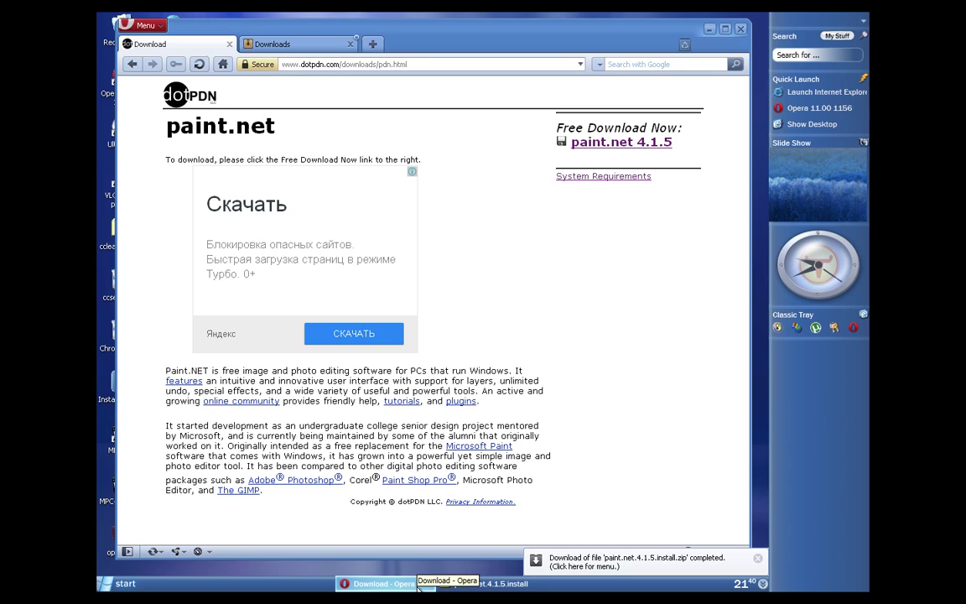
pyautogui.click(229, 44)
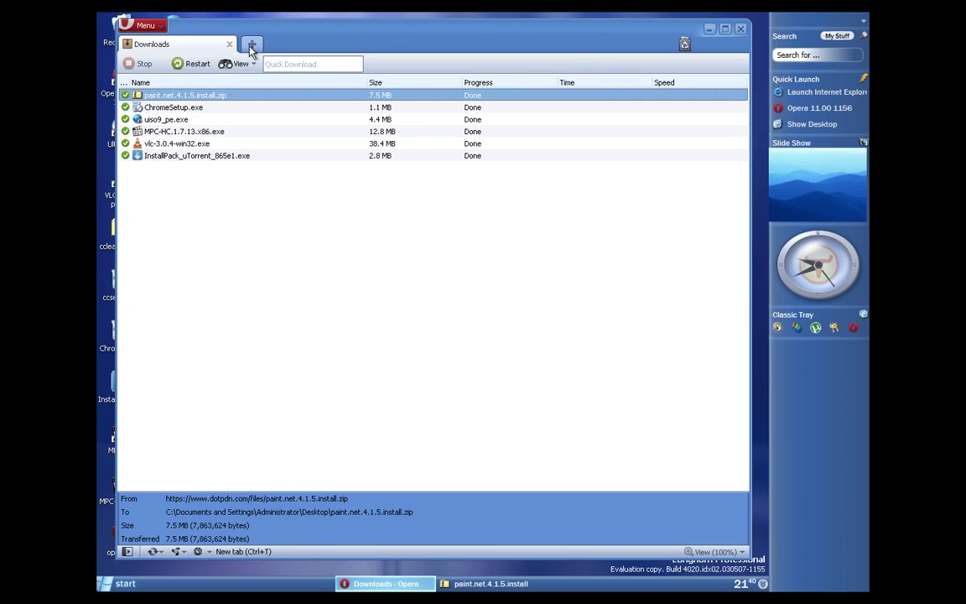
# Search the web for 'paint net w' and open the uptodown Paint.NET 3.5.11 download page
pyautogui.click(251, 43)
pyautogui.click(229, 44)
pyautogui.write('pa')
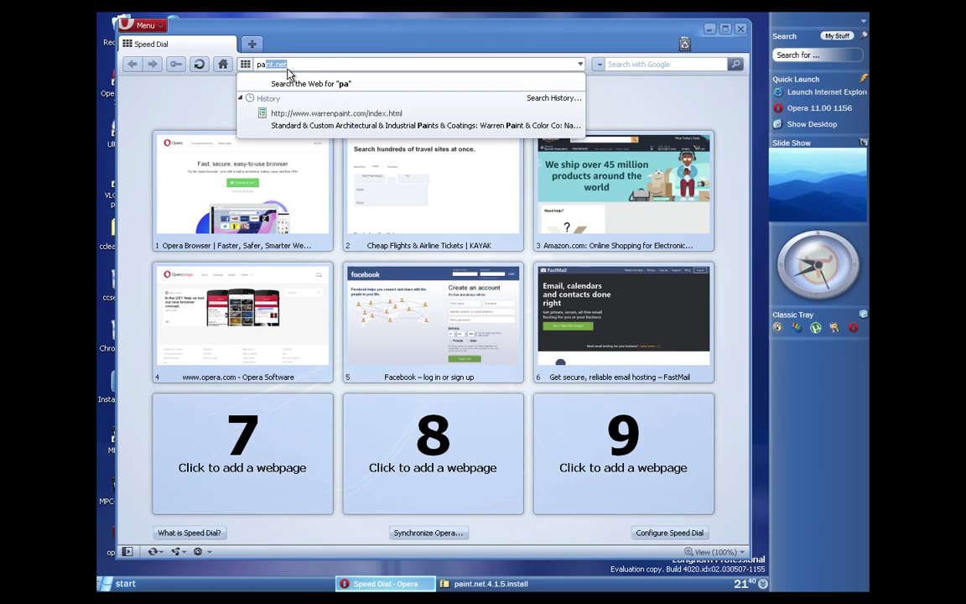
pyautogui.write('int net windows xp')
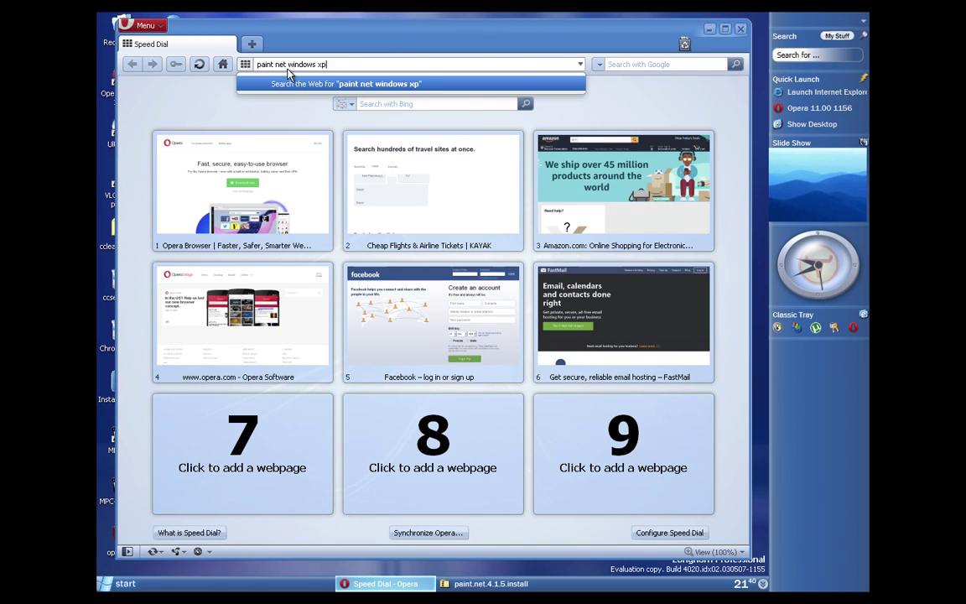
pyautogui.press('Return')
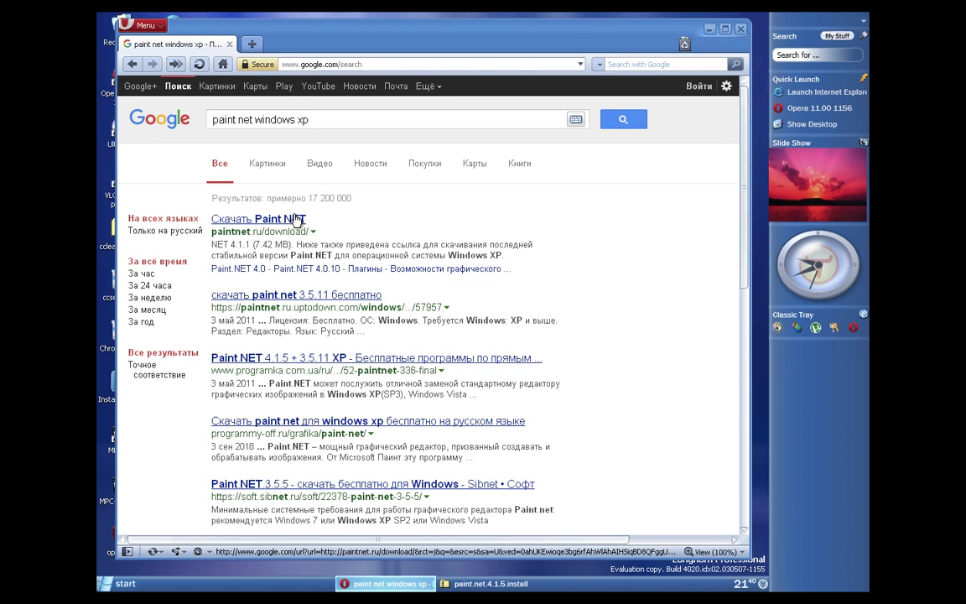
pyautogui.click(303, 295)
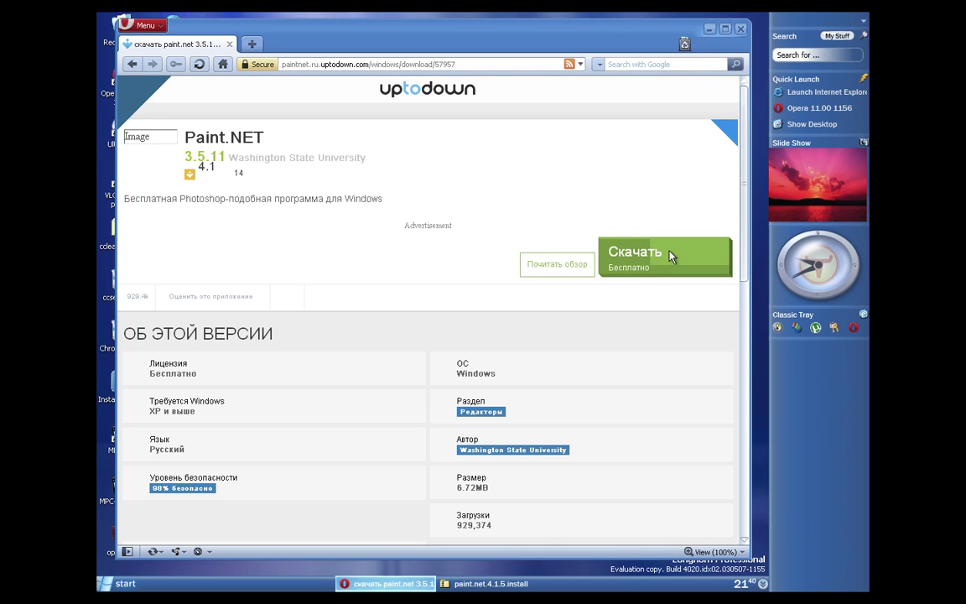
# Download the Paint.NET 3.5.11 zip, save it to the Desktop, and minimise Opera
pyautogui.click(636, 260)
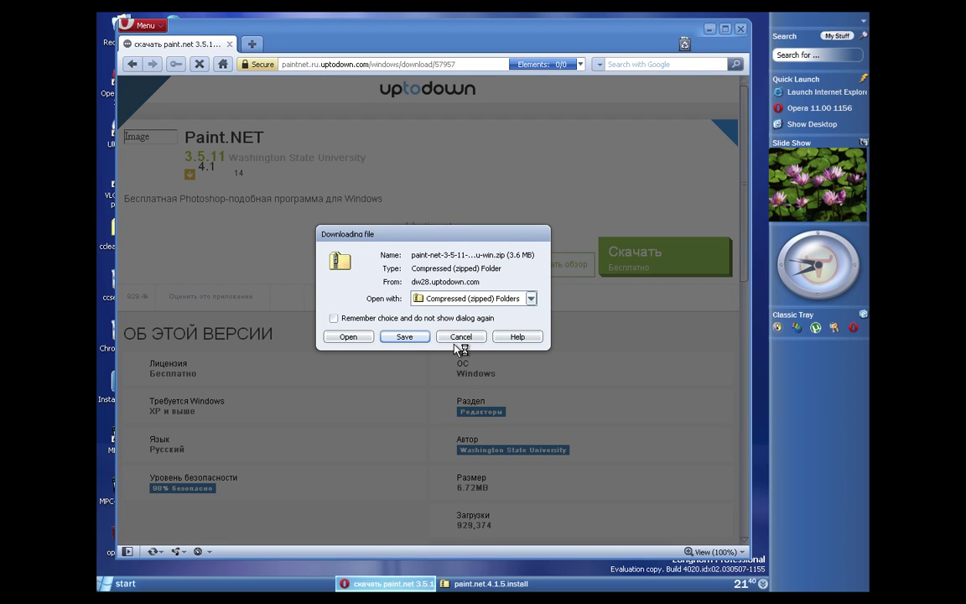
pyautogui.click(423, 337)
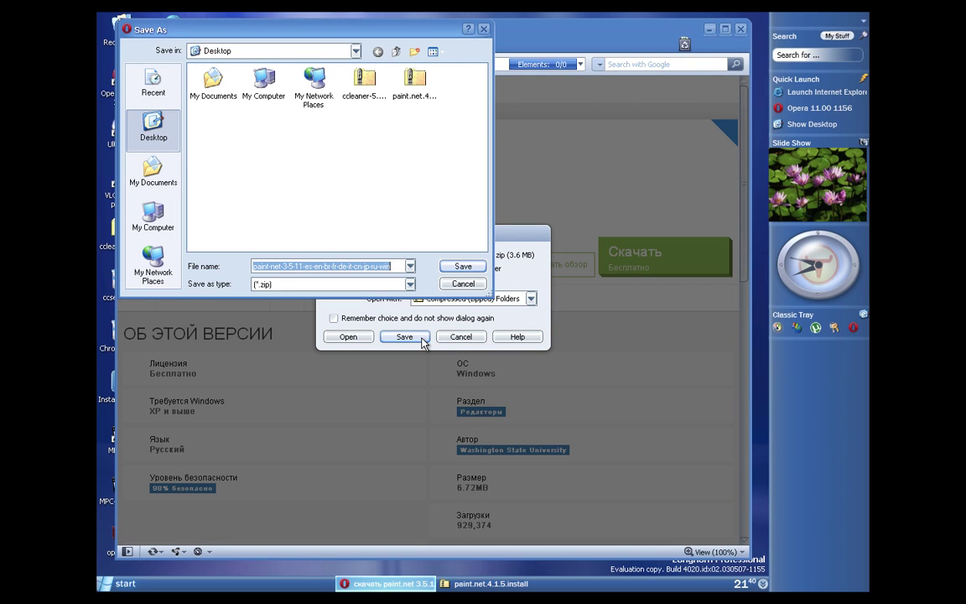
pyautogui.click(461, 265)
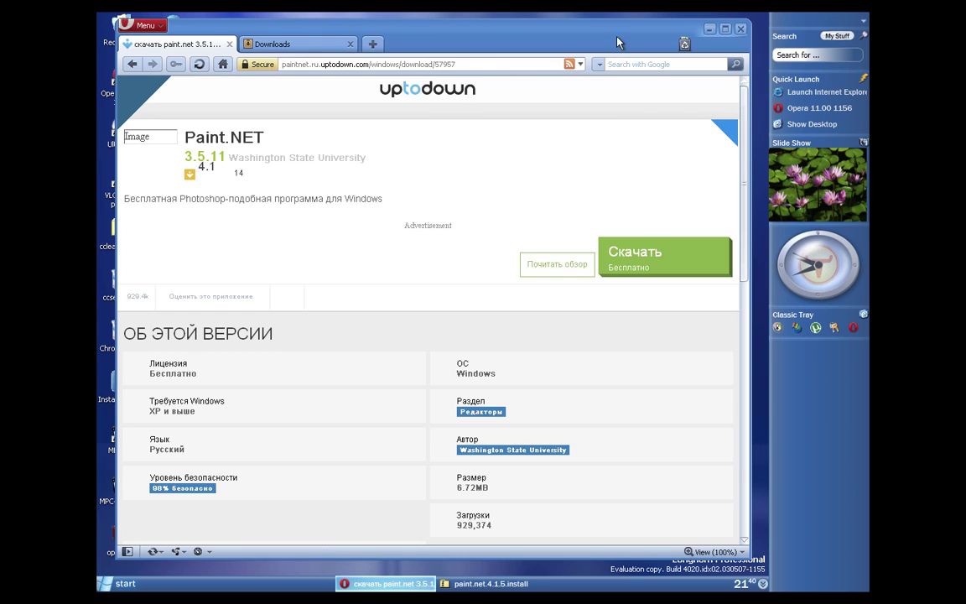
pyautogui.click(709, 29)
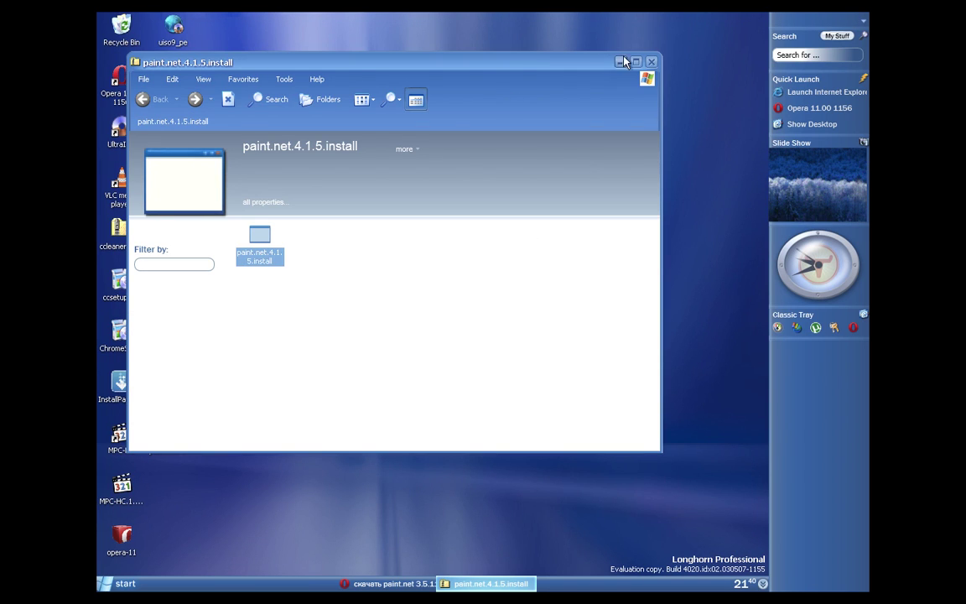
# Close the 4.1.5 folder, open the 3.5.11 zip, and copy its installer onto the desktop
pyautogui.click(651, 62)
pyautogui.doubleClick(183, 431)
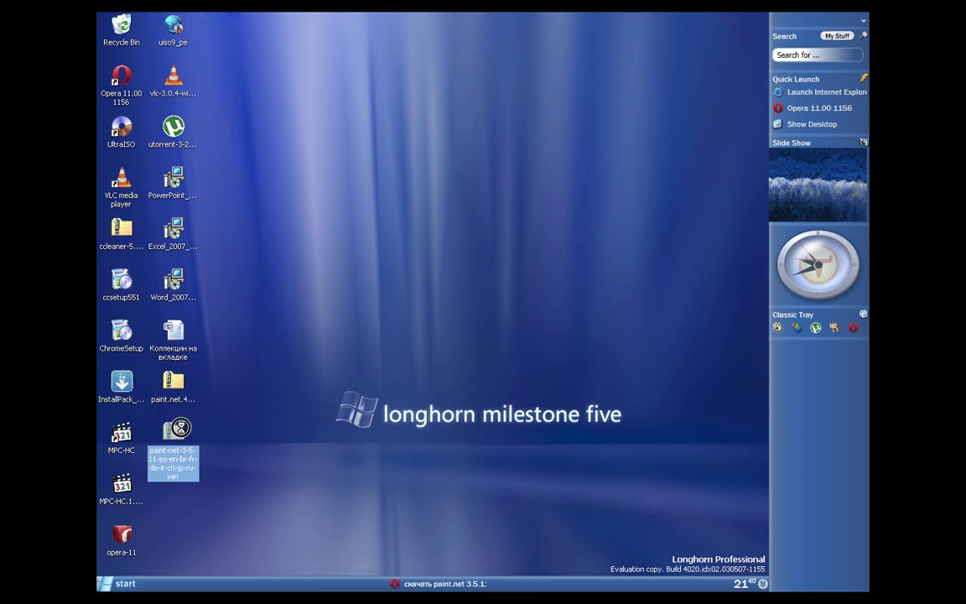
pyautogui.doubleClick(276, 260)
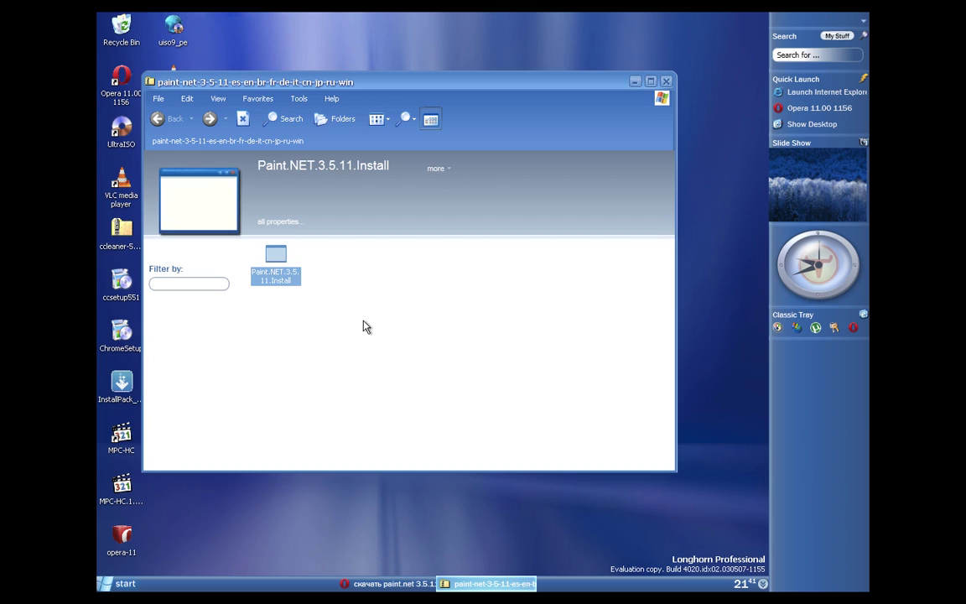
pyautogui.click(118, 584)
pyautogui.moveTo(184, 537)
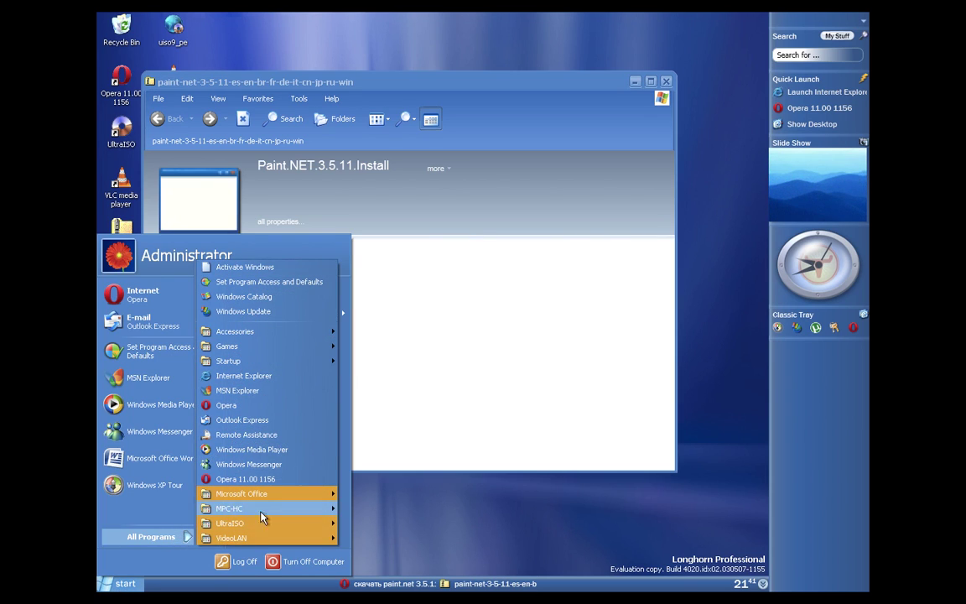
pyautogui.click(408, 312)
pyautogui.moveTo(271, 271); pyautogui.dragTo(445, 515)
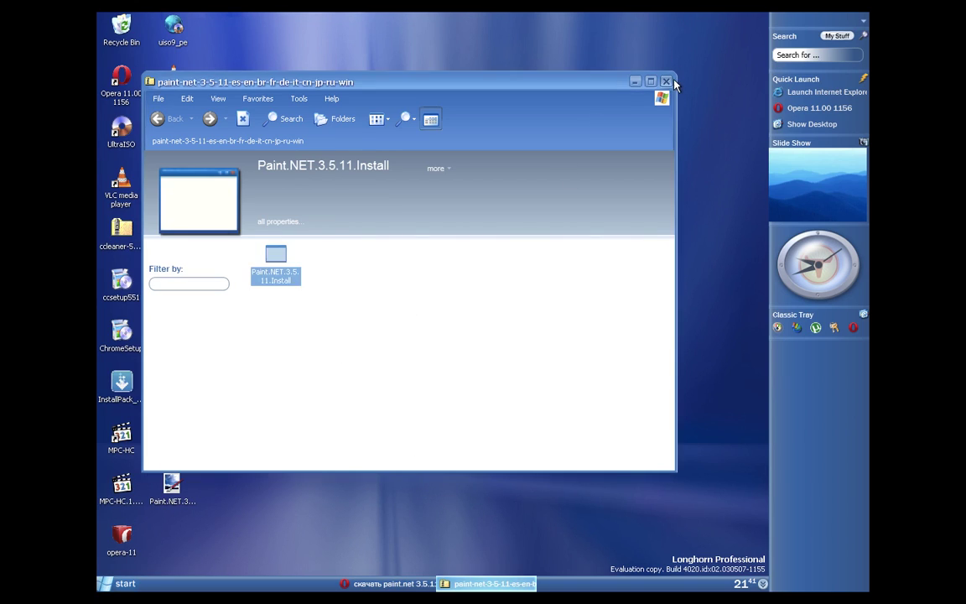
pyautogui.click(666, 81)
# Open Task Manager via VirtualBox's Insert Ctrl-Alt-Del, sort processes by image name, then minimise it
pyautogui.rightClick(610, 589)
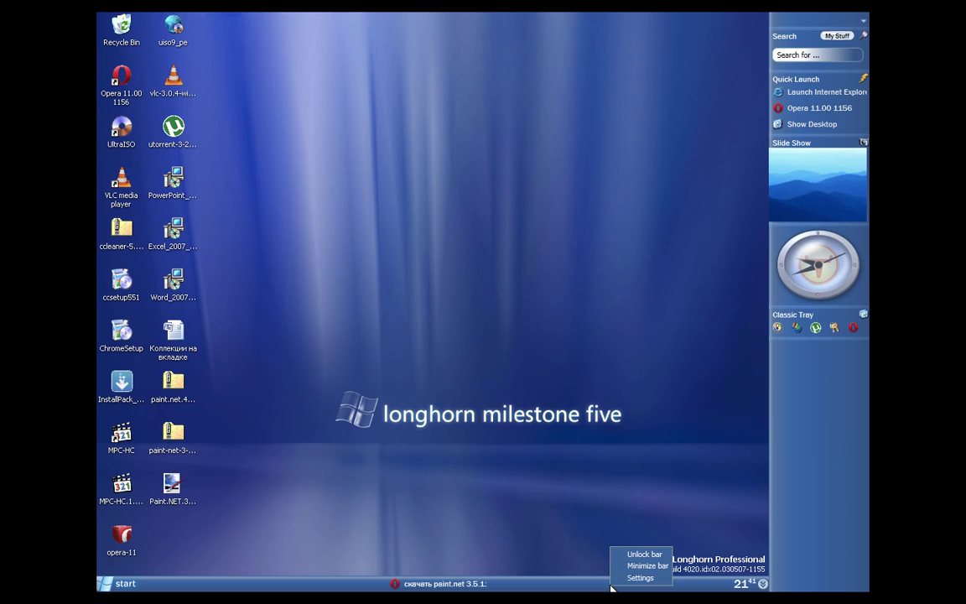
pyautogui.click(204, 8)
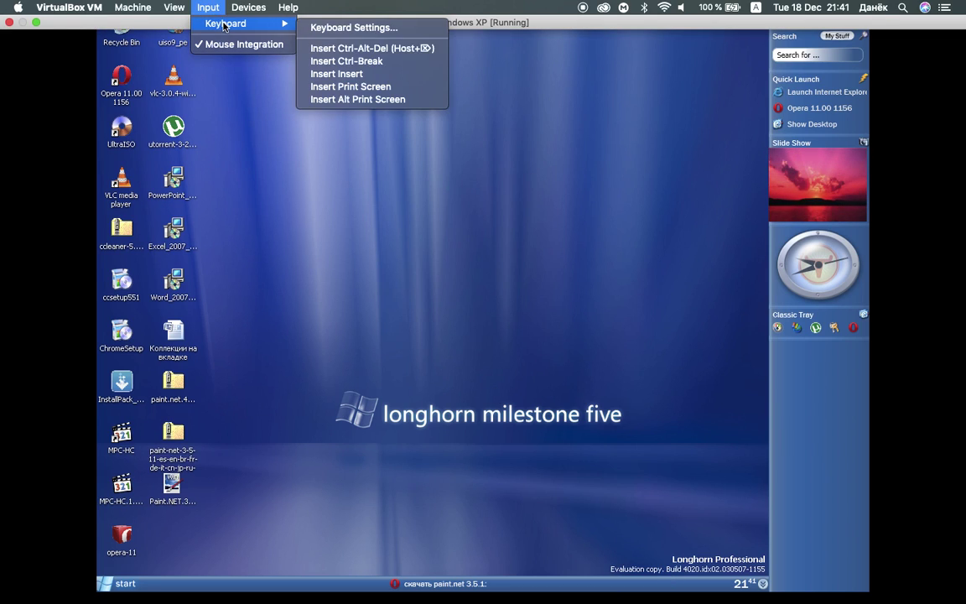
pyautogui.moveTo(232, 23)
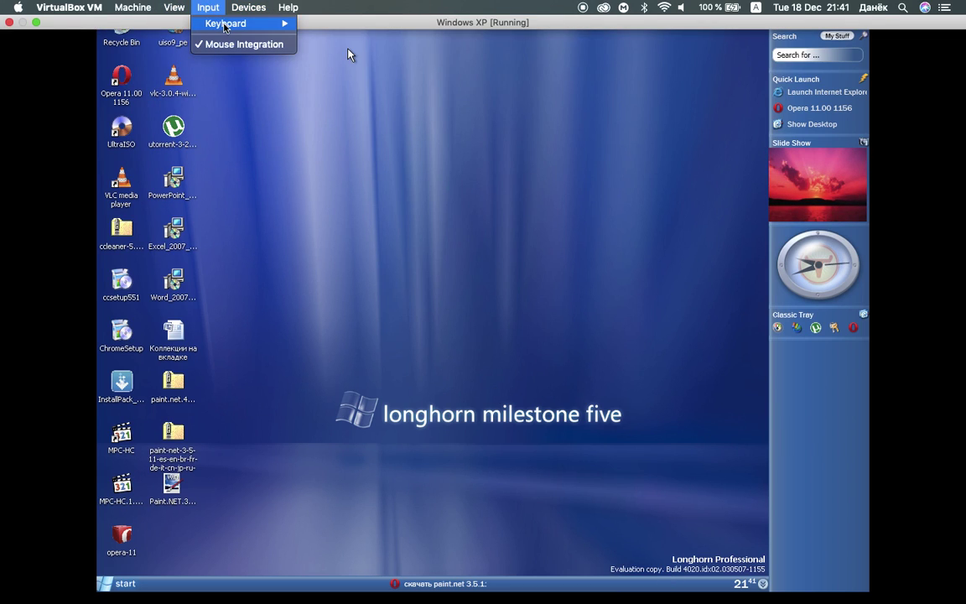
pyautogui.click(349, 46)
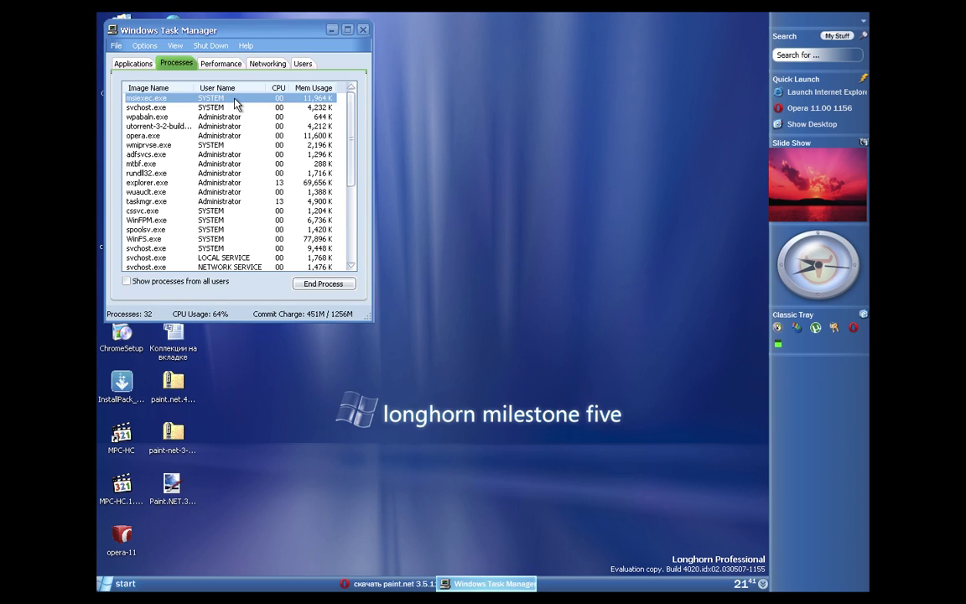
pyautogui.click(151, 87)
pyautogui.scroll(-5, 171, 183)
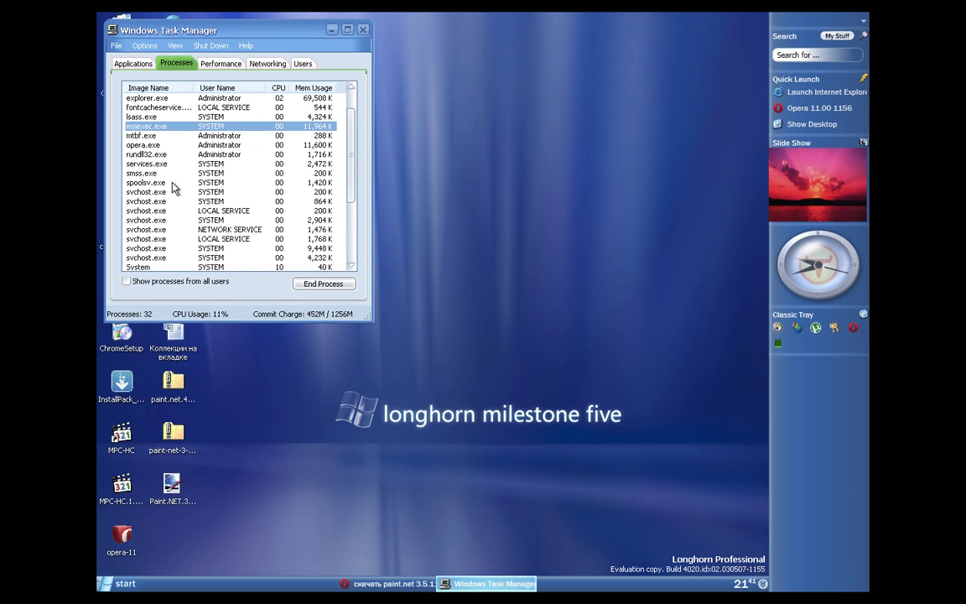
pyautogui.click(362, 30)
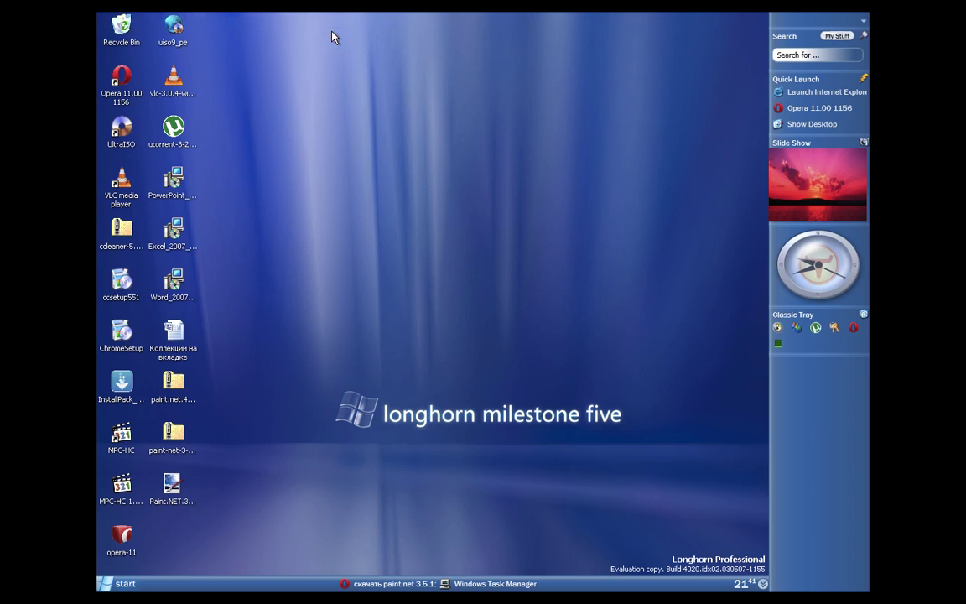
# Run the Paint.NET 3.5.11 installer, view its extraction log, and open its Compatibility properties
pyautogui.doubleClick(166, 488)
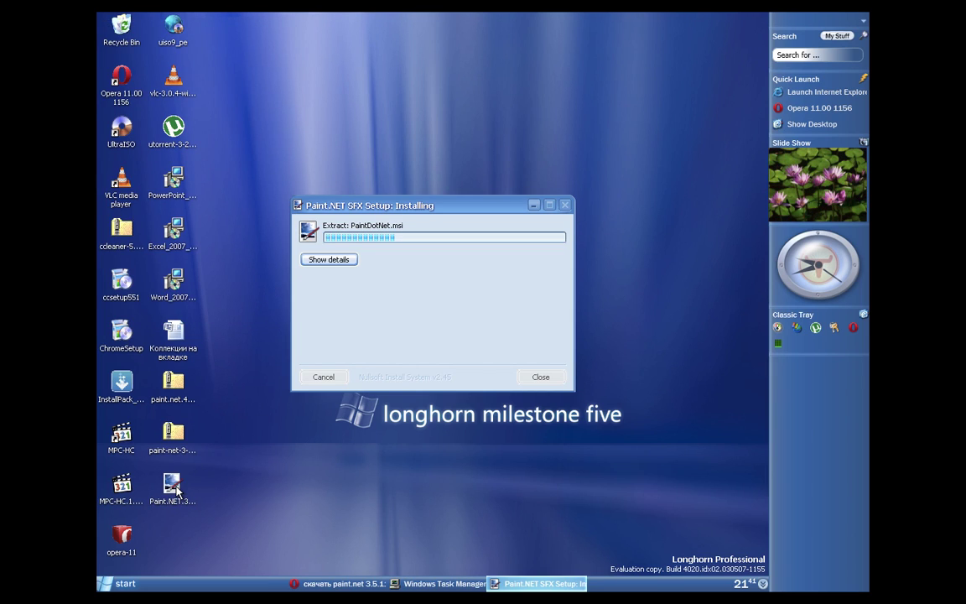
pyautogui.click(351, 261)
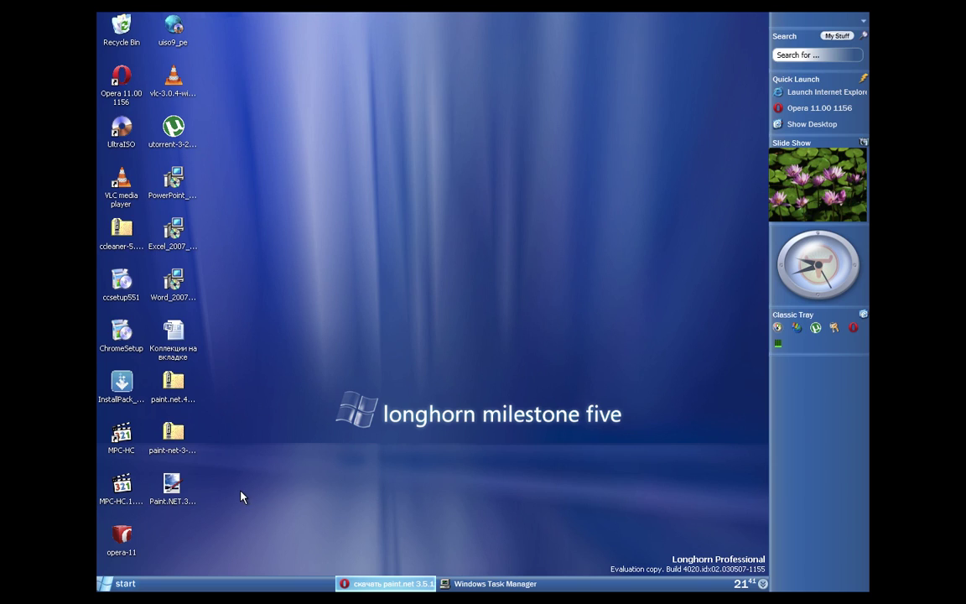
pyautogui.rightClick(168, 486)
pyautogui.click(188, 428)
pyautogui.click(219, 288)
pyautogui.click(198, 312)
# Enable compatibility mode set to Windows XP and confirm with OK
pyautogui.click(244, 213)
pyautogui.click(244, 227)
pyautogui.click(238, 272)
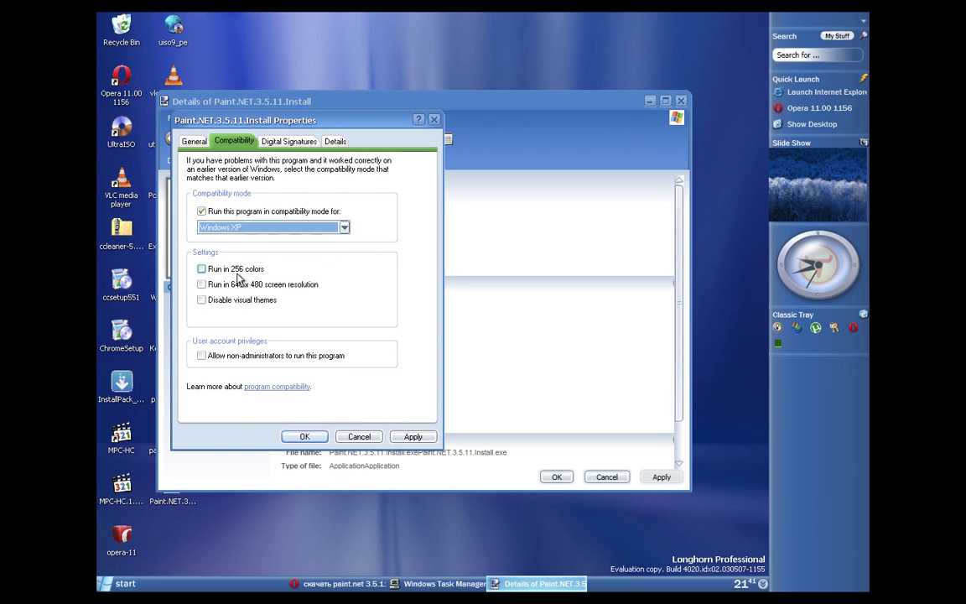
pyautogui.click(303, 435)
# Close the installer details, rerun the installer, and browse the Start menu programs list
pyautogui.click(555, 477)
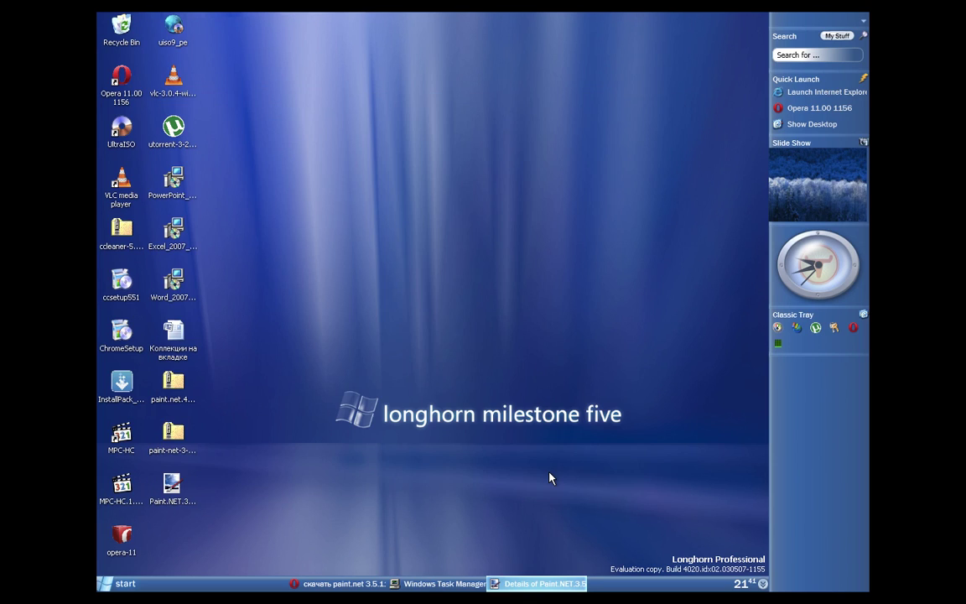
pyautogui.doubleClick(171, 485)
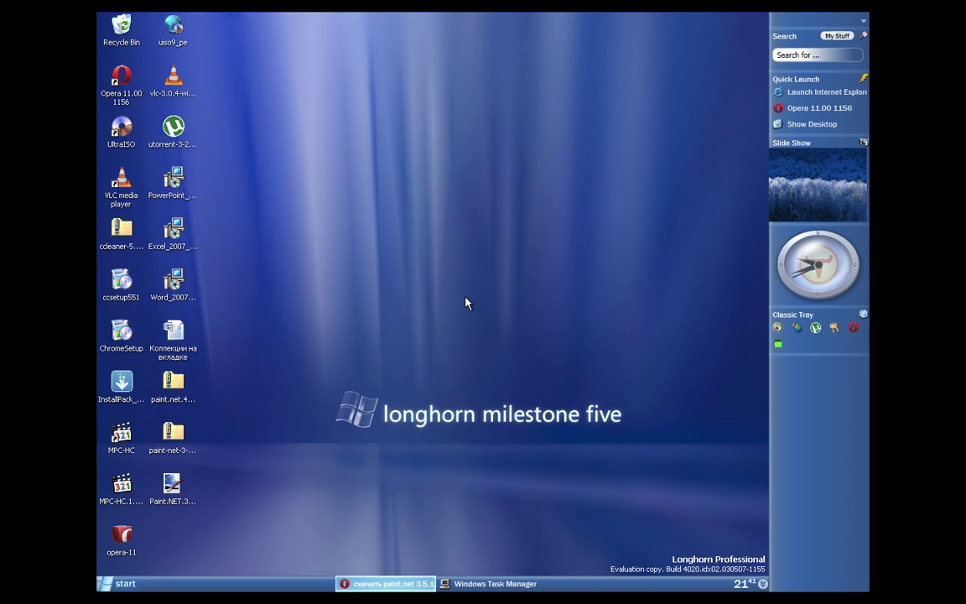
pyautogui.click(123, 587)
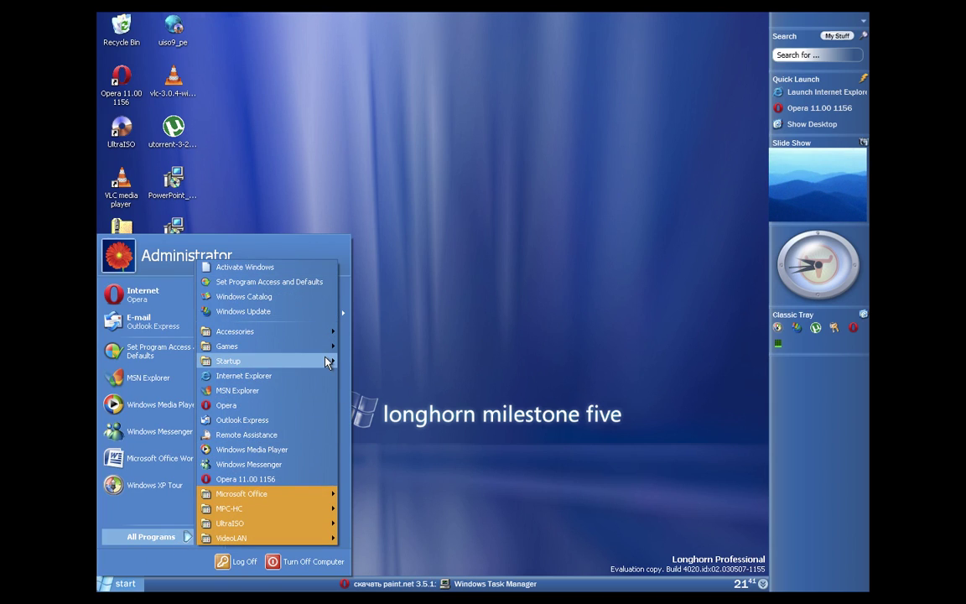
pyautogui.click(382, 190)
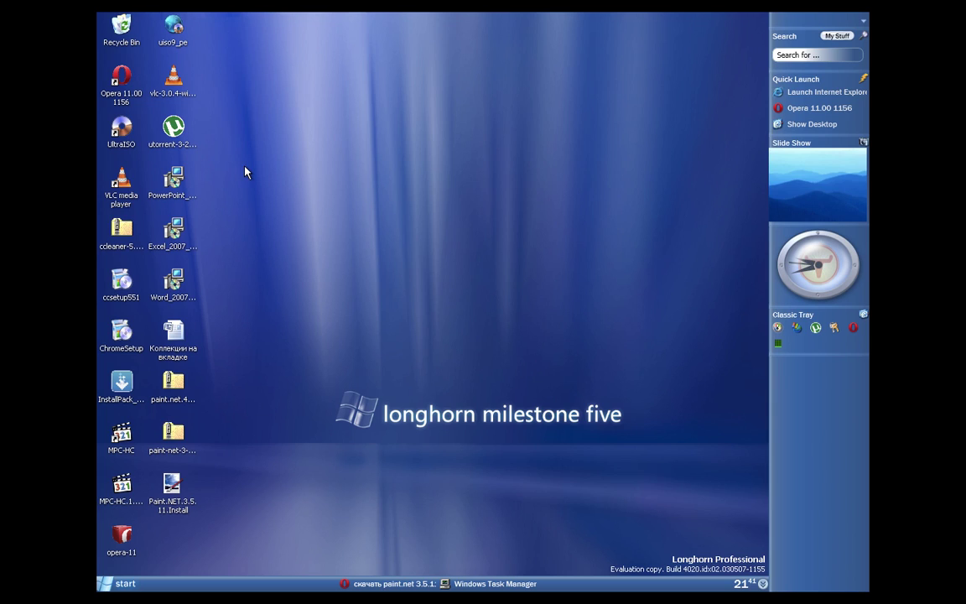
# Restore Opera, close the old tabs, and search the web for 'fraps windows xp'
pyautogui.click(386, 583)
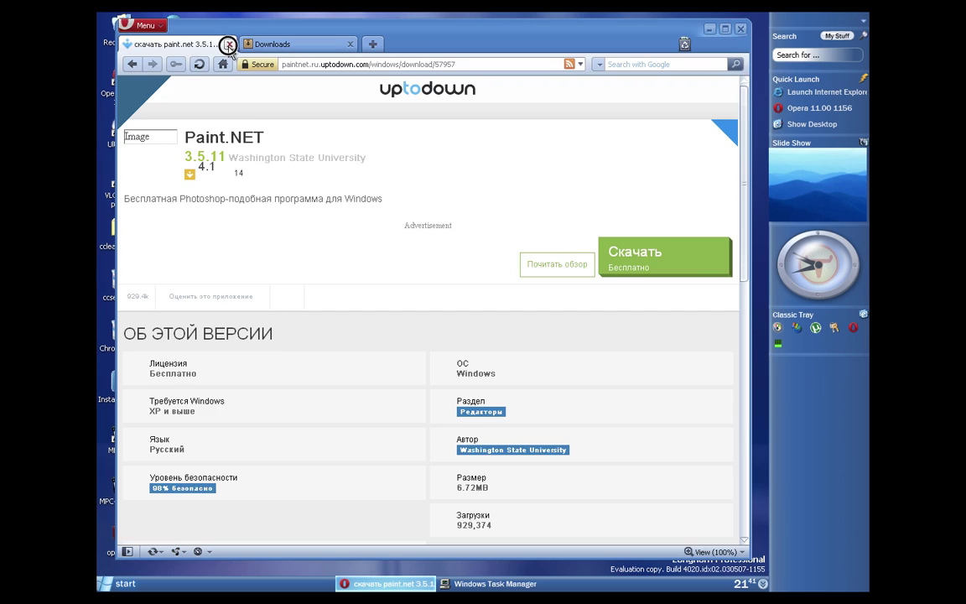
pyautogui.click(228, 44)
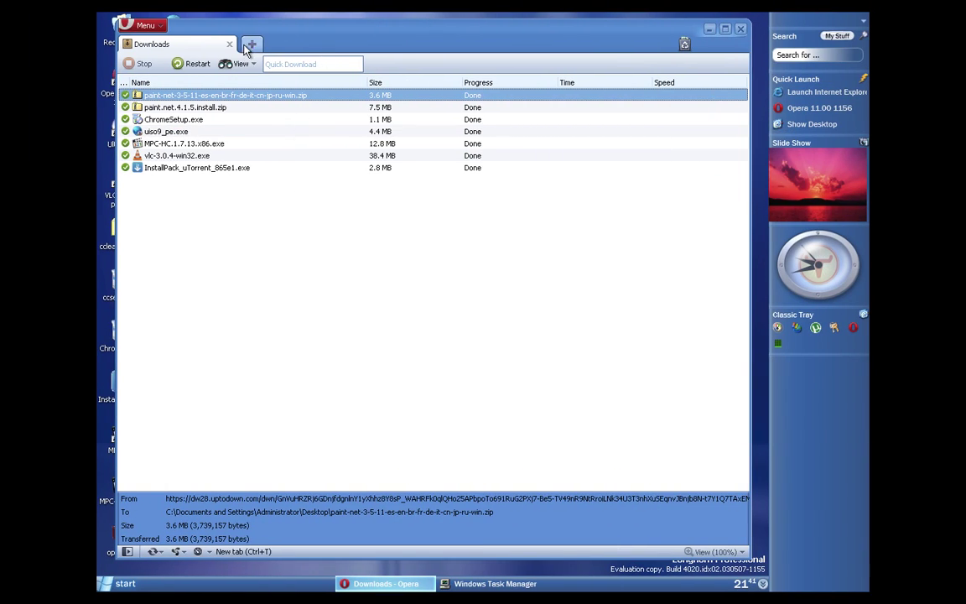
pyautogui.click(251, 44)
pyautogui.click(214, 43)
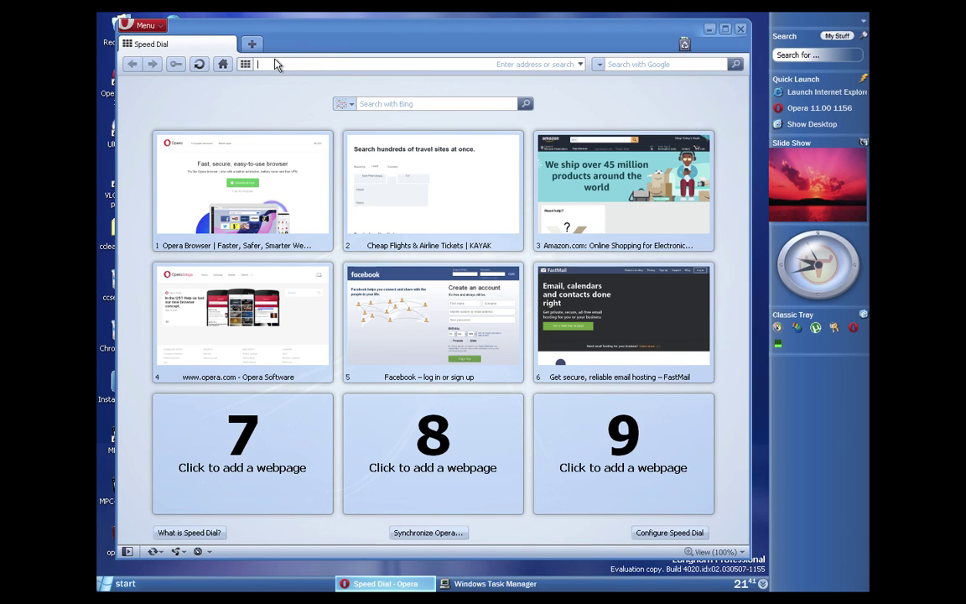
pyautogui.write('fraps')
pyautogui.press('Return')
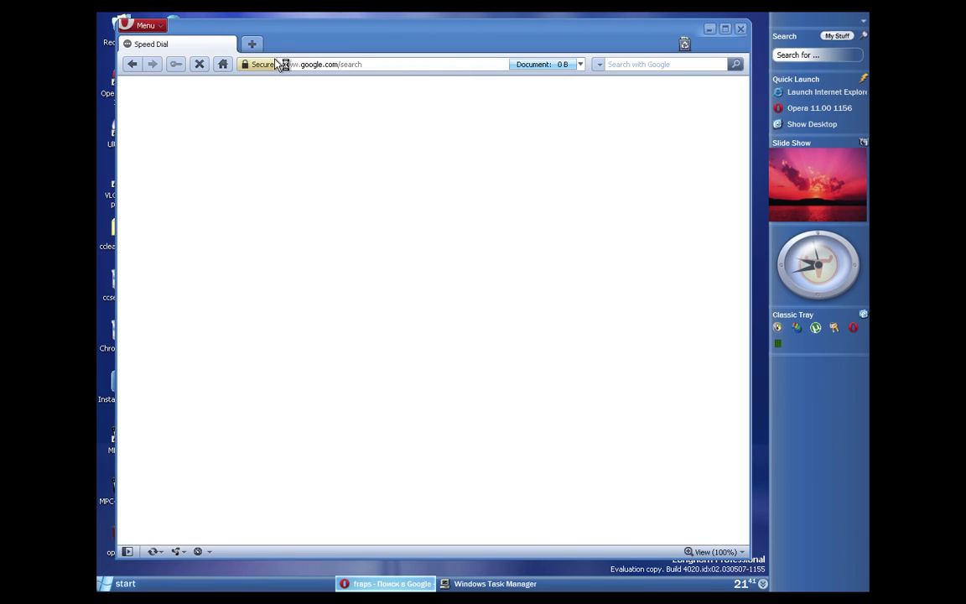
pyautogui.click(285, 117)
pyautogui.write('windows xp')
pyautogui.press('Return')
# Save the Fraps 3.5.99 setup.exe from fraps.com to the Desktop, then minimise Opera
pyautogui.click(365, 218)
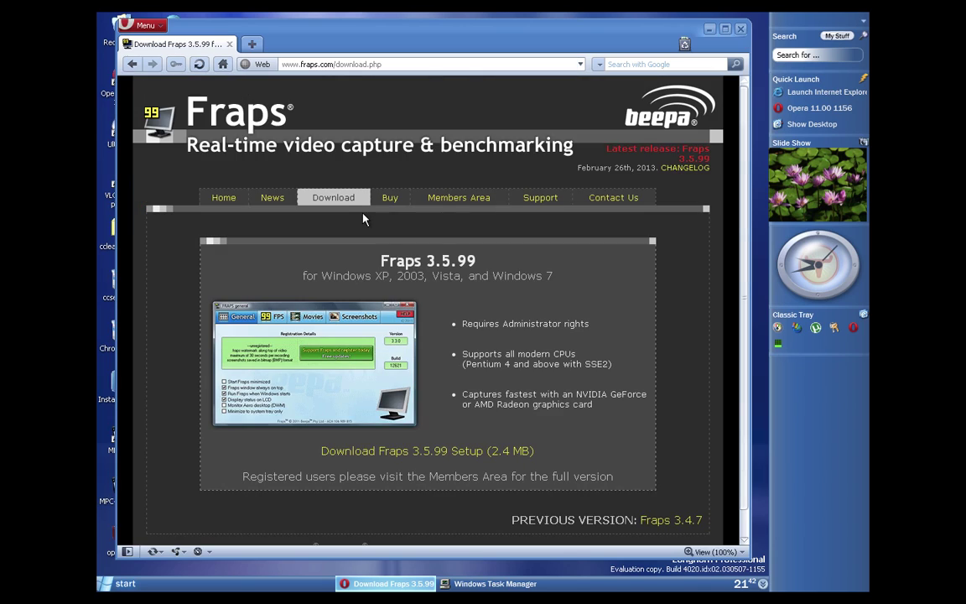
pyautogui.scroll(-1, 464, 308)
pyautogui.click(471, 428)
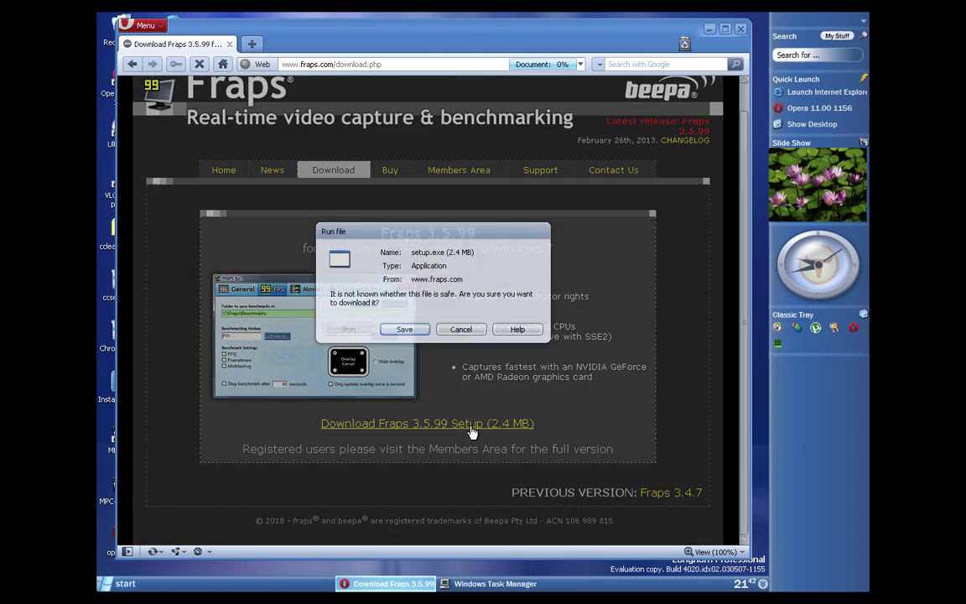
pyautogui.click(406, 336)
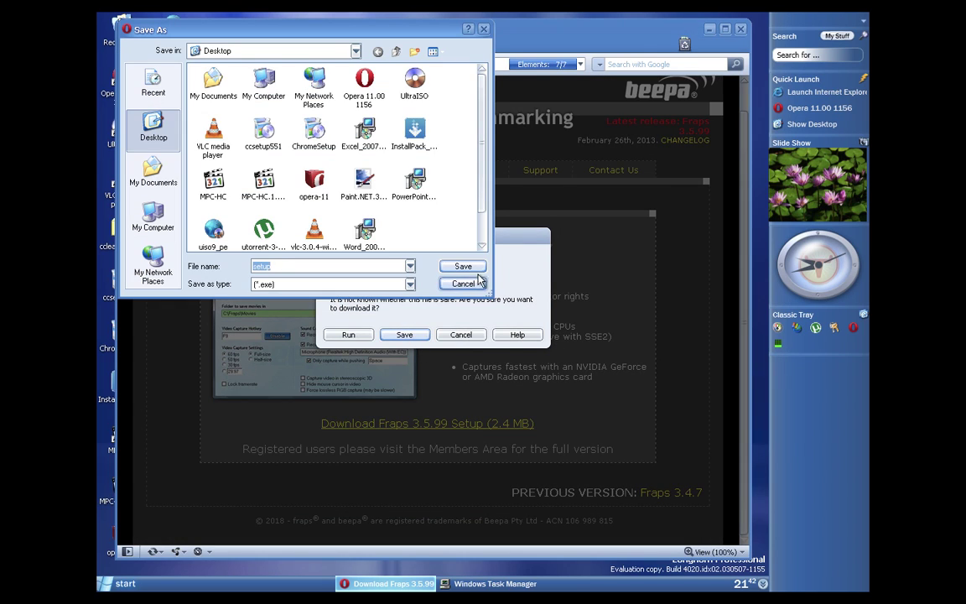
pyautogui.click(463, 266)
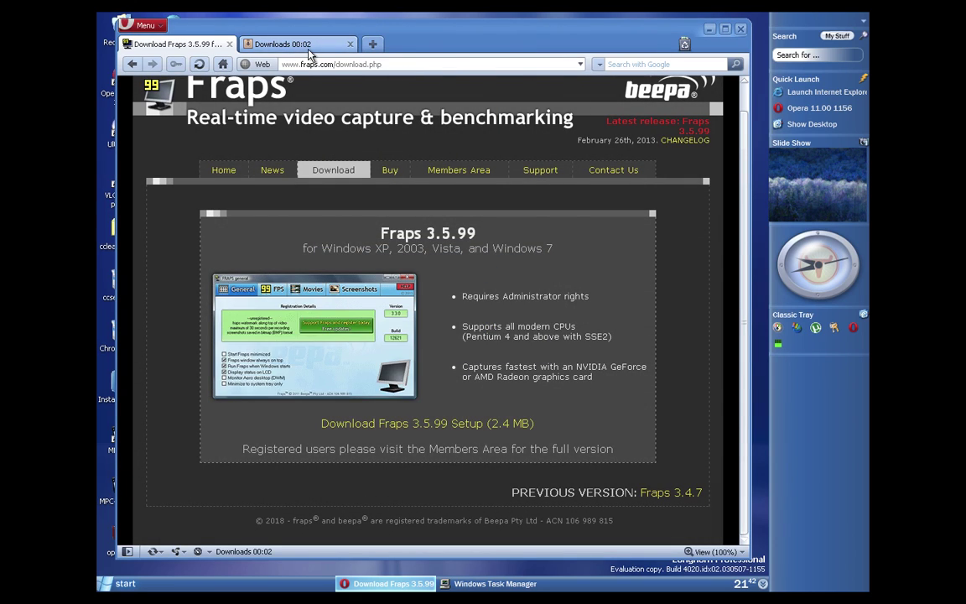
pyautogui.click(281, 43)
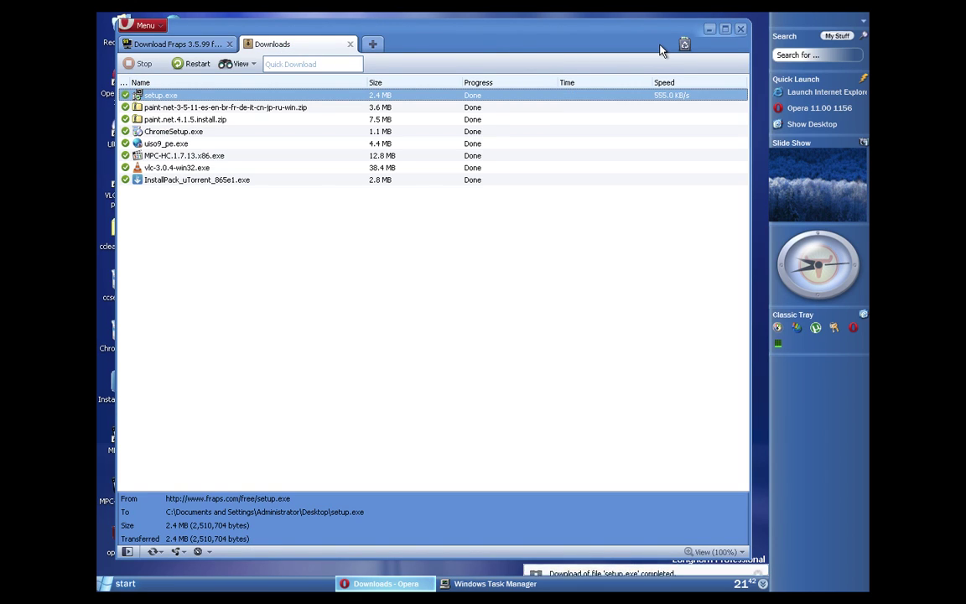
pyautogui.click(709, 29)
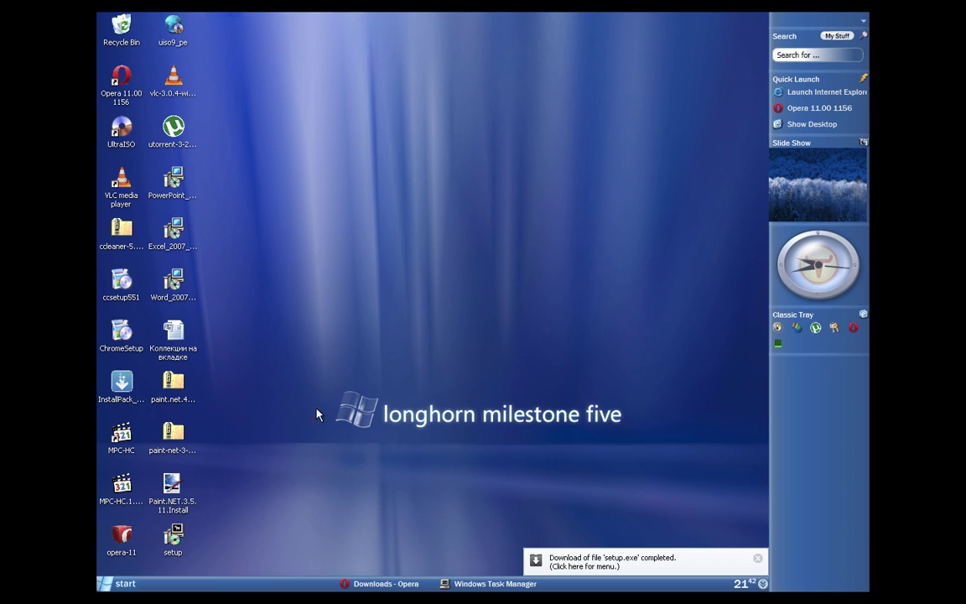
# Run the Fraps setup, accept the licence, keep the default folder, and install
pyautogui.moveTo(172, 539); pyautogui.dragTo(377, 283)
pyautogui.doubleClick(377, 285)
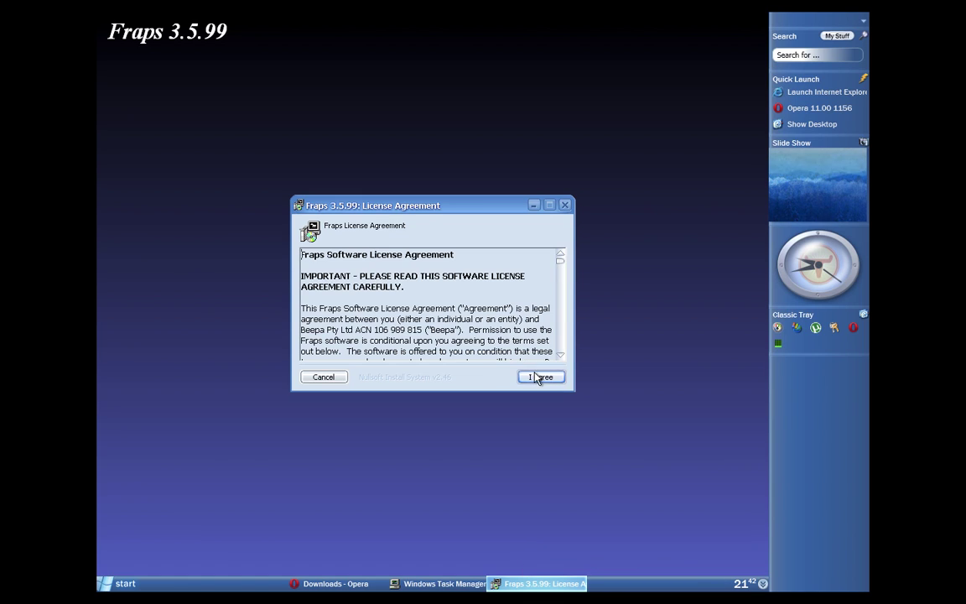
pyautogui.click(539, 377)
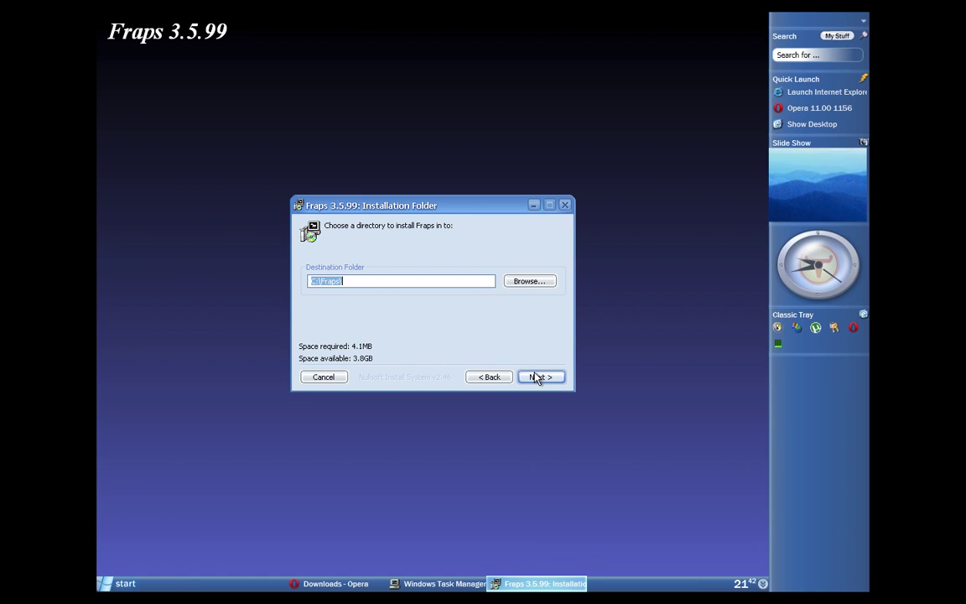
pyautogui.click(539, 377)
pyautogui.click(539, 376)
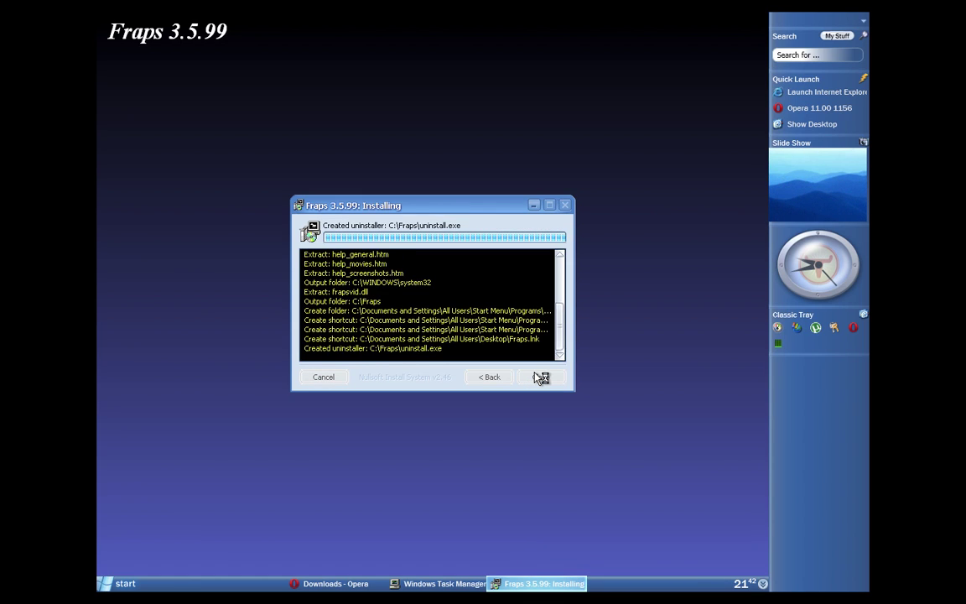
pyautogui.click(540, 377)
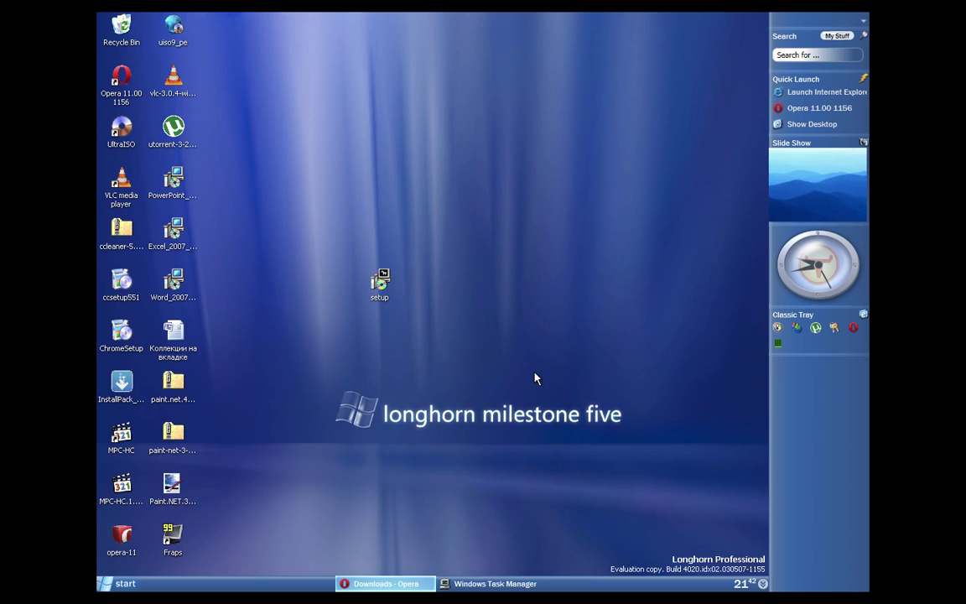
# Launch Fraps from its shortcut, then open the shortcut's Compatibility properties
pyautogui.doubleClick(178, 544)
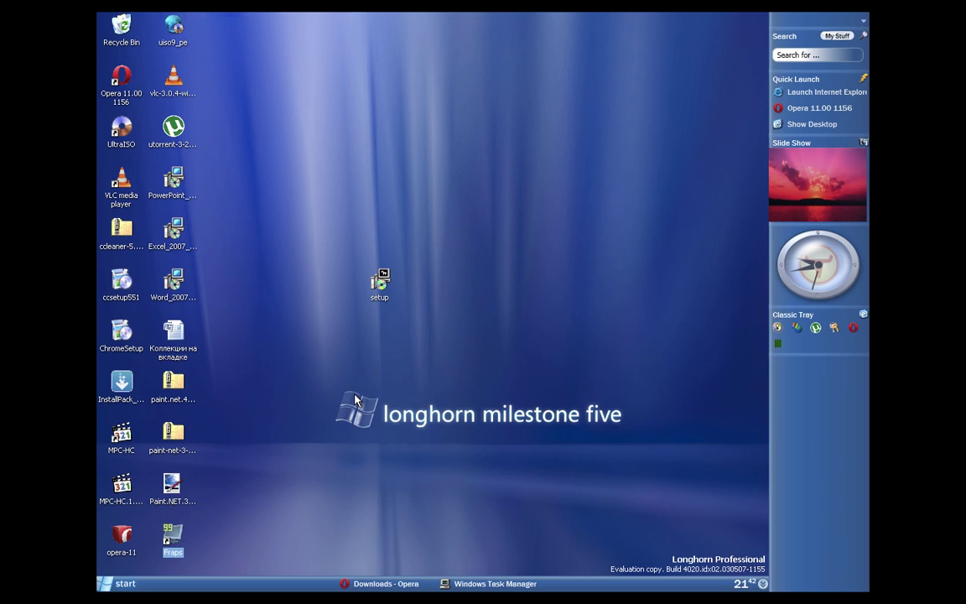
pyautogui.rightClick(182, 529)
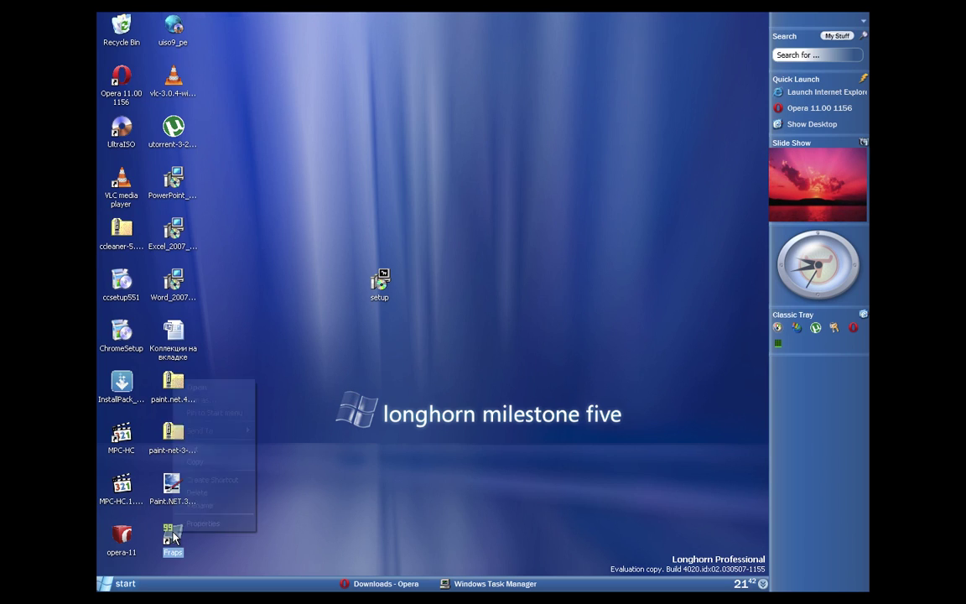
pyautogui.click(209, 520)
pyautogui.click(238, 329)
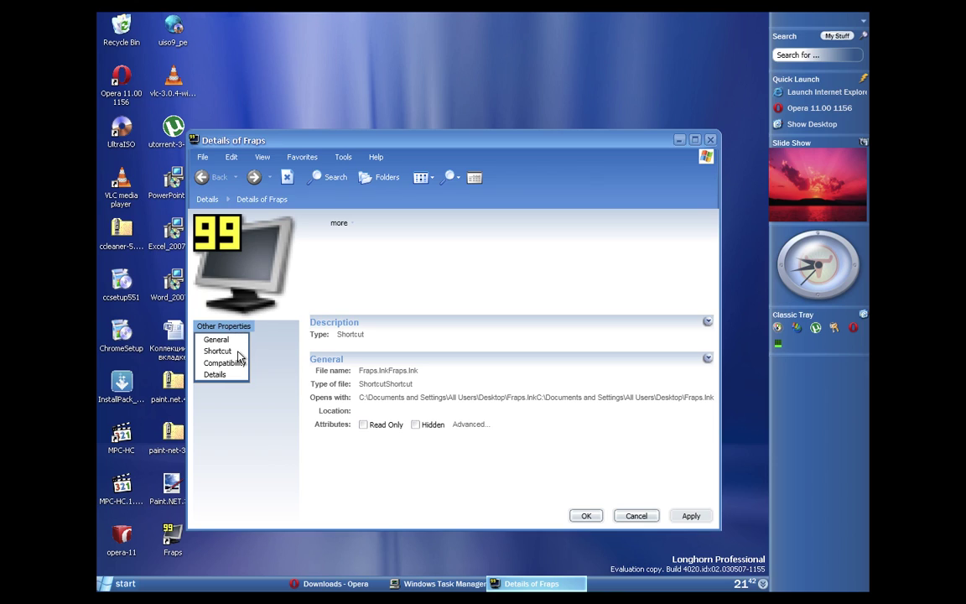
pyautogui.click(236, 361)
# Set the Fraps shortcut to Windows XP compatibility mode, save, and close its details window
pyautogui.click(191, 132)
pyautogui.click(202, 149)
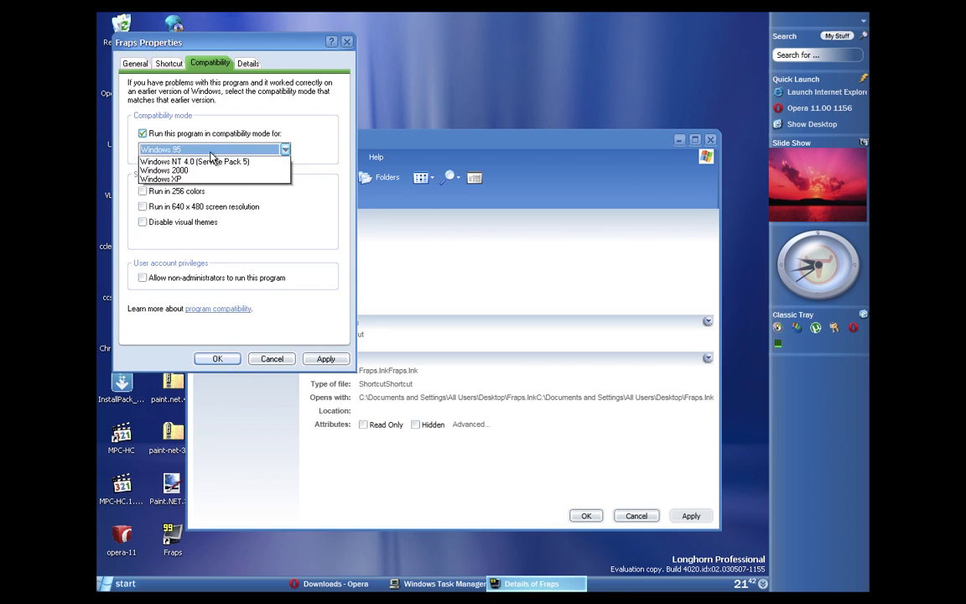
pyautogui.click(205, 196)
pyautogui.click(220, 359)
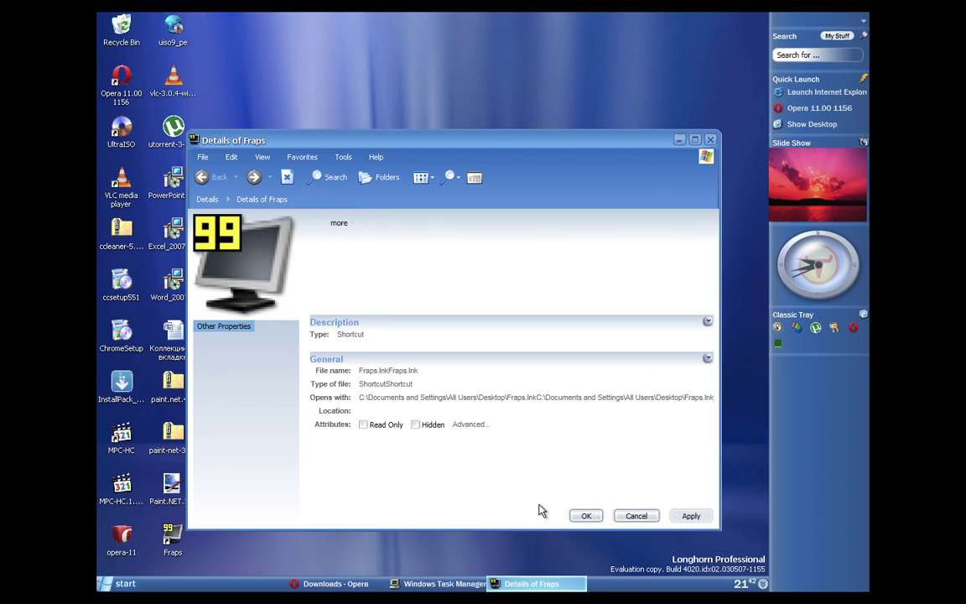
pyautogui.click(586, 515)
pyautogui.click(170, 533)
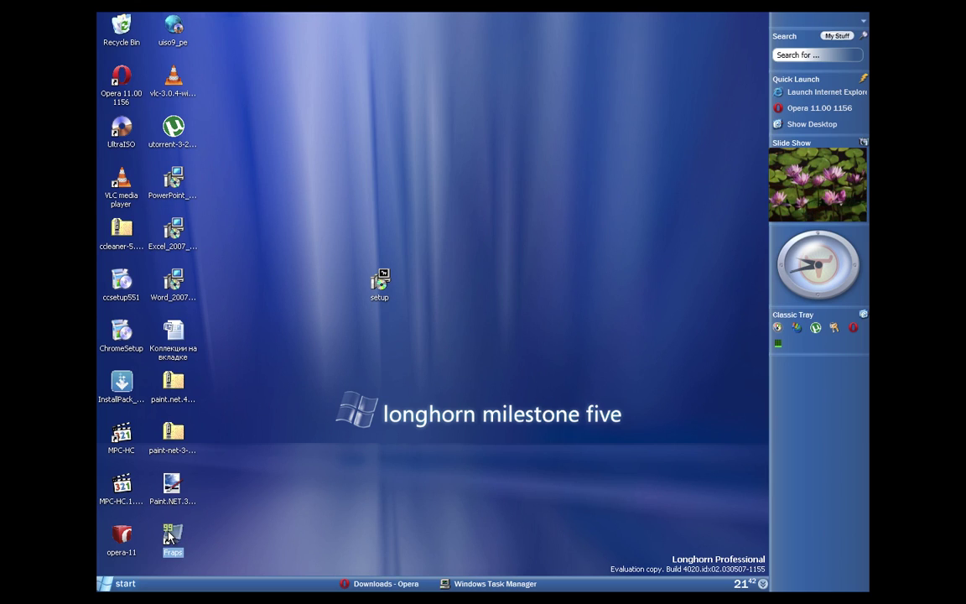
# Restore Task Manager, sort processes ascending by image name, then close it
pyautogui.click(492, 583)
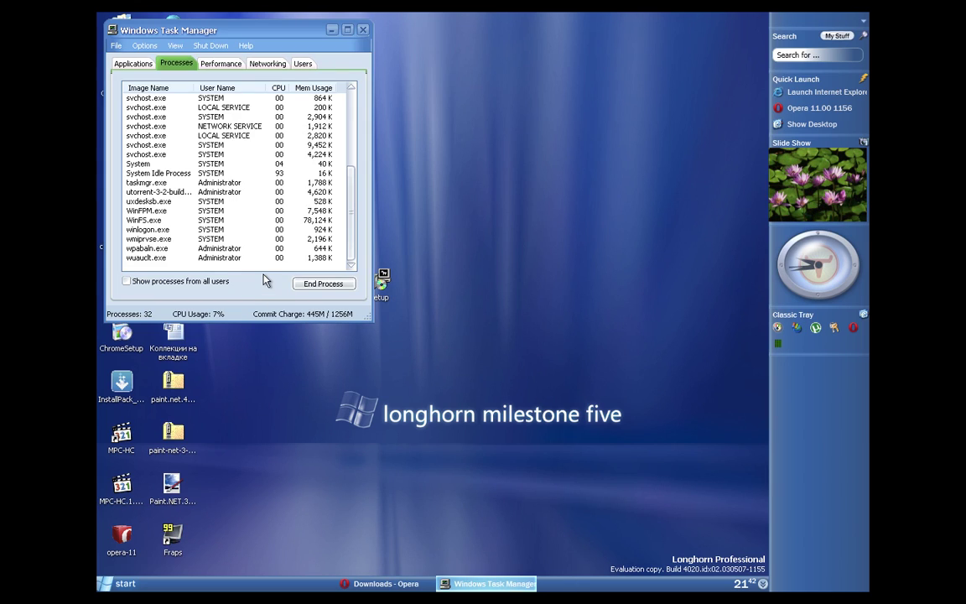
pyautogui.click(164, 87)
pyautogui.moveTo(349, 190); pyautogui.dragTo(343, 69)
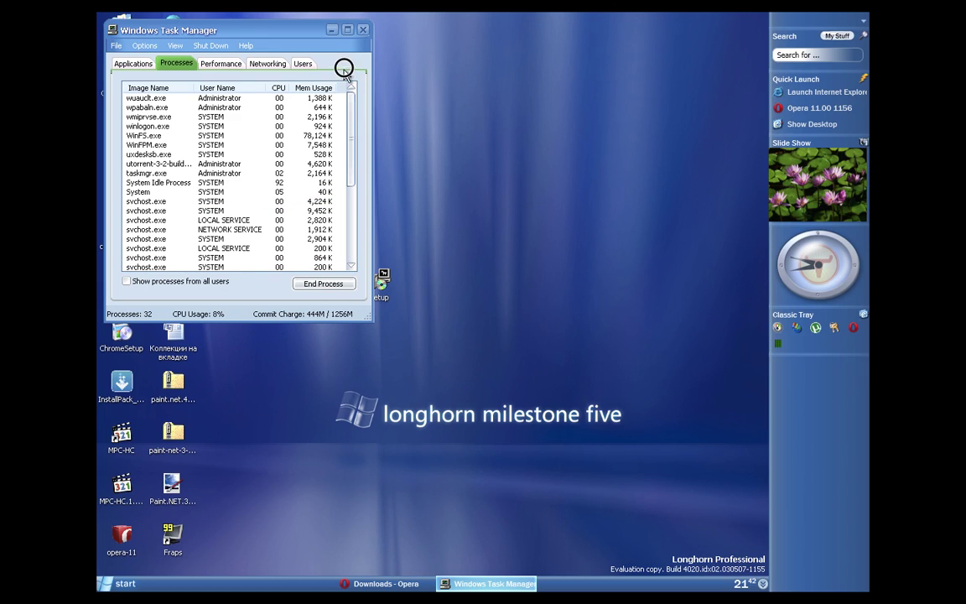
pyautogui.click(183, 87)
pyautogui.click(362, 29)
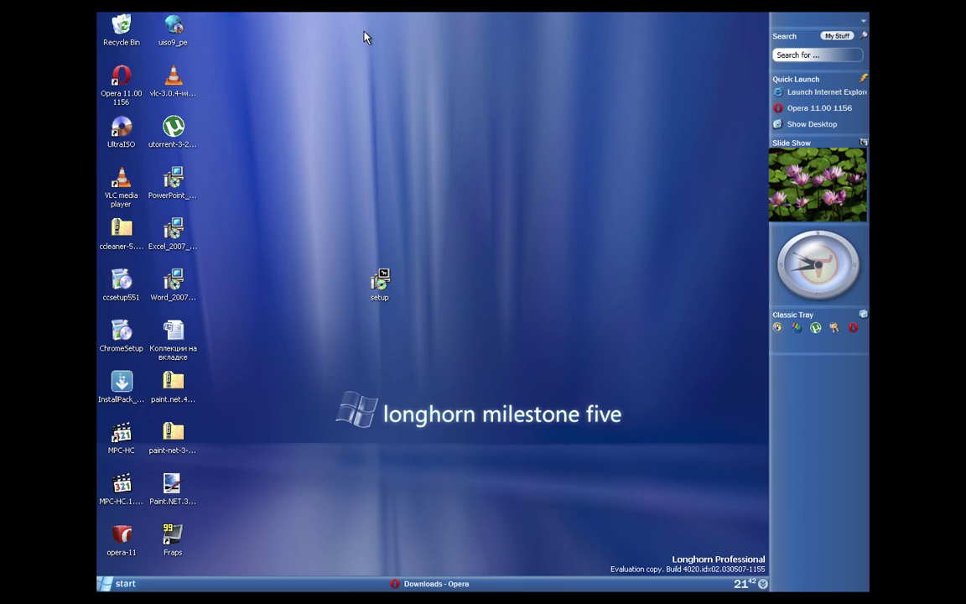
# Launch Fraps from Start > All Programs, then switch to the Mac host desktop
pyautogui.click(118, 583)
pyautogui.click(163, 539)
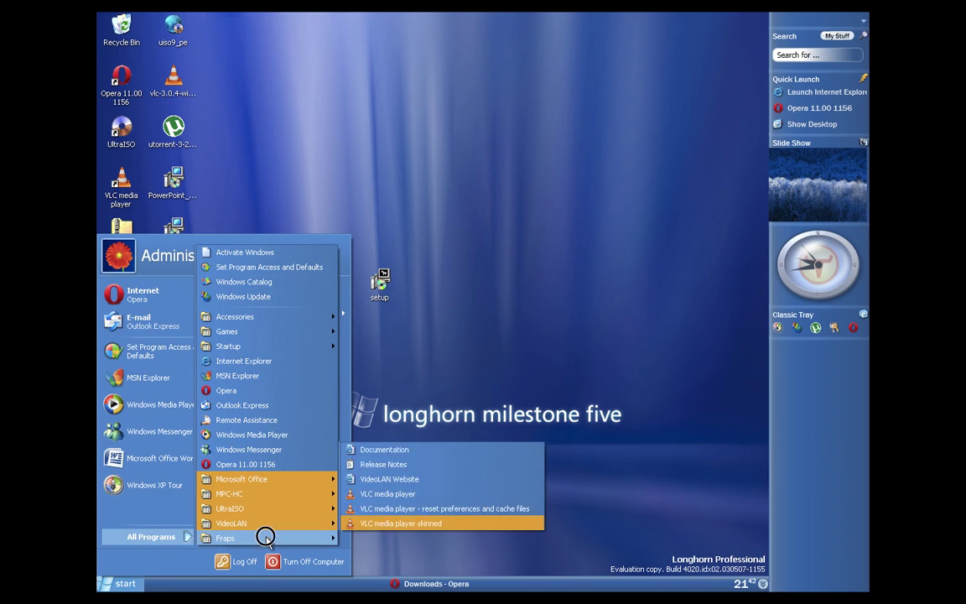
pyautogui.moveTo(323, 543)
pyautogui.click(374, 540)
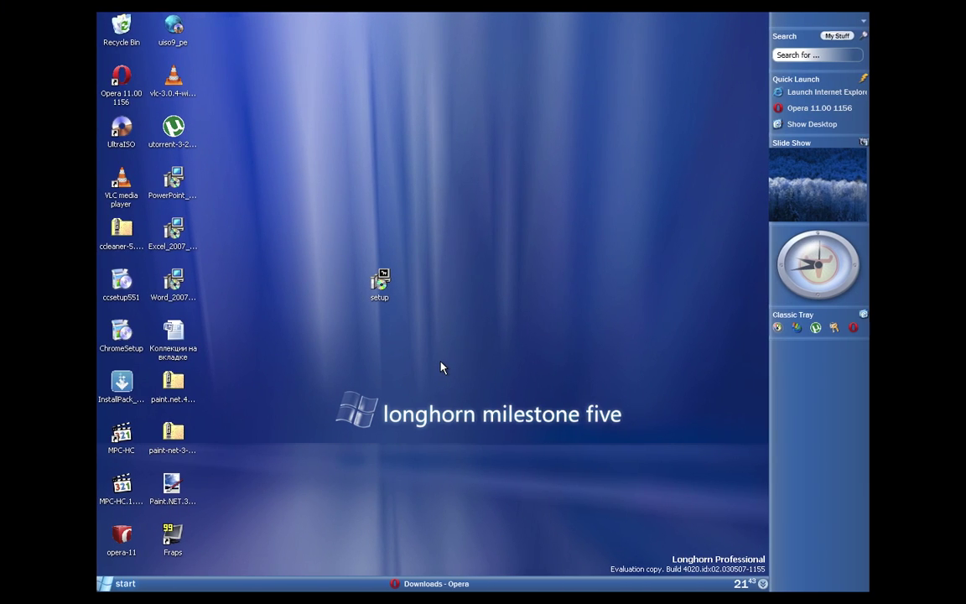
pyautogui.hotkey('ctrl', 'Left')
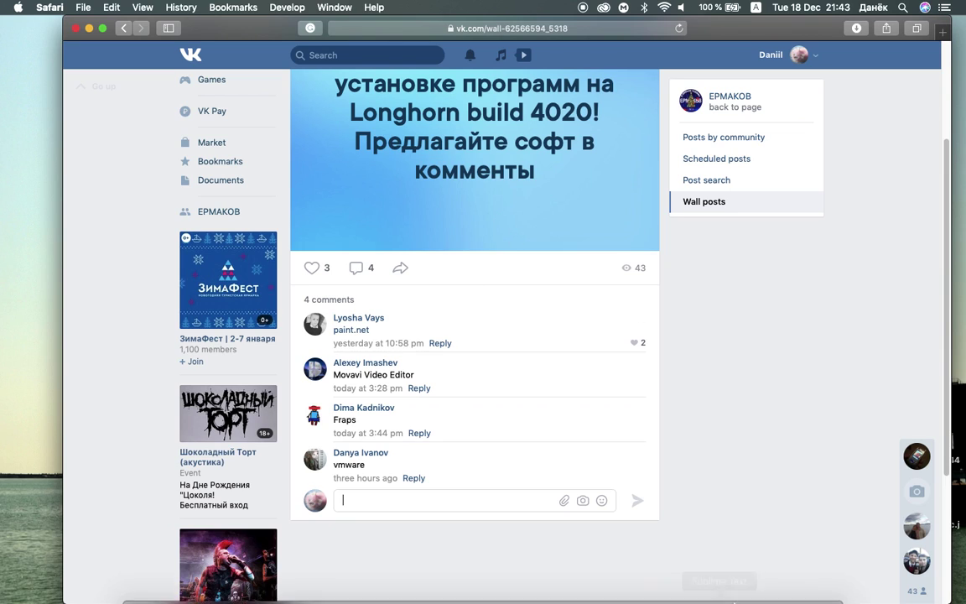
# Review the uTorrent, 7Zip and Fraps lines in Programs.txt, then switch back to the VM
pyautogui.click(719, 576)
pyautogui.click(367, 229)
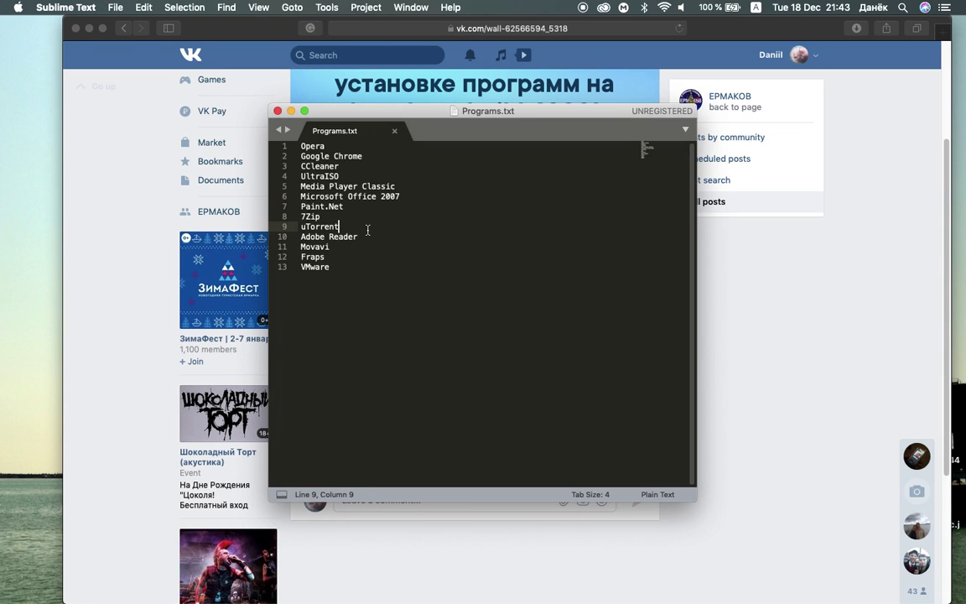
pyautogui.click(359, 215)
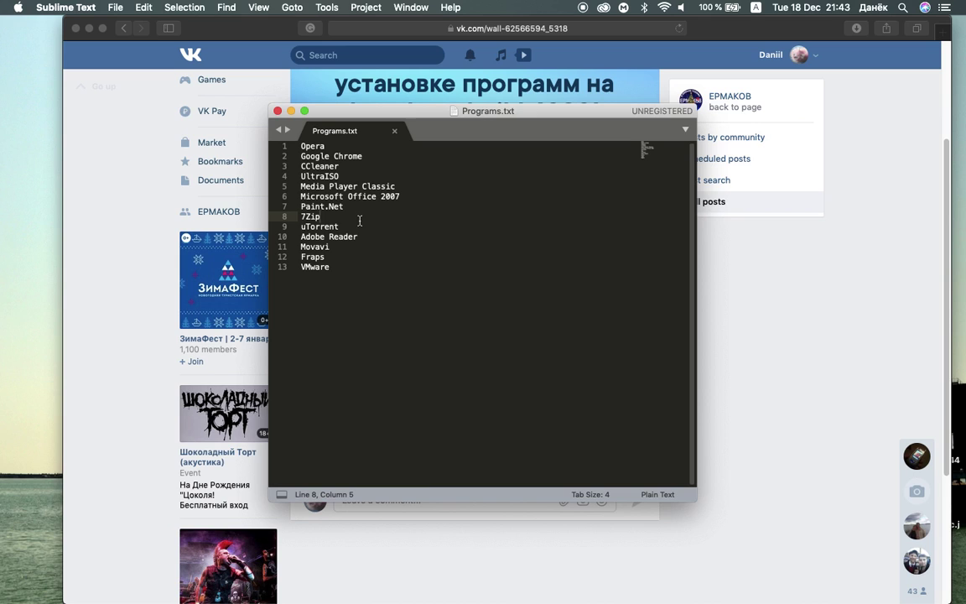
pyautogui.click(367, 230)
pyautogui.click(347, 255)
pyautogui.click(358, 226)
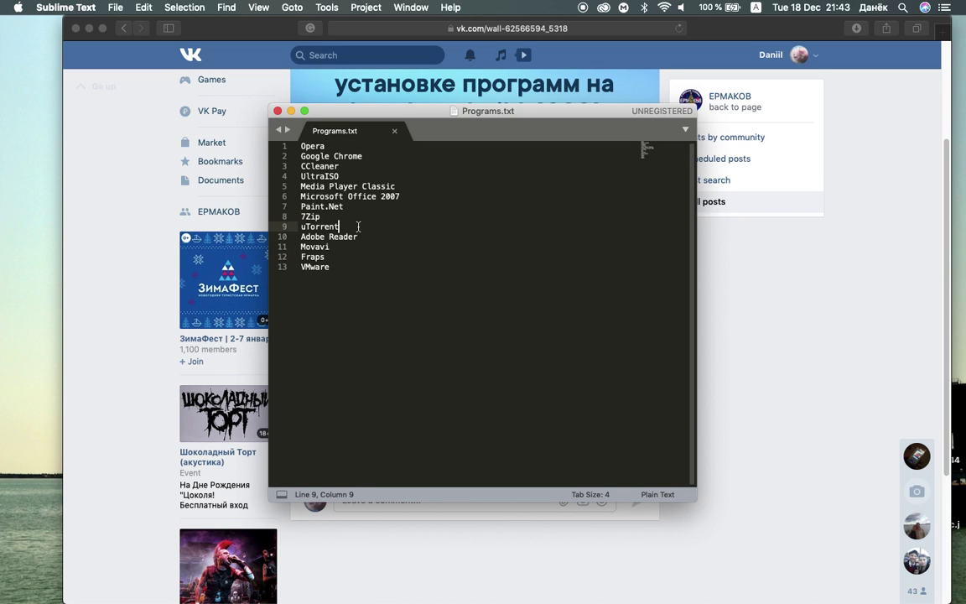
pyautogui.hotkey('ctrl', 'Right')
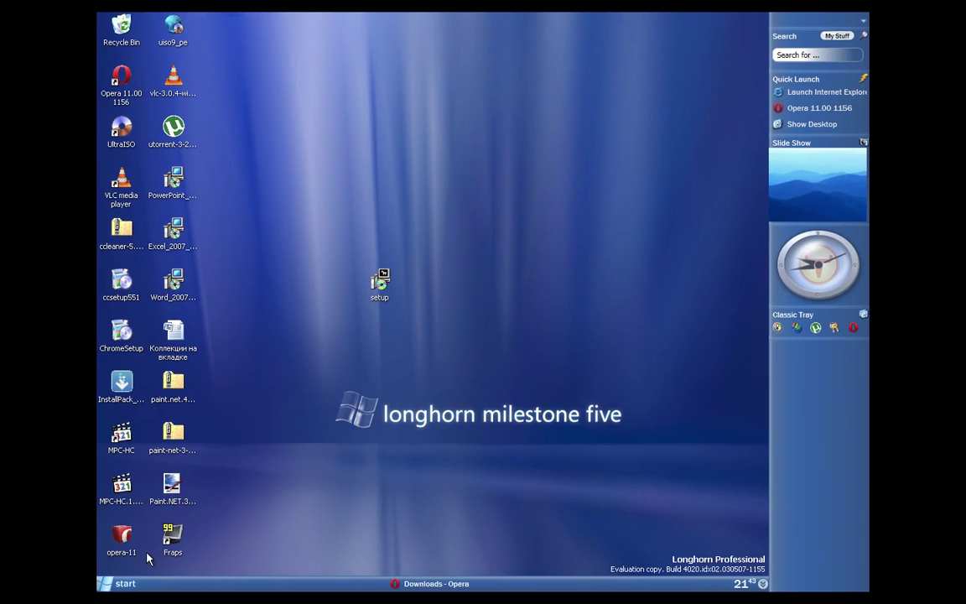
# Launch Opera, close the old tabs, search '7zip', and open the official 7-Zip site
pyautogui.doubleClick(119, 91)
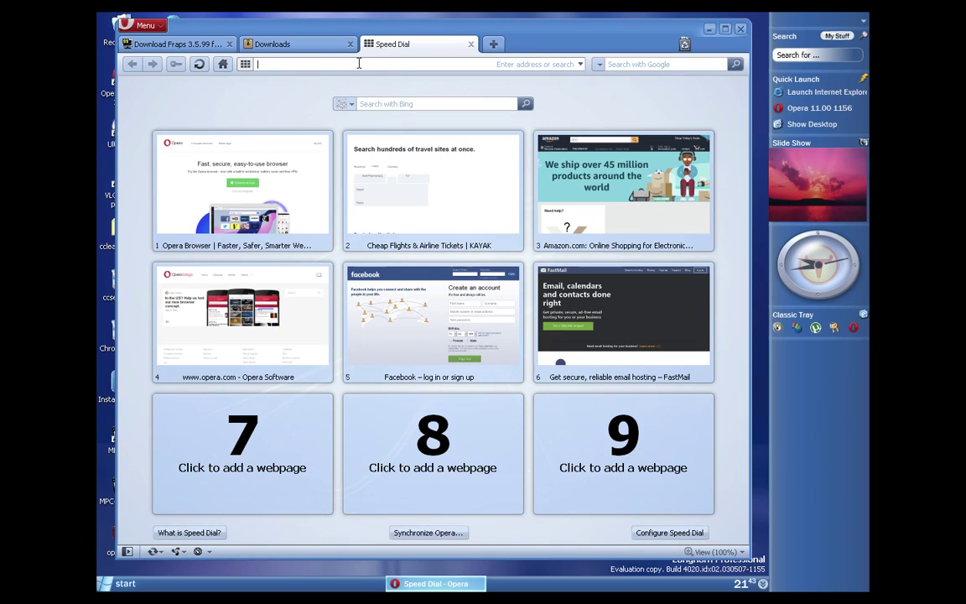
pyautogui.click(350, 43)
pyautogui.click(229, 44)
pyautogui.click(306, 72)
pyautogui.write('7zip')
pyautogui.press('Return')
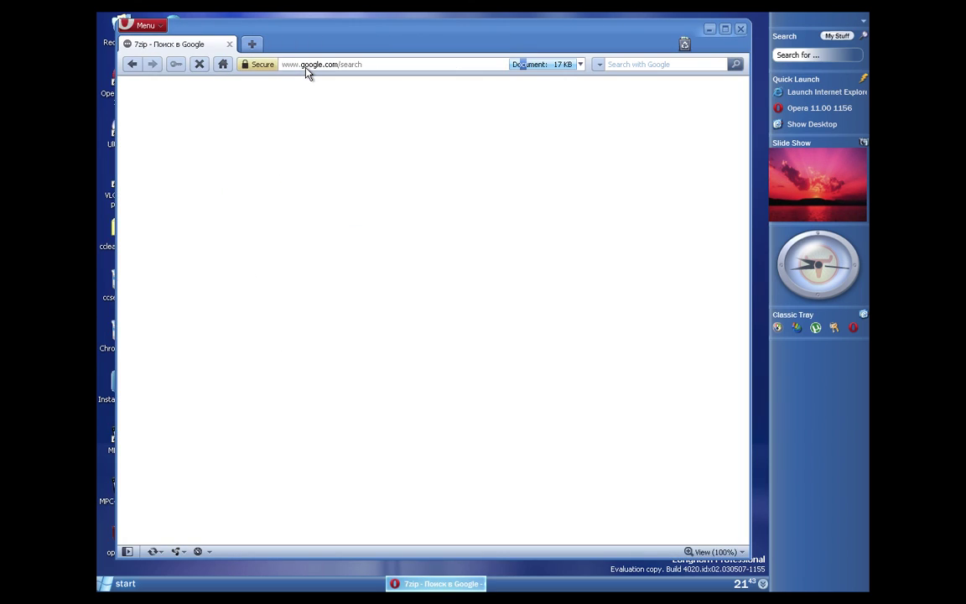
pyautogui.click(224, 222)
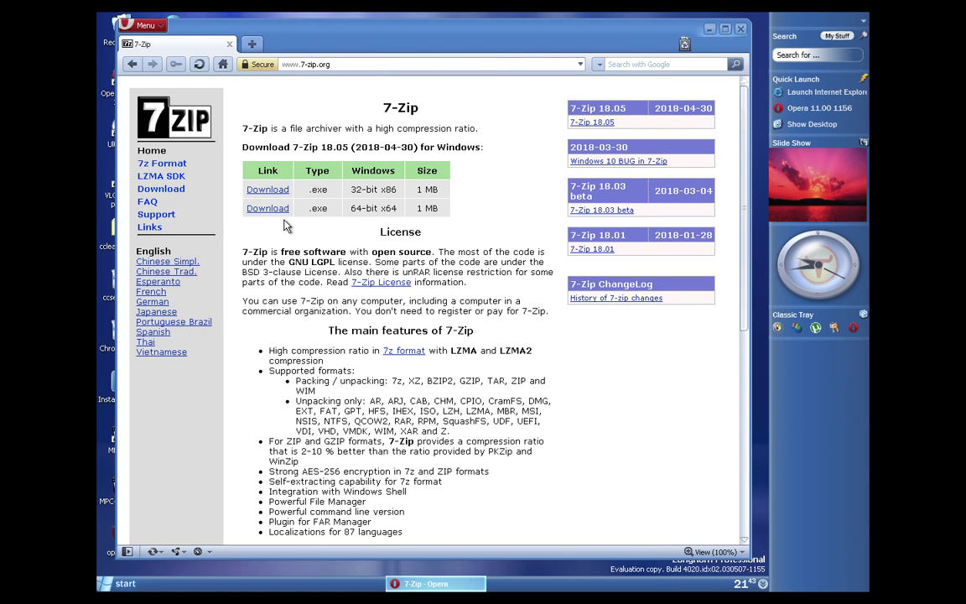
# Save the 32-bit 7z1805.exe to the Desktop and install 7-Zip 18.05 to the default folder
pyautogui.click(269, 190)
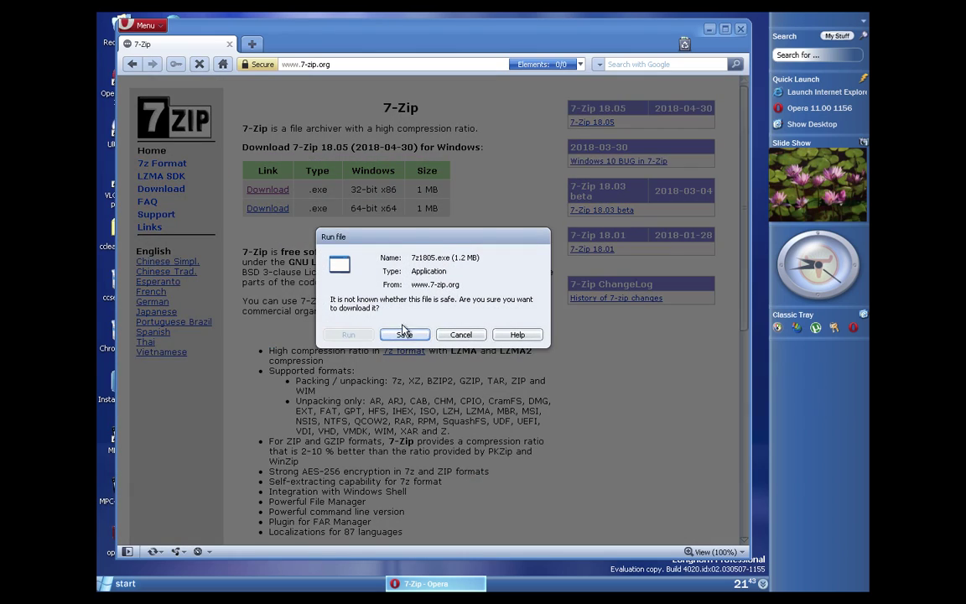
pyautogui.click(410, 337)
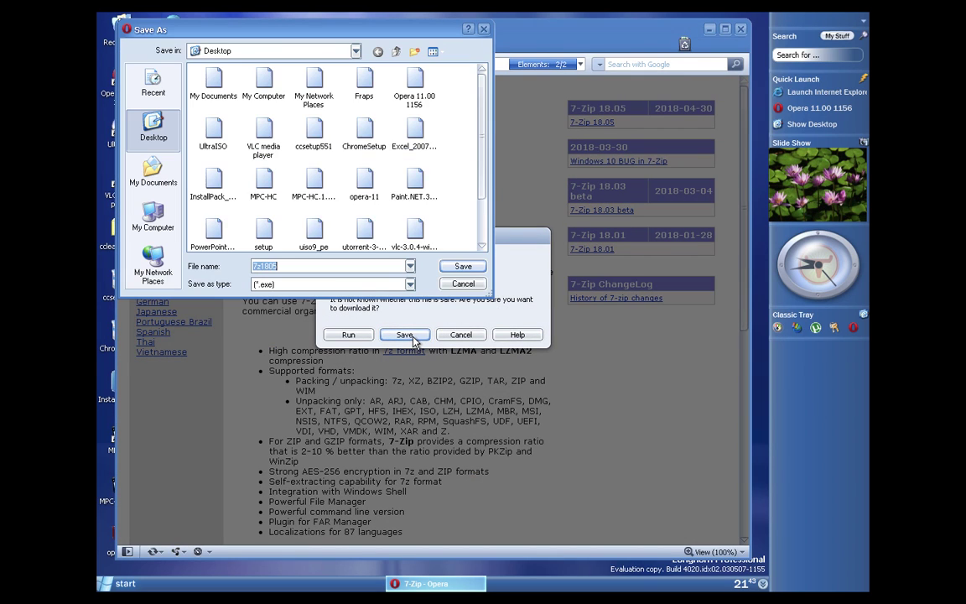
pyautogui.click(459, 266)
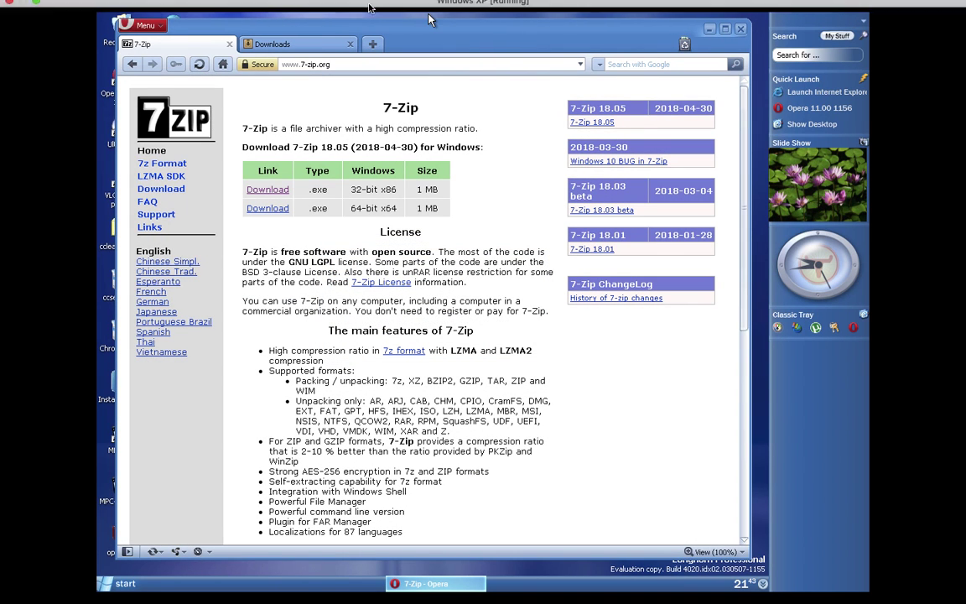
pyautogui.click(285, 44)
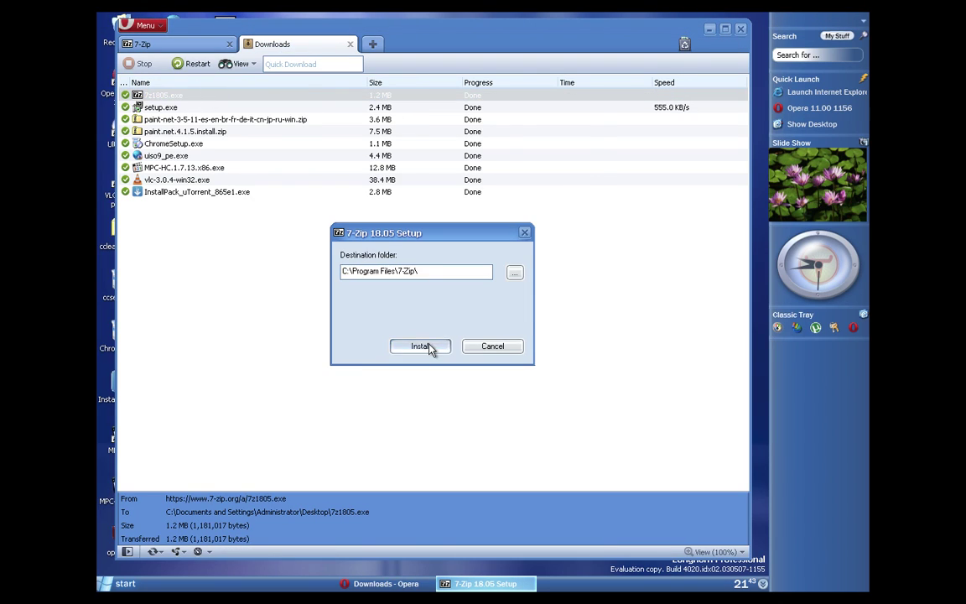
pyautogui.click(430, 345)
pyautogui.click(420, 346)
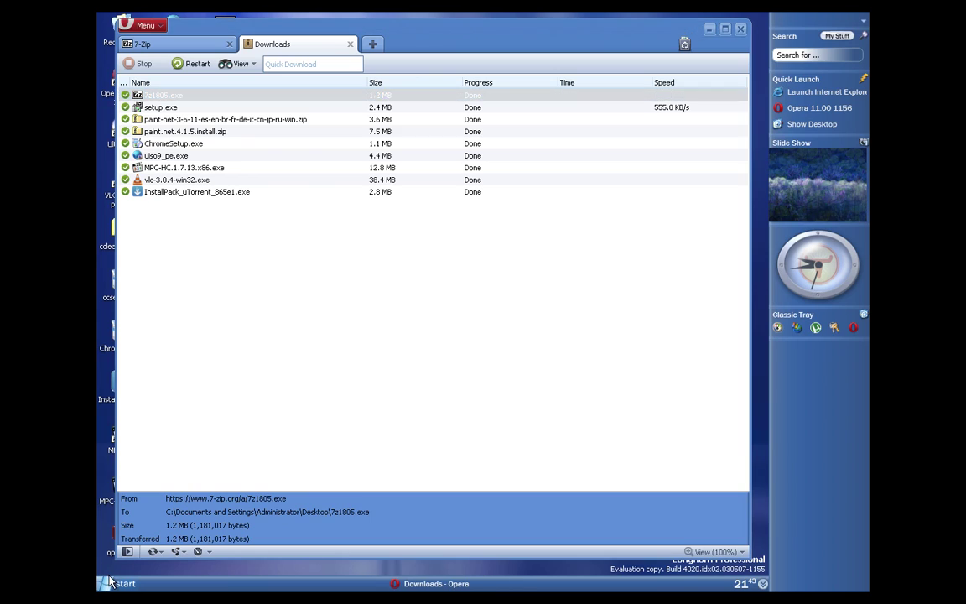
# Check 7-Zip File Manager from the Start menu, close it, then close Opera
pyautogui.click(118, 583)
pyautogui.moveTo(174, 543)
pyautogui.moveTo(255, 538)
pyautogui.click(363, 541)
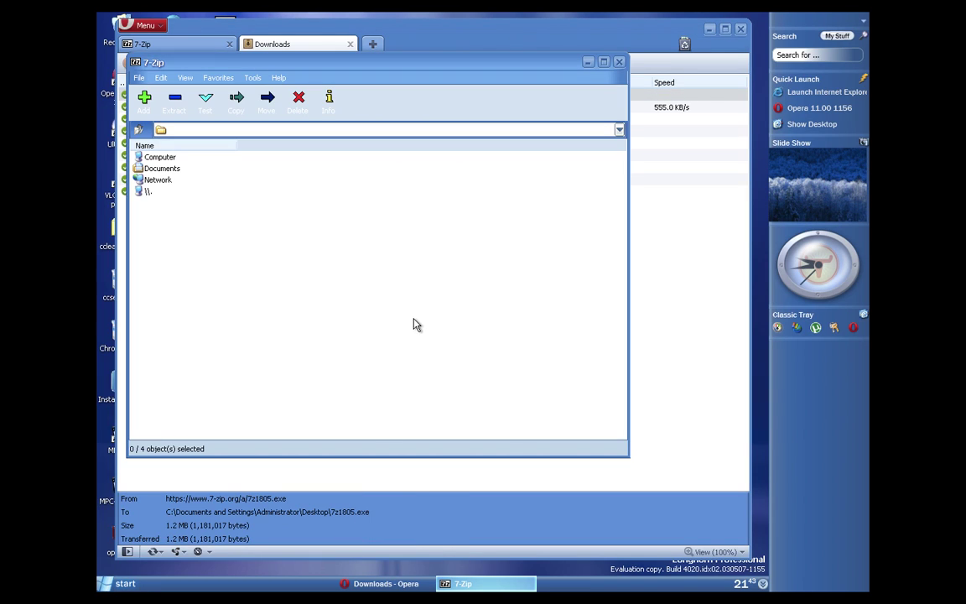
pyautogui.click(618, 62)
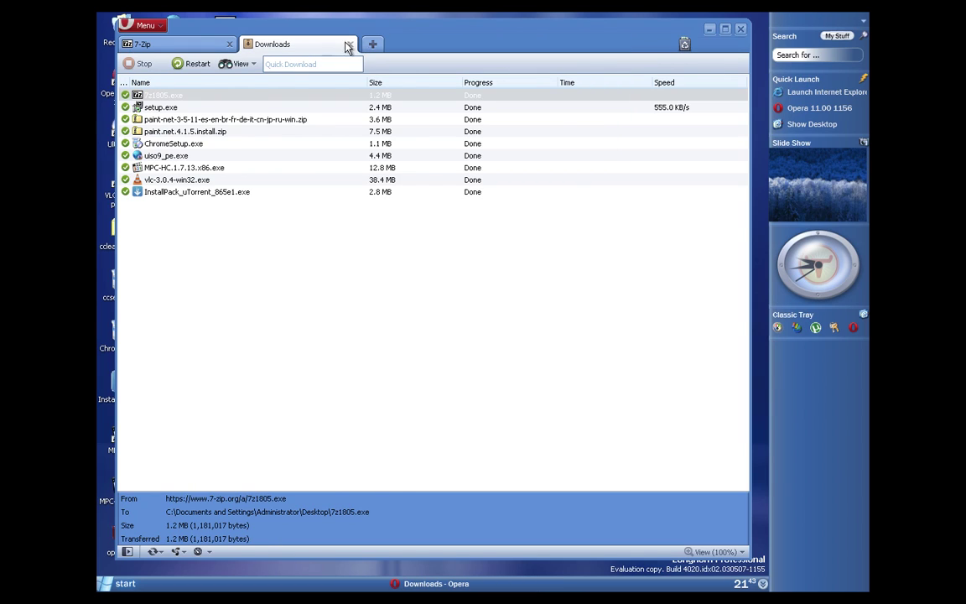
pyautogui.click(350, 43)
pyautogui.click(739, 30)
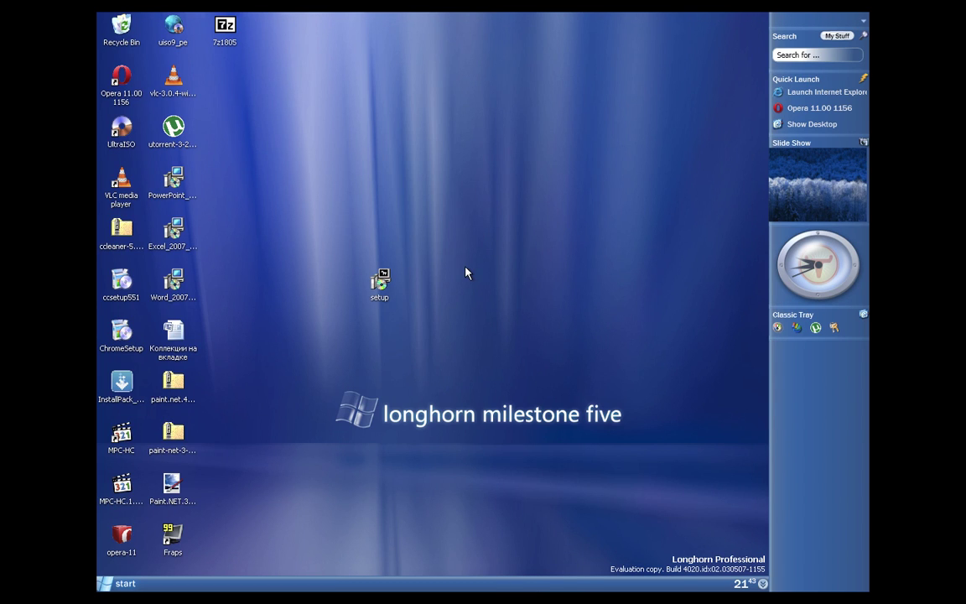
# Launch Opera, visit 7-zip.org, then search the web for 'vmware 7 repack'
pyautogui.doubleClick(122, 81)
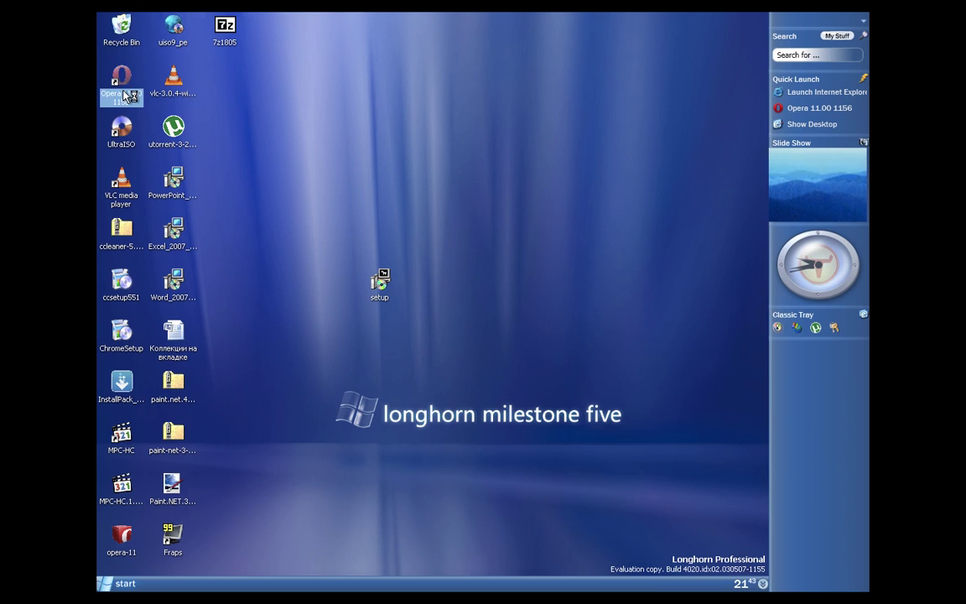
pyautogui.write('7-zip.org')
pyautogui.press('Return')
pyautogui.click(330, 65)
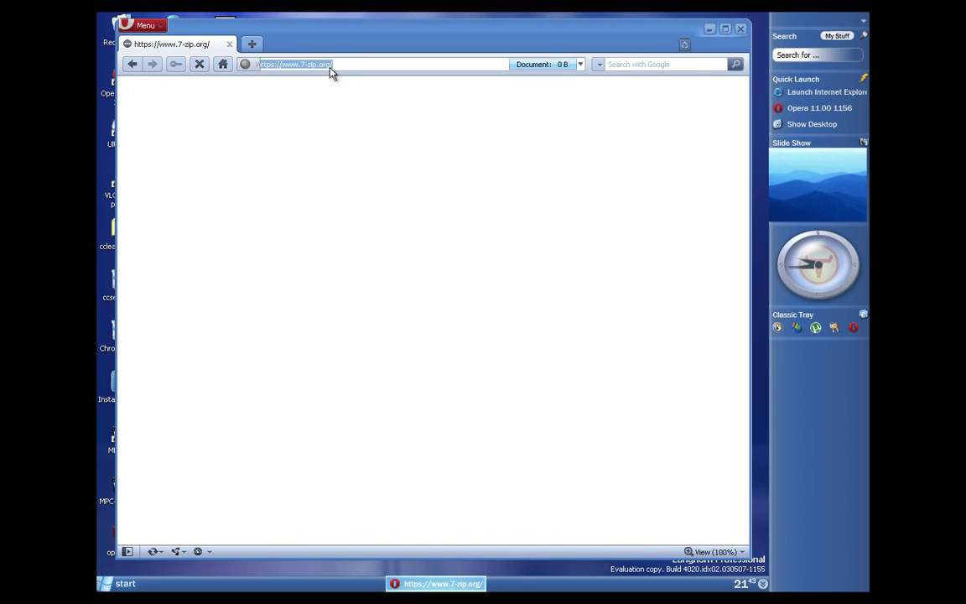
pyautogui.write('vmware')
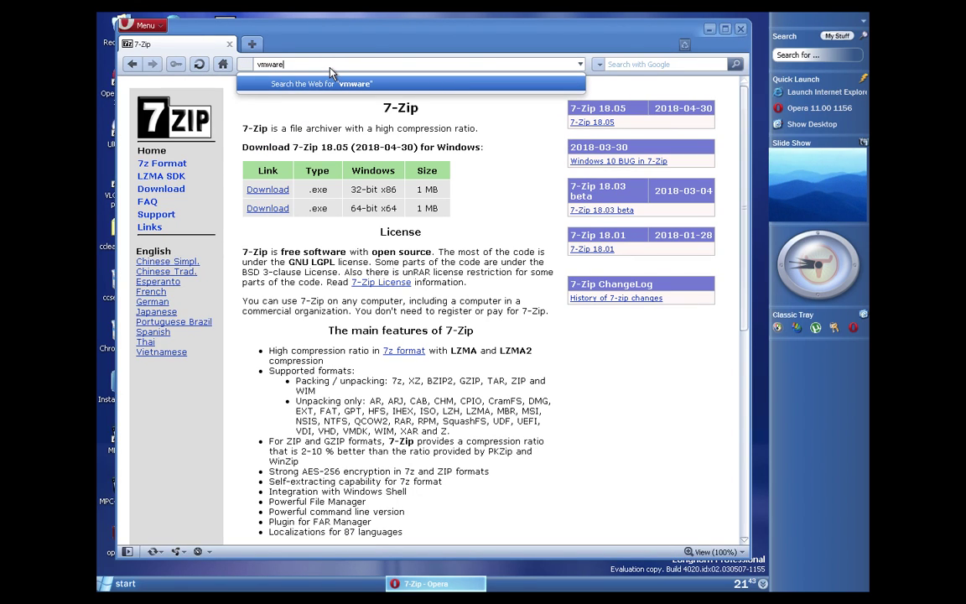
pyautogui.press('BackSpace')
pyautogui.press('BackSpace')
pyautogui.press('BackSpace')
pyautogui.press('BackSpace')
pyautogui.press('BackSpace')
pyautogui.press('BackSpace')
pyautogui.press('BackSpace')
pyautogui.write('vmware 9 t')
pyautogui.press('BackSpace')
pyautogui.write('repack')
pyautogui.tripleClick(288, 64)
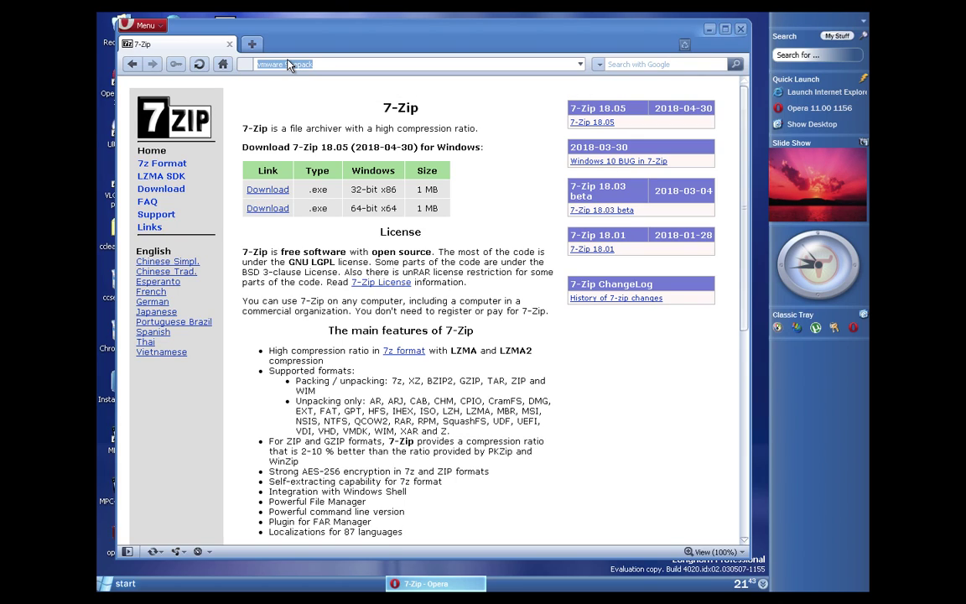
pyautogui.press('BackSpace')
pyautogui.write('7')
pyautogui.press('Return')
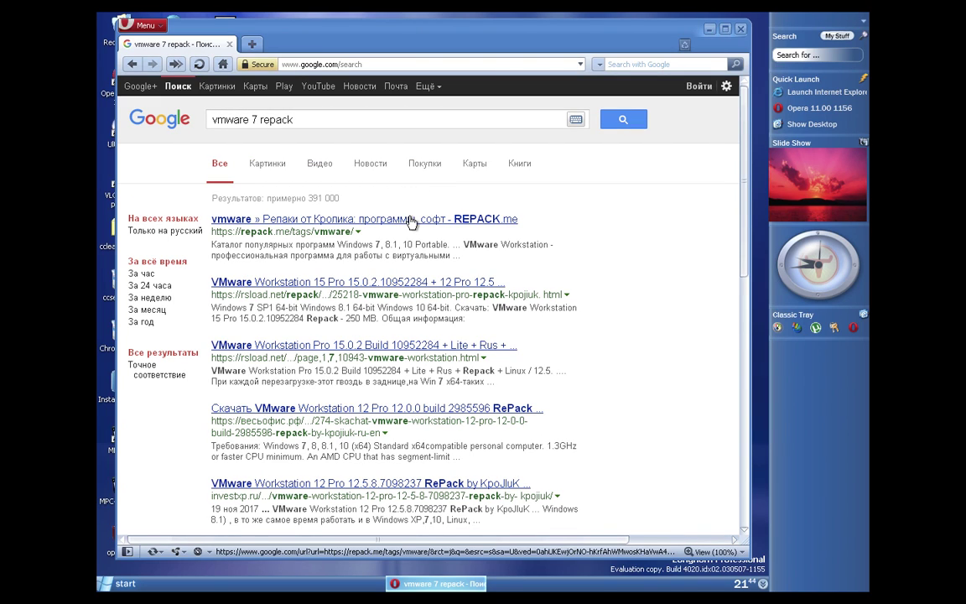
# Change the search query to 'vmware 8 repack' and rerun it
pyautogui.scroll(-3, 411, 221)
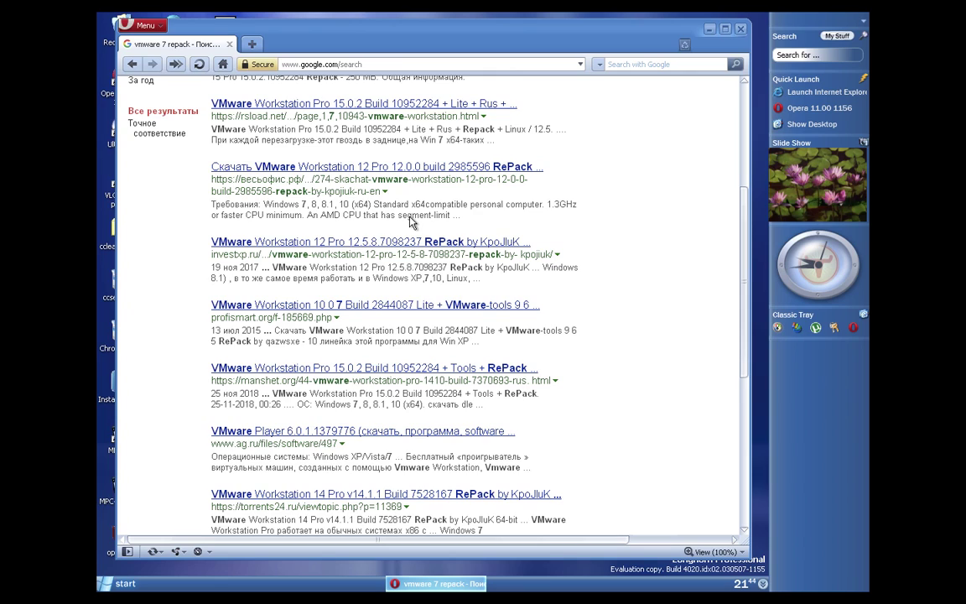
pyautogui.scroll(3, 368, 194)
pyautogui.click(256, 120)
pyautogui.press('BackSpace')
pyautogui.write('8')
pyautogui.press('Return')
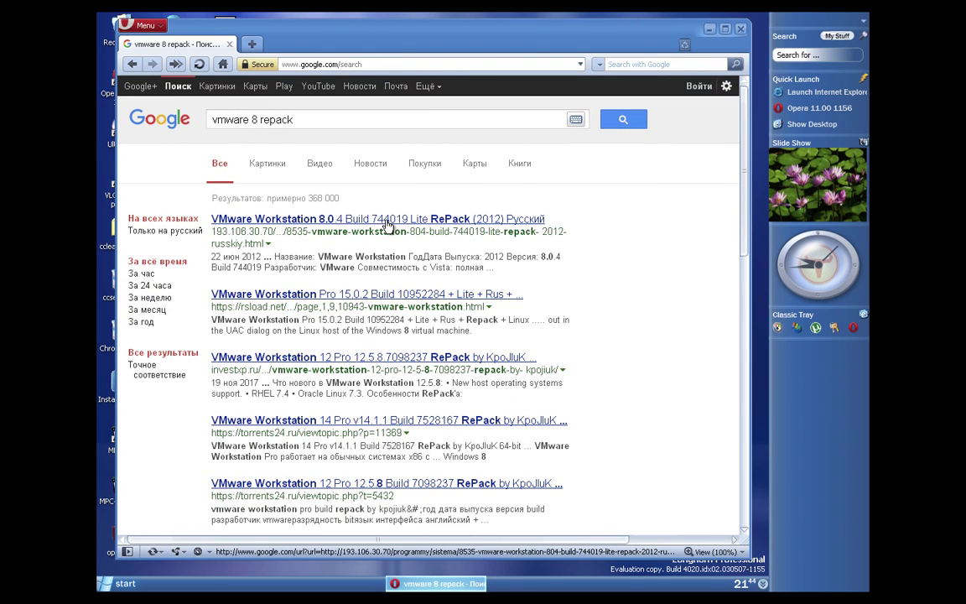
# Open the VMware Workstation 8.0.4 Lite RePack result and download its .torrent file
pyautogui.click(386, 221)
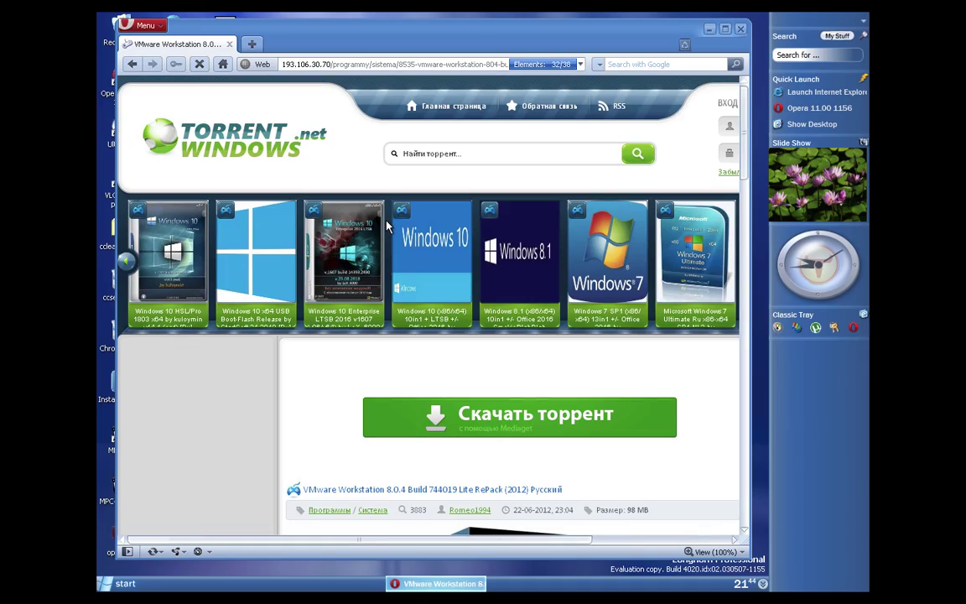
pyautogui.scroll(-10, 423, 392)
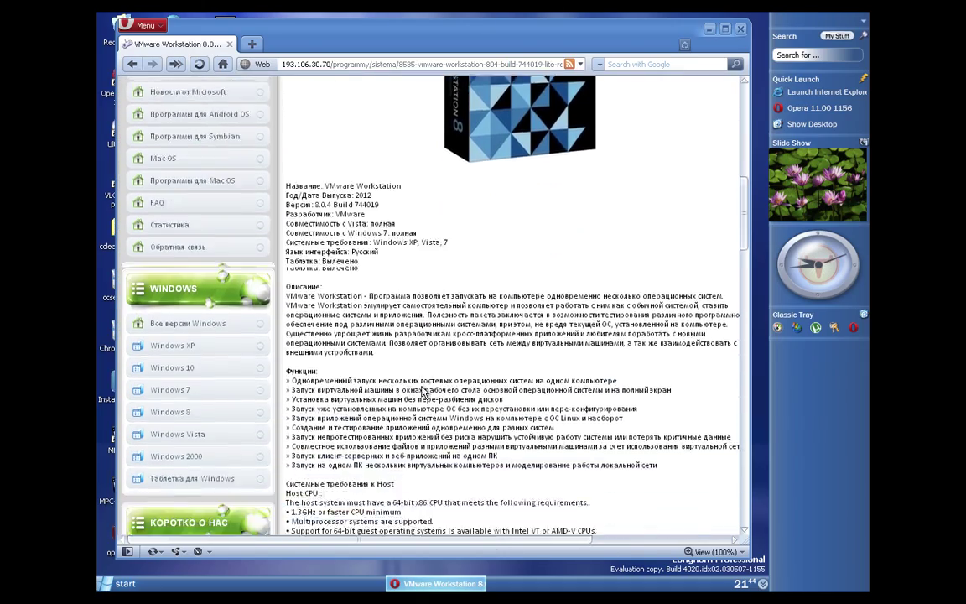
pyautogui.scroll(-15, 421, 391)
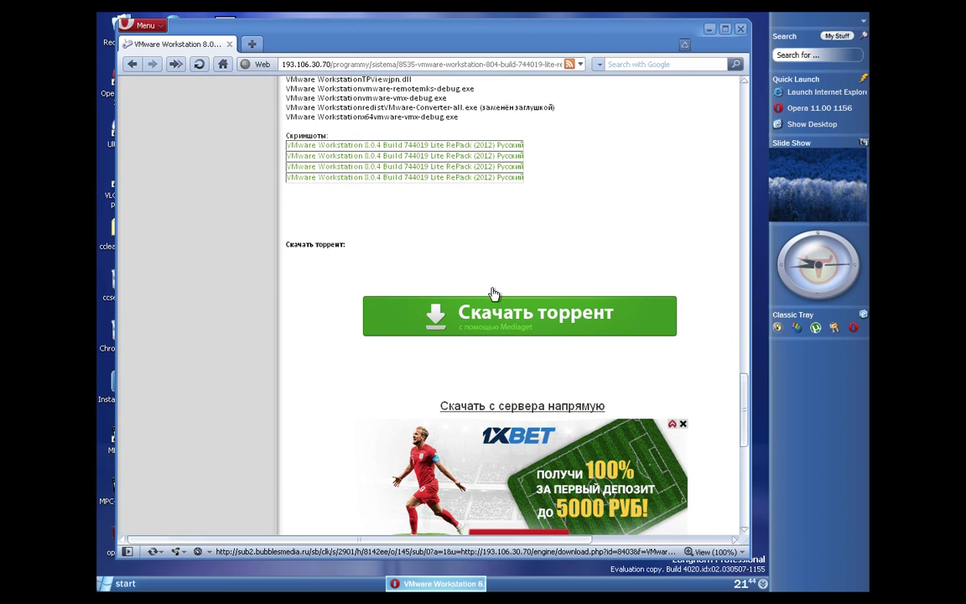
pyautogui.scroll(-3, 502, 317)
pyautogui.click(503, 245)
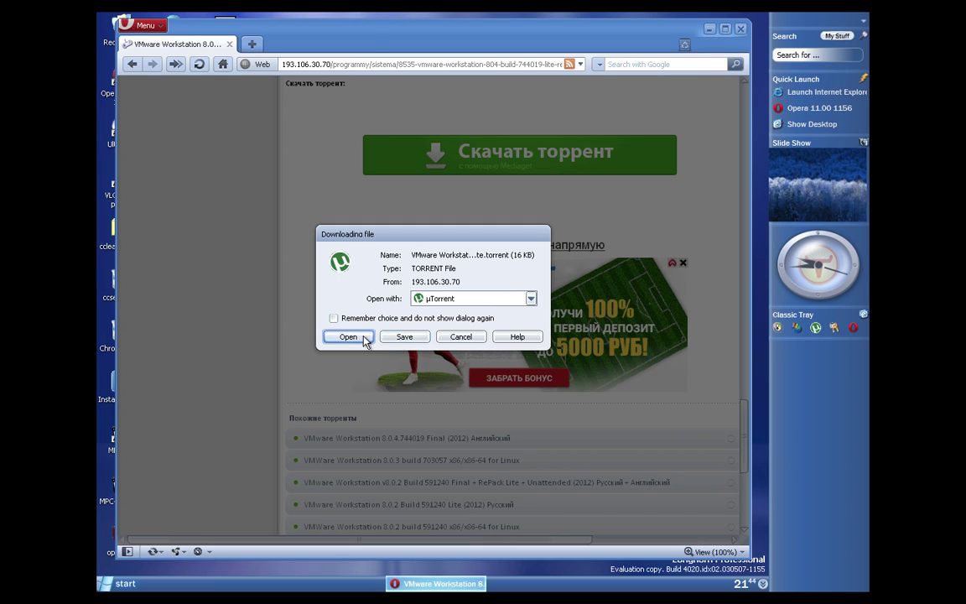
# Open the torrent in µTorrent with the default save location, view its details, and close Opera
pyautogui.click(362, 337)
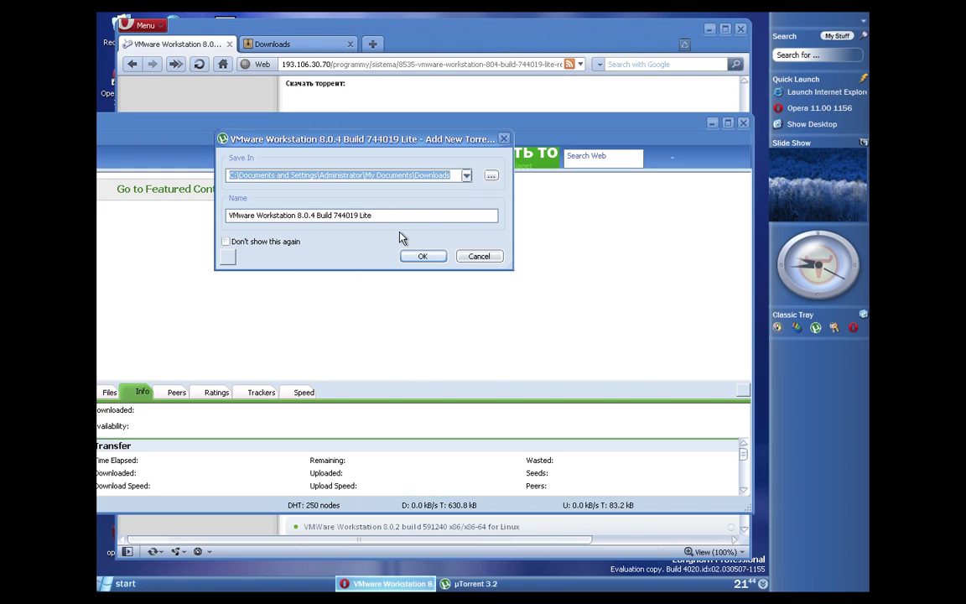
pyautogui.click(422, 256)
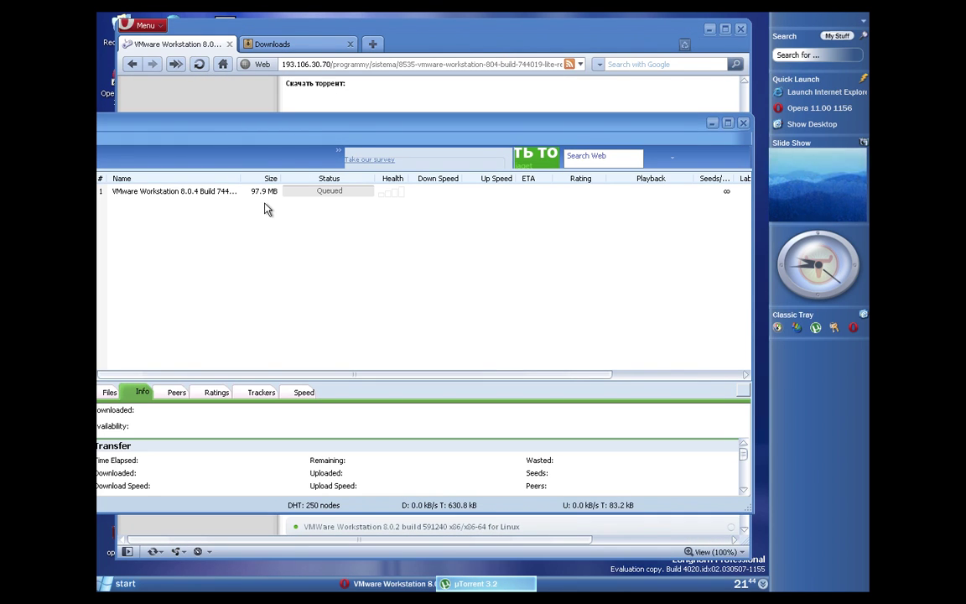
pyautogui.click(253, 192)
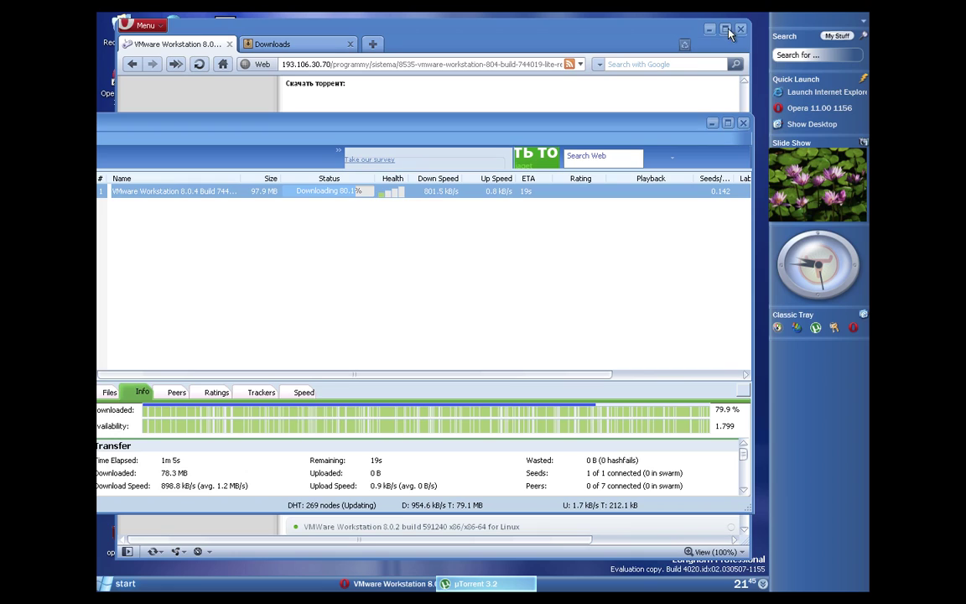
pyautogui.hotkey('alt', 'F4')
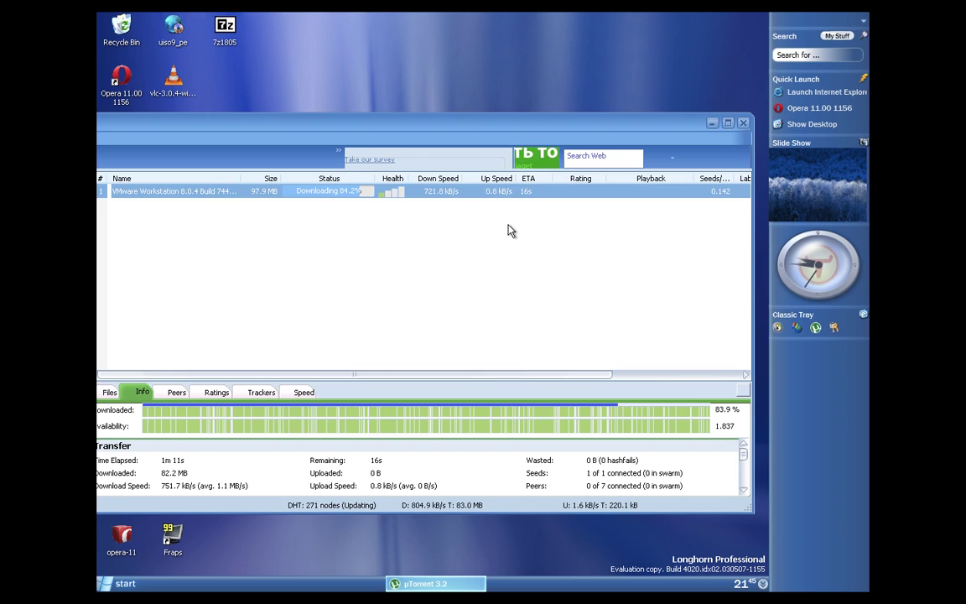
# Open the finished VMware 8.0.4 Lite torrent's containing folder from µTorrent
pyautogui.moveTo(398, 124); pyautogui.dragTo(491, 127)
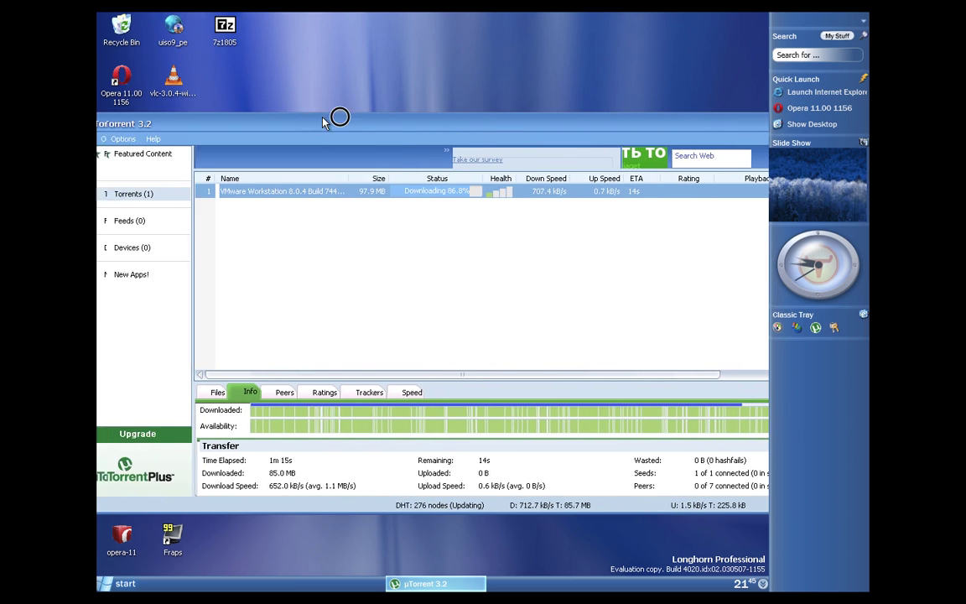
pyautogui.rightClick(310, 190)
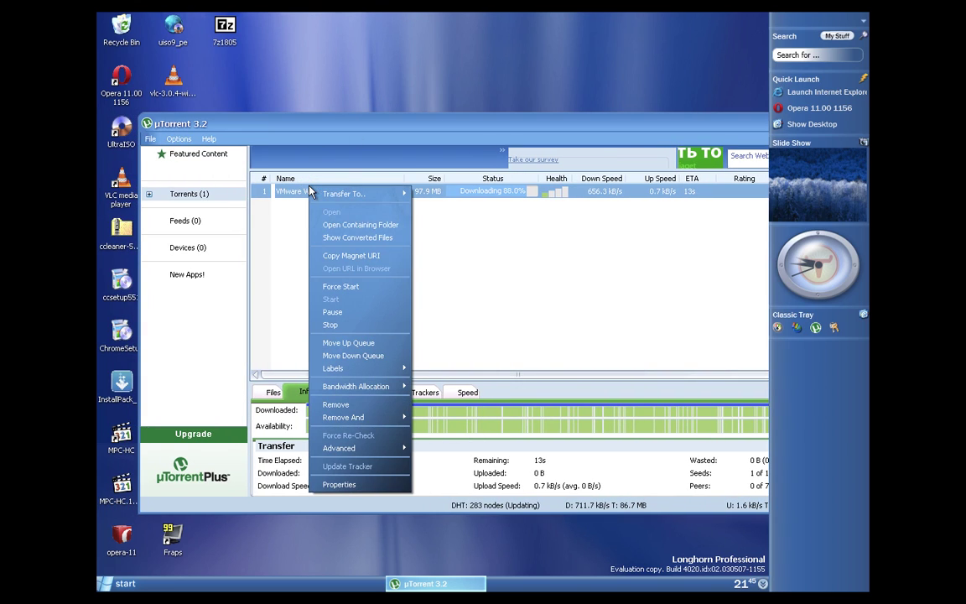
pyautogui.click(324, 211)
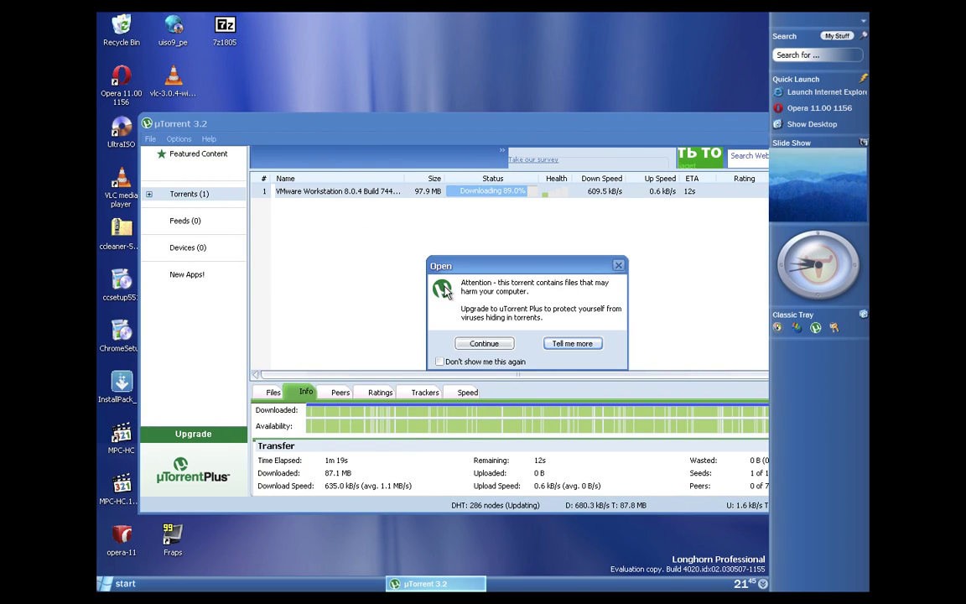
pyautogui.click(474, 344)
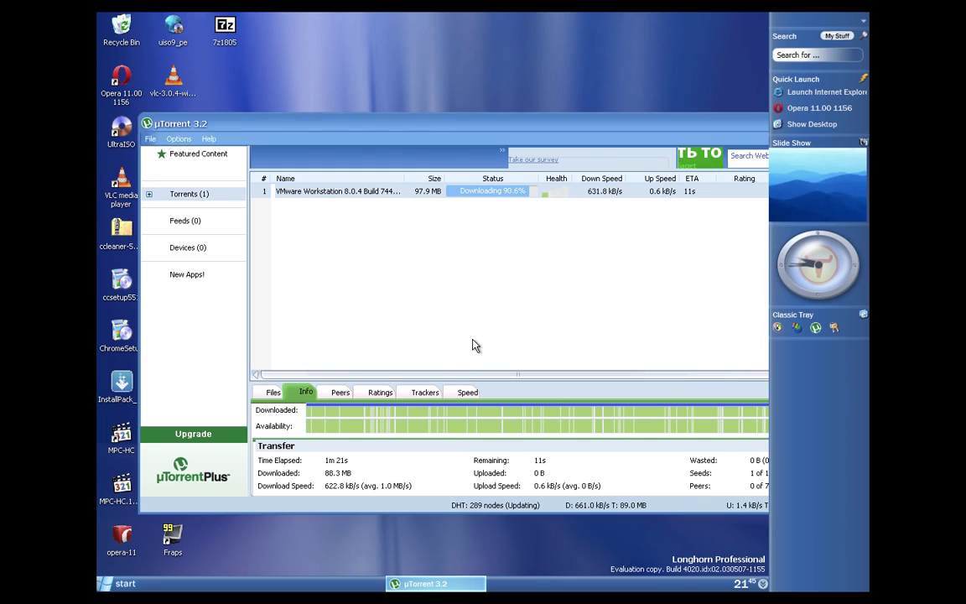
pyautogui.click(702, 267)
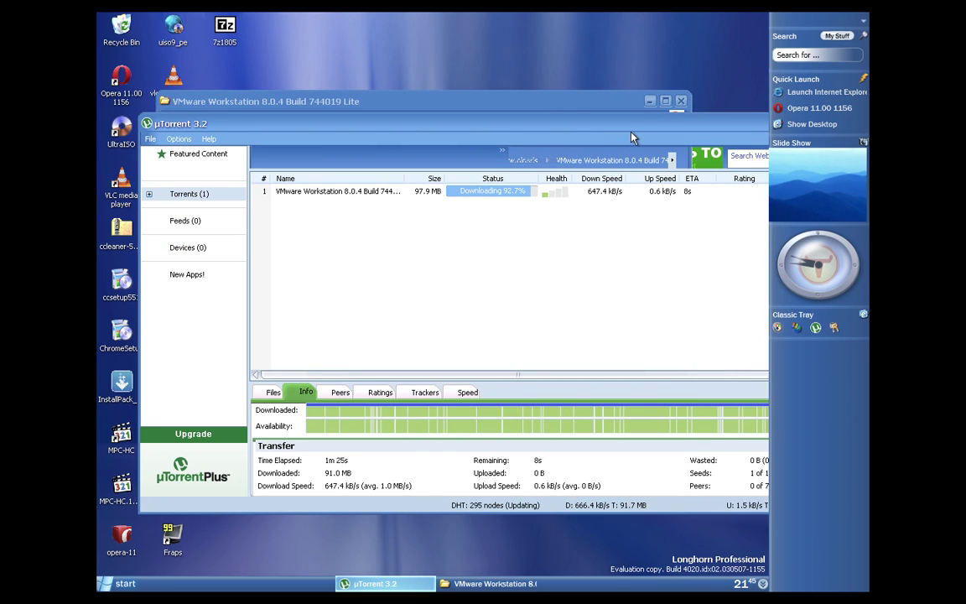
pyautogui.click(556, 102)
pyautogui.click(692, 173)
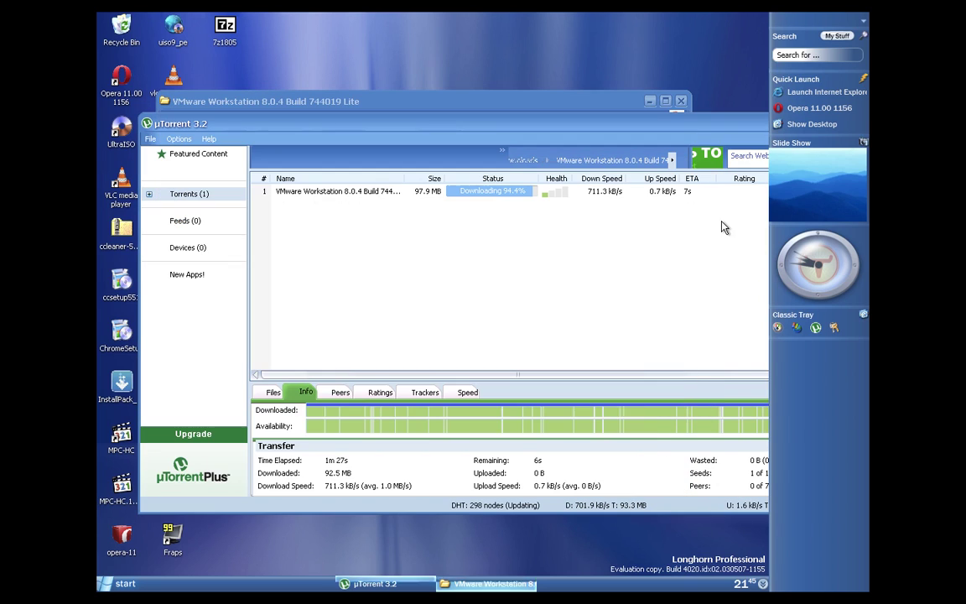
pyautogui.click(520, 111)
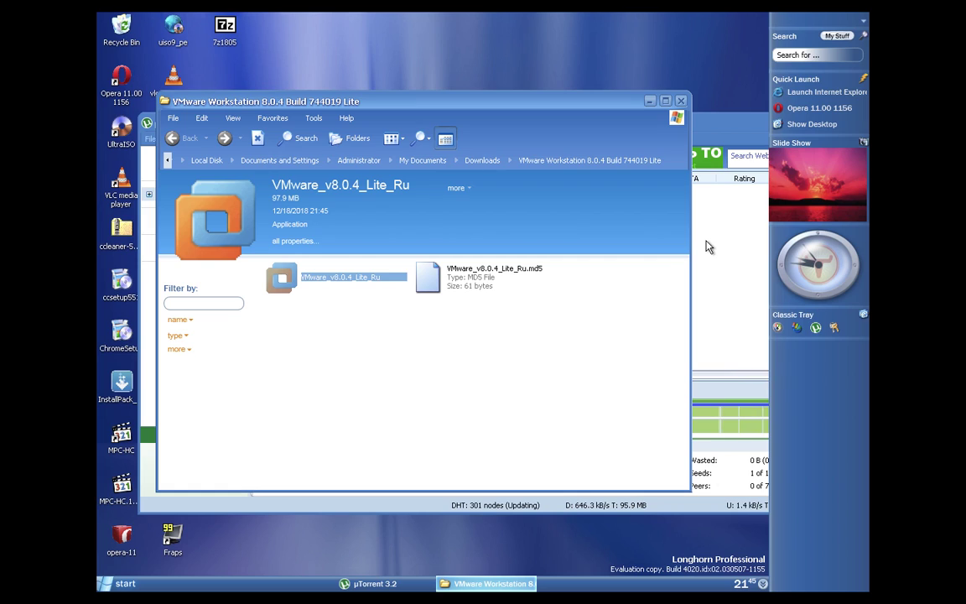
# Quit µTorrent, dismiss its notice, and select the VMware_v8.0.4_Lite_Ru installer
pyautogui.click(379, 333)
pyautogui.click(704, 266)
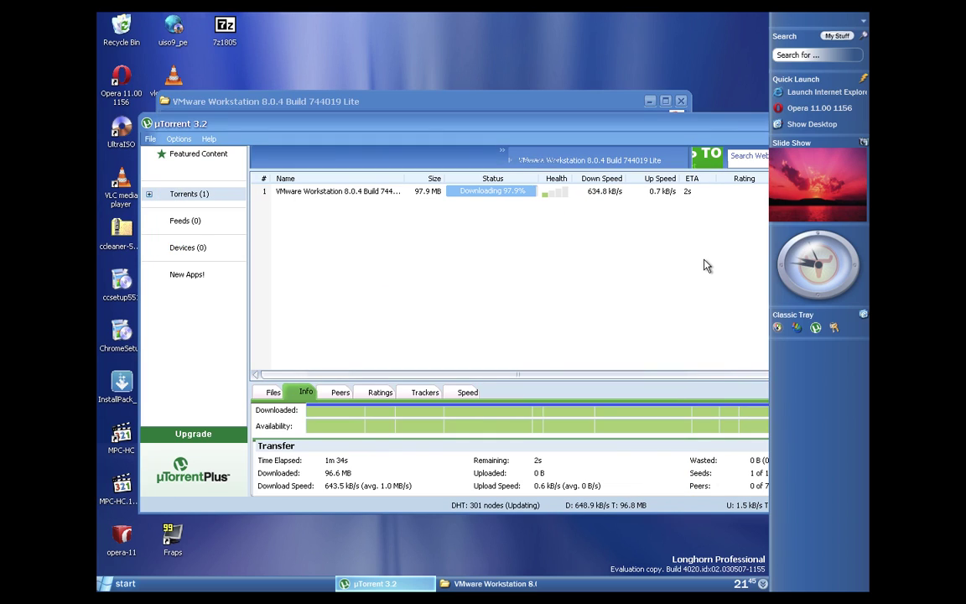
pyautogui.moveTo(686, 131); pyautogui.dragTo(515, 128)
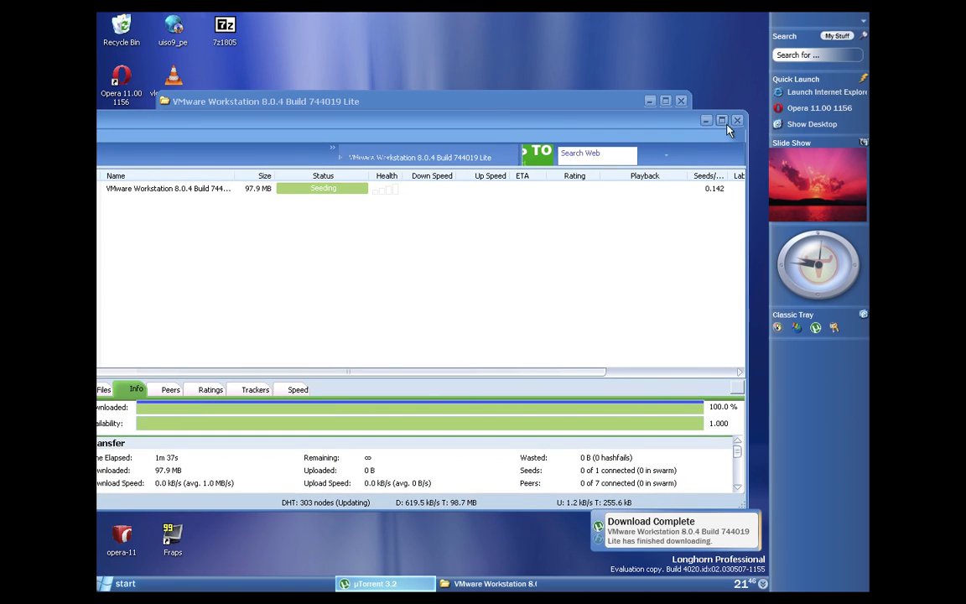
pyautogui.click(735, 121)
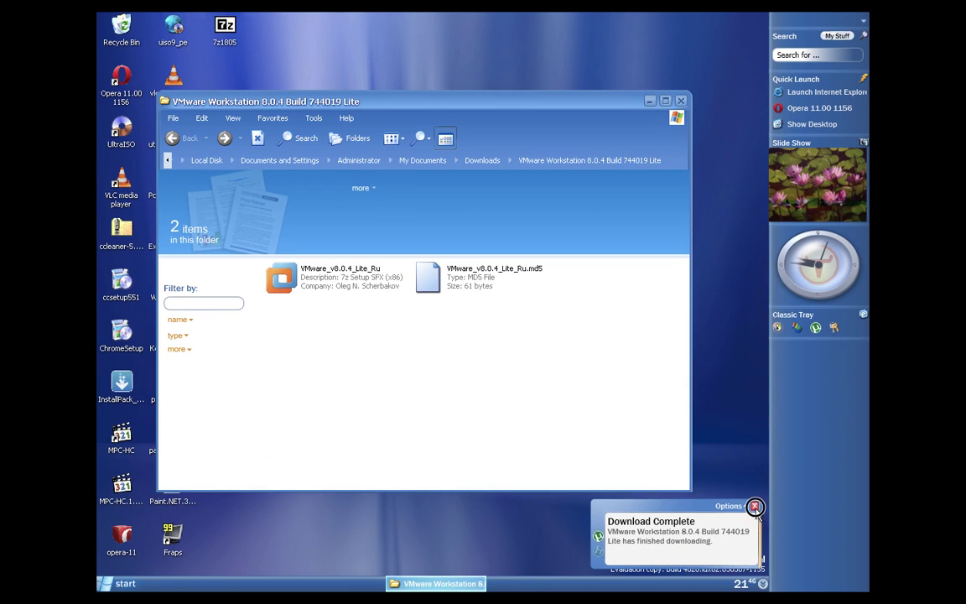
pyautogui.click(755, 508)
pyautogui.click(280, 276)
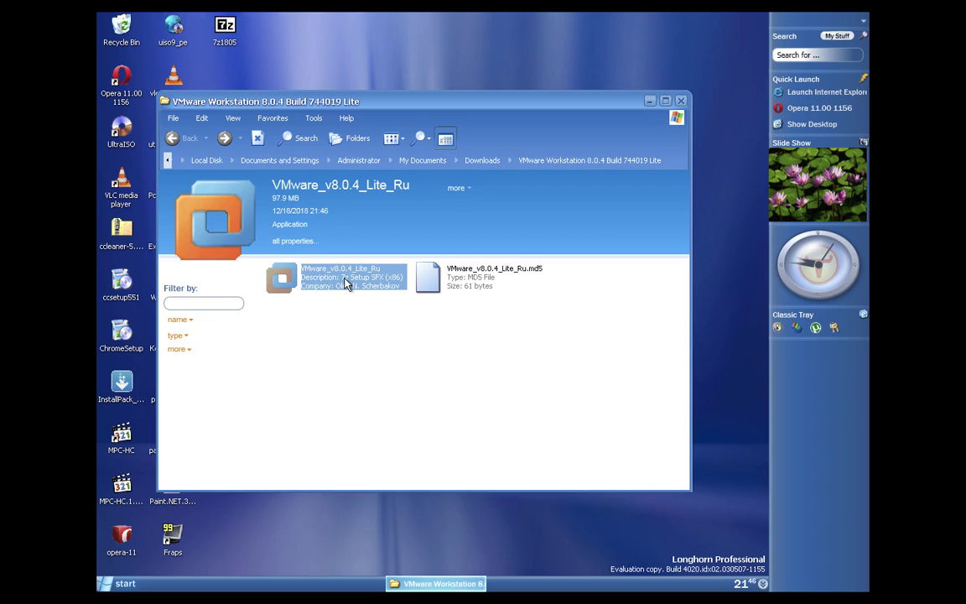
# Run VMware_v8.0.4_Lite_Ru as a normal install, accept the low-memory warning, and dismiss the missing-page error
pyautogui.doubleClick(347, 283)
pyautogui.click(399, 340)
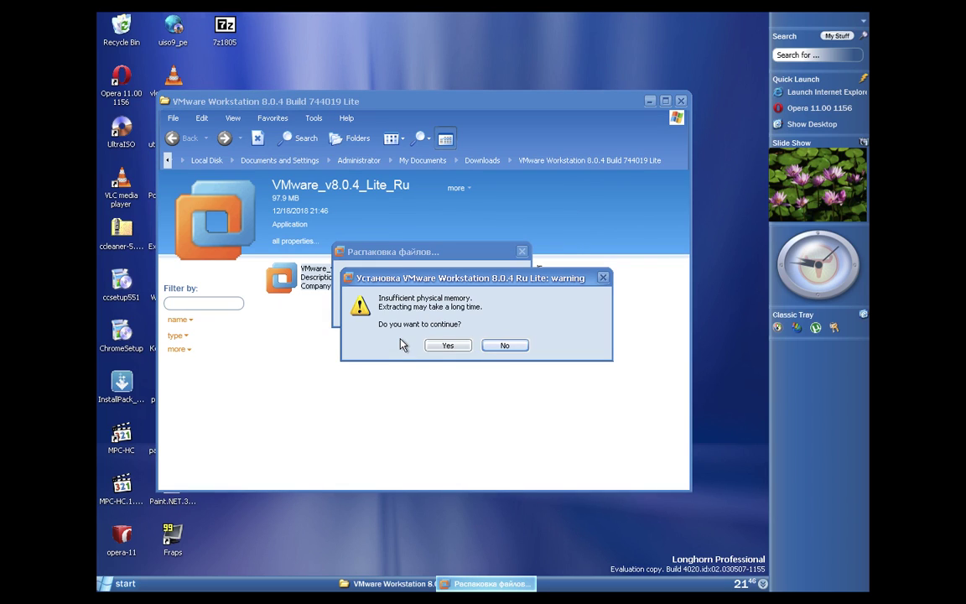
pyautogui.click(450, 347)
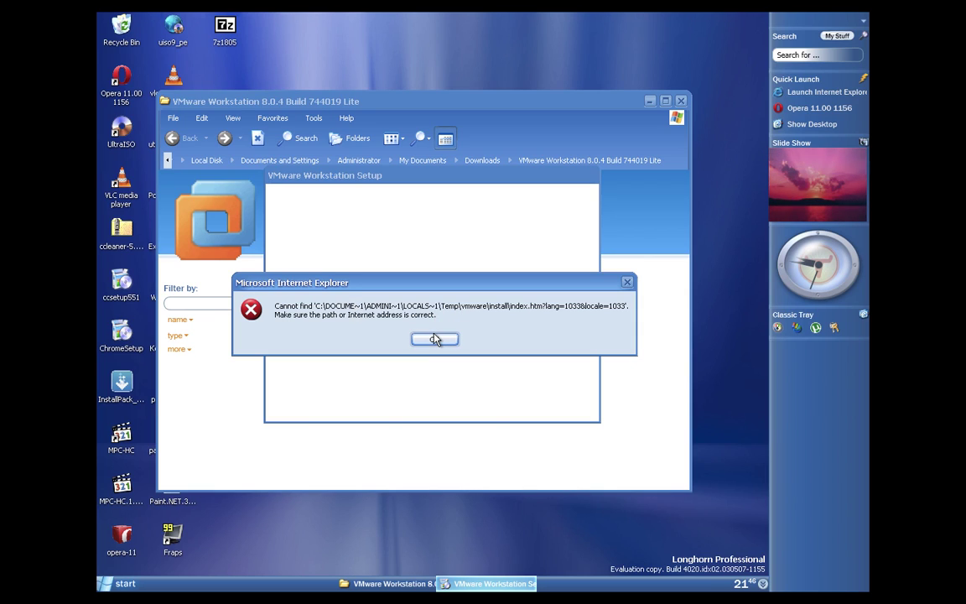
pyautogui.click(435, 339)
pyautogui.moveTo(455, 188); pyautogui.dragTo(548, 209)
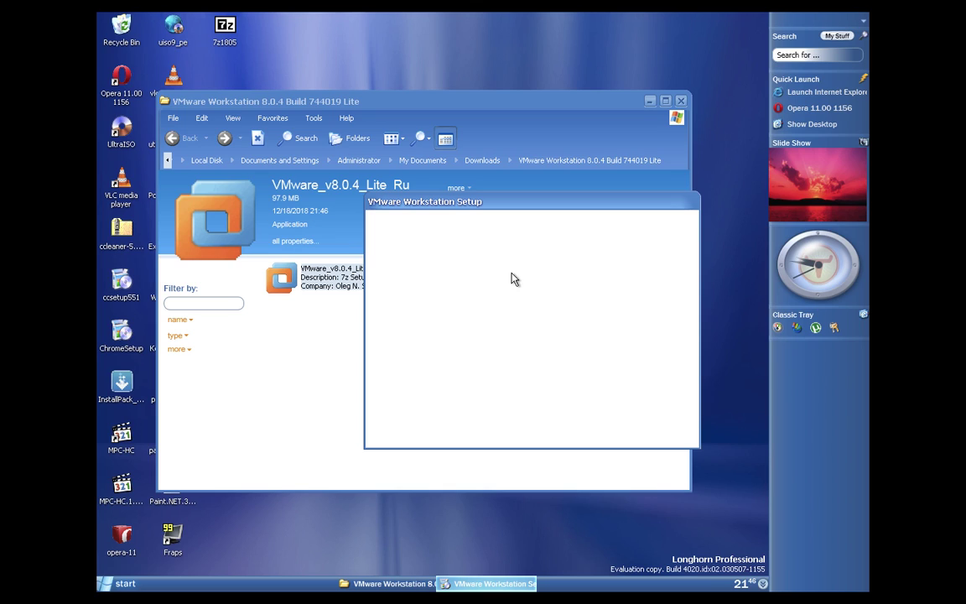
pyautogui.moveTo(513, 204); pyautogui.dragTo(438, 174)
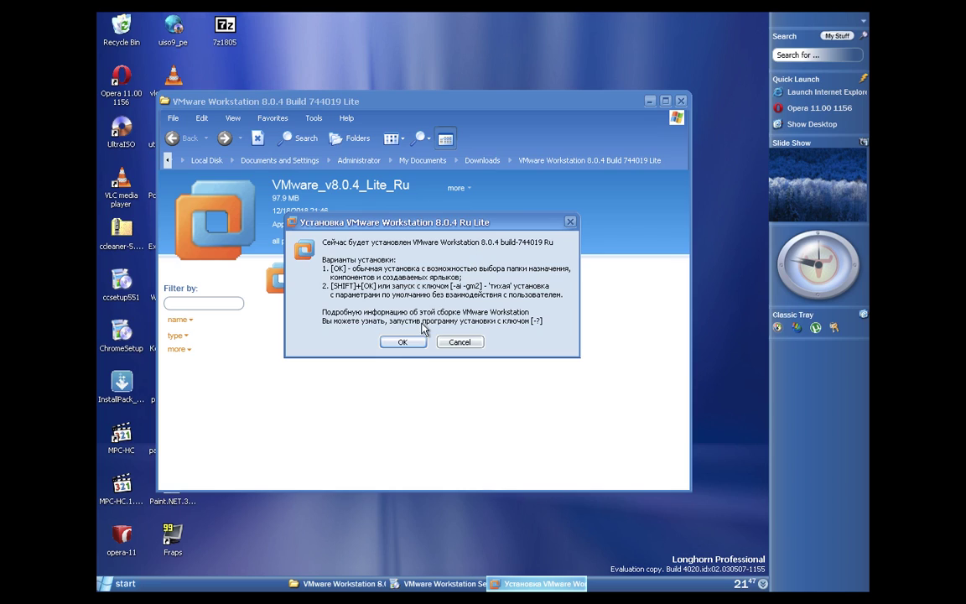
# Retry the normal install past the low-memory warning and dismiss the 'Error UI Timed out' message
pyautogui.click(406, 342)
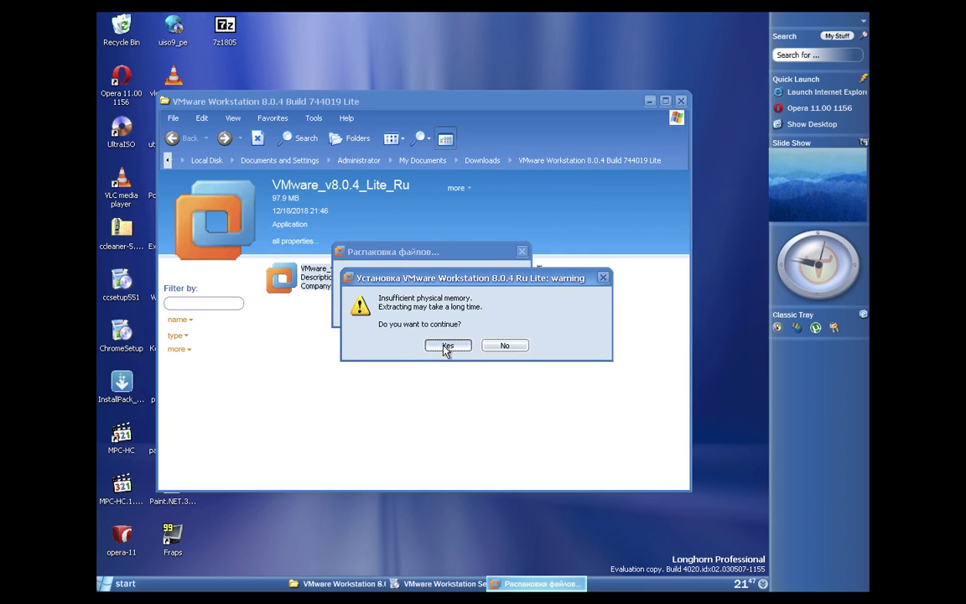
pyautogui.click(447, 346)
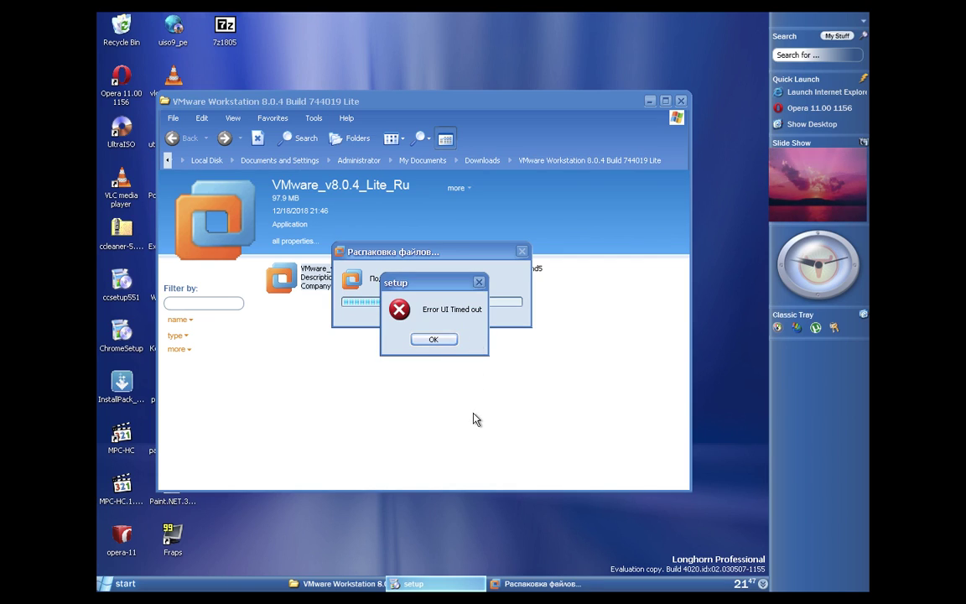
pyautogui.click(443, 339)
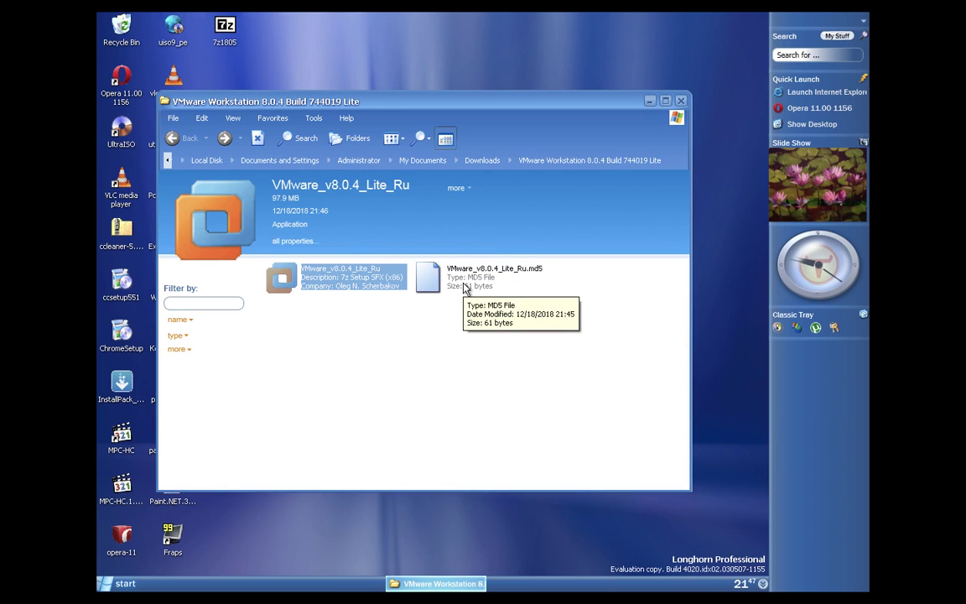
pyautogui.click(455, 361)
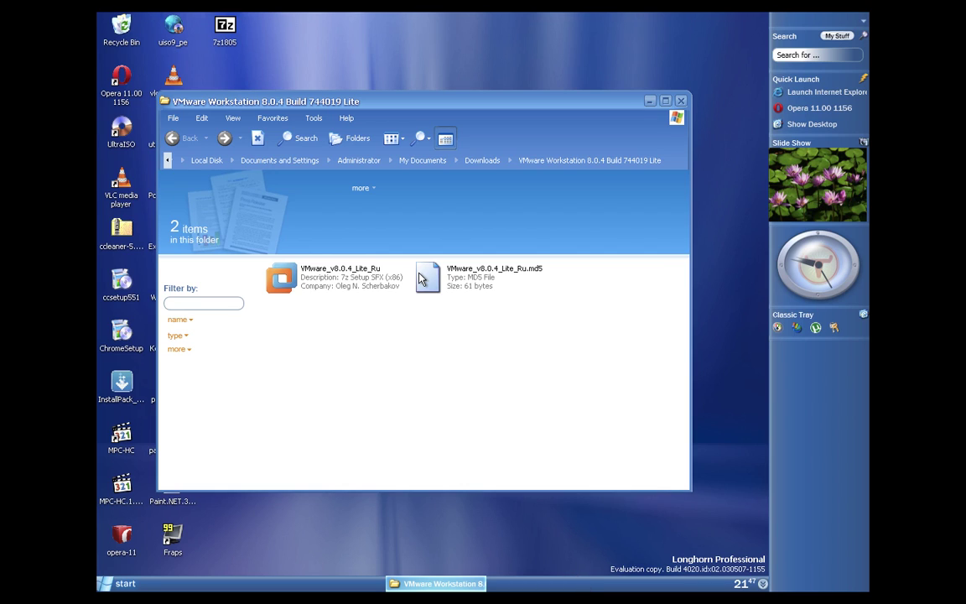
pyautogui.click(208, 7)
# Open Task Manager via Ctrl+Alt+Del, check the uTorrent process, then close it
pyautogui.moveTo(220, 24)
pyautogui.click(357, 57)
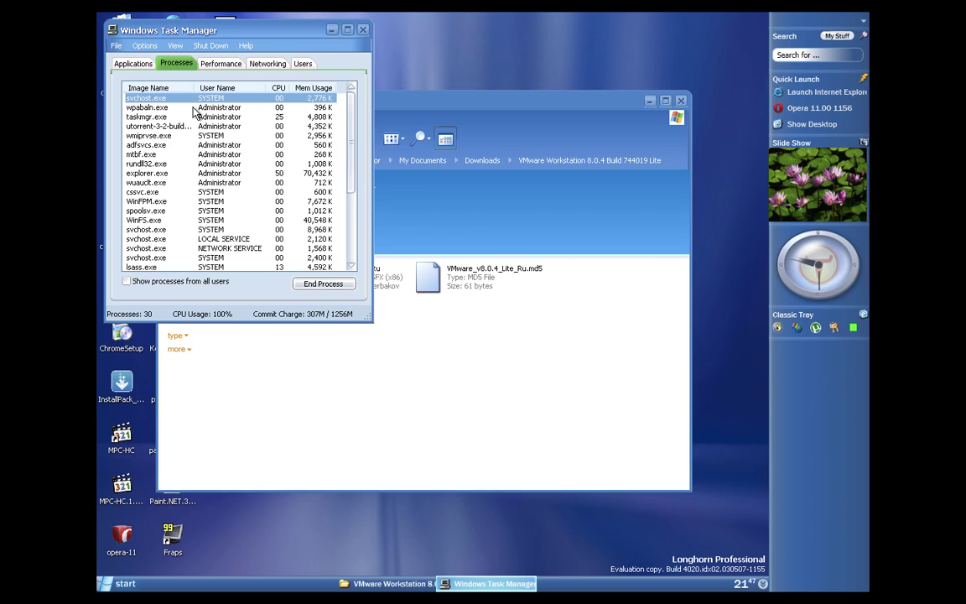
pyautogui.scroll(-4, 176, 167)
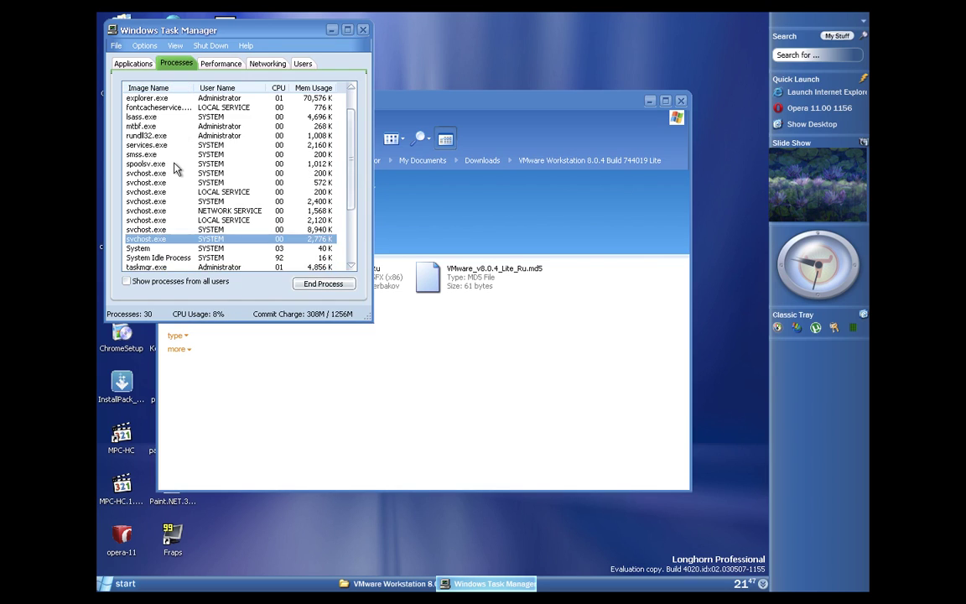
pyautogui.click(168, 193)
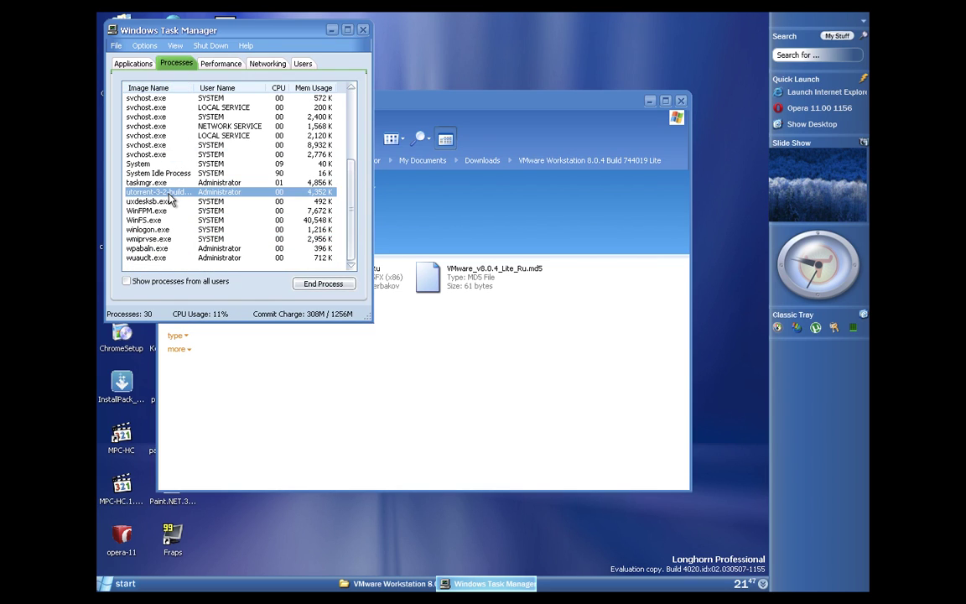
pyautogui.scroll(2, 168, 195)
pyautogui.scroll(1, 168, 198)
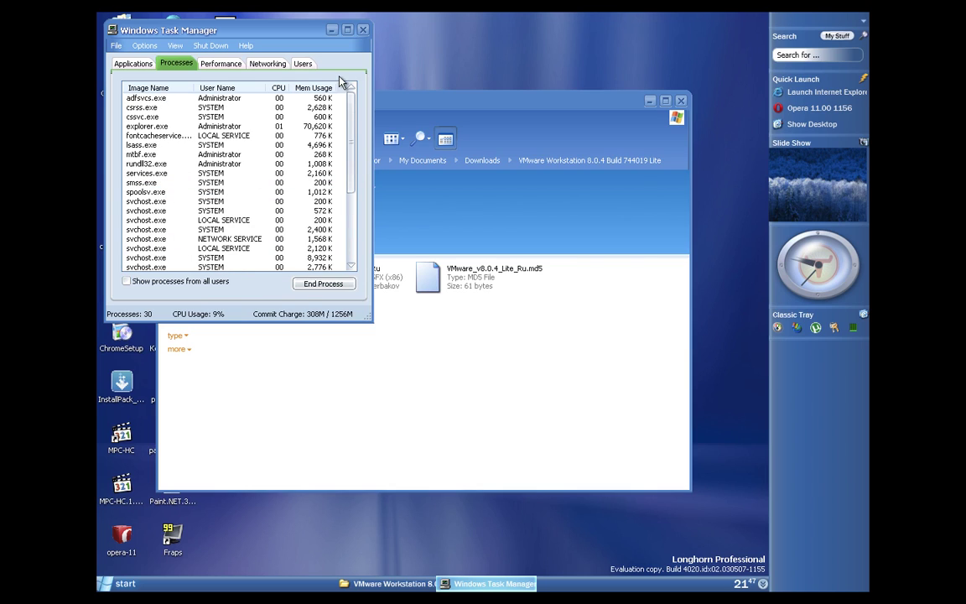
pyautogui.click(362, 30)
# Relaunch the VMware_v8.0.4_Lite_Ru extraction past the memory warning and start Opera
pyautogui.doubleClick(334, 287)
pyautogui.click(402, 340)
pyautogui.click(448, 345)
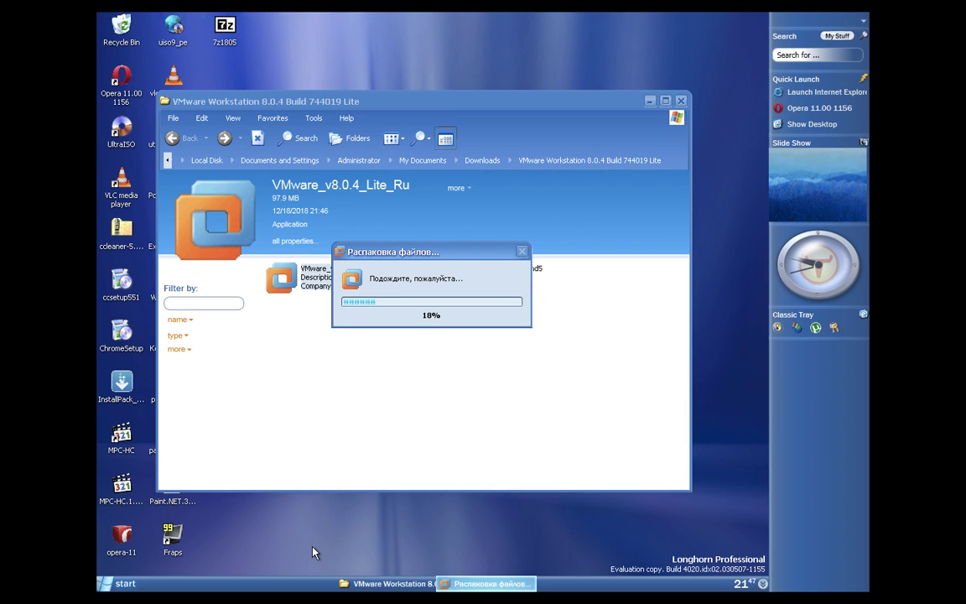
pyautogui.doubleClick(122, 74)
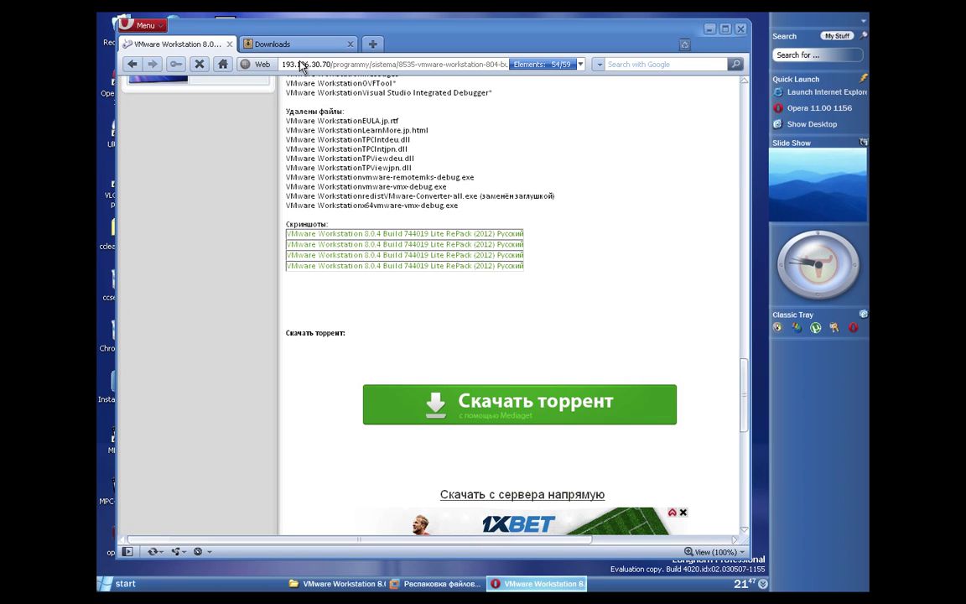
# Download the VMware 8.0.2 Lite Rus torrent from tfile1.cc with Opera into the desktop folder
pyautogui.click(132, 65)
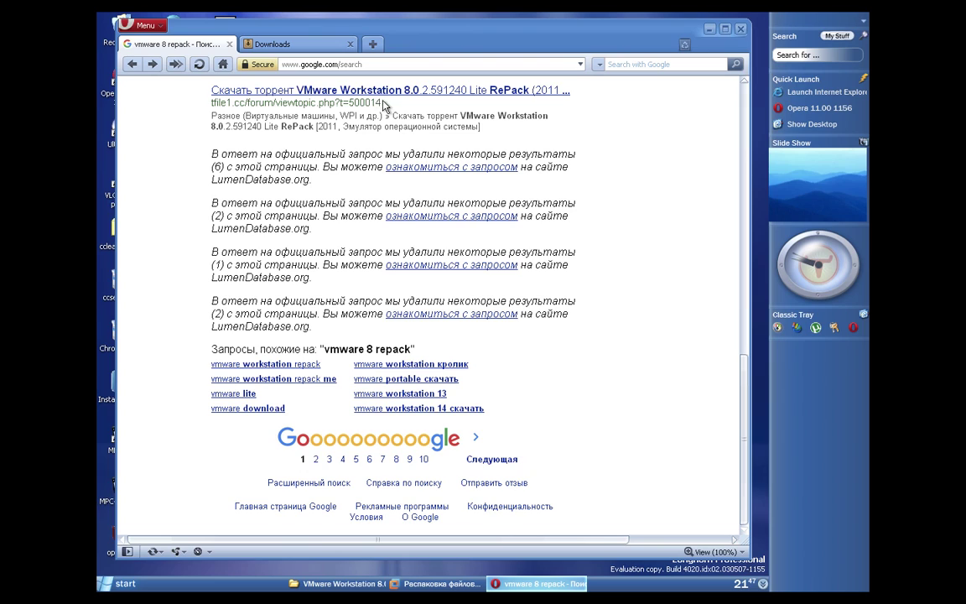
pyautogui.click(396, 92)
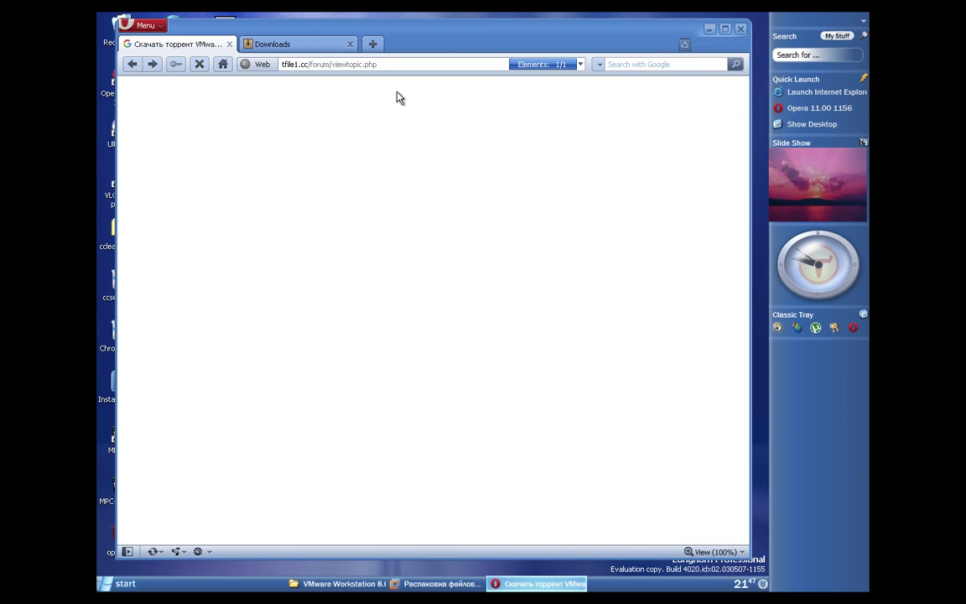
pyautogui.scroll(-2, 422, 380)
pyautogui.scroll(-10, 424, 379)
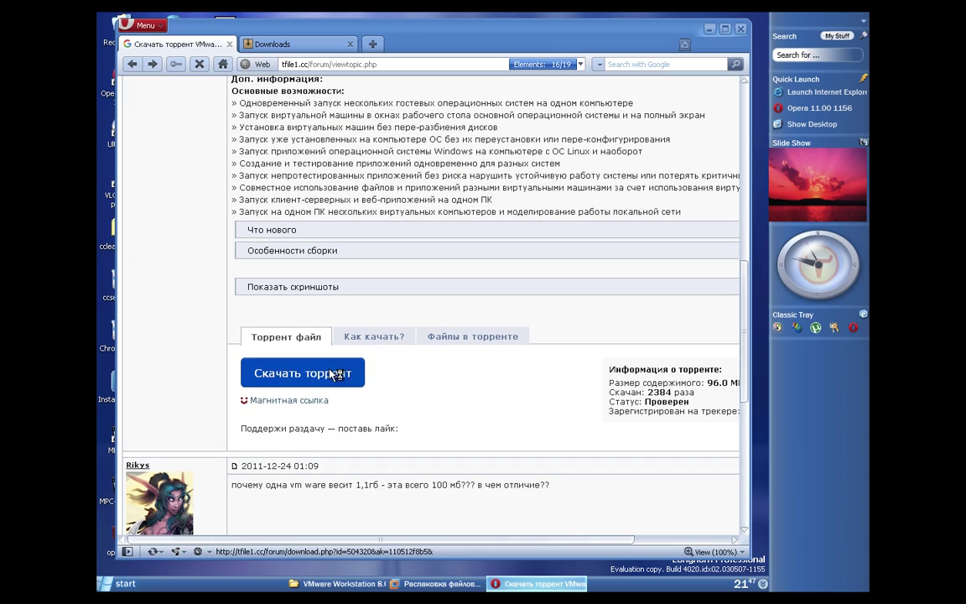
pyautogui.click(334, 374)
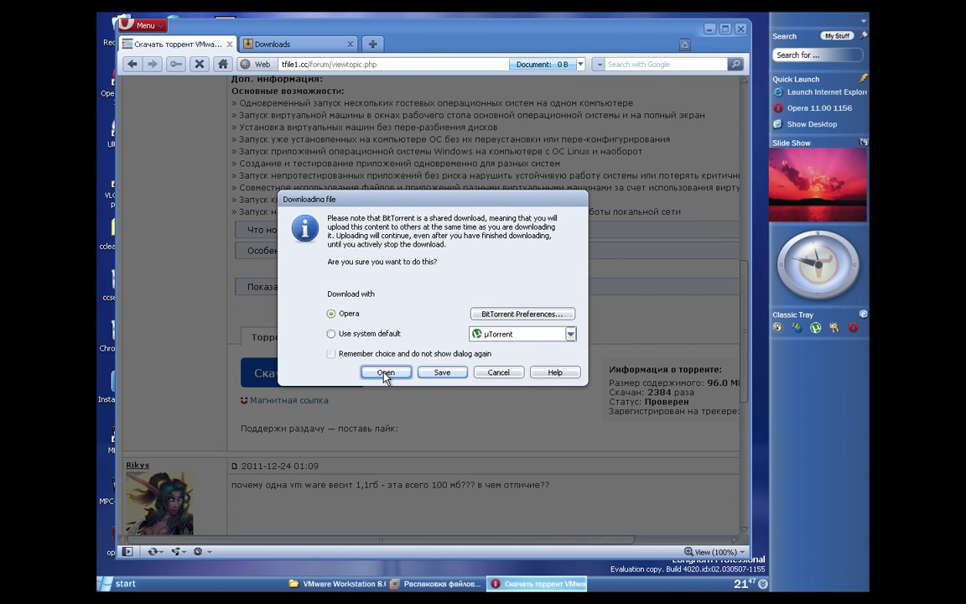
pyautogui.click(386, 374)
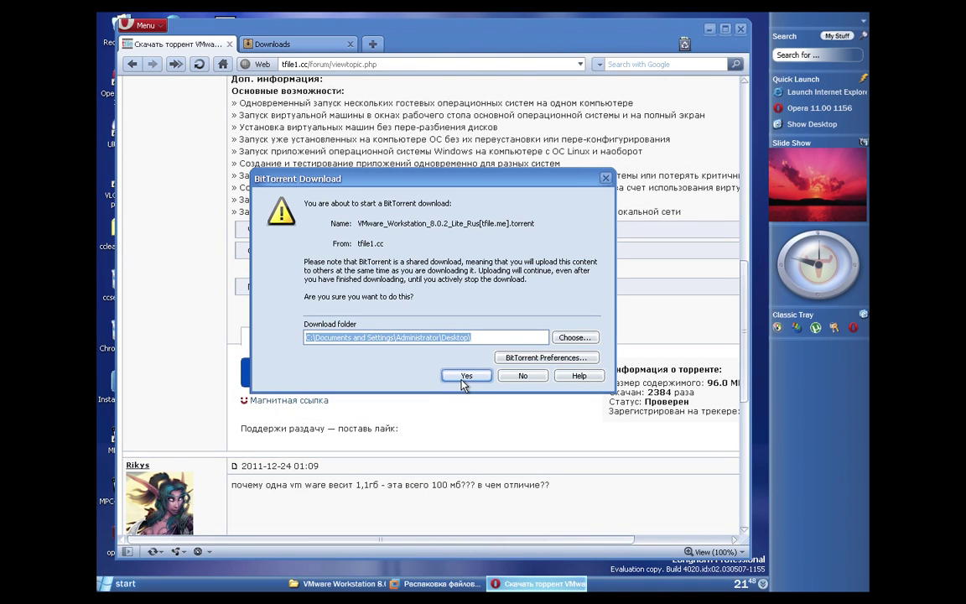
pyautogui.click(464, 378)
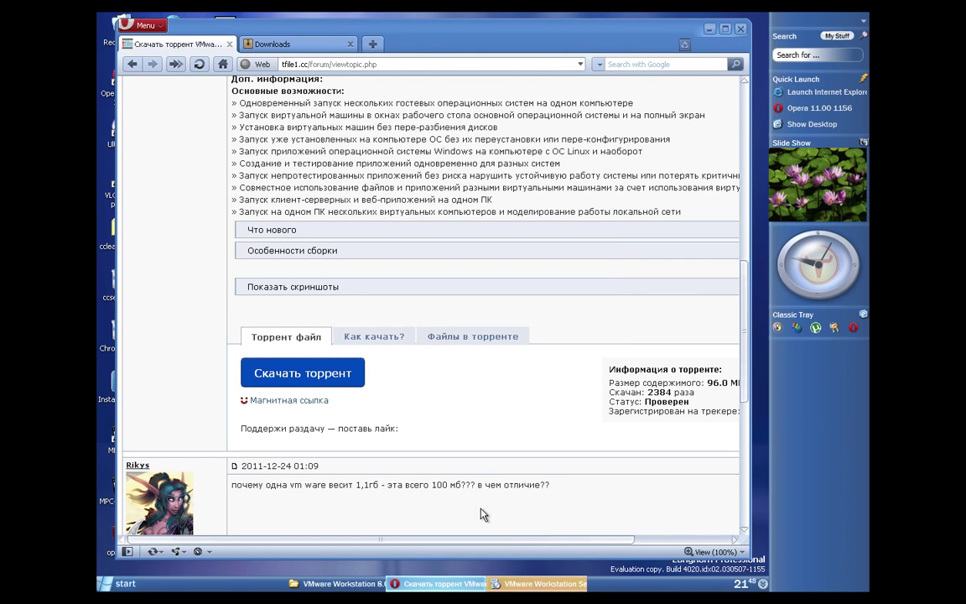
pyautogui.click(429, 338)
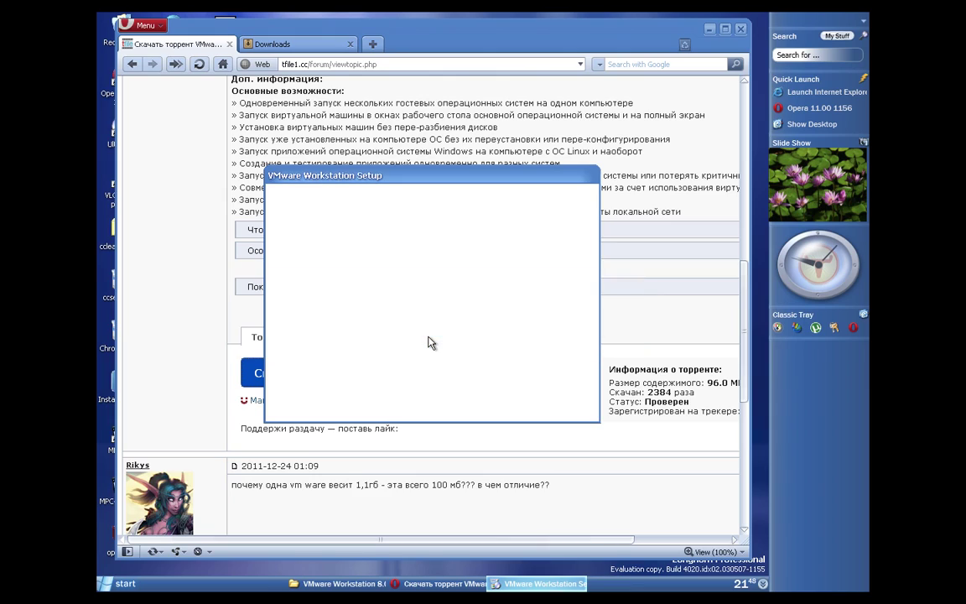
# Kill the frozen VMware setup window from the taskbar and close the tfile tab
pyautogui.rightClick(534, 584)
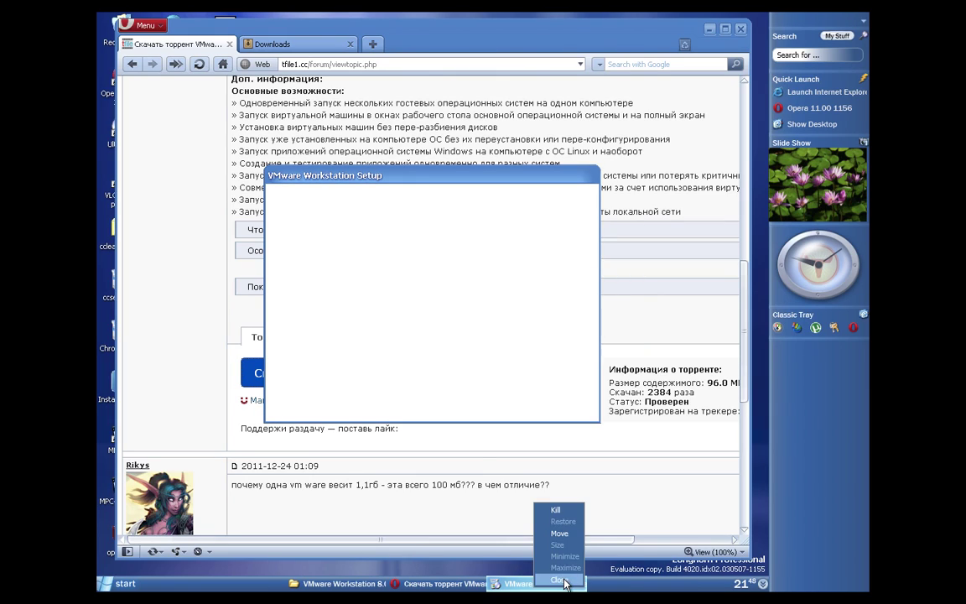
pyautogui.click(541, 583)
pyautogui.rightClick(562, 585)
pyautogui.click(586, 503)
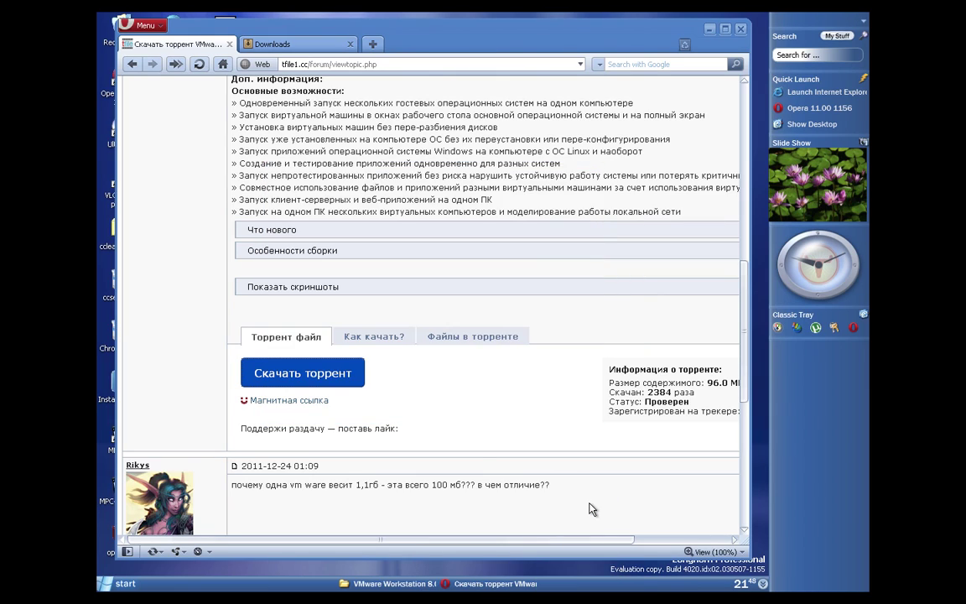
pyautogui.click(226, 44)
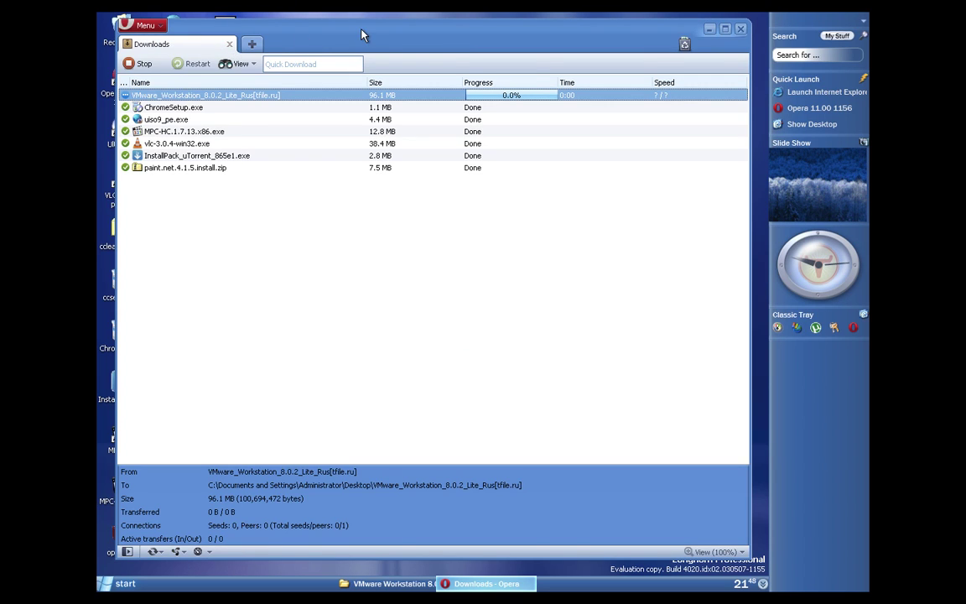
pyautogui.doubleClick(362, 28)
# Close the VMware 8.0.4 folder and add the desktop VMware 8.0.2 torrent to uTorrent
pyautogui.moveTo(506, 128); pyautogui.dragTo(460, 343)
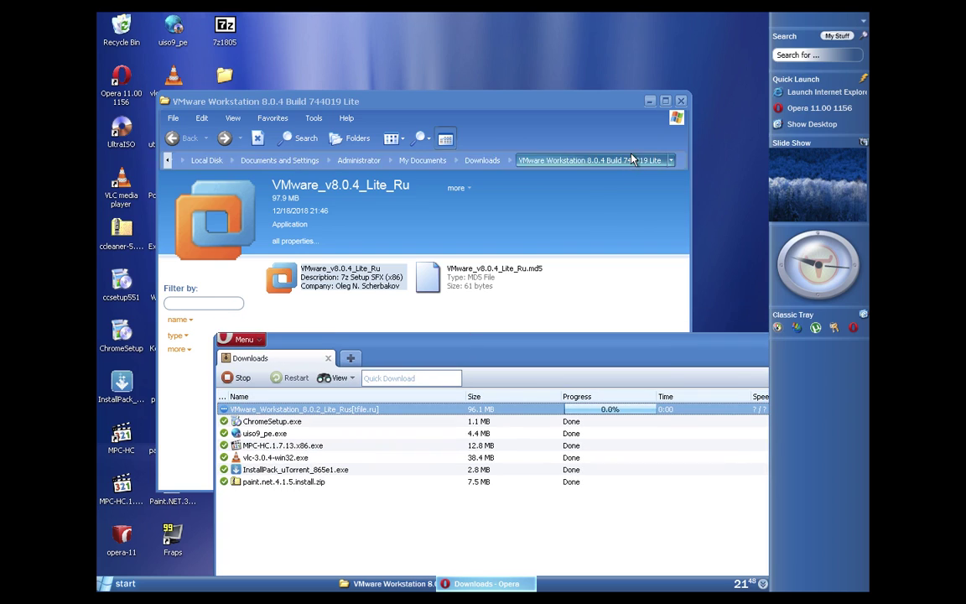
pyautogui.click(681, 100)
pyautogui.click(220, 139)
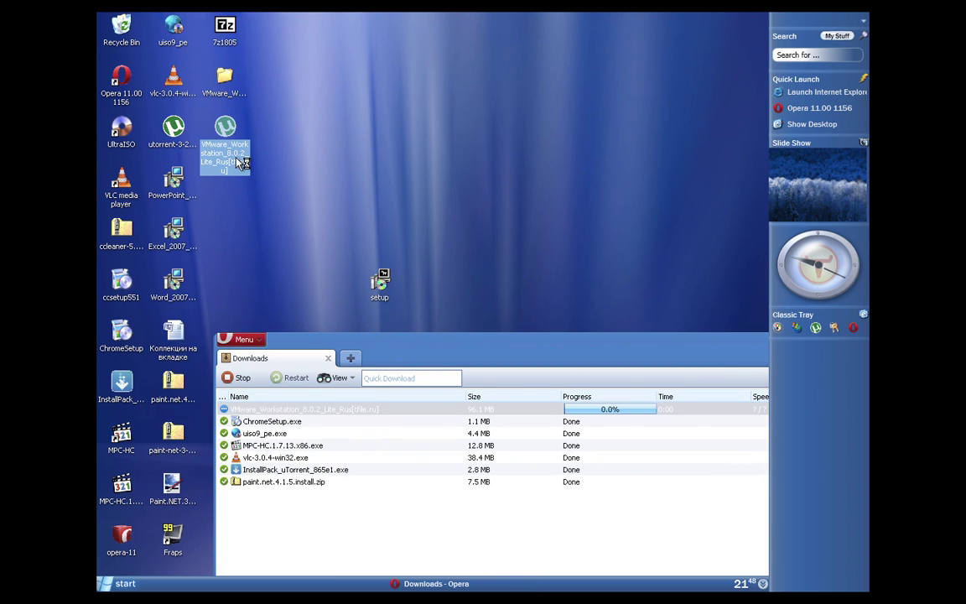
pyautogui.click(425, 255)
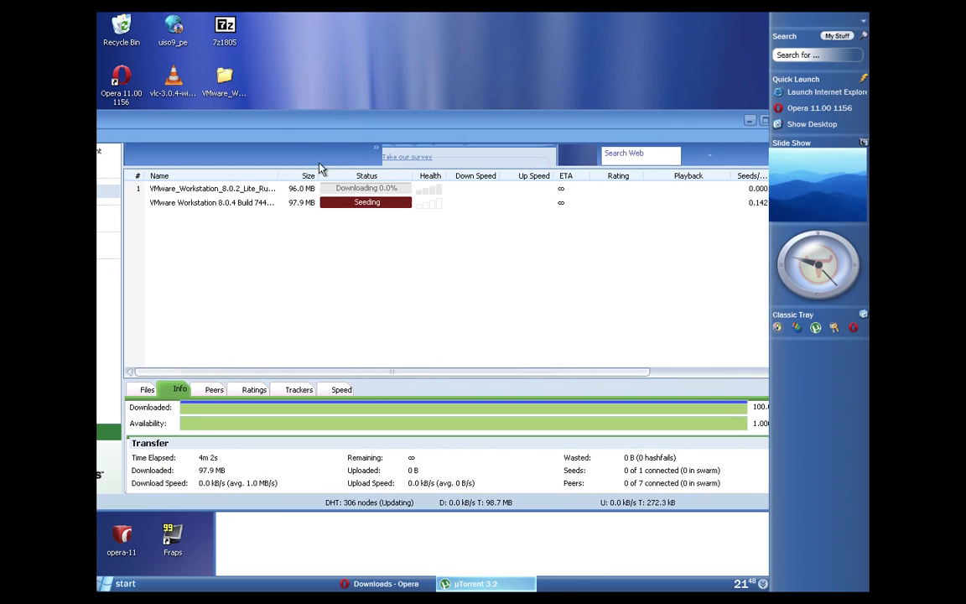
# Check the VMware 8.0.2 torrent's details, close uTorrent, and move Opera to the top
pyautogui.click(299, 190)
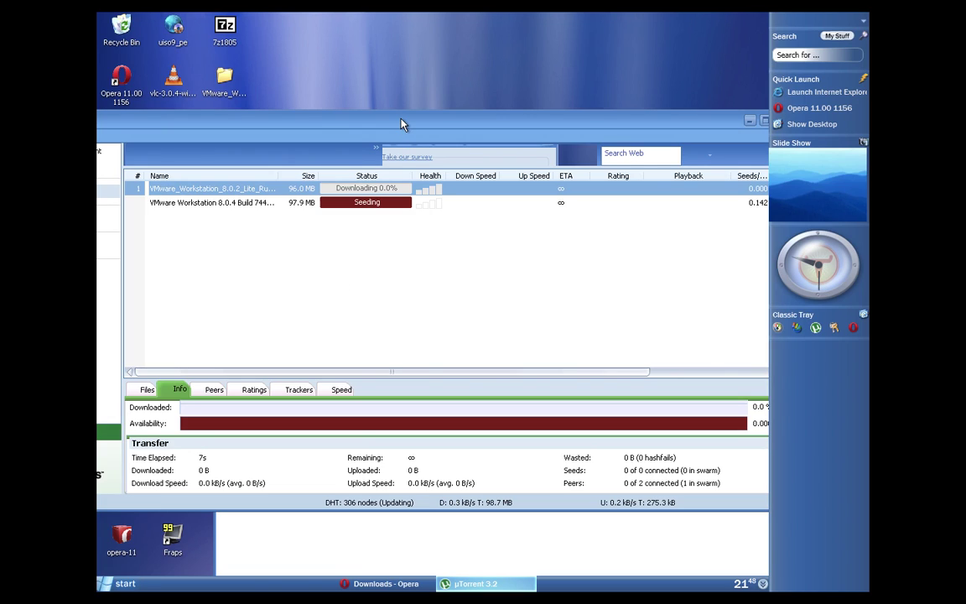
pyautogui.moveTo(401, 124); pyautogui.dragTo(339, 116)
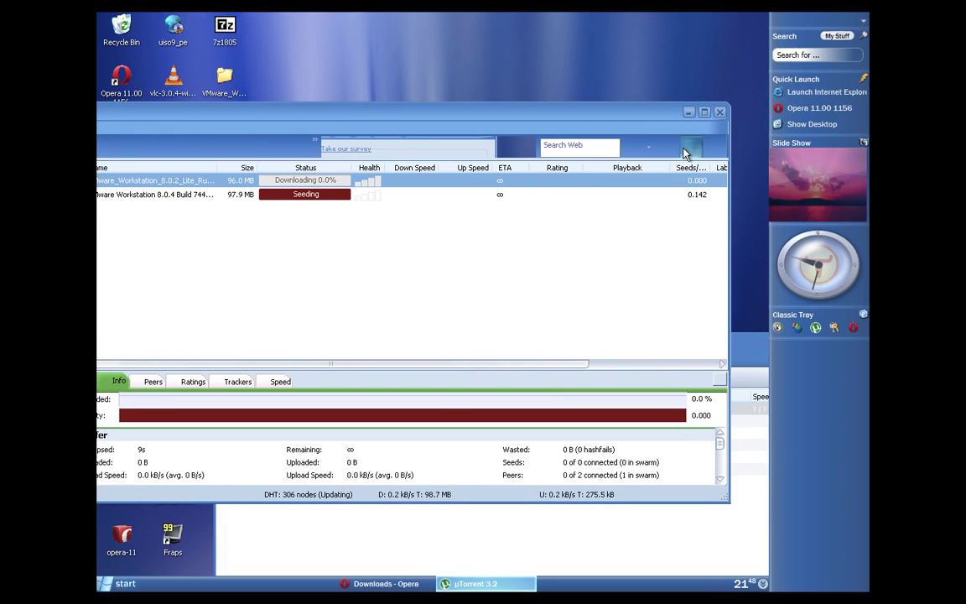
pyautogui.click(720, 112)
pyautogui.moveTo(489, 335); pyautogui.dragTo(452, 48)
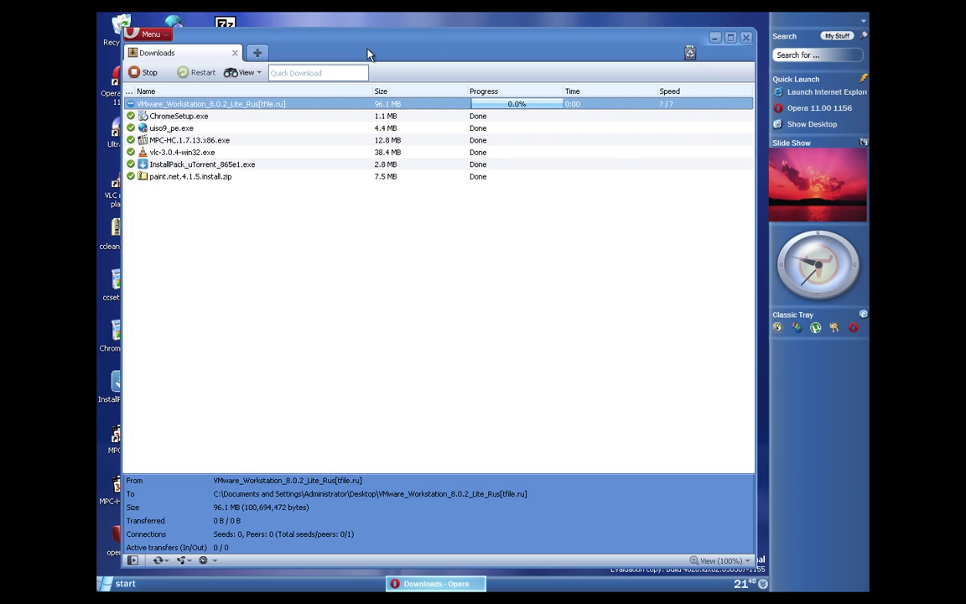
# Search Google for 'vmware 9 krojiki' and open the repack.me result
pyautogui.click(258, 52)
pyautogui.click(235, 52)
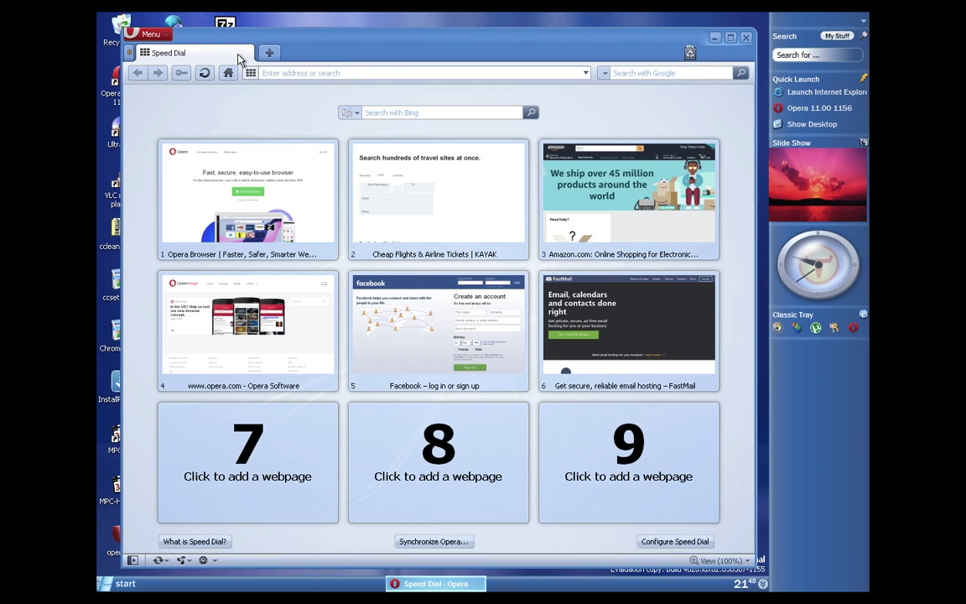
pyautogui.click(299, 73)
pyautogui.write('v')
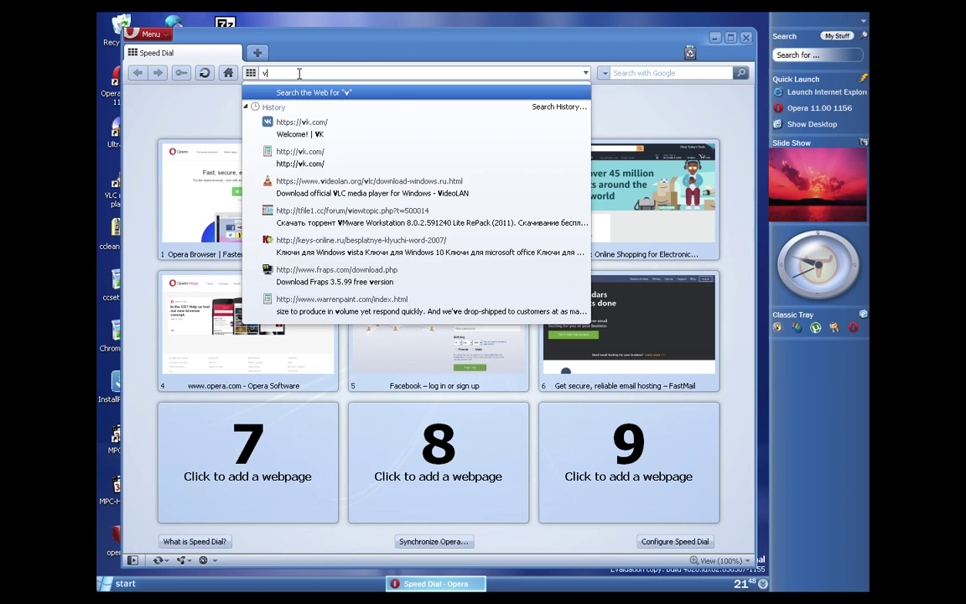
pyautogui.write('mware 9 ')
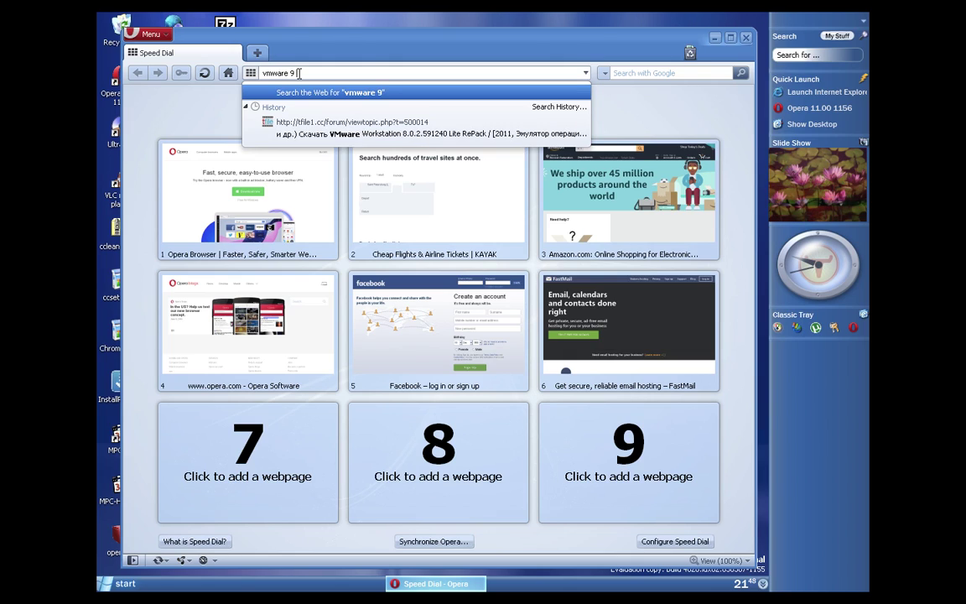
pyautogui.write('krojik')
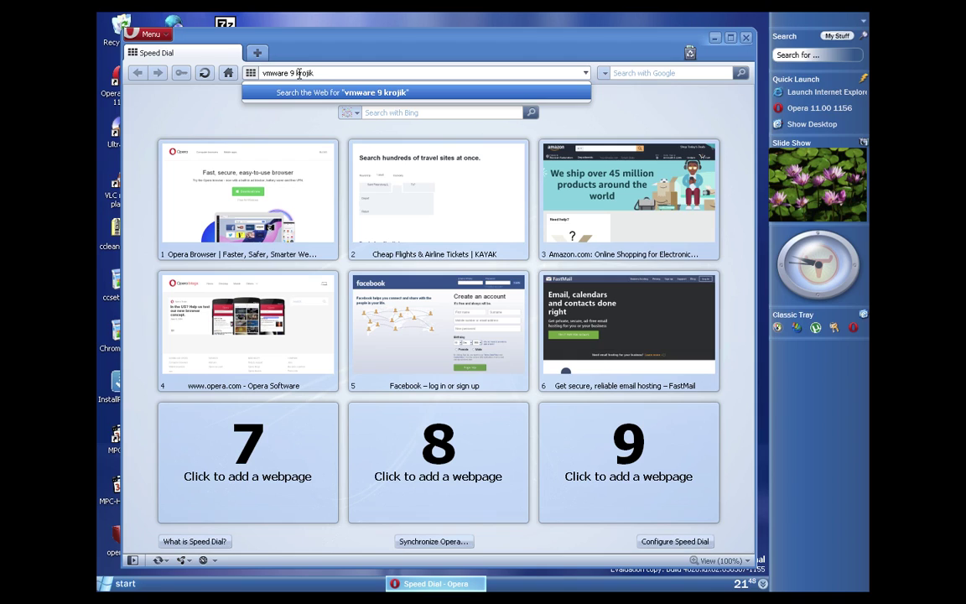
pyautogui.write('i')
pyautogui.press('Return')
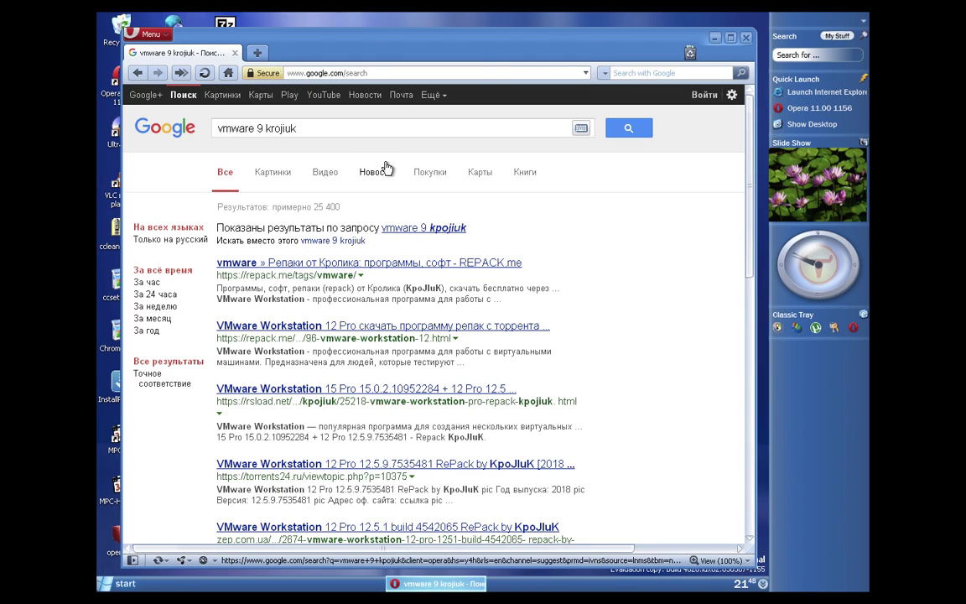
pyautogui.click(416, 263)
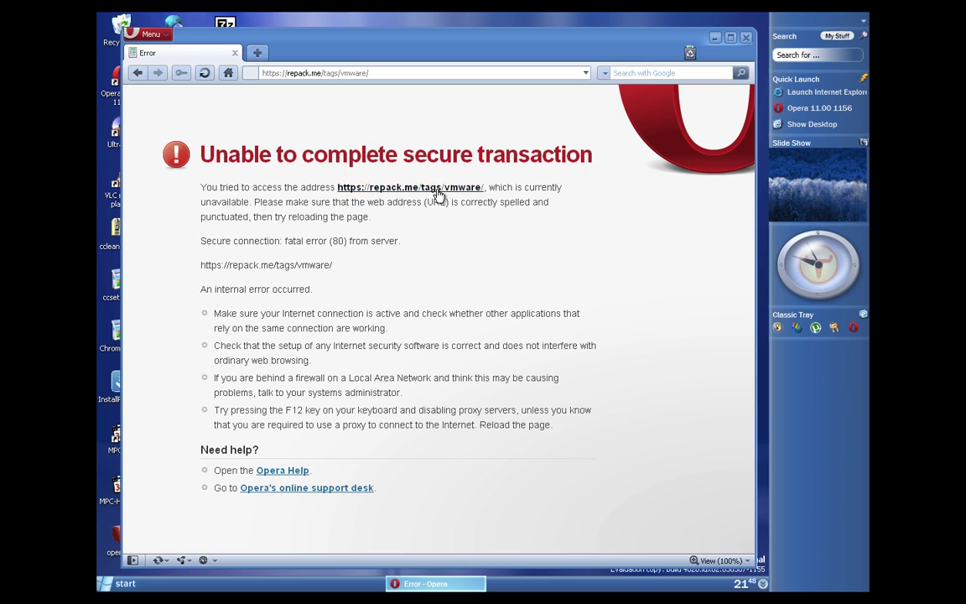
# Check the my.vmware.com VMware Workstation 9.0 result and return to the search results
pyautogui.click(139, 73)
pyautogui.scroll(-5, 449, 286)
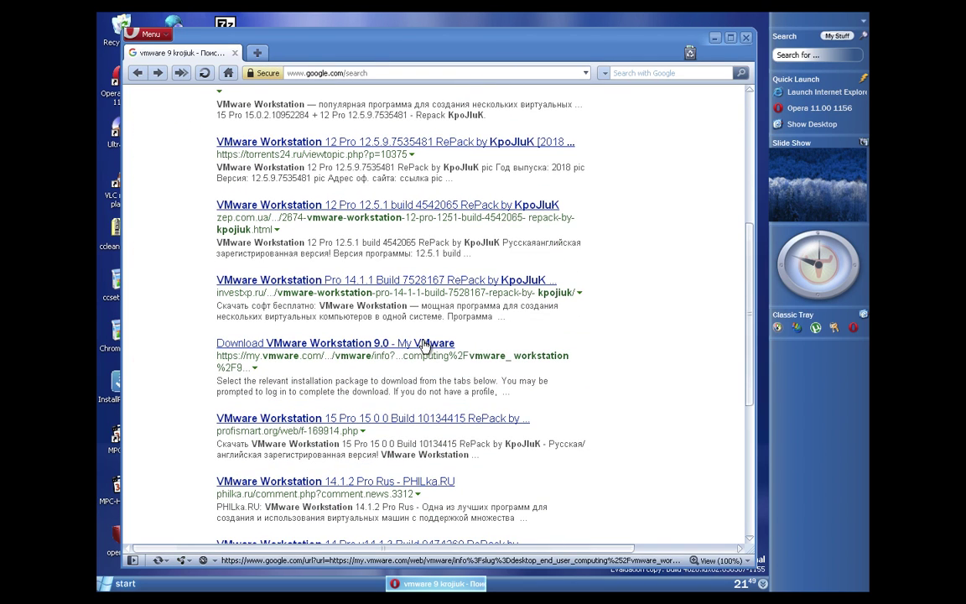
pyautogui.click(425, 344)
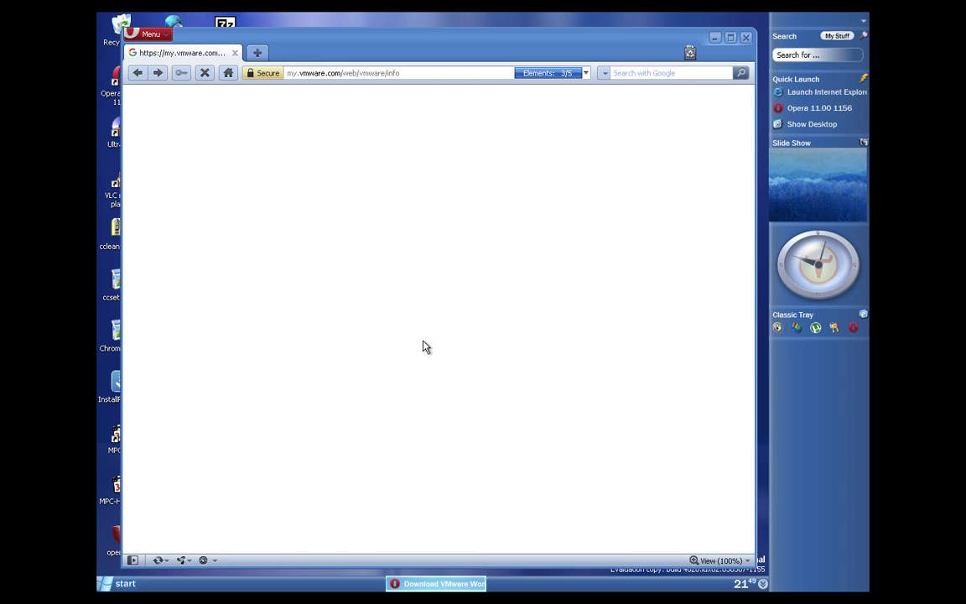
pyautogui.click(137, 72)
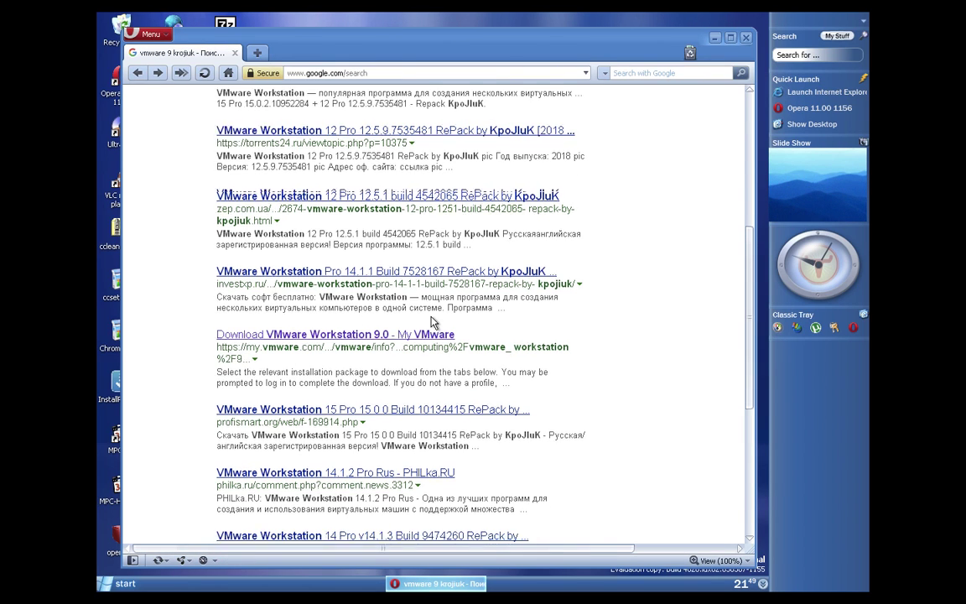
pyautogui.scroll(-5, 434, 322)
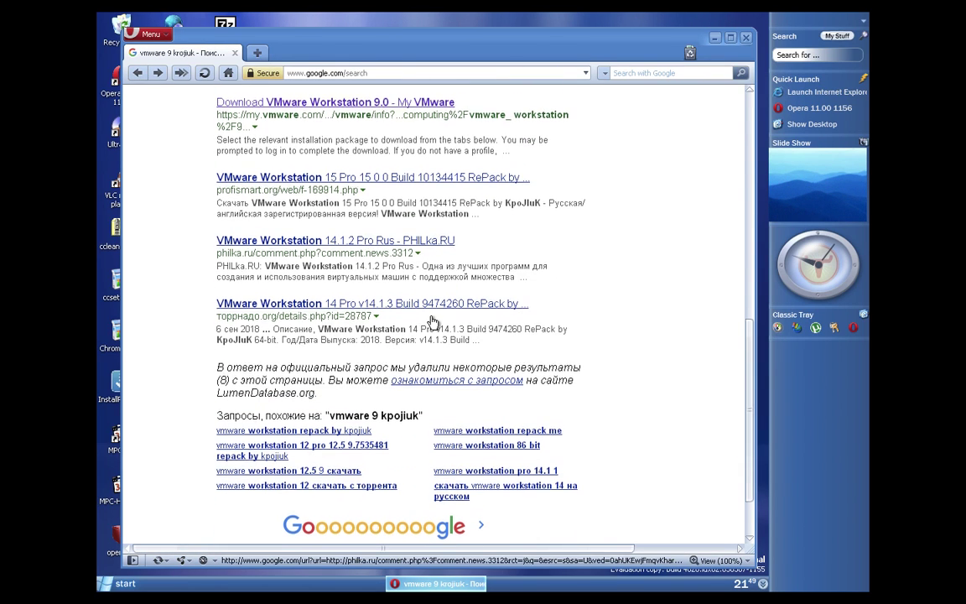
# Change the query to 'vmware workstation 8 torrent' and open the sibnet VMware-workstation-full-9.0.0-812388 result
pyautogui.click(358, 428)
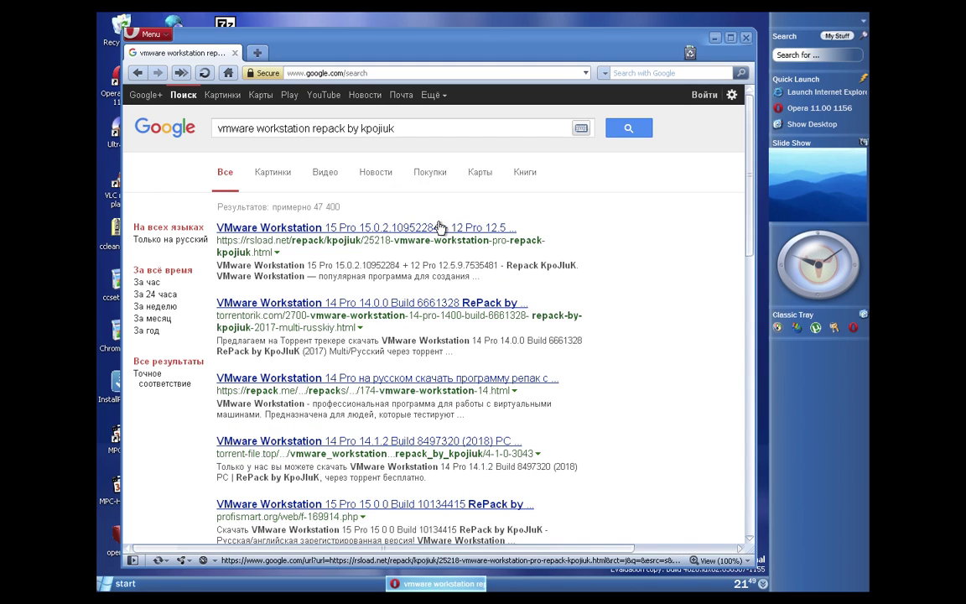
pyautogui.moveTo(347, 129); pyautogui.dragTo(464, 128)
pyautogui.write('me')
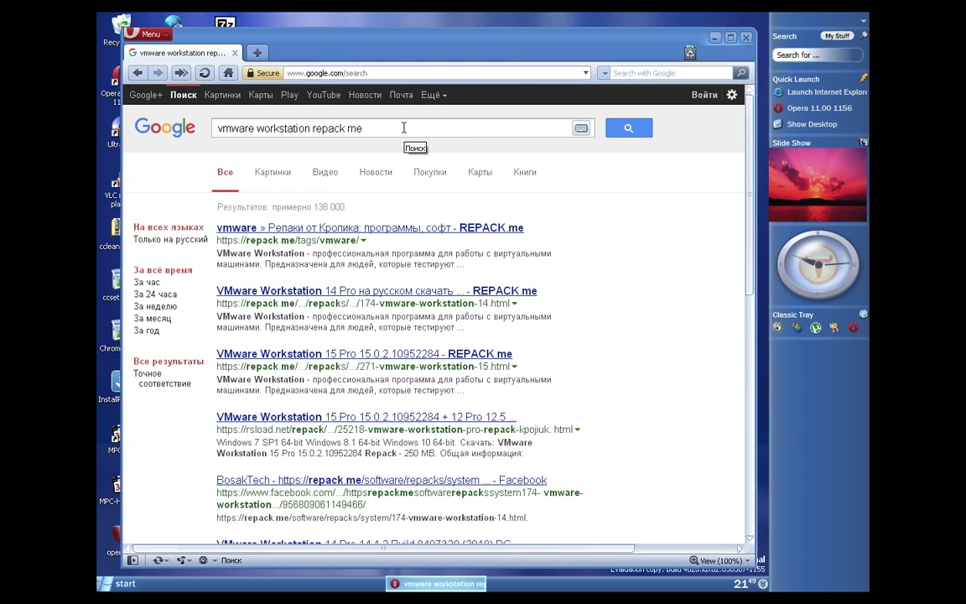
pyautogui.moveTo(312, 128); pyautogui.dragTo(430, 130)
pyautogui.write('8 torrent')
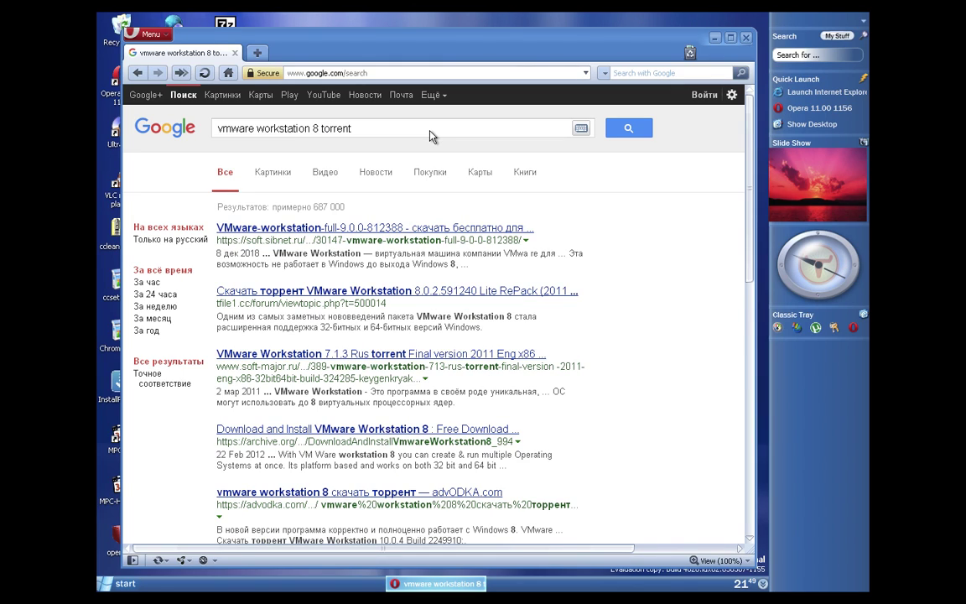
pyautogui.click(460, 231)
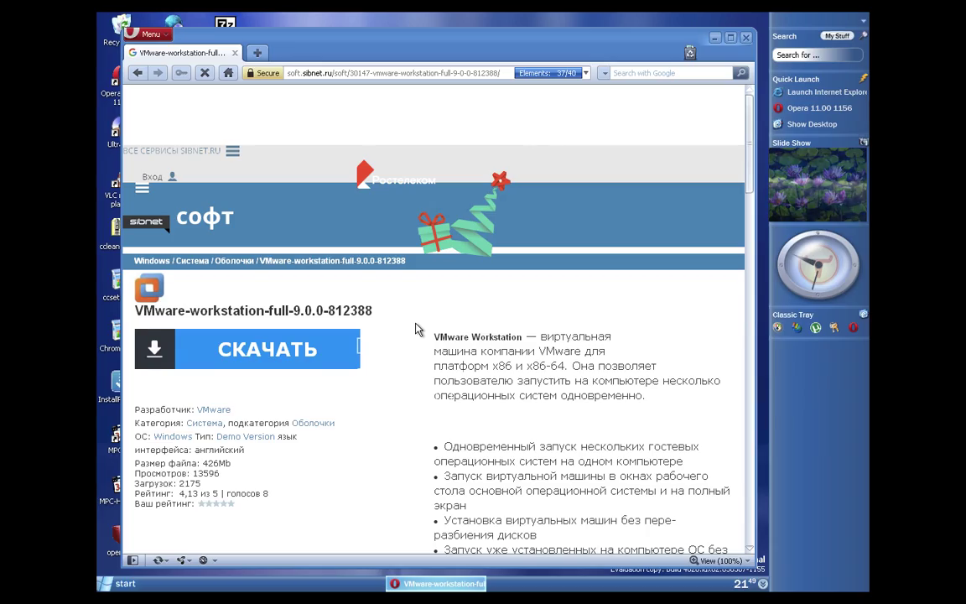
# Go to the installer's download page and follow the Скачать link
pyautogui.scroll(-5, 510, 362)
pyautogui.scroll(-12, 510, 362)
pyautogui.scroll(-4, 510, 362)
pyautogui.scroll(2, 510, 362)
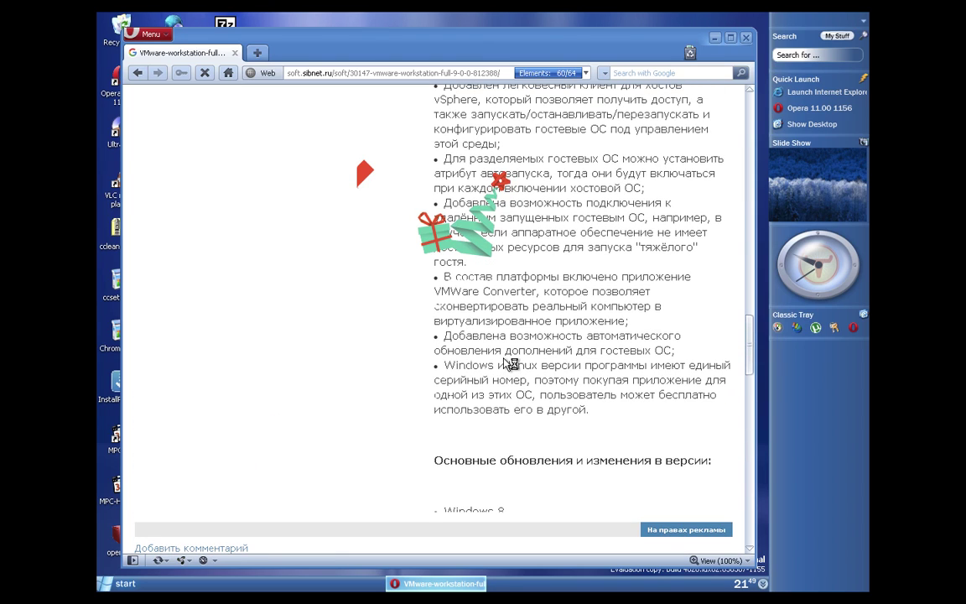
pyautogui.scroll(18, 510, 363)
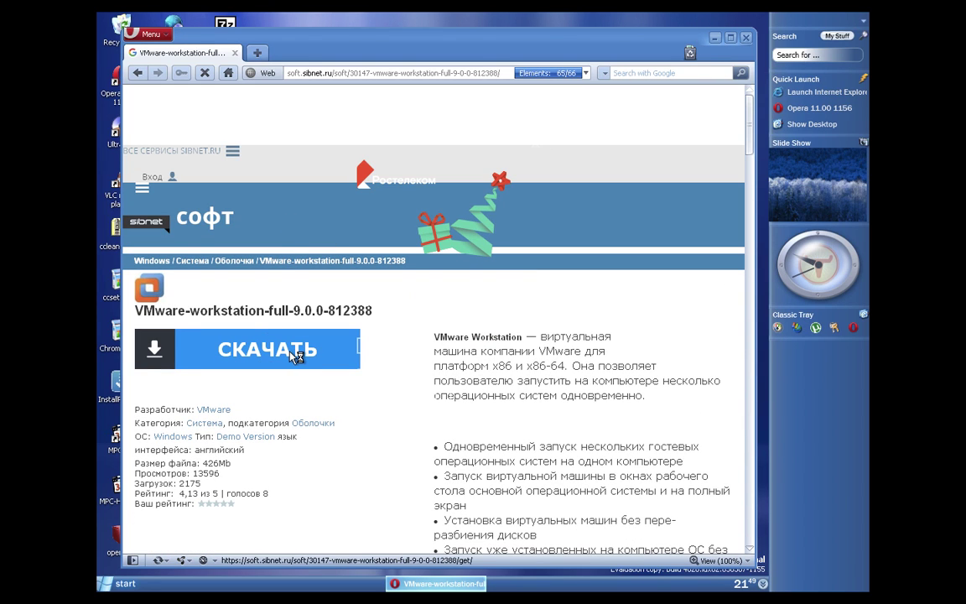
pyautogui.click(293, 356)
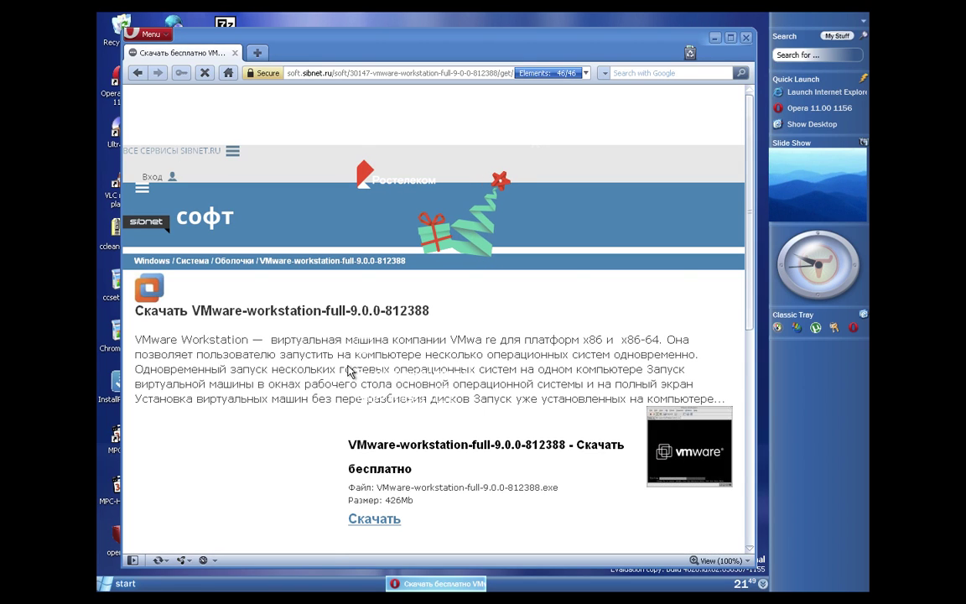
pyautogui.scroll(-2, 352, 377)
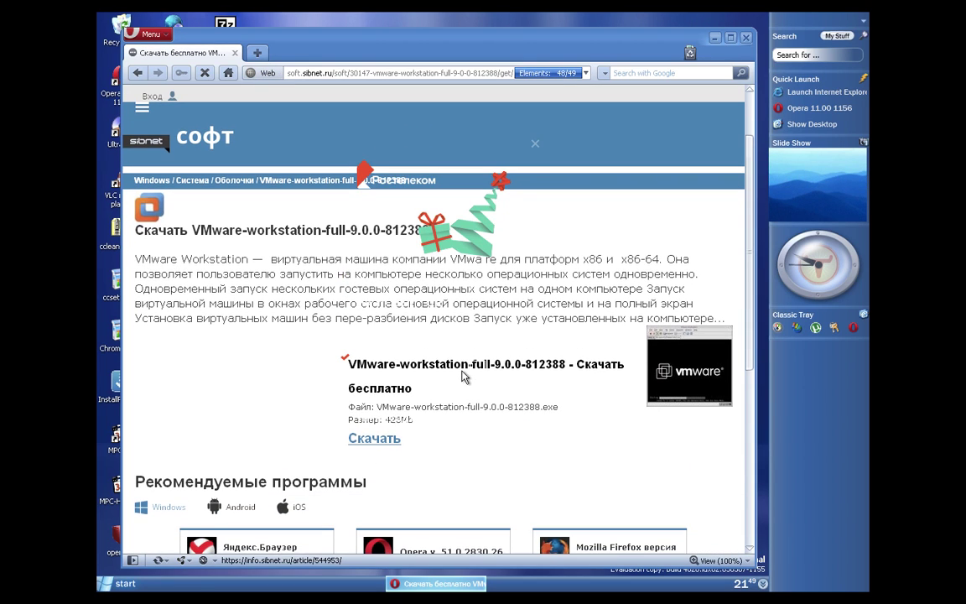
pyautogui.click(386, 441)
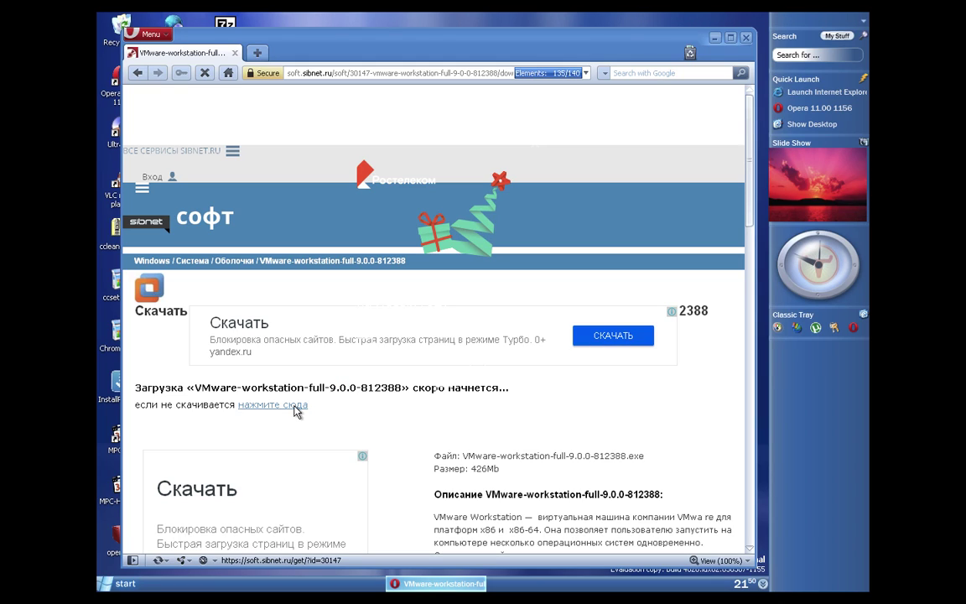
# Retry the manual download link and close the header and gift banner overlays
pyautogui.click(294, 406)
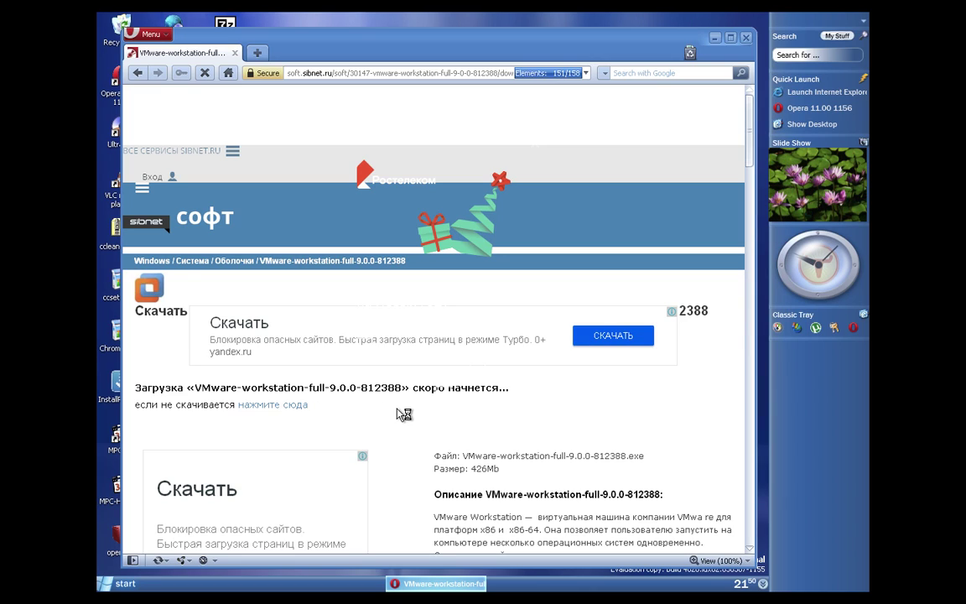
pyautogui.click(291, 408)
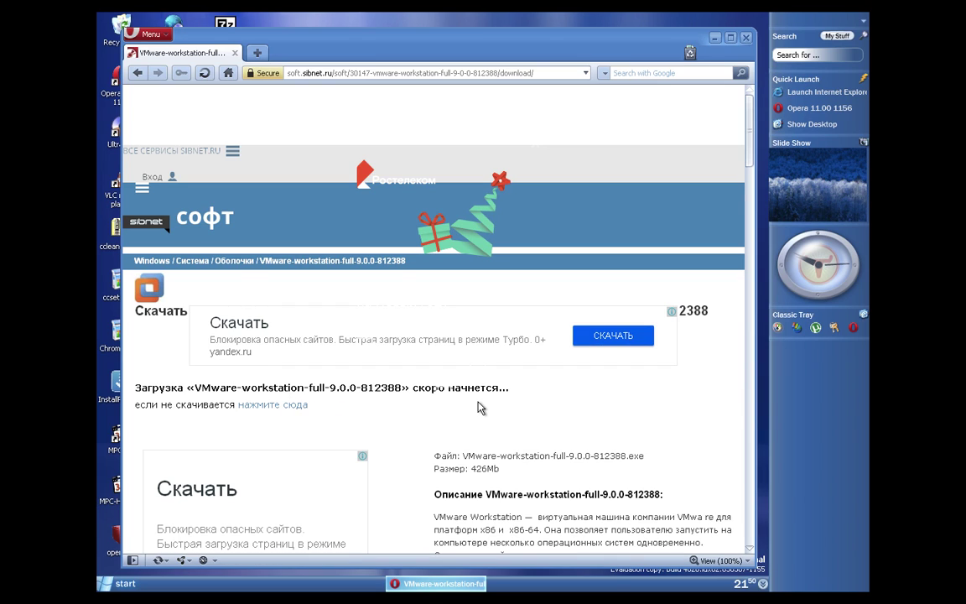
pyautogui.scroll(-2, 480, 407)
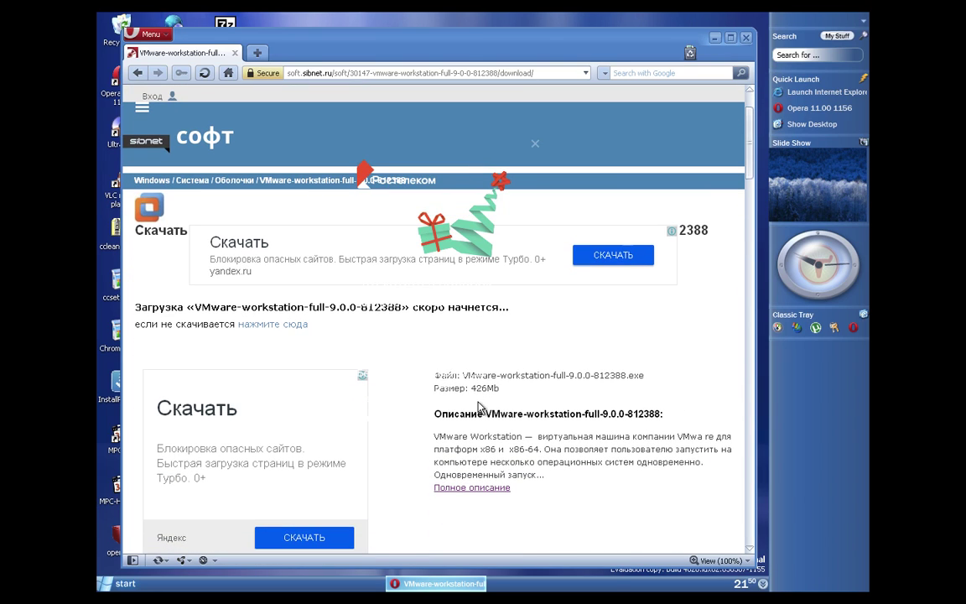
pyautogui.click(535, 150)
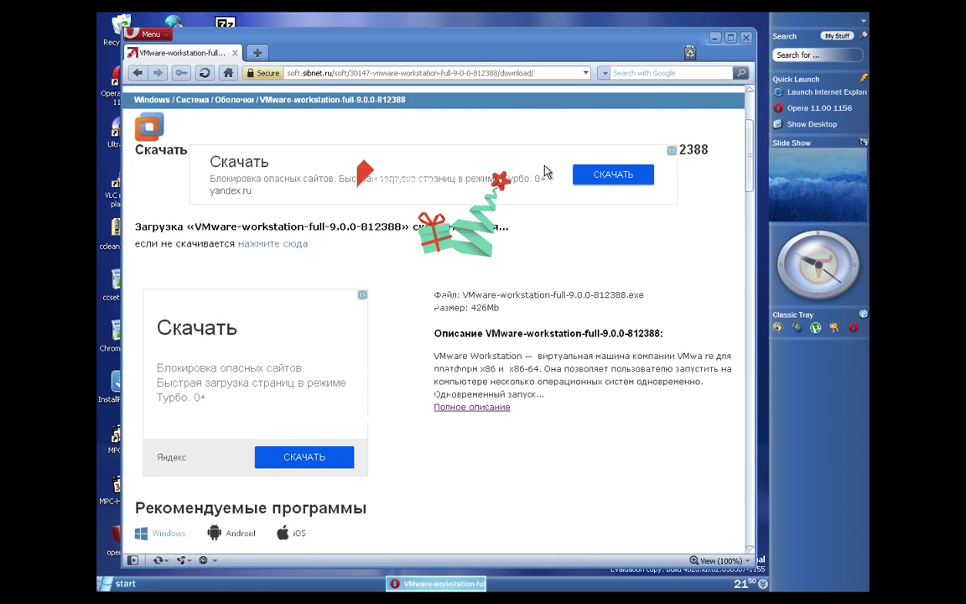
pyautogui.scroll(2, 537, 154)
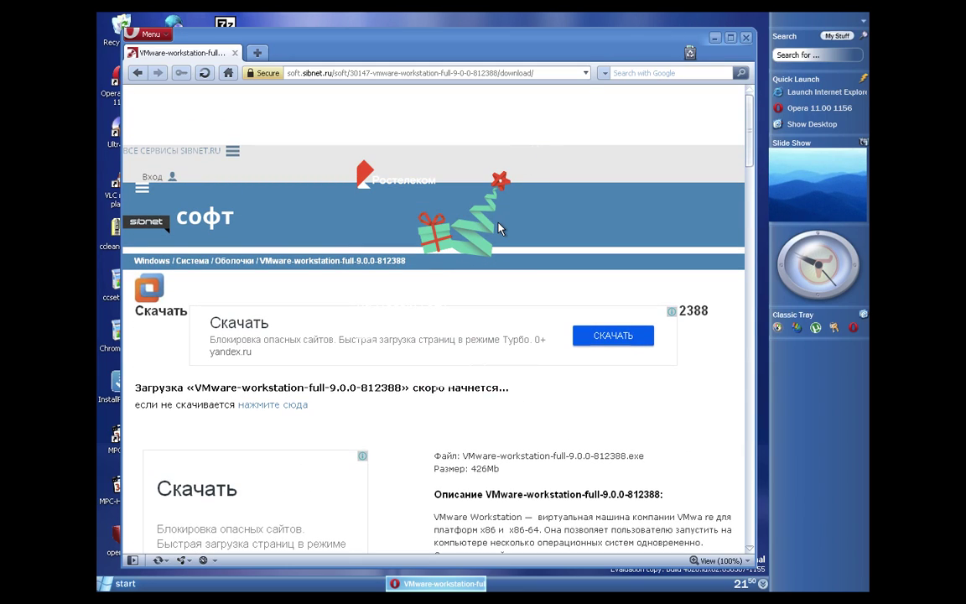
pyautogui.scroll(-1, 537, 153)
pyautogui.click(537, 143)
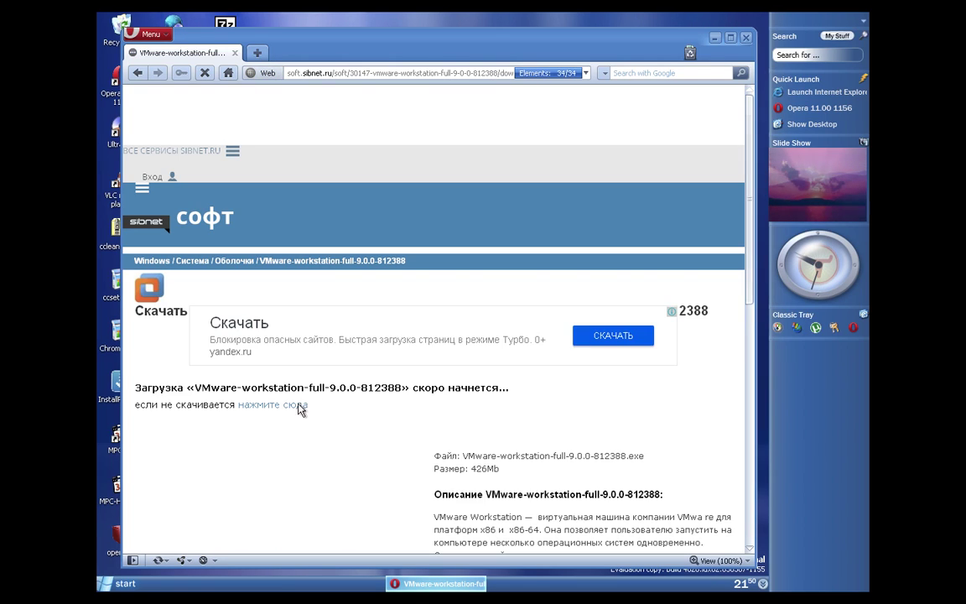
# Save VMware-workstation-full-9.0.0-812388.exe to the desktop and view it in the Downloads list
pyautogui.click(281, 406)
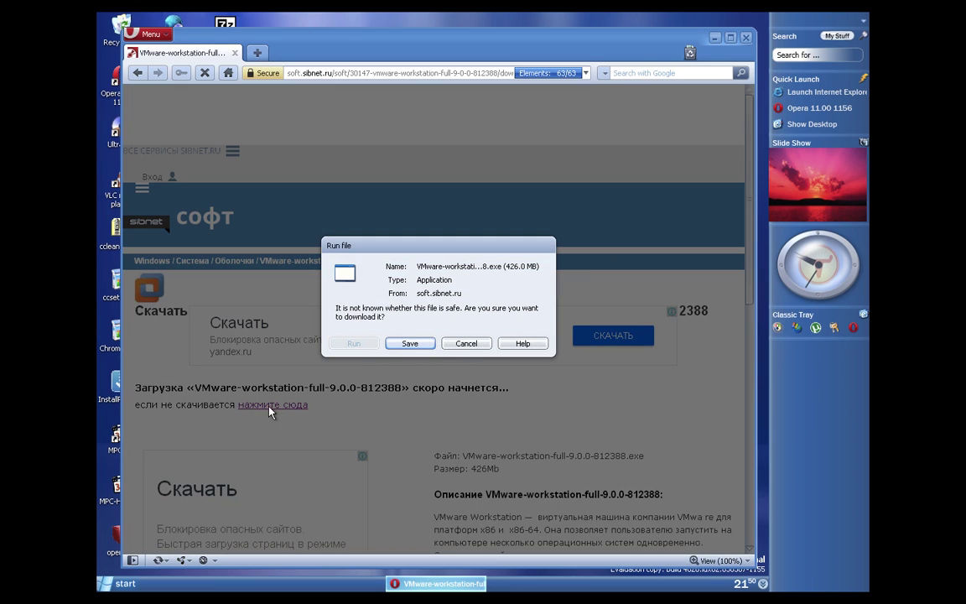
pyautogui.click(410, 344)
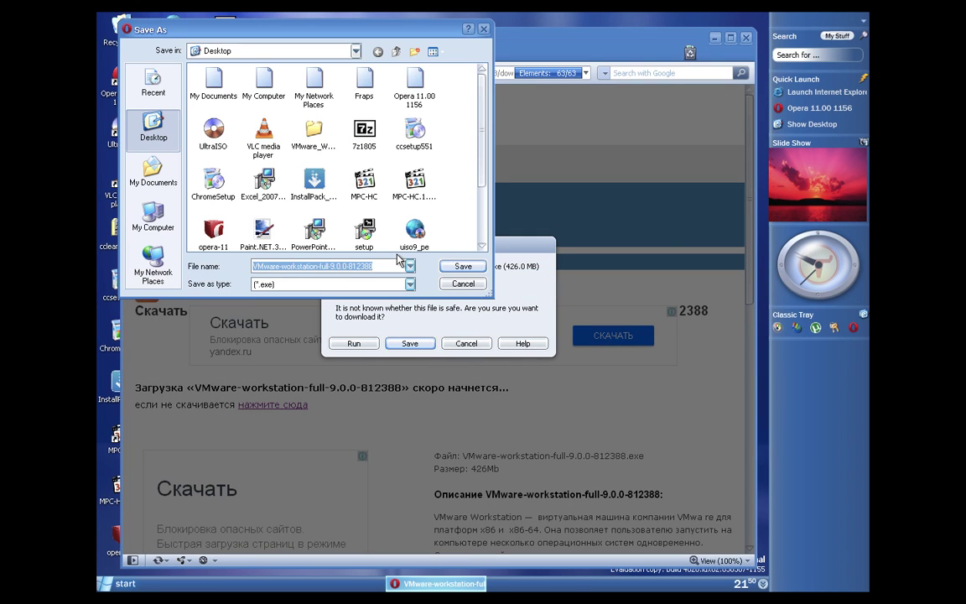
pyautogui.click(460, 265)
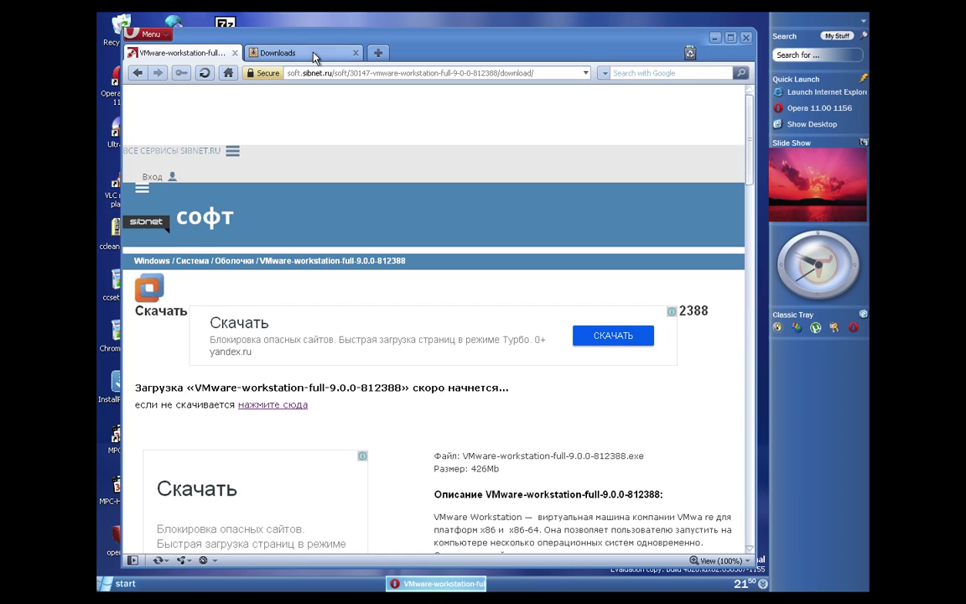
pyautogui.click(282, 51)
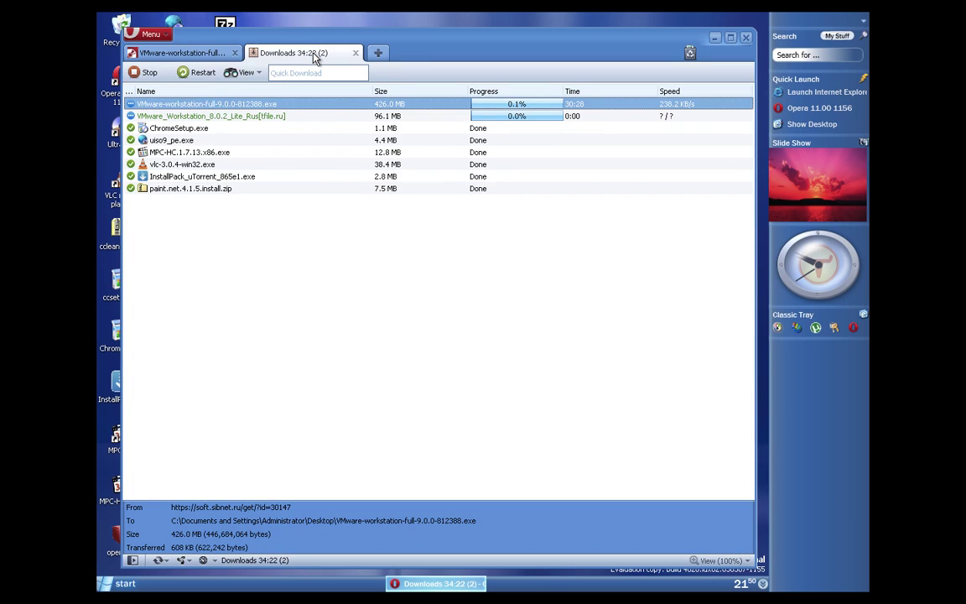
# Delete the 19 old desktop items, empty the Recycle Bin, and restore Opera
pyautogui.click(716, 38)
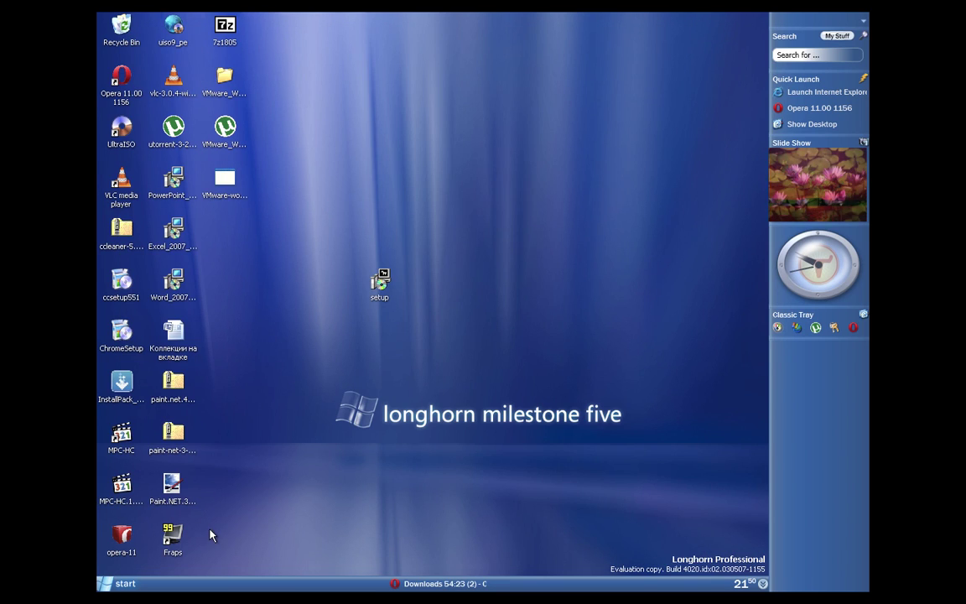
pyautogui.moveTo(203, 546); pyautogui.dragTo(127, 33)
pyautogui.press('Delete')
pyautogui.rightClick(124, 30)
pyautogui.click(155, 61)
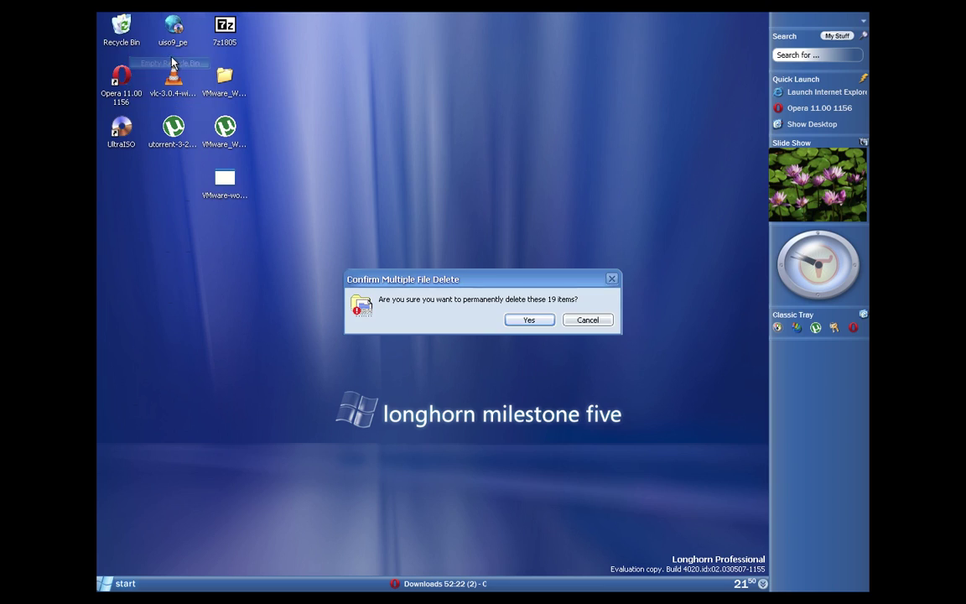
pyautogui.click(529, 320)
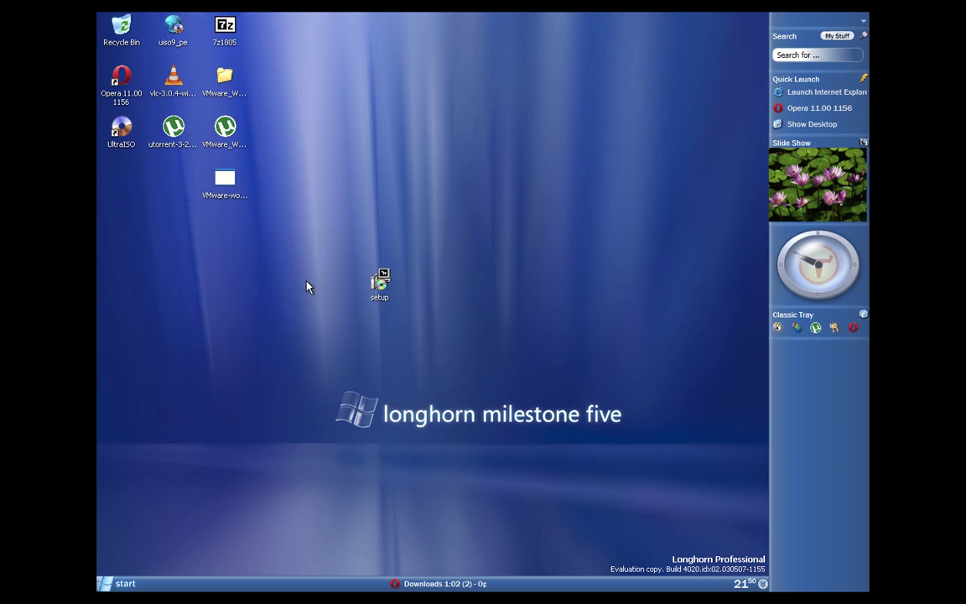
pyautogui.click(465, 579)
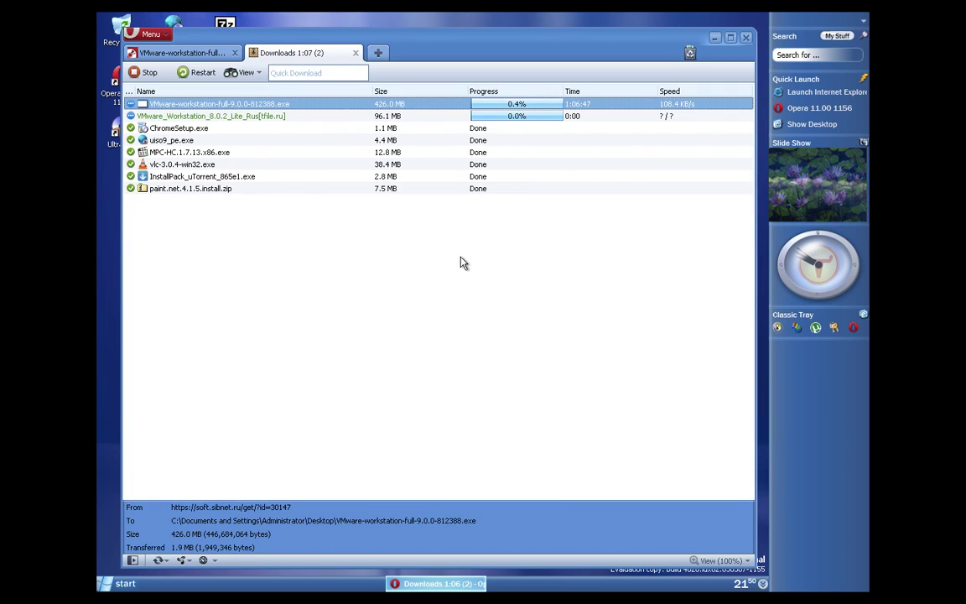
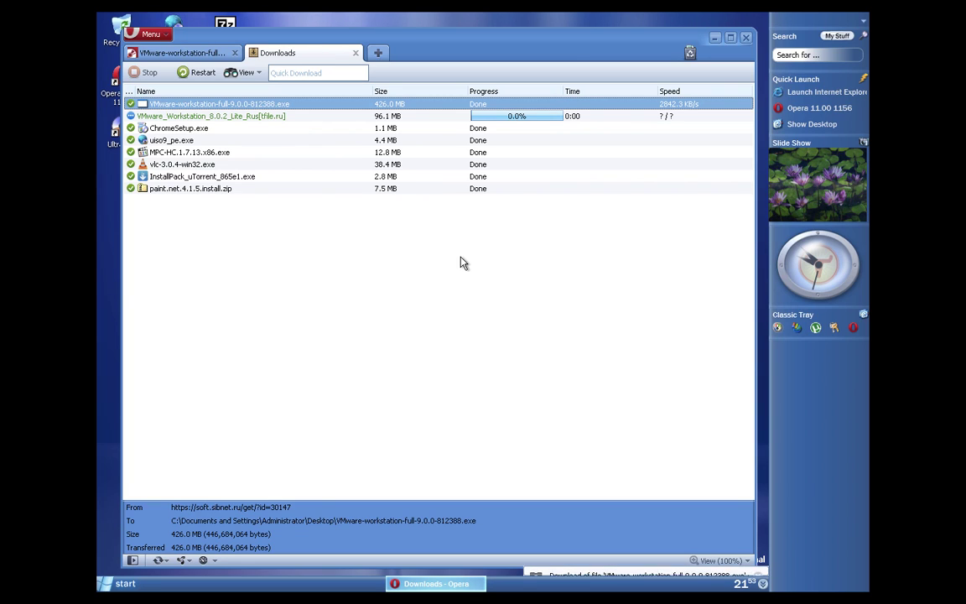
# Close Opera's Downloads window and launch the VMware-workstation-full-9.0.0 installer from the desktop
pyautogui.click(746, 39)
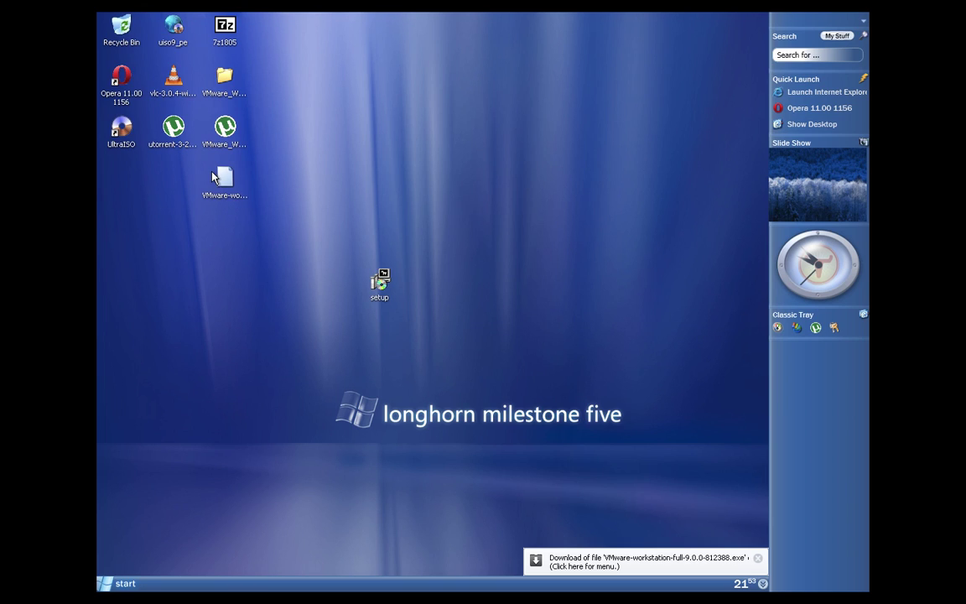
pyautogui.click(215, 178)
pyautogui.doubleClick(232, 198)
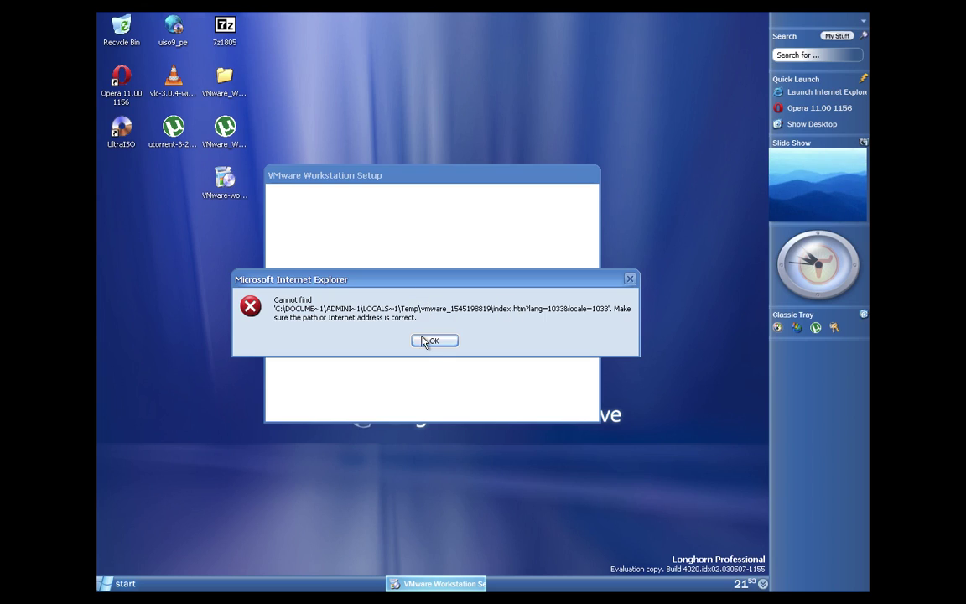
# Dismiss the 'Cannot find' error and kill the hung VMware setup from the taskbar
pyautogui.click(427, 341)
pyautogui.rightClick(454, 587)
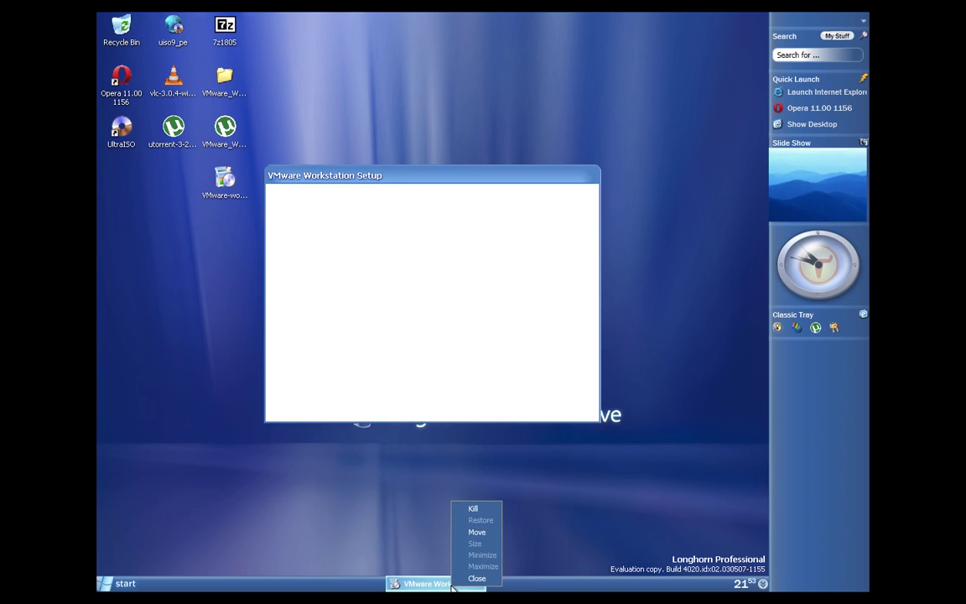
pyautogui.rightClick(457, 589)
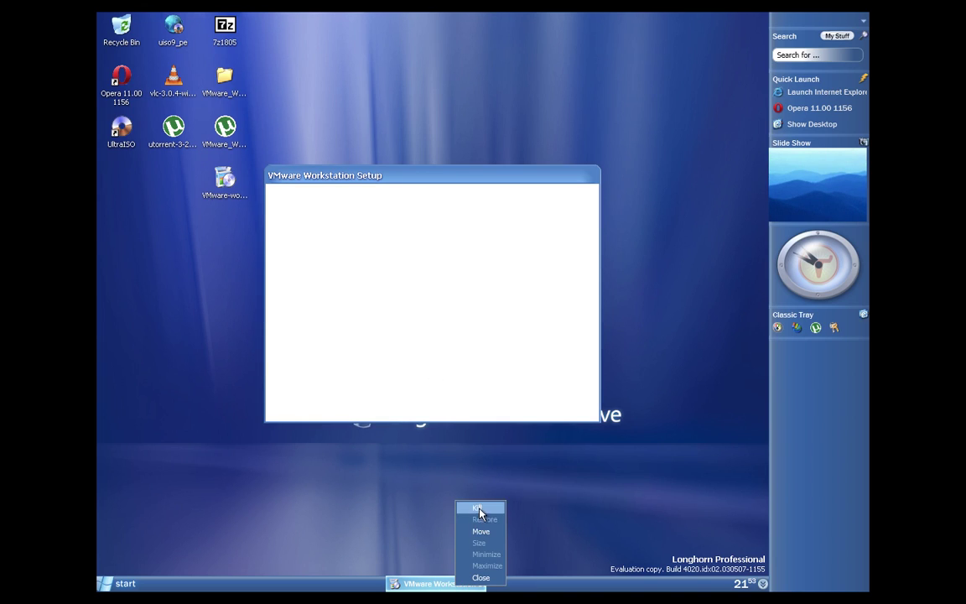
pyautogui.click(478, 508)
# Set the VMware installer to Windows XP compatibility mode and run it again
pyautogui.click(223, 198)
pyautogui.rightClick(234, 195)
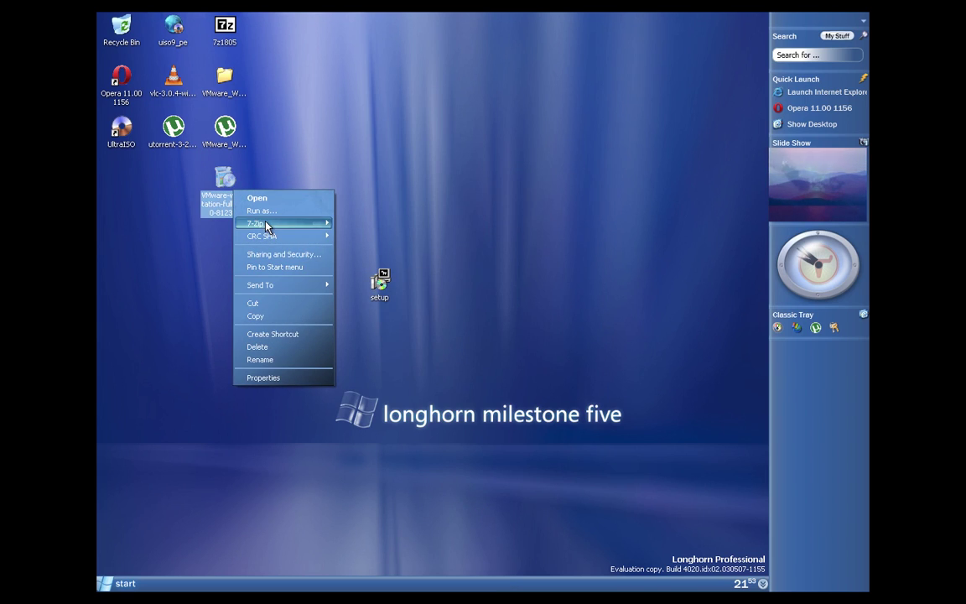
pyautogui.click(273, 377)
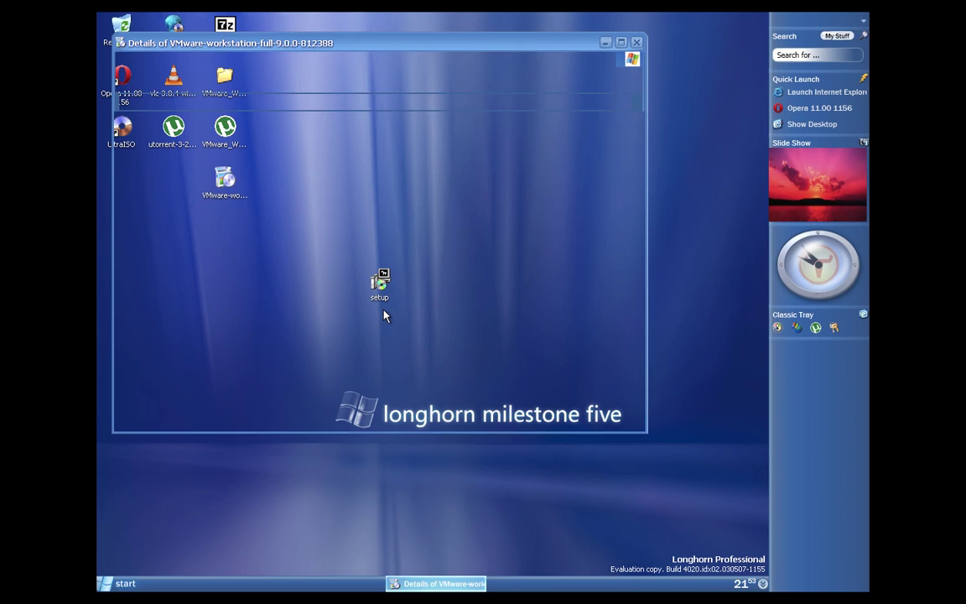
pyautogui.click(165, 226)
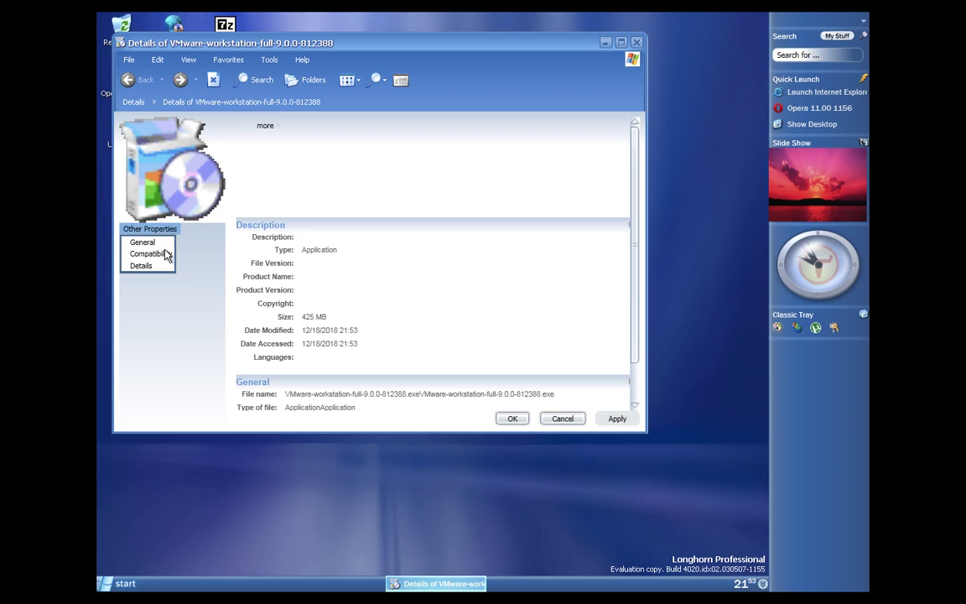
pyautogui.click(166, 252)
pyautogui.click(238, 153)
pyautogui.click(244, 169)
pyautogui.click(231, 216)
pyautogui.click(232, 379)
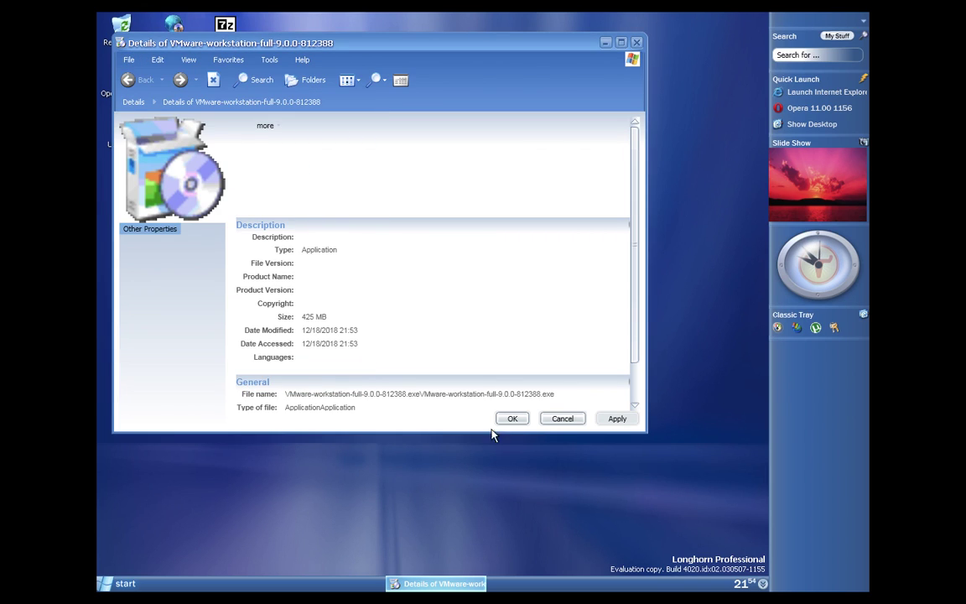
pyautogui.click(512, 418)
pyautogui.doubleClick(240, 207)
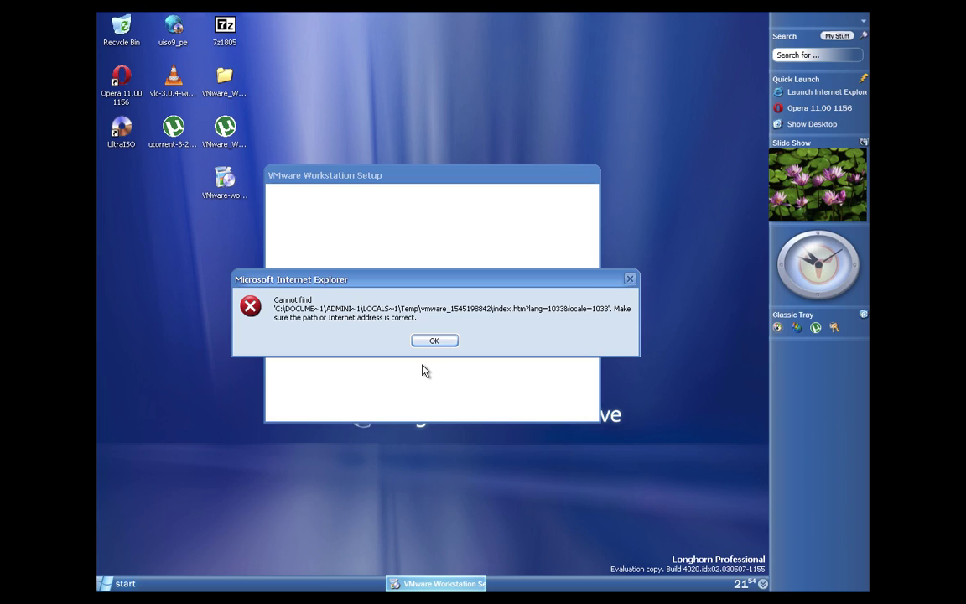
# From My Computer, browse Local Disk > Documents and Settings > Administrator
pyautogui.click(117, 582)
pyautogui.click(315, 399)
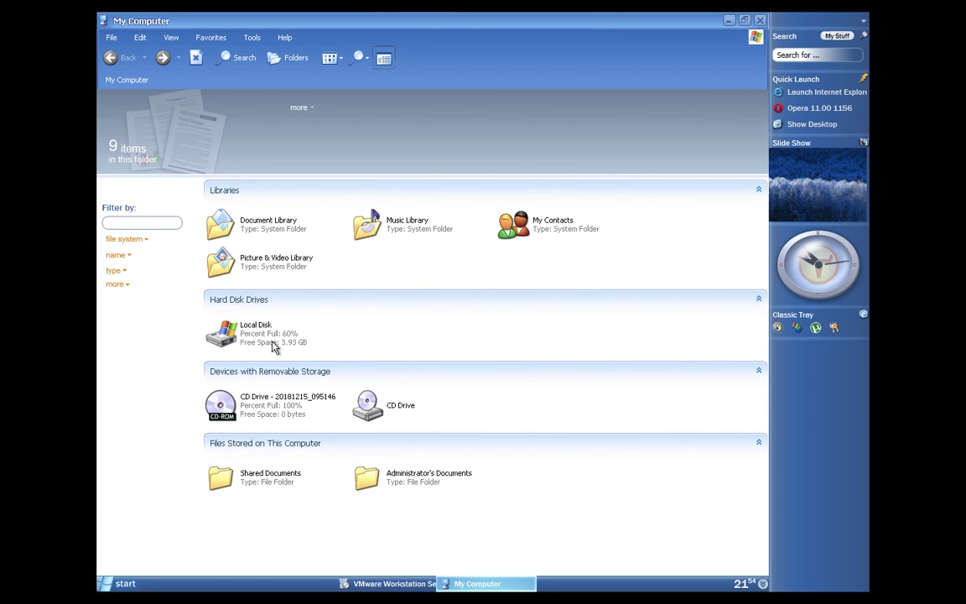
pyautogui.click(274, 345)
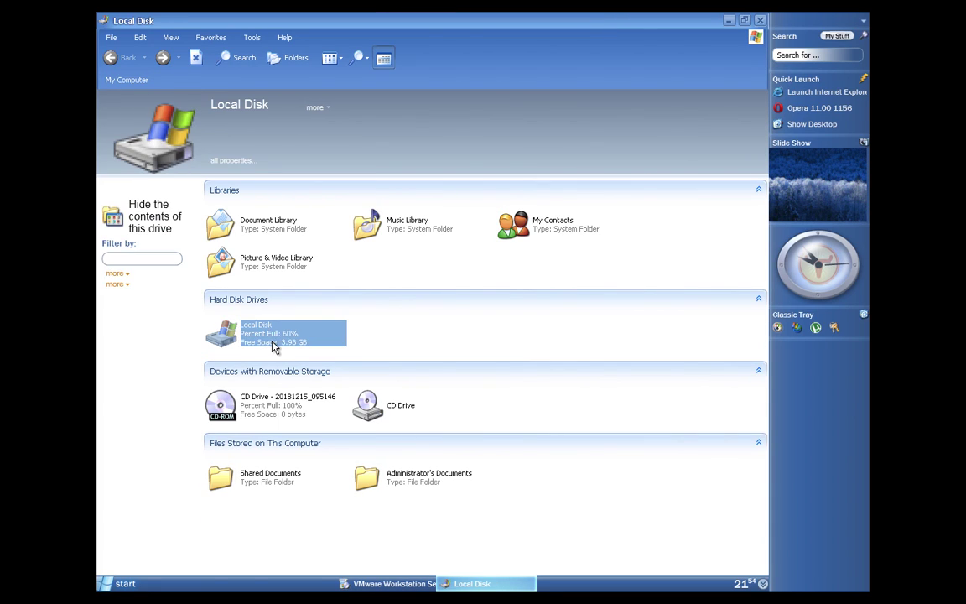
pyautogui.click(385, 584)
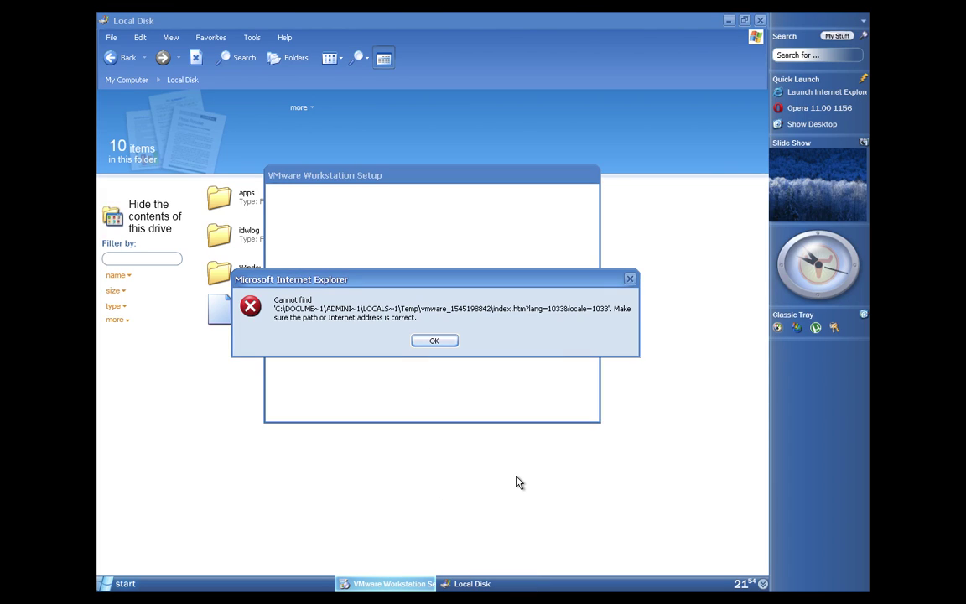
pyautogui.click(518, 483)
pyautogui.click(434, 209)
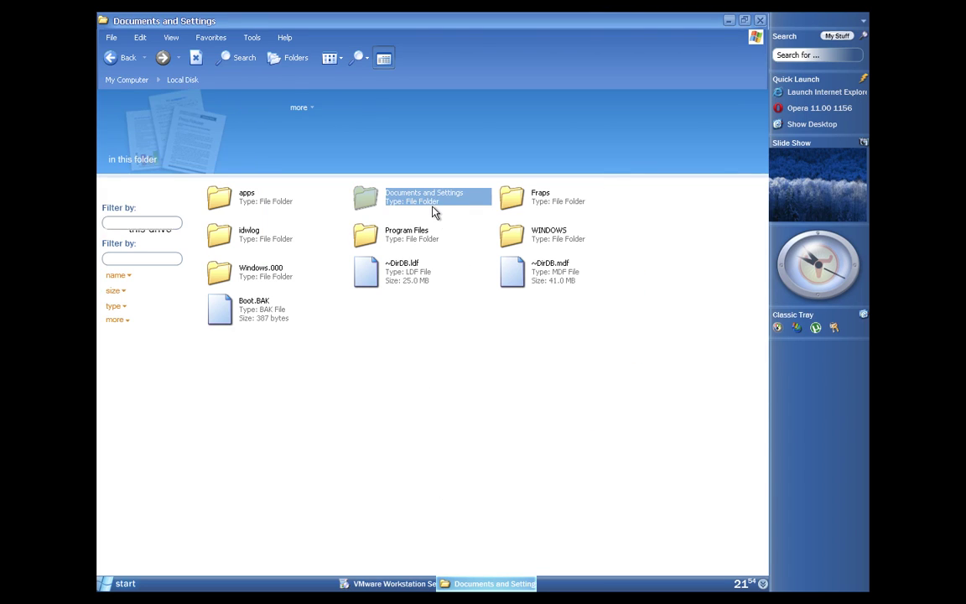
pyautogui.doubleClick(258, 201)
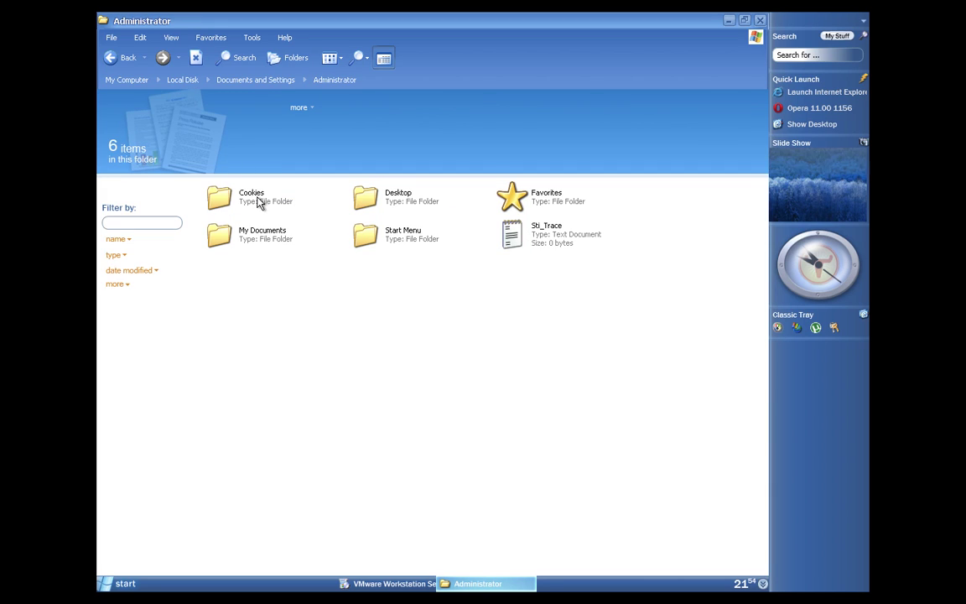
pyautogui.click(379, 584)
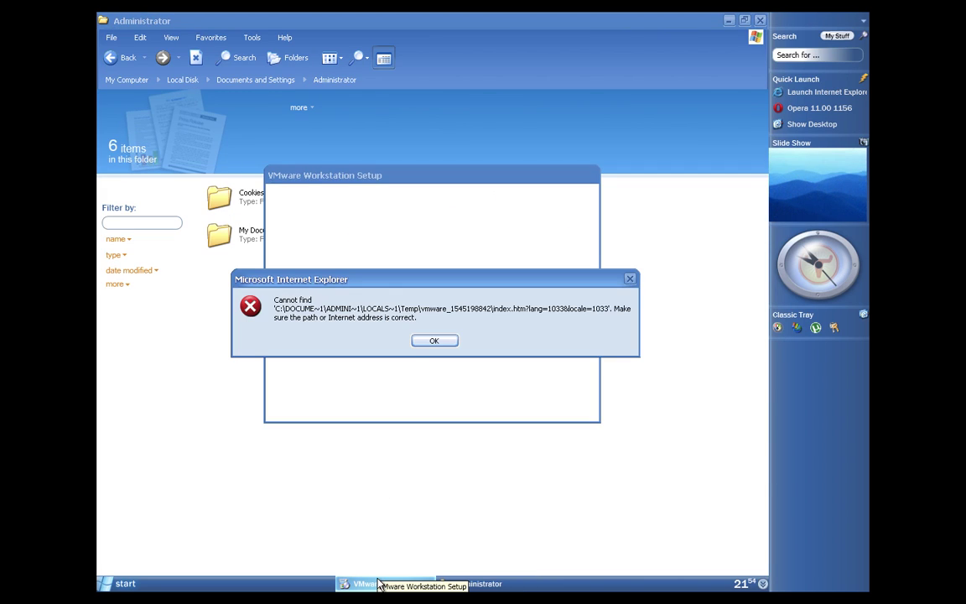
pyautogui.click(411, 486)
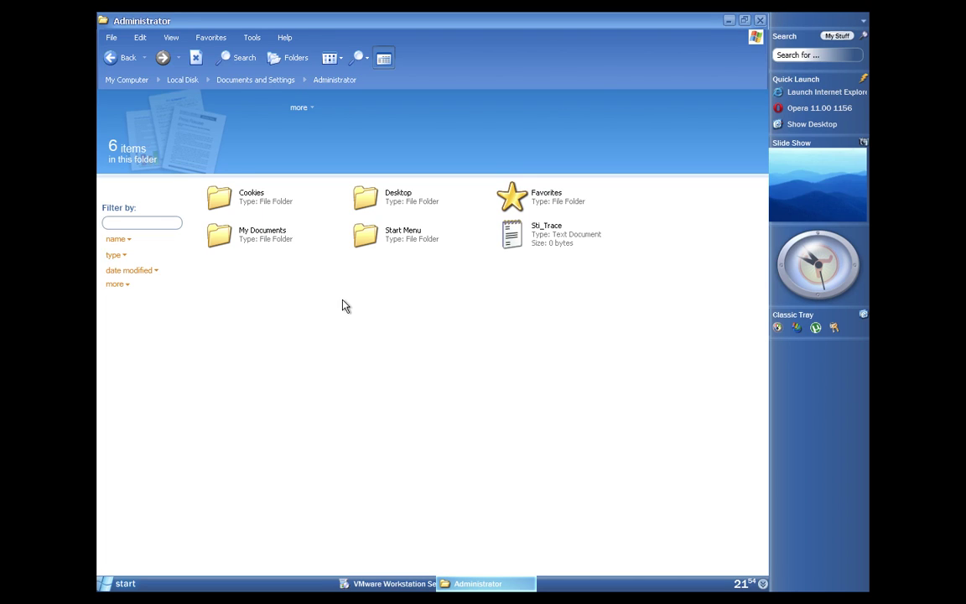
# Open Folder Options from the Tools menu and go to its View tab
pyautogui.click(165, 39)
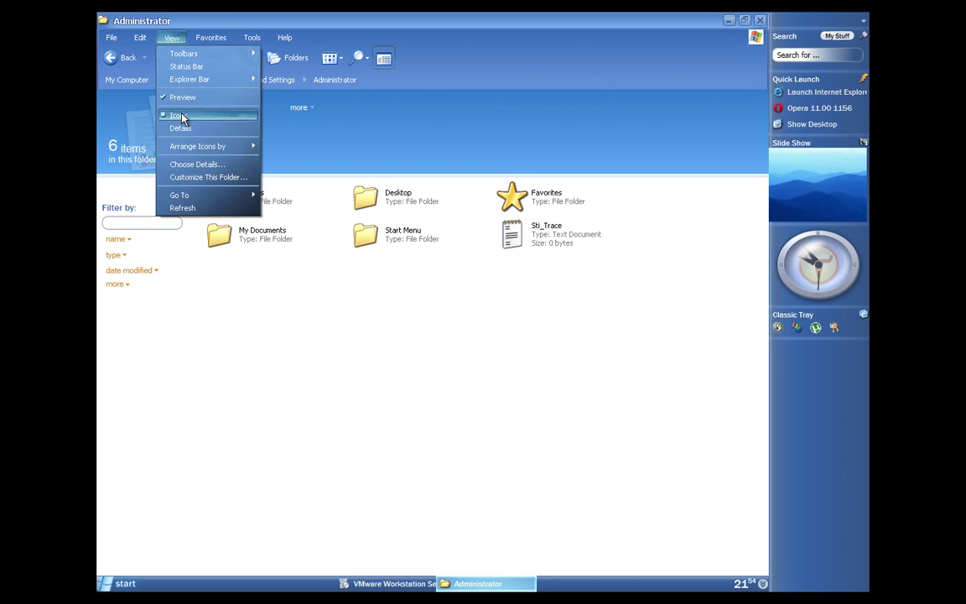
pyautogui.click(237, 178)
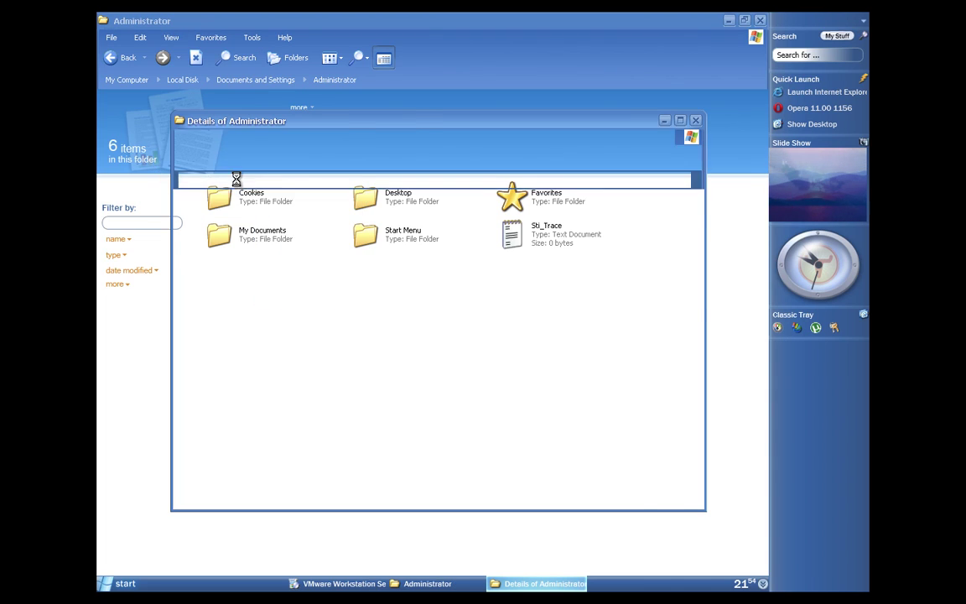
pyautogui.click(616, 495)
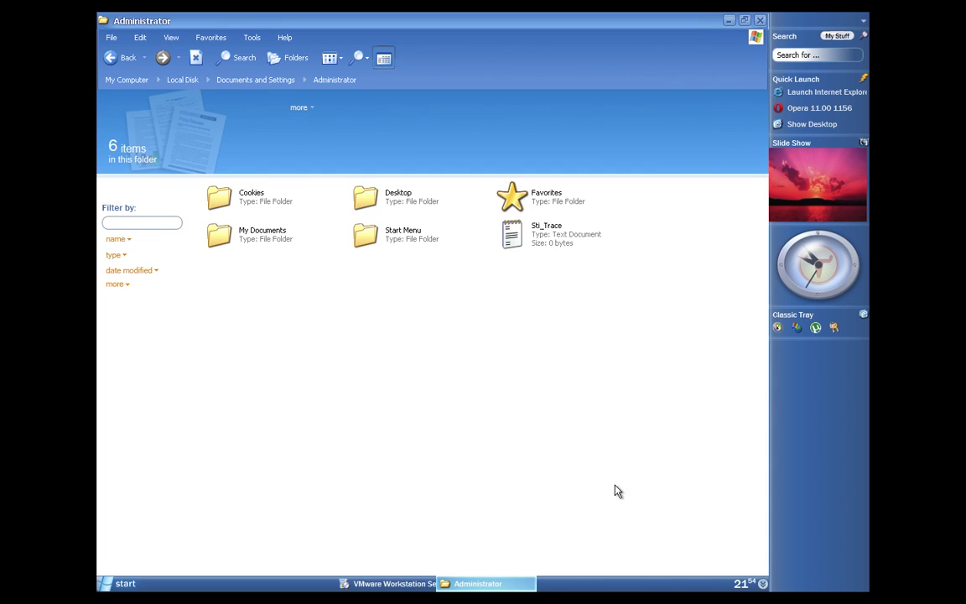
pyautogui.click(253, 39)
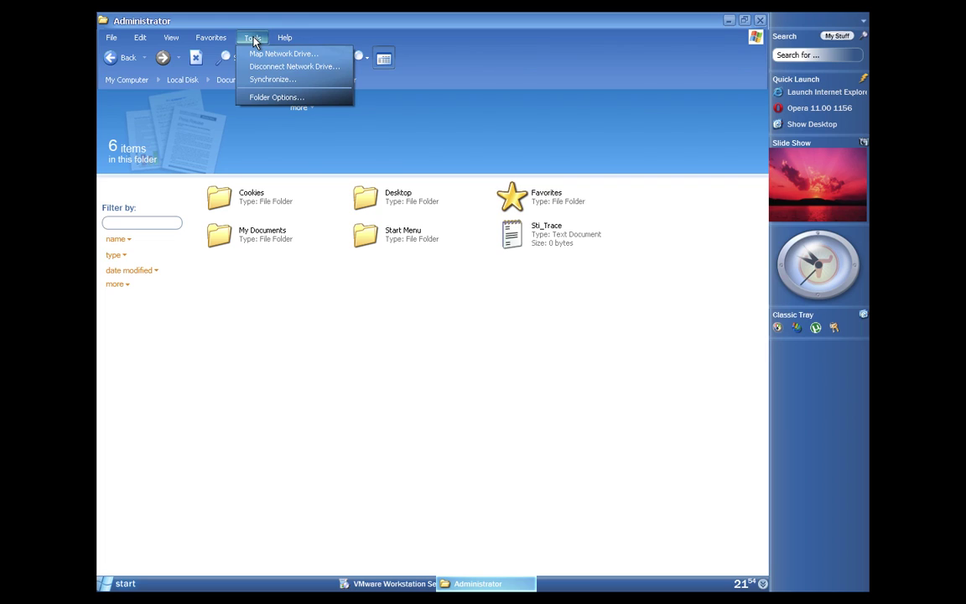
pyautogui.click(276, 98)
pyautogui.click(160, 52)
pyautogui.click(193, 52)
pyautogui.click(157, 52)
# Show hidden files and protected operating system files, then open the Local Settings folder
pyautogui.click(254, 260)
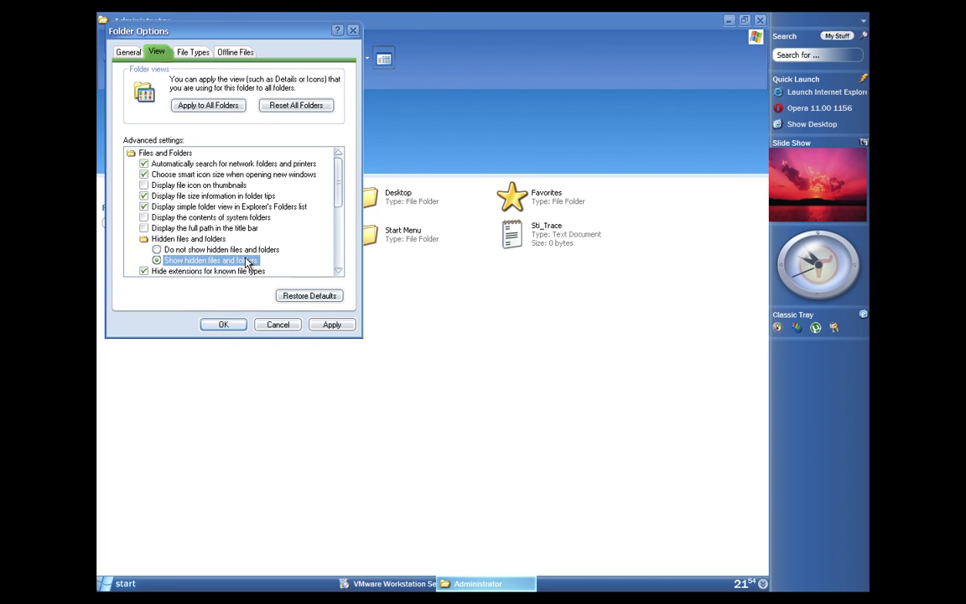
pyautogui.scroll(-3, 334, 193)
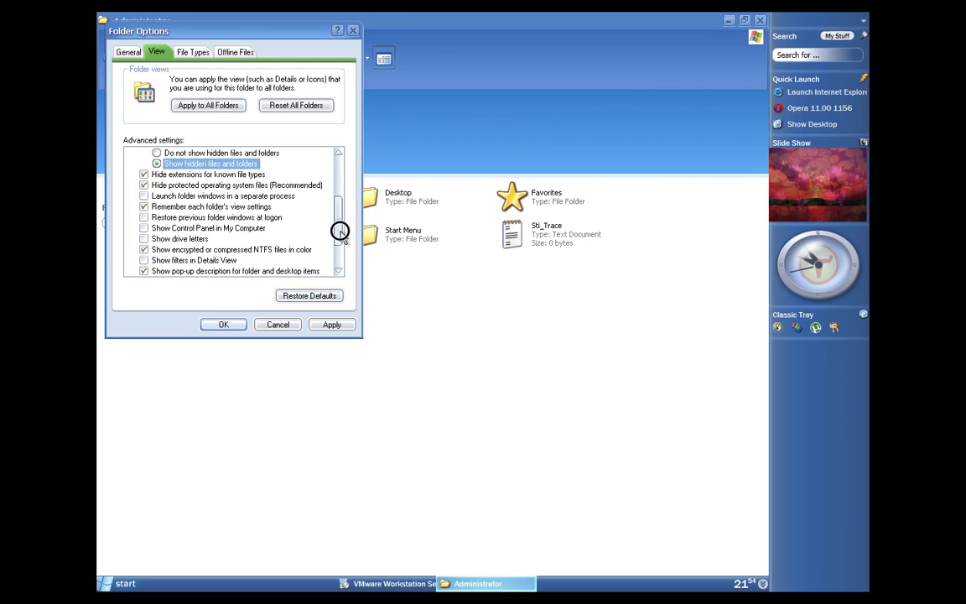
pyautogui.click(239, 186)
pyautogui.click(420, 366)
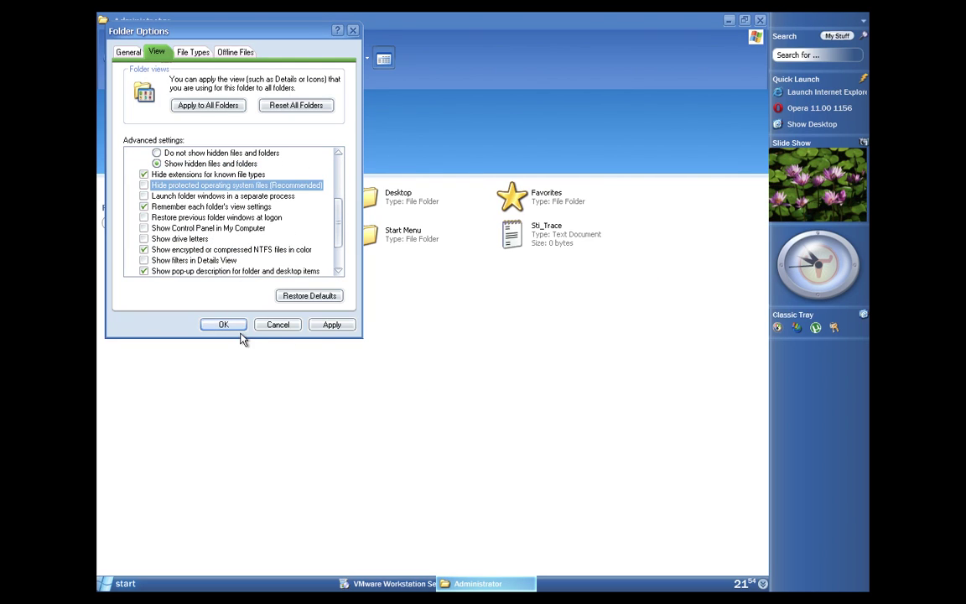
pyautogui.click(223, 324)
pyautogui.doubleClick(428, 237)
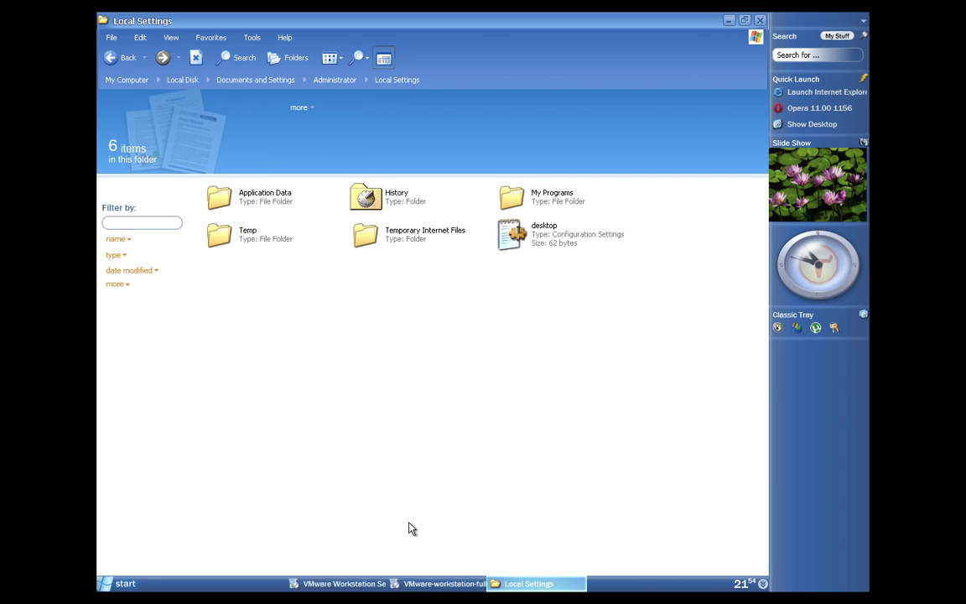
pyautogui.click(445, 358)
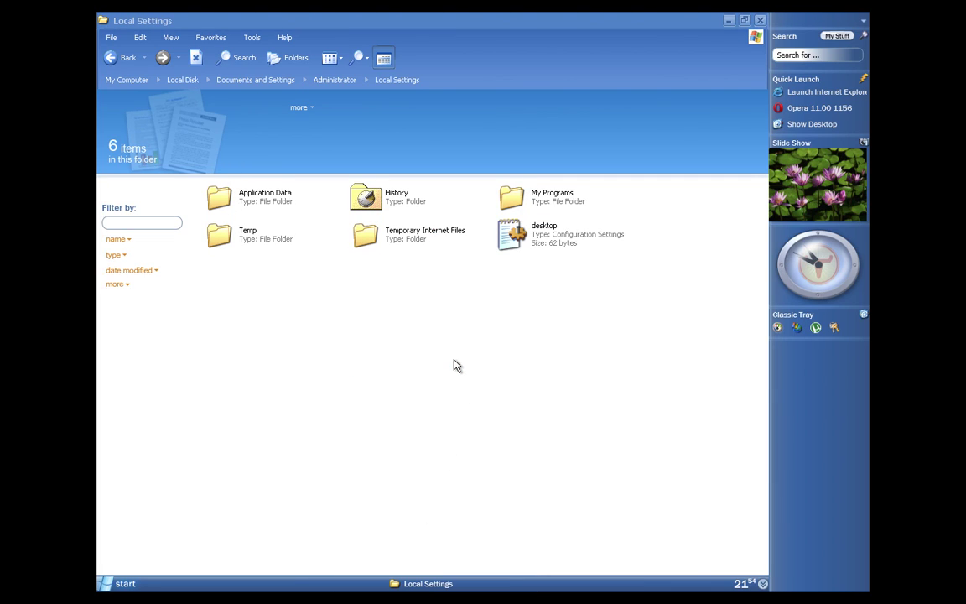
pyautogui.doubleClick(260, 239)
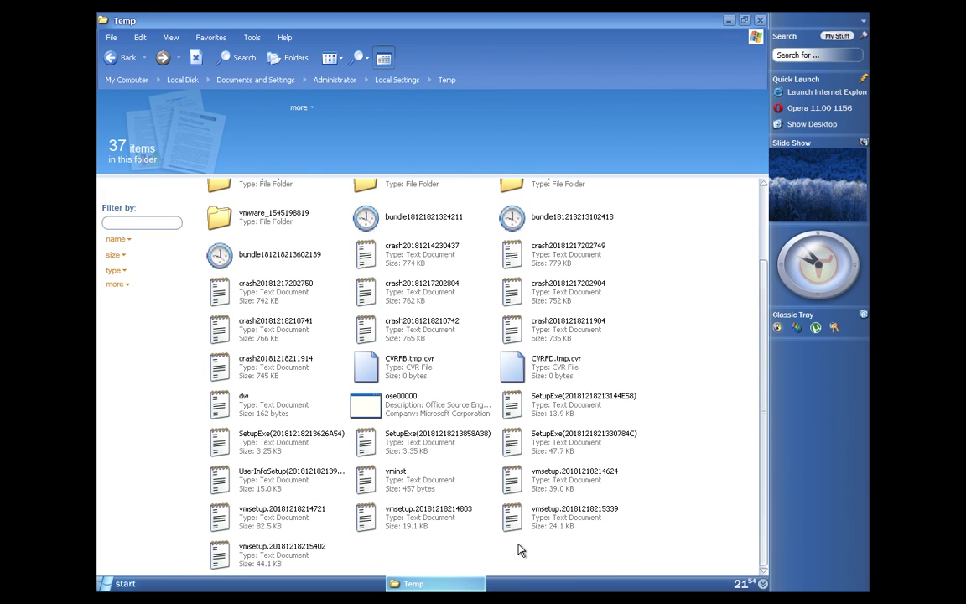
pyautogui.doubleClick(255, 306)
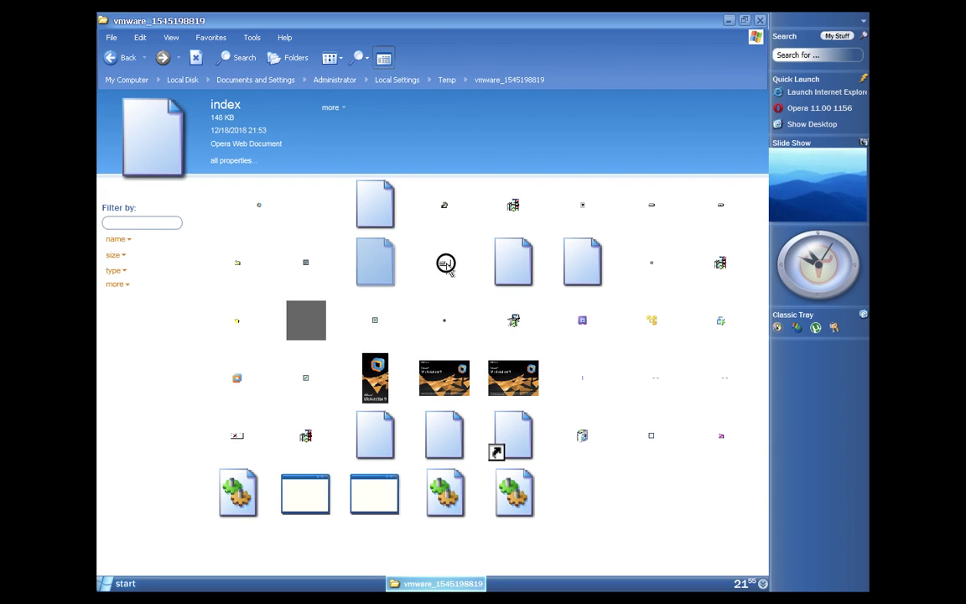
pyautogui.rightClick(374, 269)
pyautogui.click(415, 291)
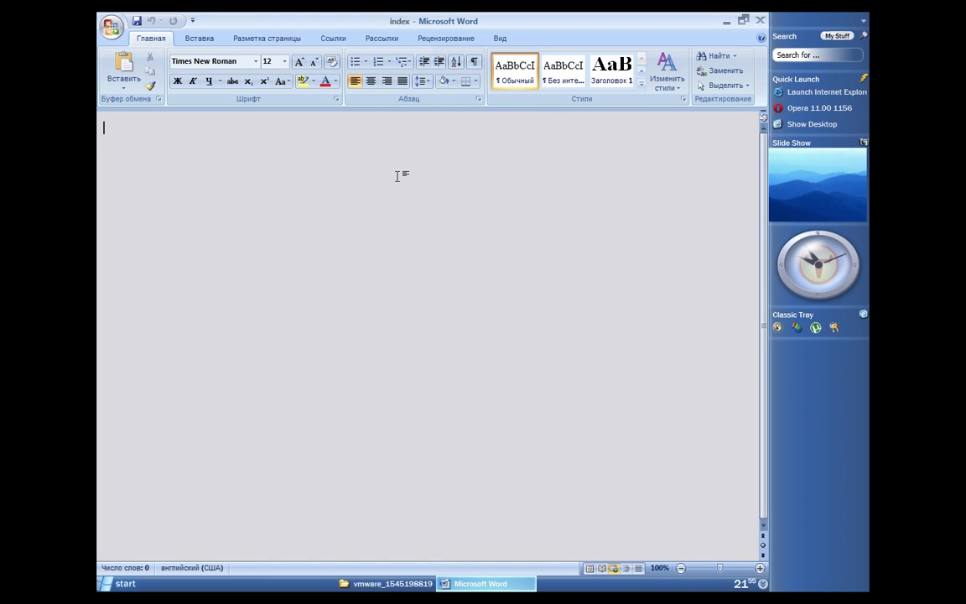
# Close the empty Word document and move the folder window aside to expose the desktop
pyautogui.click(759, 20)
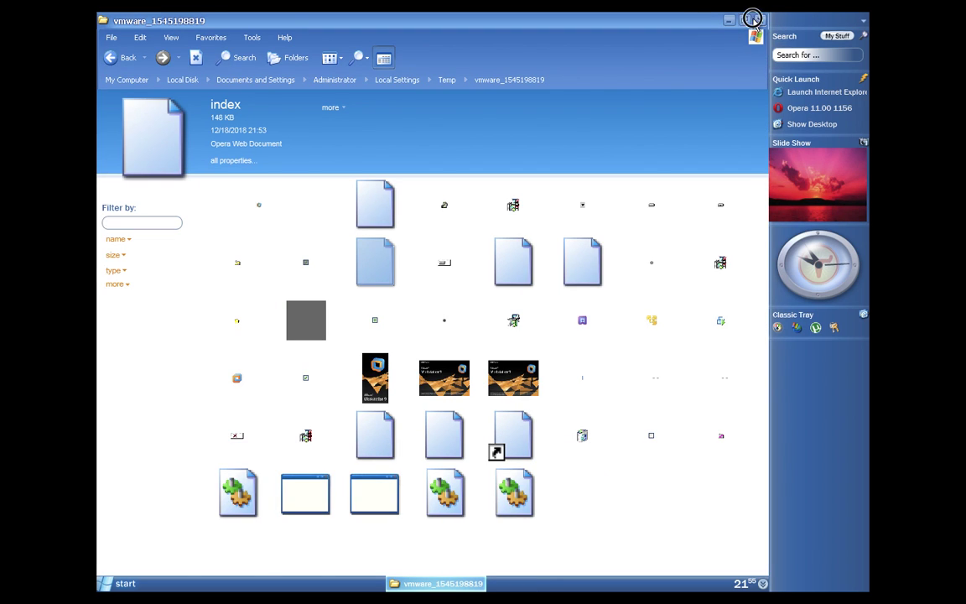
pyautogui.click(745, 20)
pyautogui.moveTo(419, 140); pyautogui.dragTo(482, 85)
# Rerun the VMware setup, dismiss its missing index.htm error, and kill the stalled setup
pyautogui.doubleClick(225, 194)
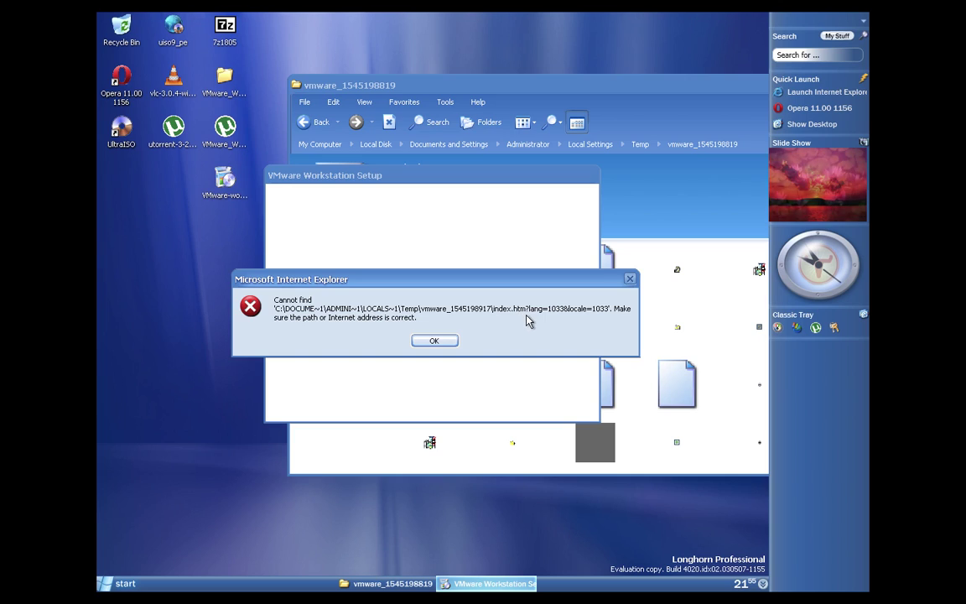
pyautogui.click(433, 340)
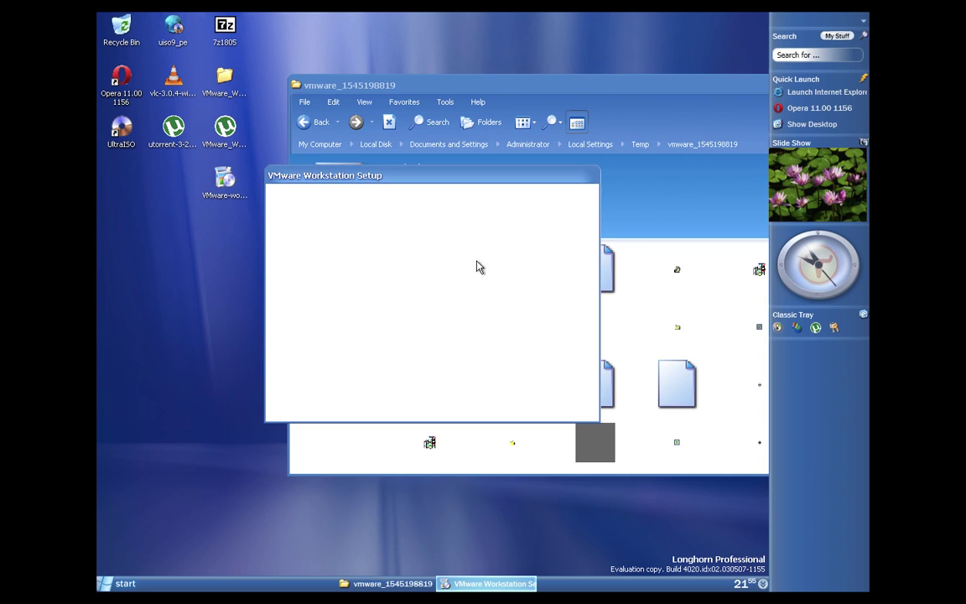
pyautogui.rightClick(485, 583)
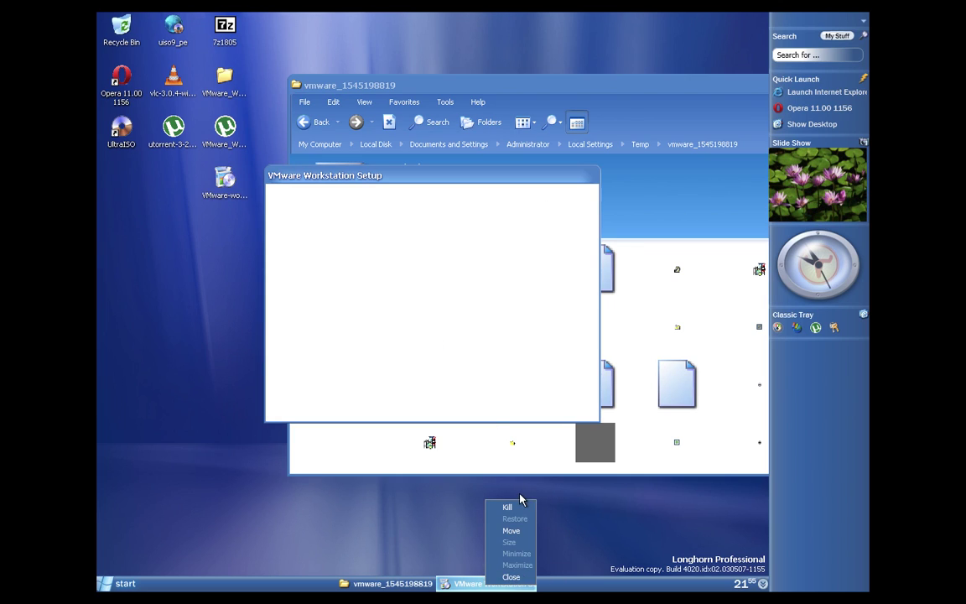
pyautogui.click(519, 507)
pyautogui.moveTo(650, 84); pyautogui.dragTo(520, 83)
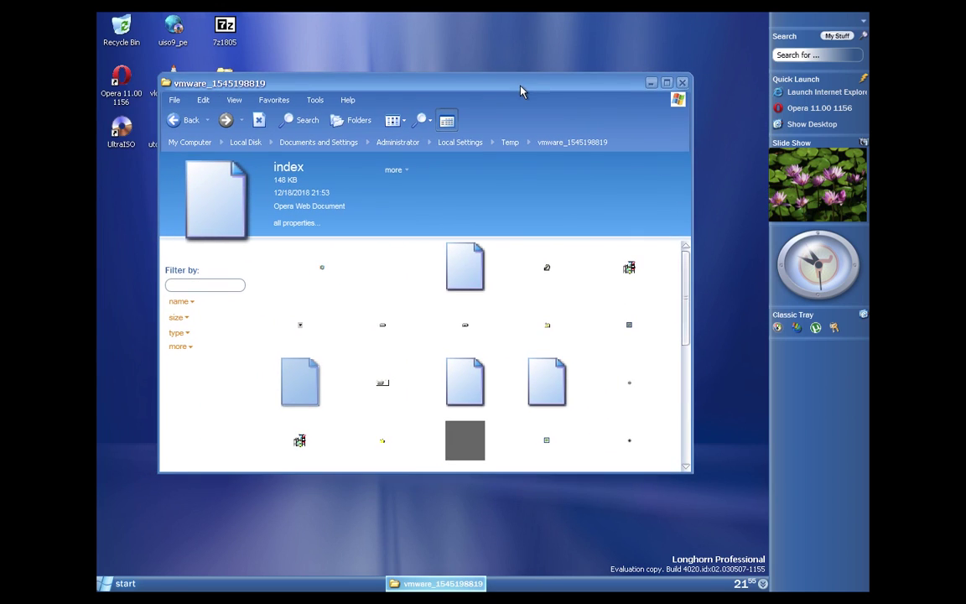
pyautogui.click(465, 268)
# Check the index file's properties, then close Opera's VMware Workstation download tab
pyautogui.click(317, 369)
pyautogui.rightClick(305, 383)
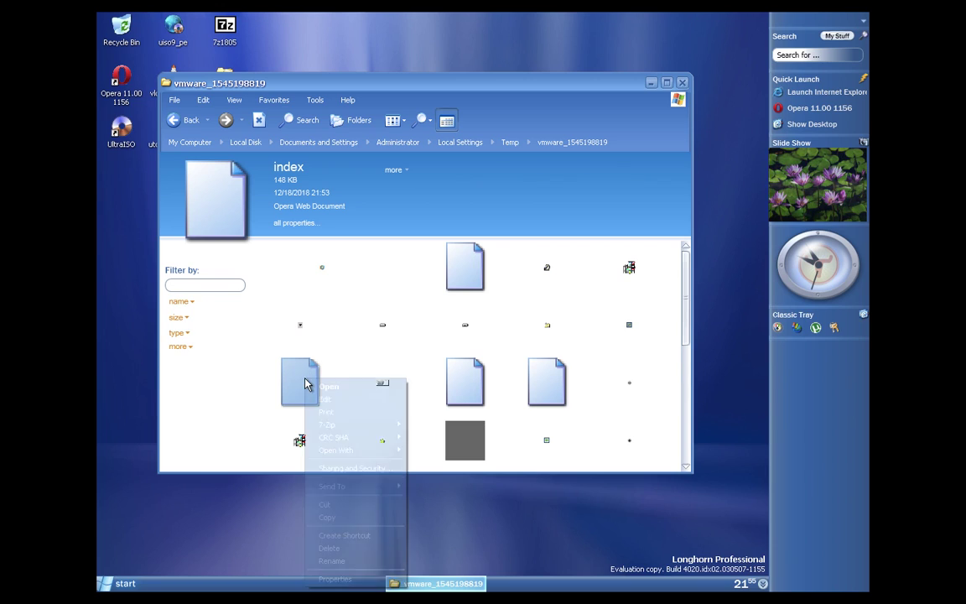
pyautogui.click(333, 578)
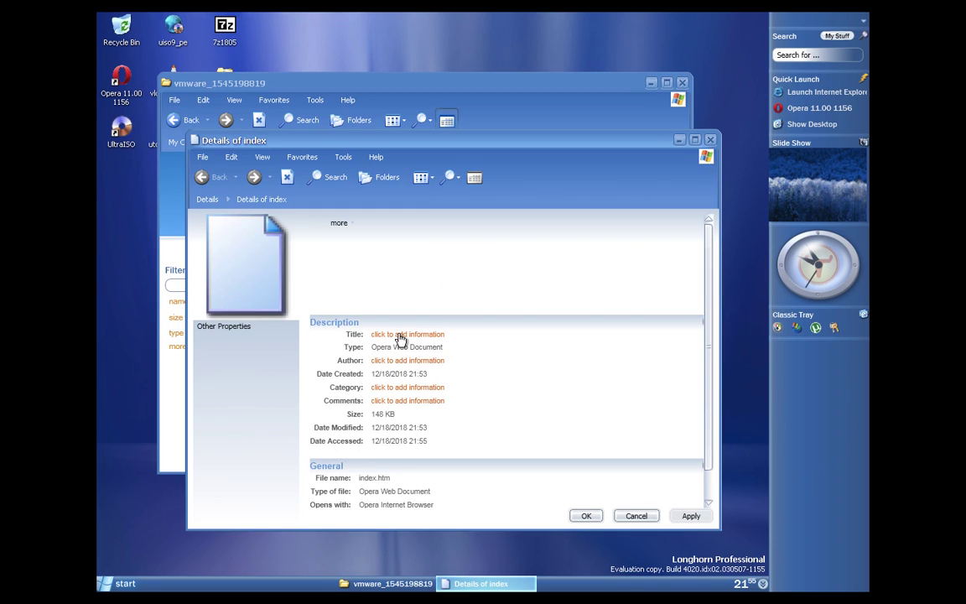
pyautogui.click(631, 516)
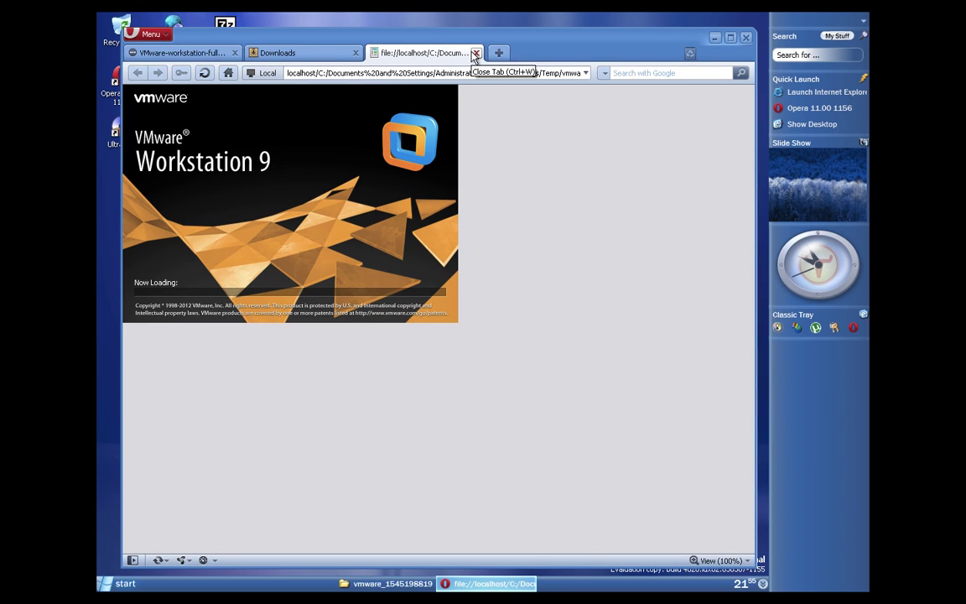
pyautogui.click(234, 52)
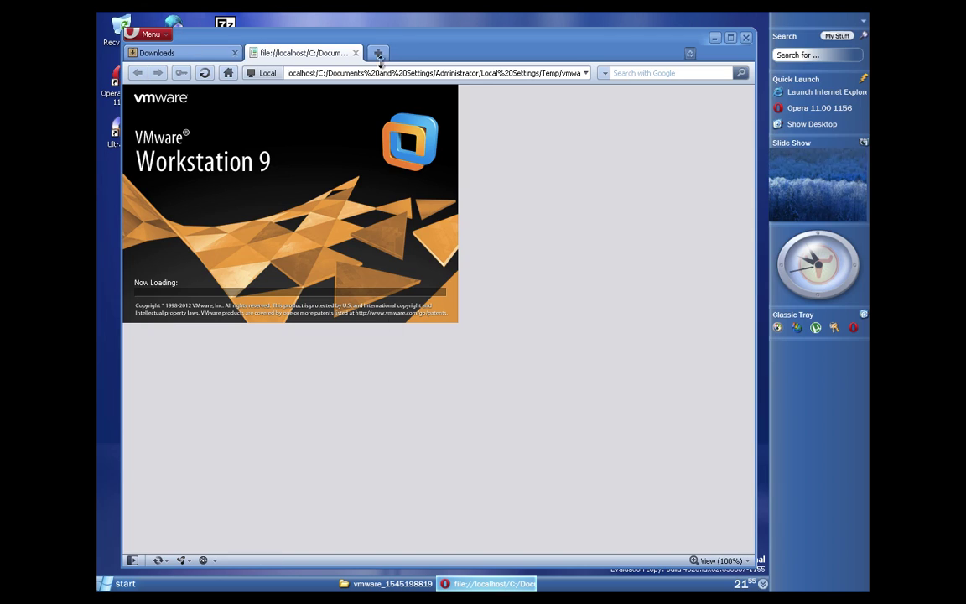
# Close Opera entirely and open the index file in Notepad via Open With
pyautogui.click(355, 52)
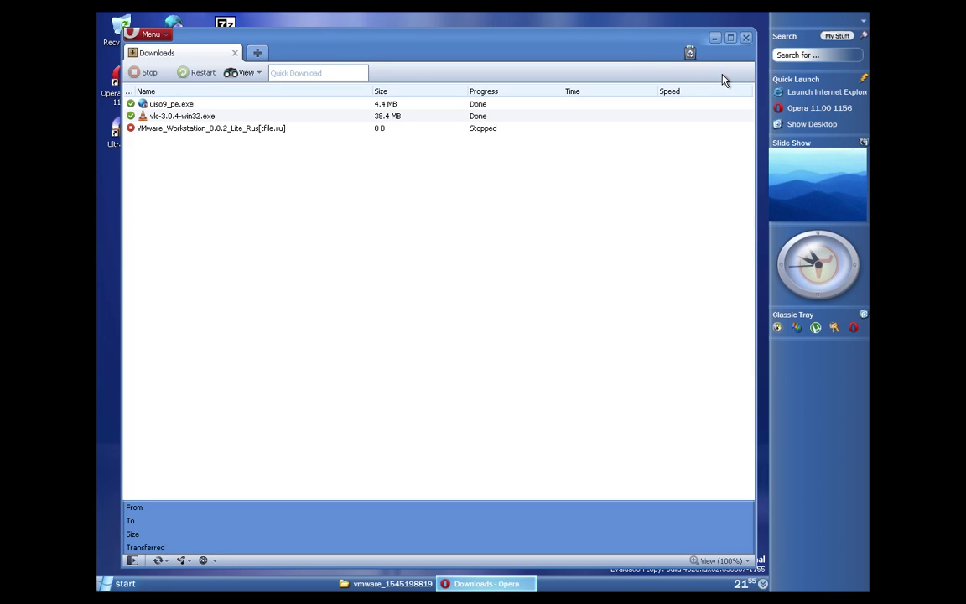
pyautogui.click(747, 39)
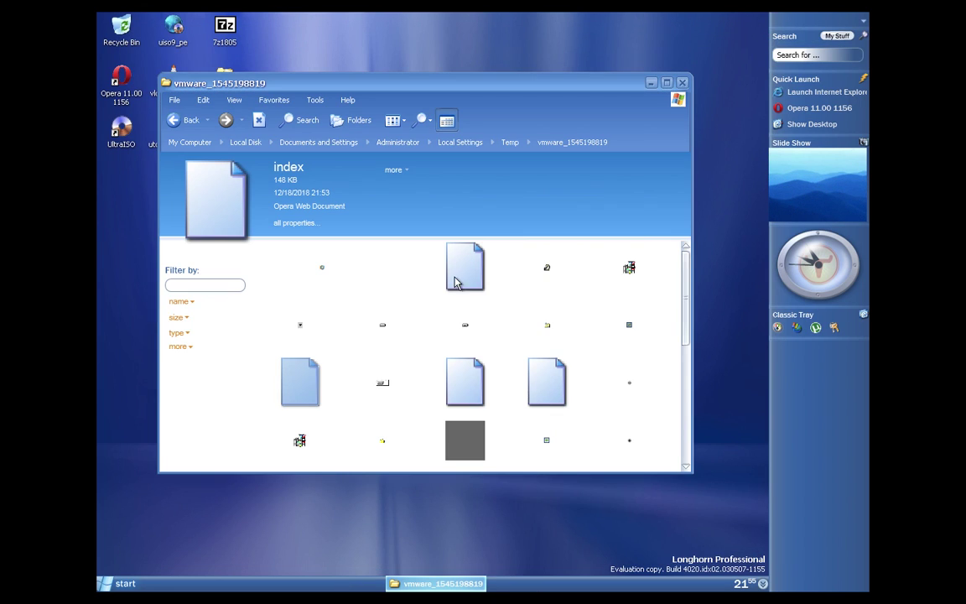
pyautogui.rightClick(313, 379)
pyautogui.moveTo(367, 449)
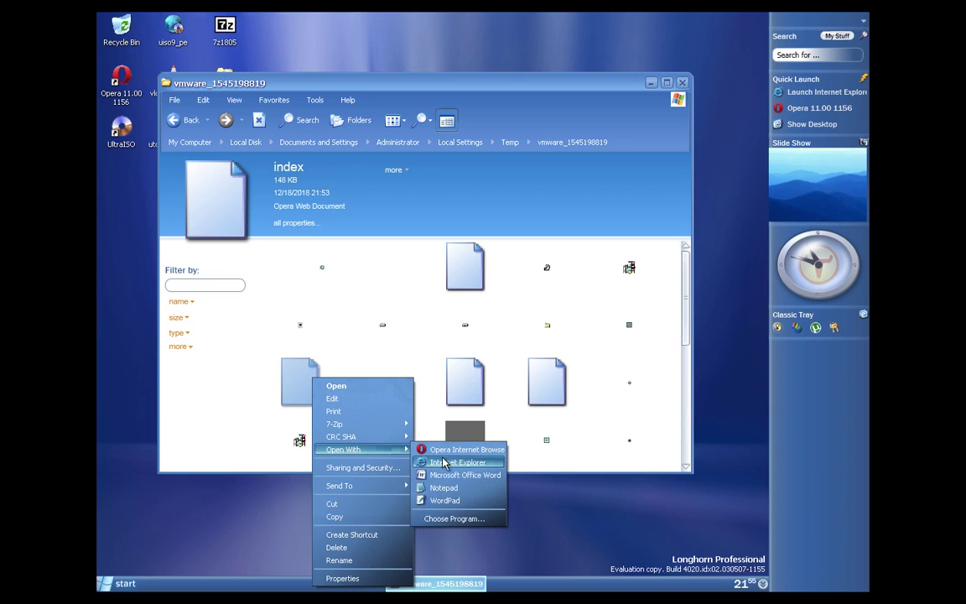
pyautogui.click(462, 490)
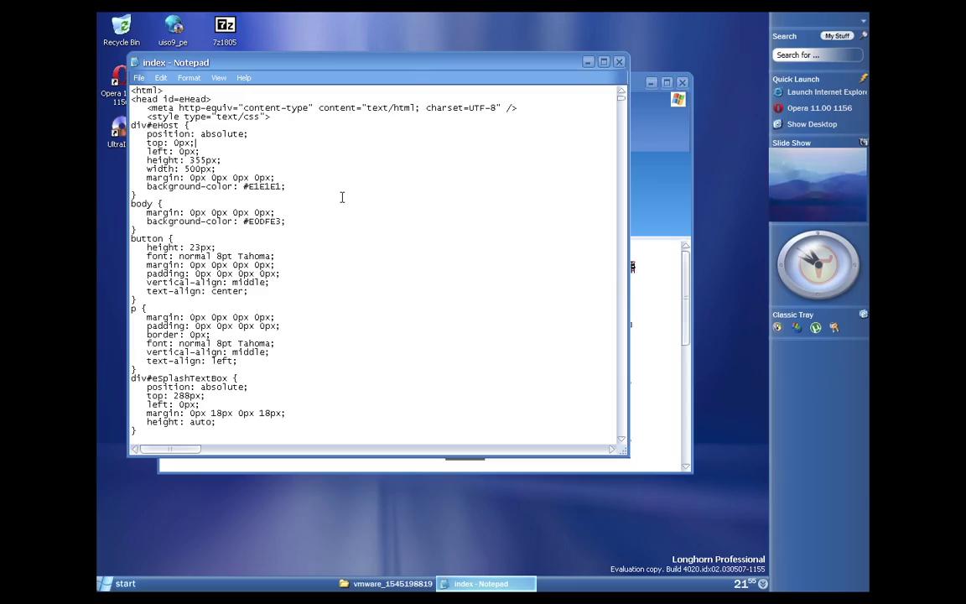
# Search index.htm for 'lang', stepping through every match to find gI18N.lang
pyautogui.scroll(-19, 342, 197)
pyautogui.scroll(-20, 342, 197)
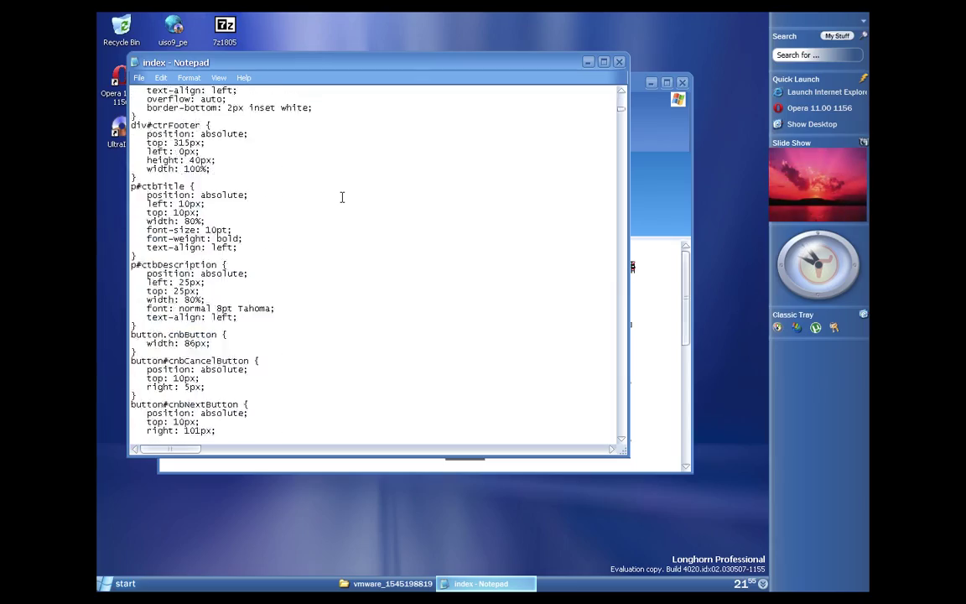
pyautogui.scroll(-6, 343, 197)
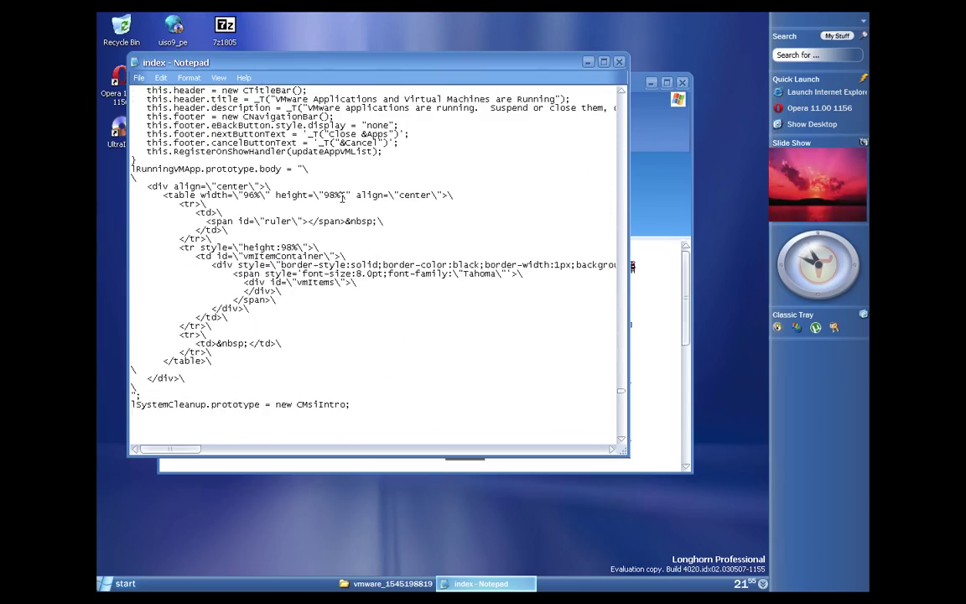
pyautogui.click(160, 77)
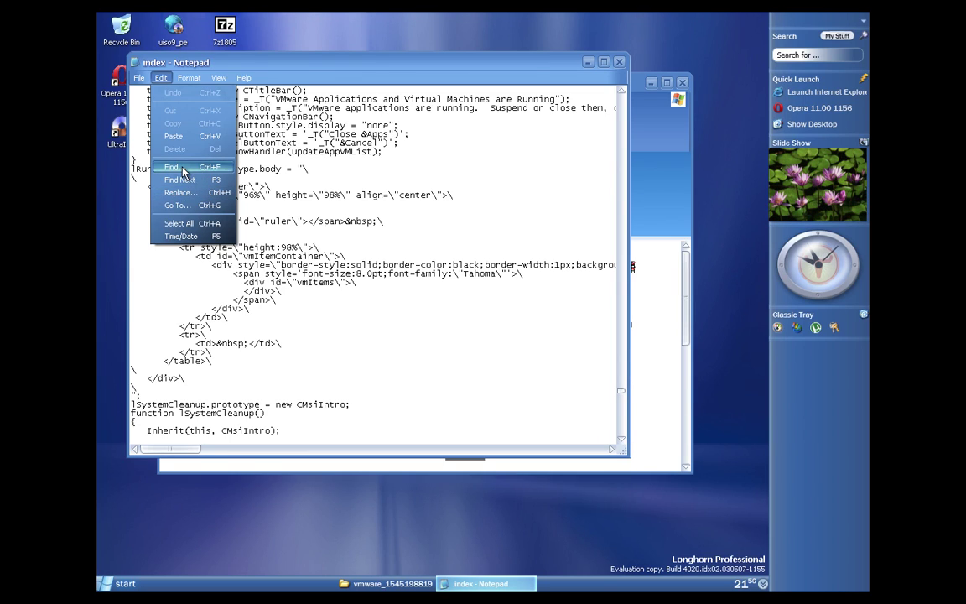
pyautogui.click(183, 169)
pyautogui.write('lan')
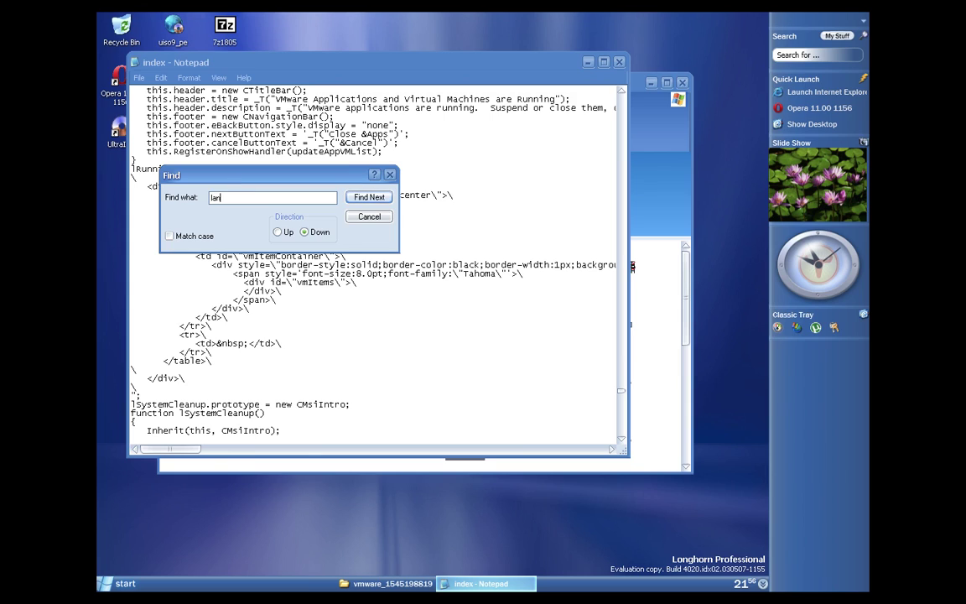
pyautogui.write('g')
pyautogui.press('Return')
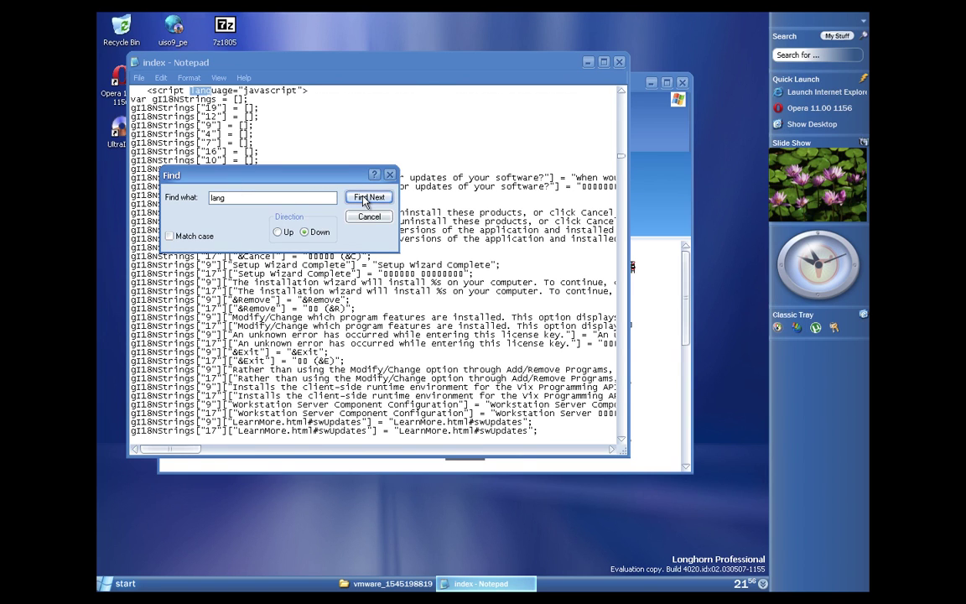
pyautogui.click(365, 201)
pyautogui.click(365, 200)
pyautogui.click(364, 200)
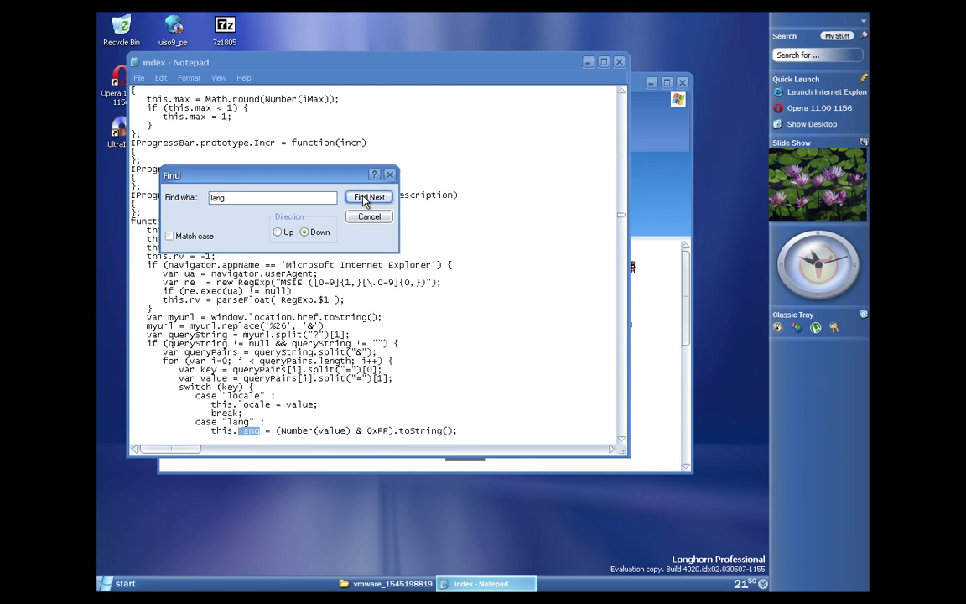
pyautogui.click(364, 200)
pyautogui.click(365, 200)
pyautogui.click(365, 200)
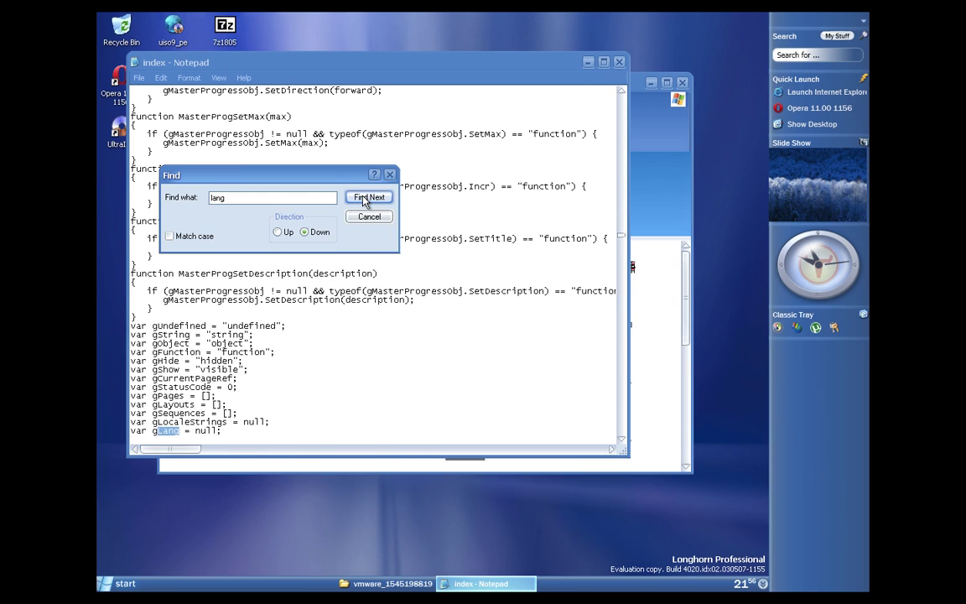
pyautogui.click(365, 201)
pyautogui.click(365, 201)
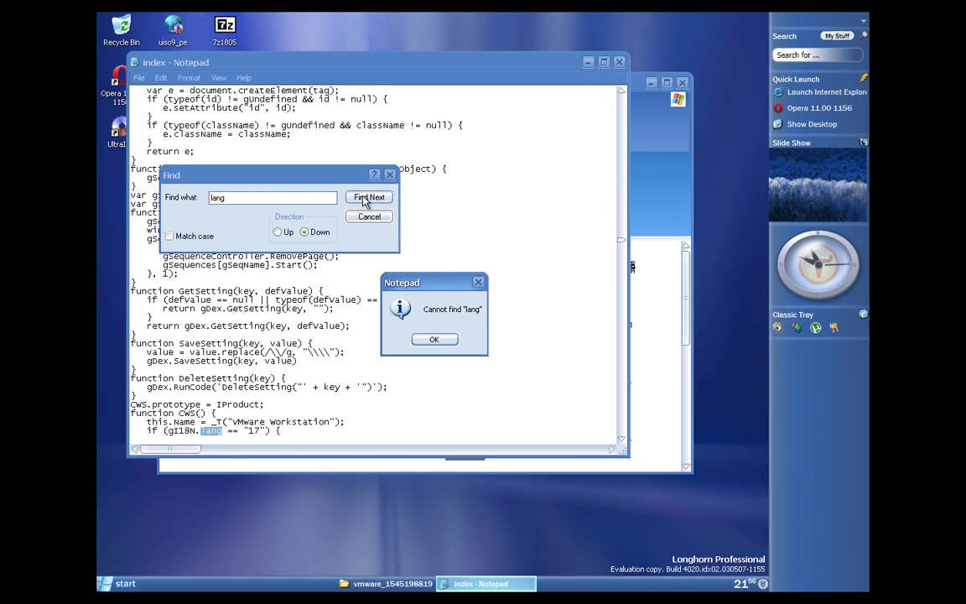
pyautogui.click(434, 339)
# Close the search, minimize Notepad and the folder window, and select the VMware installer
pyautogui.click(387, 583)
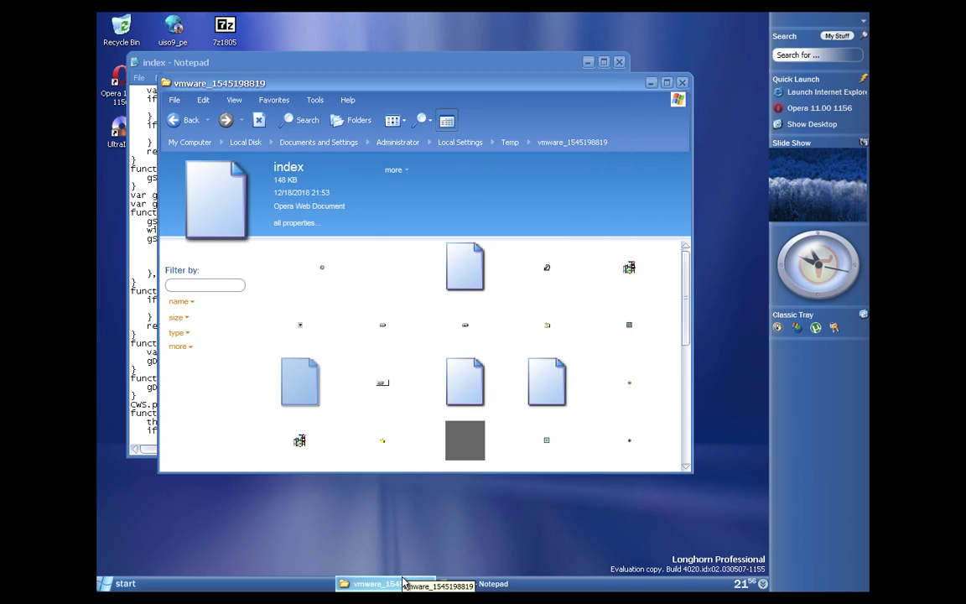
pyautogui.click(651, 83)
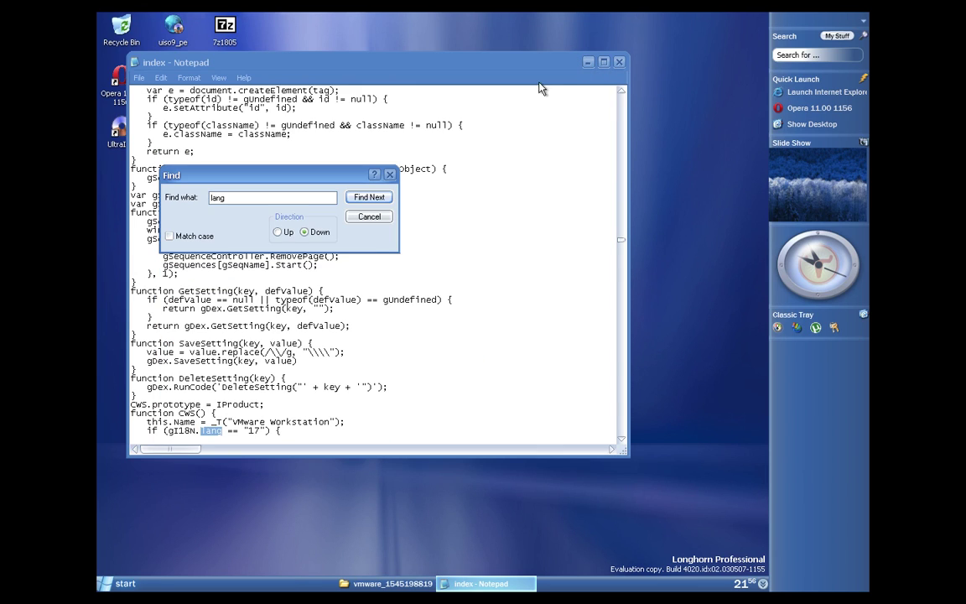
pyautogui.click(369, 217)
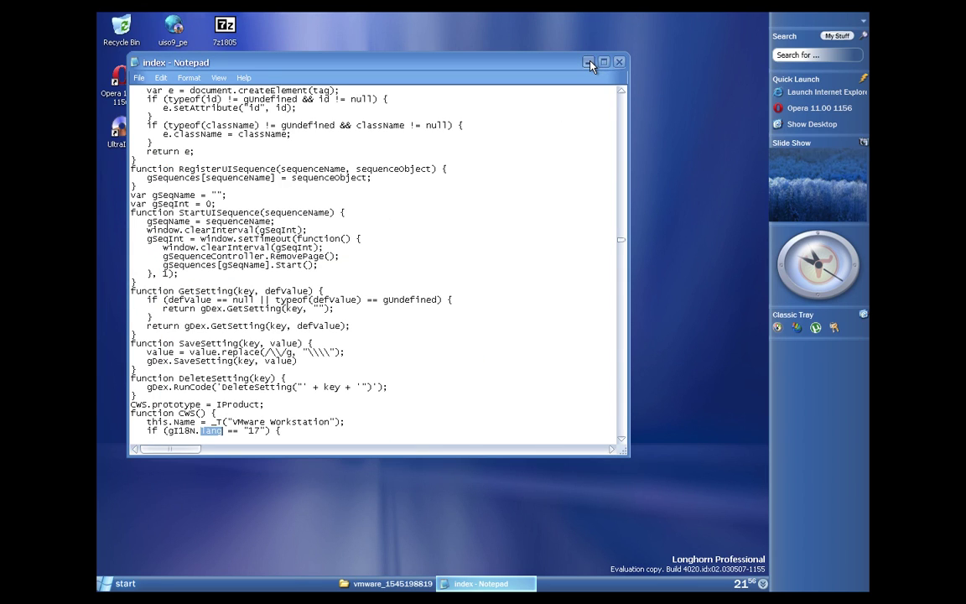
pyautogui.click(588, 63)
pyautogui.click(225, 179)
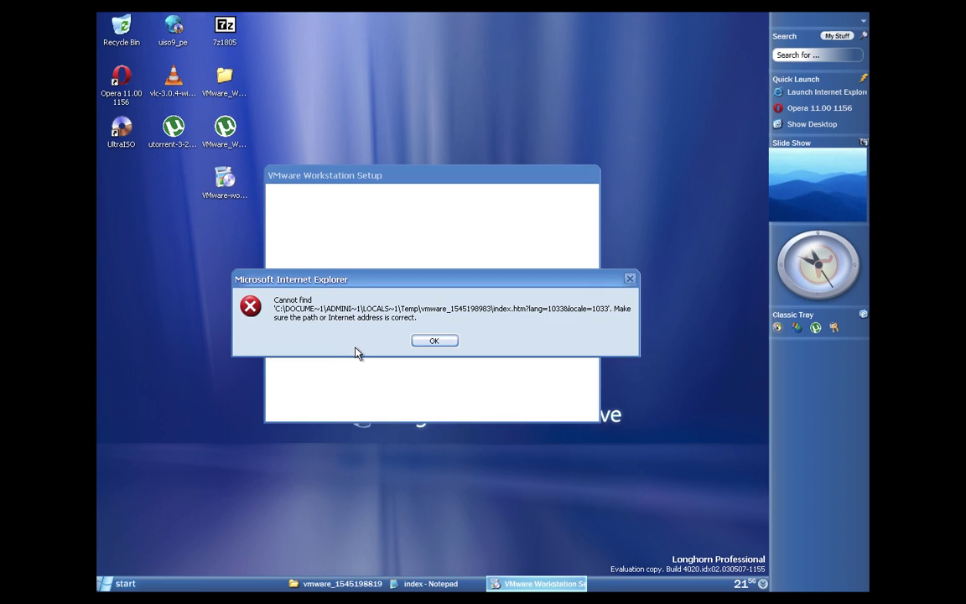
# Dismiss the index.htm error and search Notepad's index file for '1033', which isn't found
pyautogui.click(434, 340)
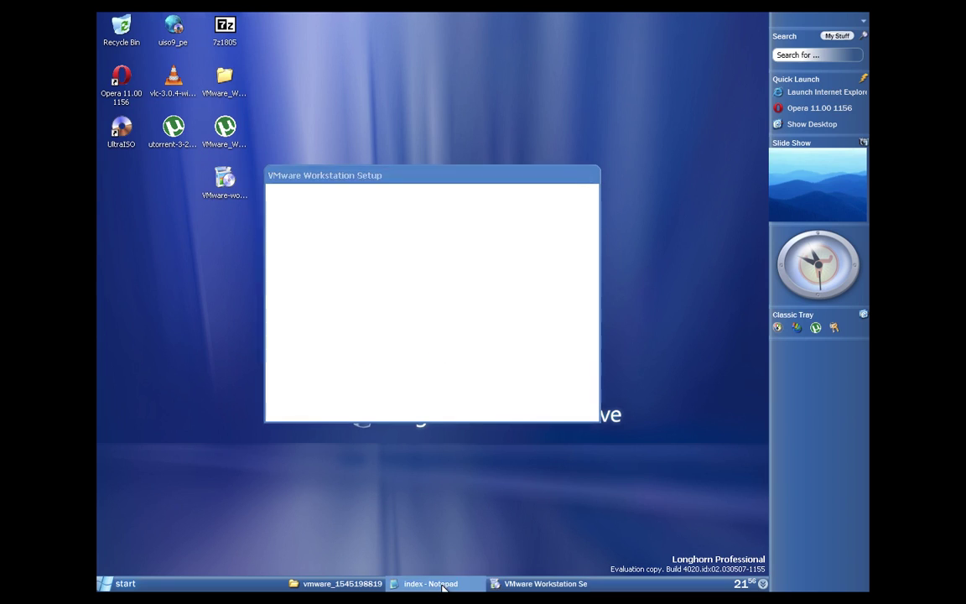
pyautogui.click(430, 582)
pyautogui.click(163, 78)
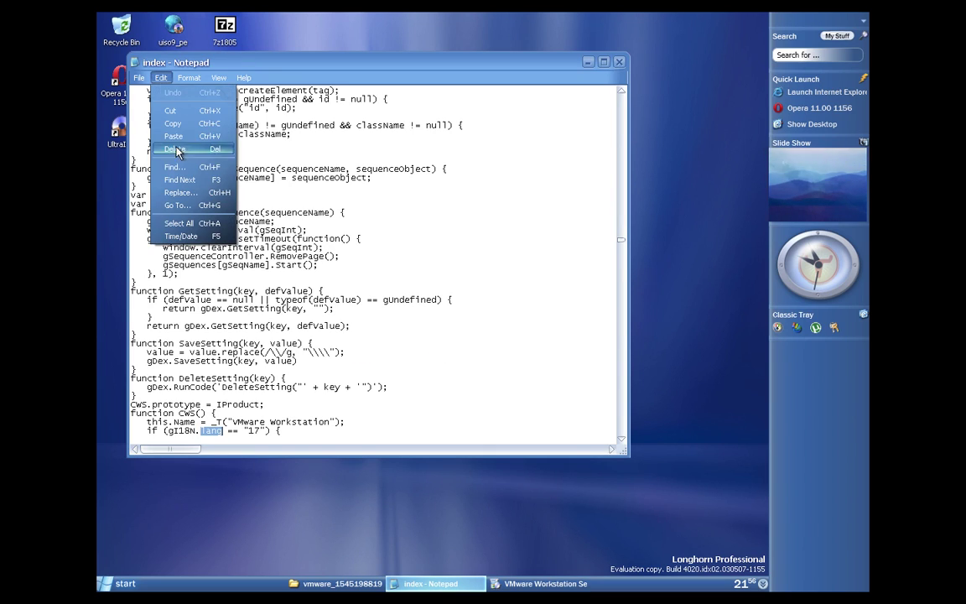
pyautogui.click(193, 169)
pyautogui.write('10')
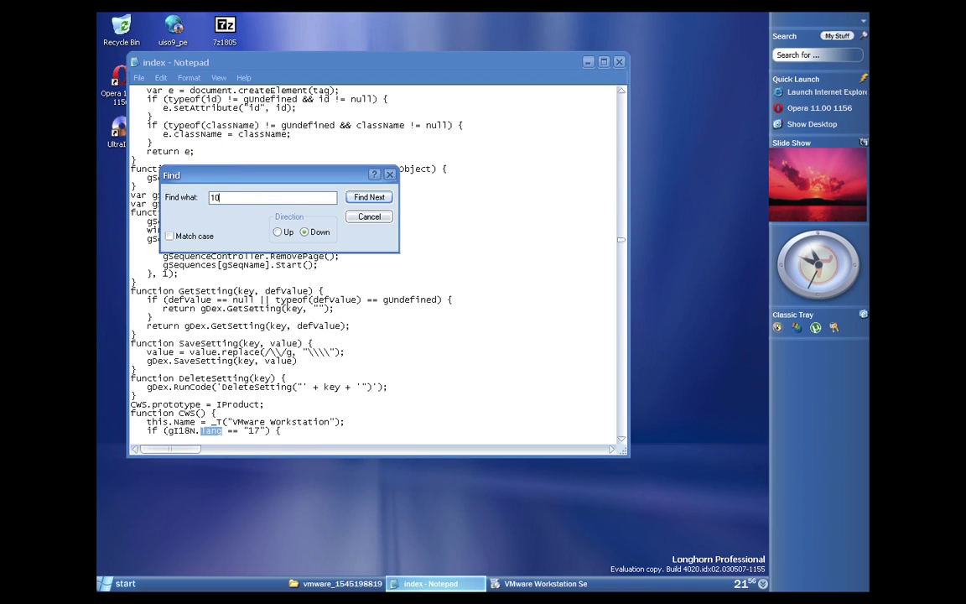
pyautogui.write('33')
pyautogui.press('Return')
pyautogui.press('Return')
pyautogui.click(369, 216)
# Scroll through the index.htm source, then close Notepad
pyautogui.scroll(20, 329, 235)
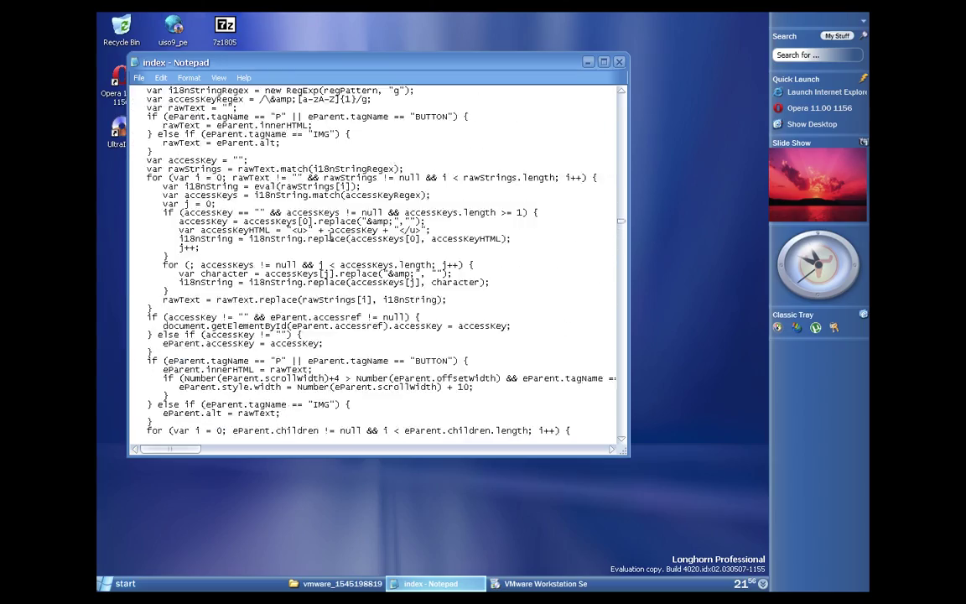
pyautogui.scroll(10, 330, 235)
pyautogui.scroll(-7, 329, 235)
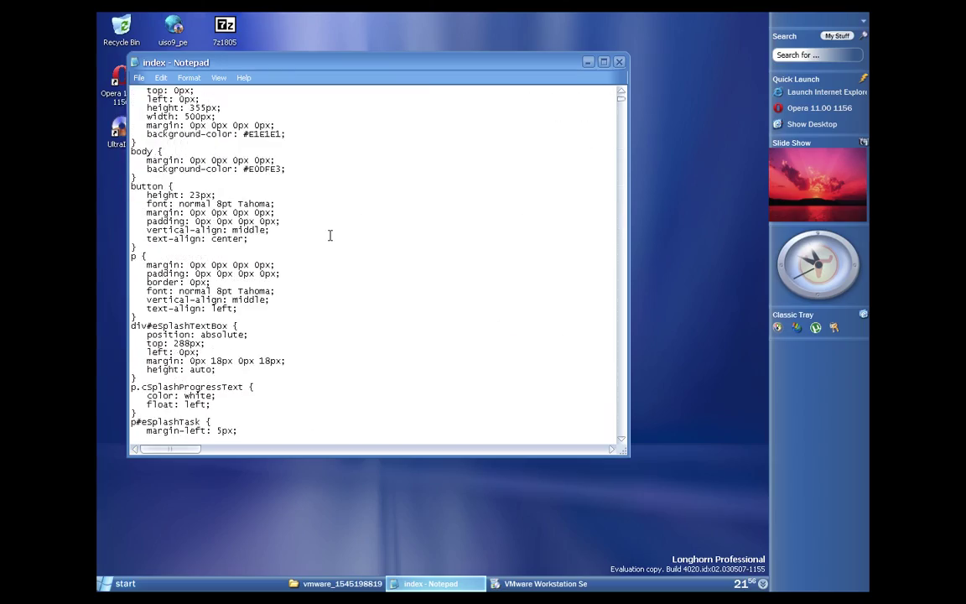
pyautogui.scroll(-15, 330, 236)
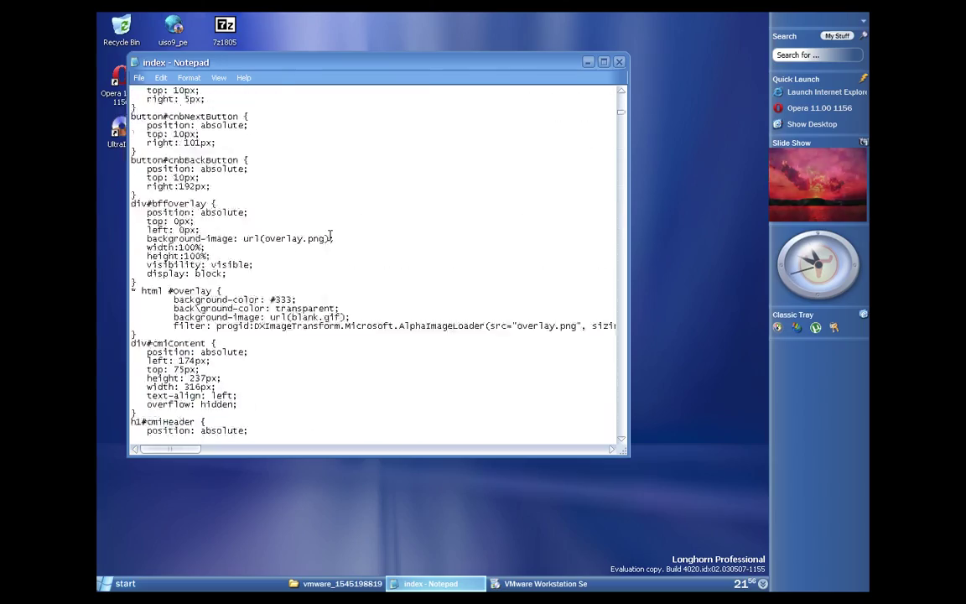
pyautogui.scroll(-20, 330, 236)
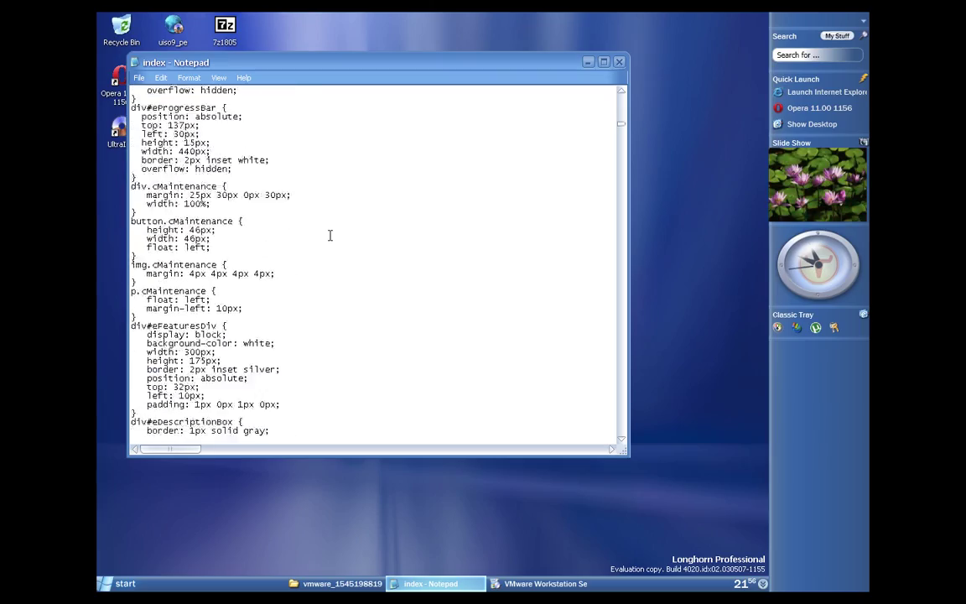
pyautogui.scroll(-20, 329, 235)
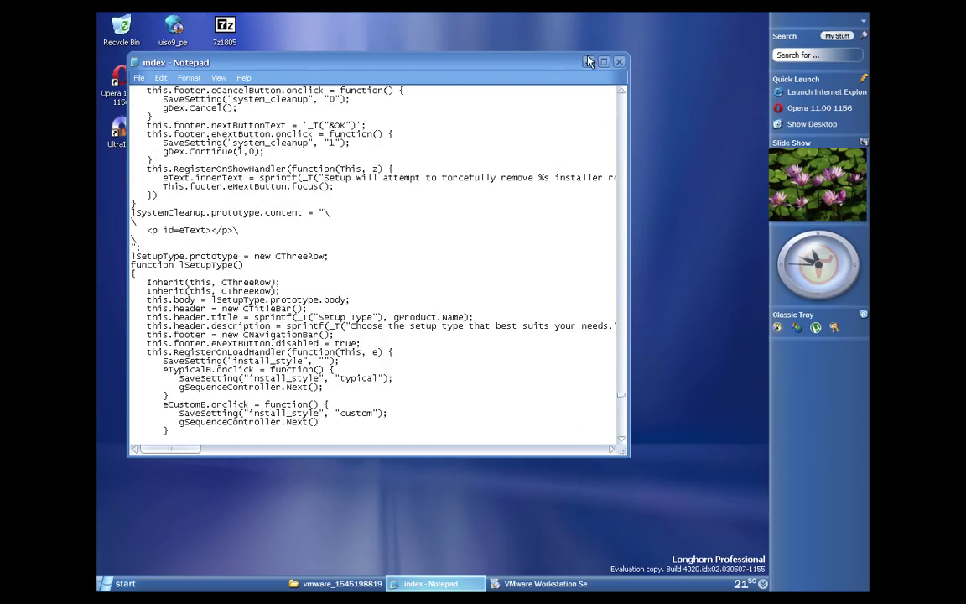
pyautogui.scroll(-15, 292, 328)
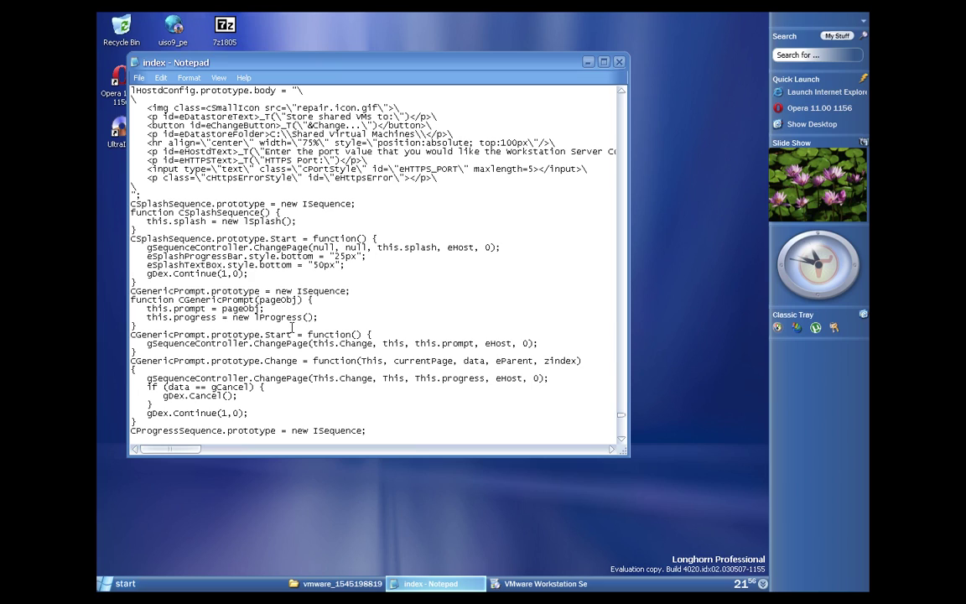
pyautogui.click(619, 61)
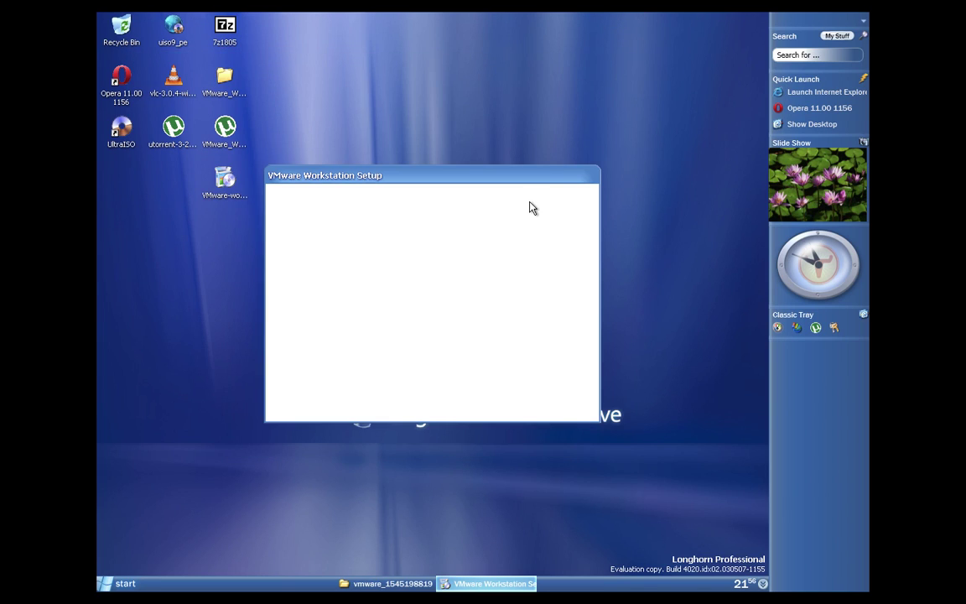
pyautogui.rightClick(492, 579)
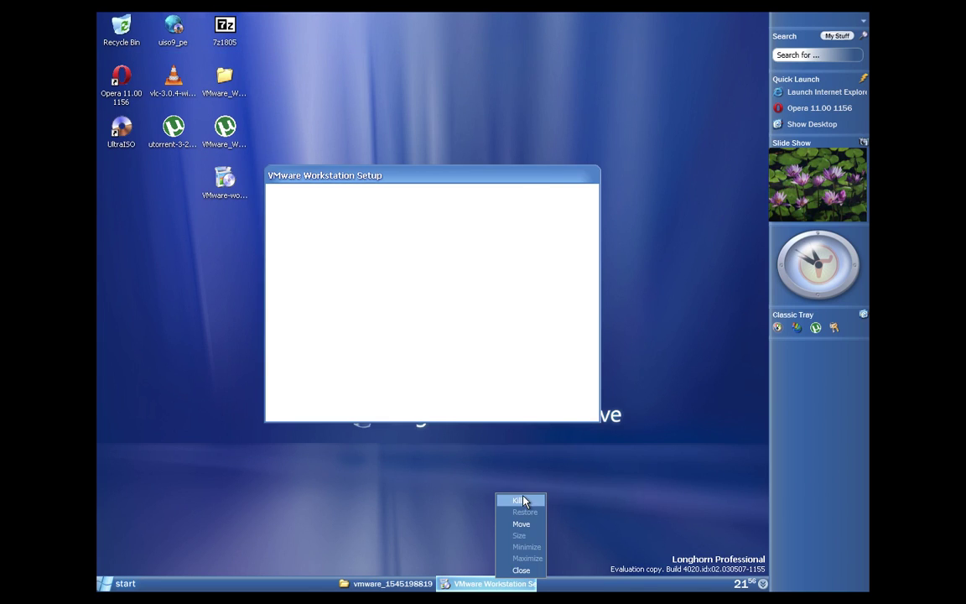
pyautogui.click(468, 525)
pyautogui.click(436, 583)
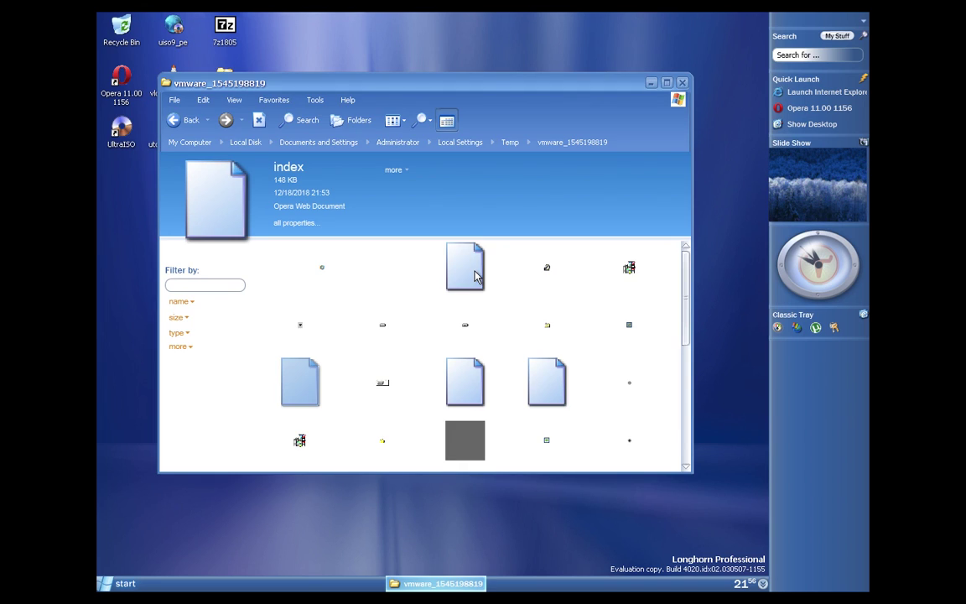
pyautogui.click(682, 82)
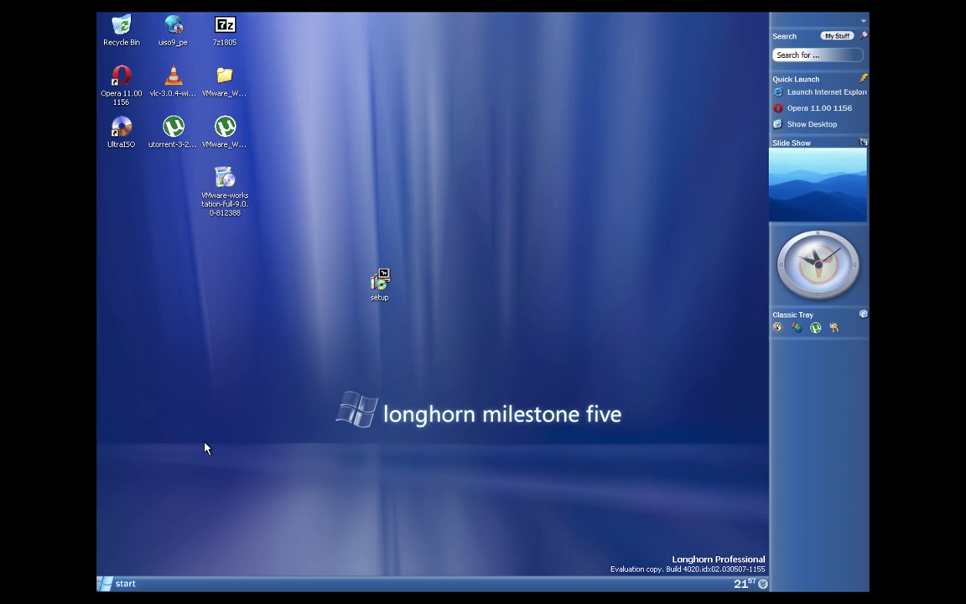
# Browse All Programs' Microsoft Office, MPC-HC, Fraps and Accessories submenus without launching anything
pyautogui.click(120, 583)
pyautogui.moveTo(169, 537)
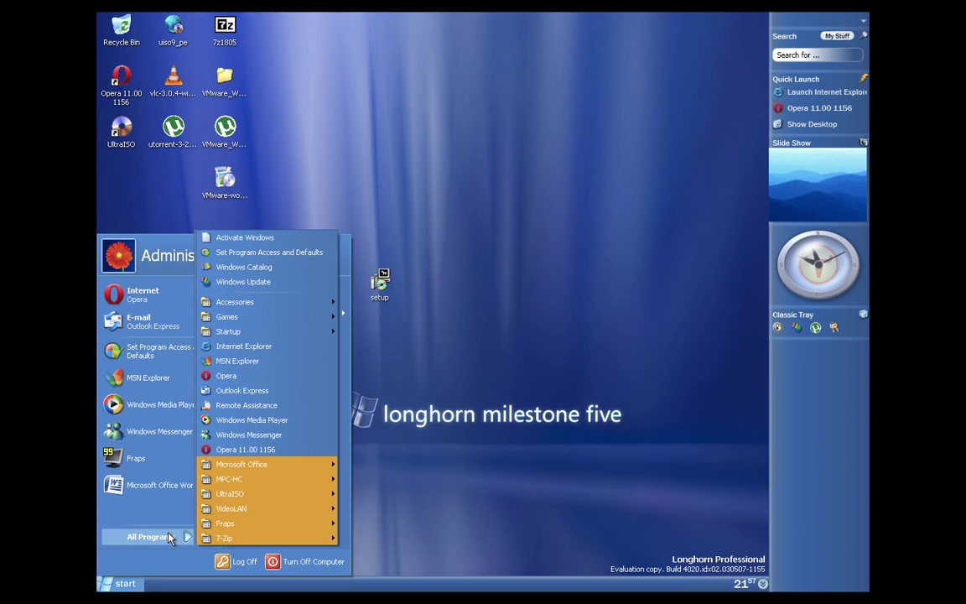
pyautogui.moveTo(276, 464)
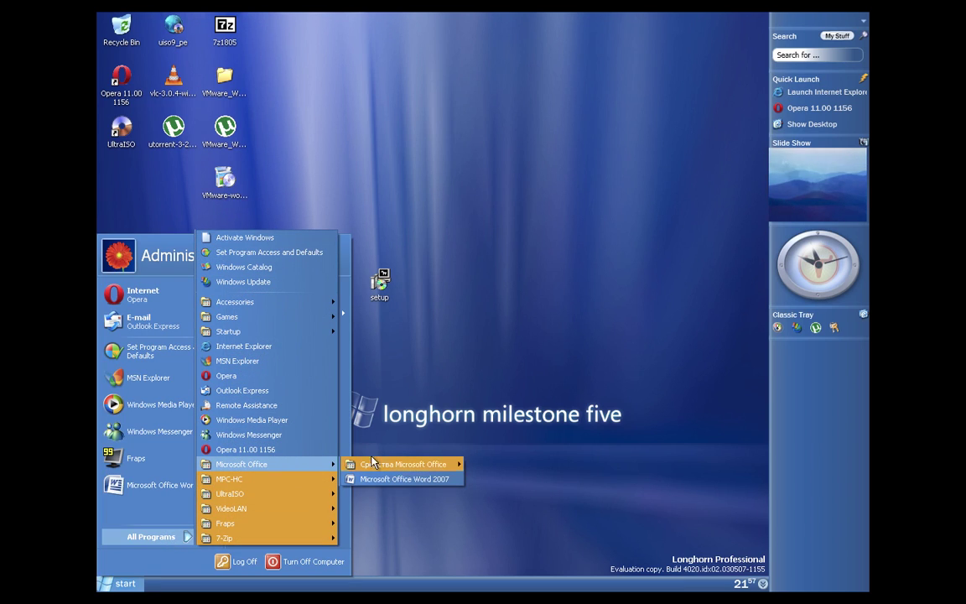
pyautogui.moveTo(300, 478)
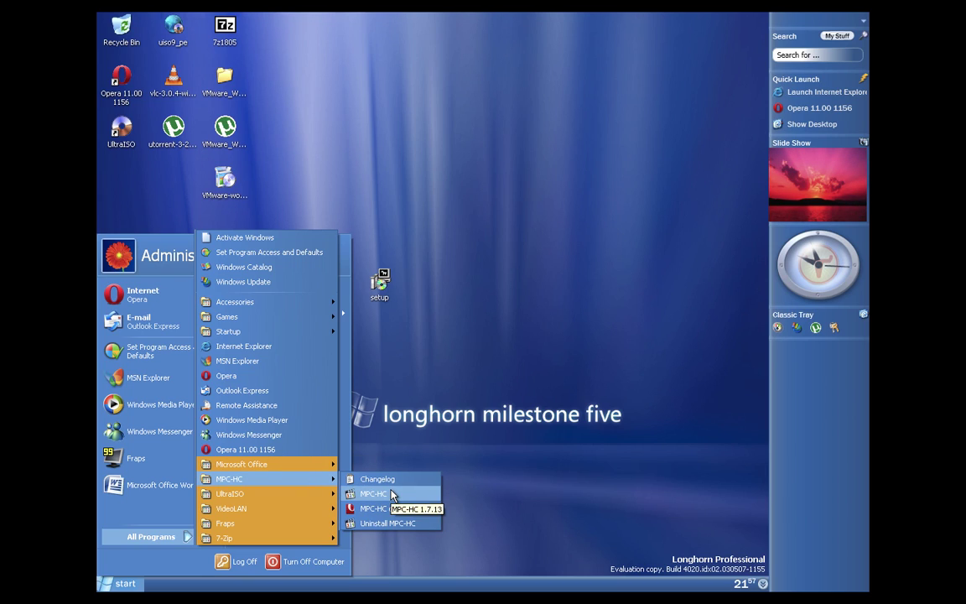
pyautogui.moveTo(318, 494)
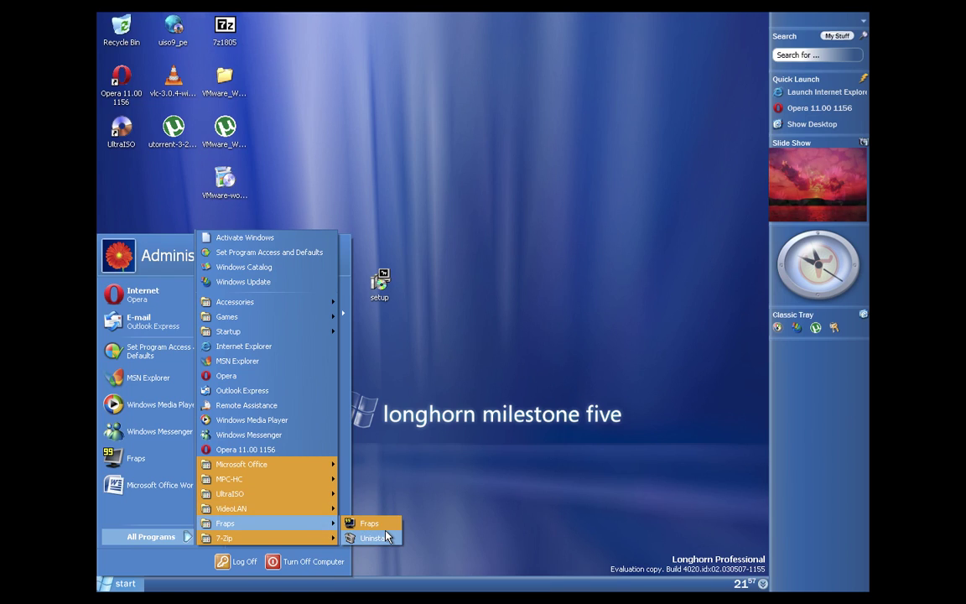
pyautogui.moveTo(318, 541)
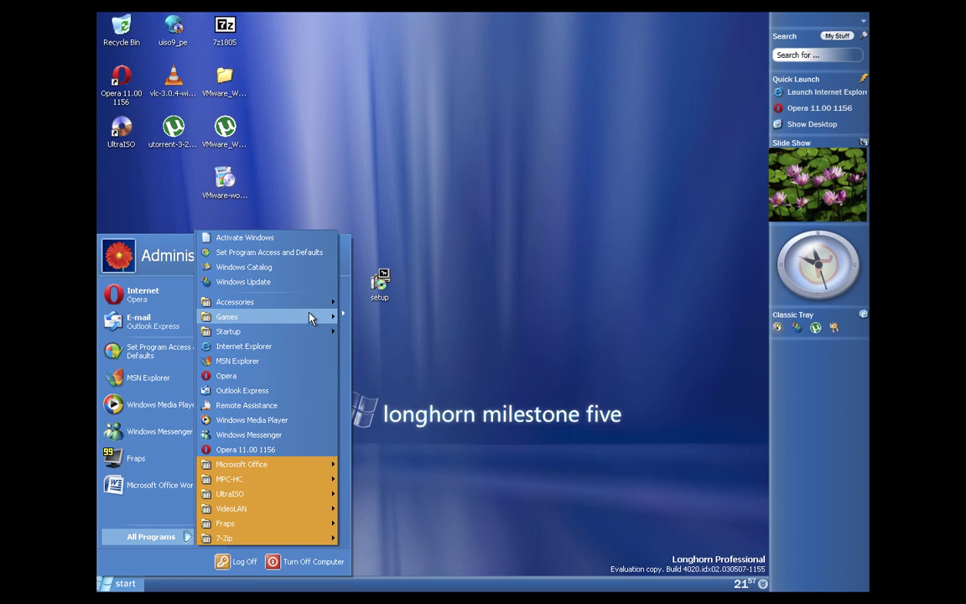
pyautogui.click(395, 225)
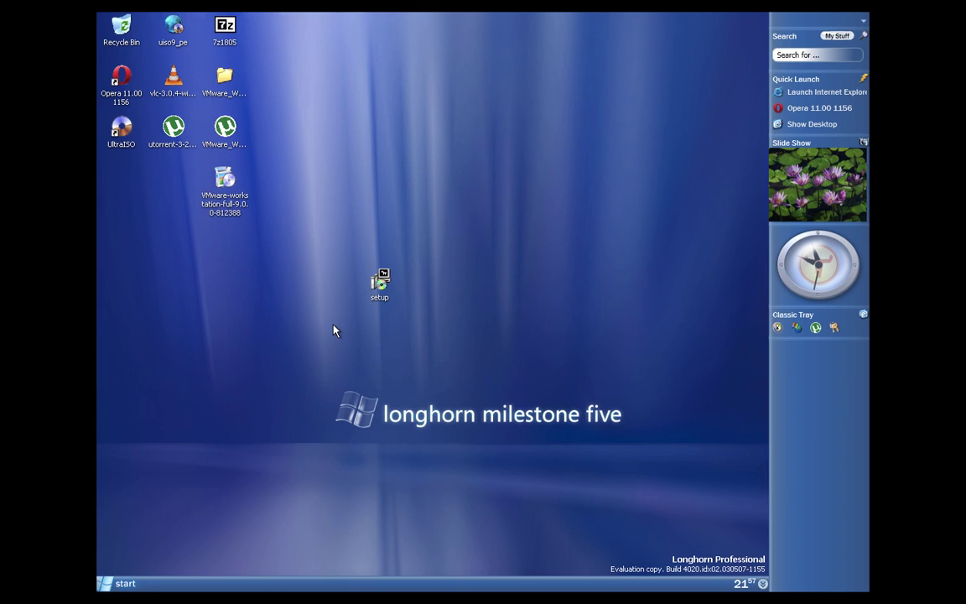
# Dismiss the programs list and place the cursor after the uTorrent entry in Programs.txt
pyautogui.click(126, 584)
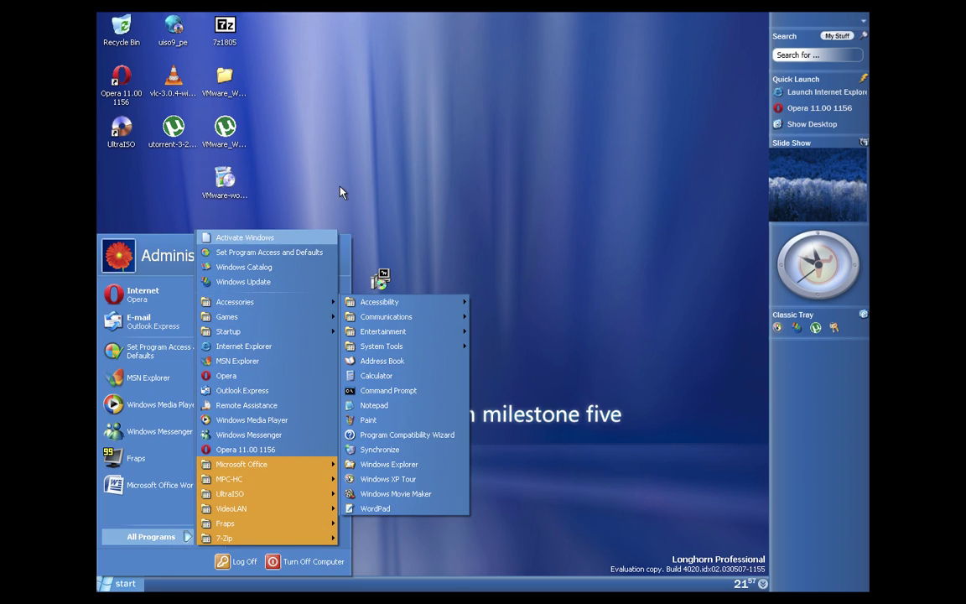
pyautogui.click(191, 111)
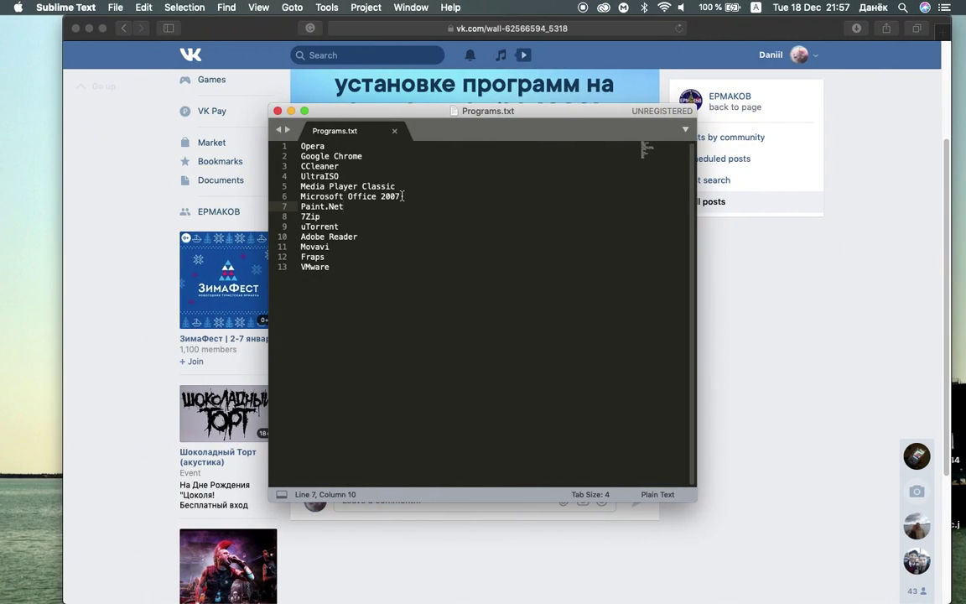
pyautogui.click(357, 227)
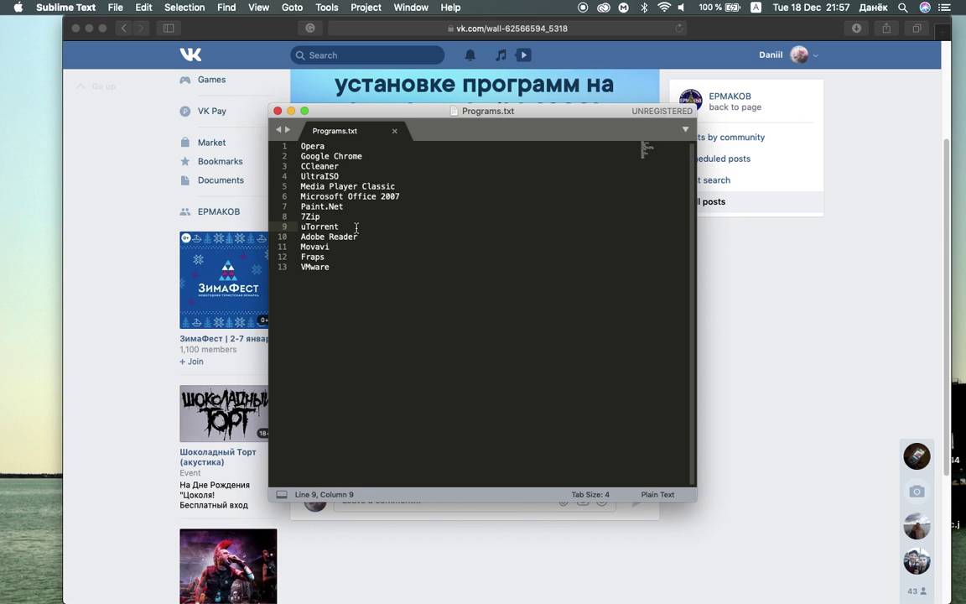